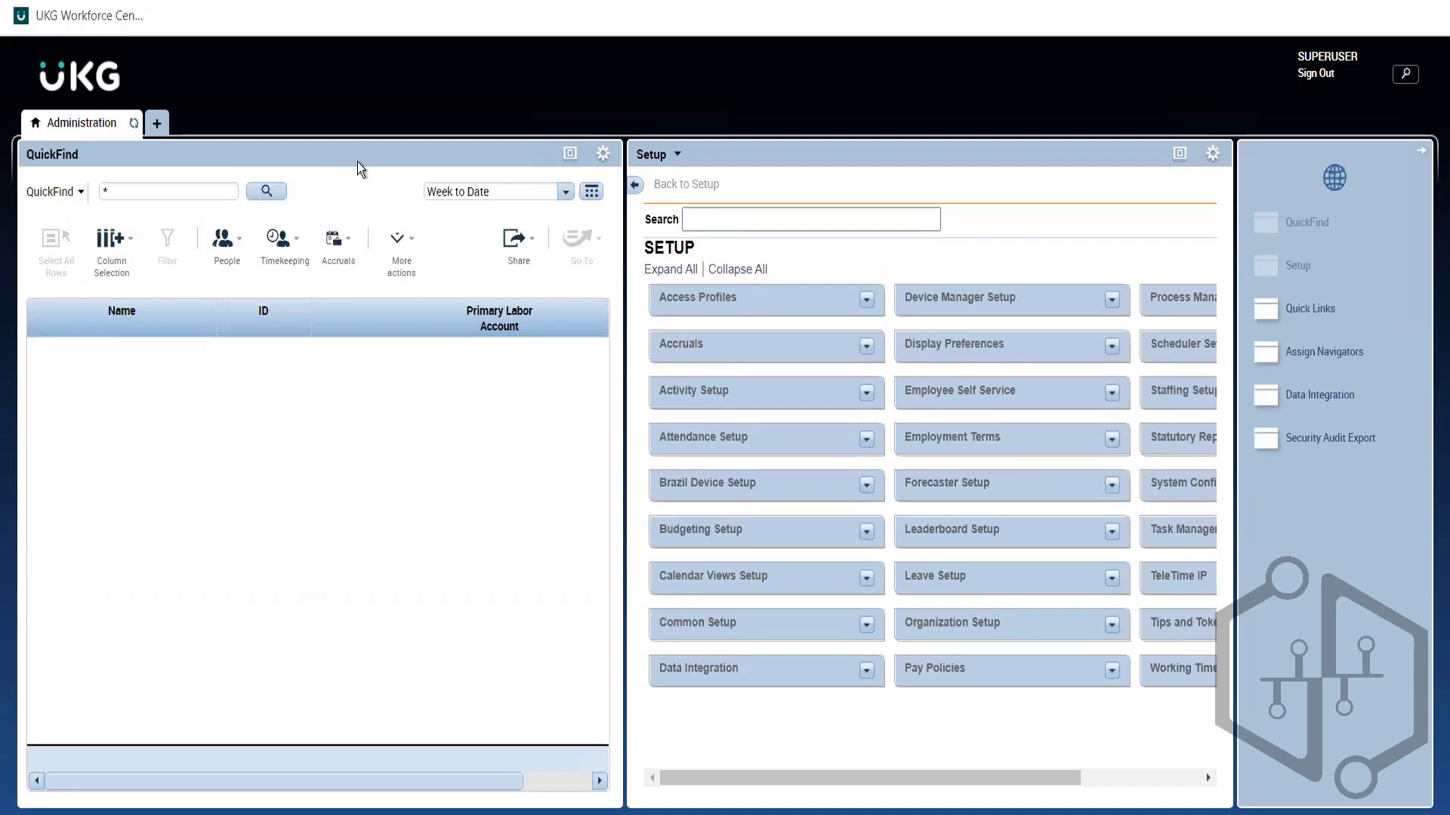
Step: Replace the QuickFind search text with the * wildcard and search for all employees
{"action": "left_click", "coordinate": [187, 200]}
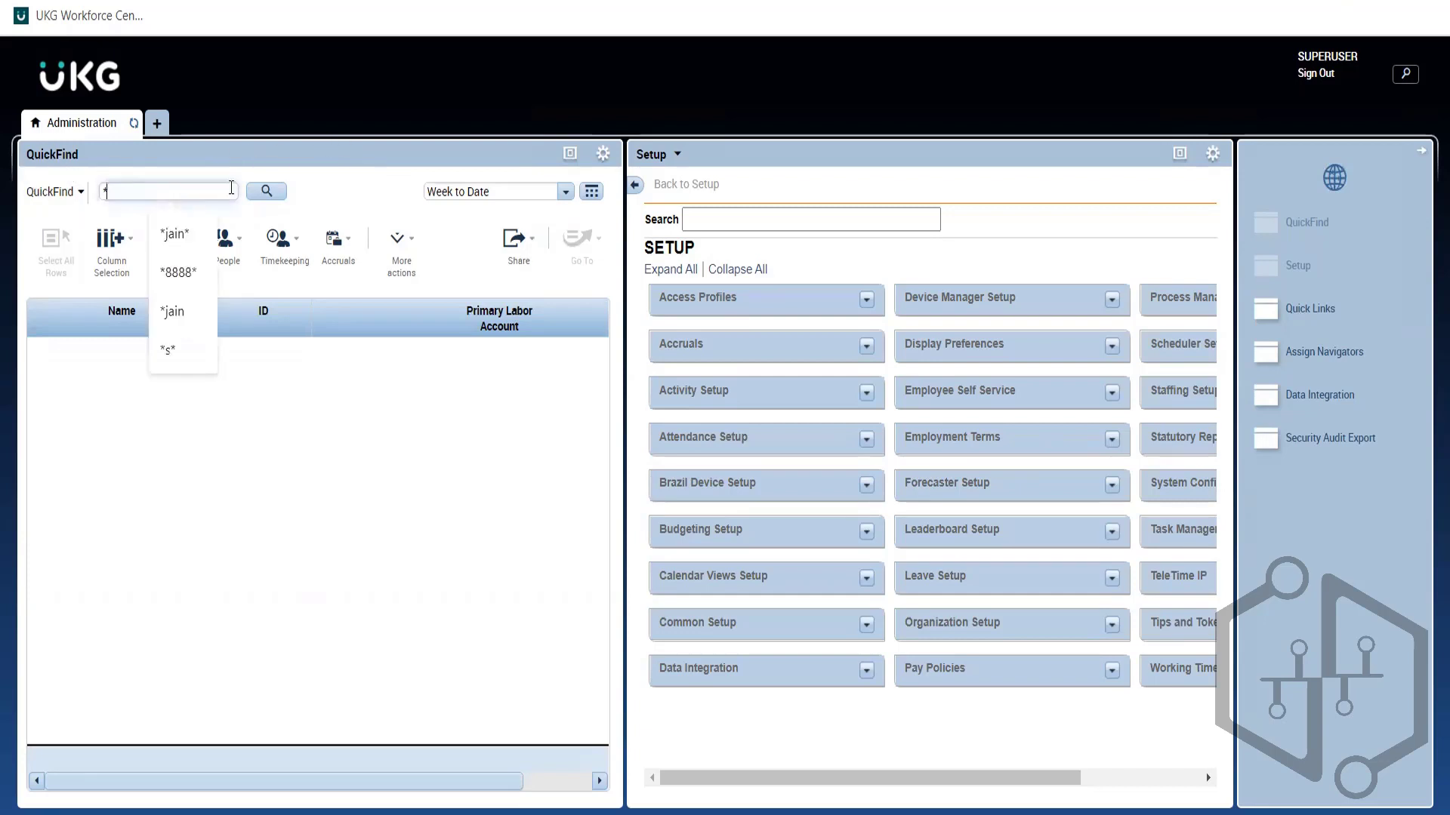
{"action": "double_click", "coordinate": [133, 198]}
{"action": "left_click", "coordinate": [195, 190]}
{"action": "type", "text": "700"}
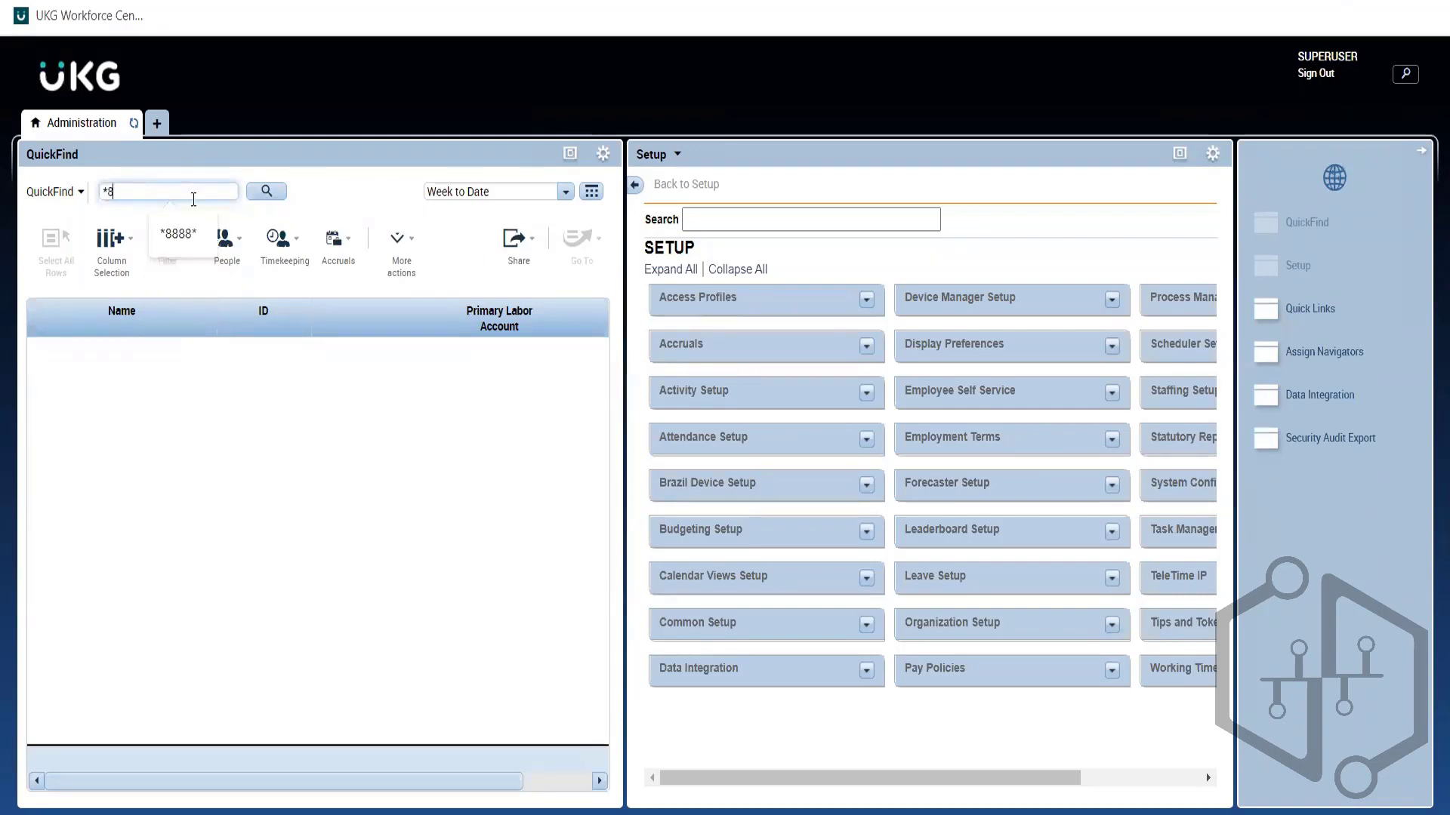
{"action": "key", "text": "BackSpace"}
{"action": "key", "text": "BackSpace"}
{"action": "key", "text": "BackSpace"}
{"action": "key", "text": "BackSpace"}
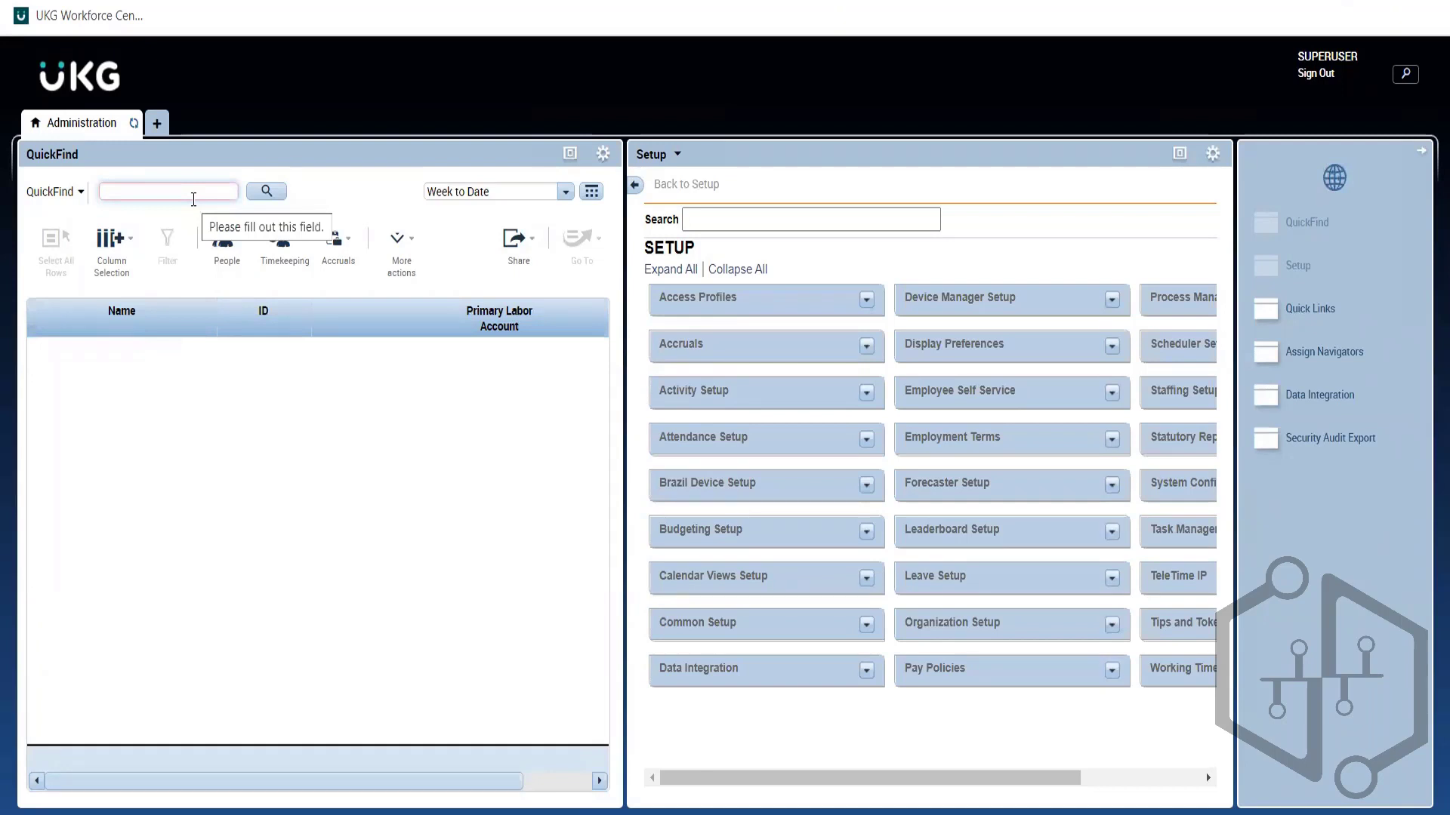
{"action": "type", "text": "*"}
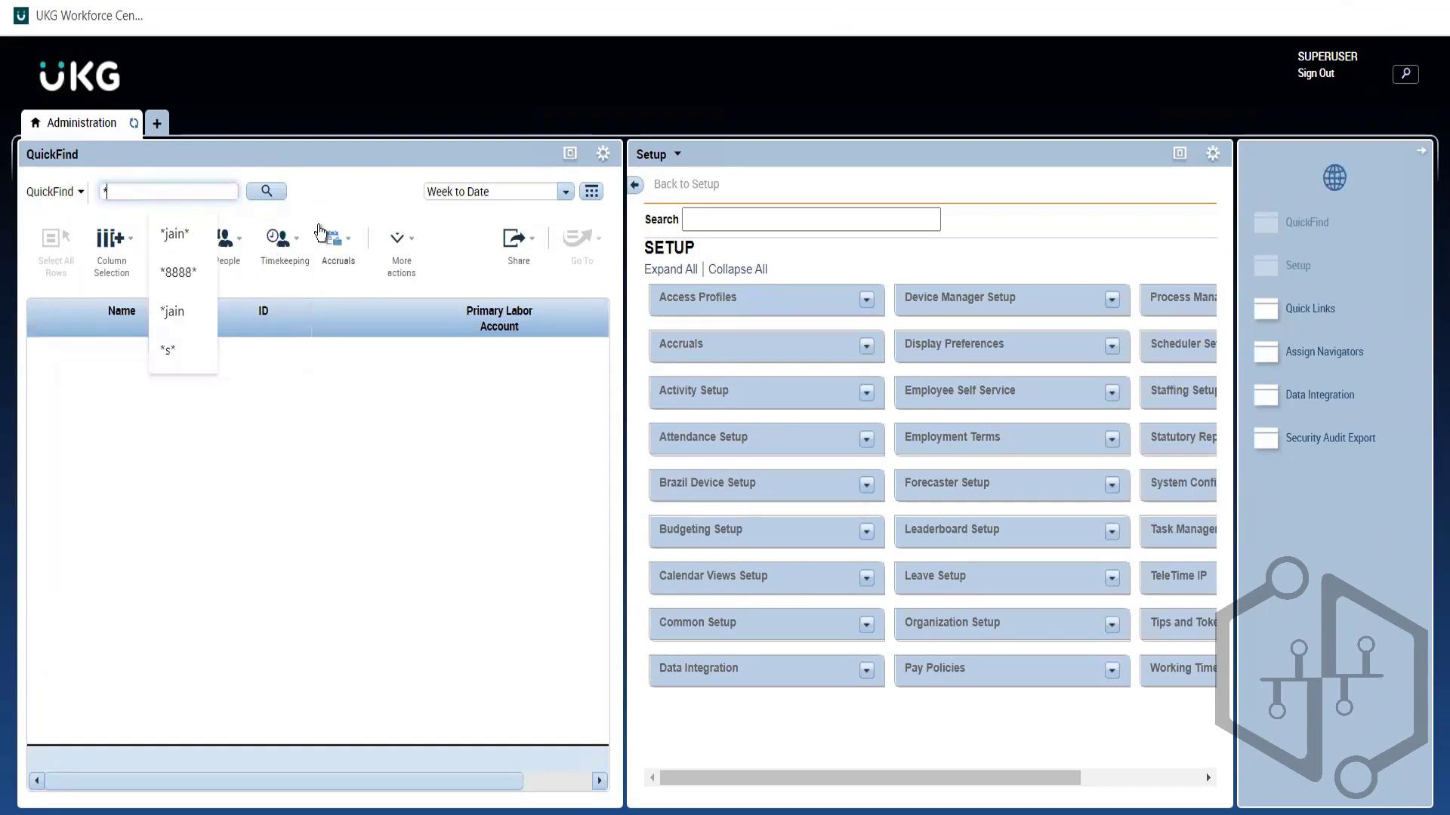
{"action": "left_click", "coordinate": [343, 186]}
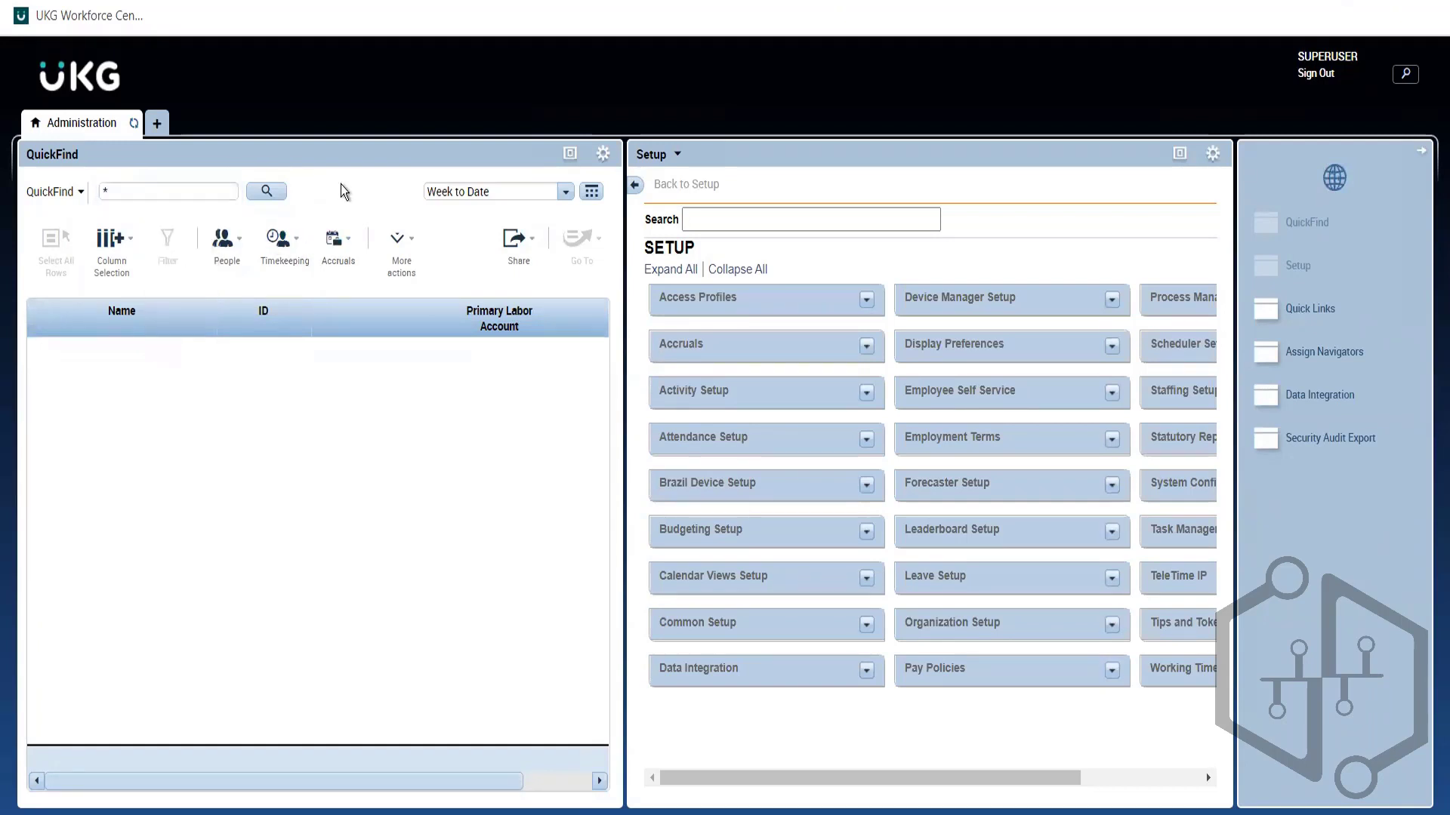
{"action": "left_click", "coordinate": [185, 194]}
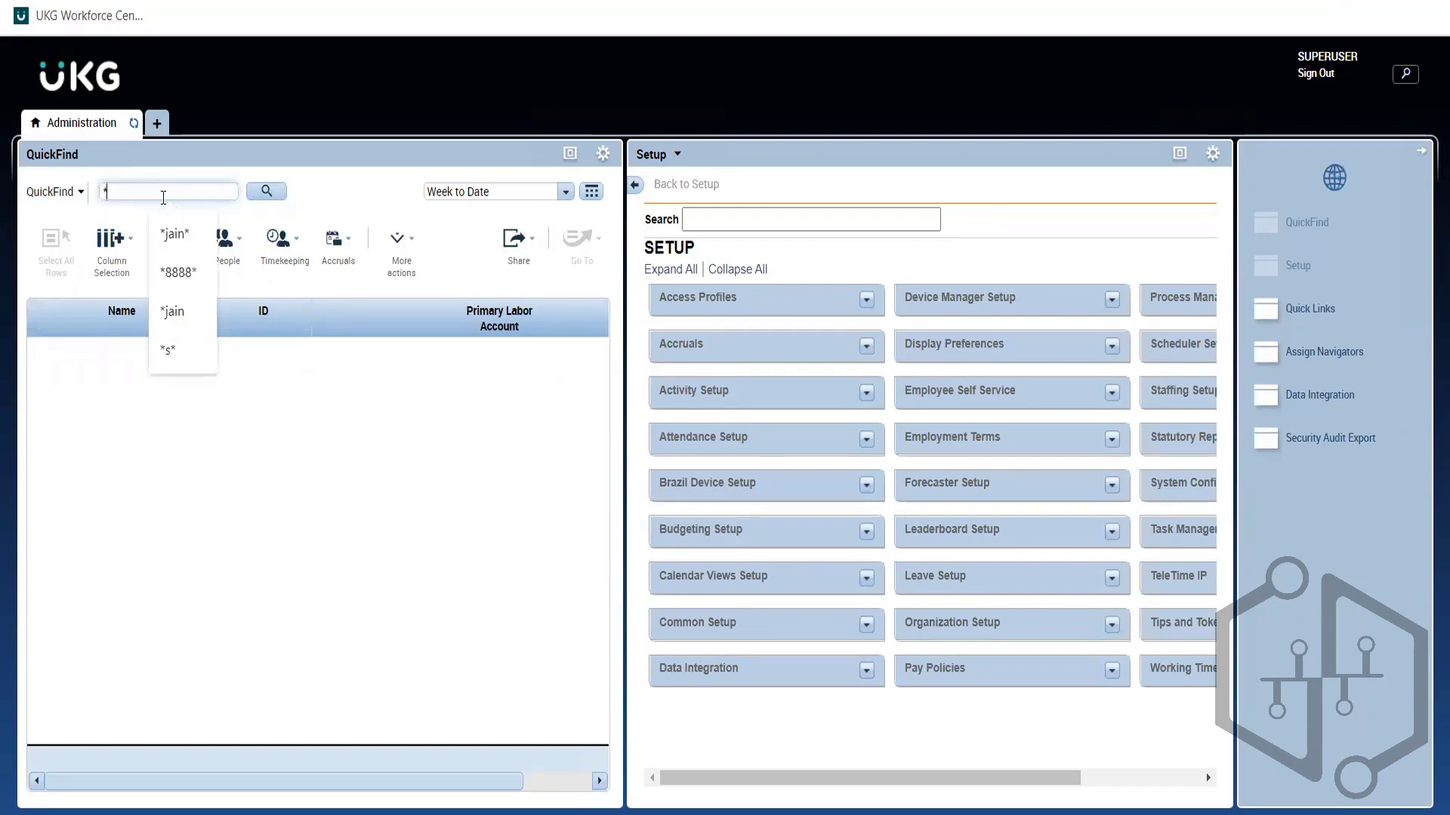
{"action": "left_click", "coordinate": [360, 186]}
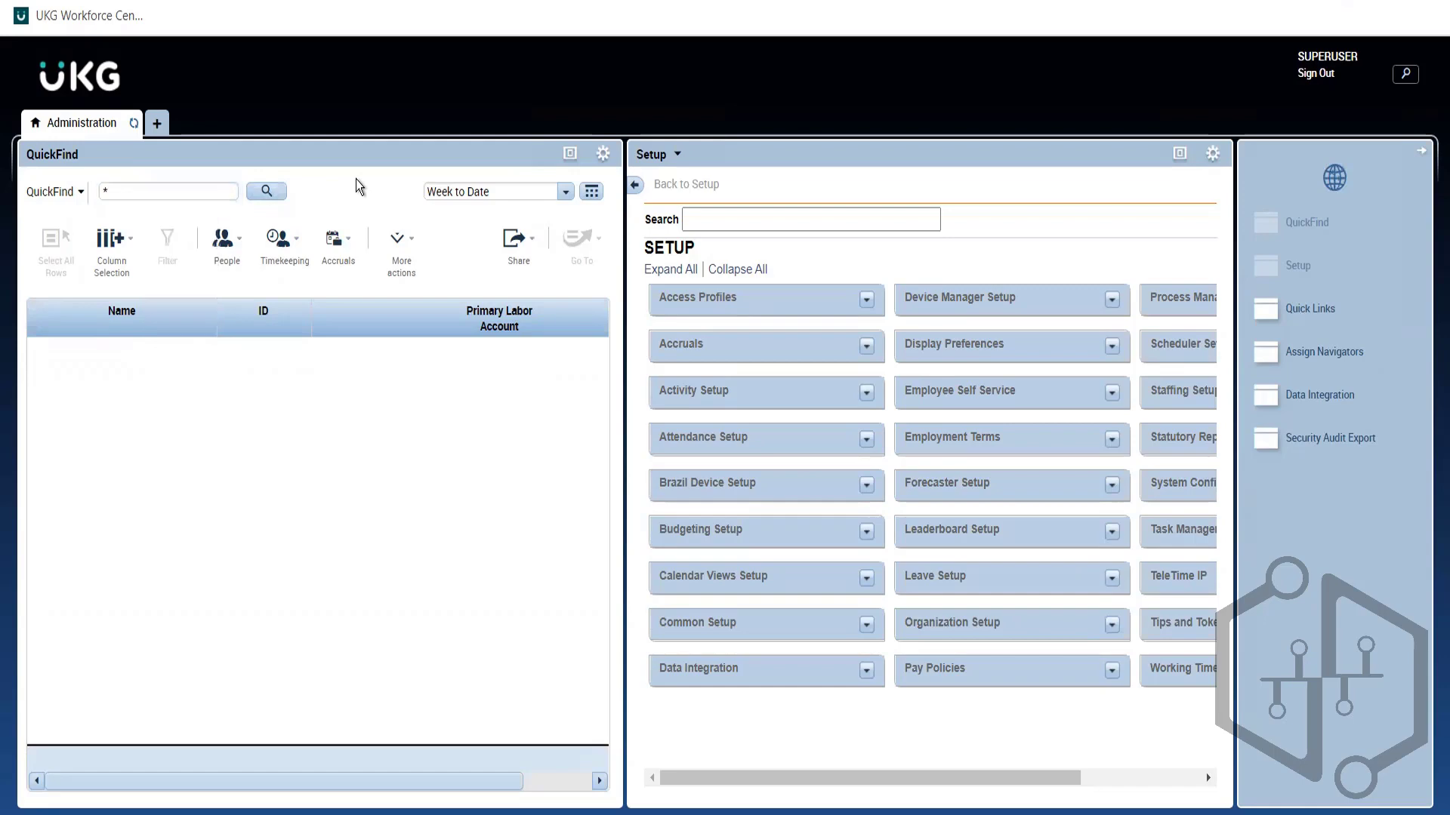
{"action": "left_click", "coordinate": [134, 195]}
{"action": "left_click", "coordinate": [257, 198]}
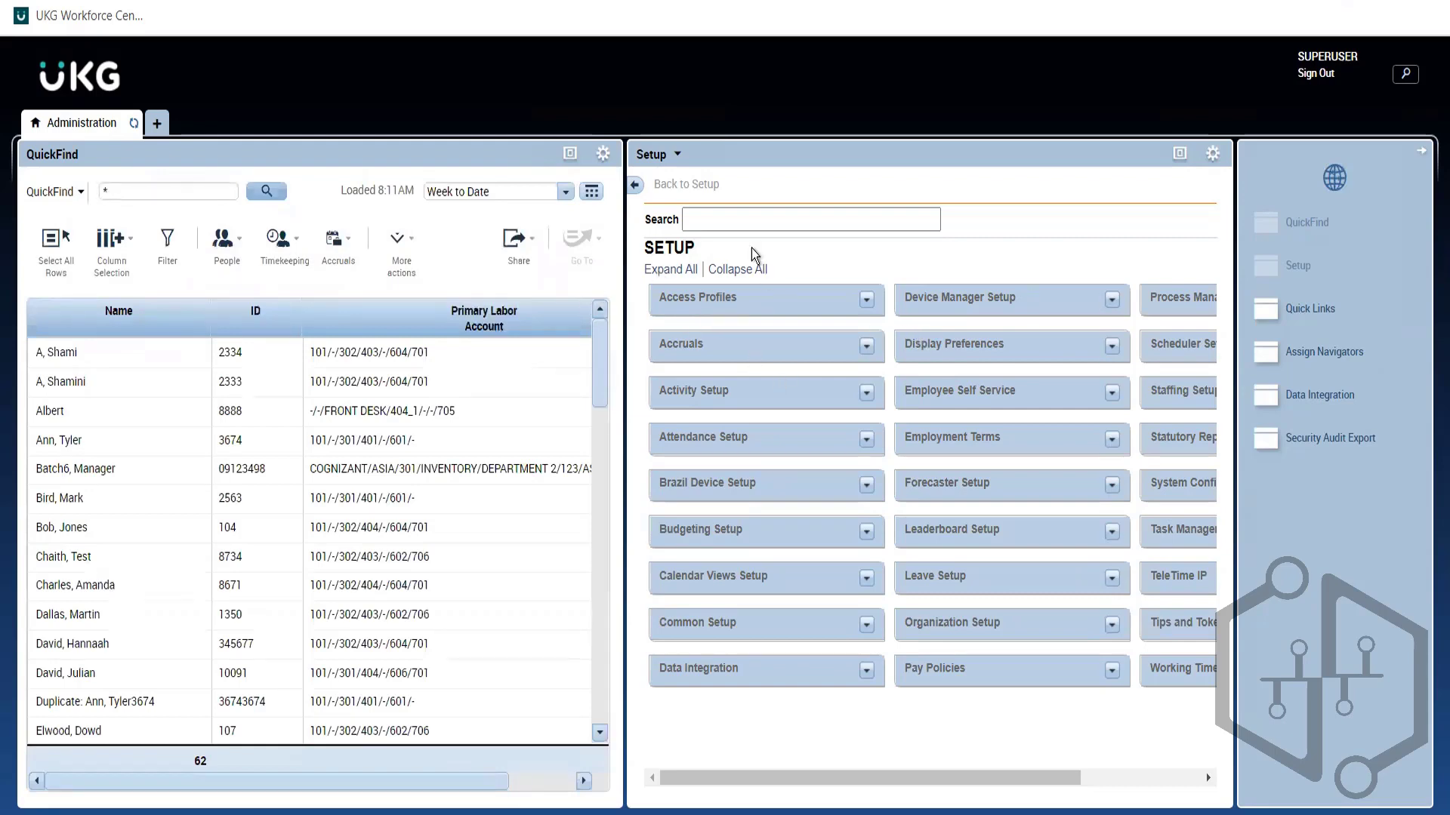
Step: Maximize the QuickFind list of 62 employees and select one employee row
{"action": "left_click", "coordinate": [567, 153]}
{"action": "left_click", "coordinate": [904, 459]}
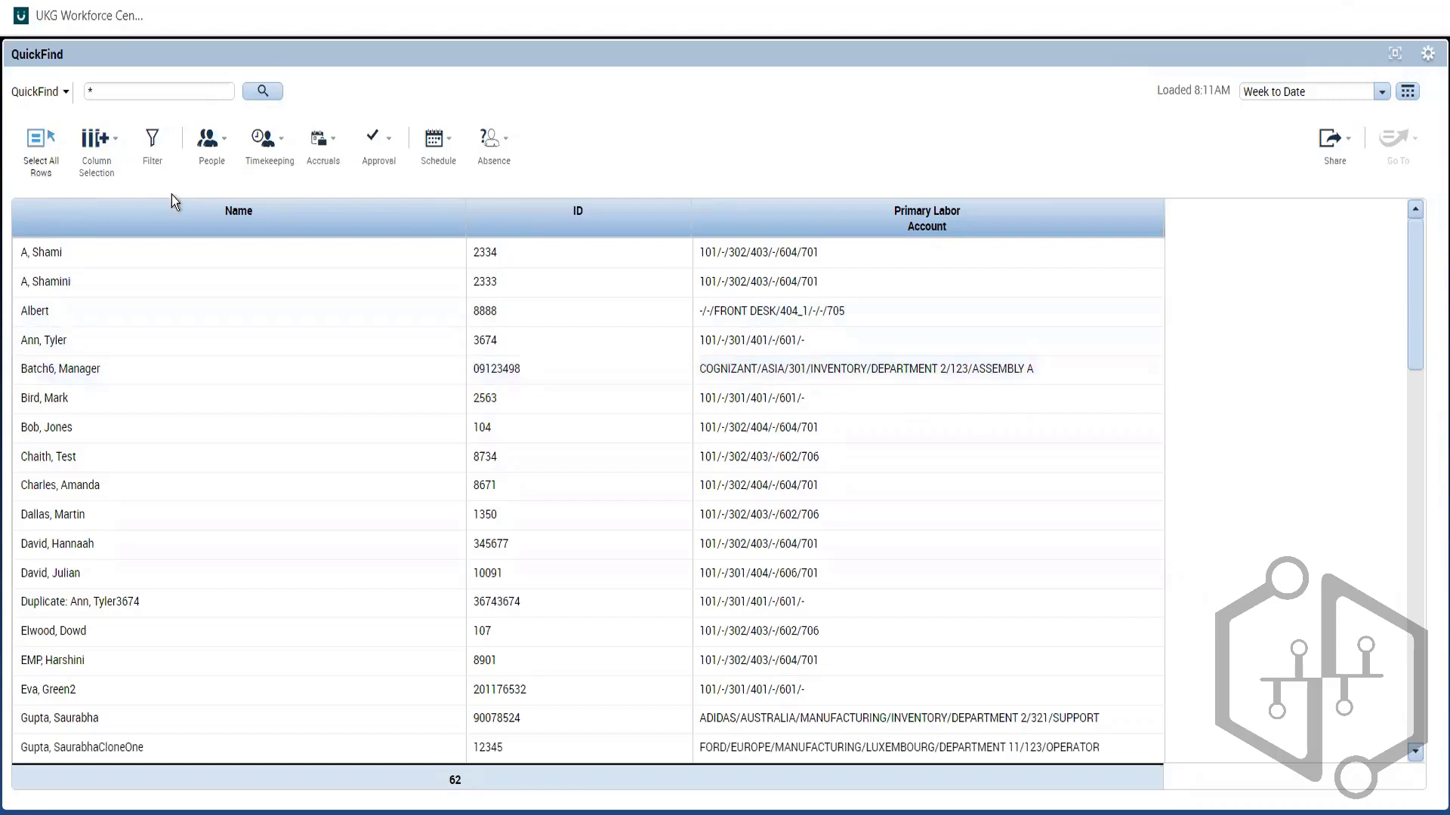
Step: Toggle all-row selection, review column choices, then turn on column filters for Name and ID
{"action": "left_click", "coordinate": [45, 173]}
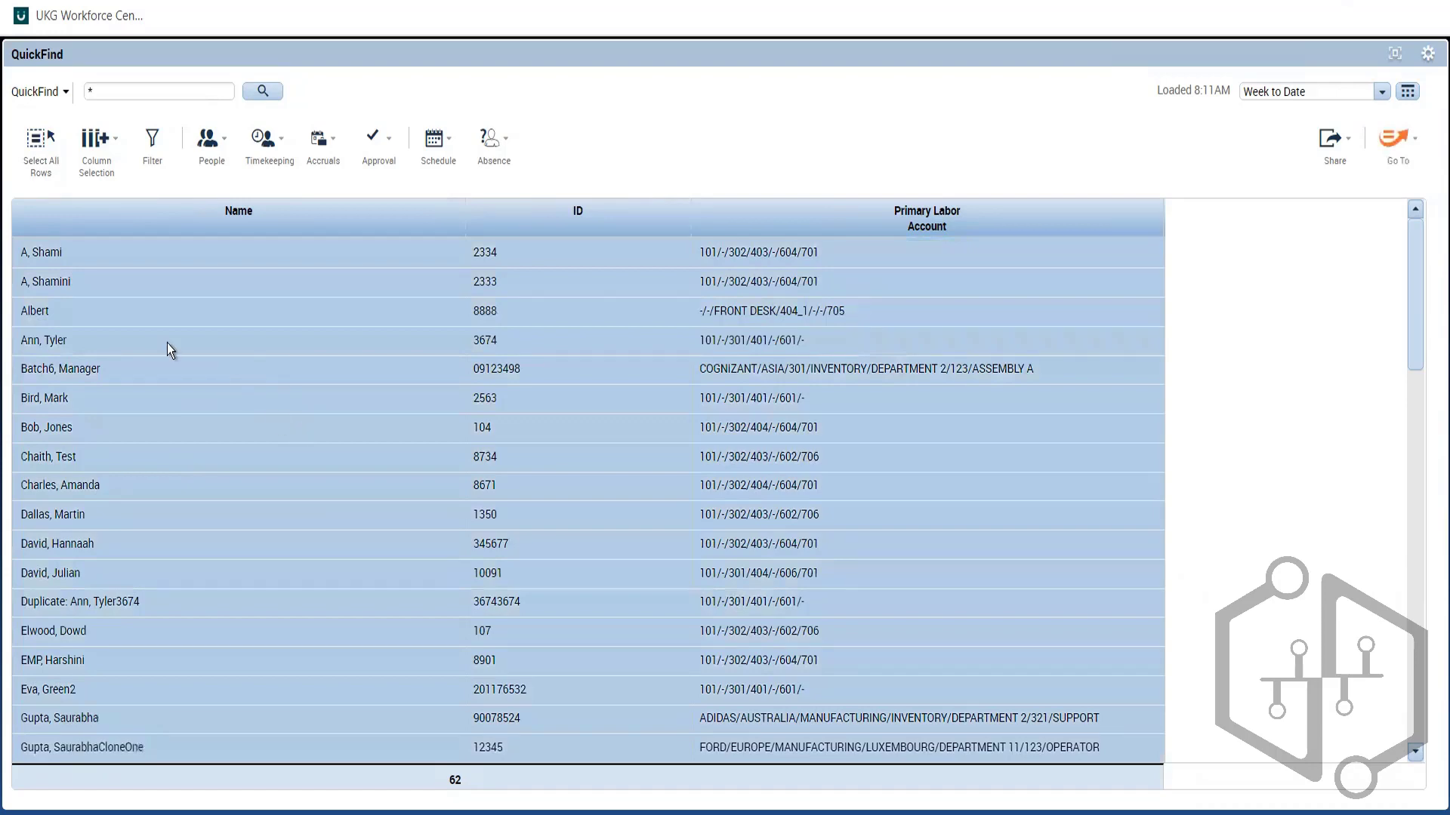
{"action": "left_click", "coordinate": [26, 161]}
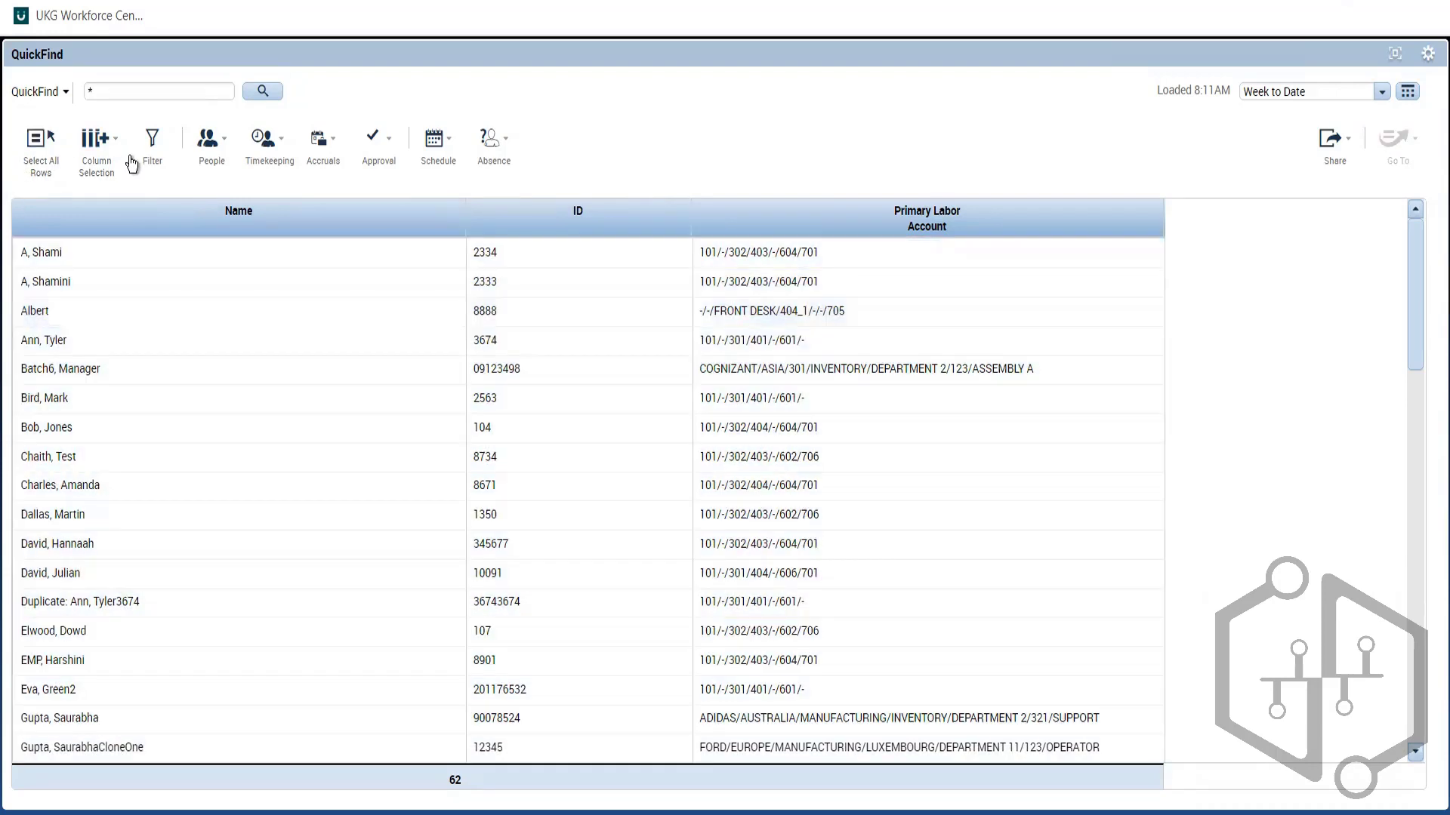
{"action": "left_click", "coordinate": [90, 154]}
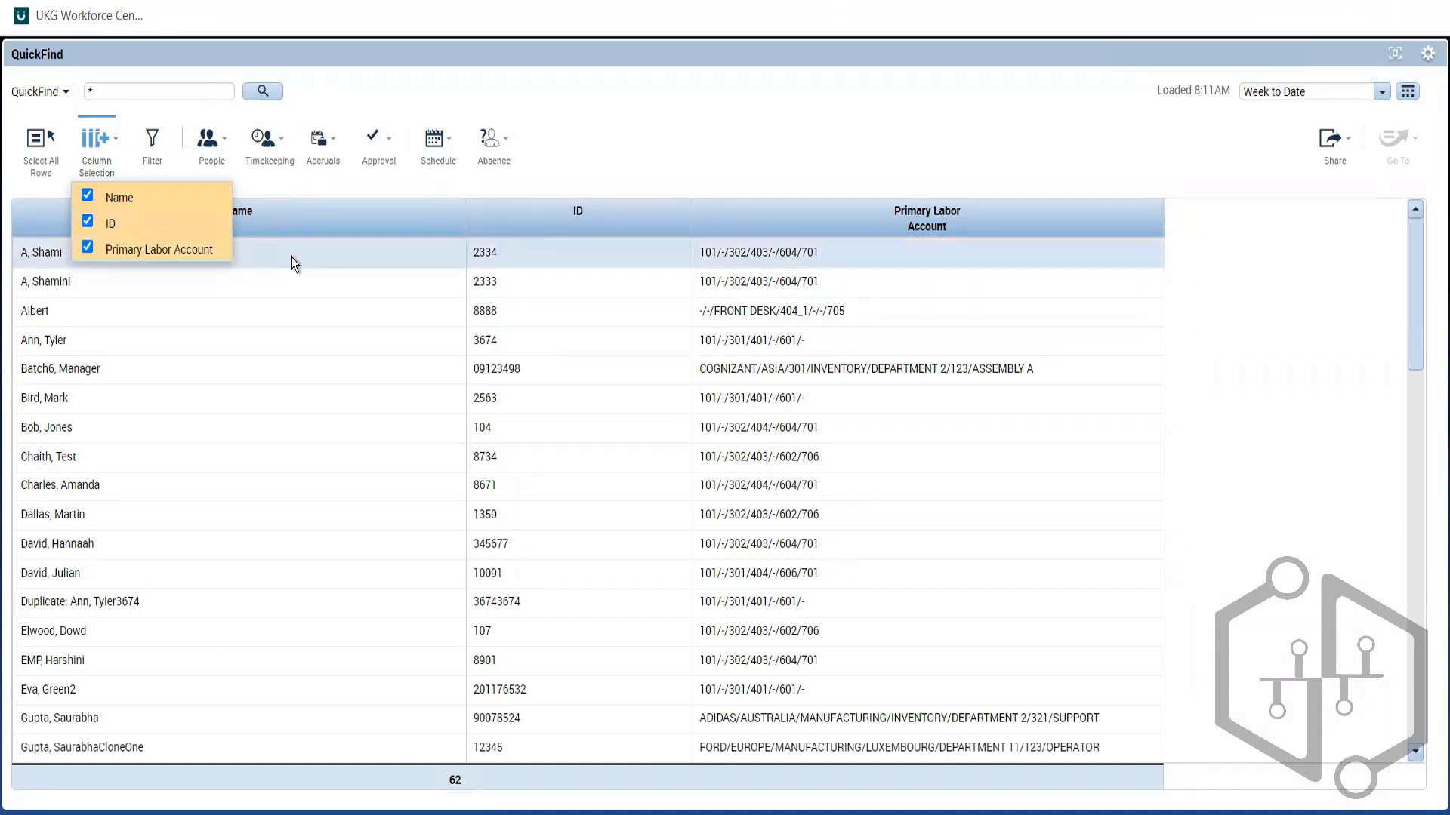
{"action": "left_click", "coordinate": [646, 107]}
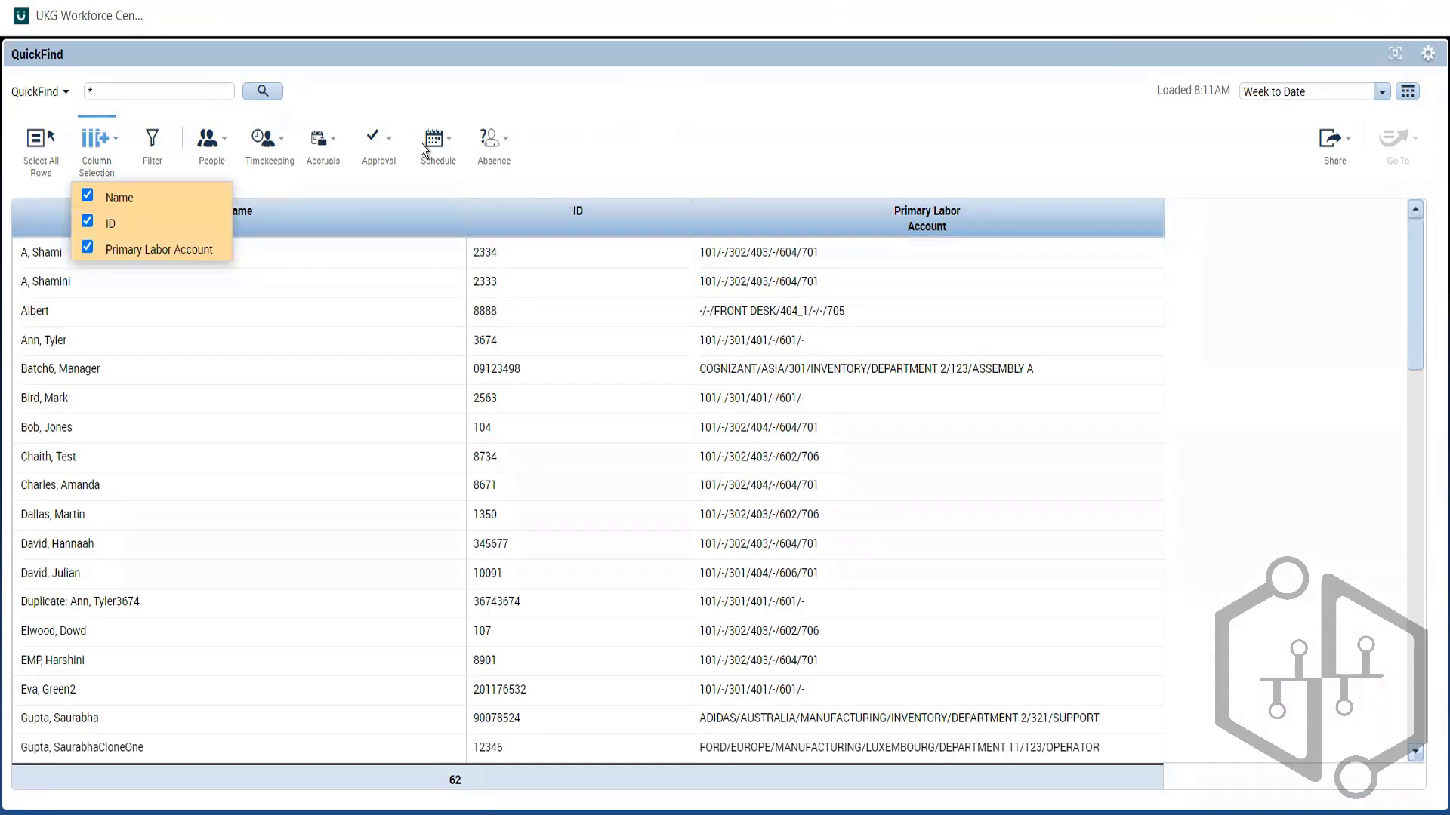
{"action": "left_click", "coordinate": [147, 168]}
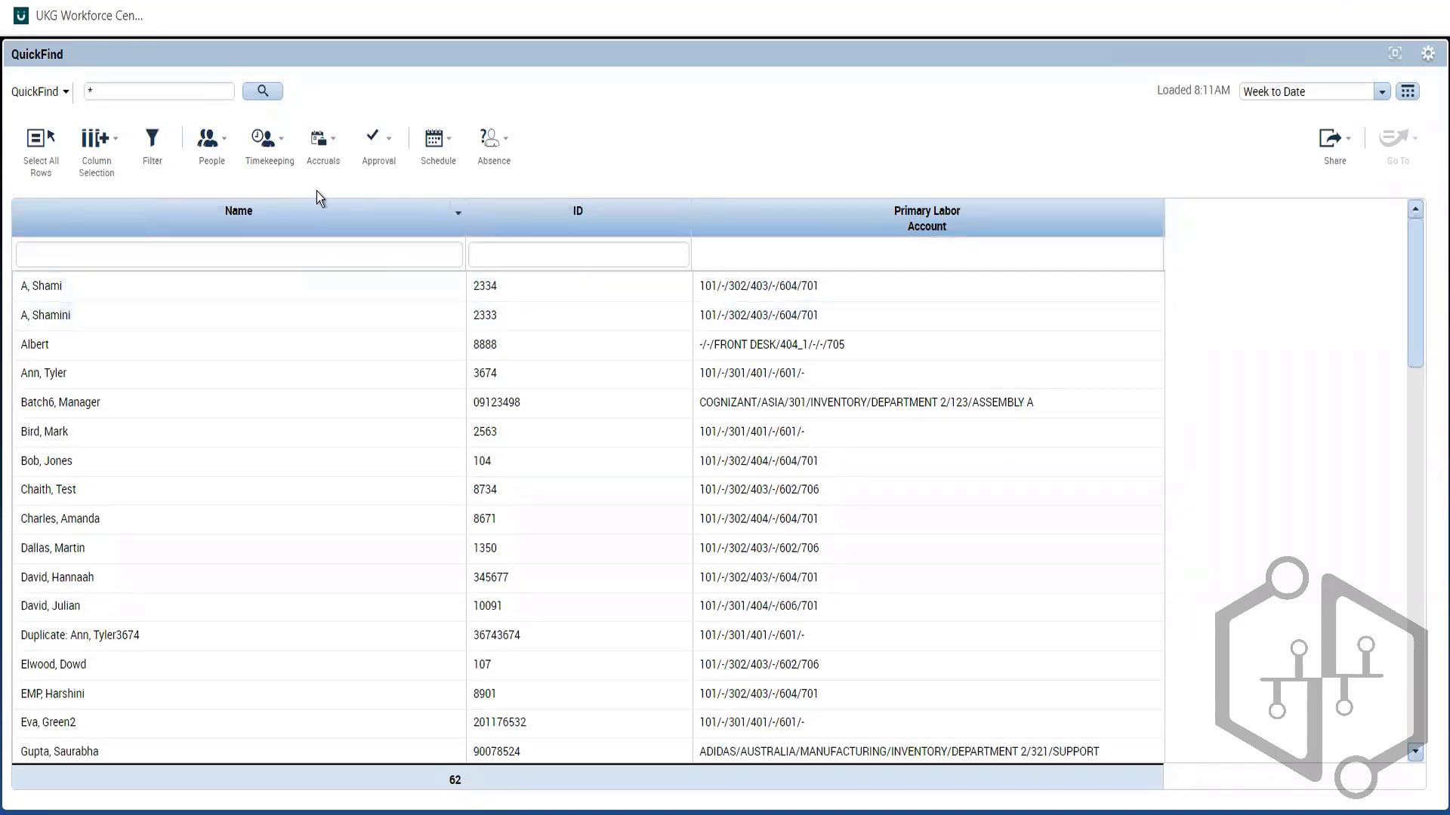
{"action": "left_click", "coordinate": [123, 90]}
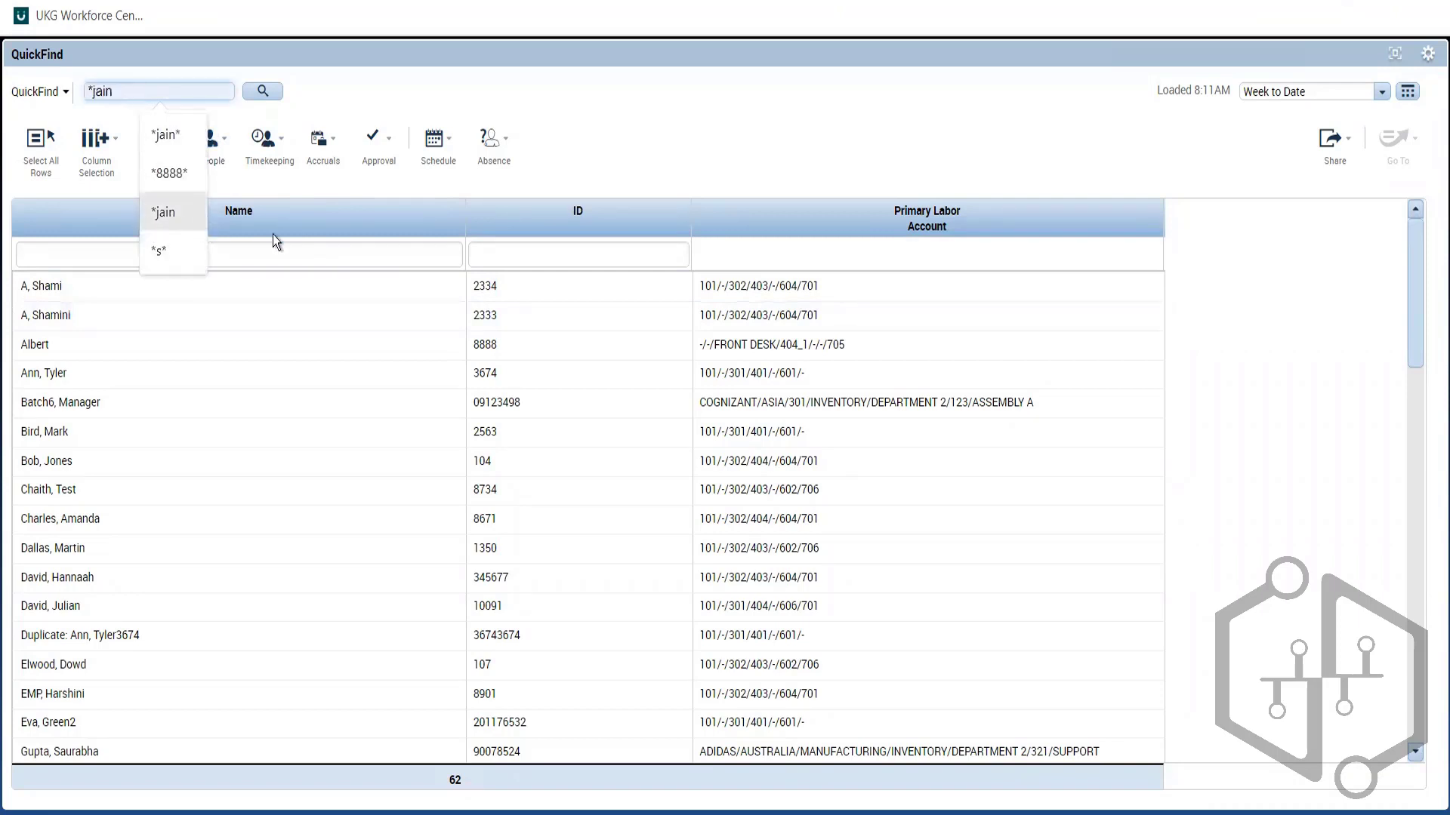
{"action": "left_click", "coordinate": [672, 98]}
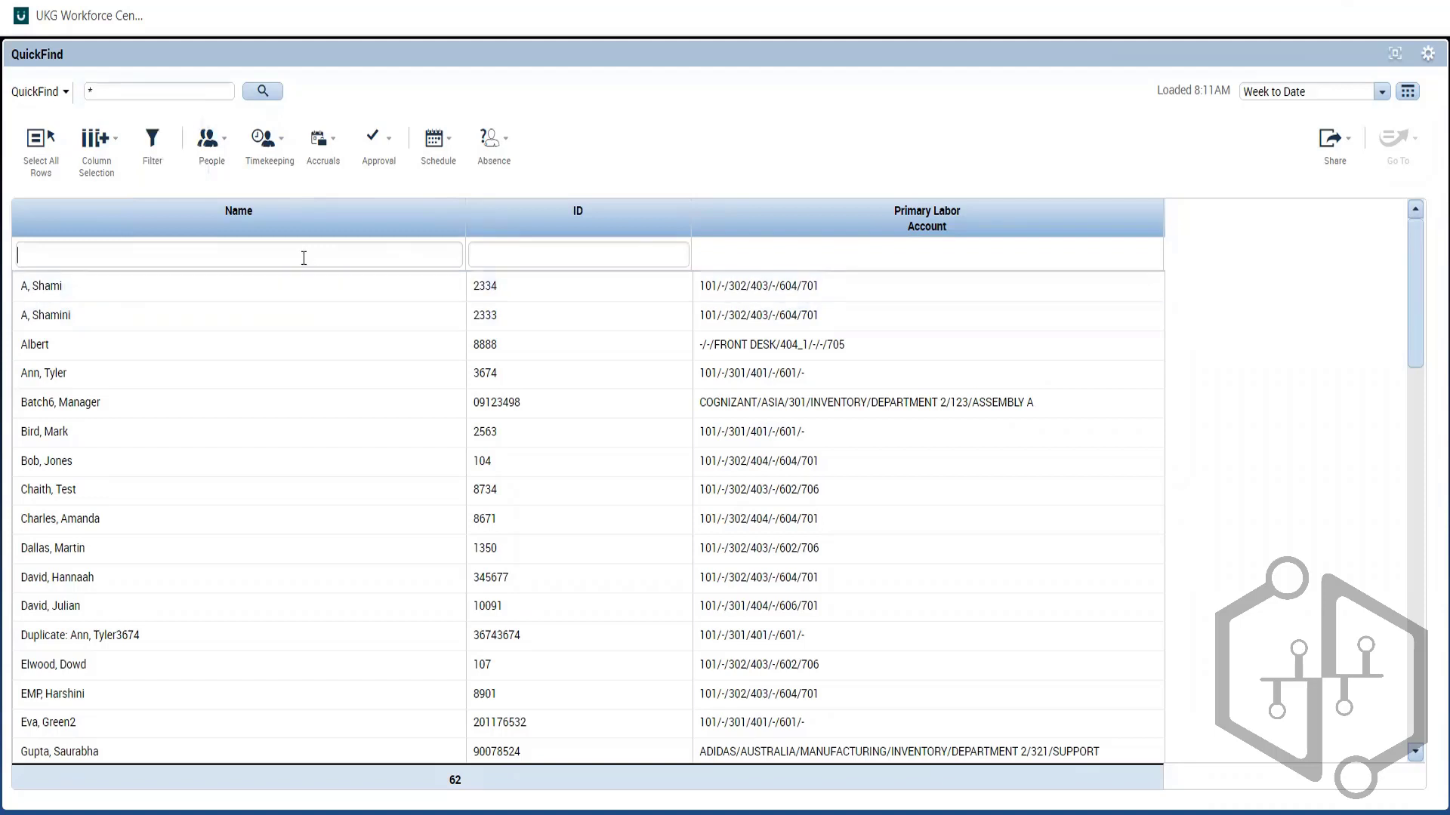
{"action": "left_click", "coordinate": [496, 244]}
{"action": "type", "text": "23"}
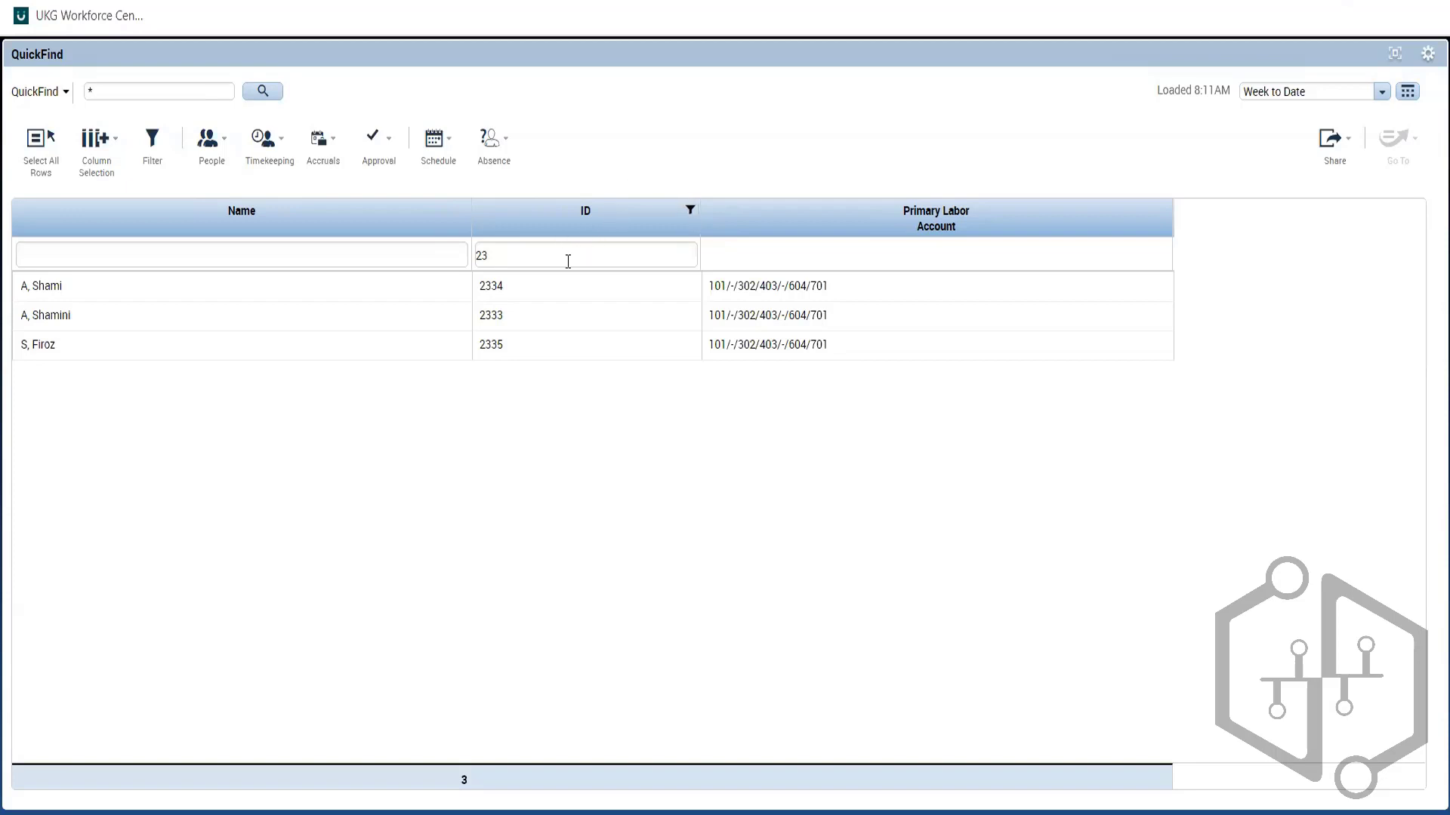
{"action": "key", "text": "BackSpace"}
{"action": "key", "text": "BackSpace"}
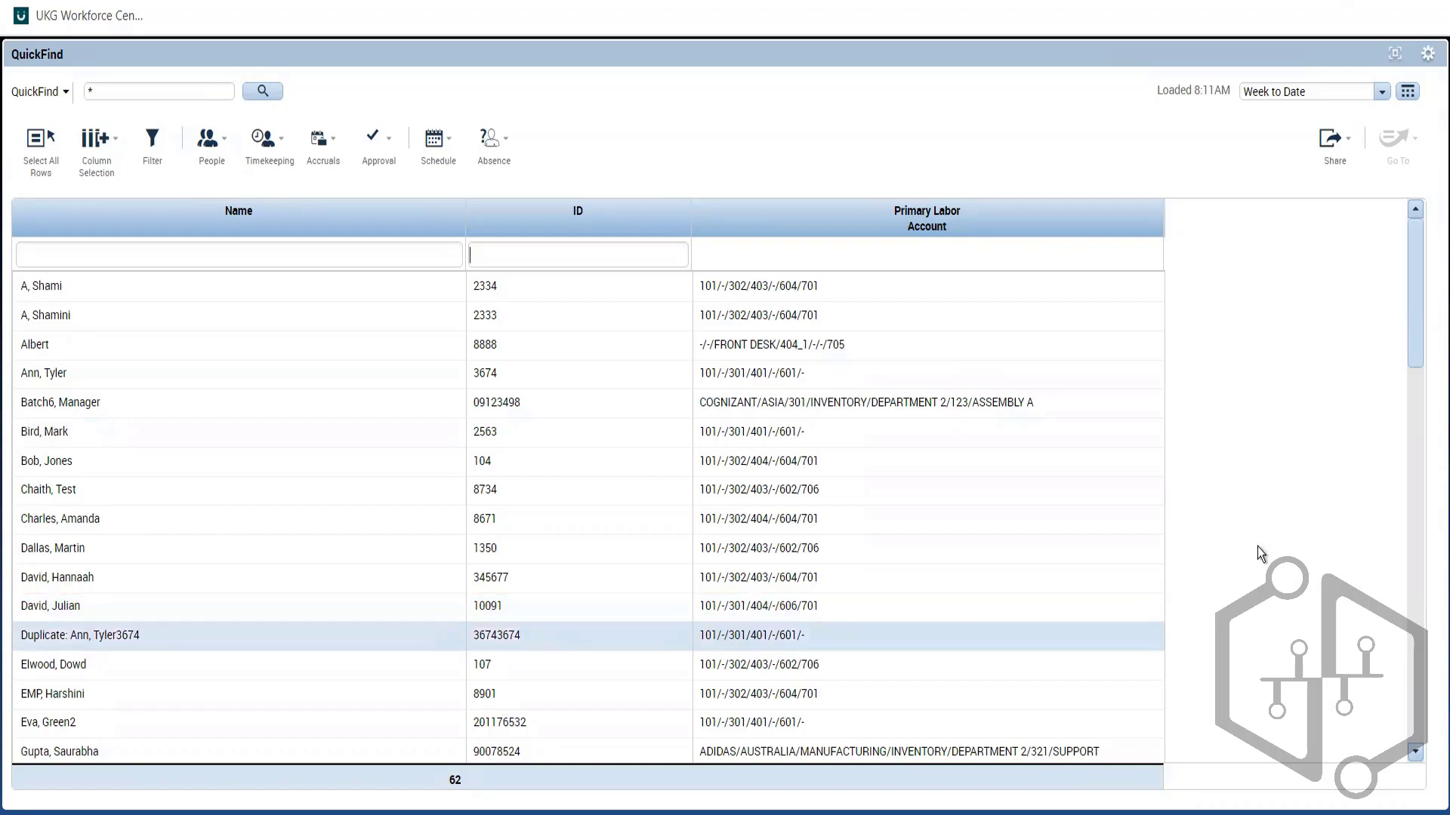
{"action": "scroll", "coordinate": [1407, 310], "scroll_direction": "down", "scroll_amount": 10}
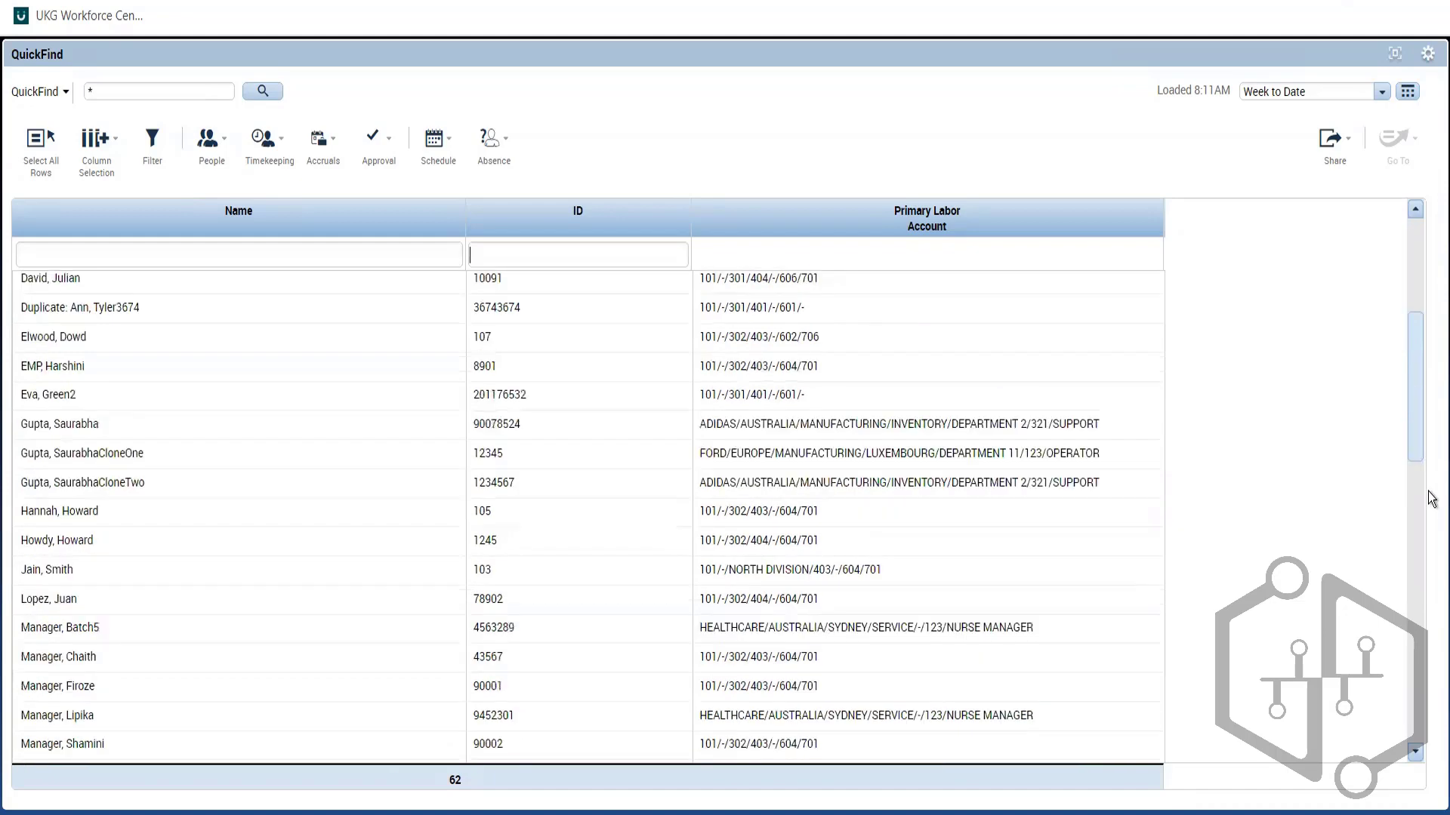
{"action": "scroll", "coordinate": [1431, 340], "scroll_direction": "up", "scroll_amount": 10}
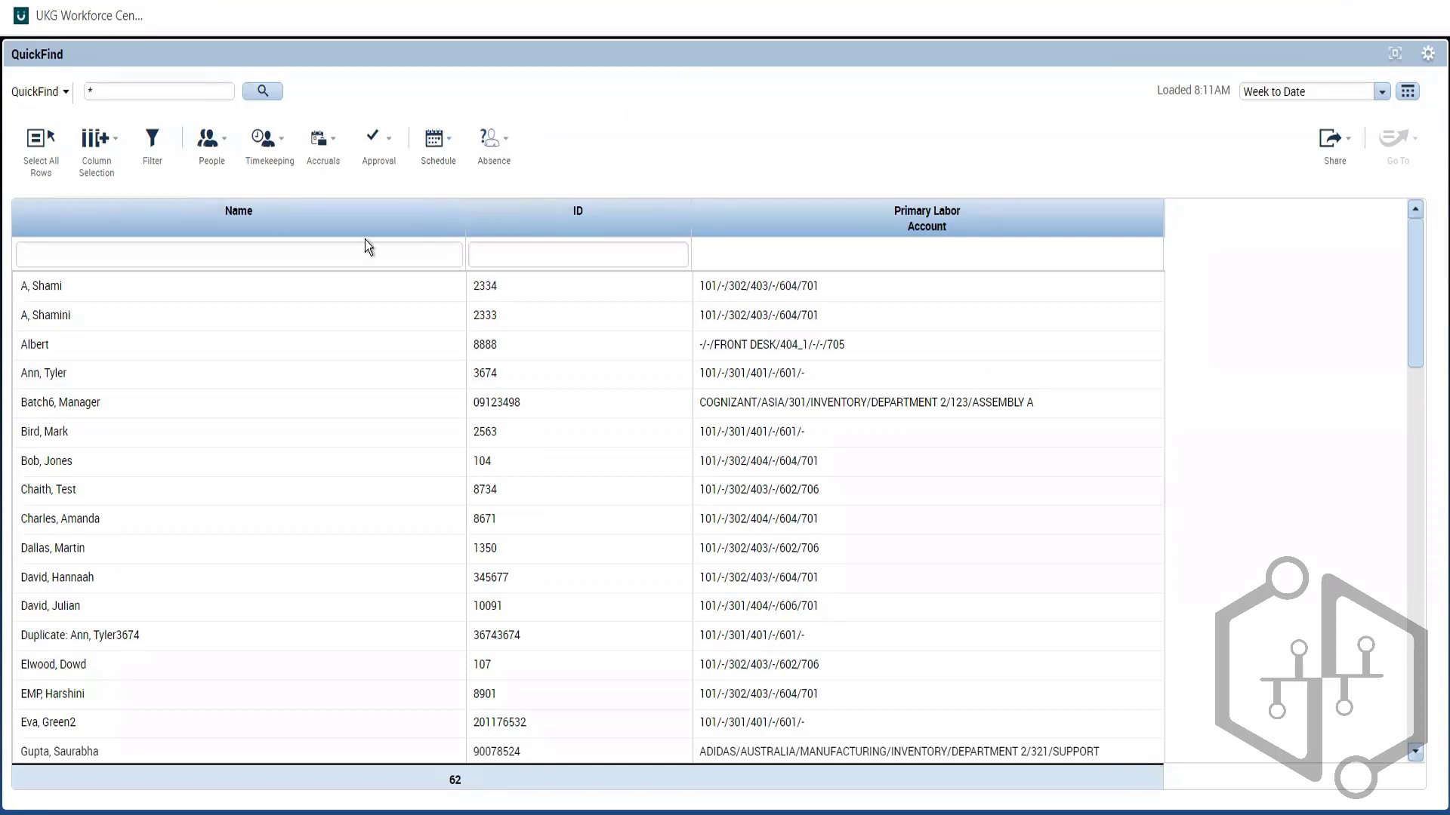
Step: Select the target employee's row in the alphabetized QuickFind list to enable Go To
{"action": "left_click", "coordinate": [161, 346]}
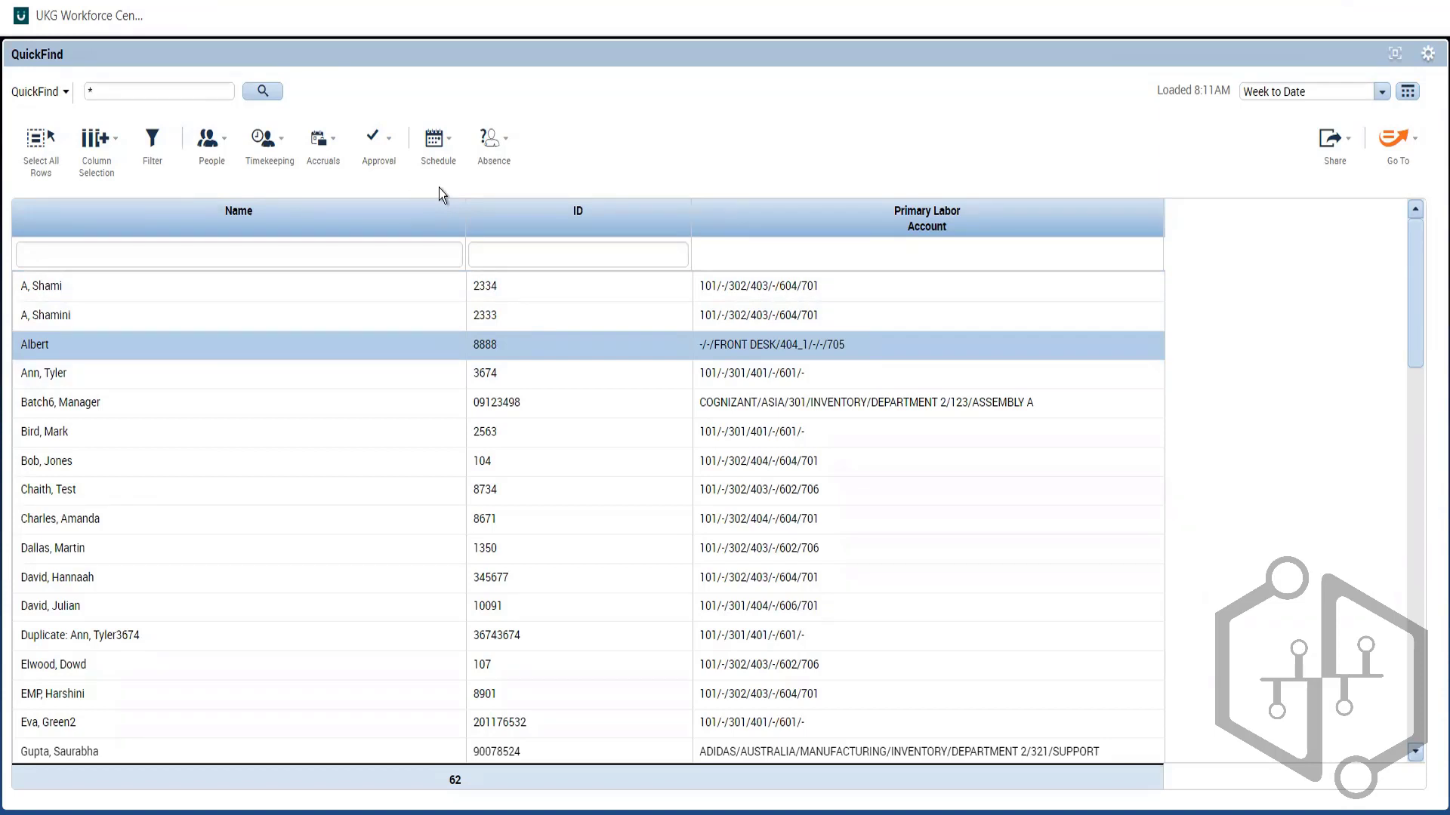
Step: Select all 62 employees in the list and show the Approval actions menu
{"action": "left_click", "coordinate": [62, 175]}
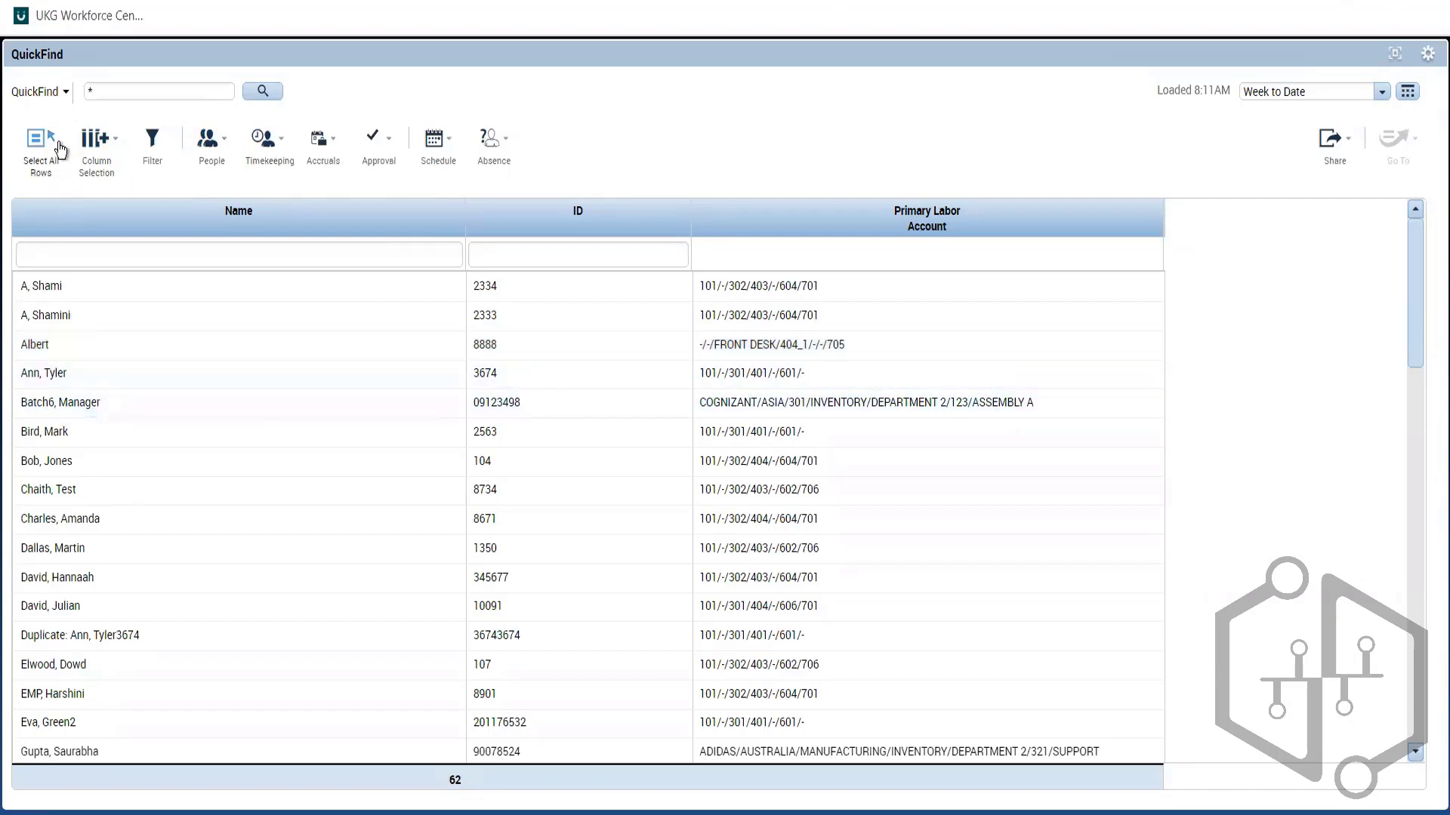
{"action": "left_click", "coordinate": [60, 151]}
{"action": "left_click", "coordinate": [389, 149]}
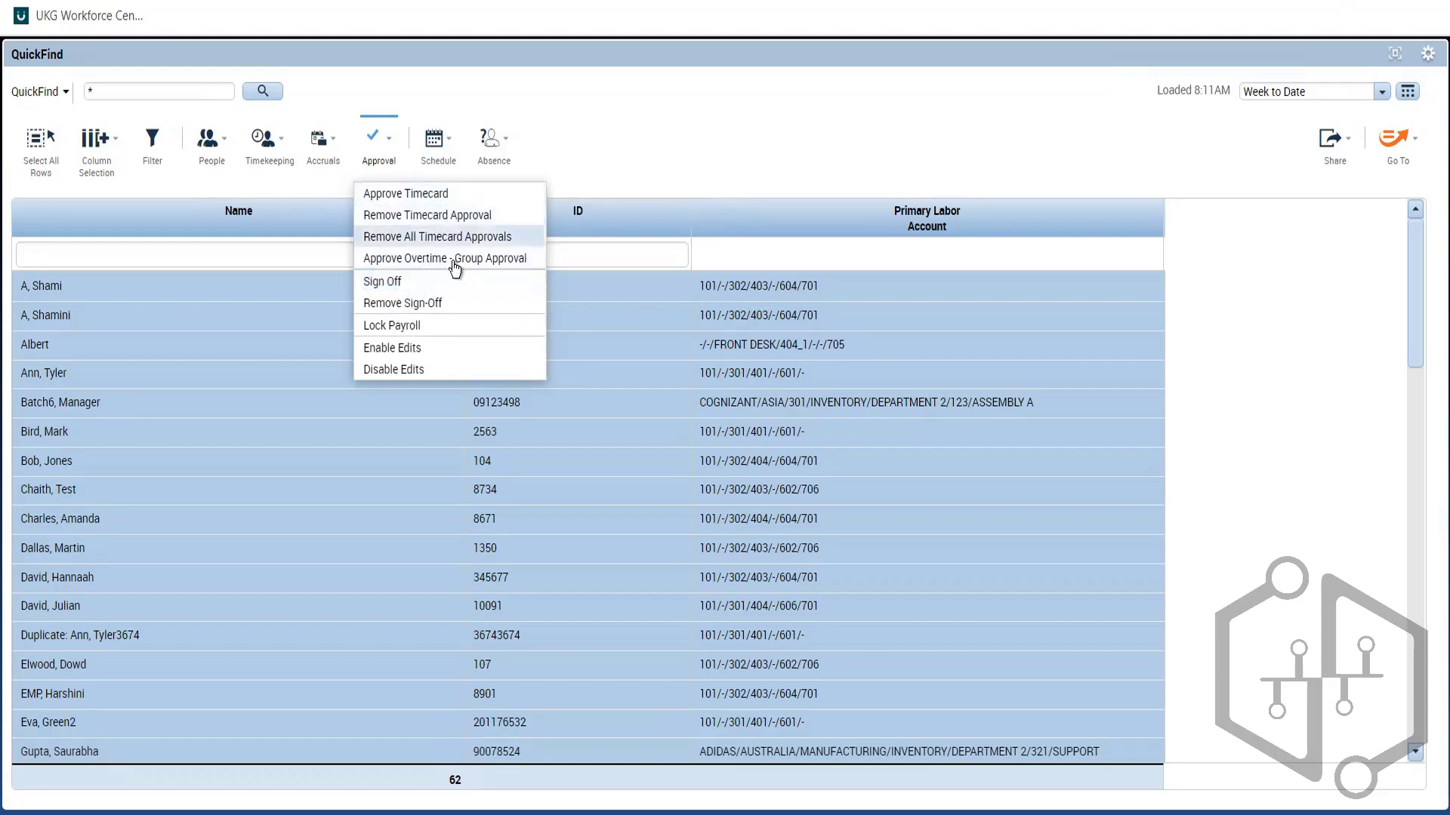
Step: Dismiss the Approval dropdown without applying any action
{"action": "left_click", "coordinate": [668, 139]}
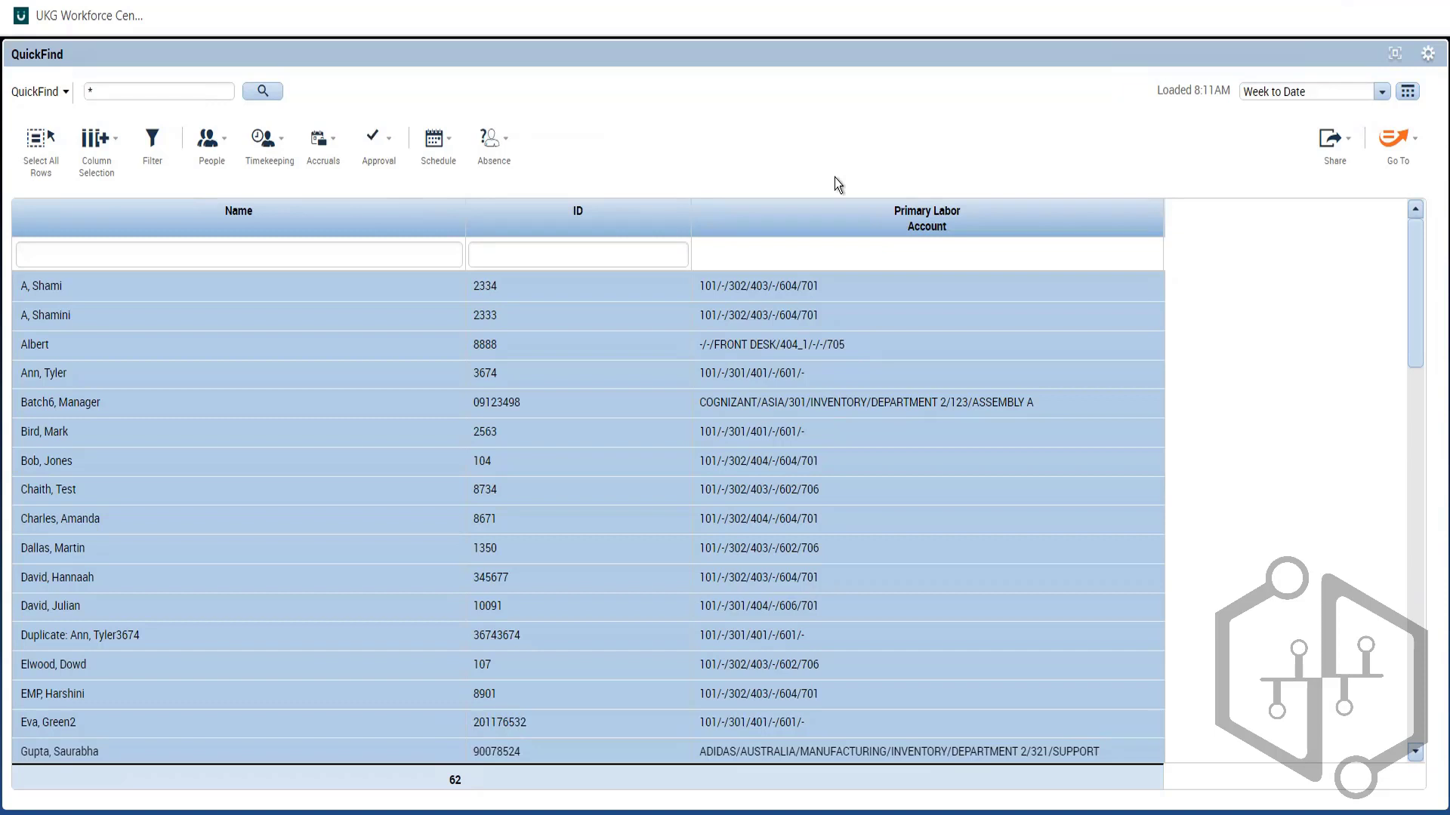
Step: Select a manager record, then switch the selection to the second employee in the list
{"action": "left_click", "coordinate": [643, 403]}
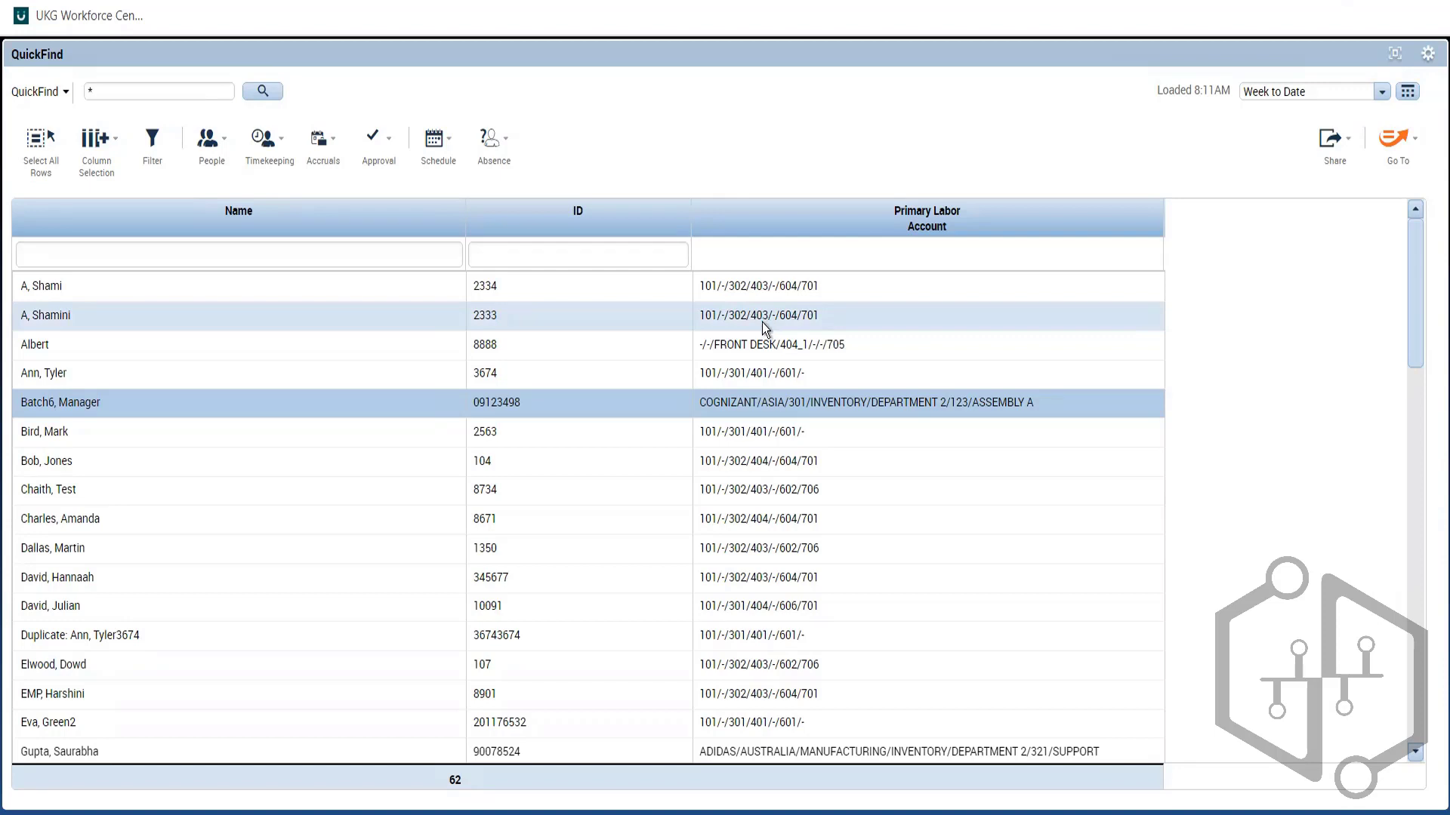
{"action": "left_click", "coordinate": [741, 320]}
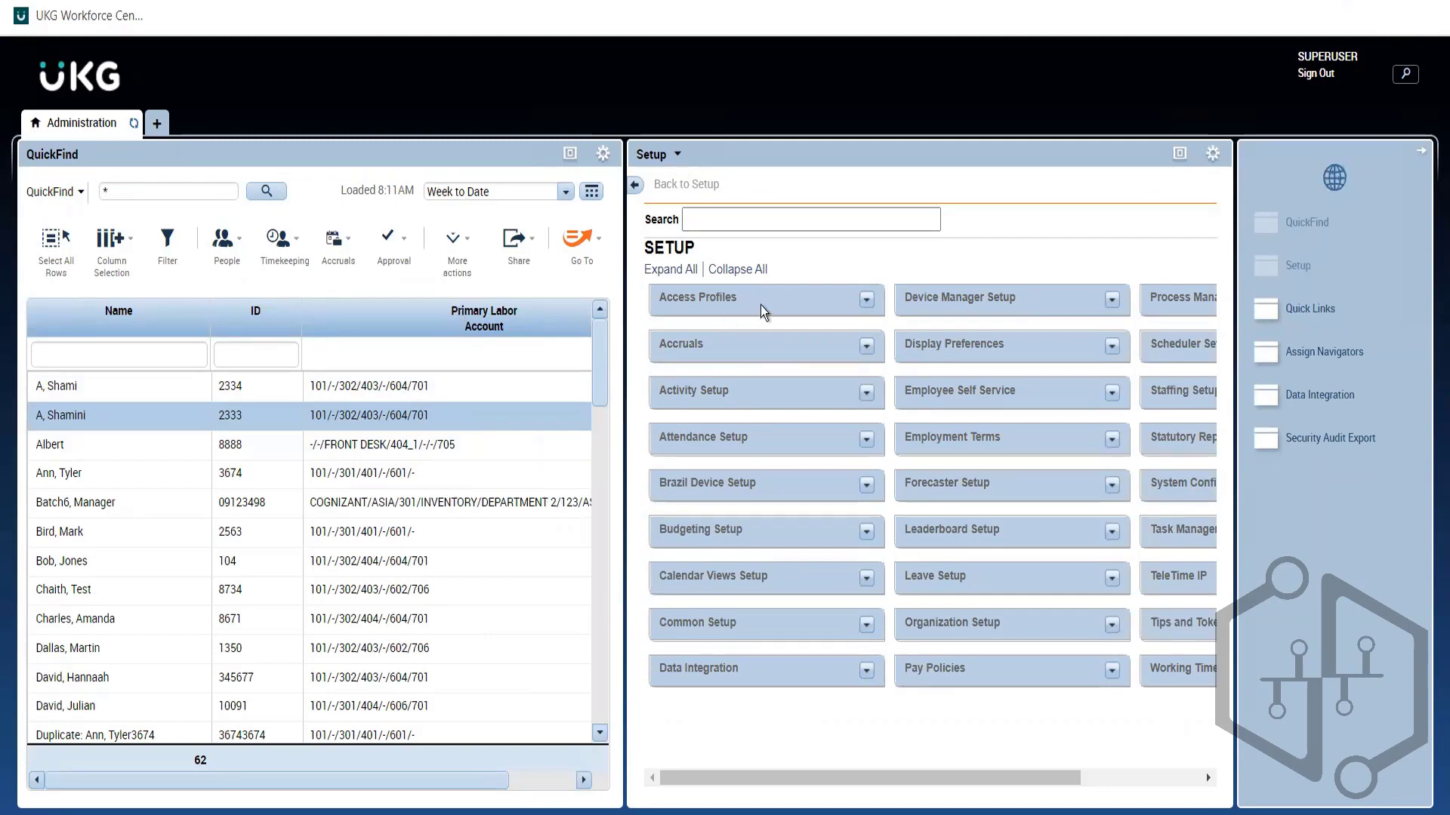
Step: Expand and collapse Access Profiles in Setup, then maximize the QuickFind list to full window
{"action": "left_click", "coordinate": [867, 300]}
{"action": "left_click", "coordinate": [866, 301]}
{"action": "left_click", "coordinate": [563, 156]}
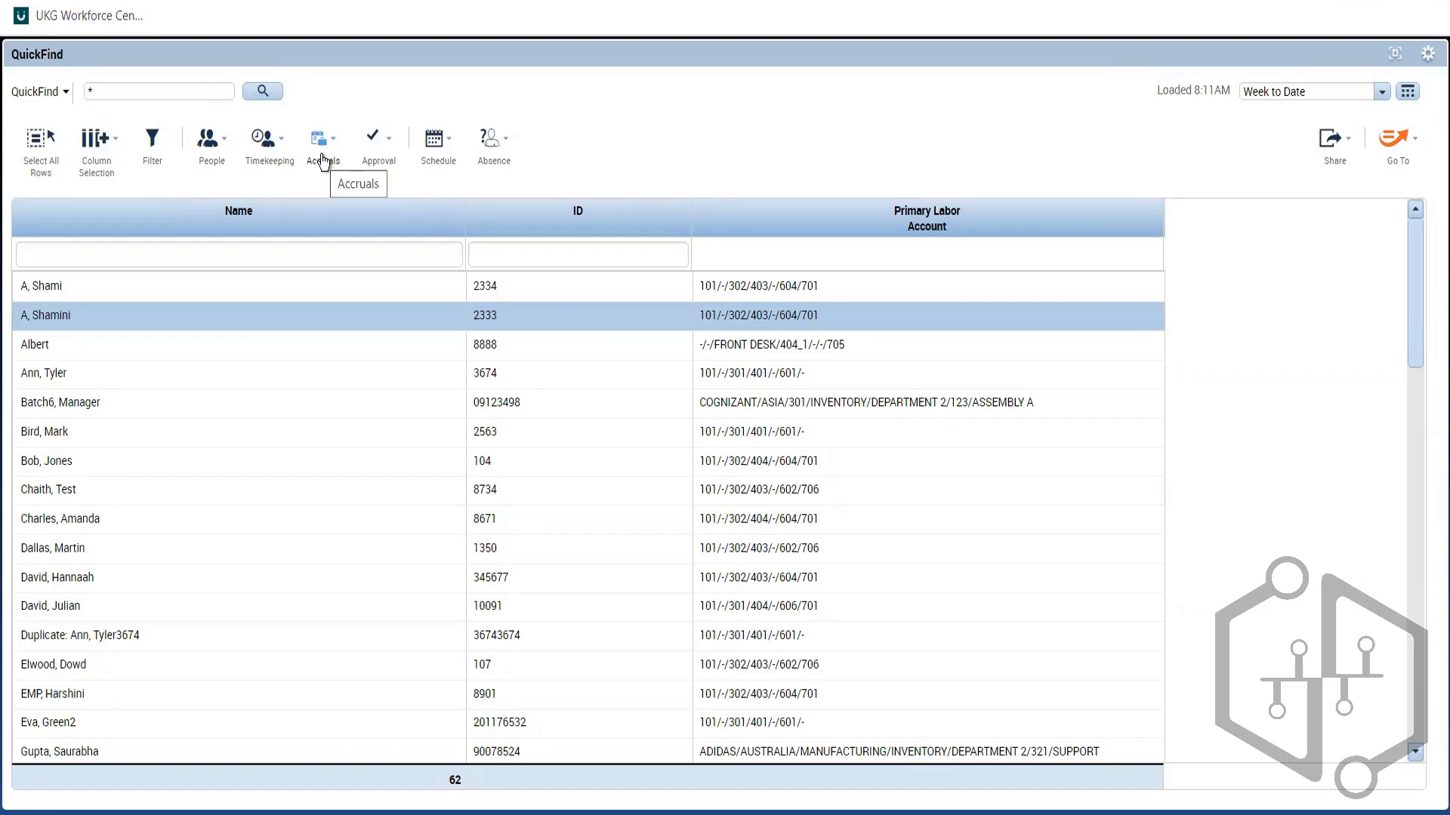
{"action": "left_click", "coordinate": [375, 158]}
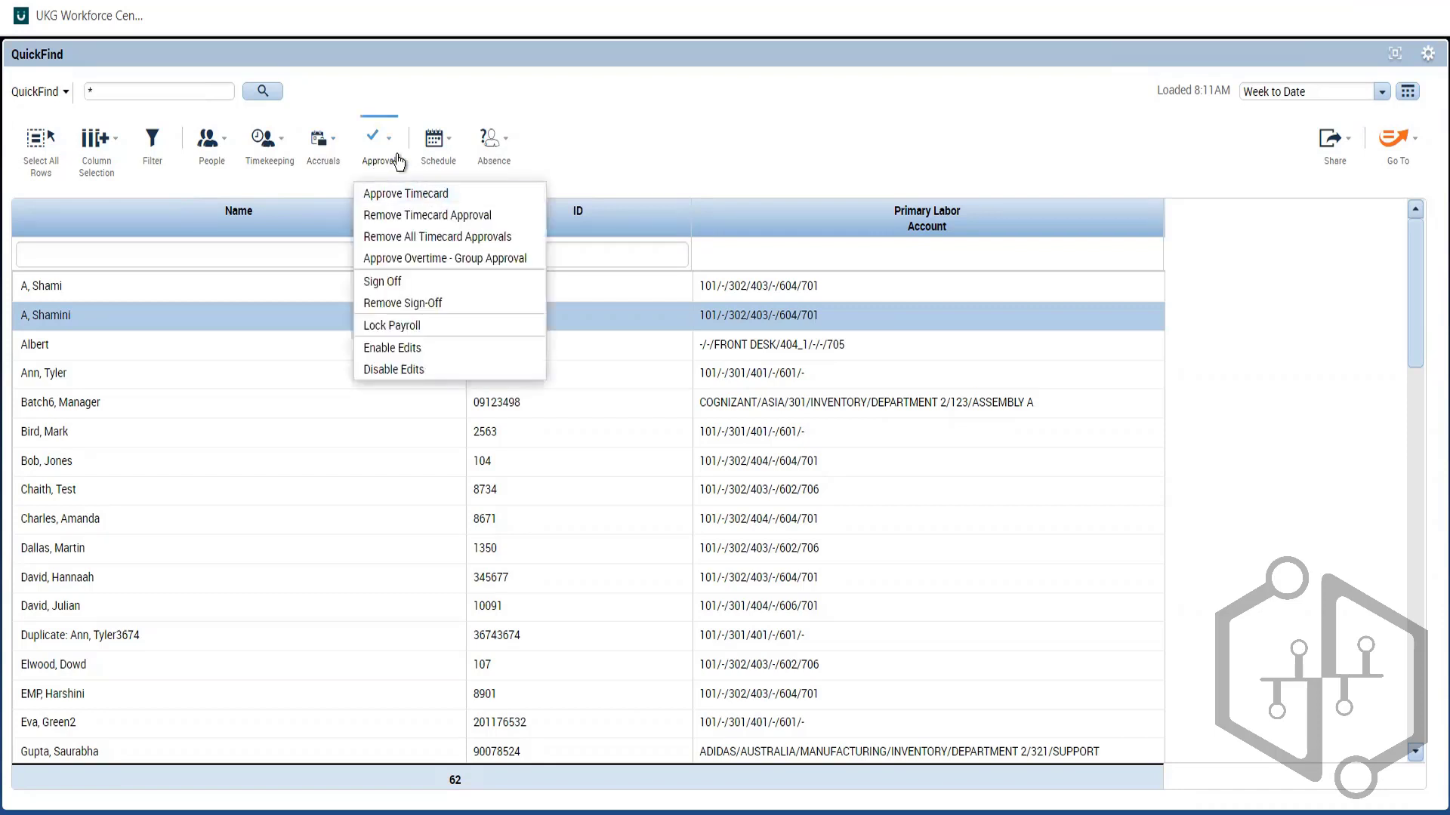
{"action": "left_click", "coordinate": [677, 142]}
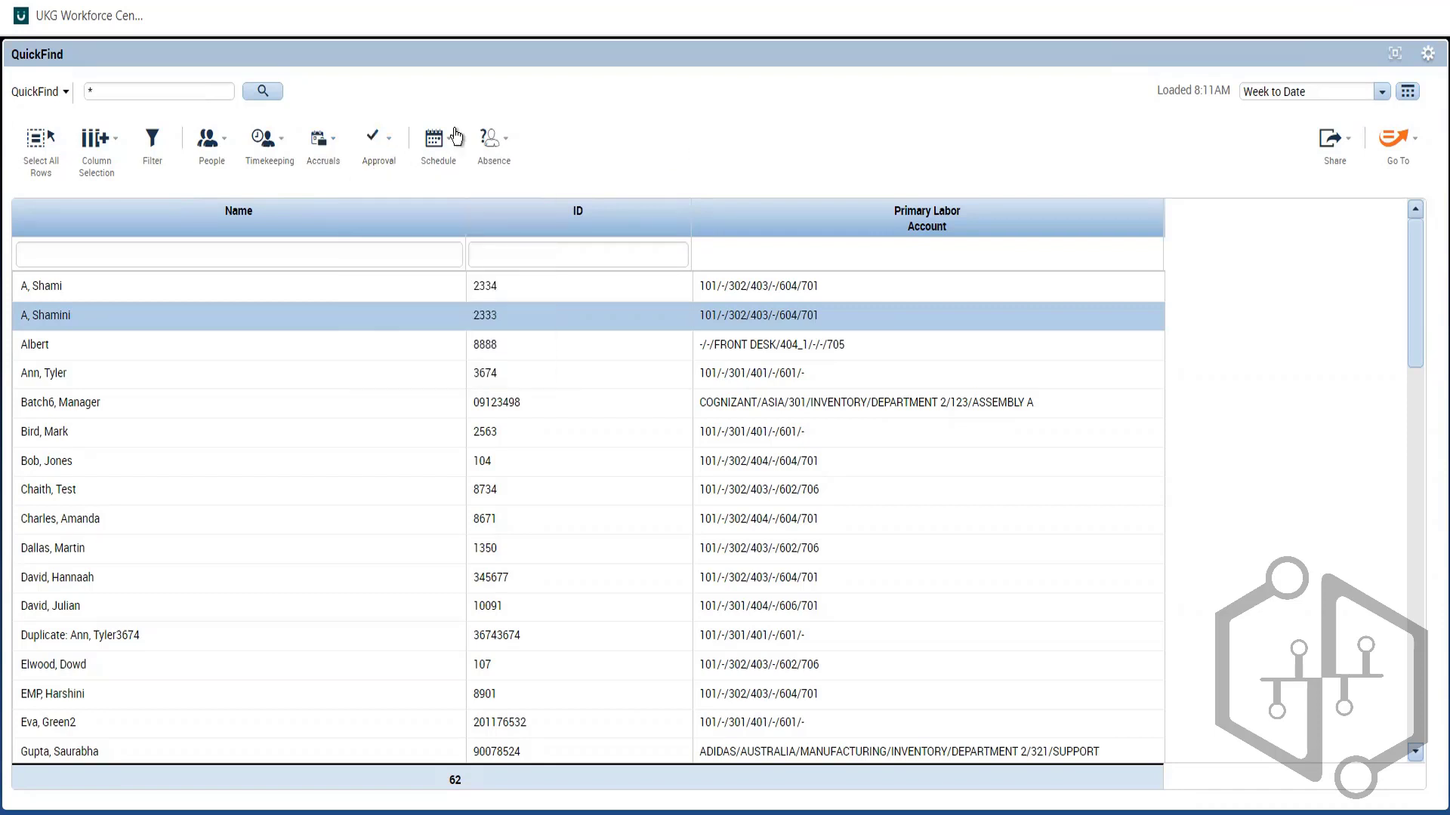
{"action": "left_click", "coordinate": [438, 142]}
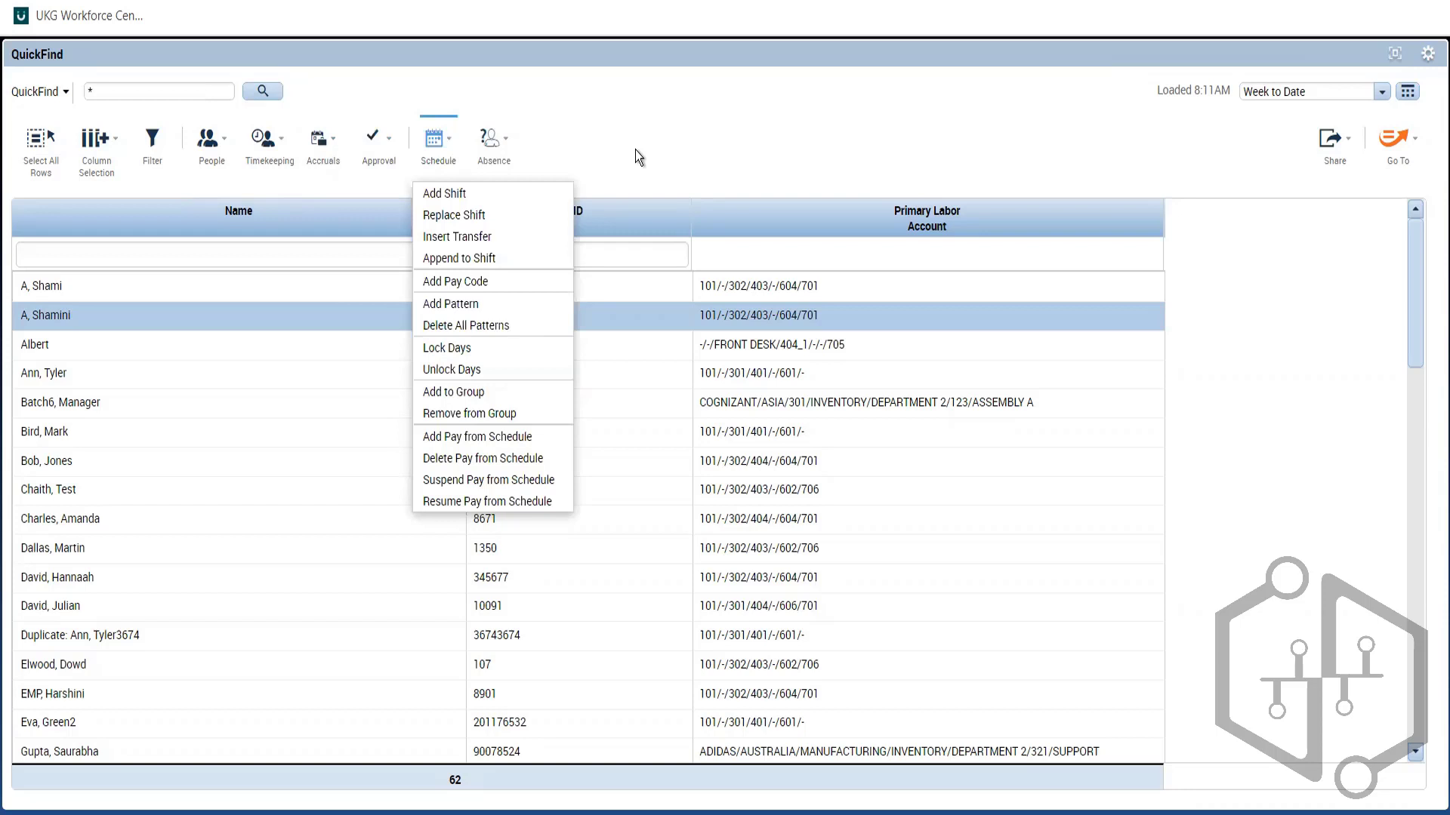
{"action": "left_click", "coordinate": [440, 141]}
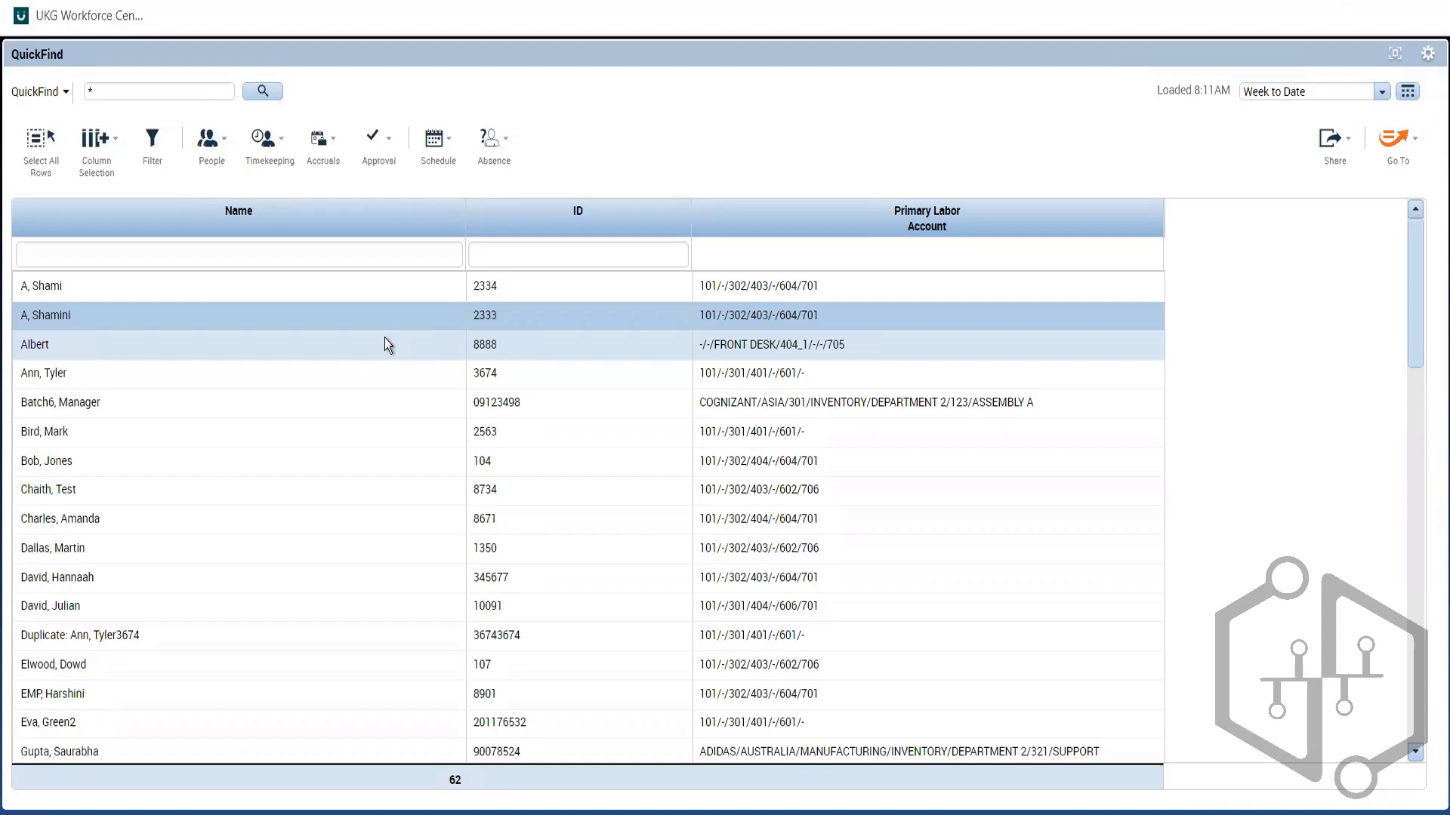
Step: Review the Schedule actions menu twice without choosing one, then select the first employee row
{"action": "left_click", "coordinate": [438, 143]}
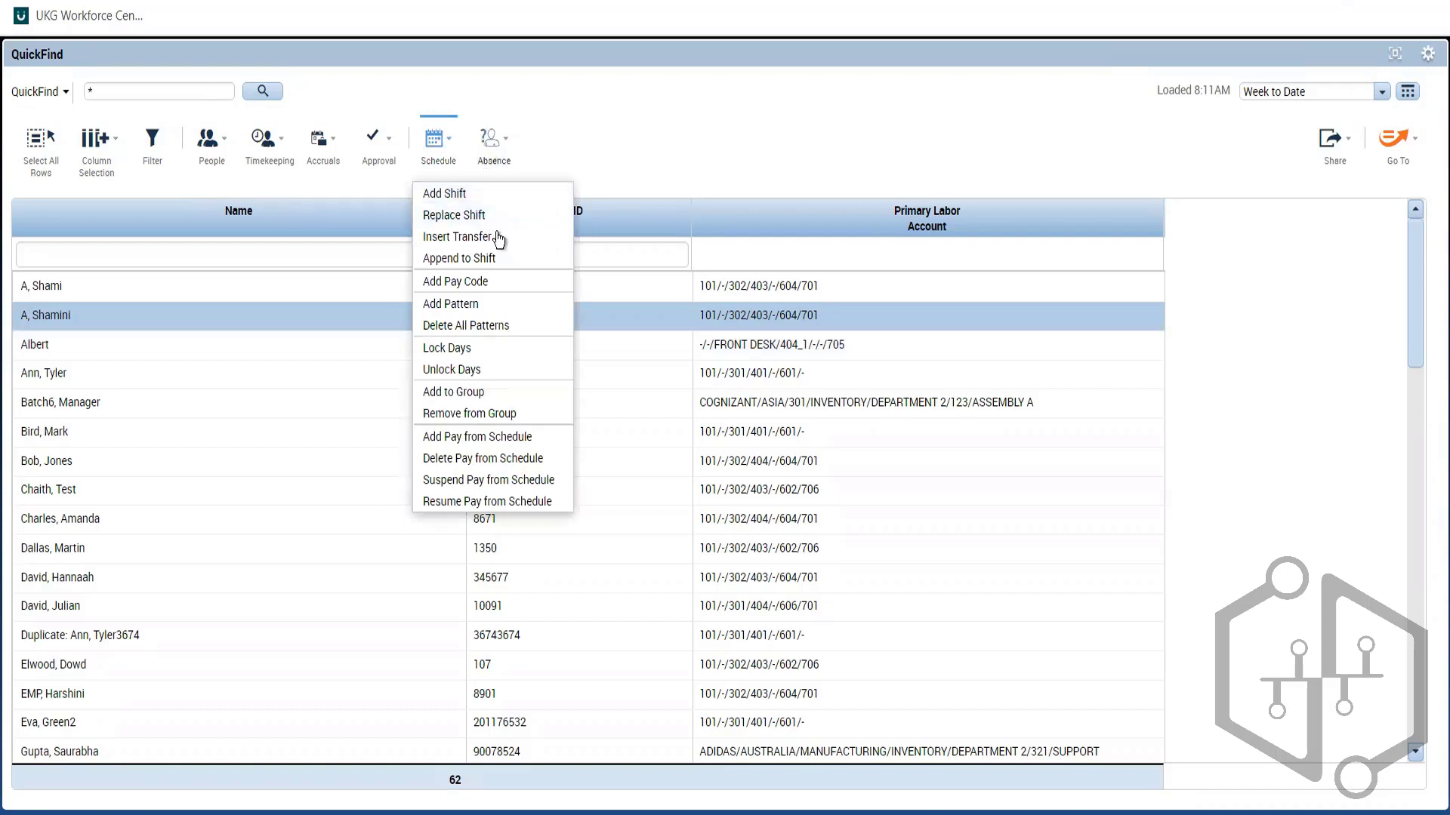
{"action": "left_click", "coordinate": [678, 139]}
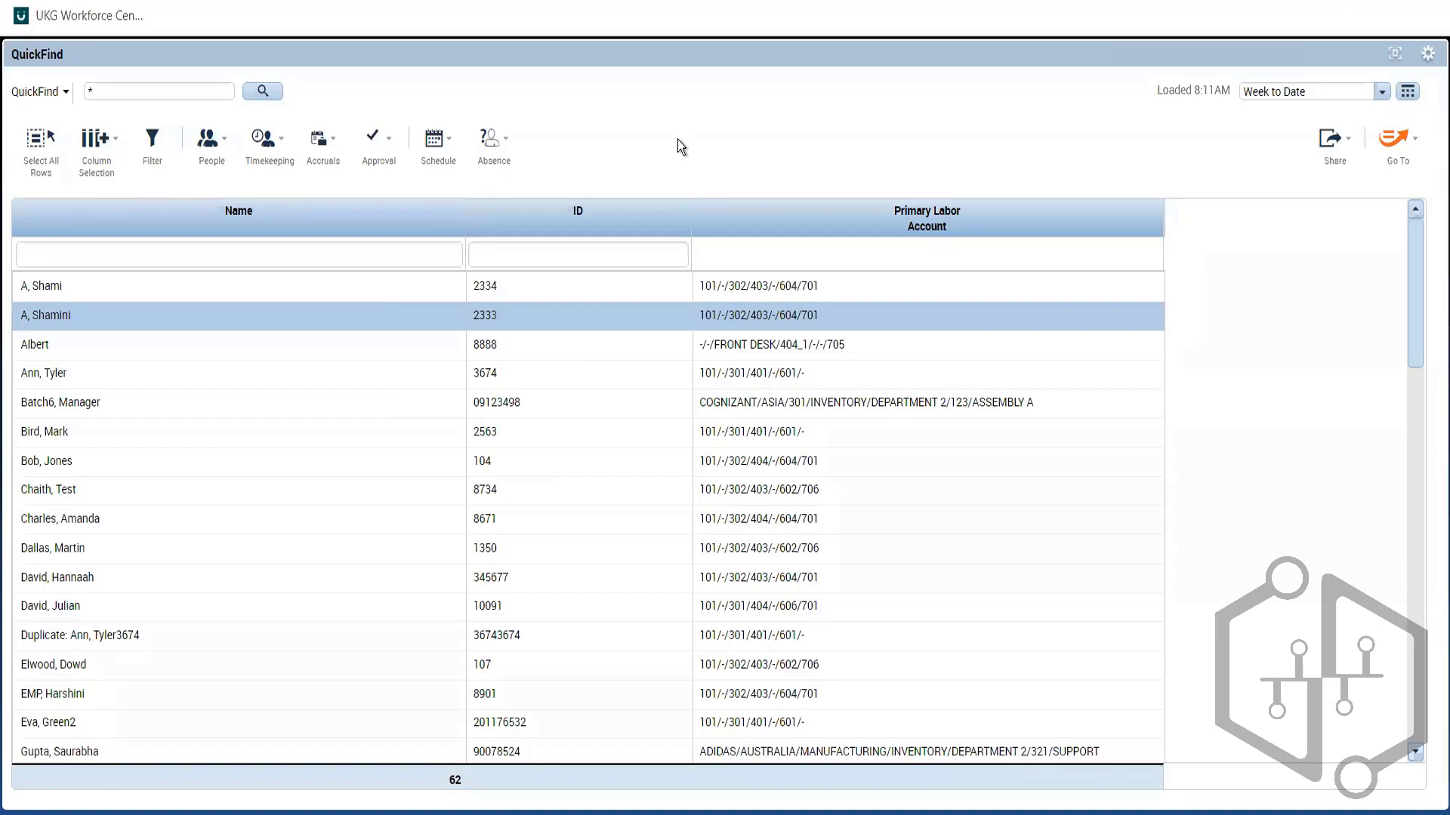
{"action": "left_click", "coordinate": [446, 157]}
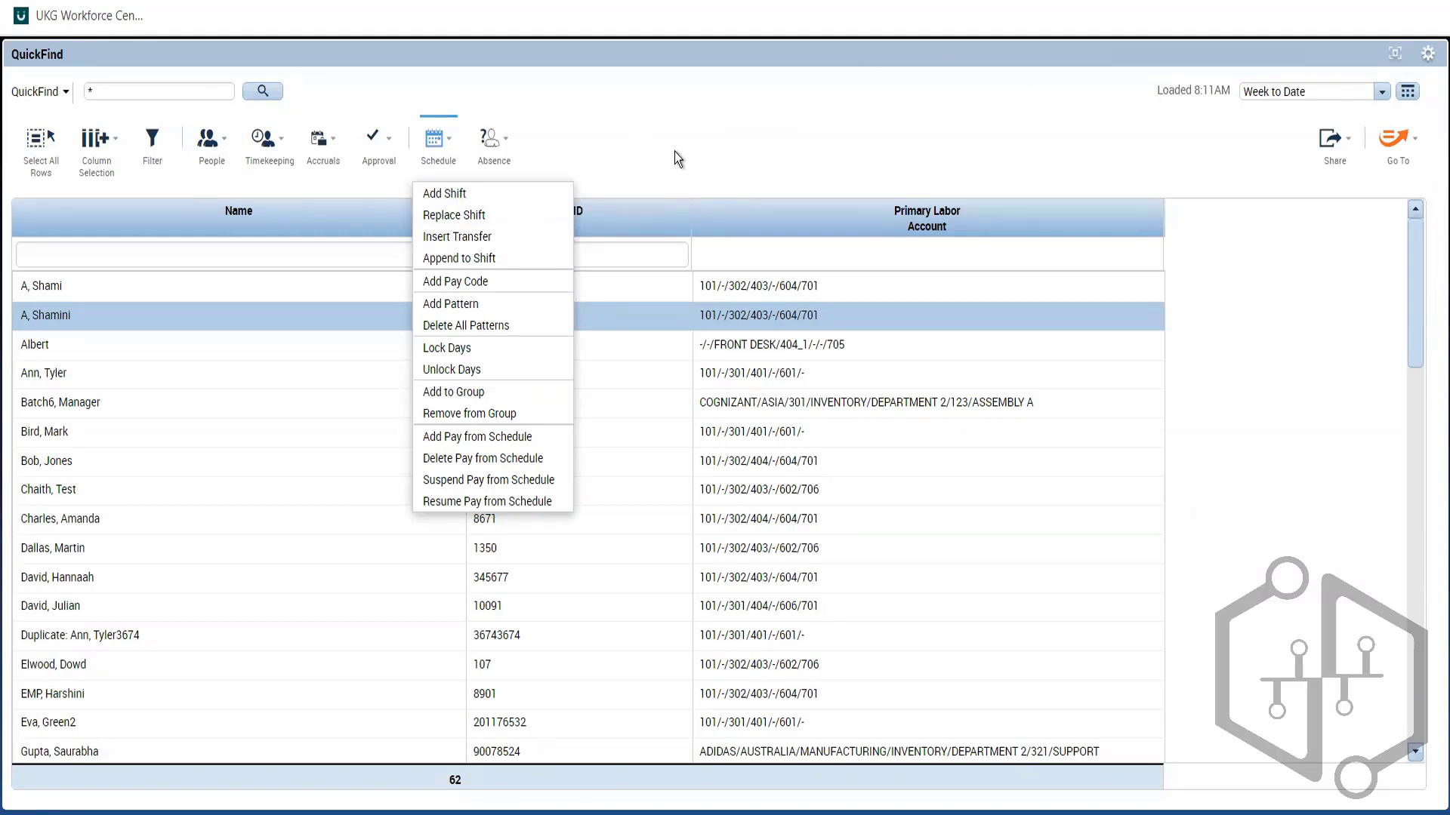
{"action": "left_click", "coordinate": [822, 175]}
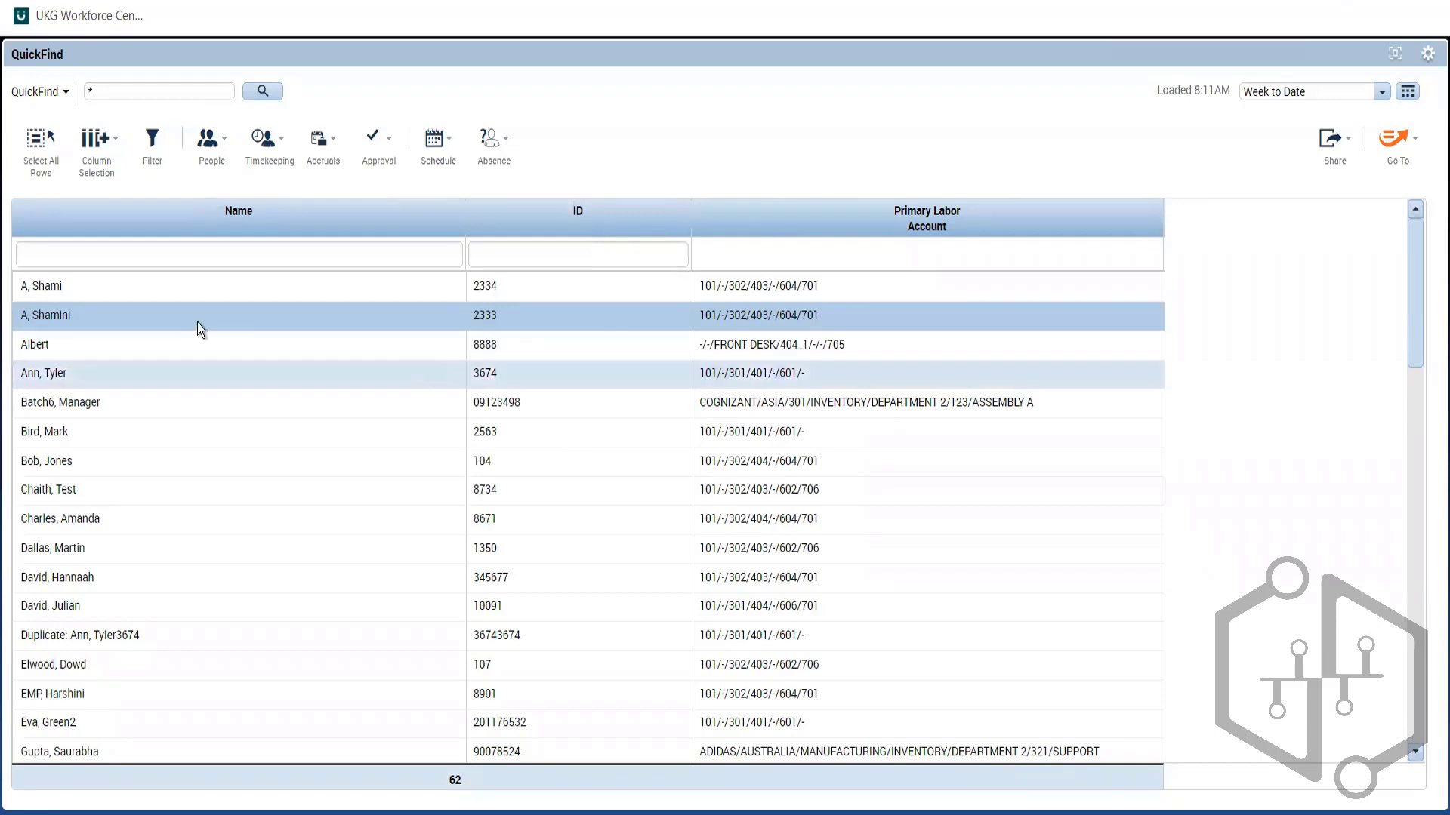
{"action": "left_click", "coordinate": [130, 288]}
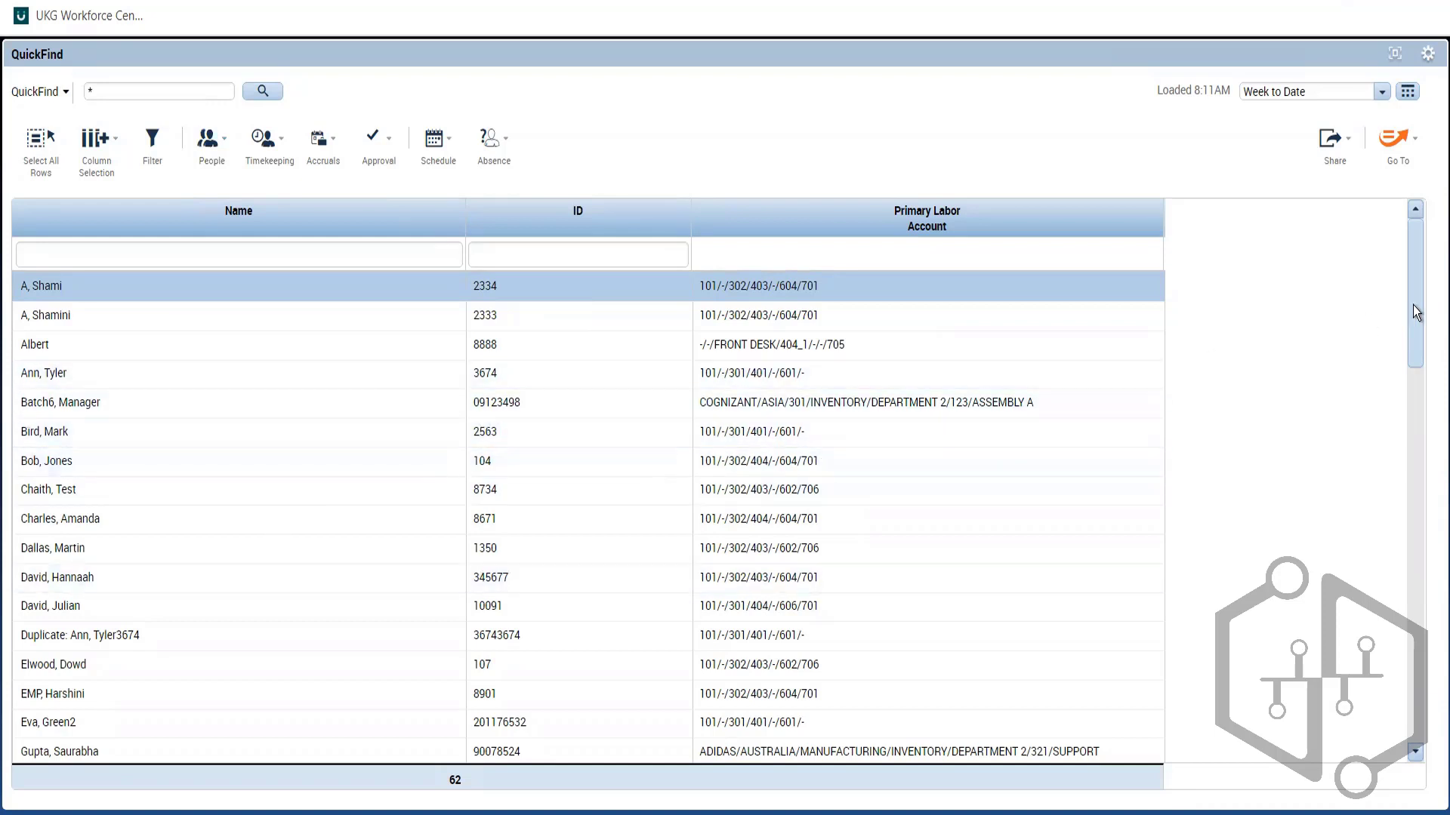
Step: Scroll the QuickFind list down to the J surnames and select the target employee's row
{"action": "left_click_drag", "start_coordinate": [1416, 306], "coordinate": [1415, 426]}
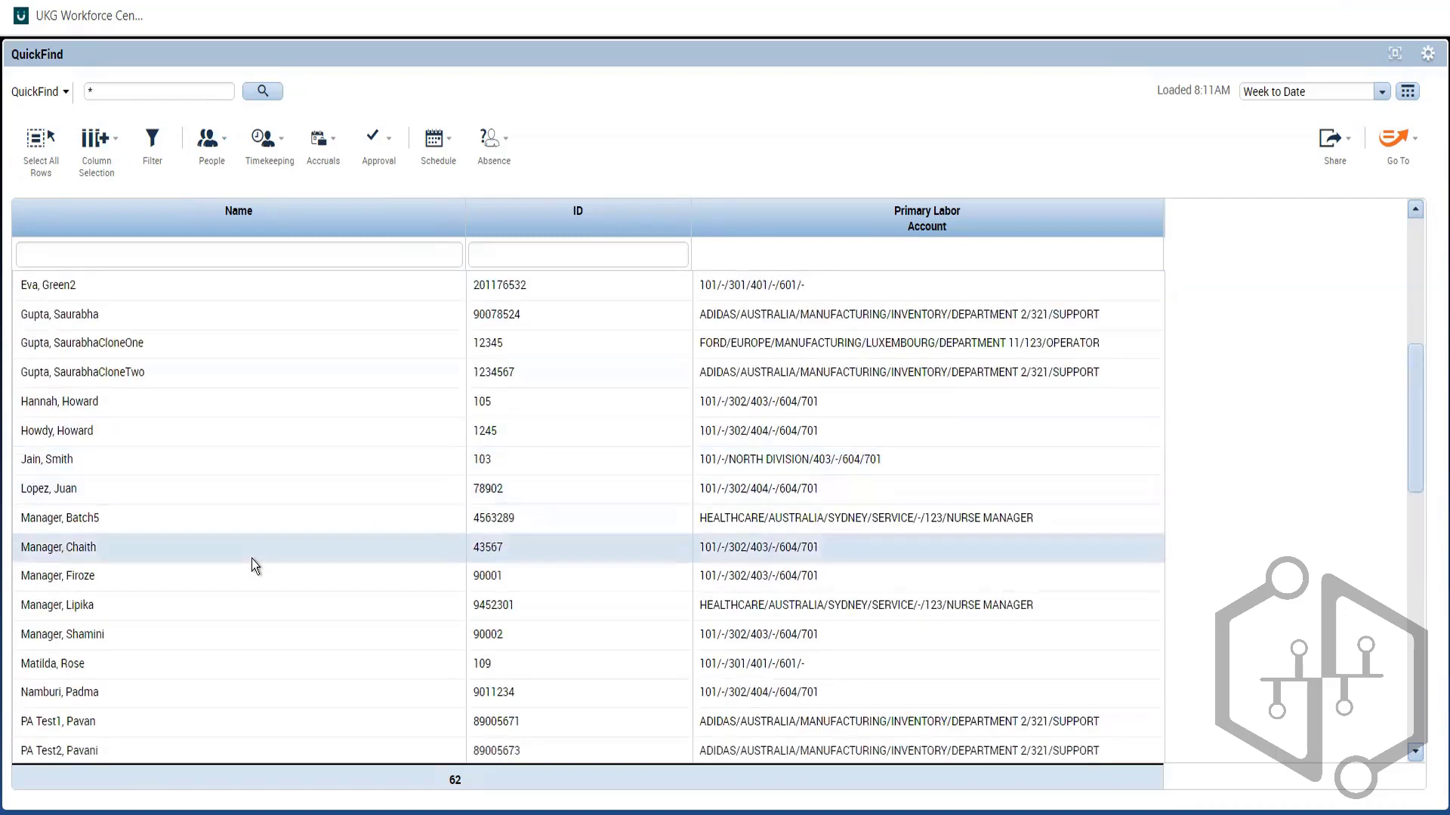
{"action": "left_click", "coordinate": [178, 461]}
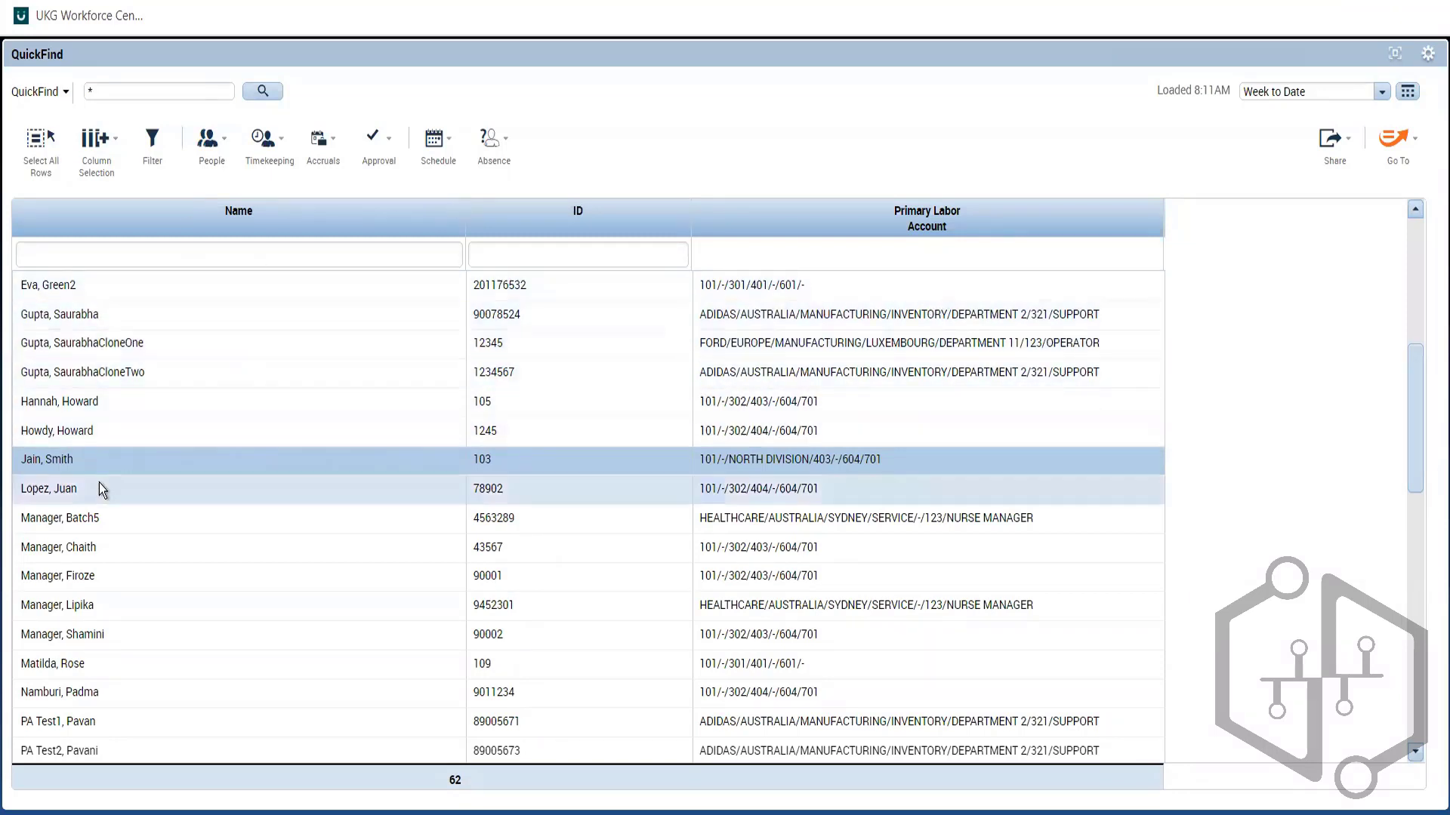
Step: Open the selected employee's record in the People Editor using People > Edit
{"action": "left_click", "coordinate": [204, 165]}
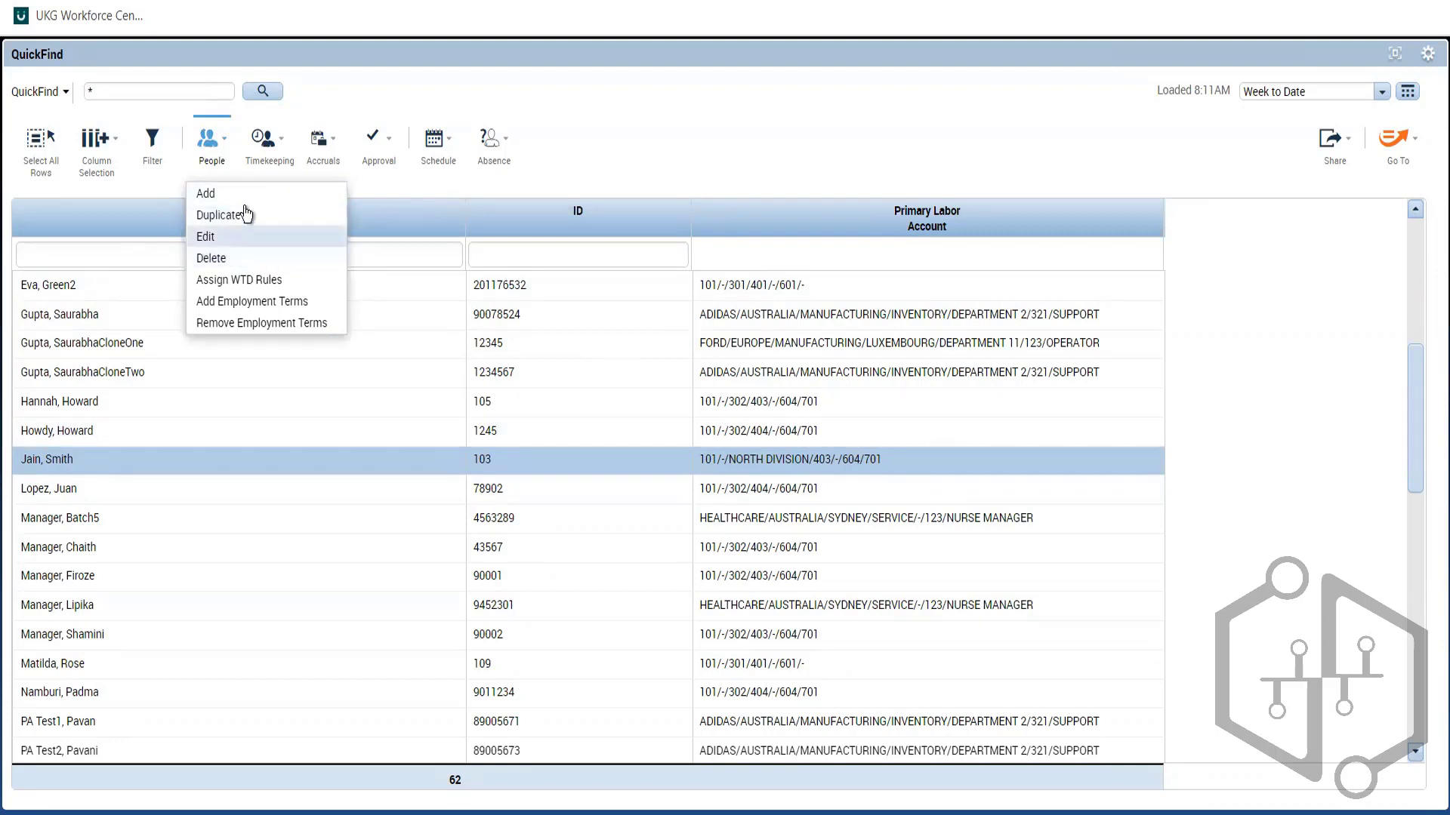
{"action": "left_click", "coordinate": [222, 243]}
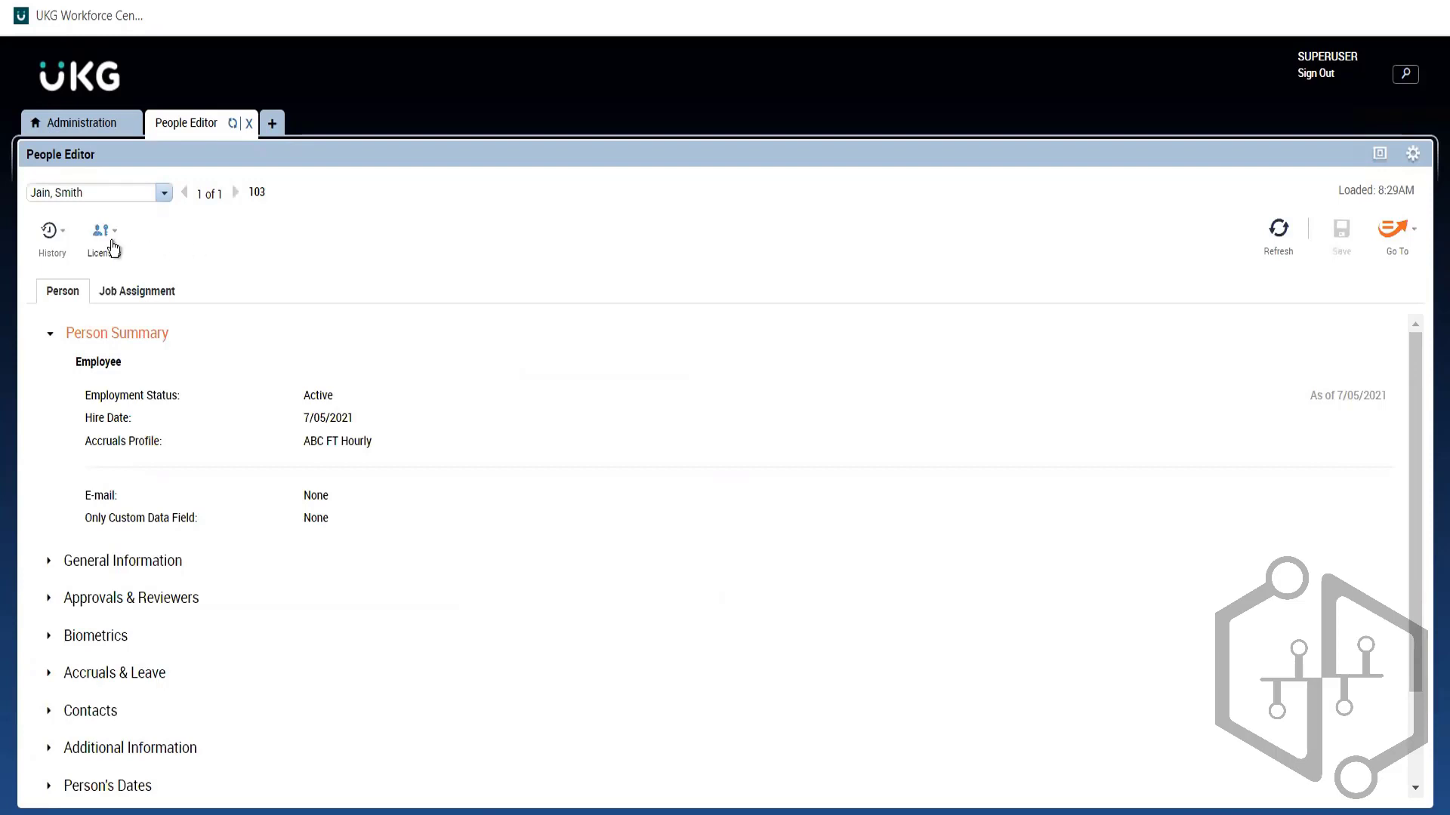
Step: Show the employee's licenses, collapse both groups, and toggle Workforce Manager on and back off
{"action": "left_click", "coordinate": [104, 236]}
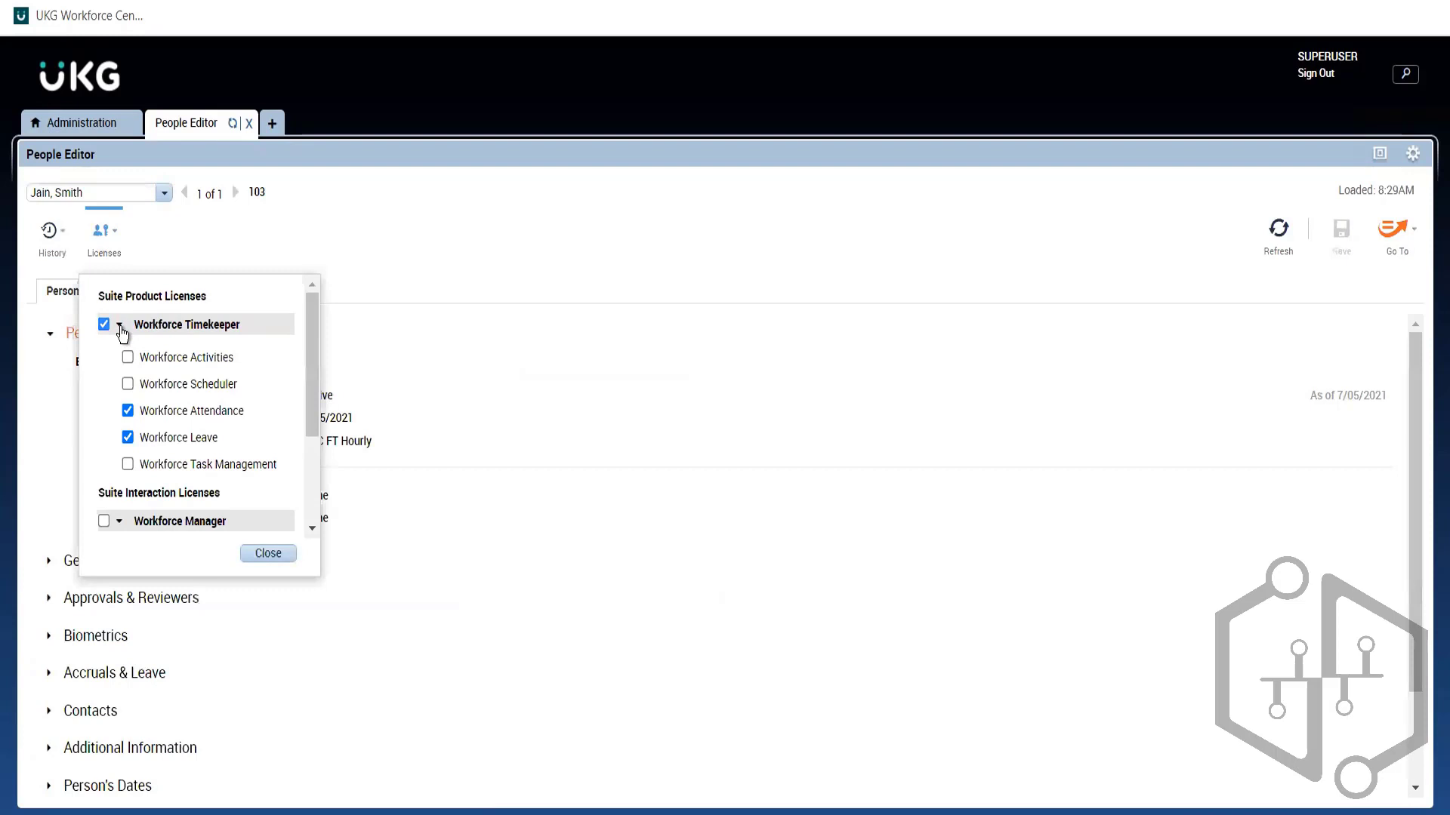
{"action": "left_click", "coordinate": [119, 325]}
{"action": "left_click", "coordinate": [119, 387]}
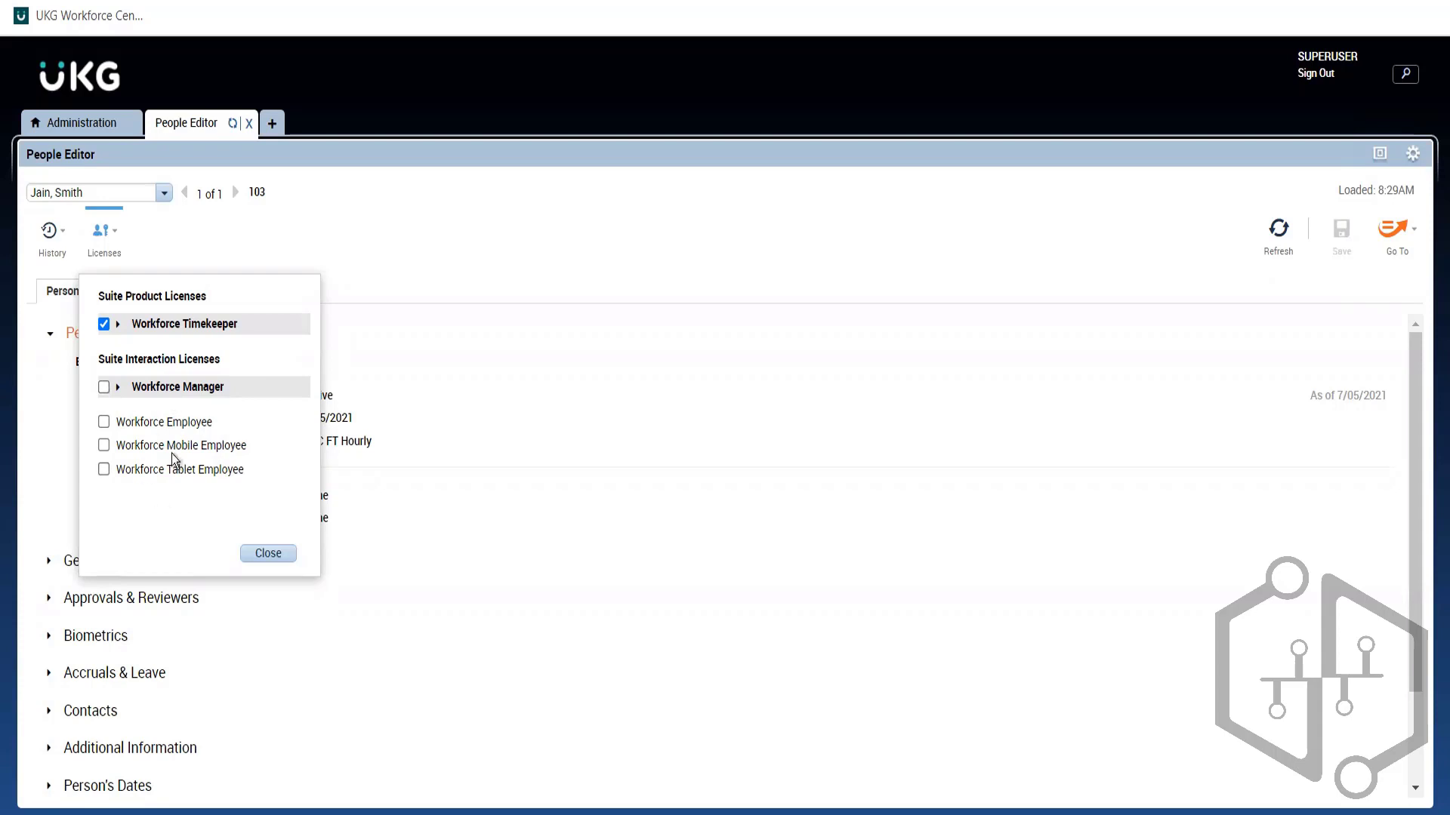
{"action": "left_click", "coordinate": [104, 389]}
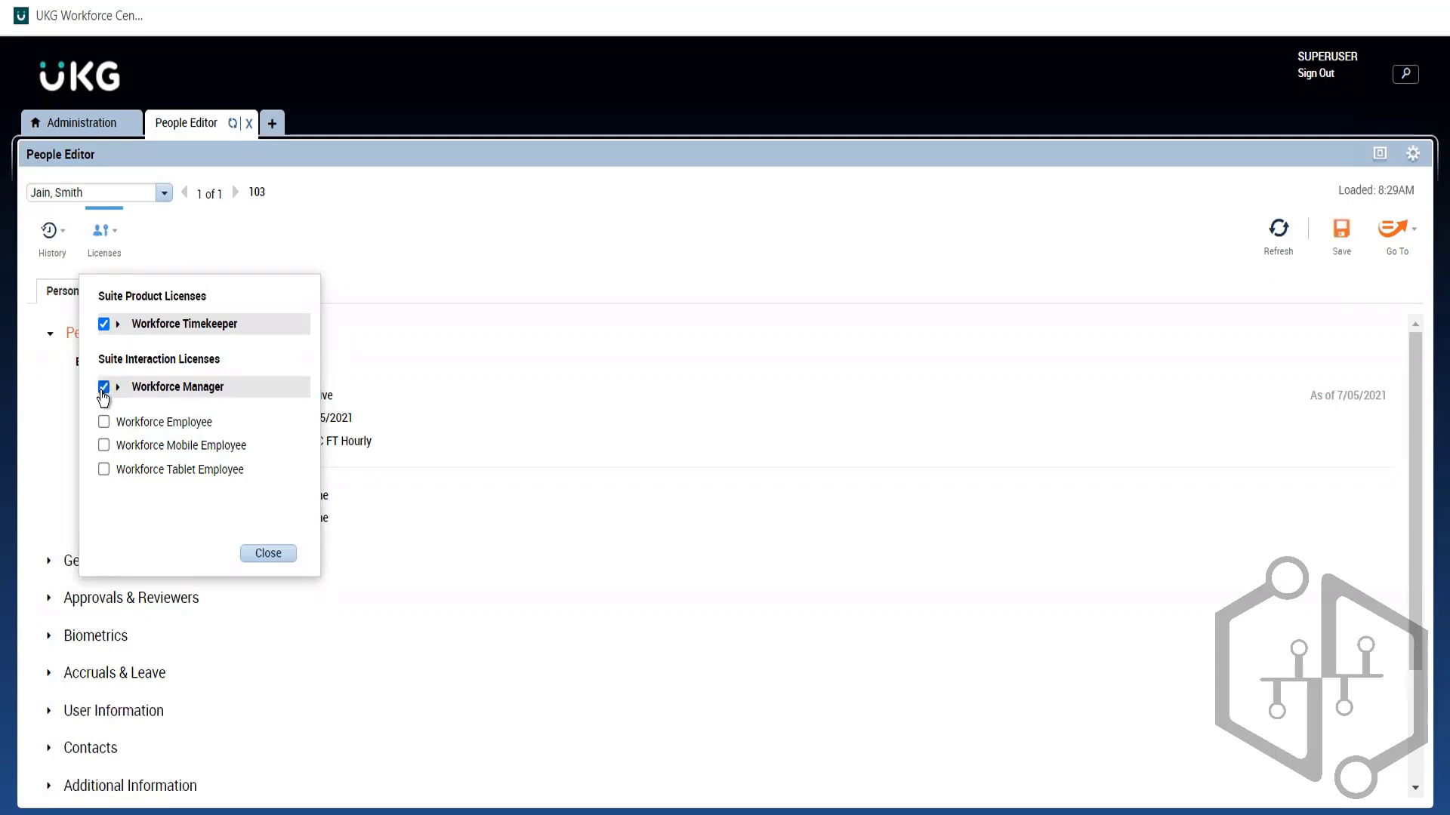
{"action": "left_click", "coordinate": [103, 389]}
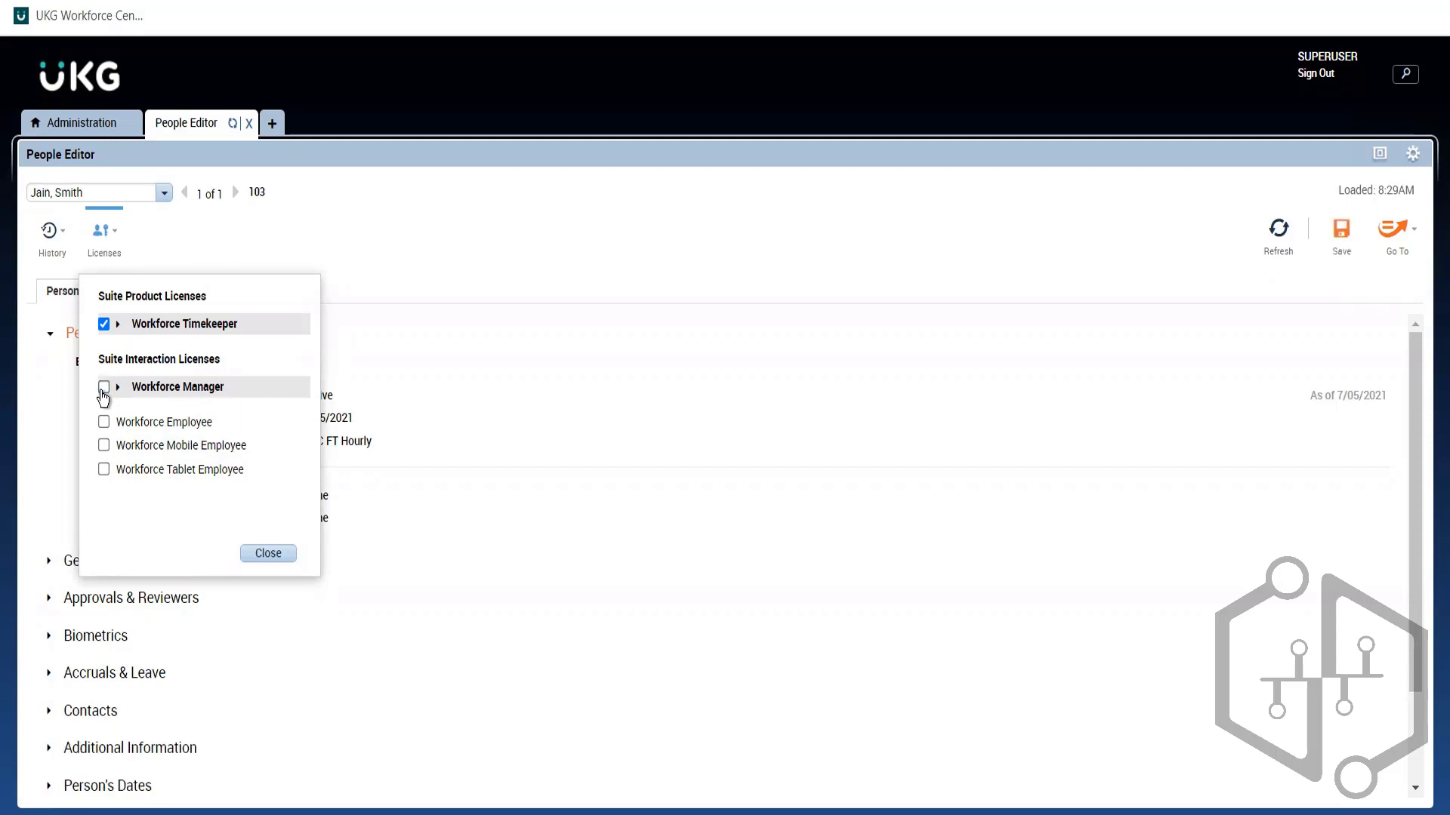
Step: Expand and collapse the Workforce Timekeeper and Workforce Manager groups, then close the license list
{"action": "left_click", "coordinate": [118, 325]}
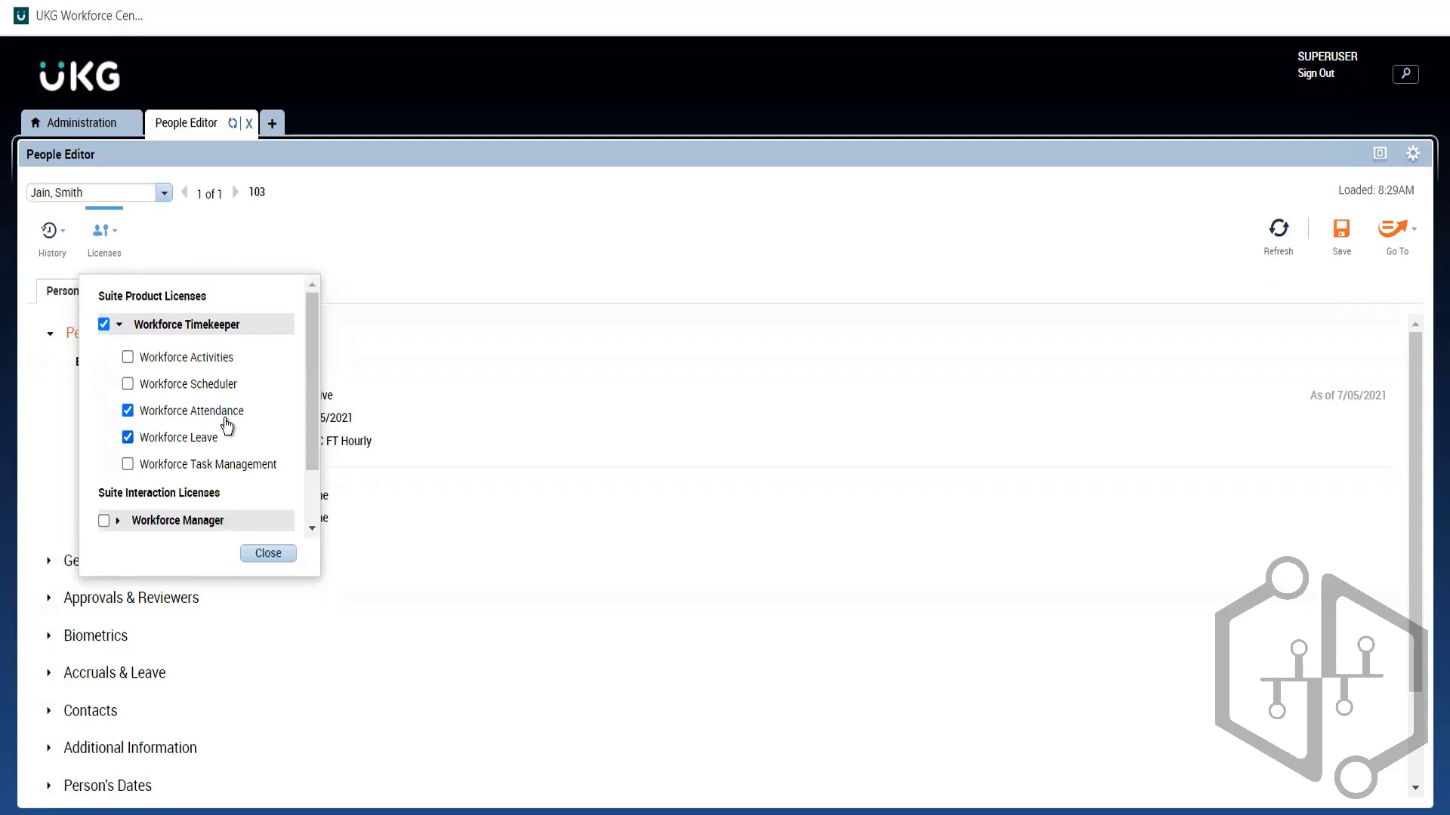
{"action": "left_click", "coordinate": [119, 325]}
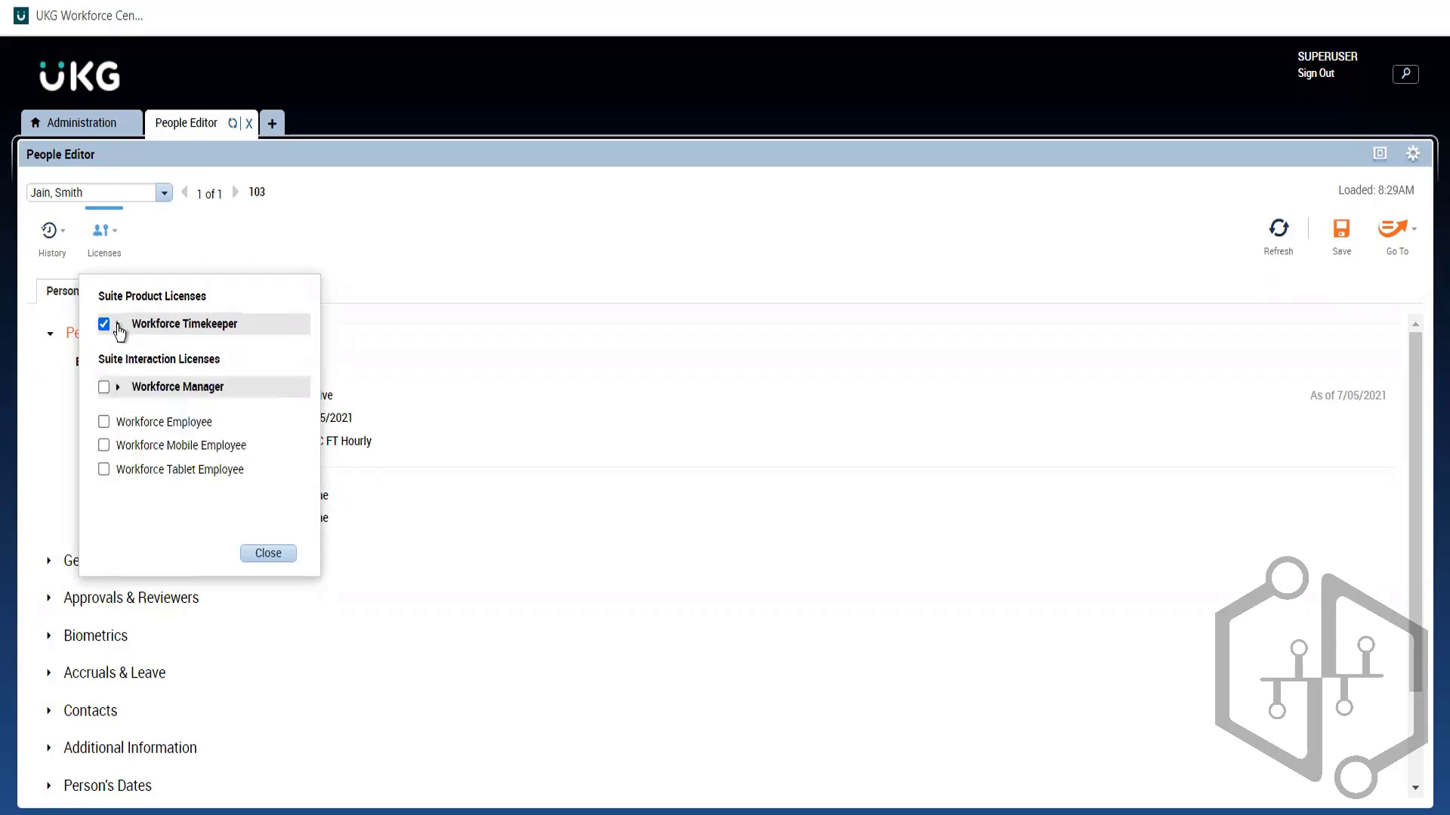
{"action": "left_click", "coordinate": [120, 388]}
{"action": "left_click", "coordinate": [119, 388]}
{"action": "left_click", "coordinate": [491, 341]}
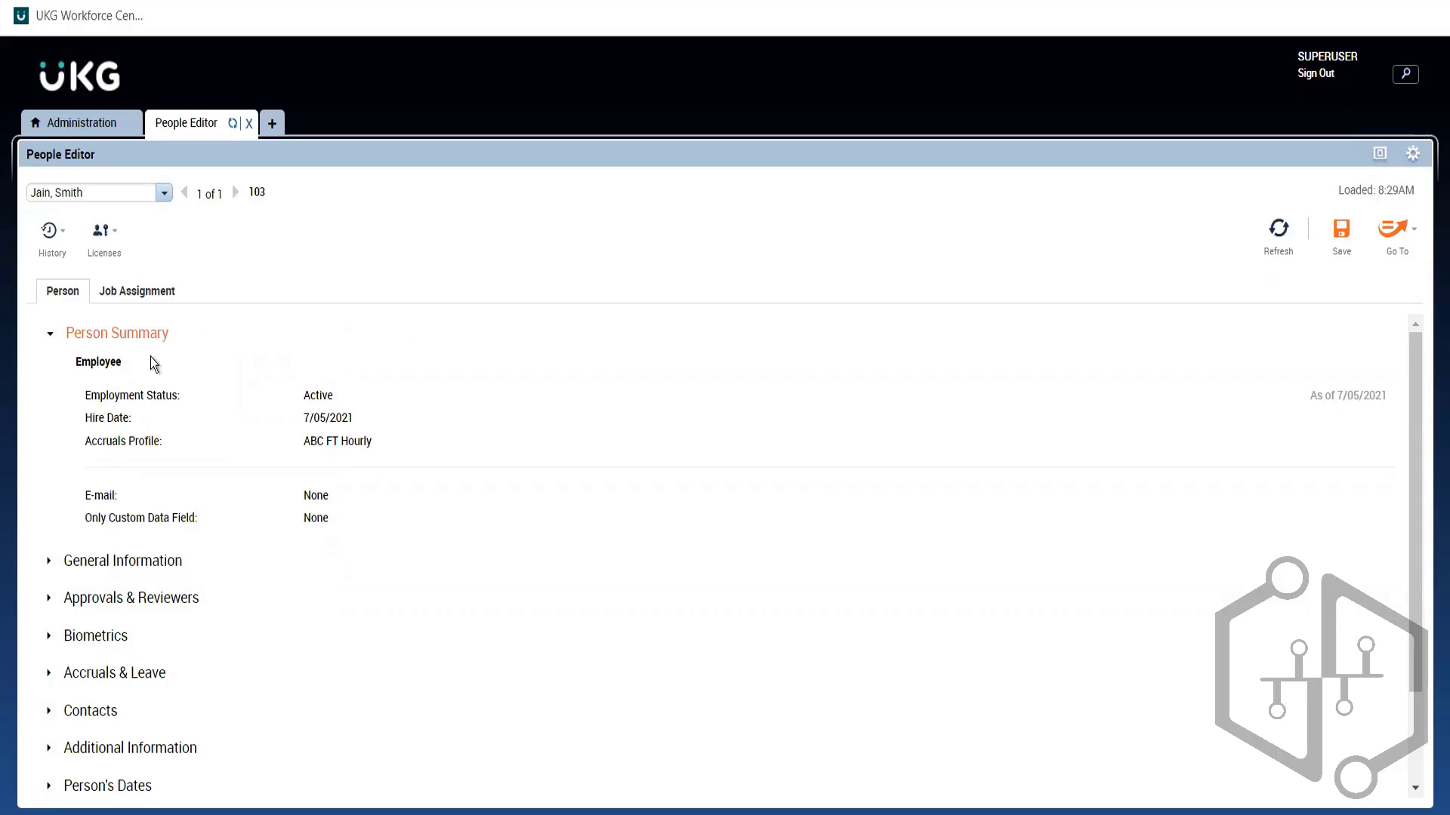
Step: Highlight the Hire Date, ABC FT Hourly accruals profile and Active status, then collapse Person Summary
{"action": "triple_click", "coordinate": [131, 418]}
{"action": "triple_click", "coordinate": [146, 445]}
{"action": "triple_click", "coordinate": [323, 440]}
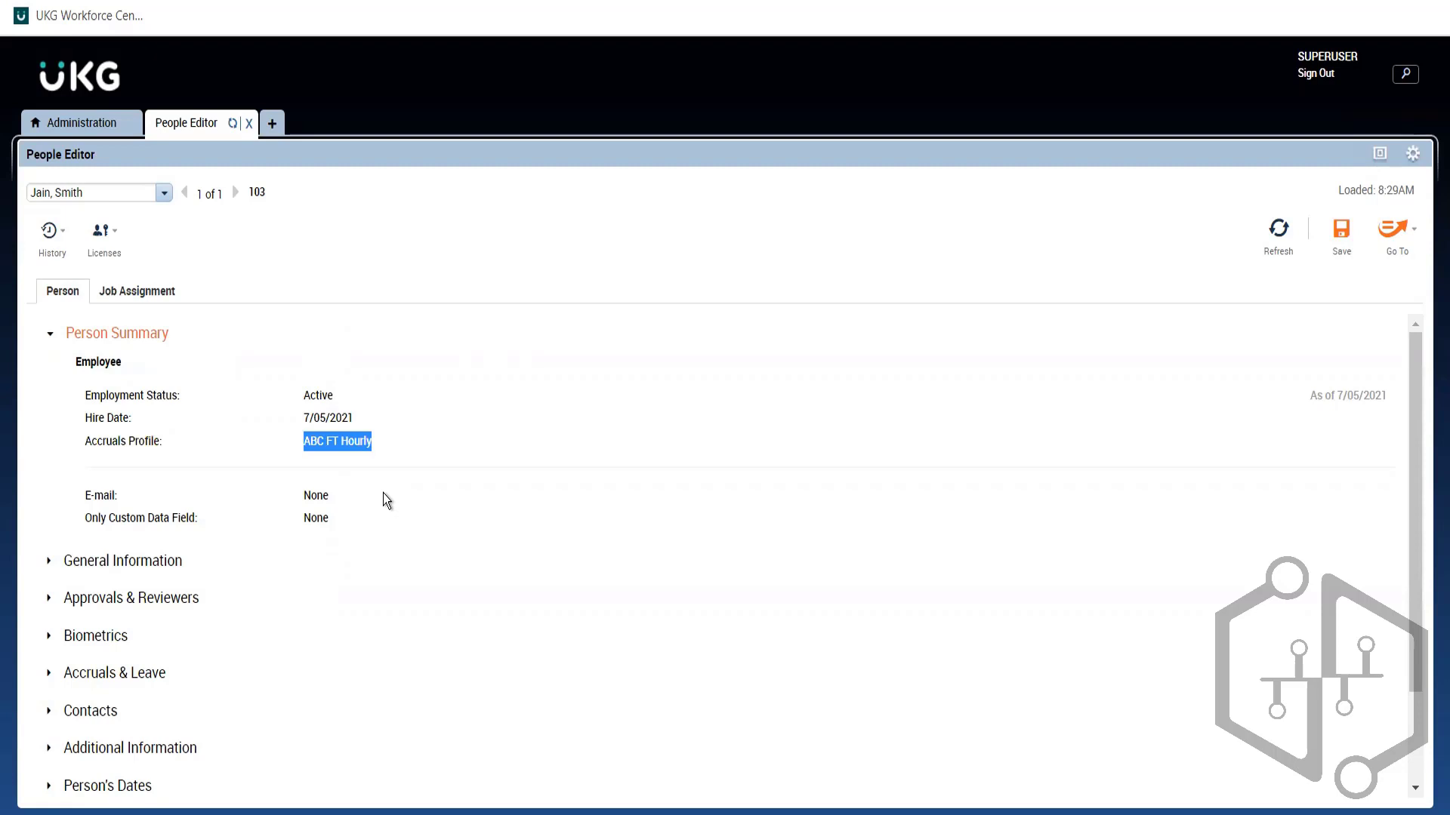
{"action": "double_click", "coordinate": [314, 396]}
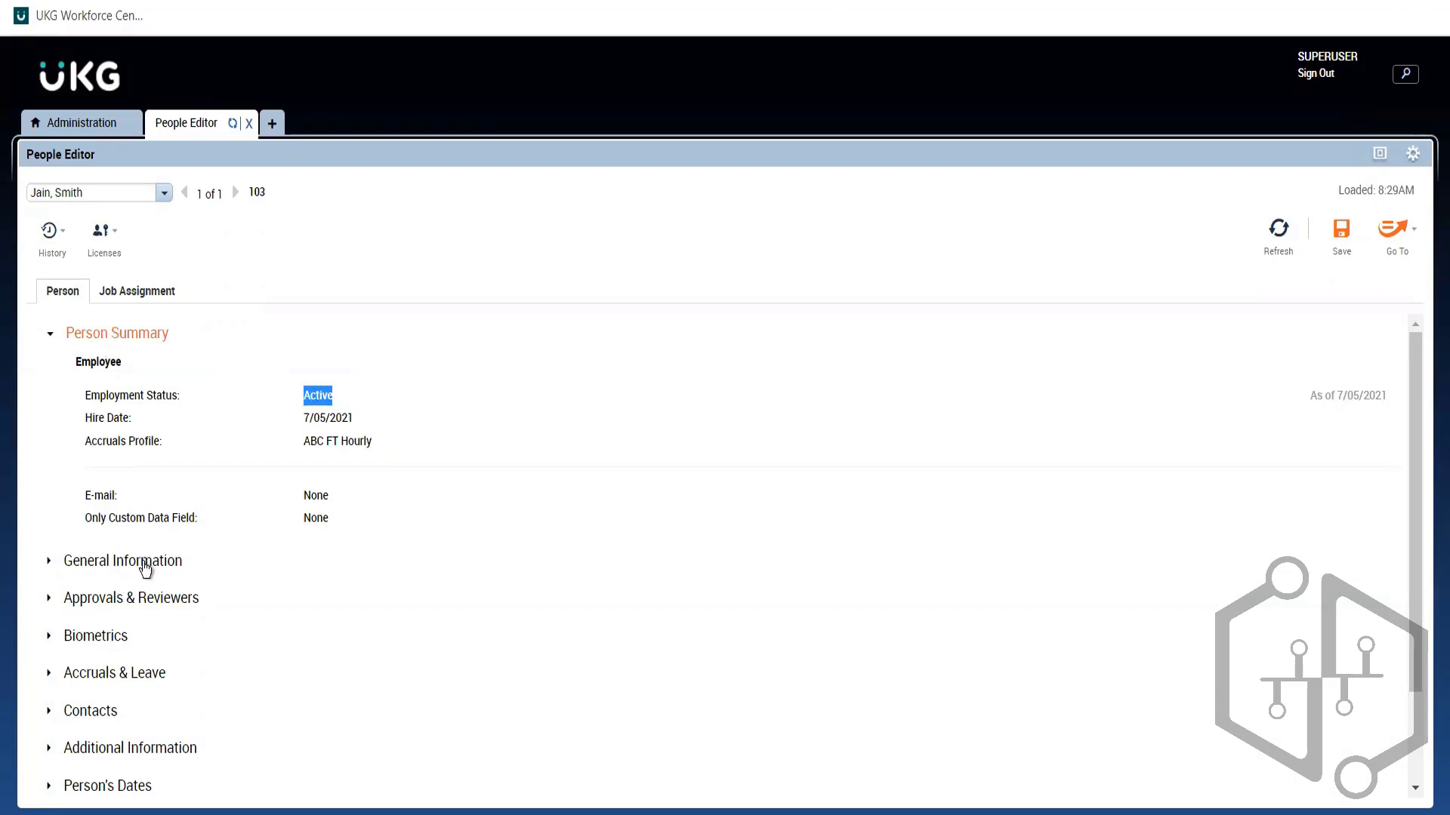
{"action": "left_click", "coordinate": [124, 333]}
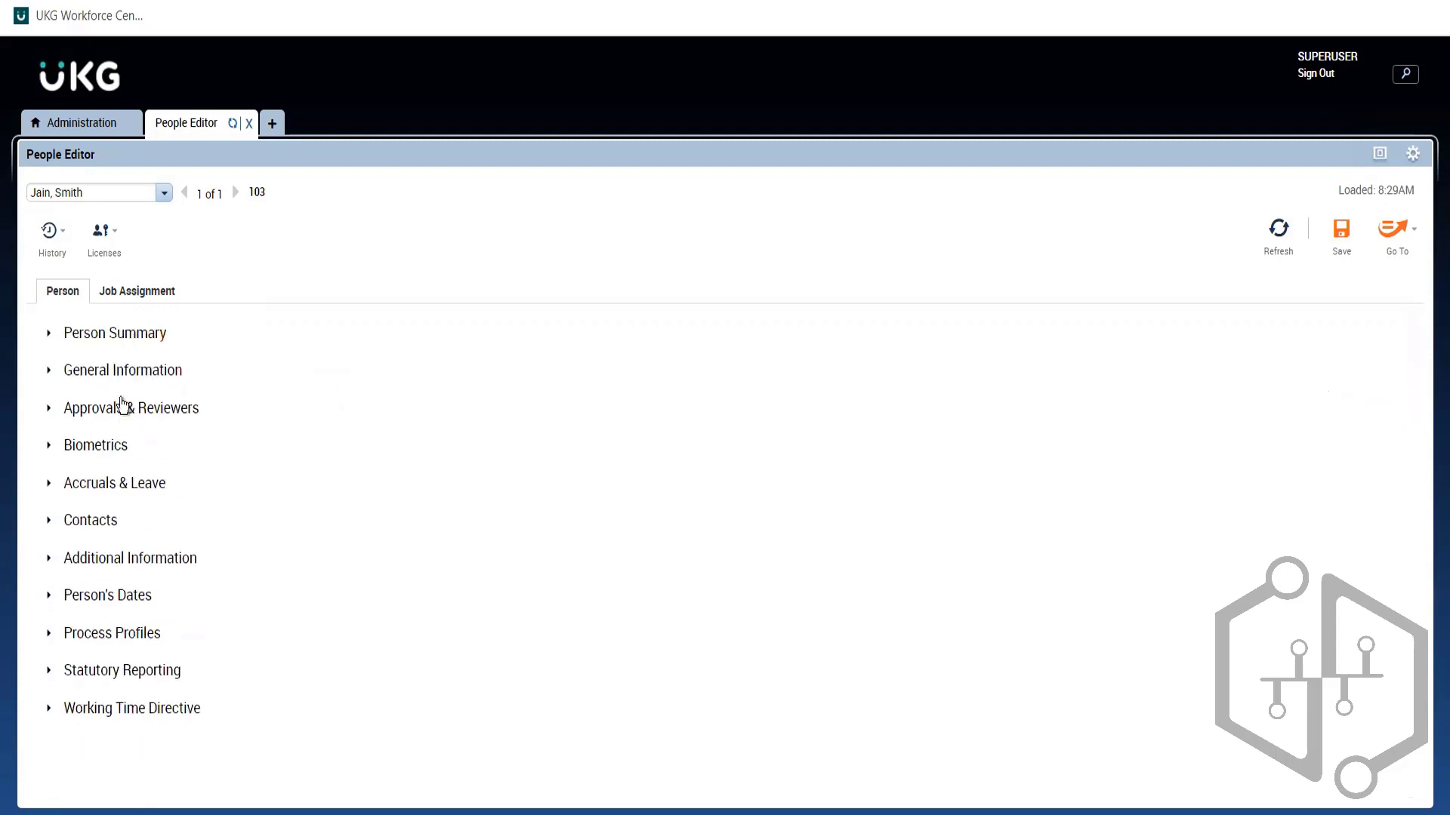
Step: Expand General Information, view the employment status choices without picking one, then collapse the section
{"action": "left_click", "coordinate": [116, 377]}
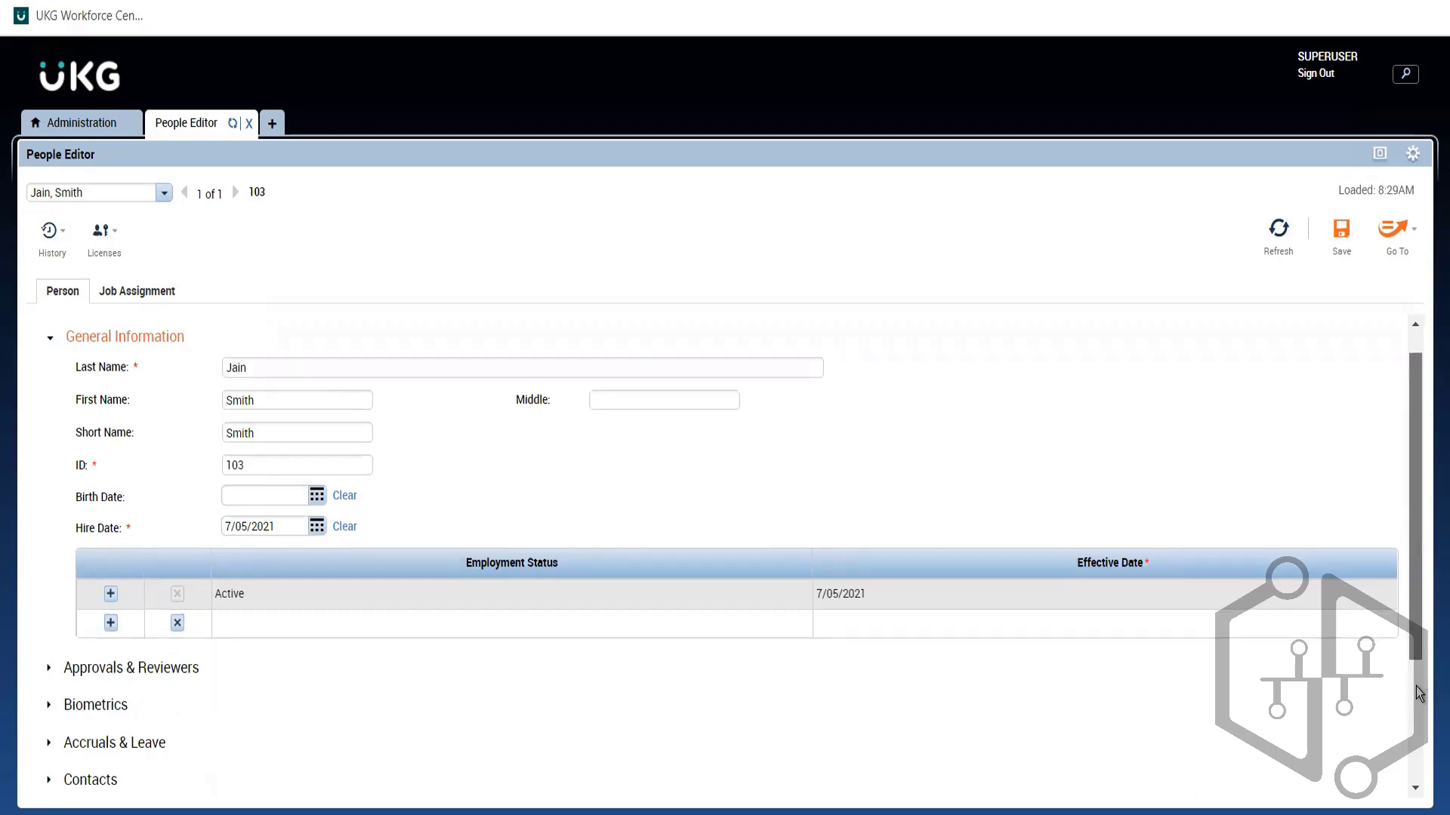
{"action": "left_click_drag", "start_coordinate": [1416, 545], "coordinate": [1416, 479]}
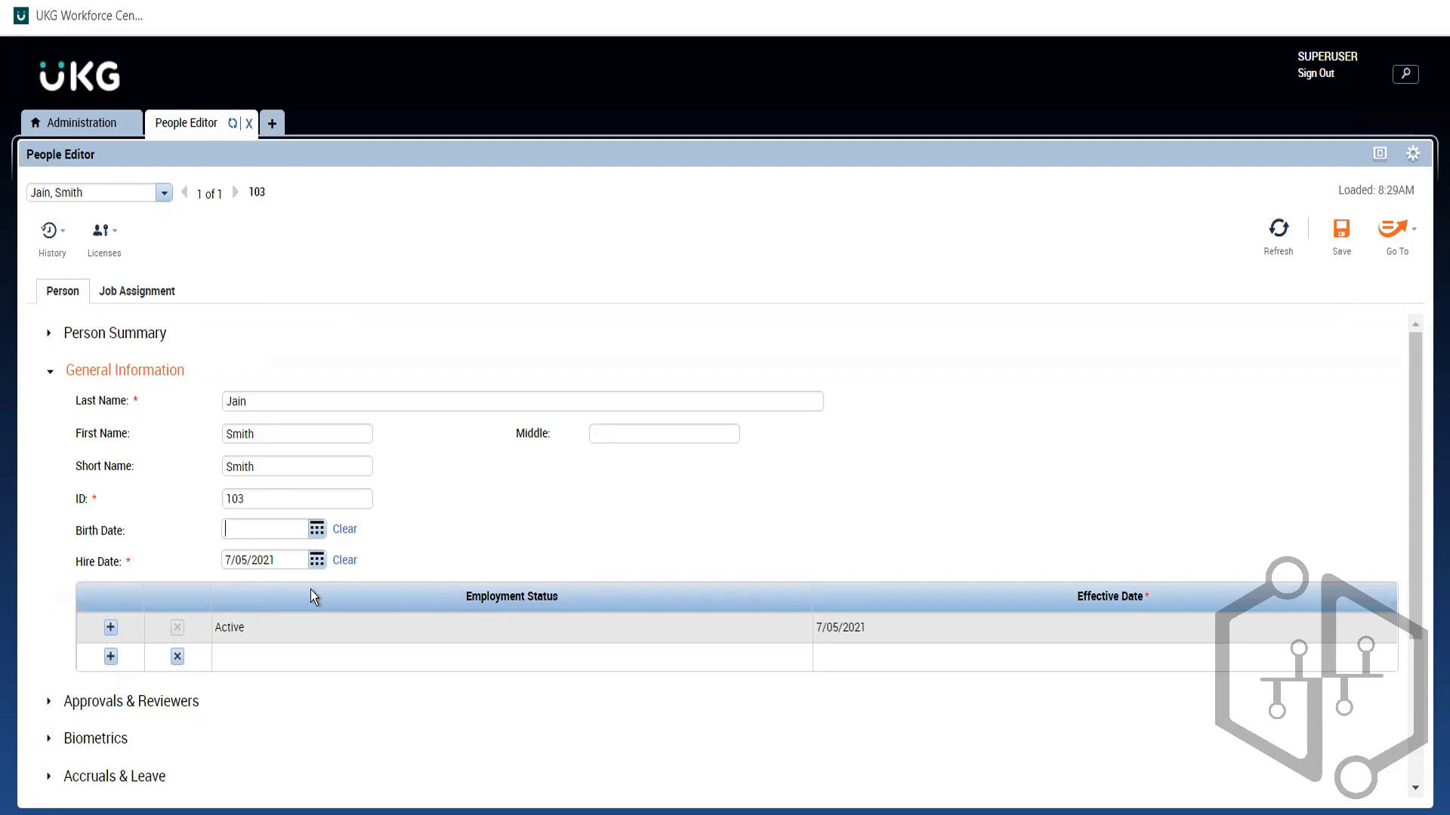
{"action": "left_click", "coordinate": [370, 659]}
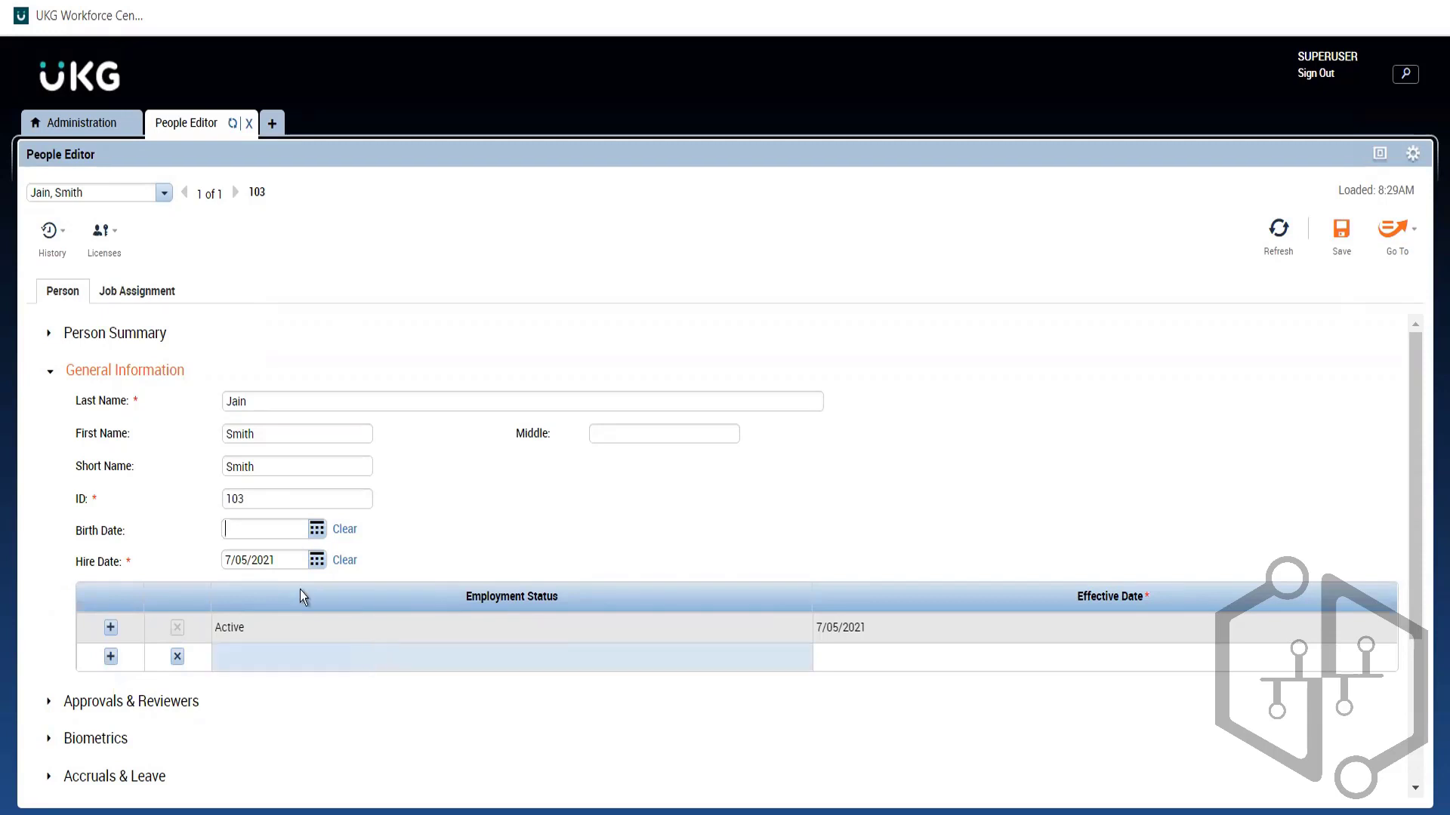
{"action": "left_click", "coordinate": [442, 663]}
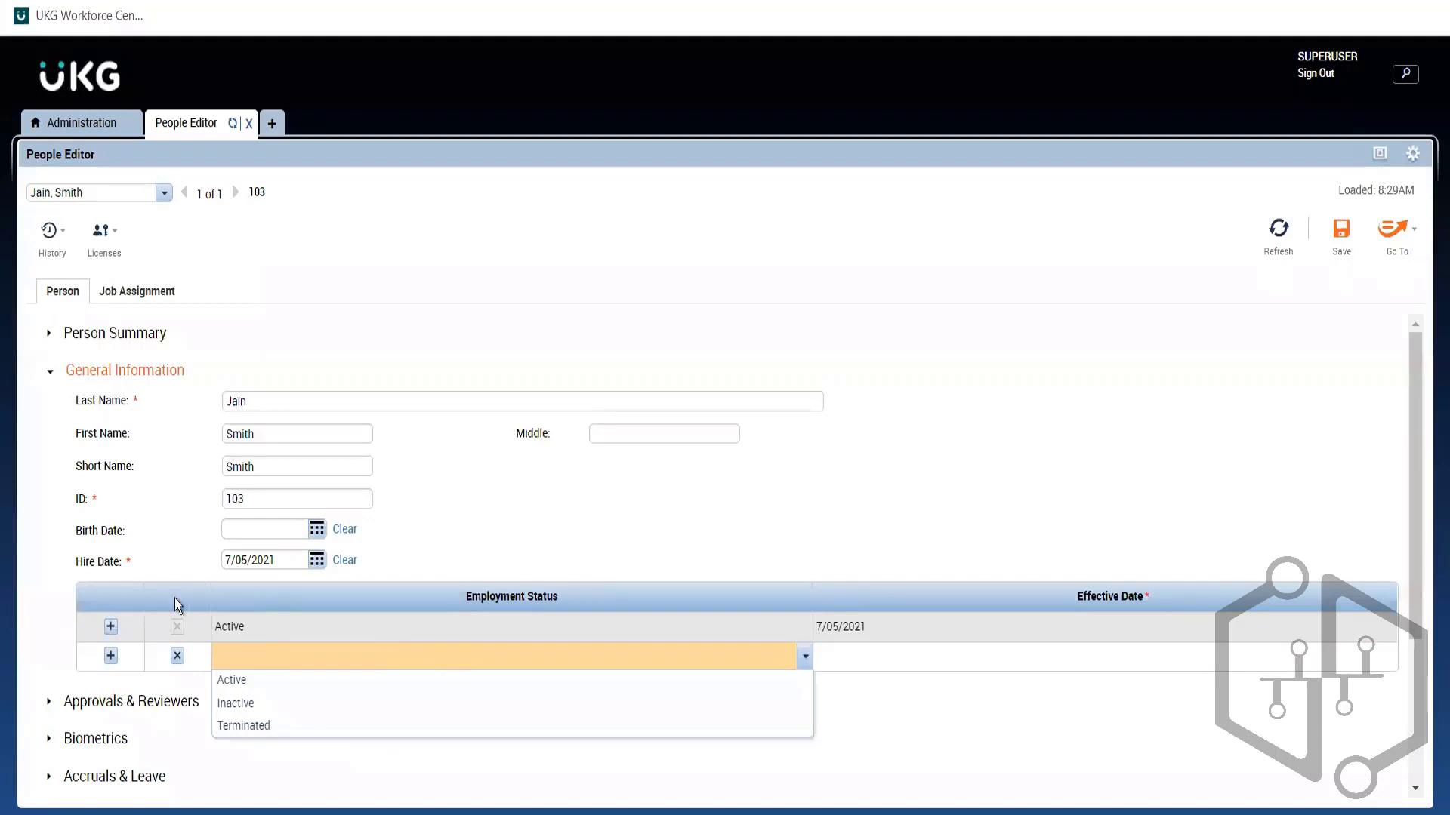
{"action": "left_click", "coordinate": [407, 537]}
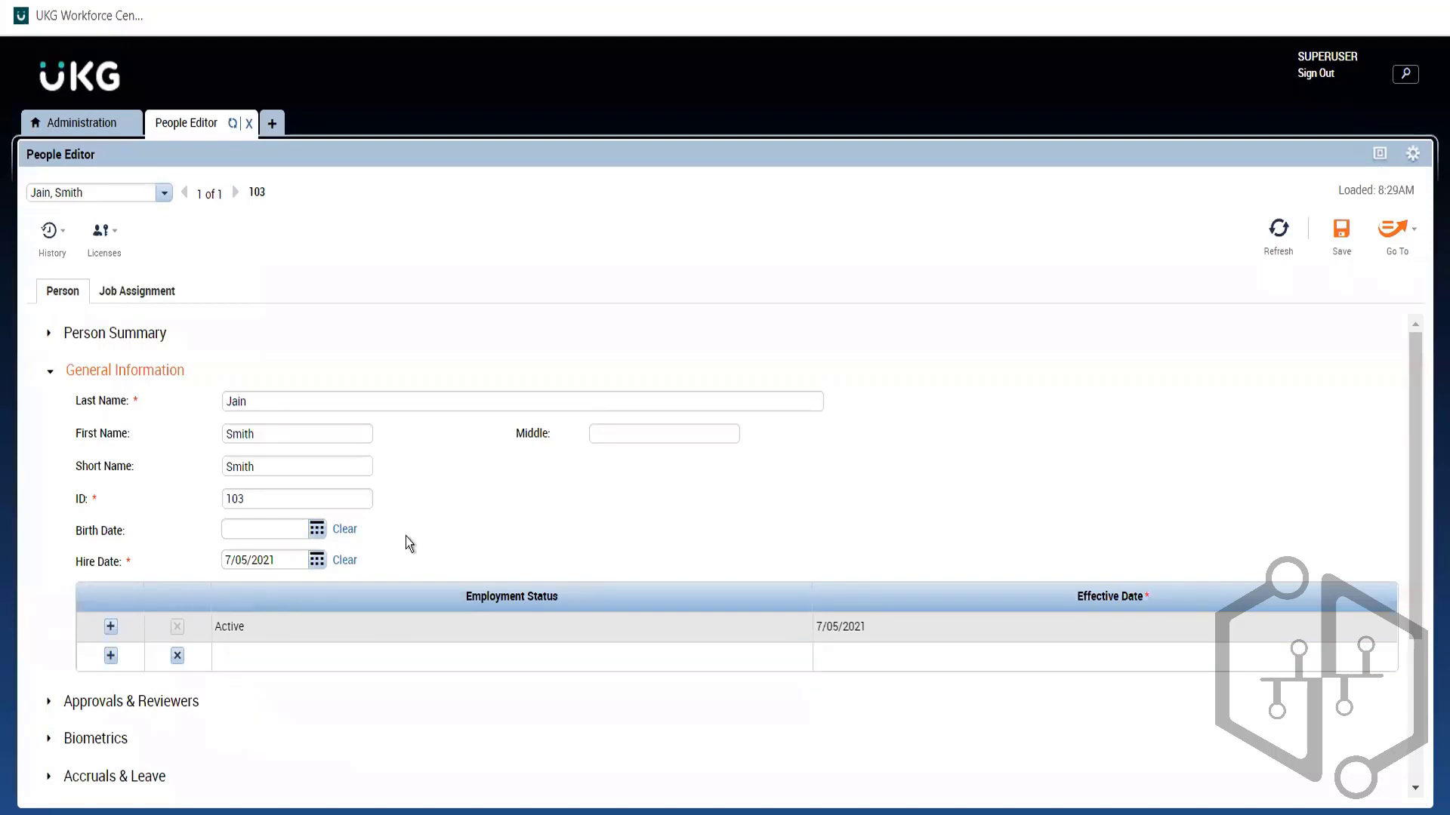
{"action": "left_click", "coordinate": [121, 371]}
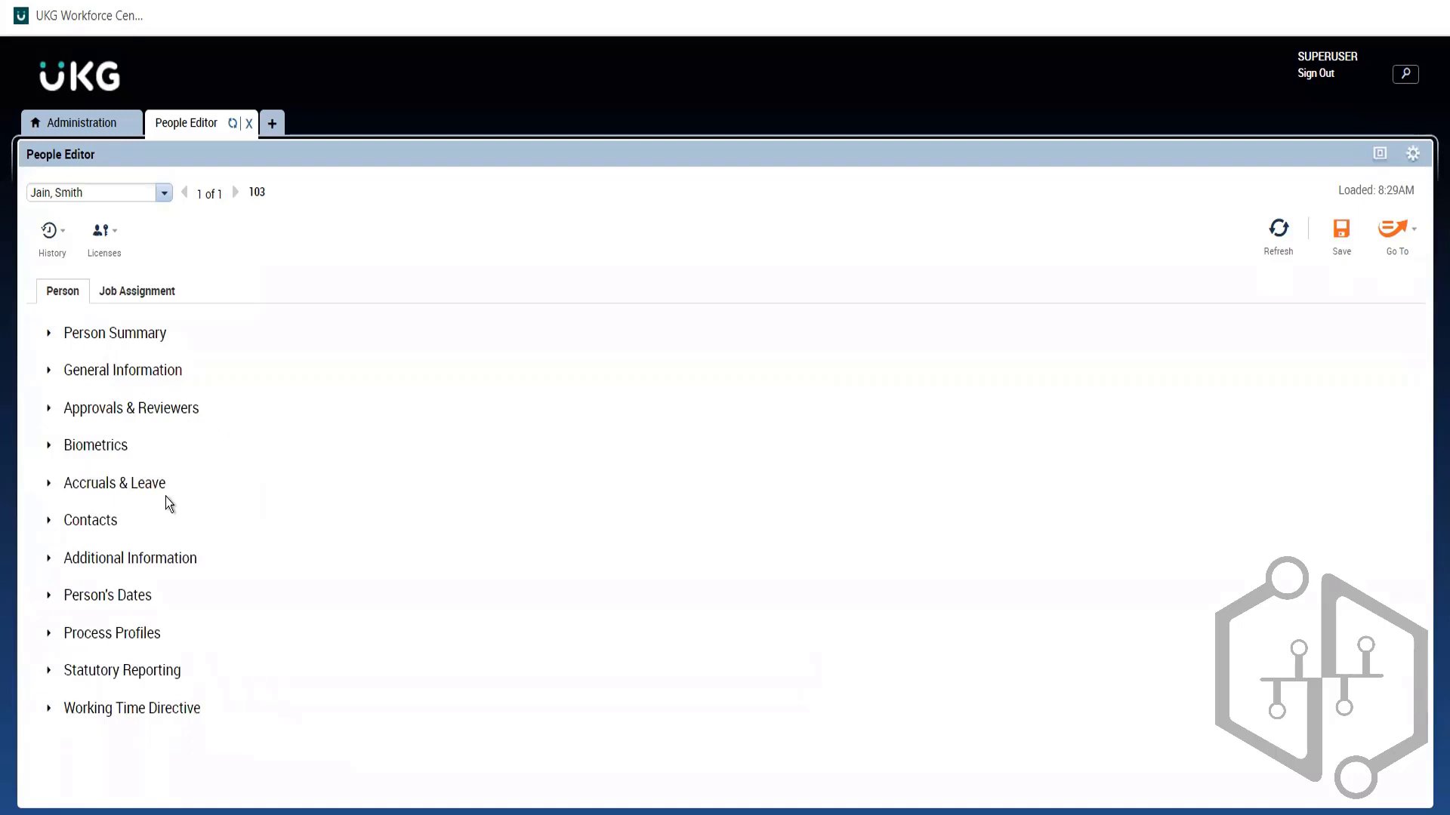
Step: Expand Accruals & Leave and list the accrual profiles for the empty row below ABC FT Hourly
{"action": "left_click", "coordinate": [92, 491]}
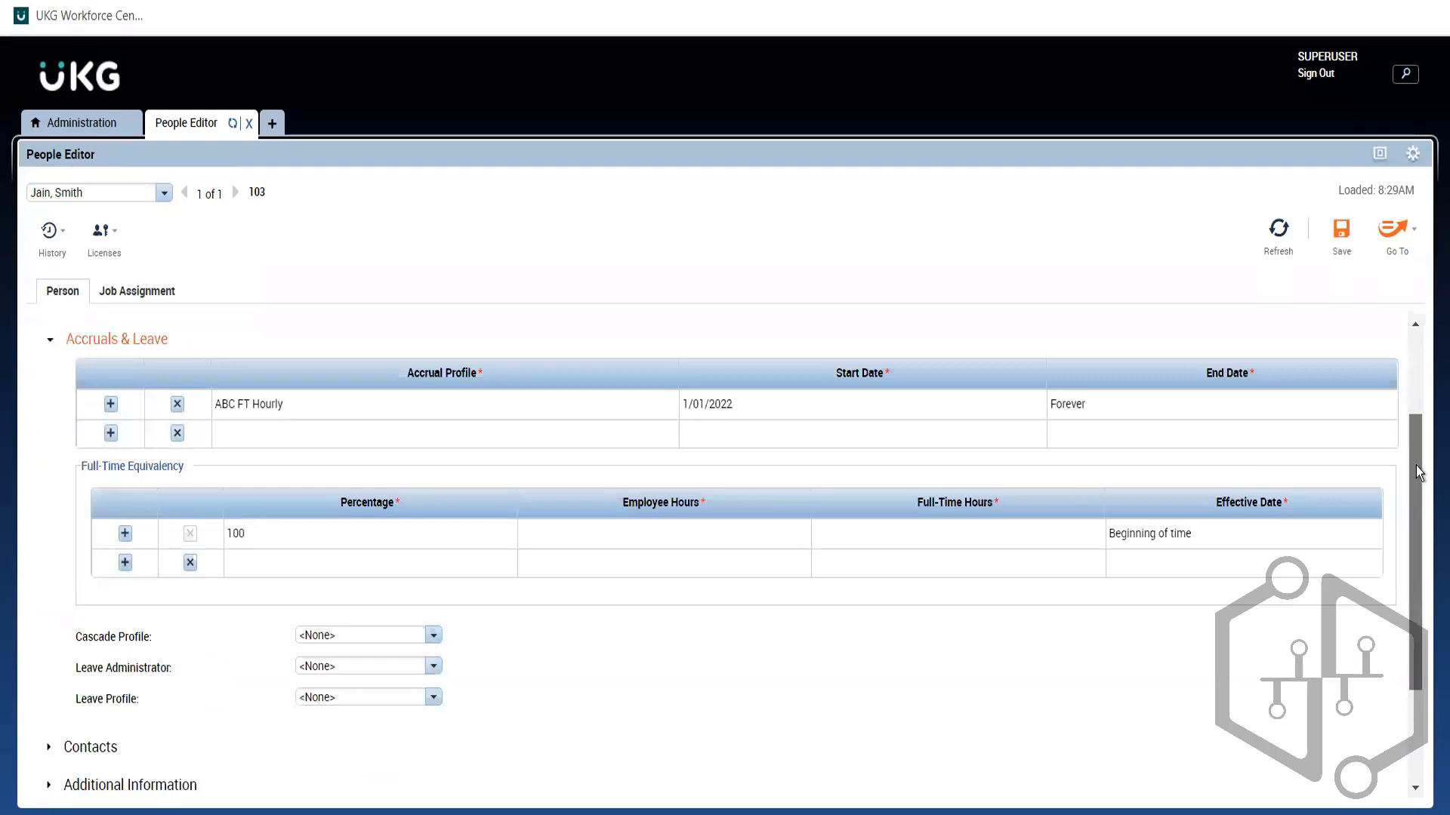
{"action": "left_click_drag", "start_coordinate": [1414, 473], "coordinate": [1406, 368]}
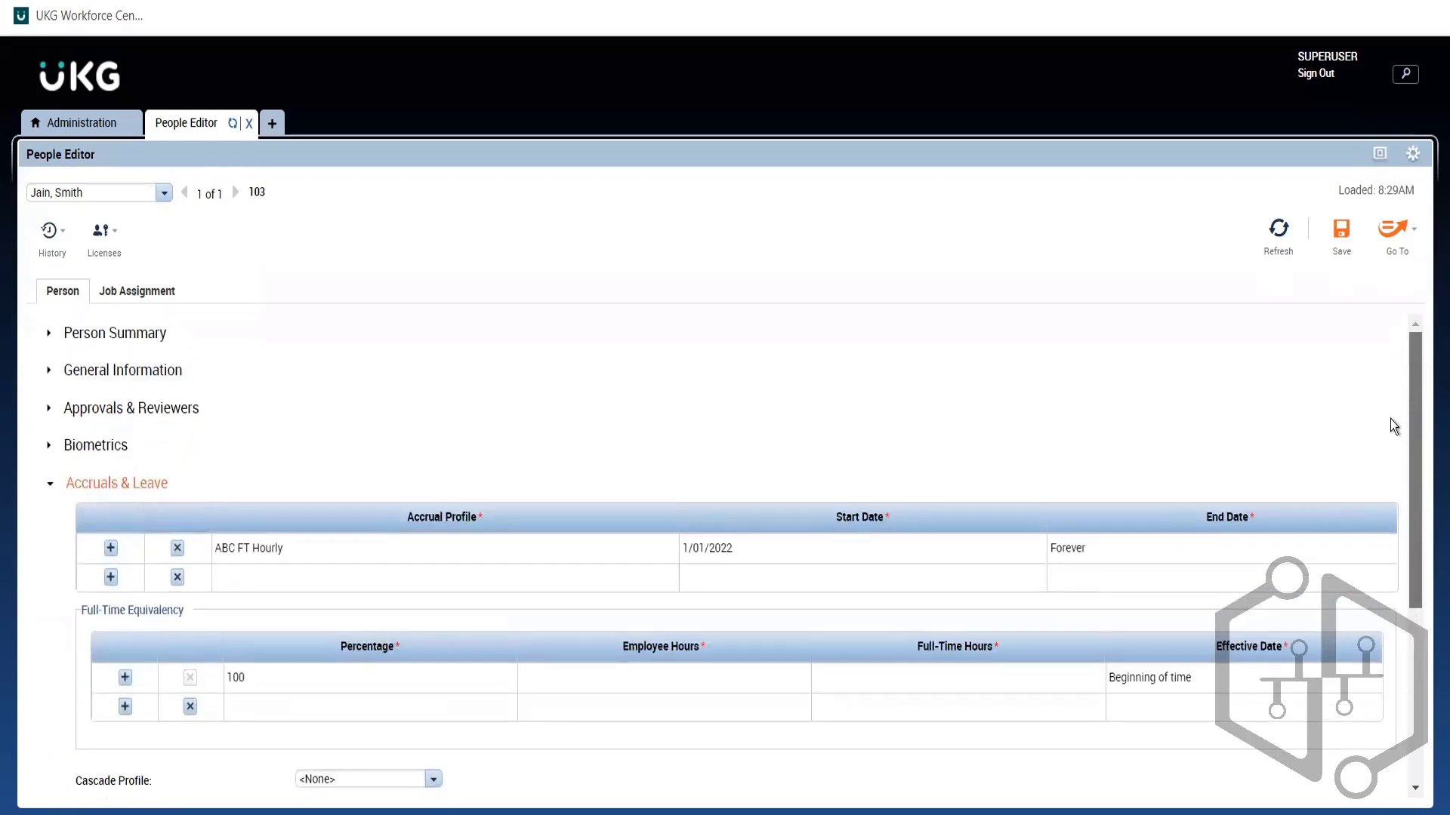
{"action": "scroll", "coordinate": [1393, 427], "scroll_direction": "down", "scroll_amount": 3}
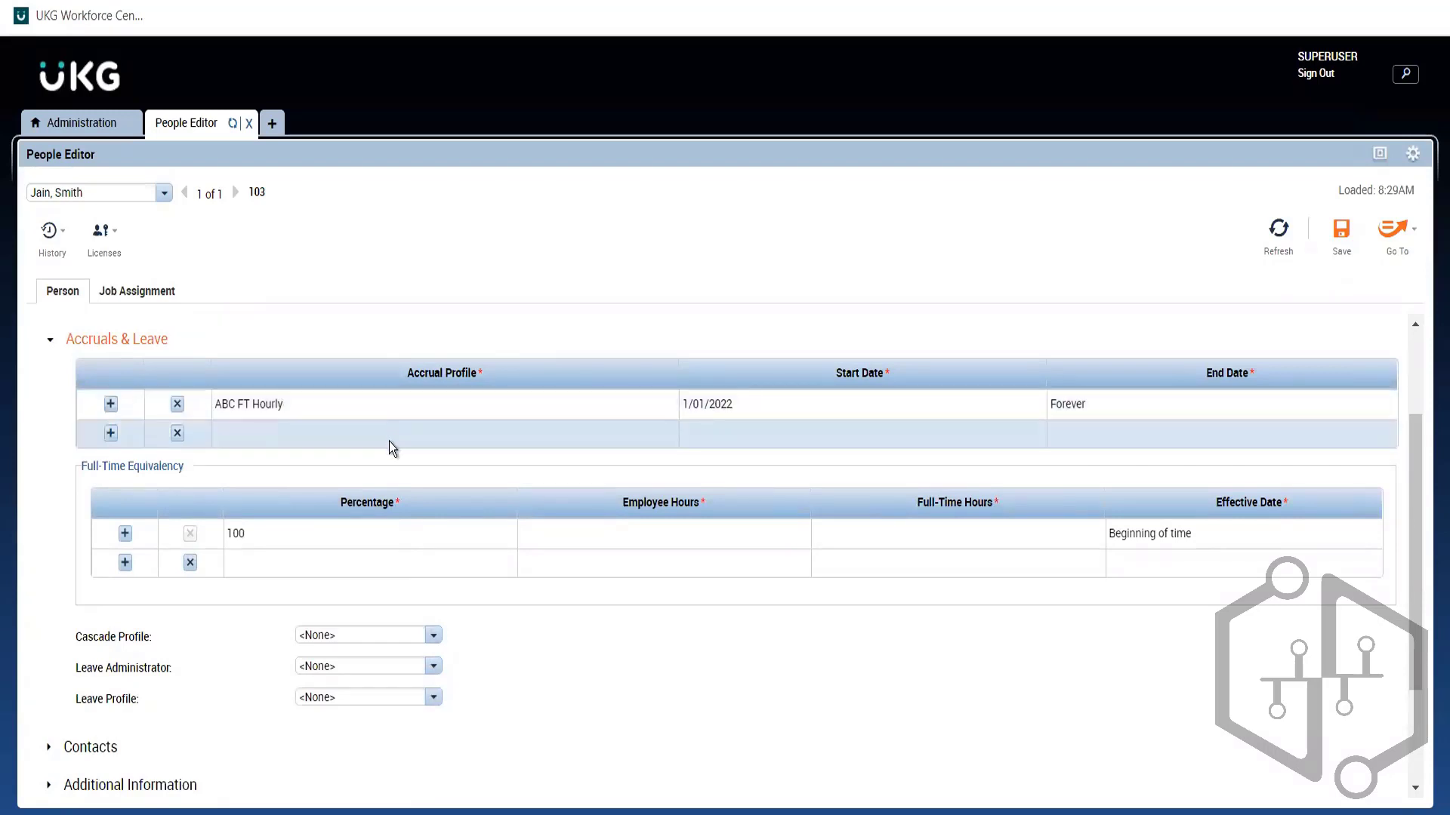
{"action": "left_click", "coordinate": [390, 444]}
{"action": "left_click", "coordinate": [390, 447]}
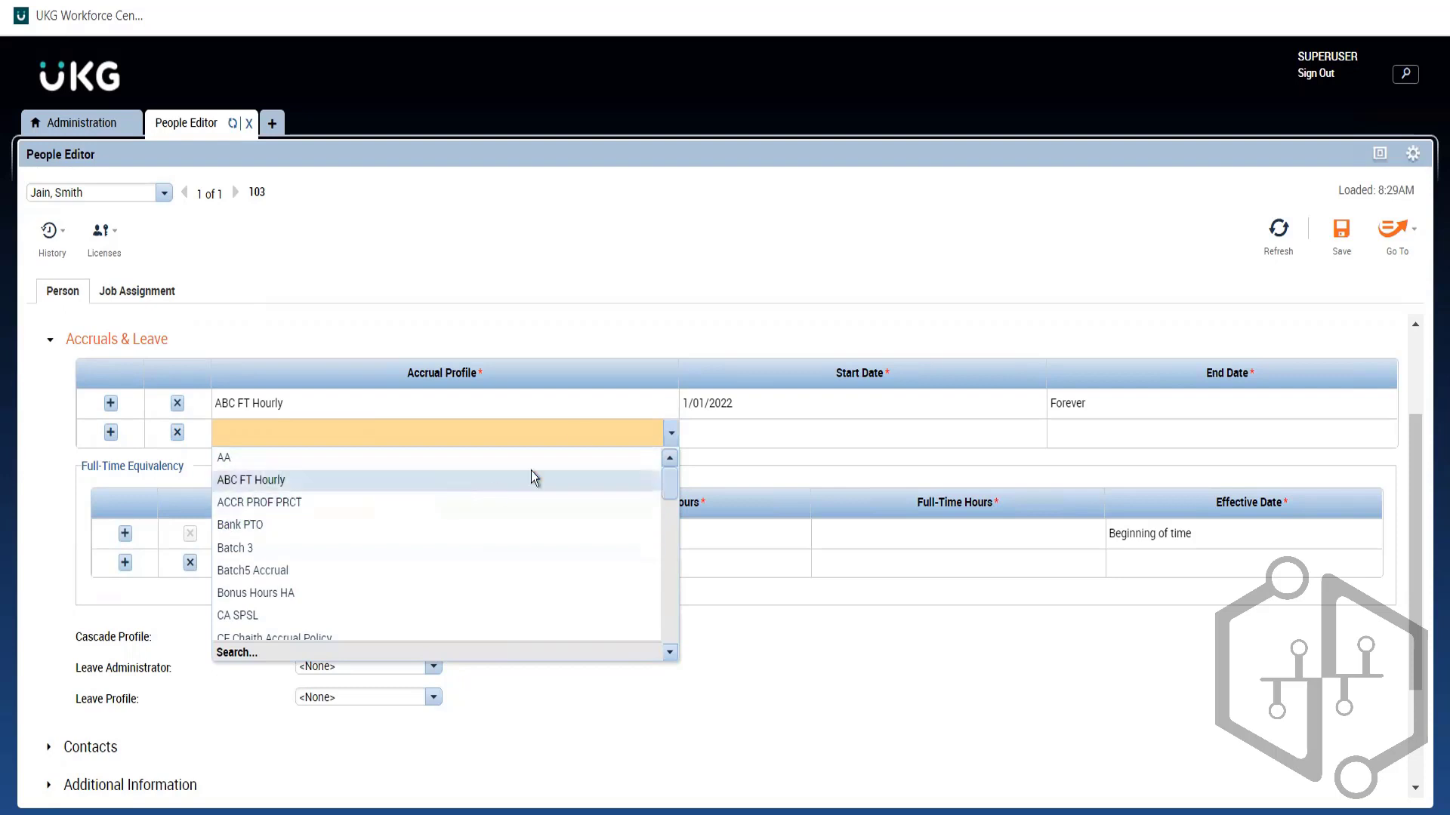
Step: Dismiss the accrual profile list without a selection and save the employee's record
{"action": "left_click", "coordinate": [672, 383]}
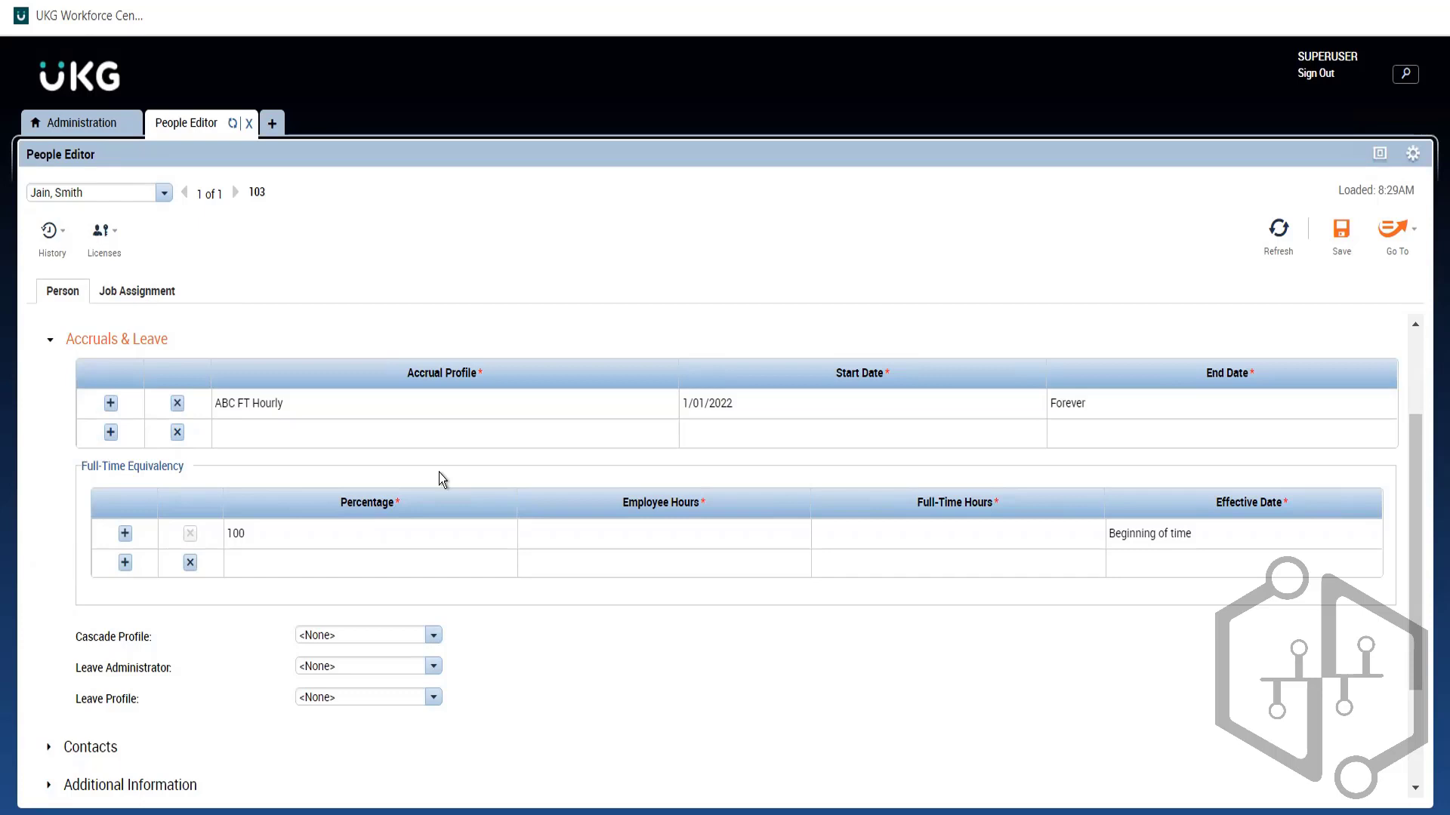
{"action": "left_click", "coordinate": [1341, 233]}
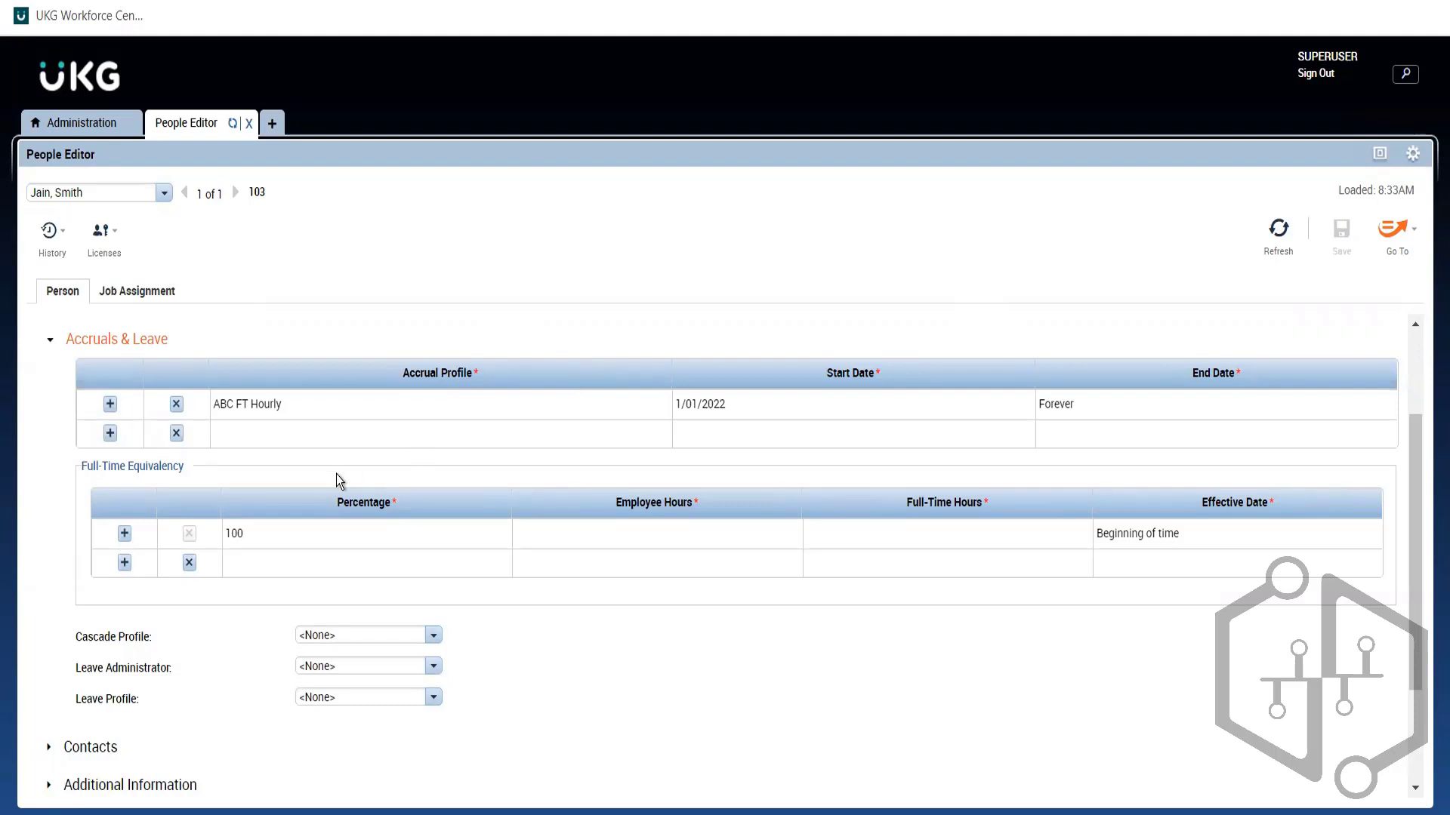
Step: Collapse, reopen and collapse Accruals & Leave, then switch to the Administration workspace
{"action": "left_click", "coordinate": [148, 341]}
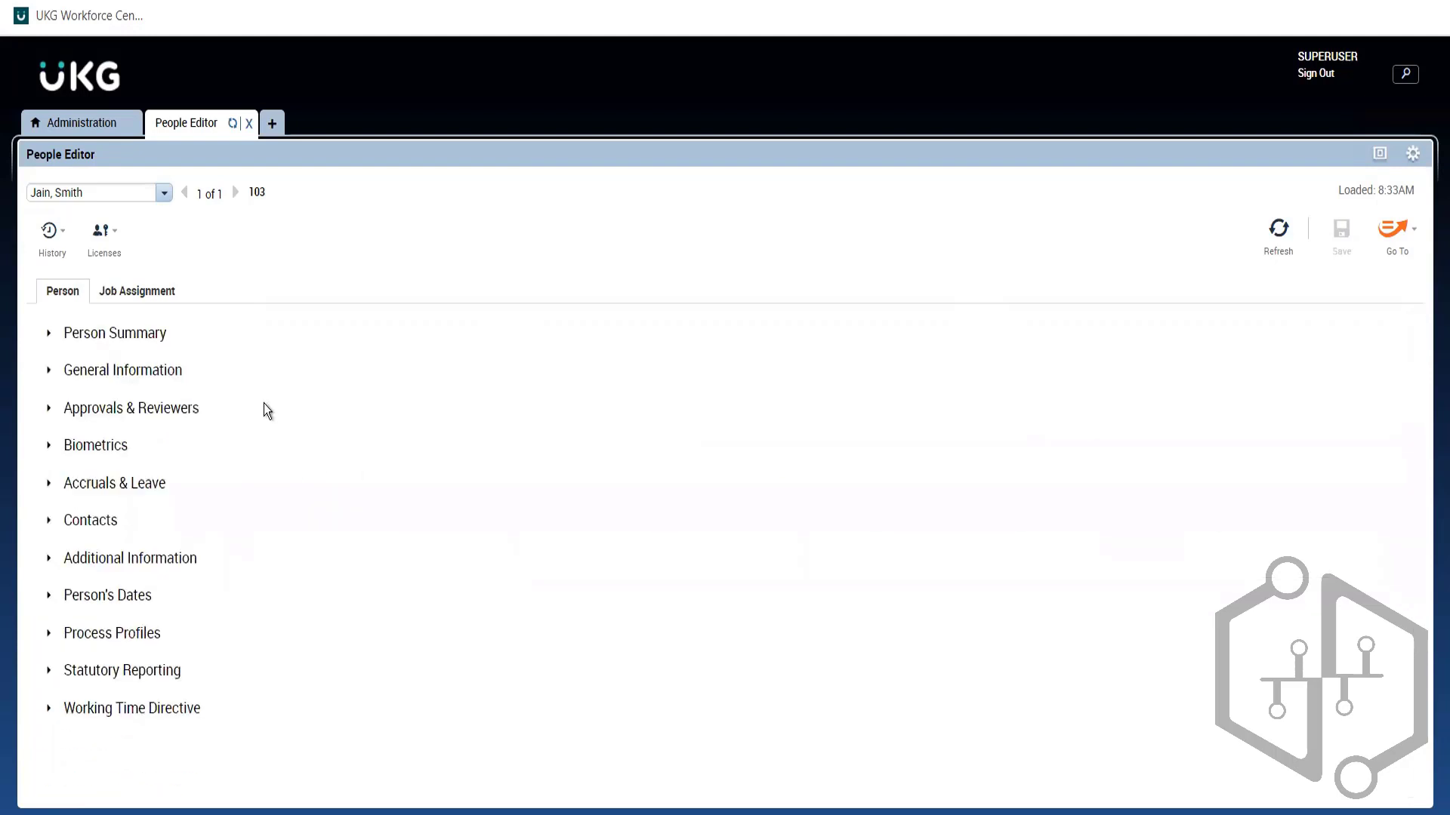
{"action": "left_click", "coordinate": [127, 485]}
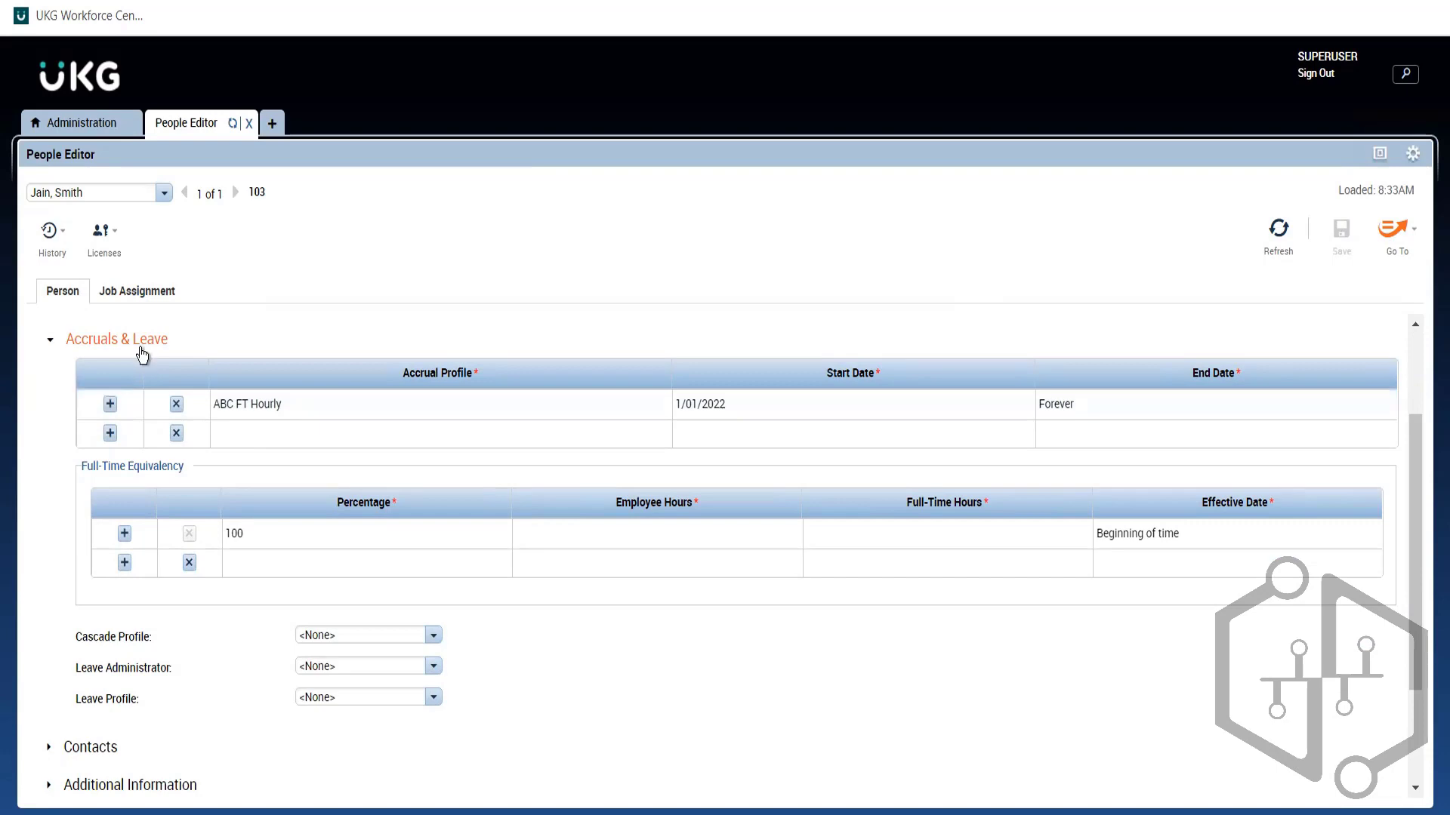
{"action": "left_click", "coordinate": [141, 346]}
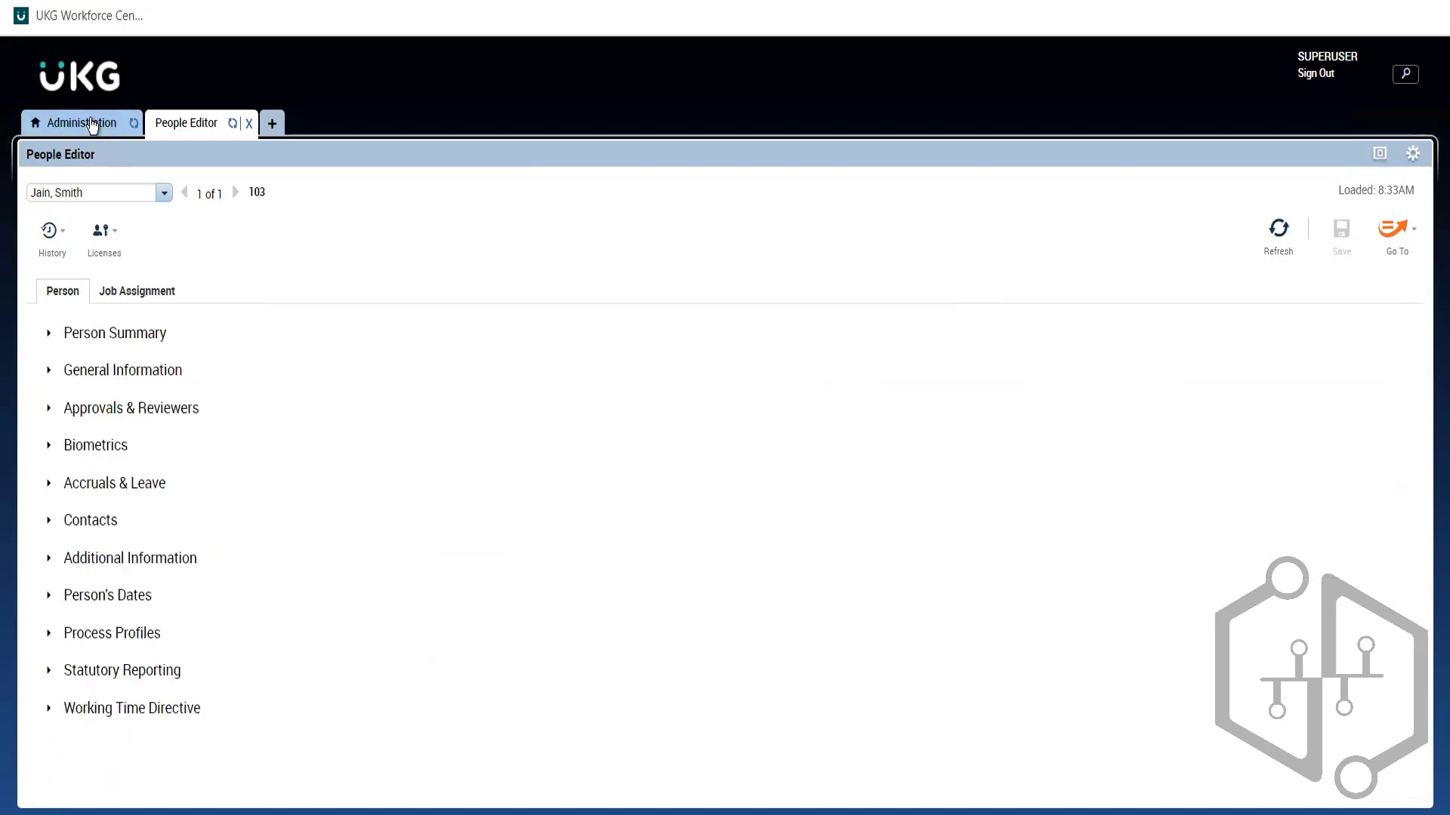
{"action": "left_click", "coordinate": [91, 126]}
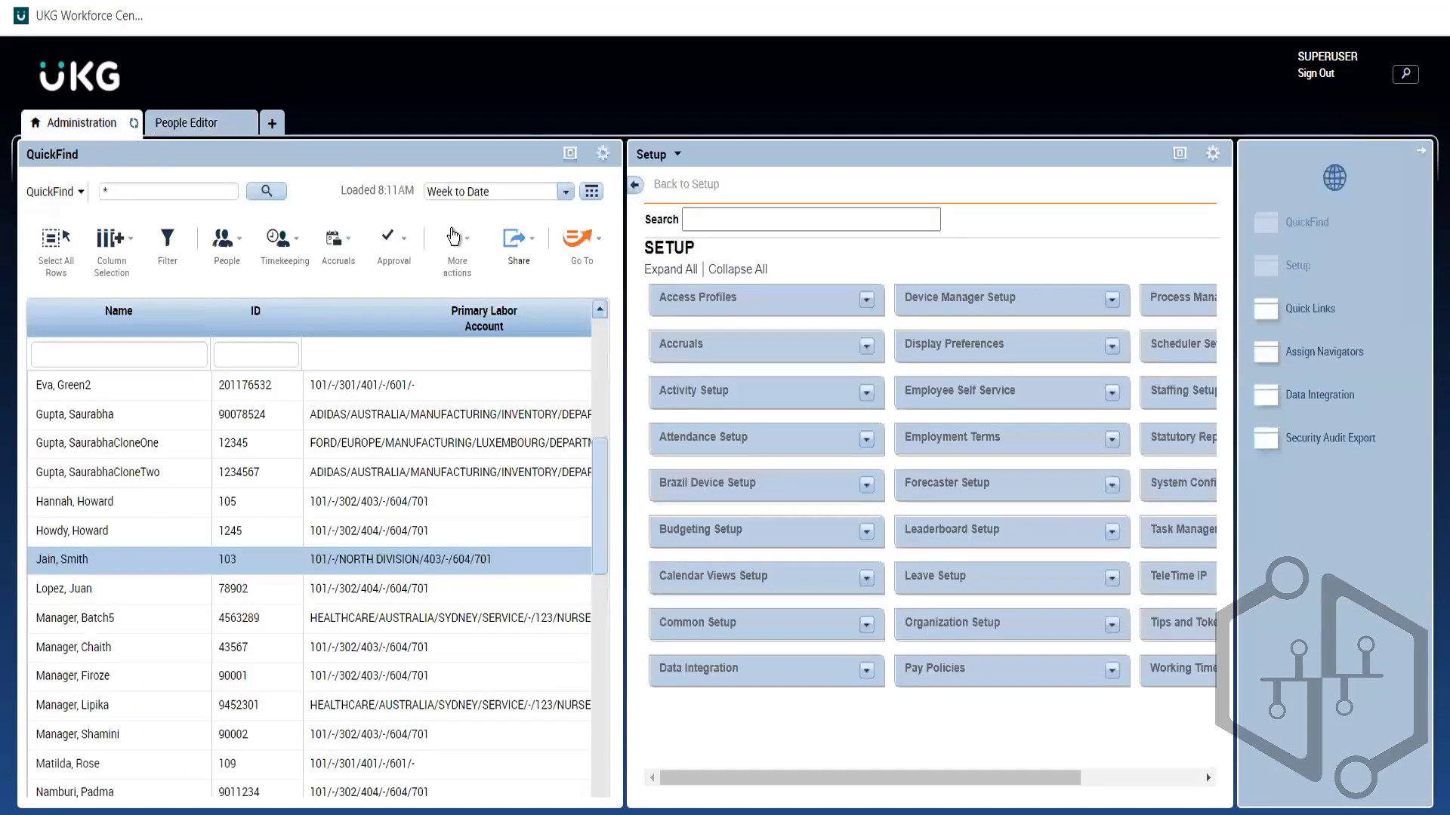
{"action": "left_click", "coordinate": [1180, 153]}
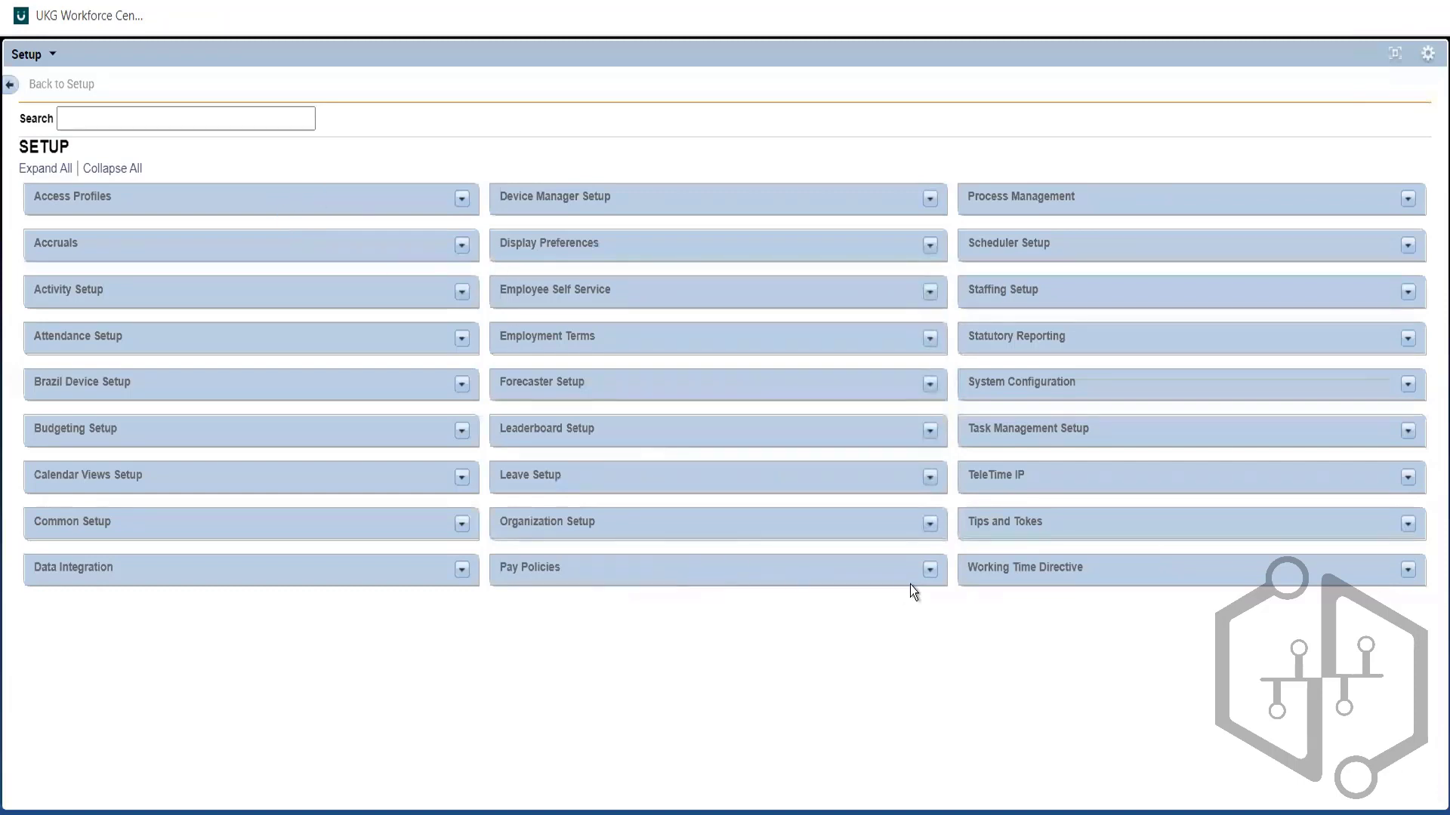
{"action": "left_click", "coordinate": [928, 571]}
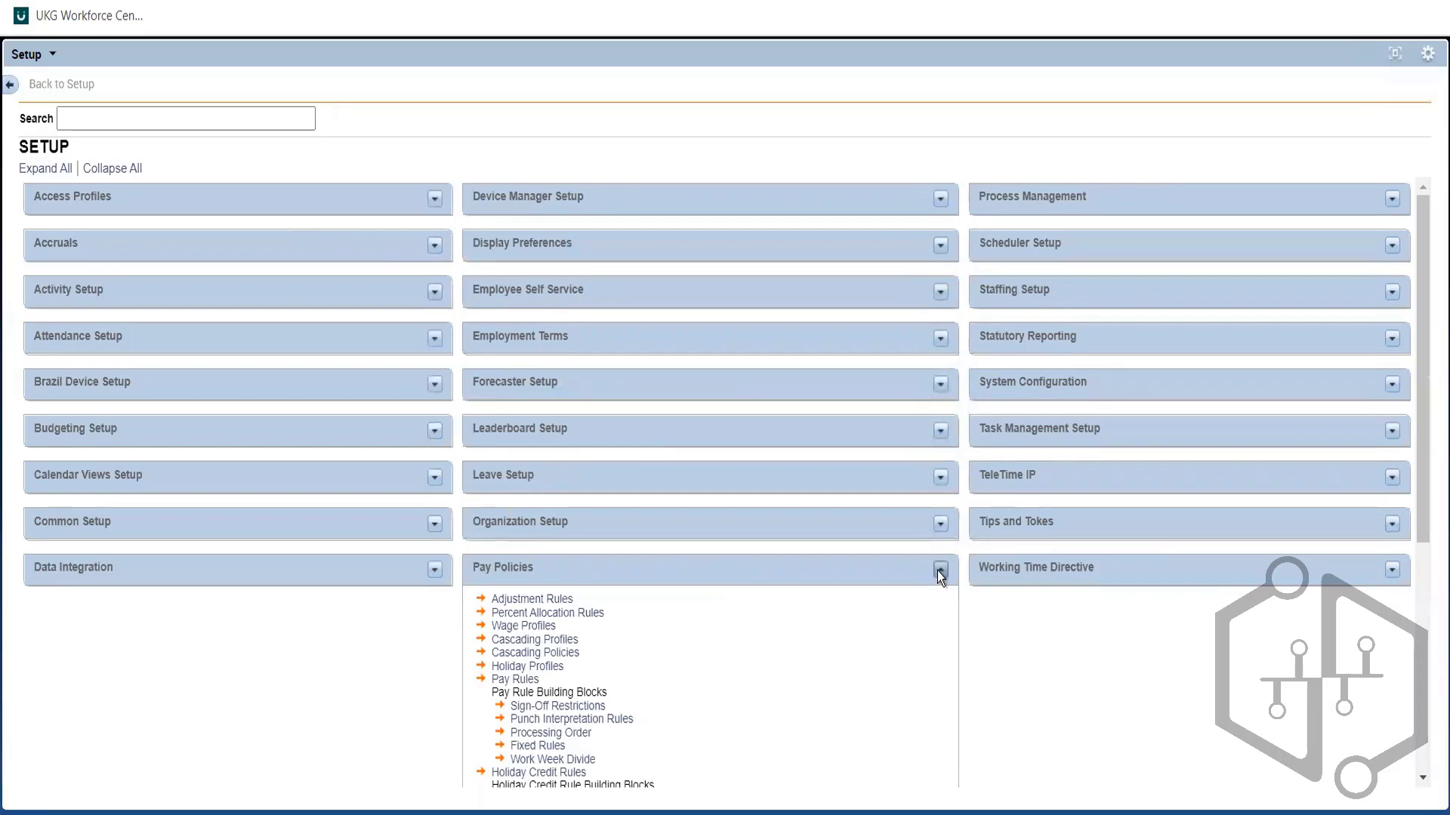
{"action": "left_click", "coordinate": [936, 570]}
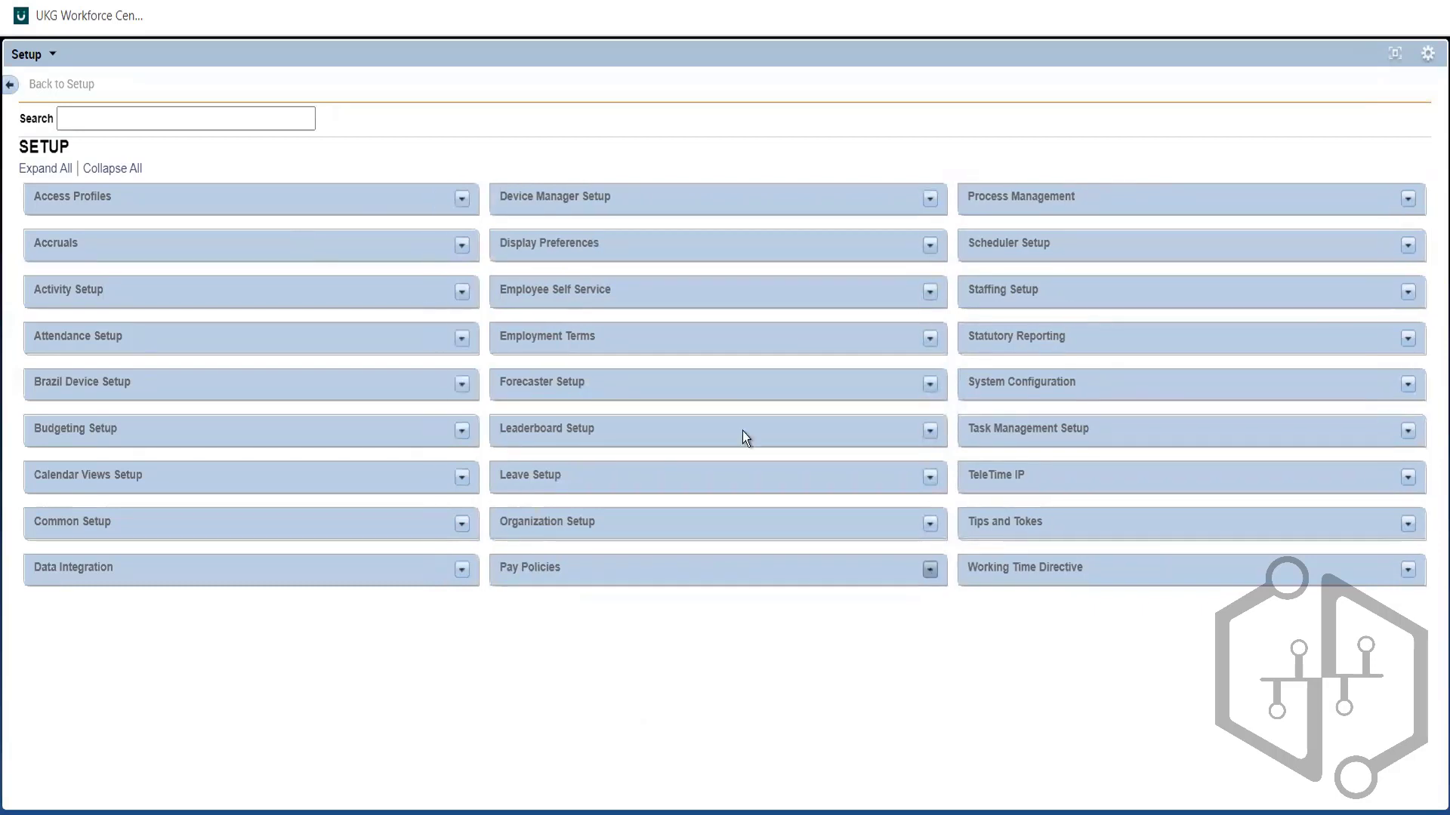
{"action": "left_click", "coordinate": [462, 247]}
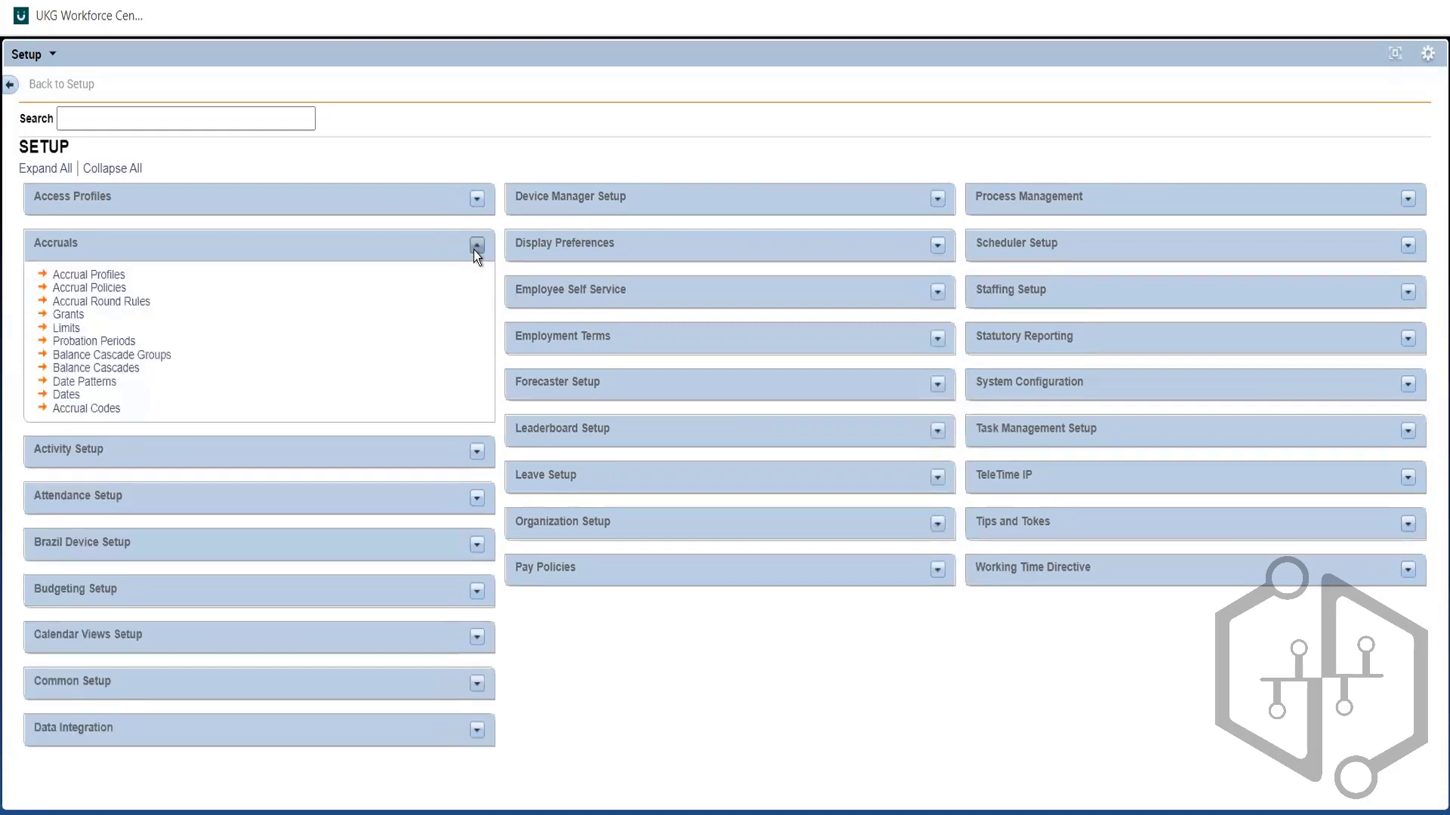
{"action": "left_click", "coordinate": [474, 250]}
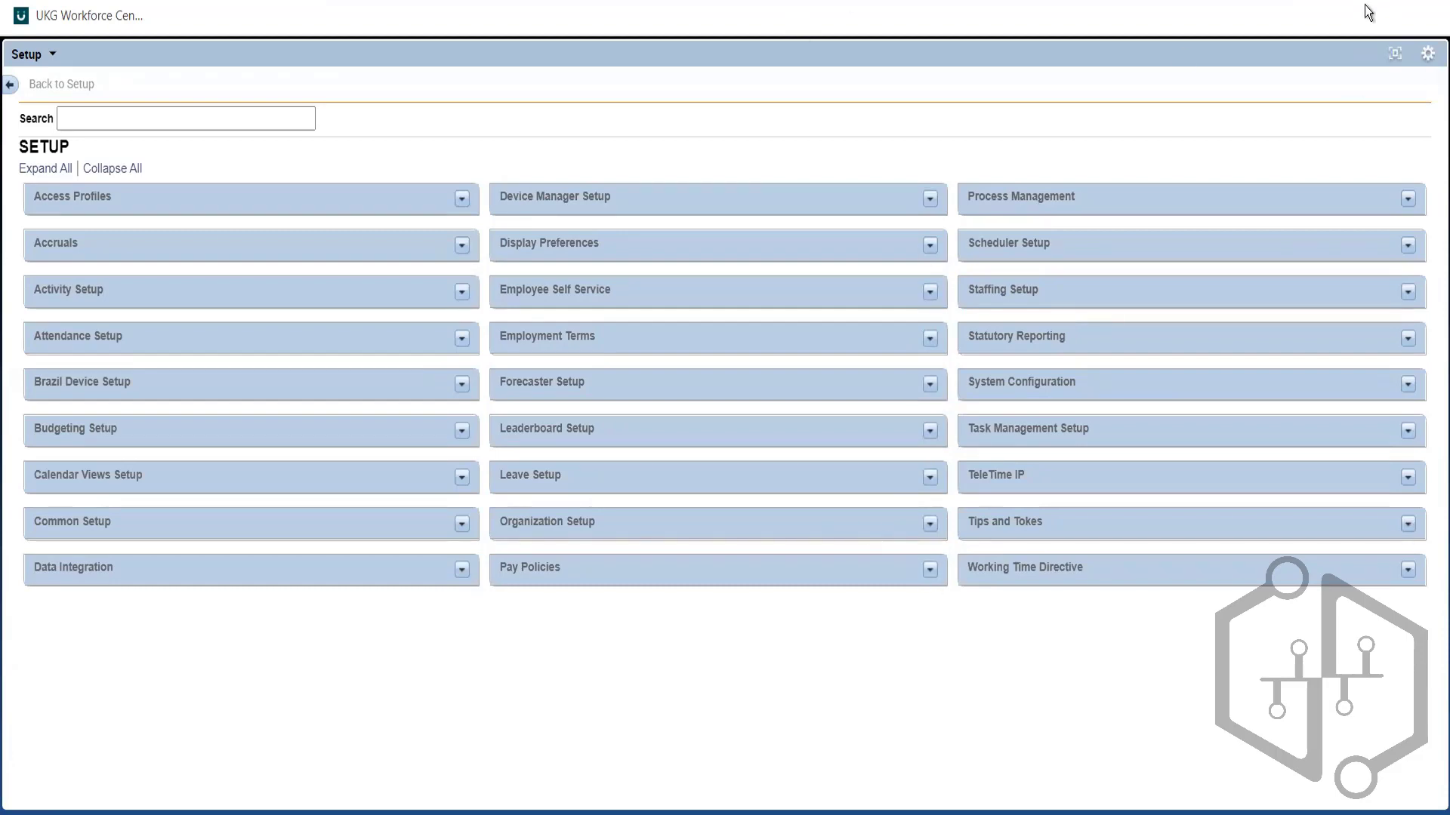
{"action": "left_click", "coordinate": [1396, 55]}
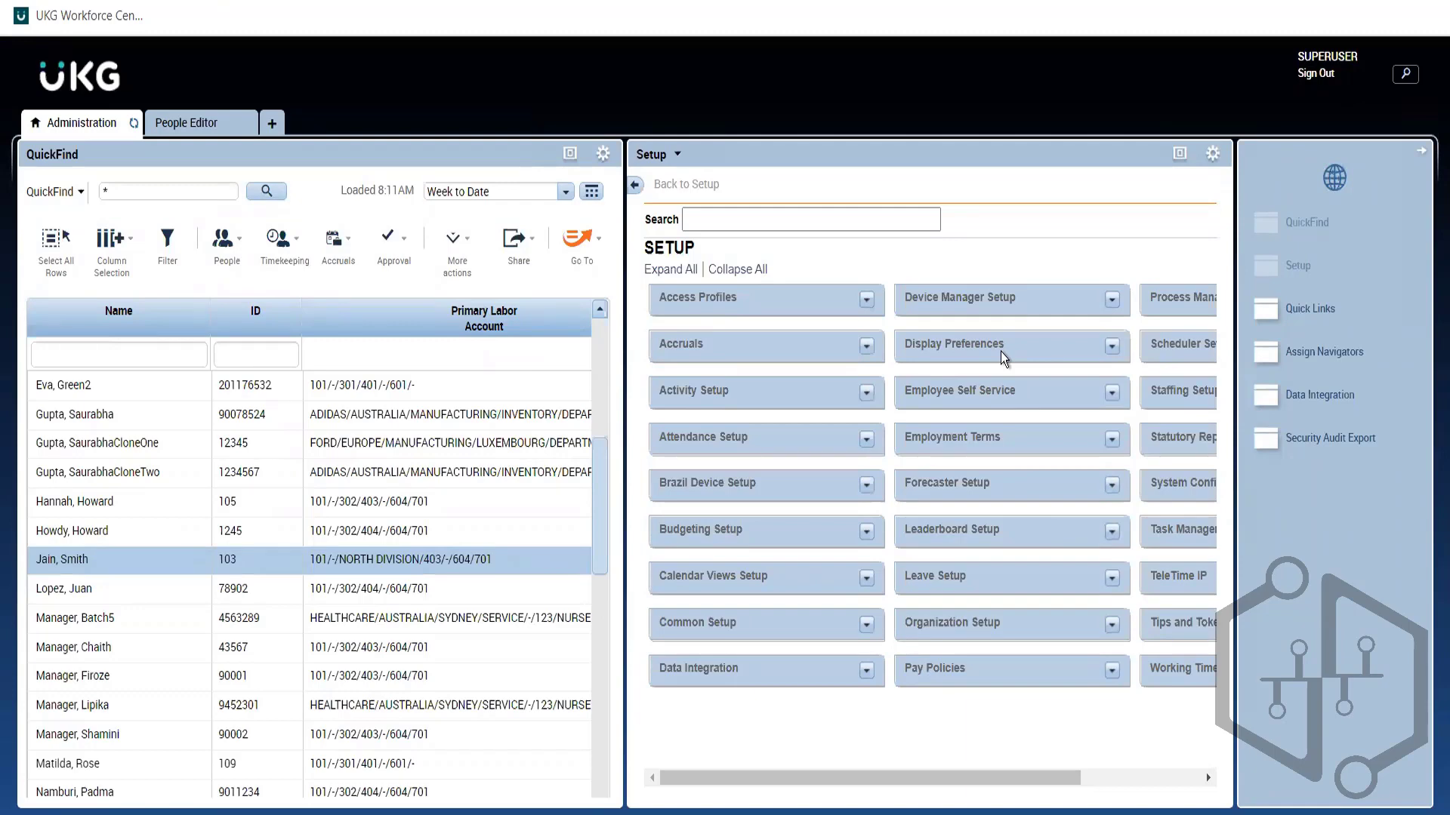
Step: Switch to the People Editor tab showing the employee's Person and Job Assignment sections
{"action": "left_click", "coordinate": [154, 124]}
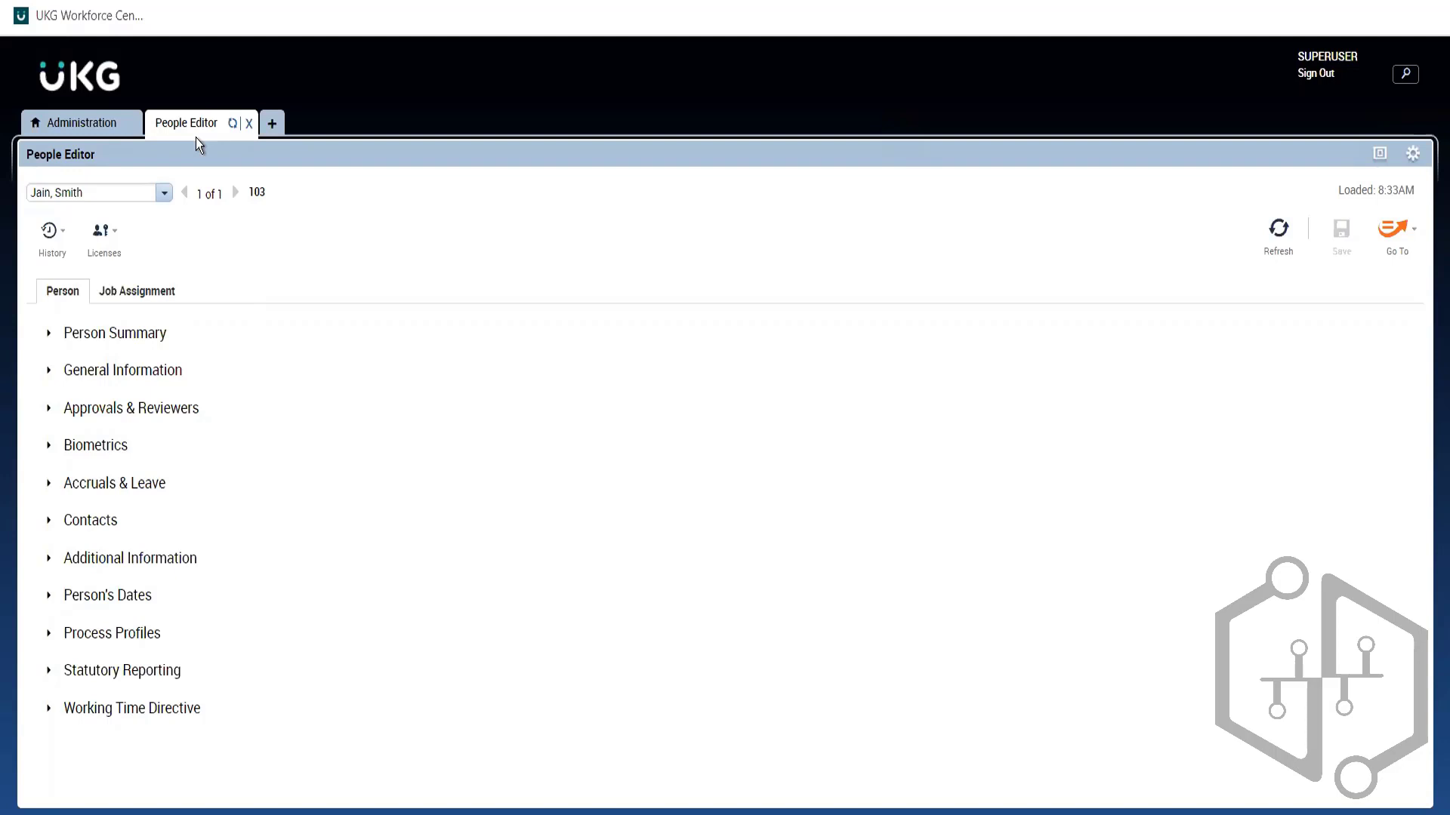
Step: In Administration, maximize the Setup panel, expand and collapse Scheduler Setup, then restore the panel
{"action": "left_click", "coordinate": [76, 132]}
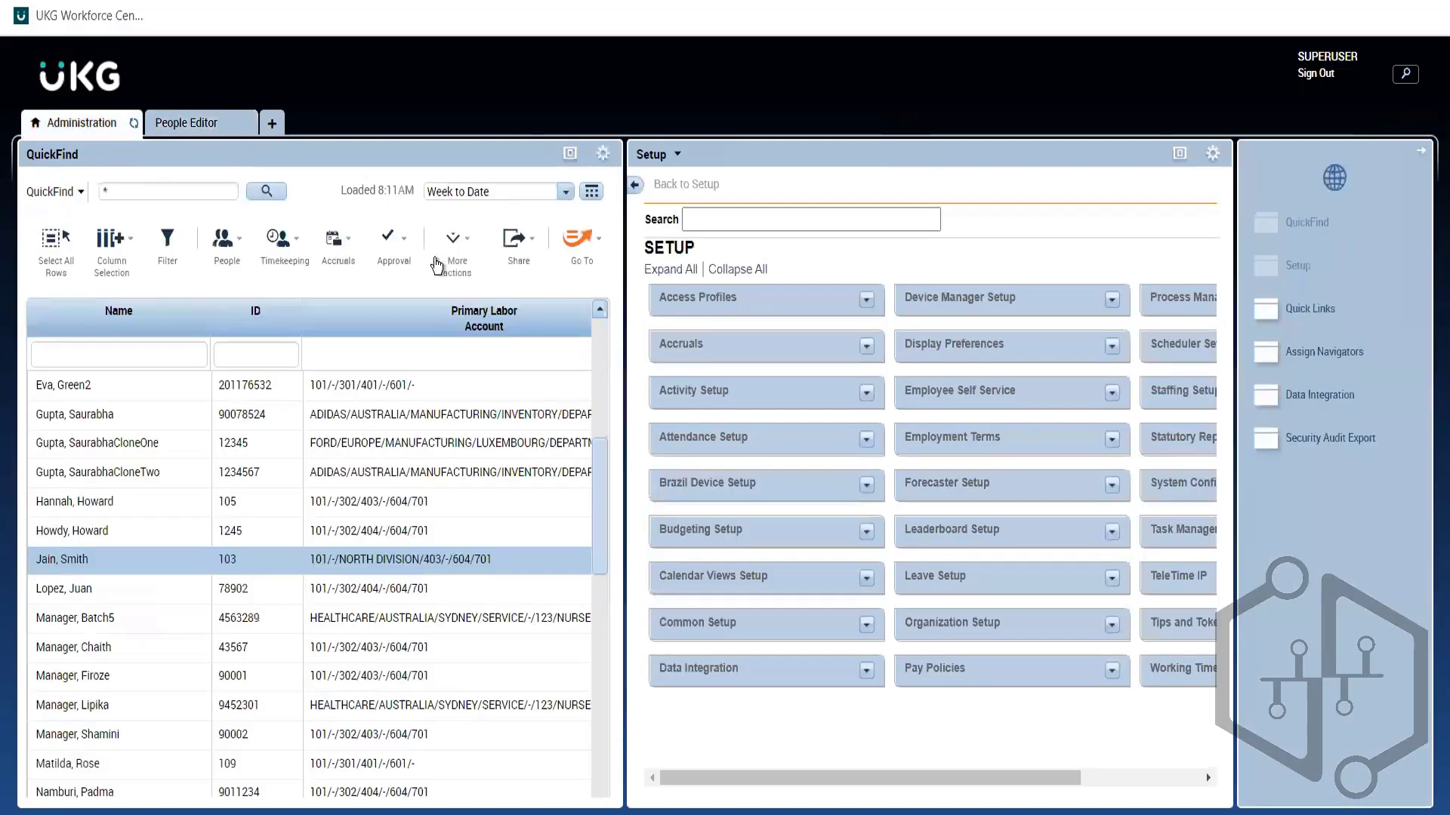
{"action": "left_click", "coordinate": [1179, 155]}
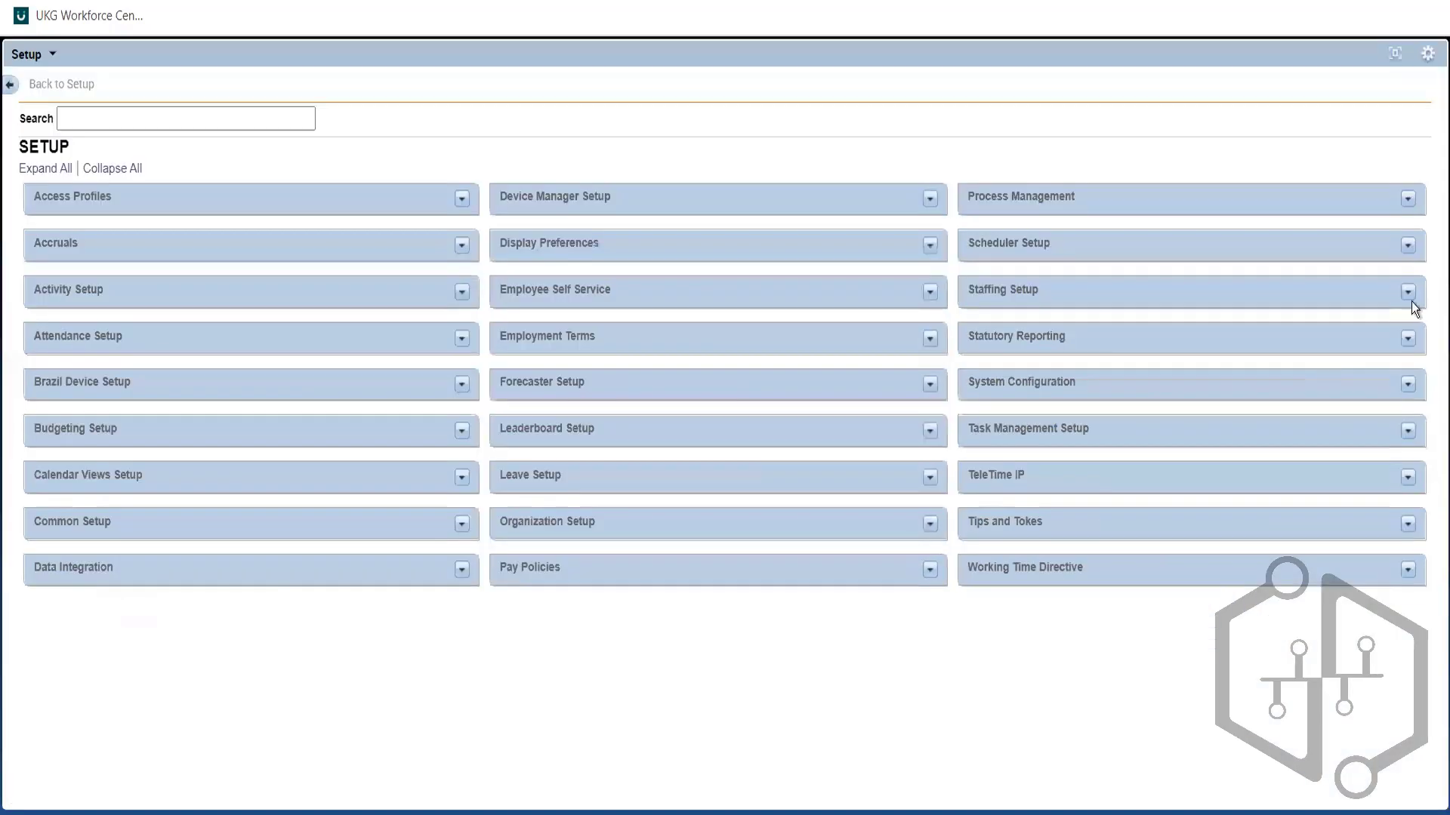
{"action": "left_click", "coordinate": [1408, 246]}
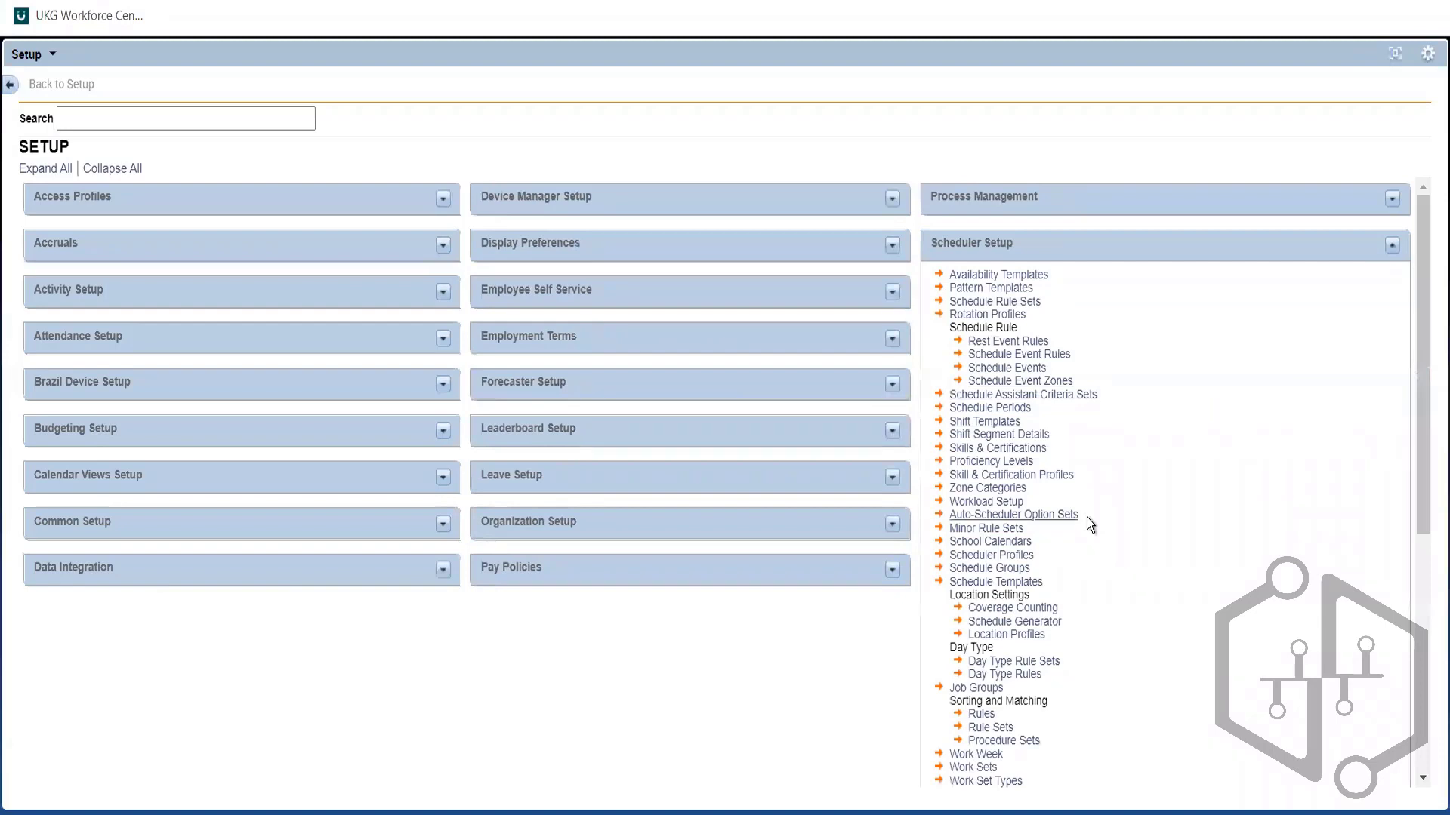
{"action": "left_click", "coordinate": [1393, 246]}
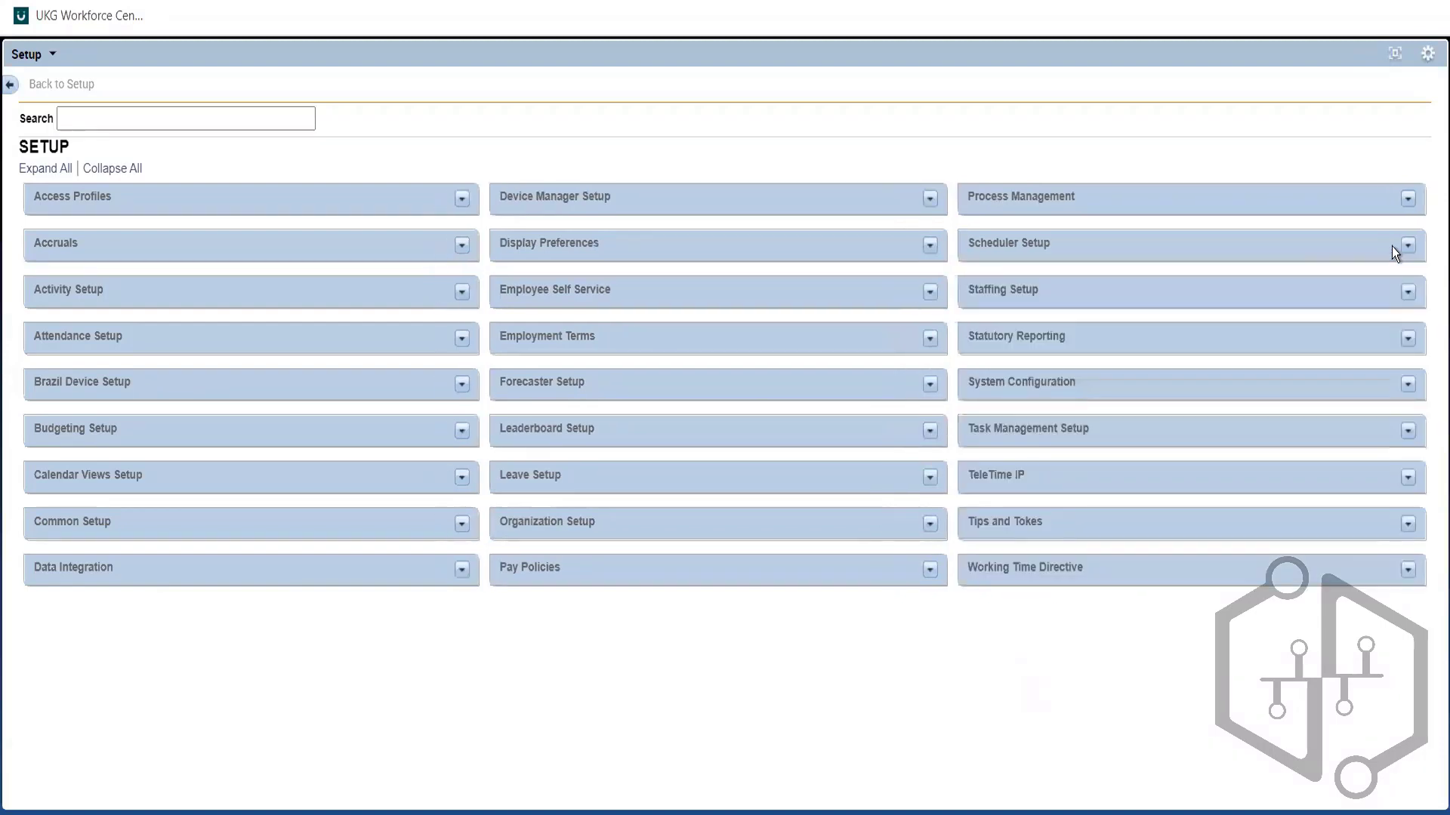
{"action": "left_click", "coordinate": [1391, 55]}
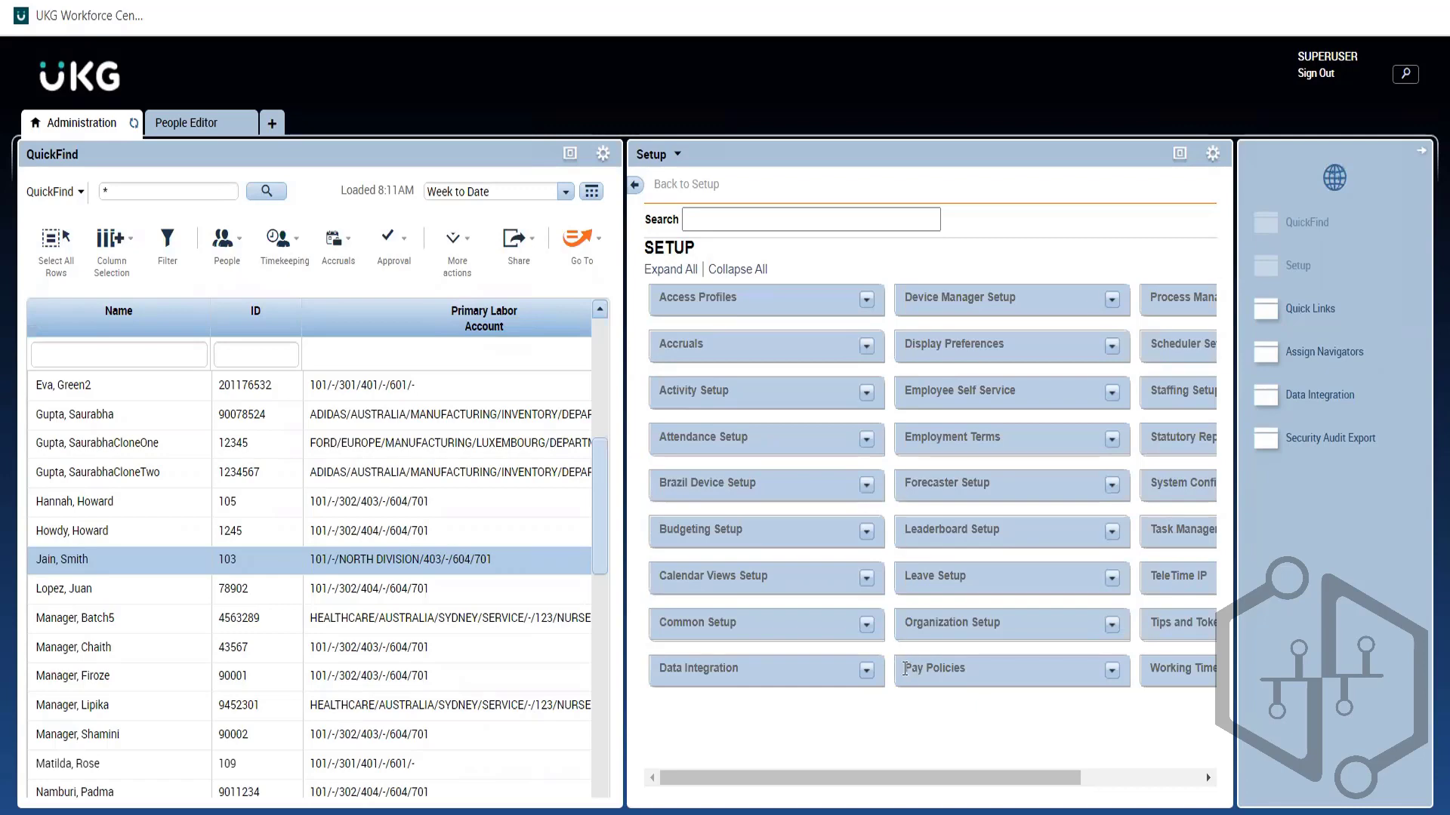
{"action": "left_click_drag", "start_coordinate": [903, 669], "coordinate": [968, 671]}
{"action": "left_click_drag", "start_coordinate": [704, 346], "coordinate": [653, 346]}
{"action": "left_click", "coordinate": [1112, 672]}
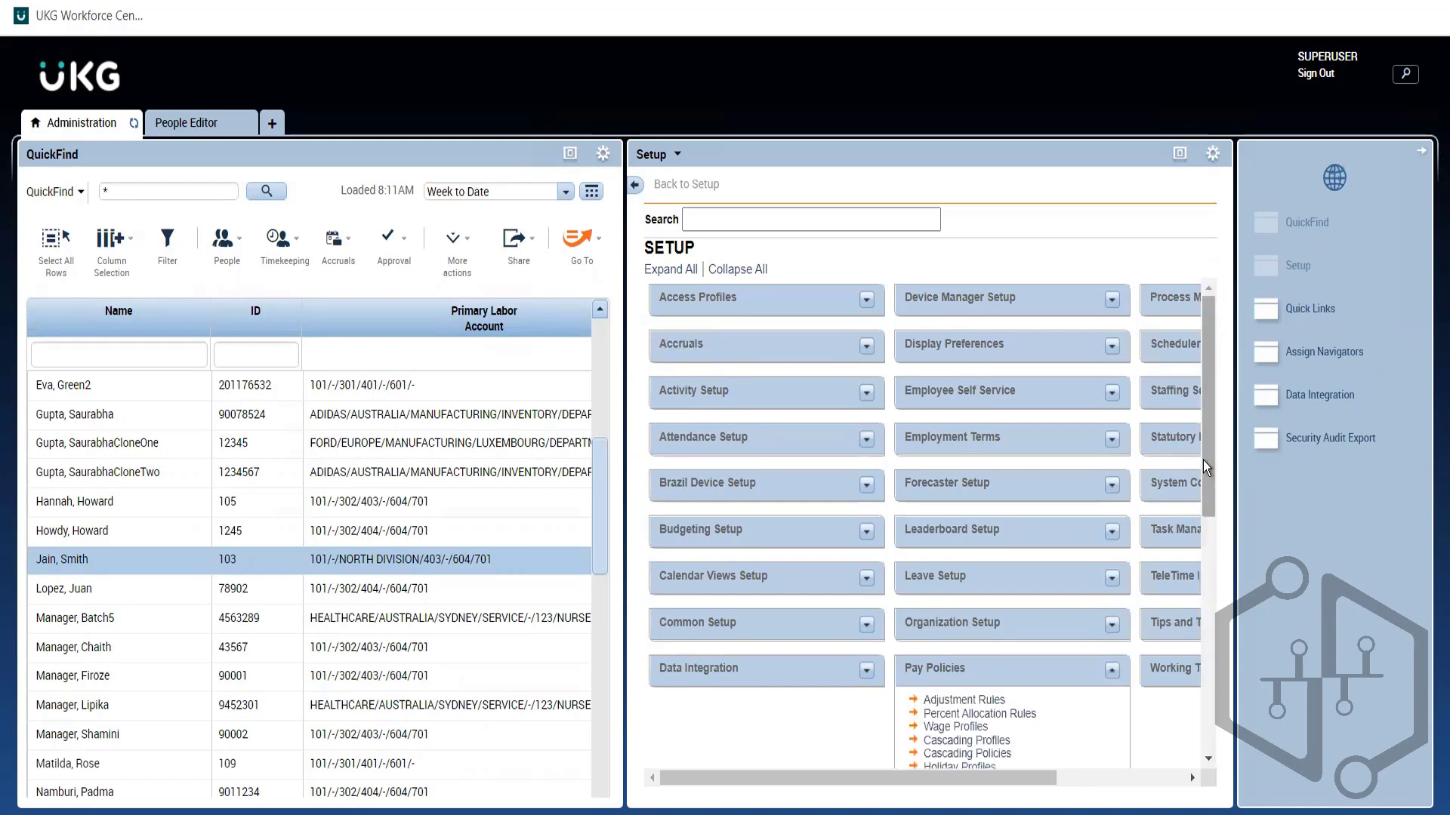
{"action": "scroll", "coordinate": [1219, 657], "scroll_direction": "down", "scroll_amount": 2}
{"action": "scroll", "coordinate": [1219, 656], "scroll_direction": "down", "scroll_amount": 10}
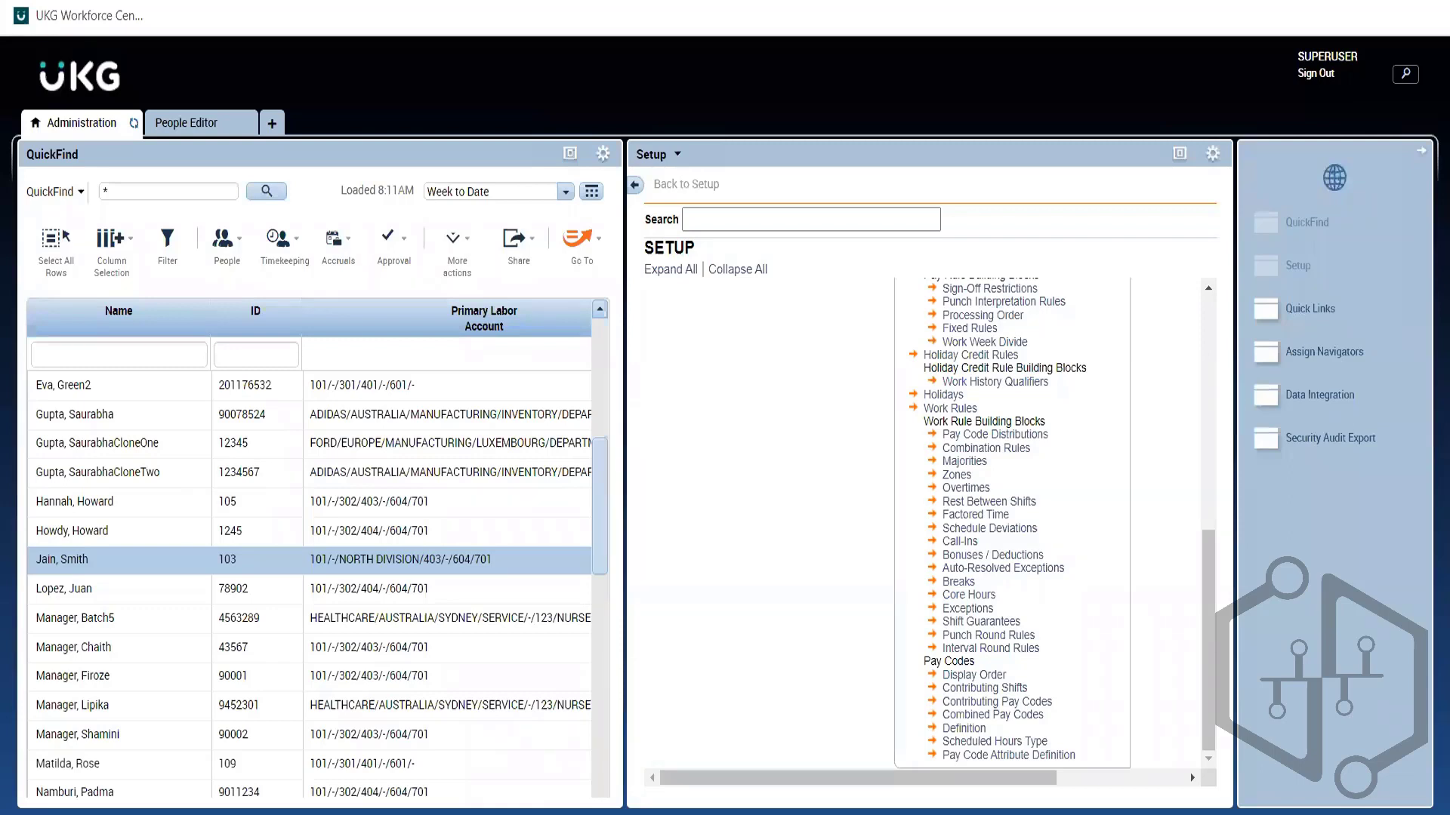
{"action": "left_click", "coordinate": [1185, 165]}
{"action": "left_click_drag", "start_coordinate": [1425, 463], "coordinate": [1430, 135]}
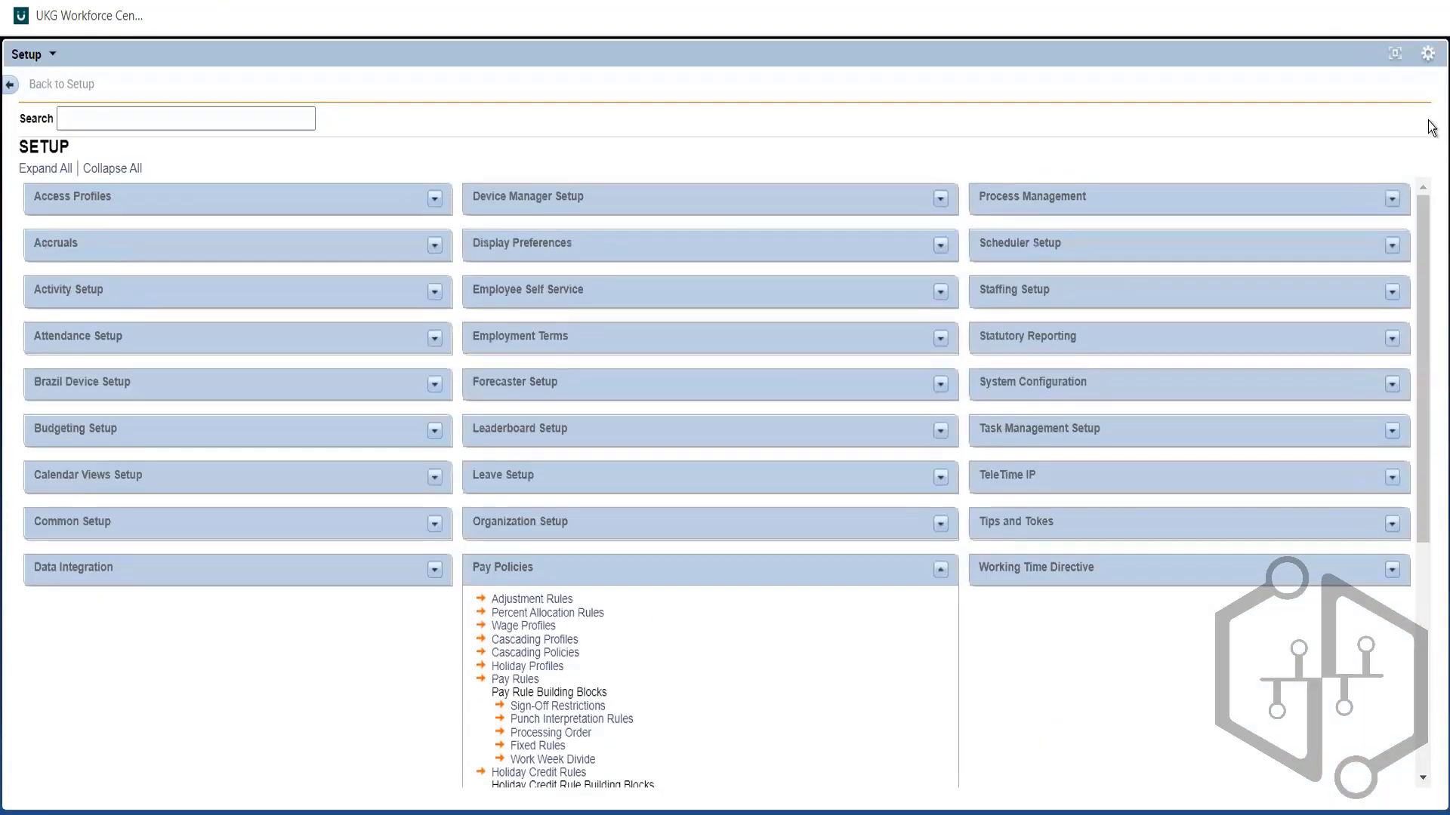
{"action": "left_click", "coordinate": [939, 570]}
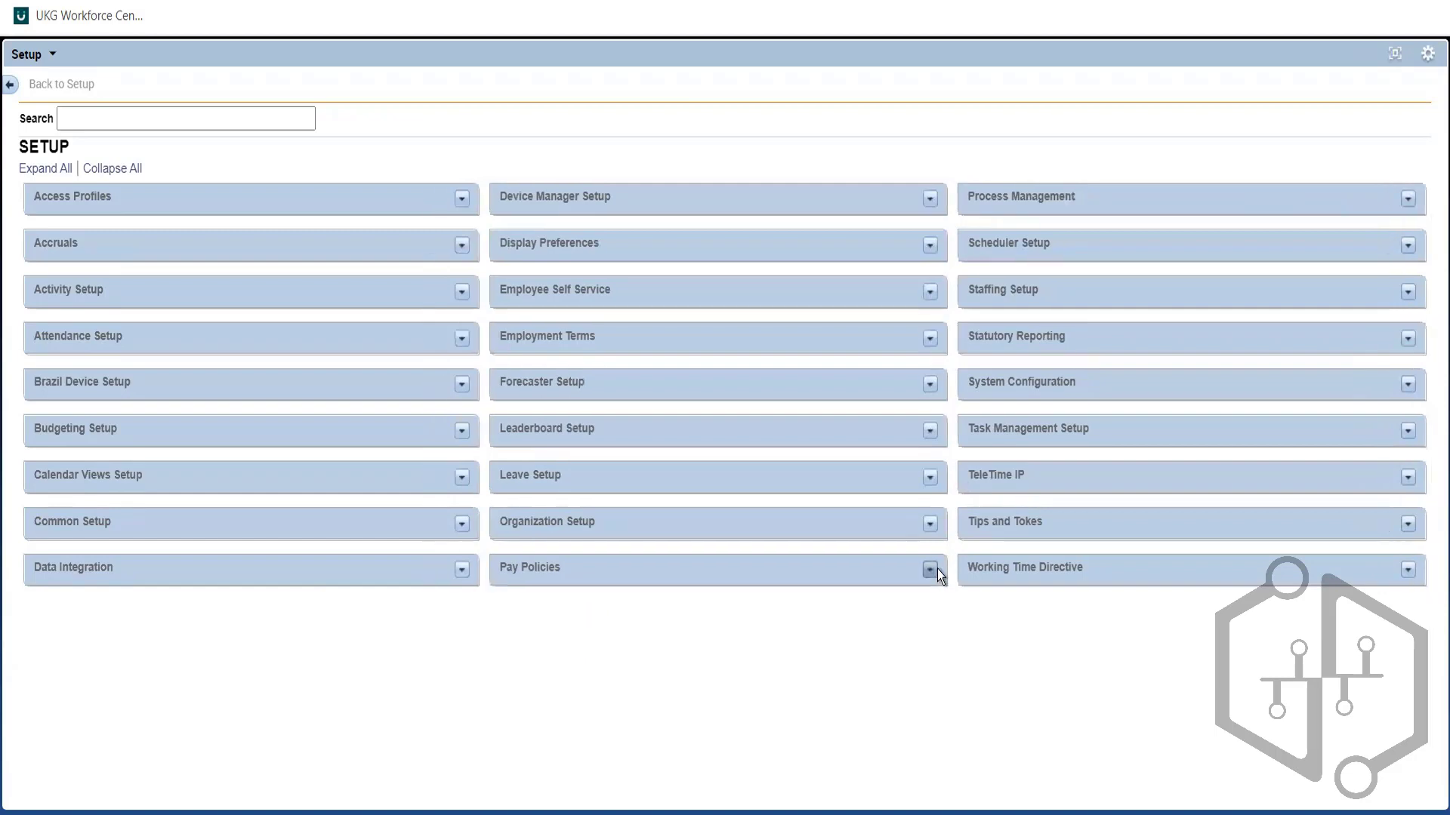
{"action": "left_click", "coordinate": [1390, 61]}
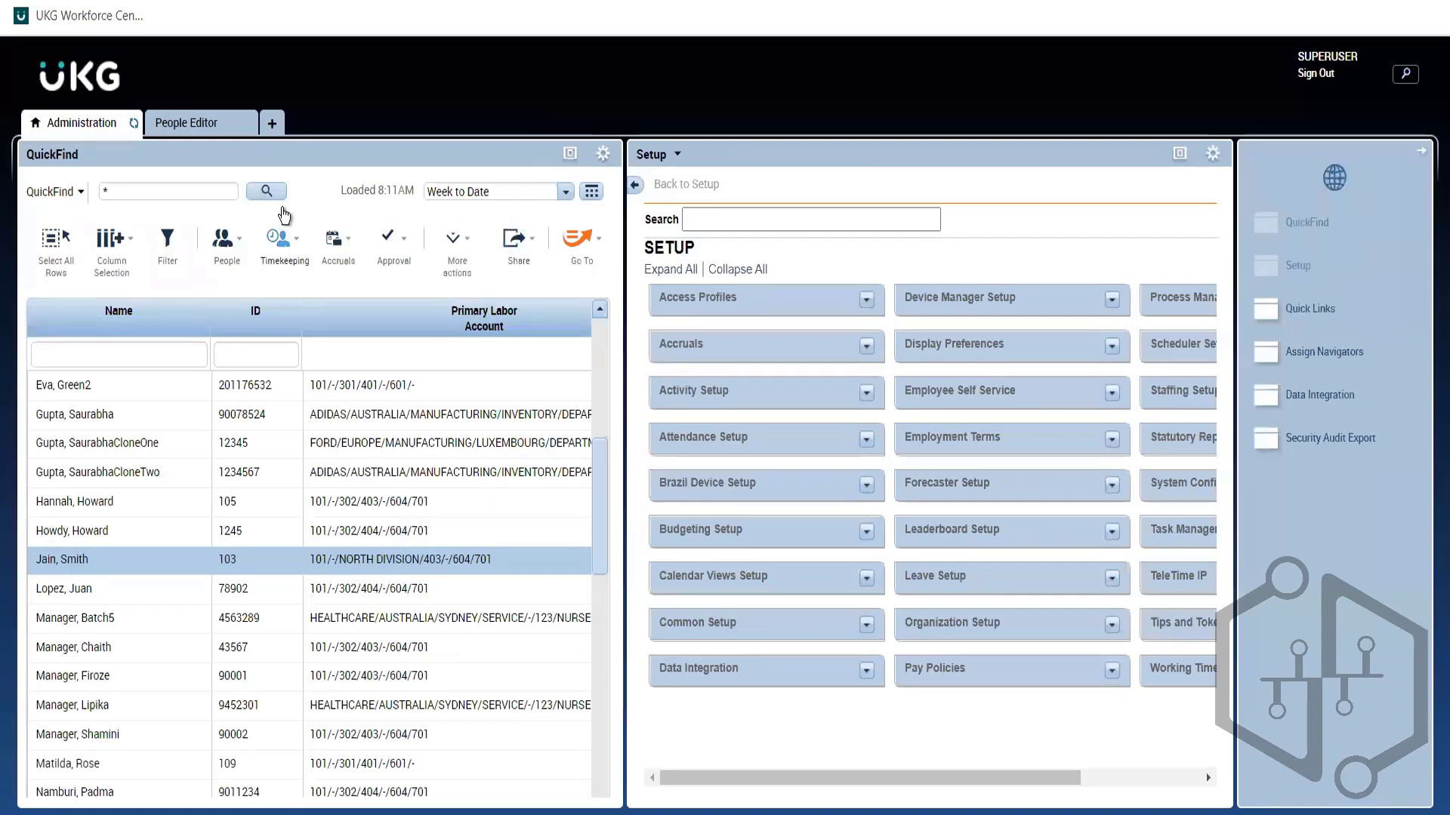
Step: Open the employee's Person's Dates section and scroll through dates defaulting to 7/05/2021
{"action": "left_click", "coordinate": [207, 126]}
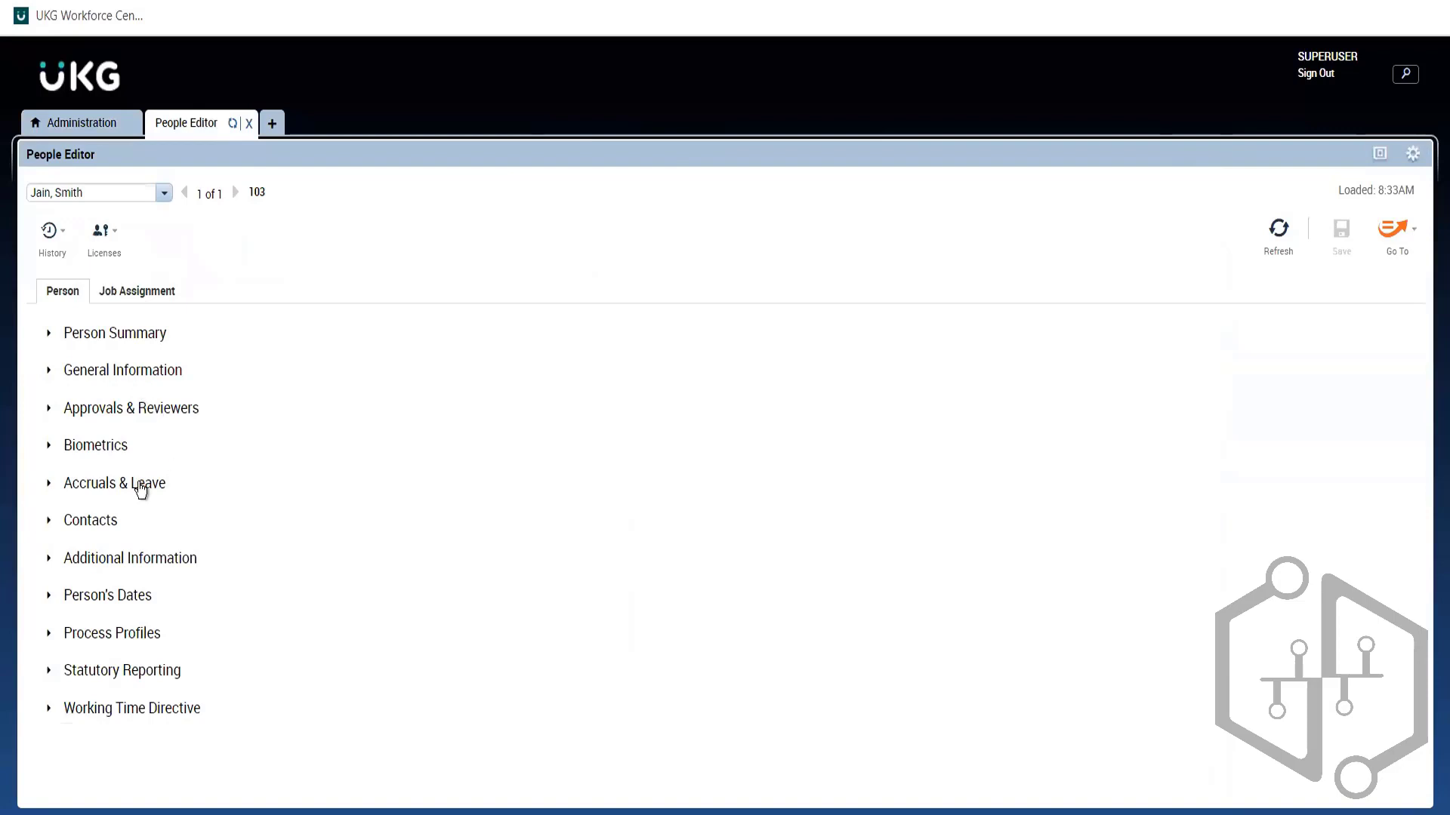
{"action": "left_click", "coordinate": [83, 593]}
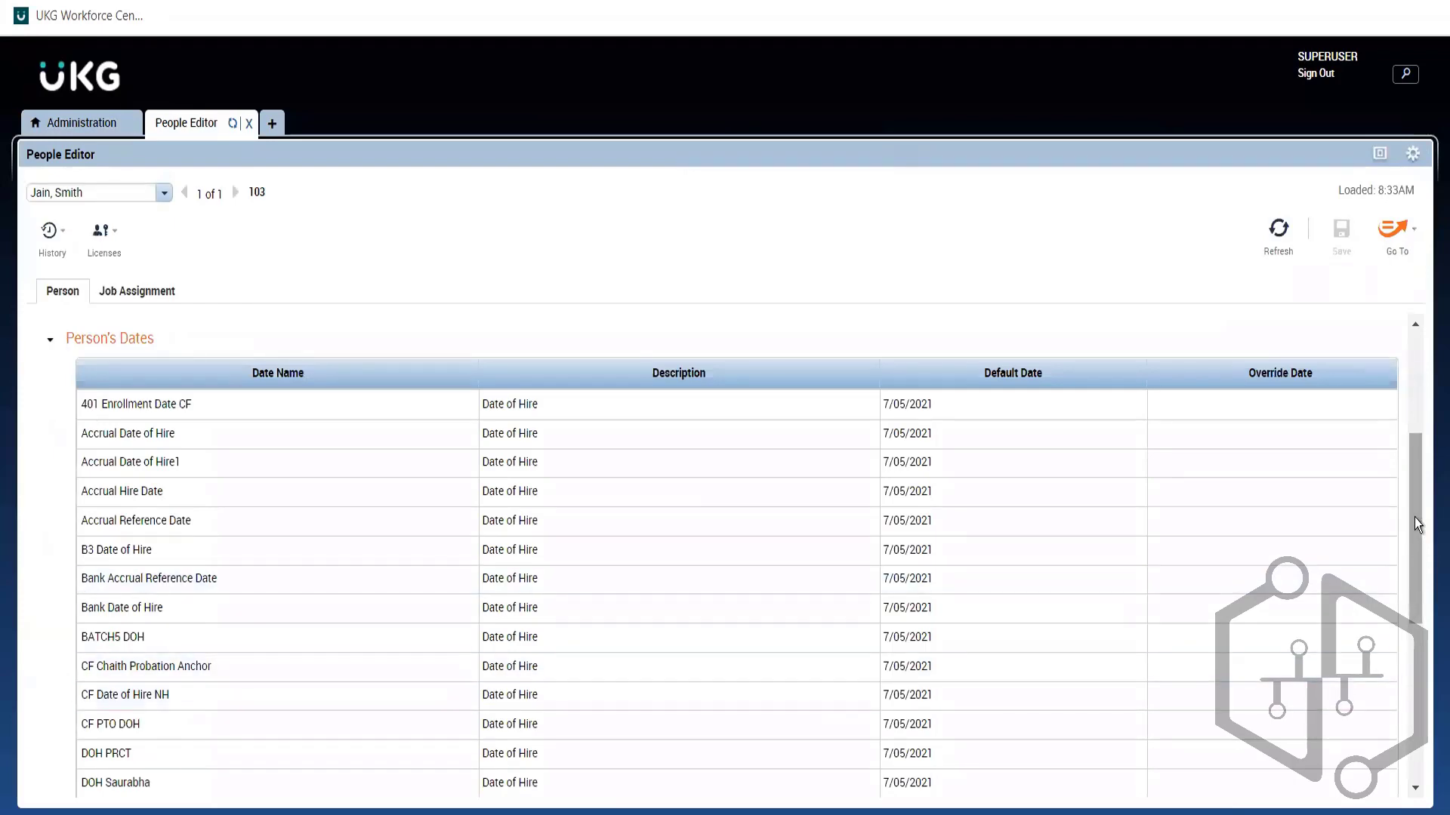
{"action": "left_click_drag", "start_coordinate": [1414, 518], "coordinate": [1426, 628]}
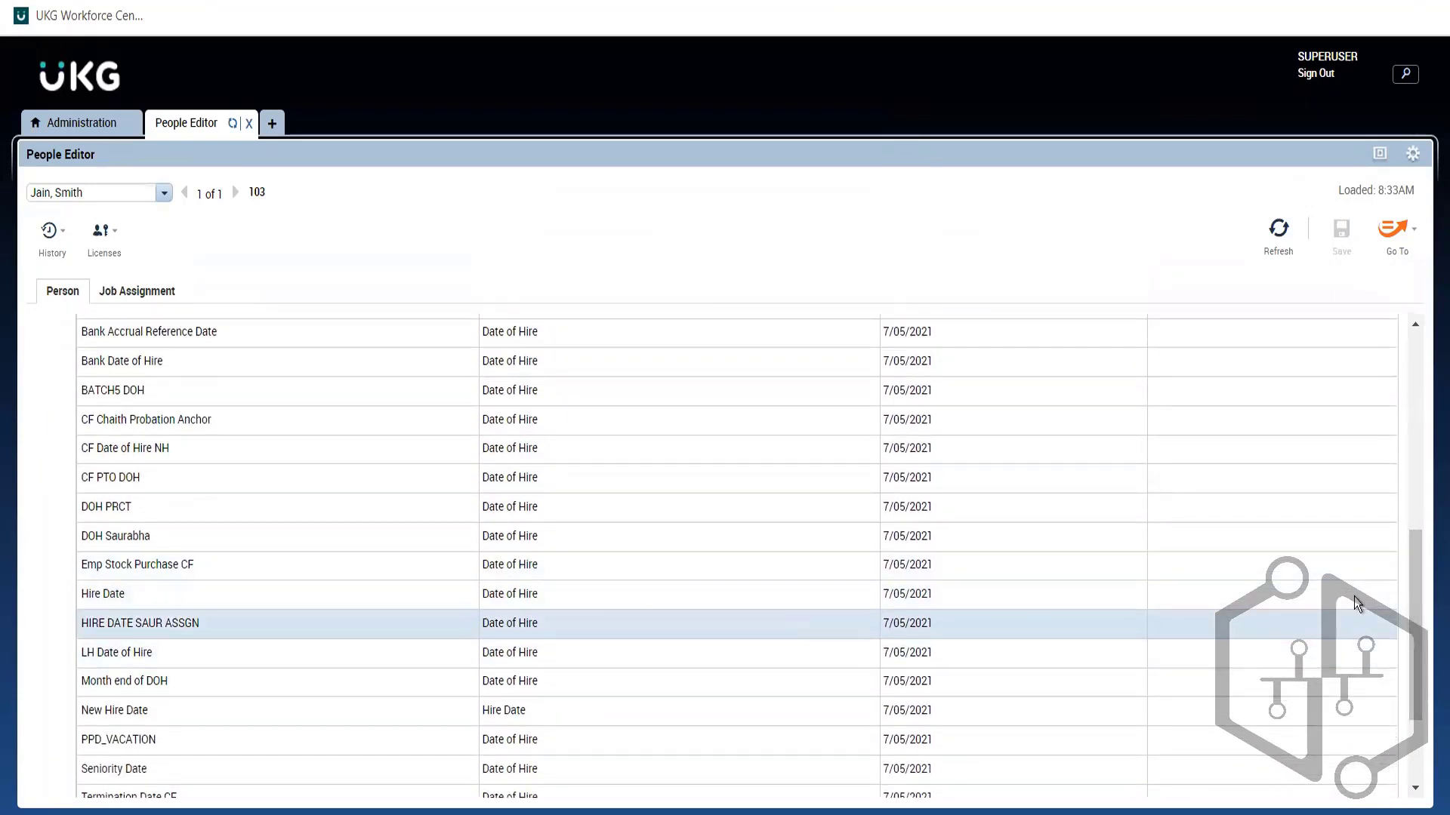
{"action": "left_click_drag", "start_coordinate": [1412, 576], "coordinate": [1419, 628]}
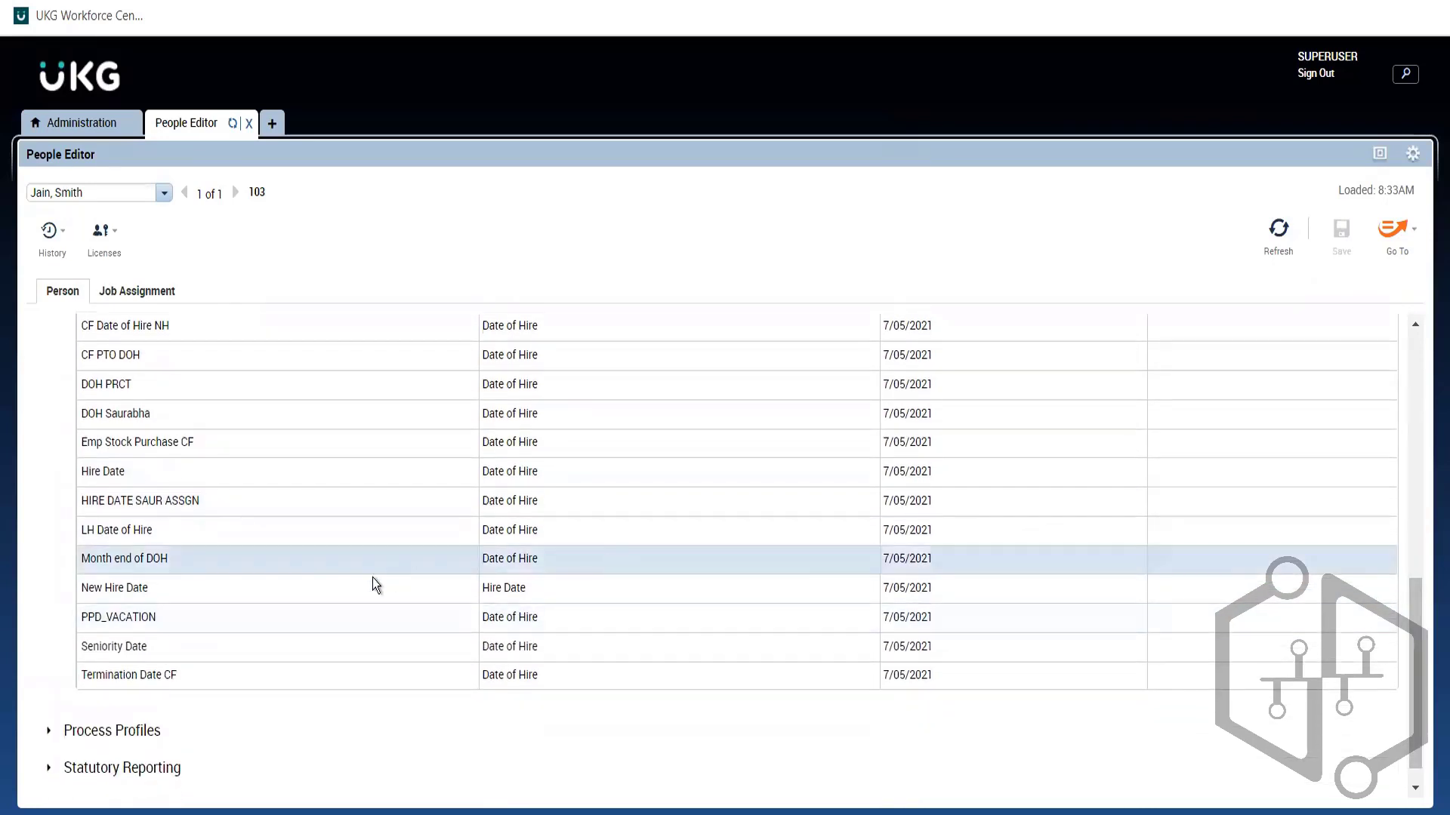
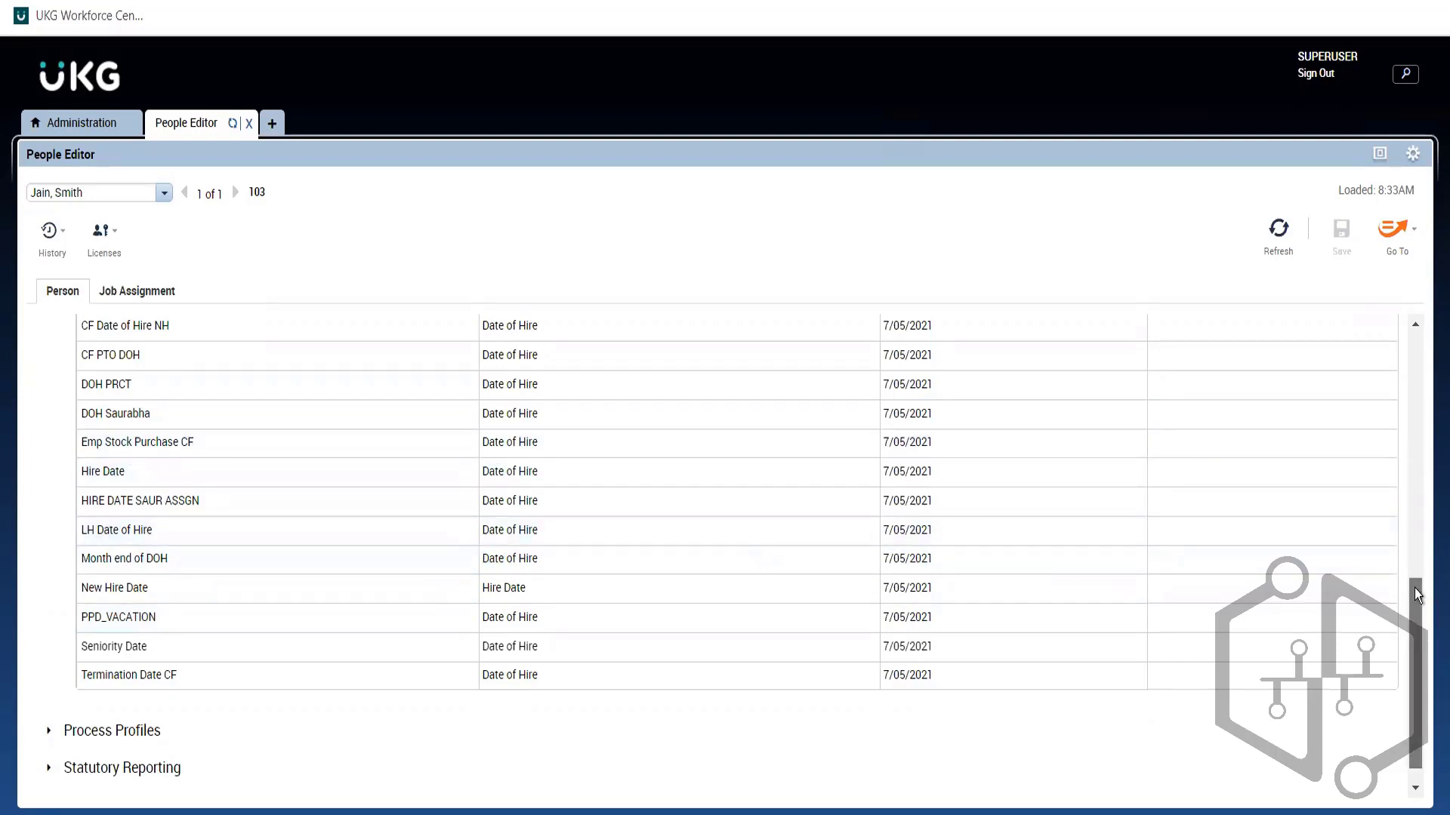
Step: Collapse Person's Dates and expand Additional Information to reveal Only Custom Data Field
{"action": "left_click_drag", "start_coordinate": [1417, 594], "coordinate": [1370, 420]}
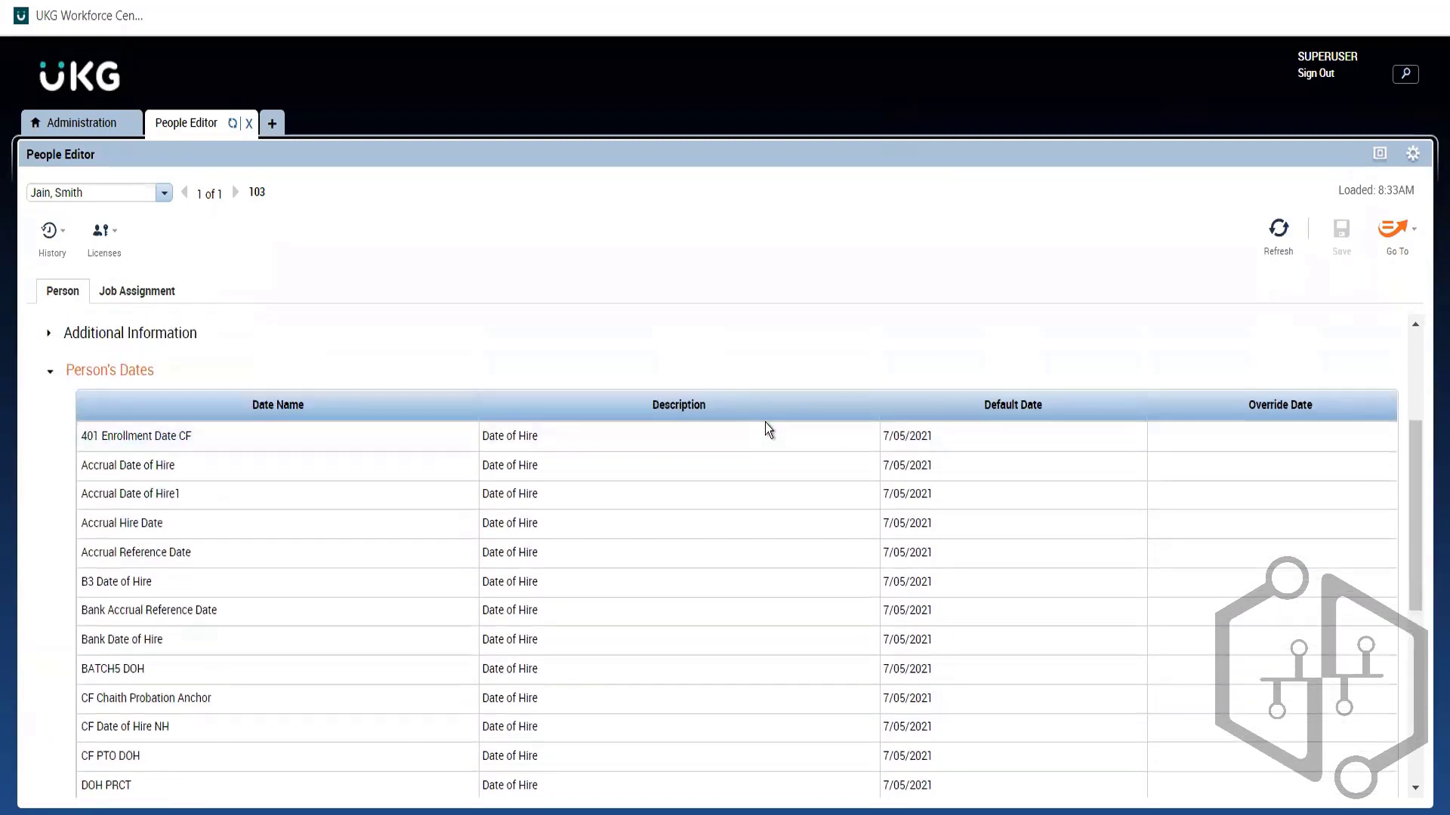
{"action": "left_click", "coordinate": [139, 385]}
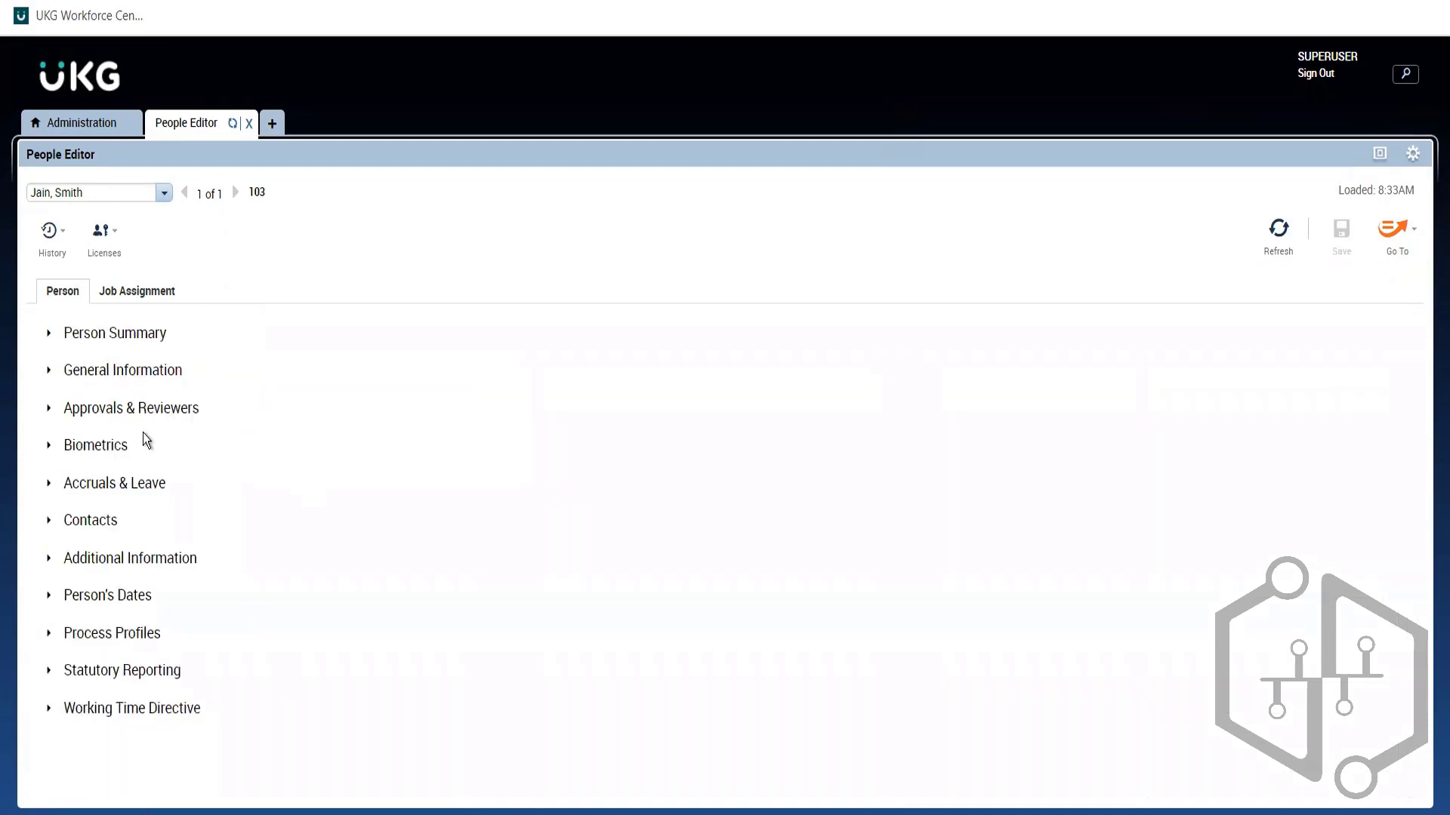
{"action": "left_click", "coordinate": [119, 561]}
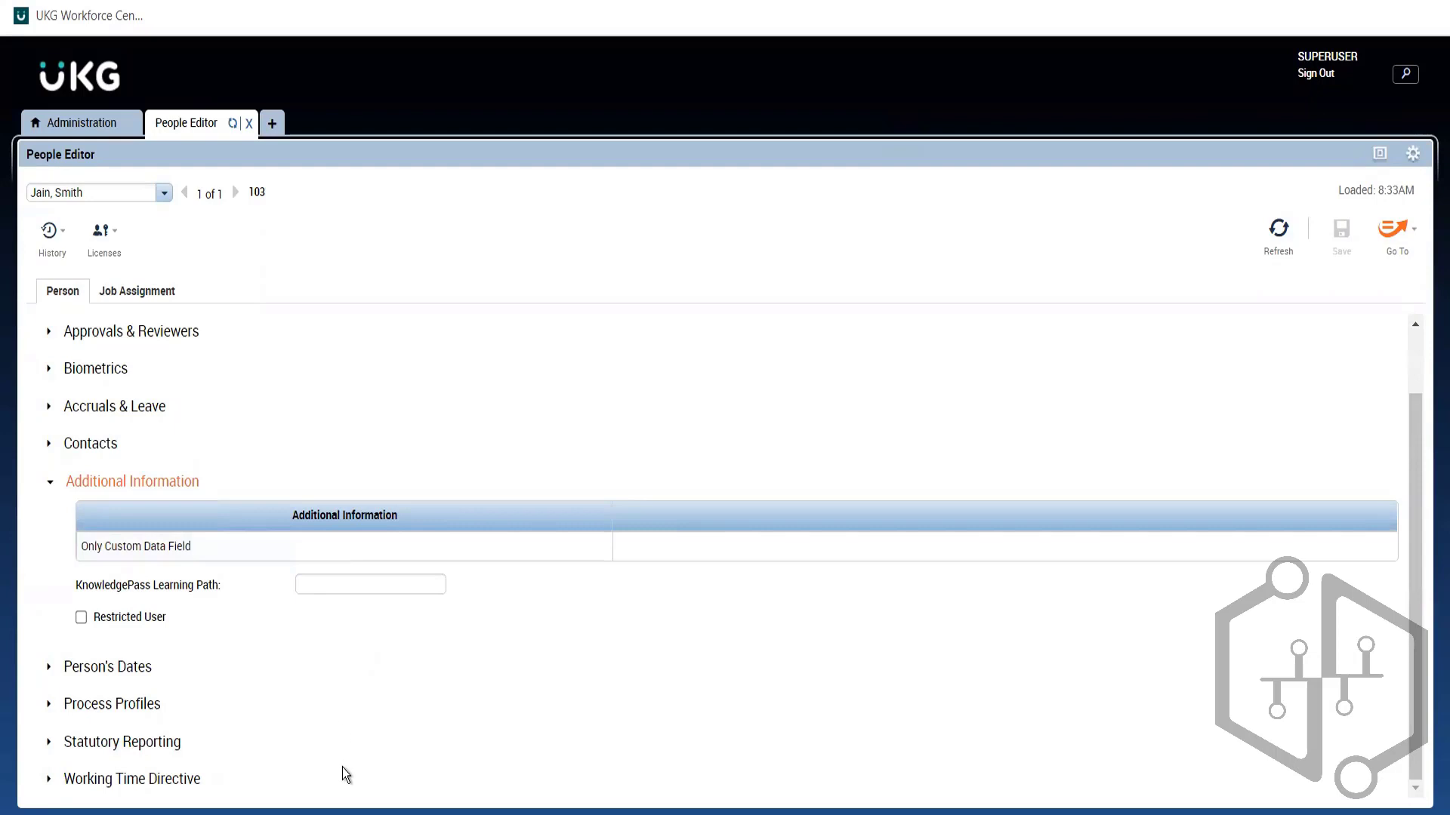
Step: Search the Administration setup for 'custom' and open Custom Field Labels under Display Preferences
{"action": "left_click", "coordinate": [74, 133]}
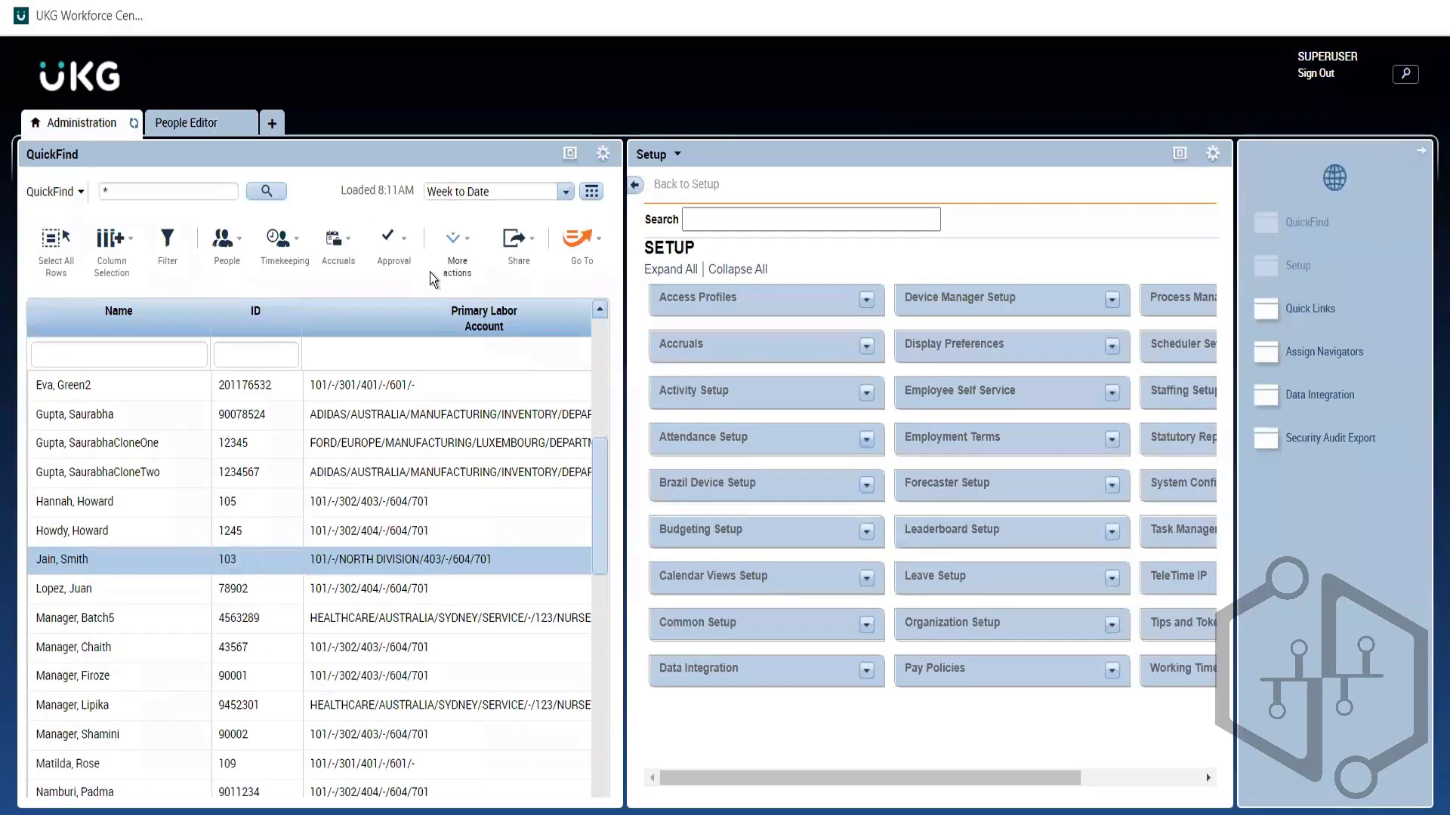
{"action": "left_click", "coordinate": [805, 217]}
{"action": "type", "text": "cust"}
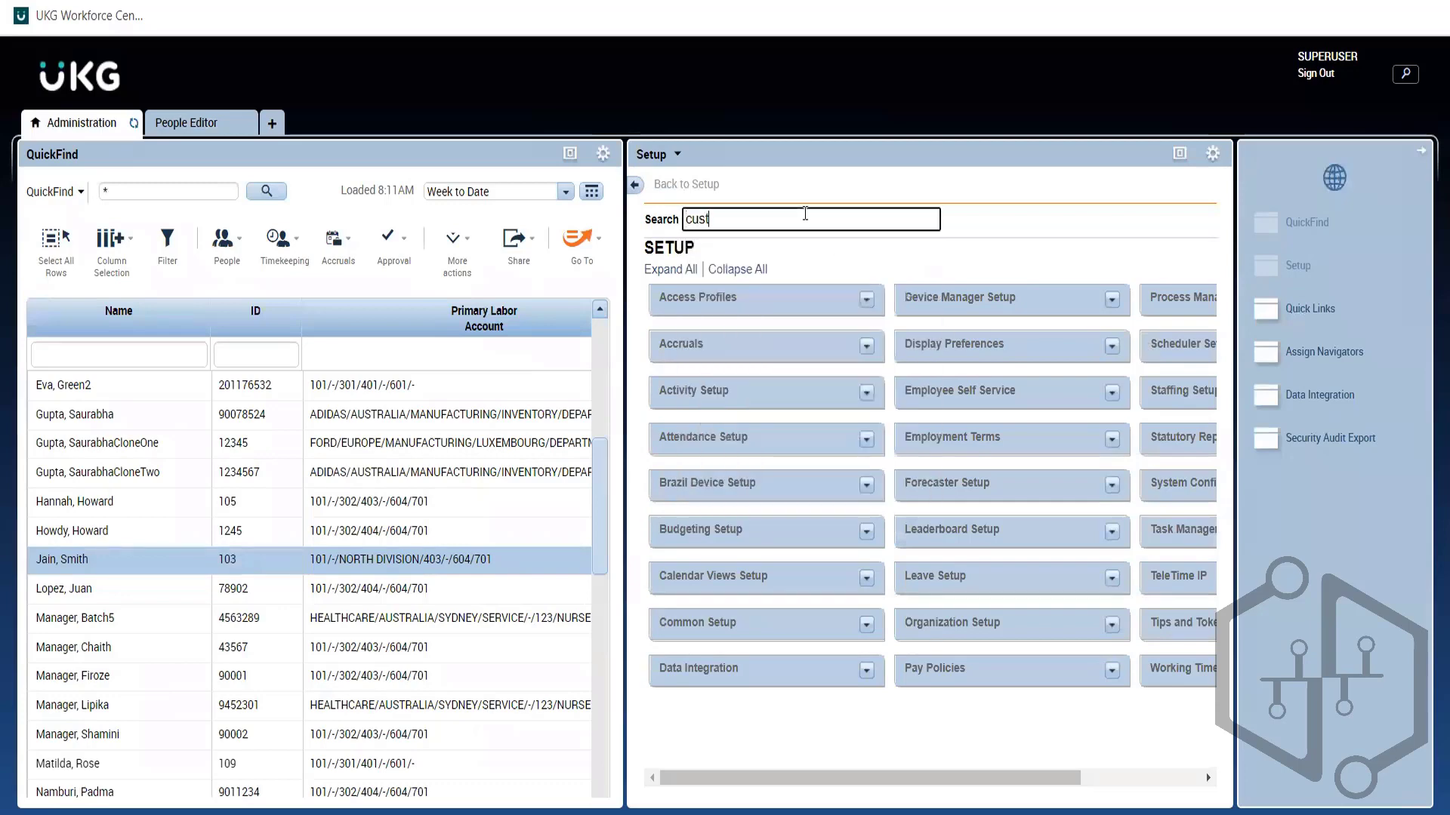
{"action": "type", "text": "om"}
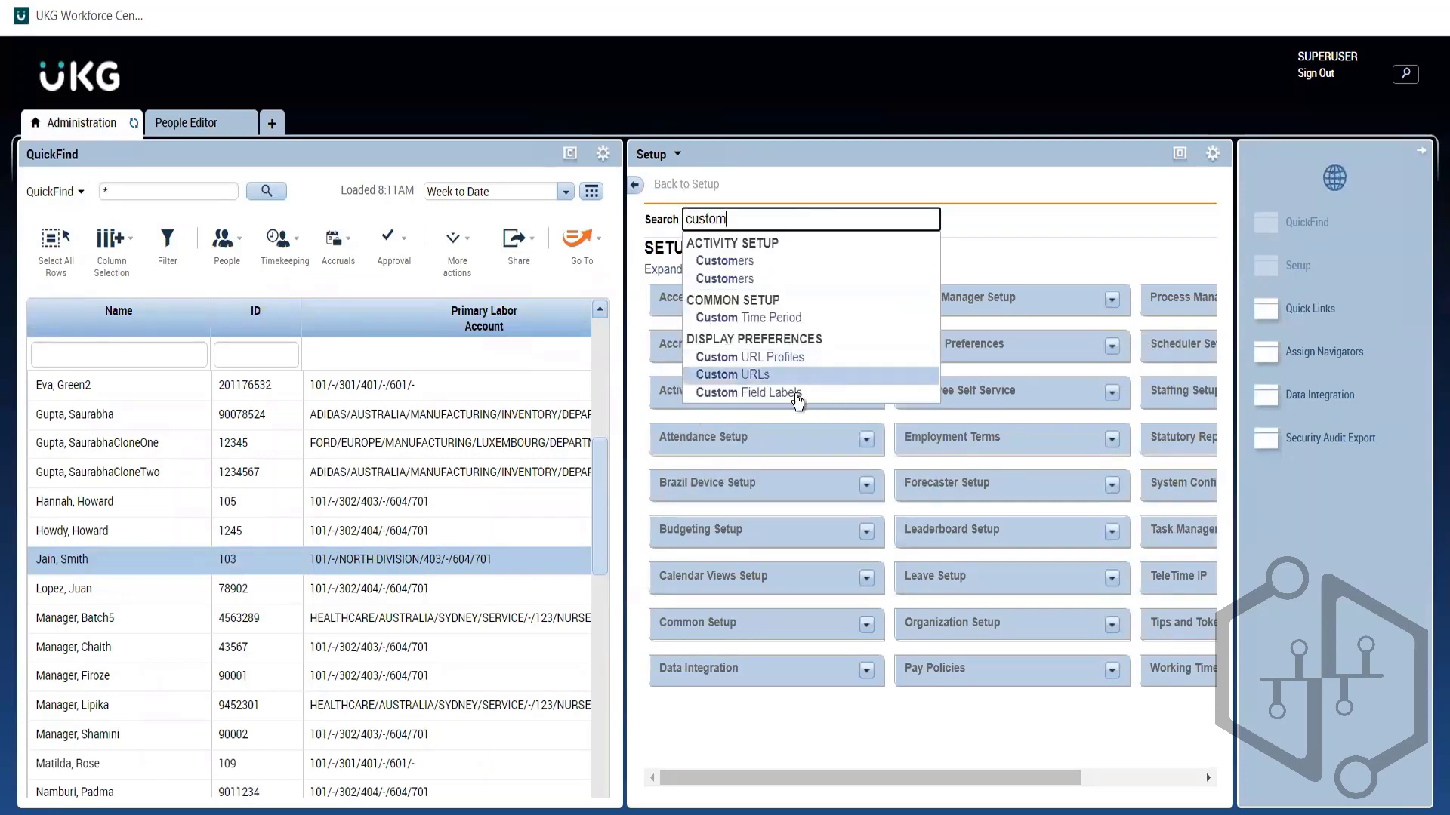
{"action": "left_click", "coordinate": [743, 401]}
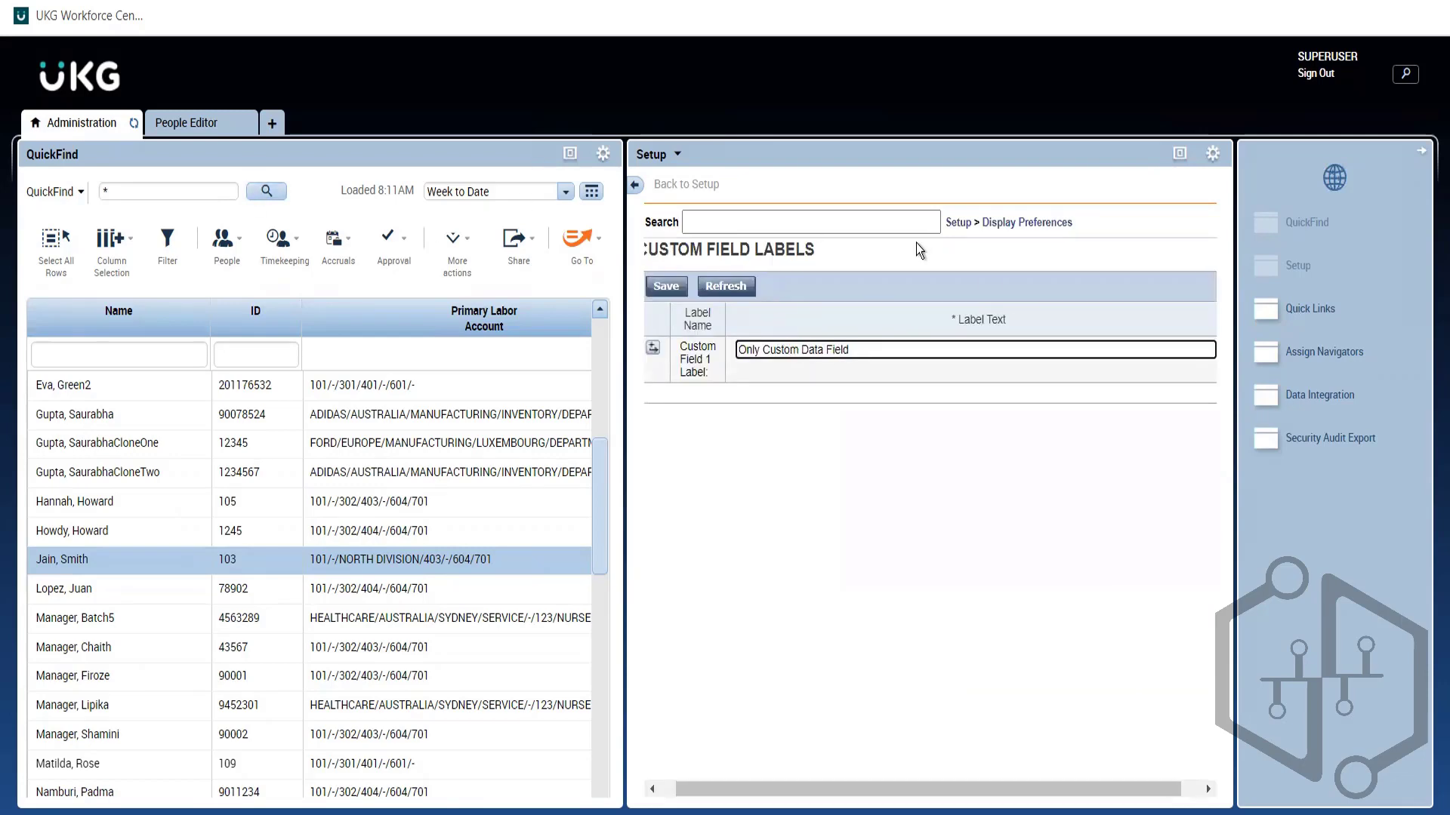
Step: Check the employee's person record and job assignment, then return to Custom Field Labels
{"action": "left_click", "coordinate": [161, 127]}
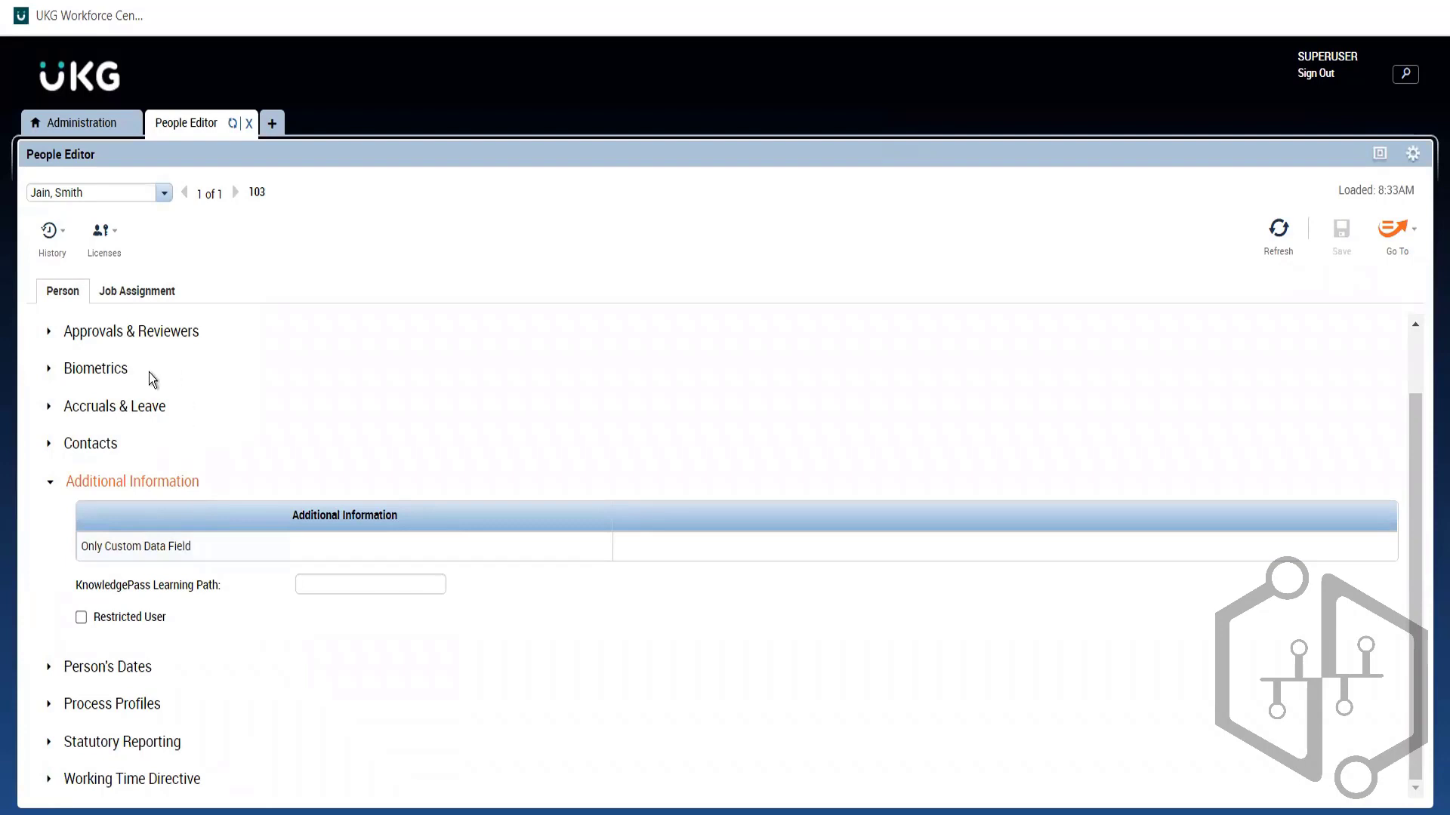
{"action": "left_click", "coordinate": [130, 295]}
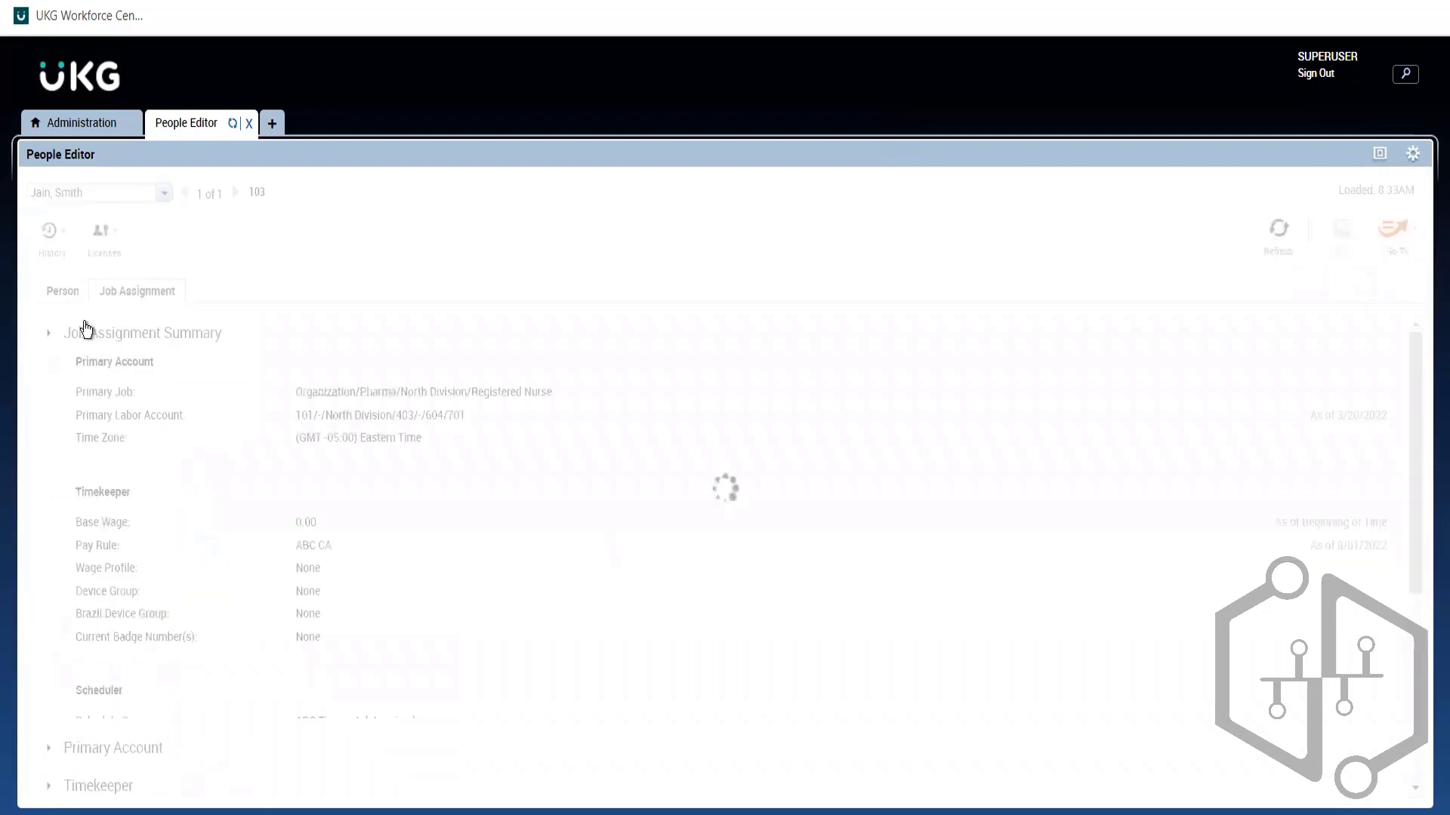
{"action": "left_click", "coordinate": [74, 296]}
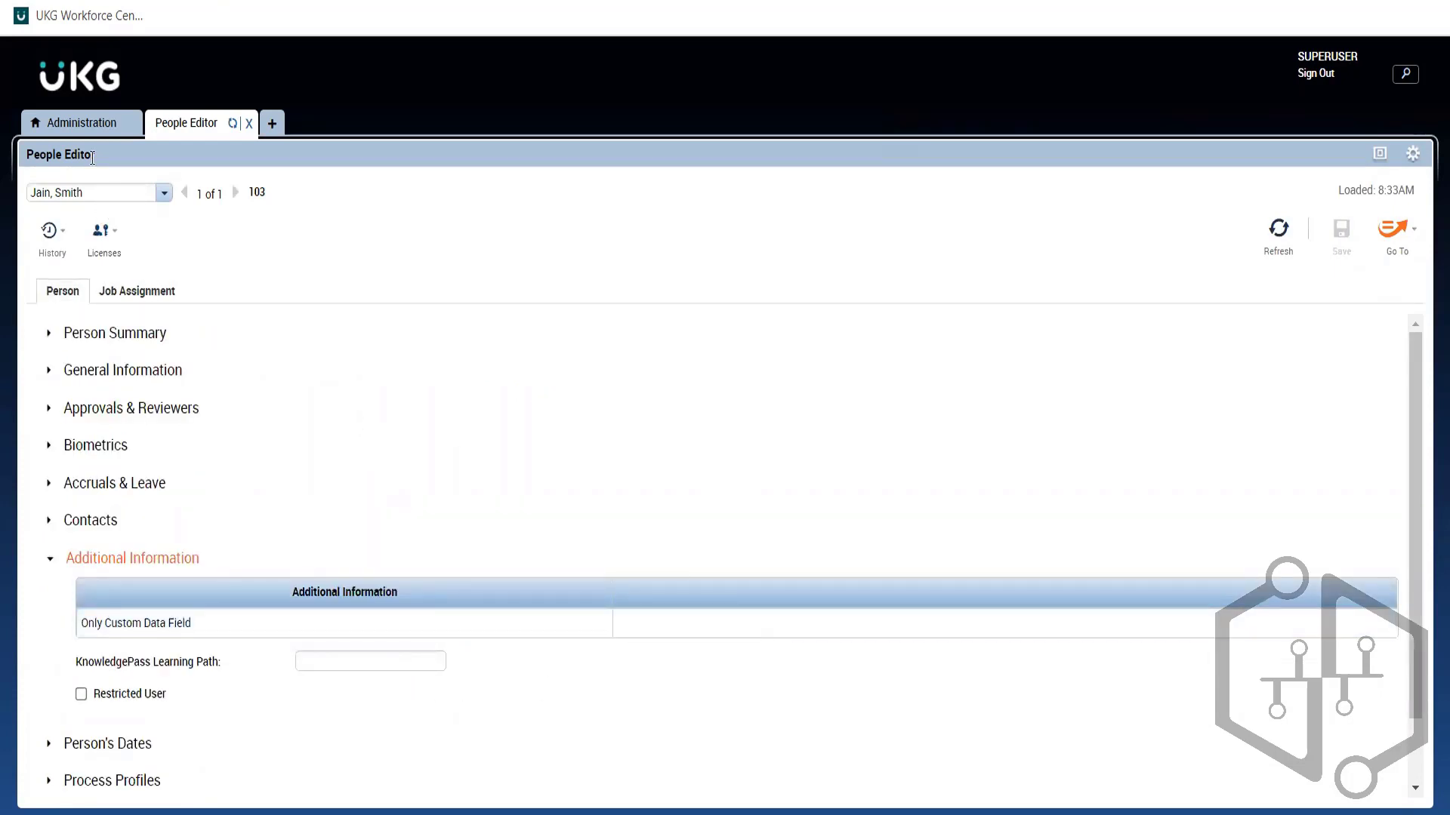
{"action": "left_click", "coordinate": [84, 129]}
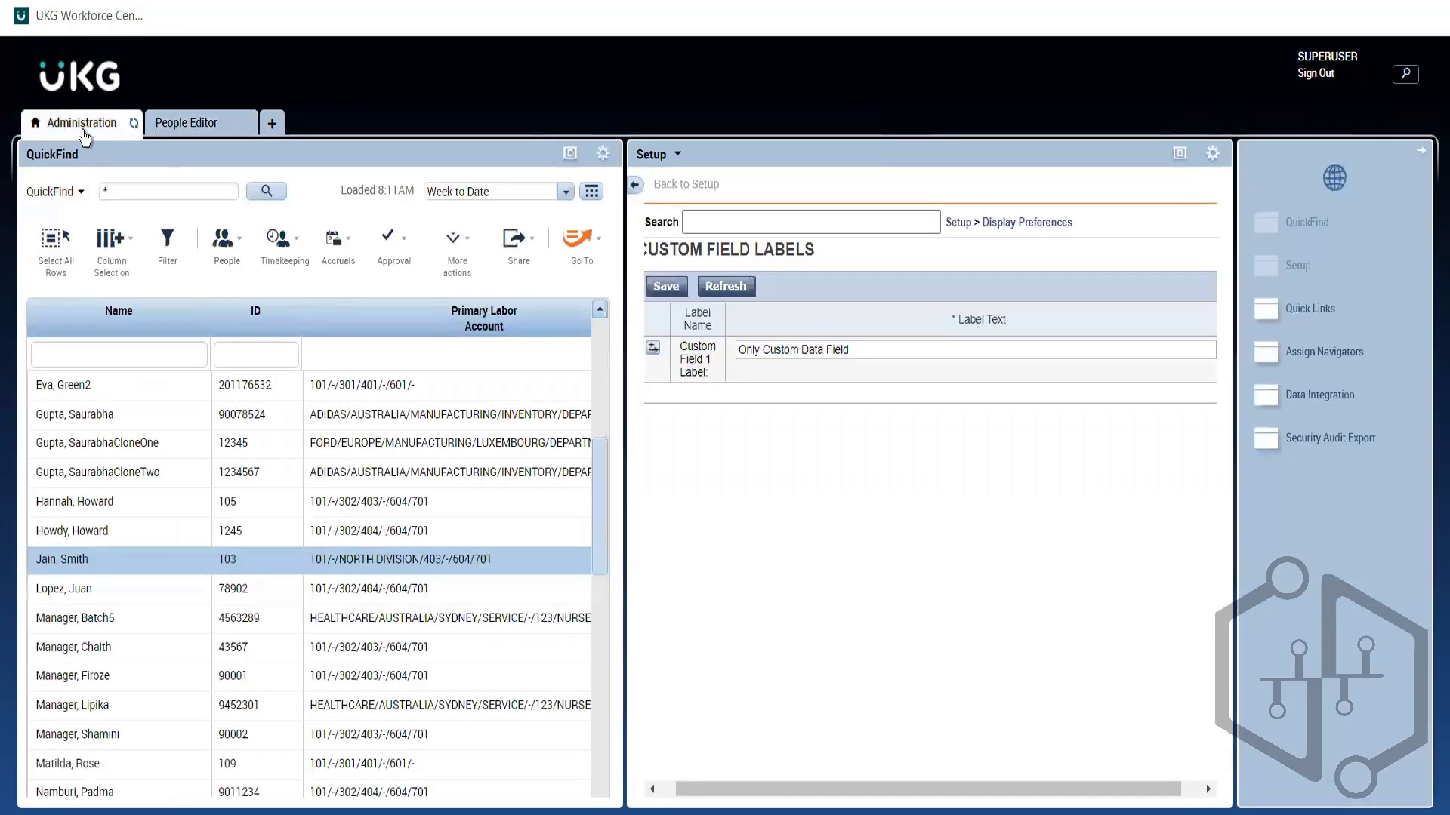
Step: Insert Custom Field 2 labelled 'Weekly or Hourly' below Custom Field 1 and save
{"action": "left_click", "coordinate": [653, 348]}
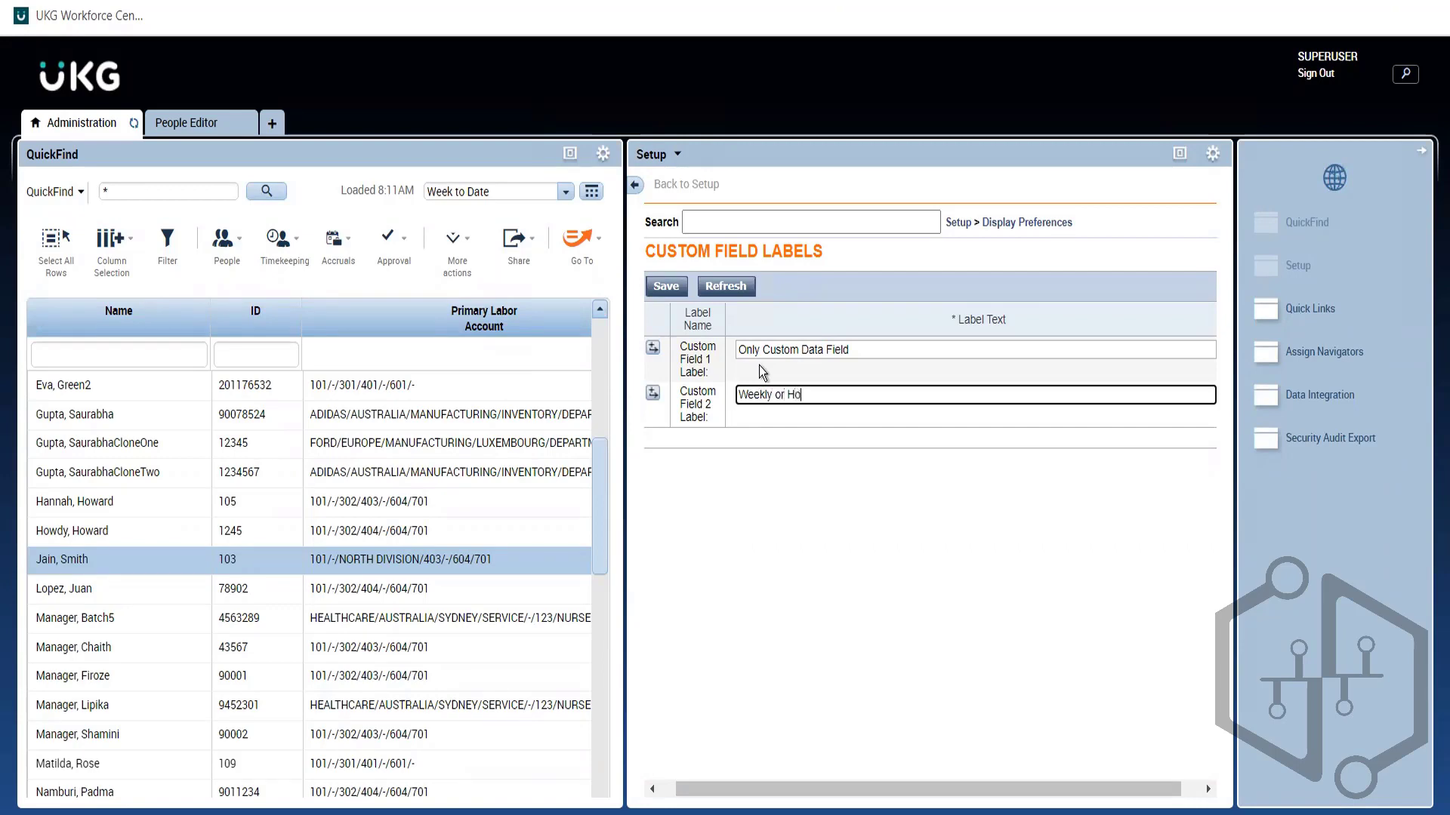
{"action": "type", "text": "ly"}
{"action": "key", "text": "Left"}
{"action": "key", "text": "Left"}
{"action": "type", "text": "u"}
{"action": "left_click", "coordinate": [796, 441]}
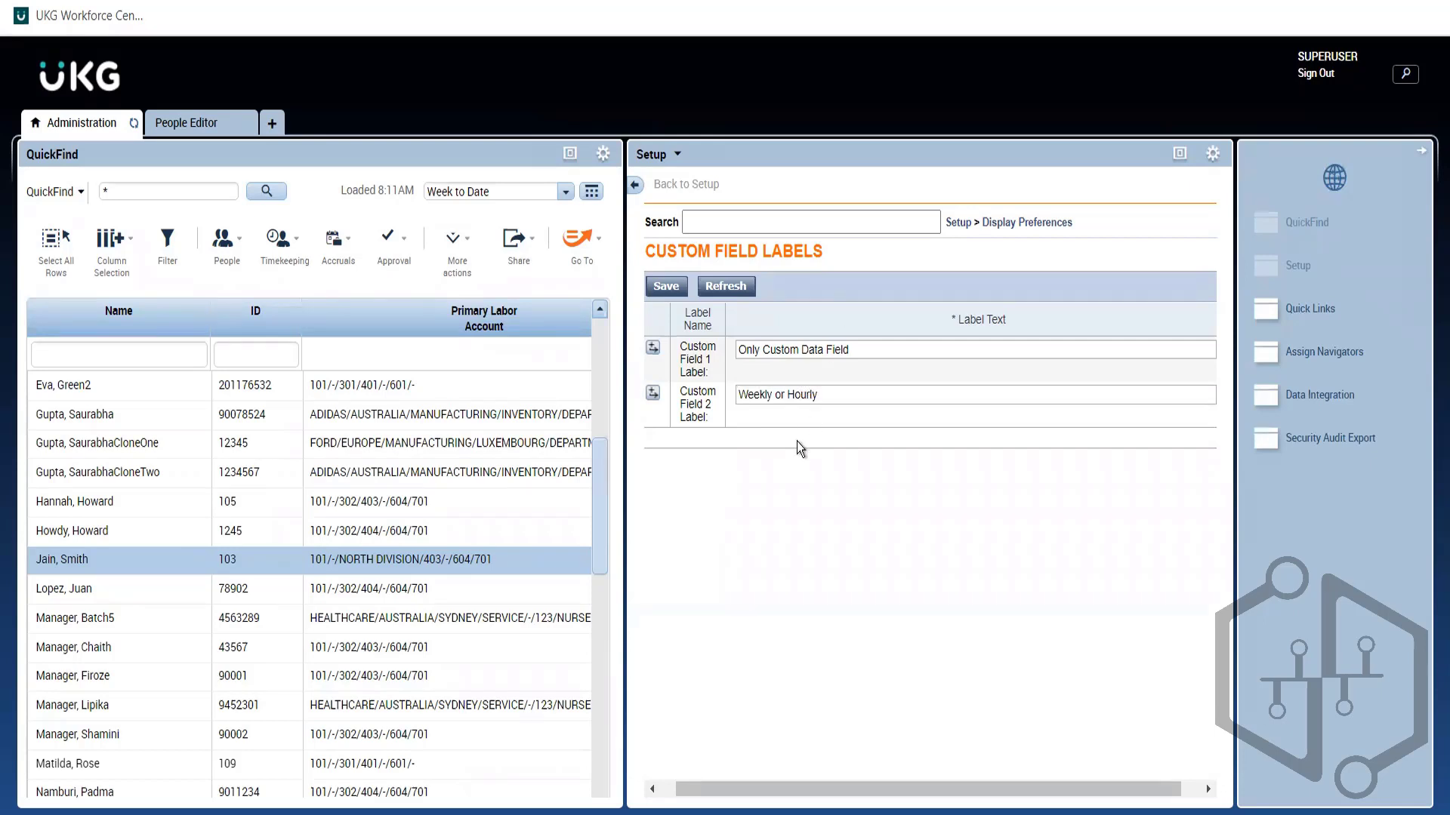
{"action": "left_click", "coordinate": [664, 286]}
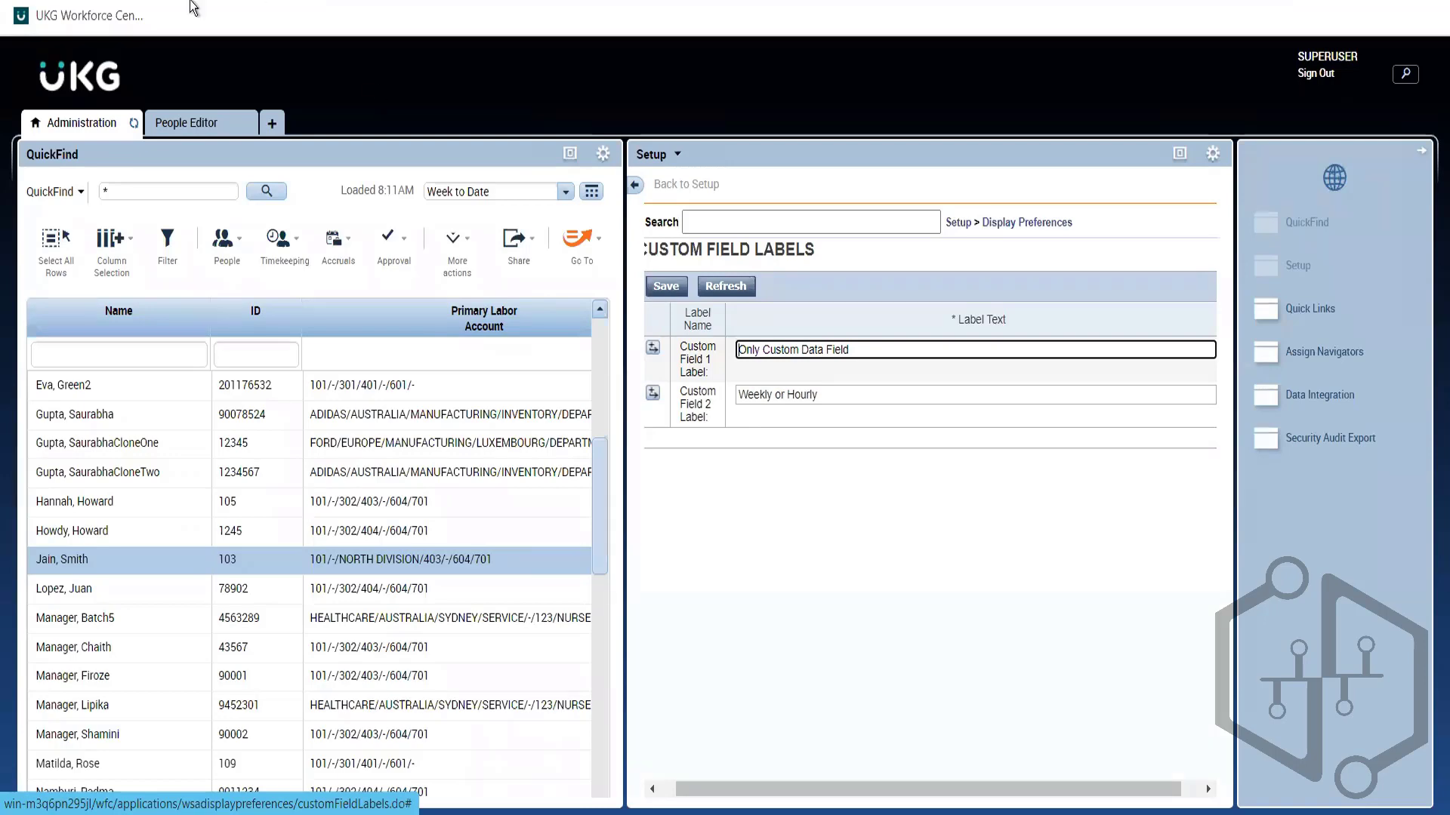
{"action": "left_click", "coordinate": [194, 129]}
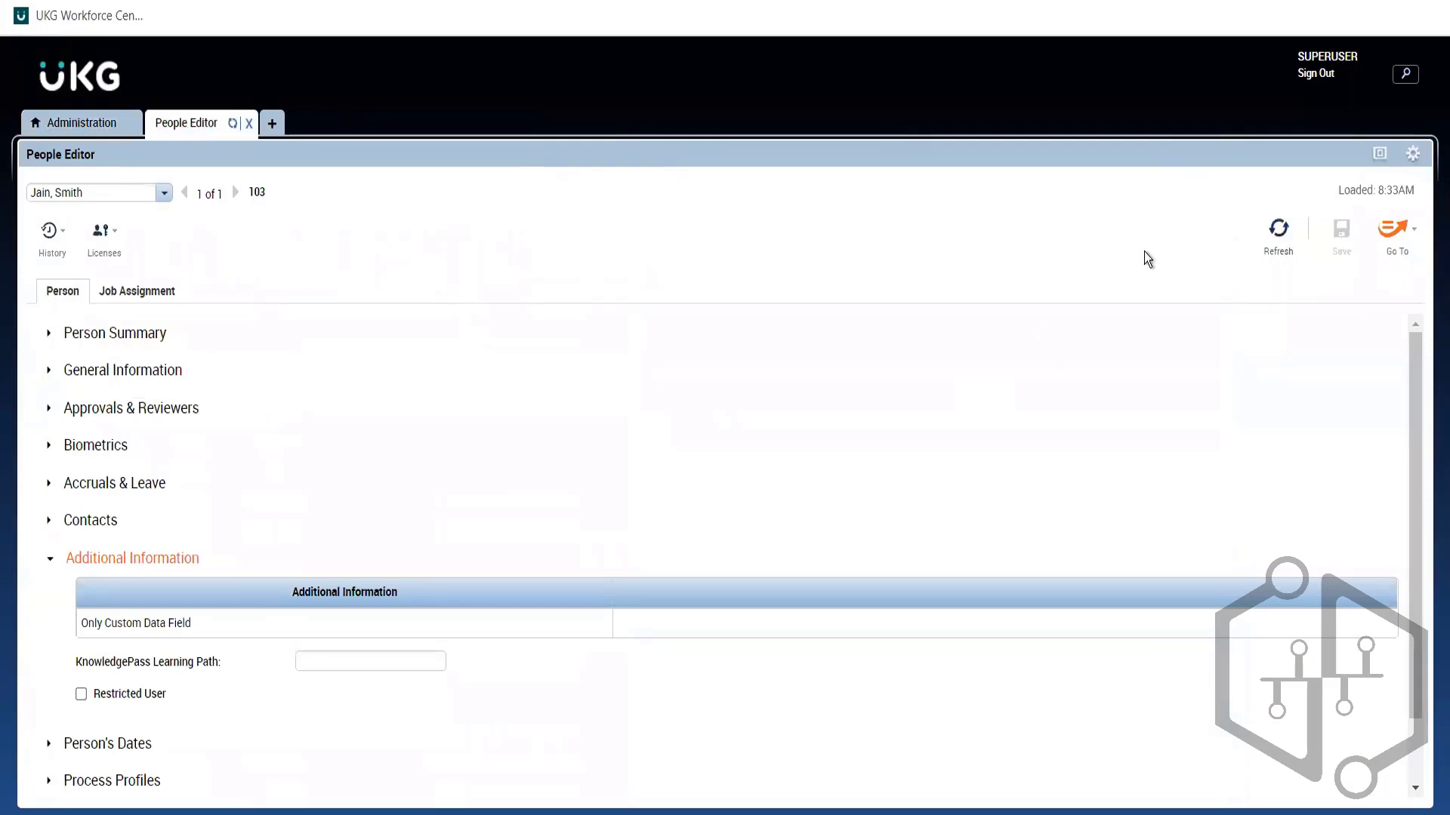
{"action": "left_click", "coordinate": [1272, 238]}
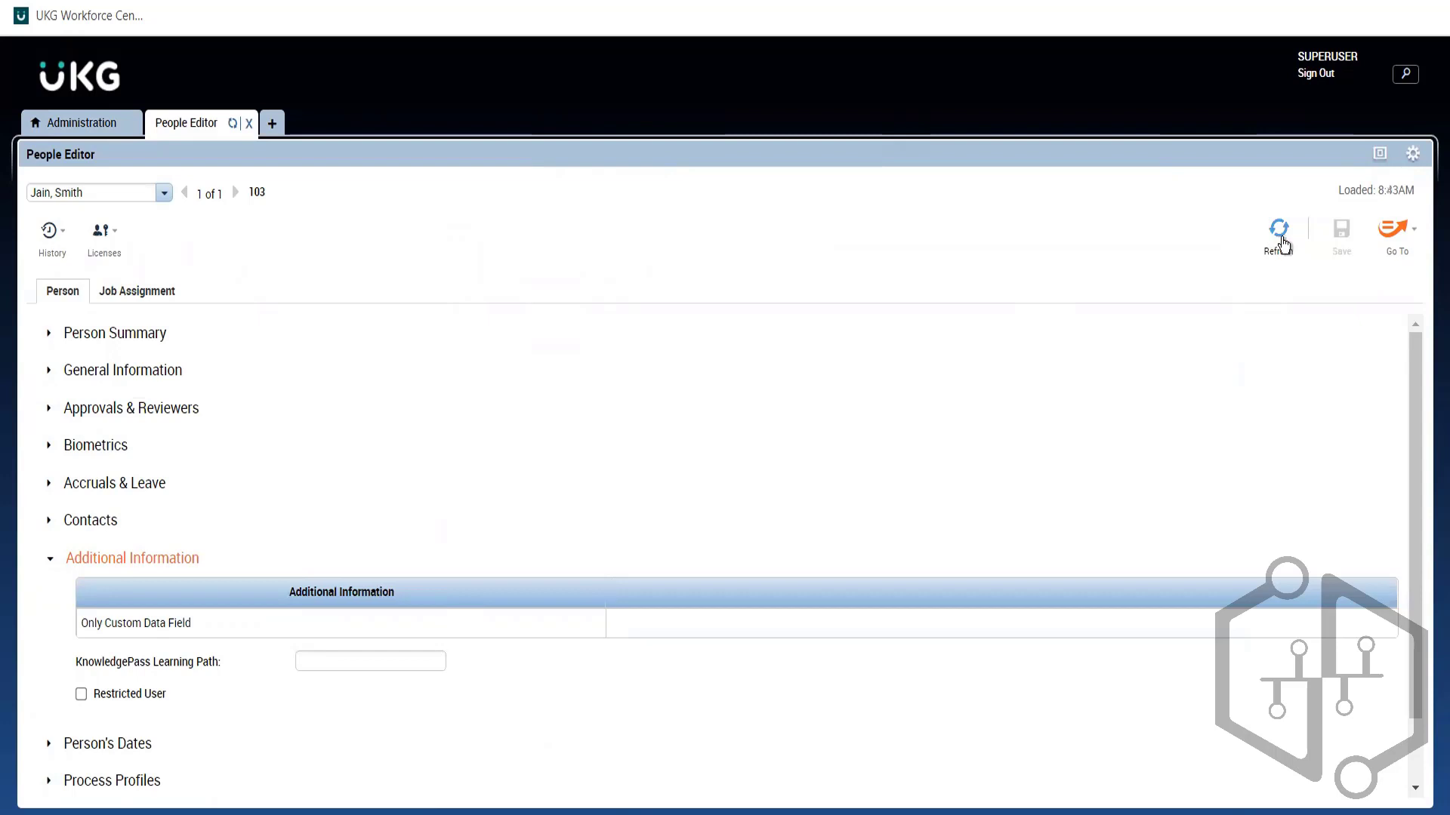
{"action": "left_click", "coordinate": [248, 130]}
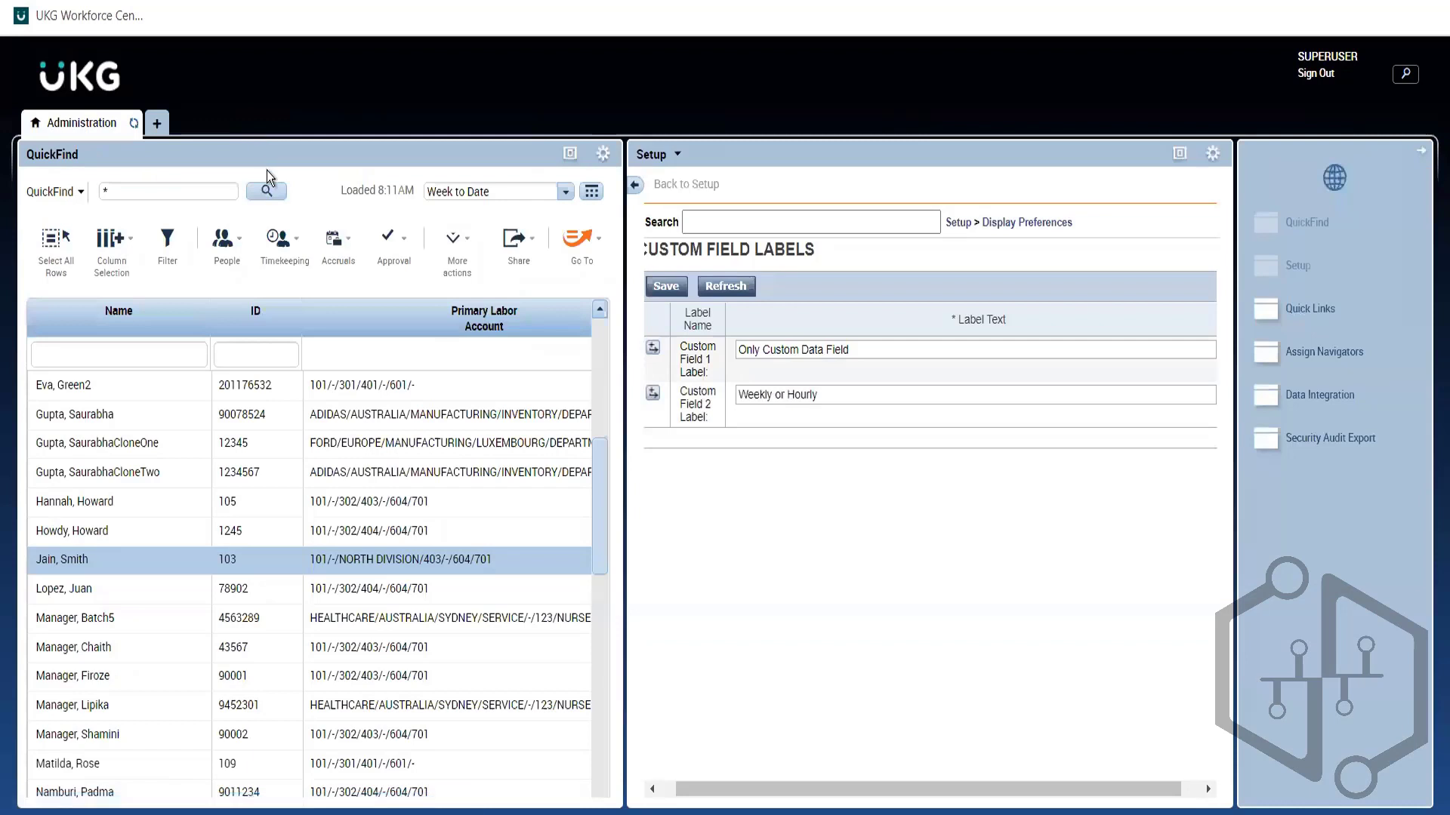
{"action": "left_click", "coordinate": [666, 287]}
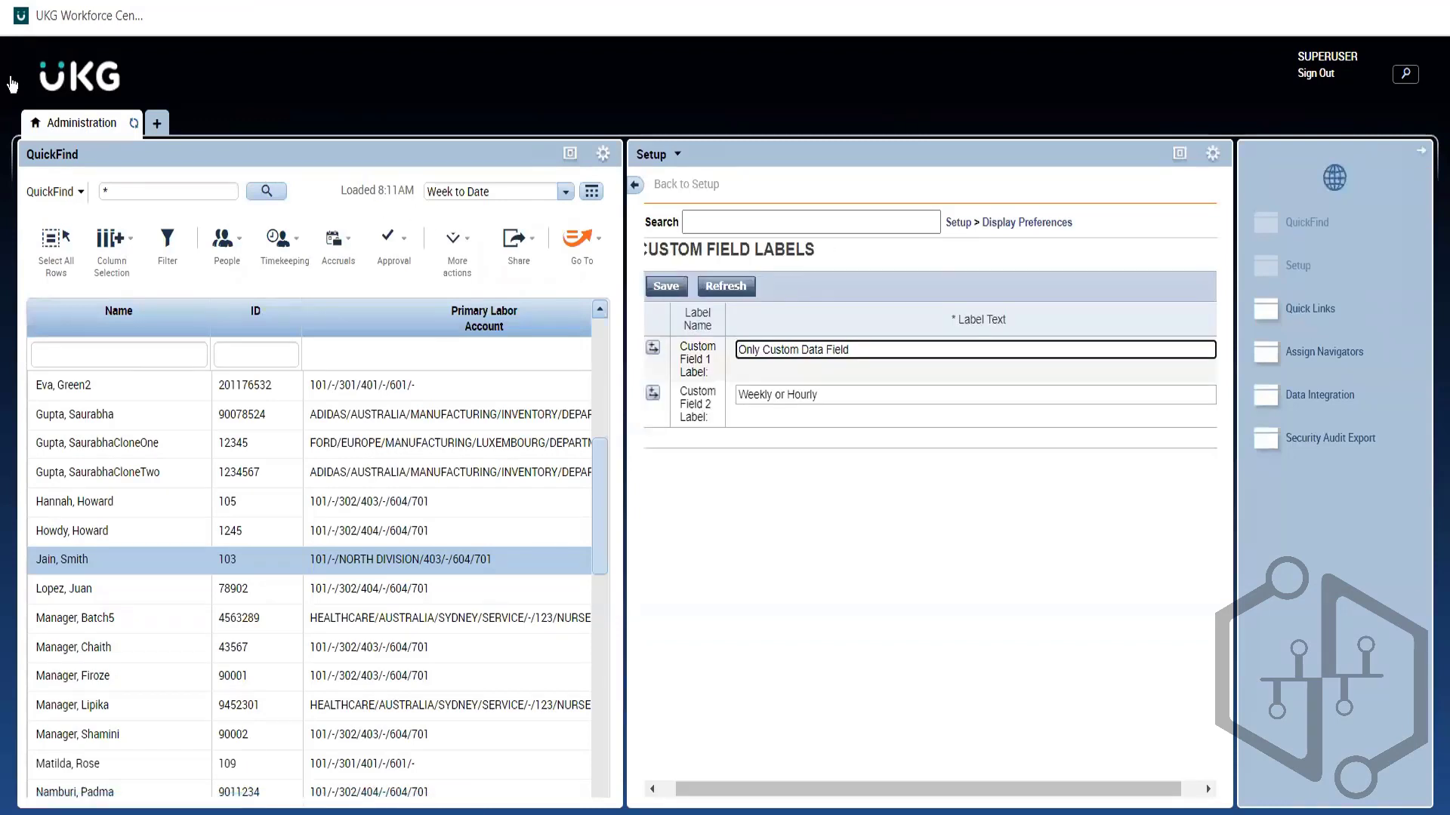
{"action": "left_click", "coordinate": [225, 243]}
{"action": "left_click", "coordinate": [250, 343]}
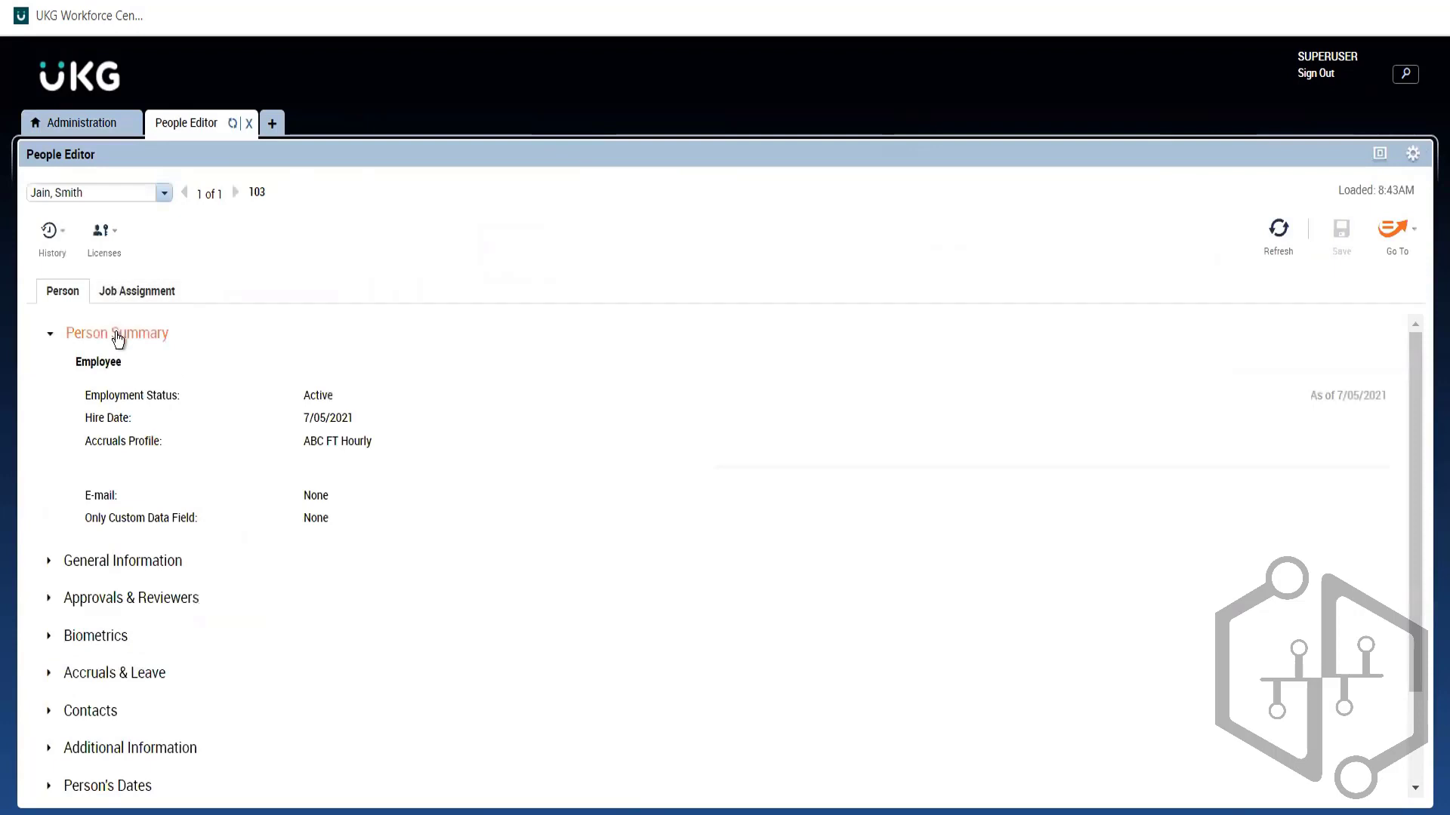
{"action": "left_click", "coordinate": [113, 334]}
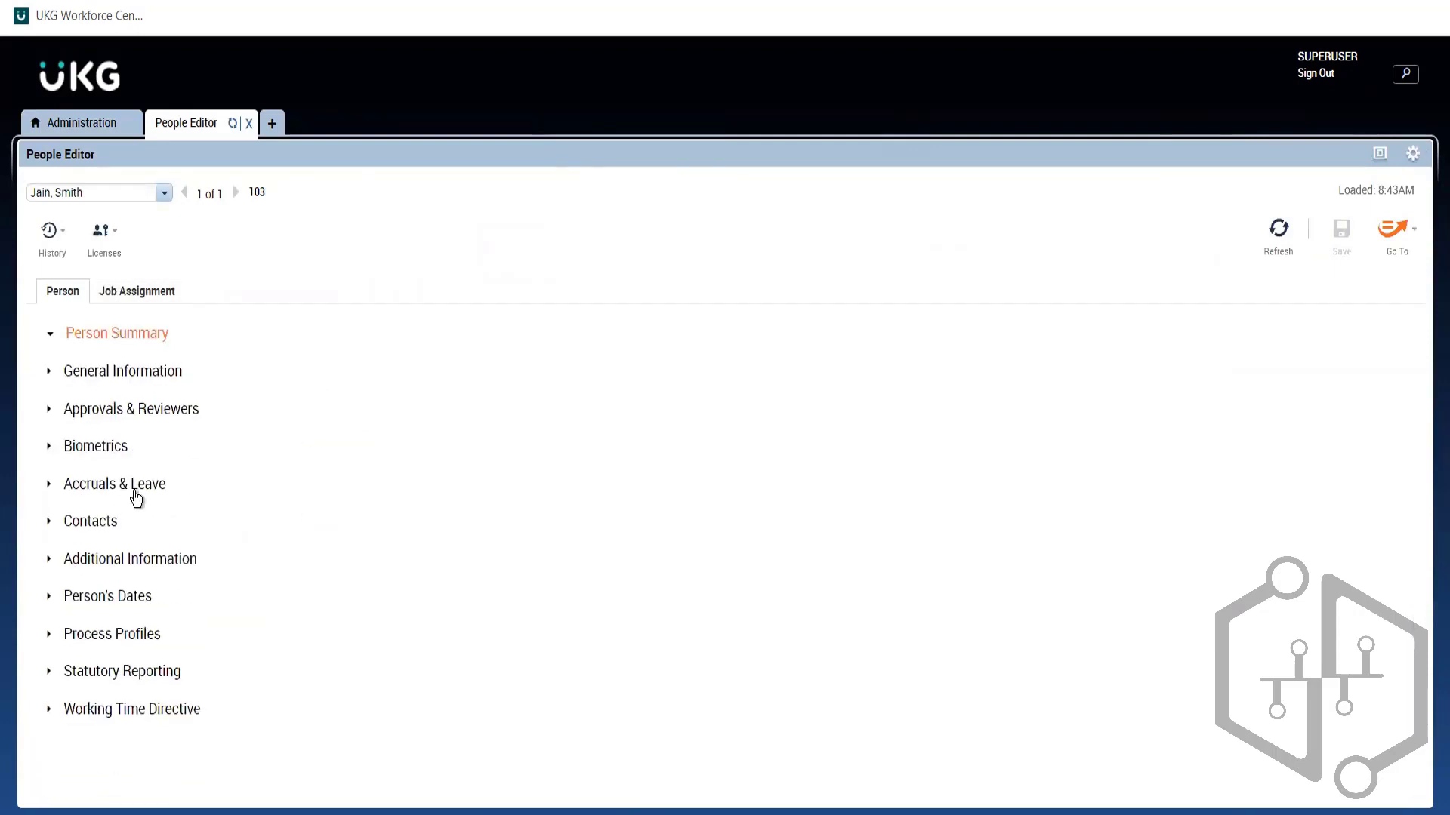
{"action": "left_click", "coordinate": [127, 559]}
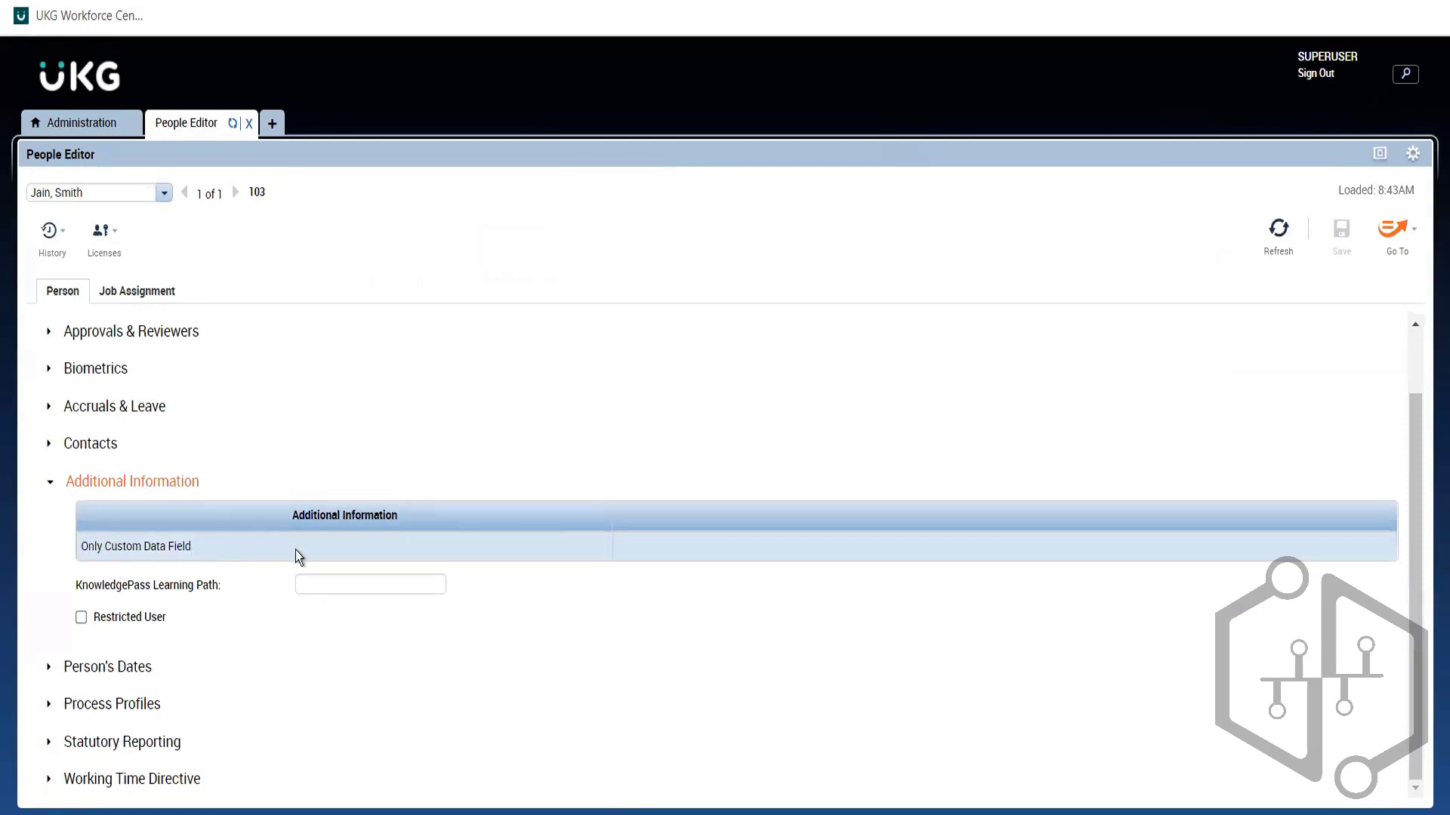
{"action": "double_click", "coordinate": [1282, 252]}
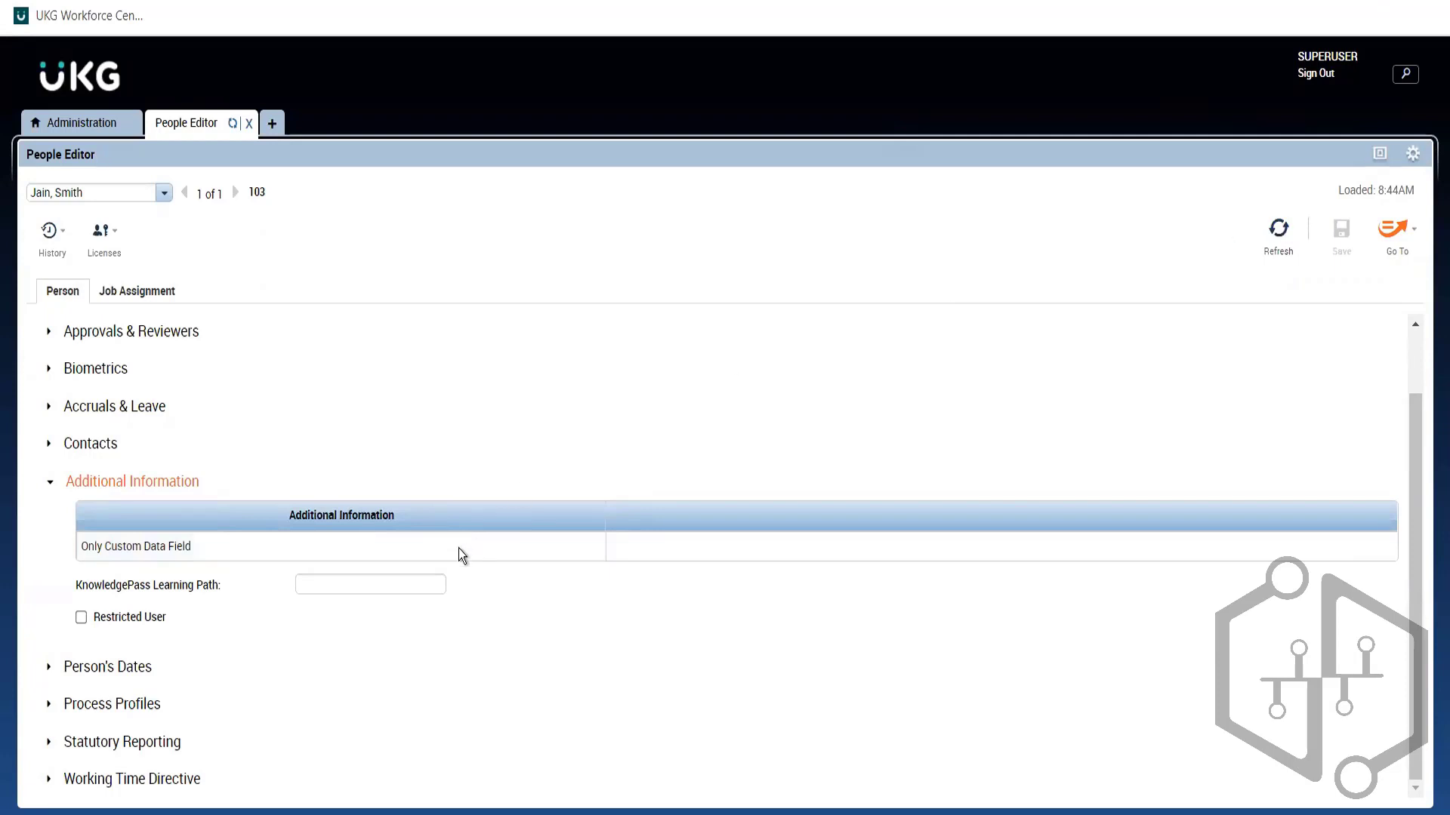
{"action": "left_click", "coordinate": [98, 127]}
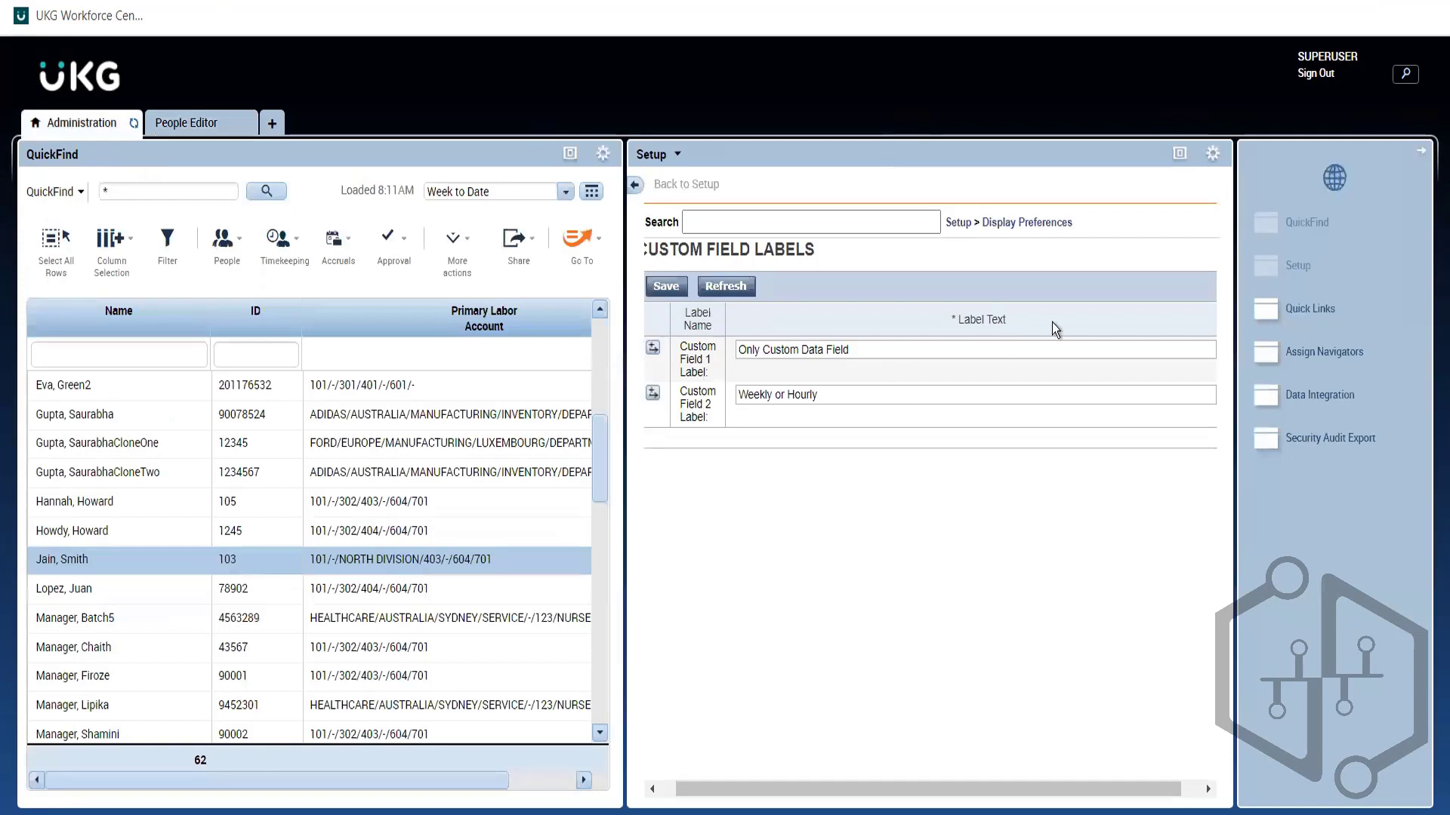
Step: Save and refresh the Custom Field Labels, then go back to the People Editor
{"action": "left_click", "coordinate": [667, 287]}
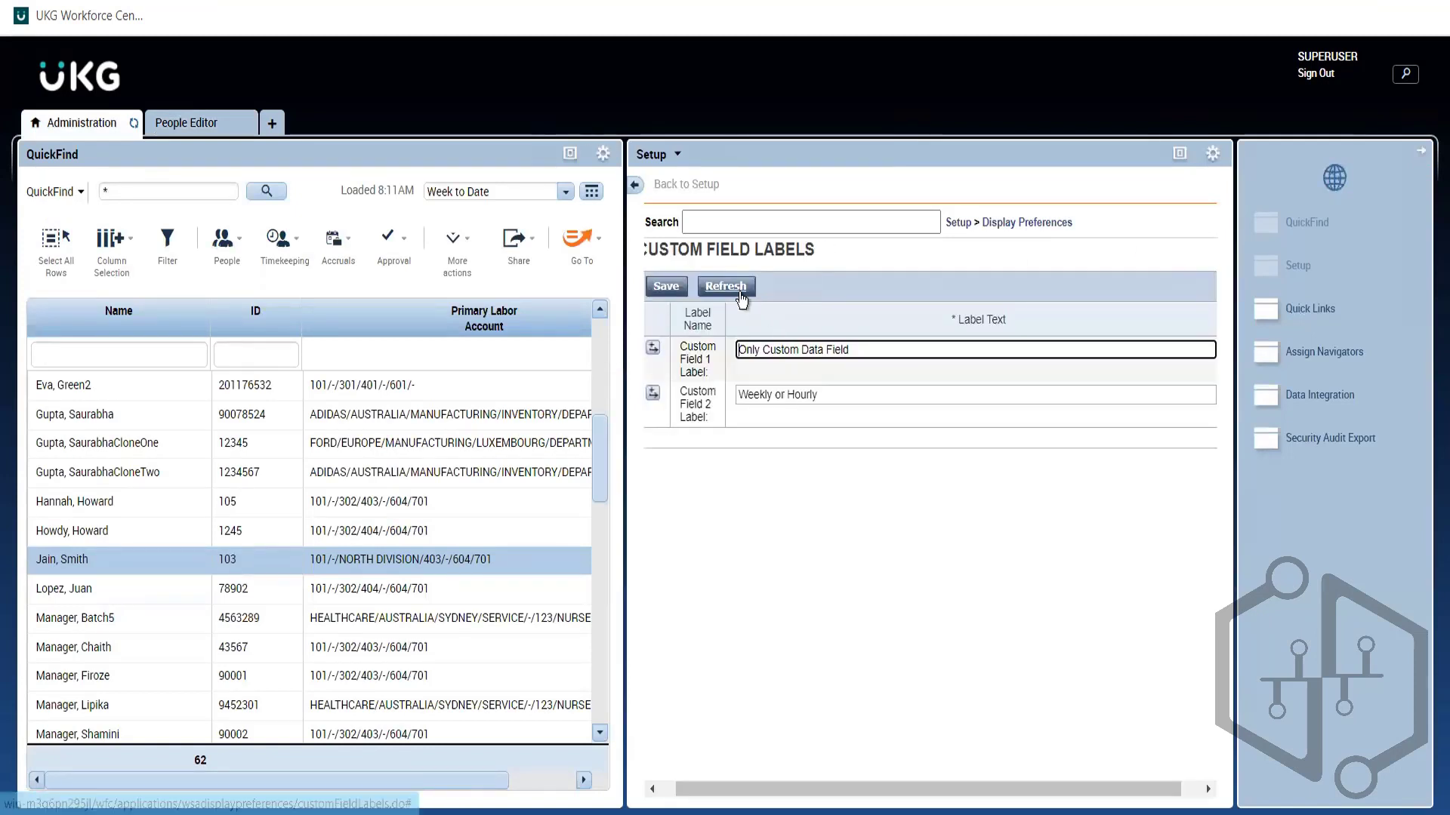
{"action": "left_click", "coordinate": [736, 288]}
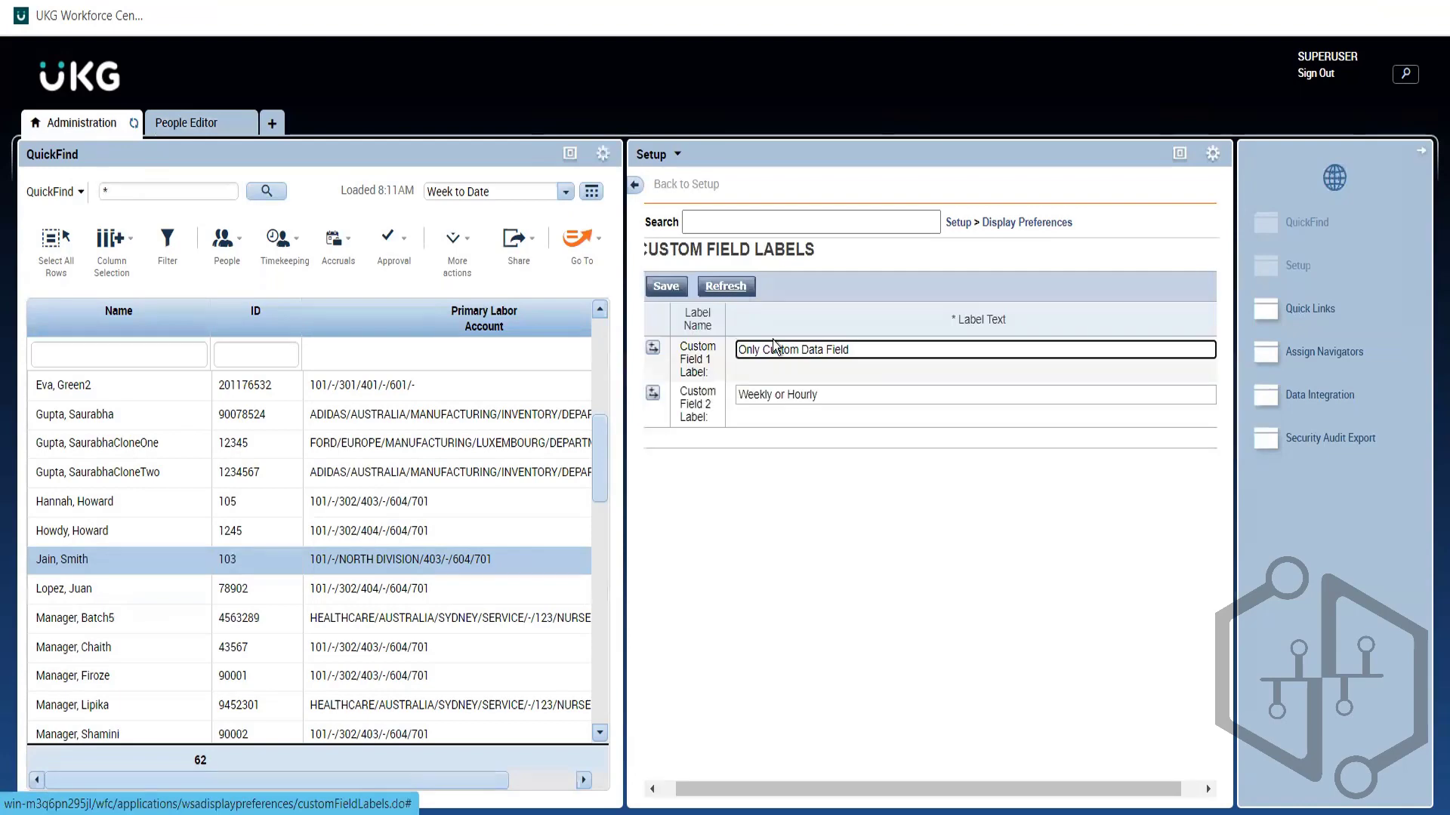
{"action": "left_click", "coordinate": [741, 287]}
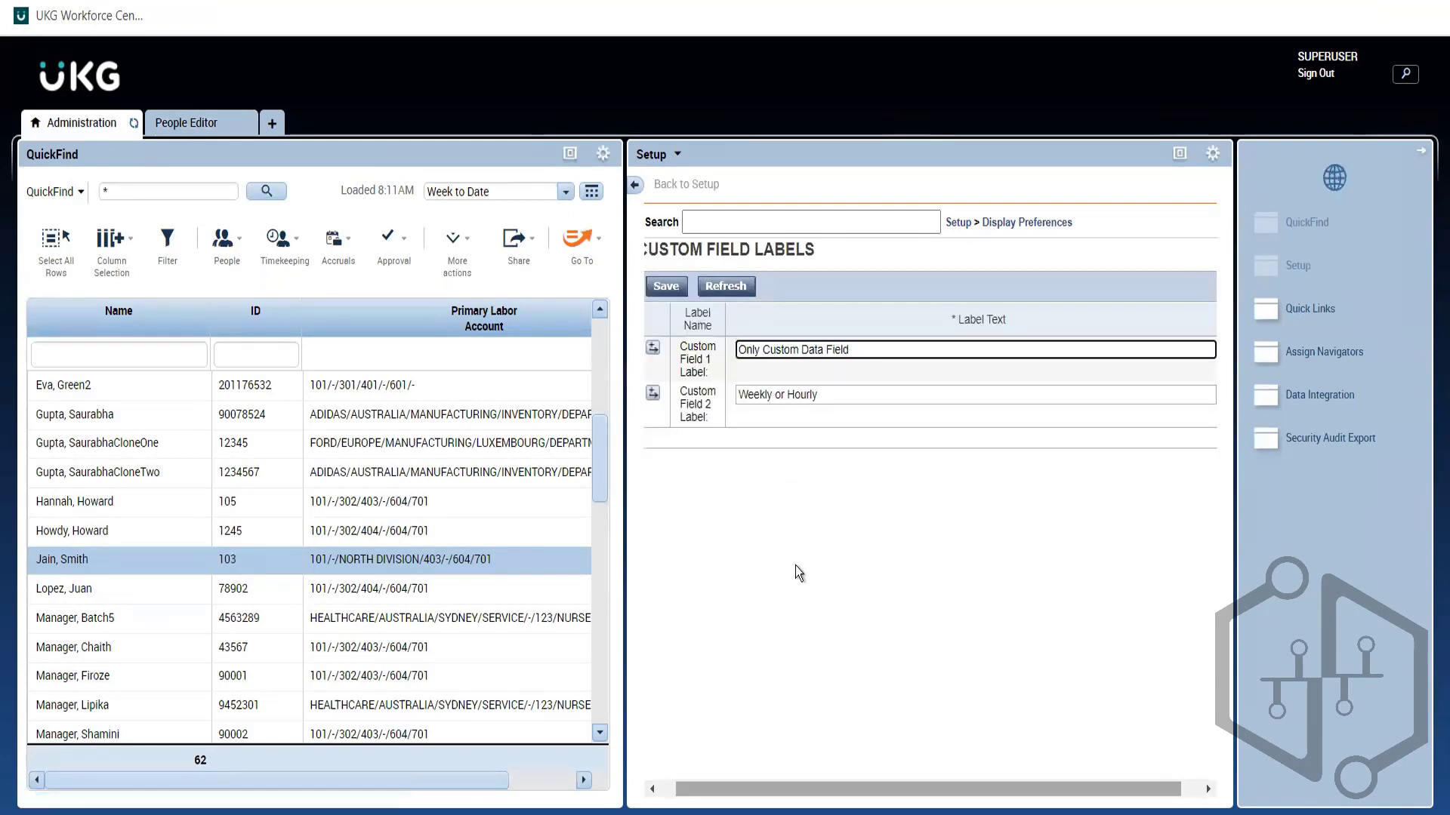
{"action": "left_click_drag", "start_coordinate": [1019, 789], "coordinate": [1052, 785]}
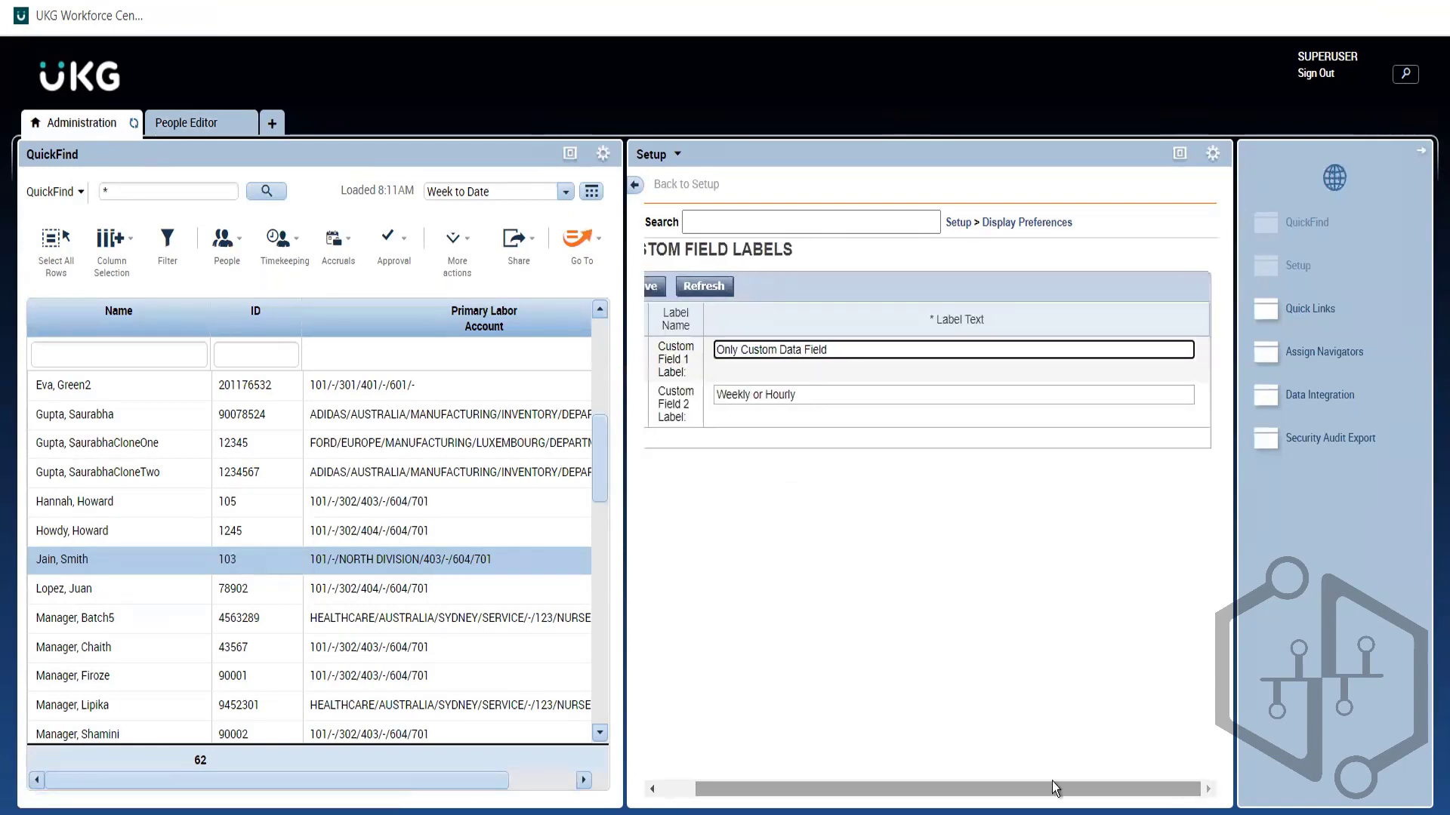
{"action": "left_click", "coordinate": [176, 127]}
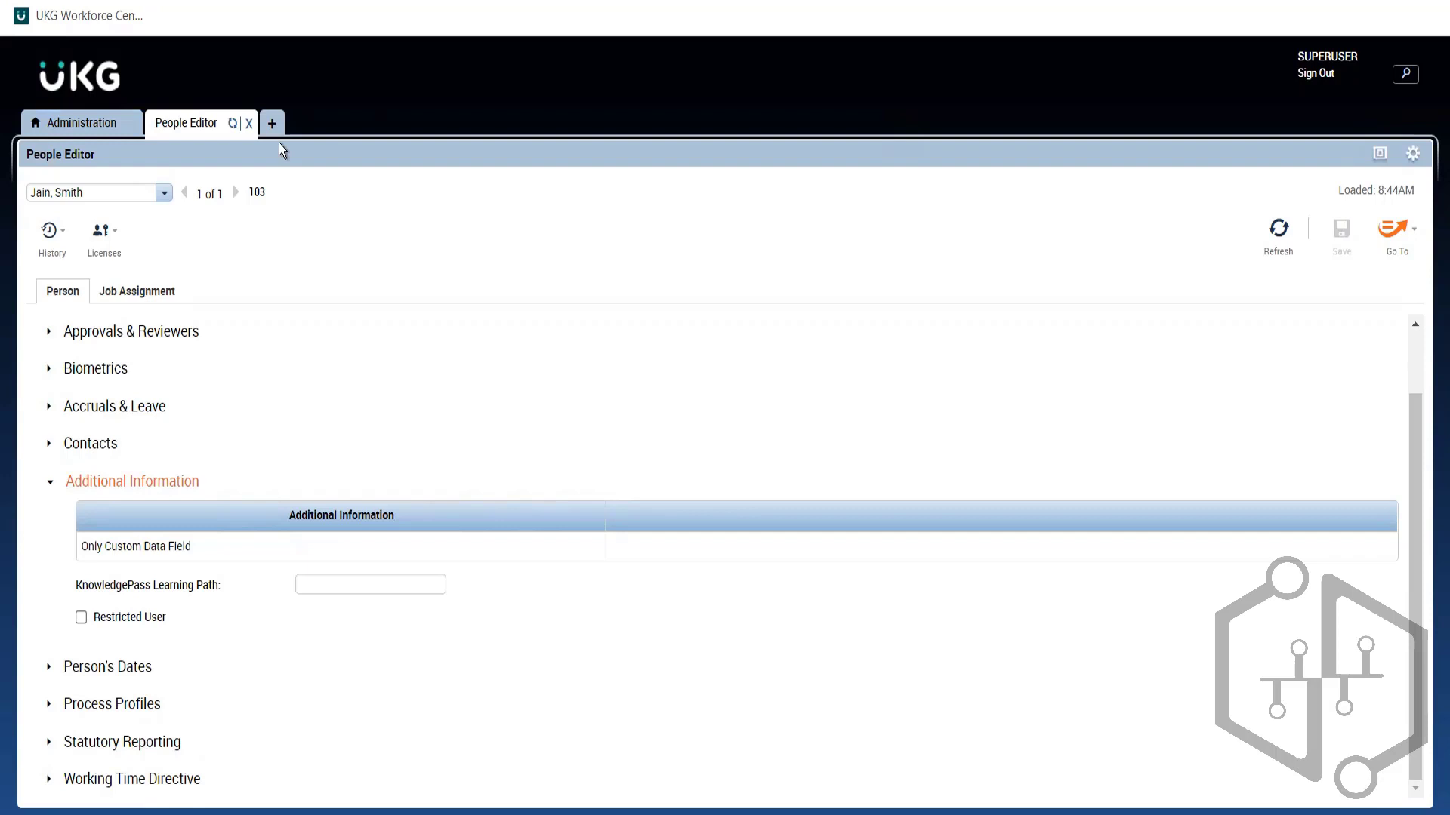
Step: Select an employee in QuickFind, then expand General Information in the open person record
{"action": "left_click", "coordinate": [83, 128]}
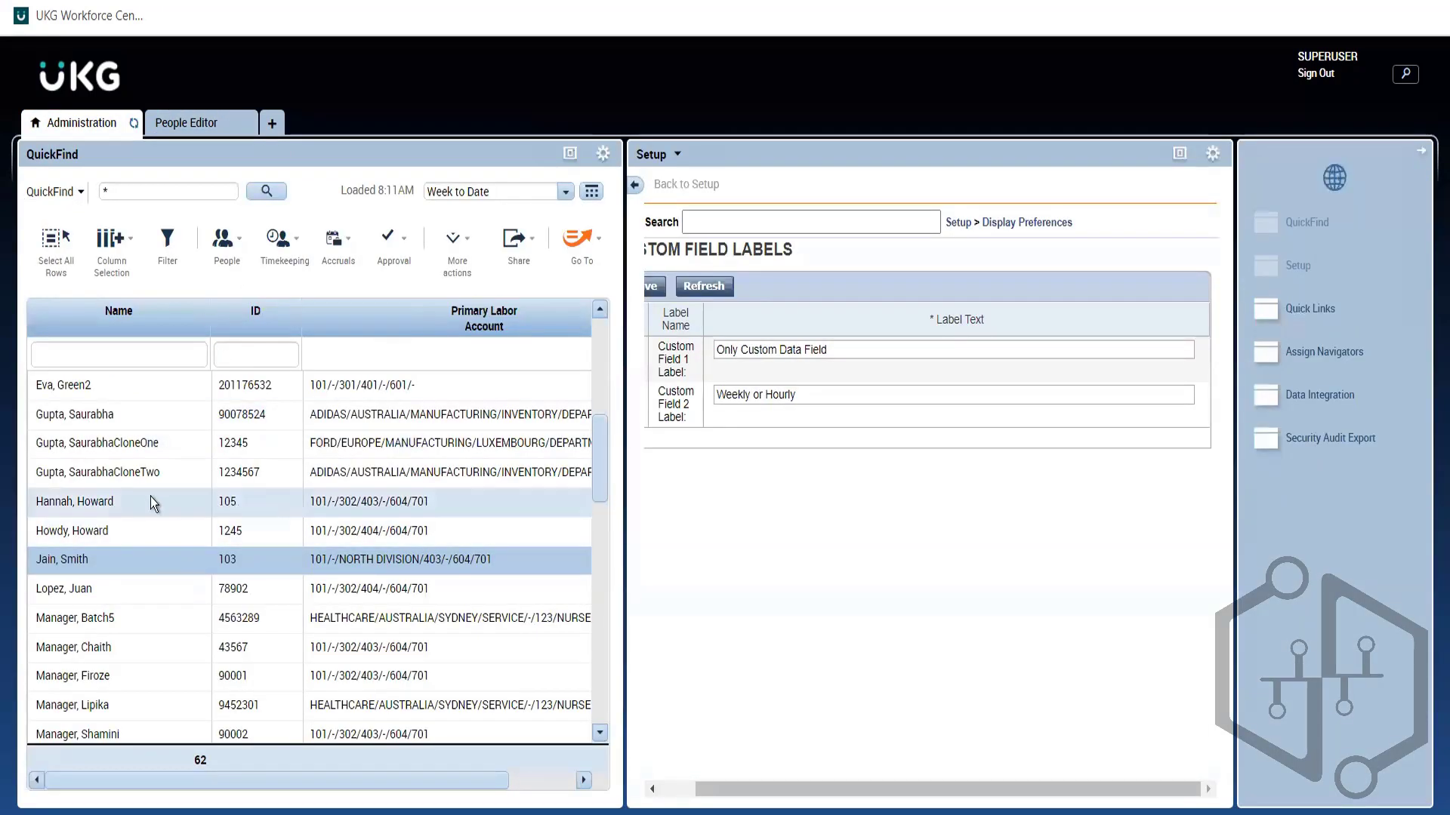
{"action": "left_click", "coordinate": [101, 532]}
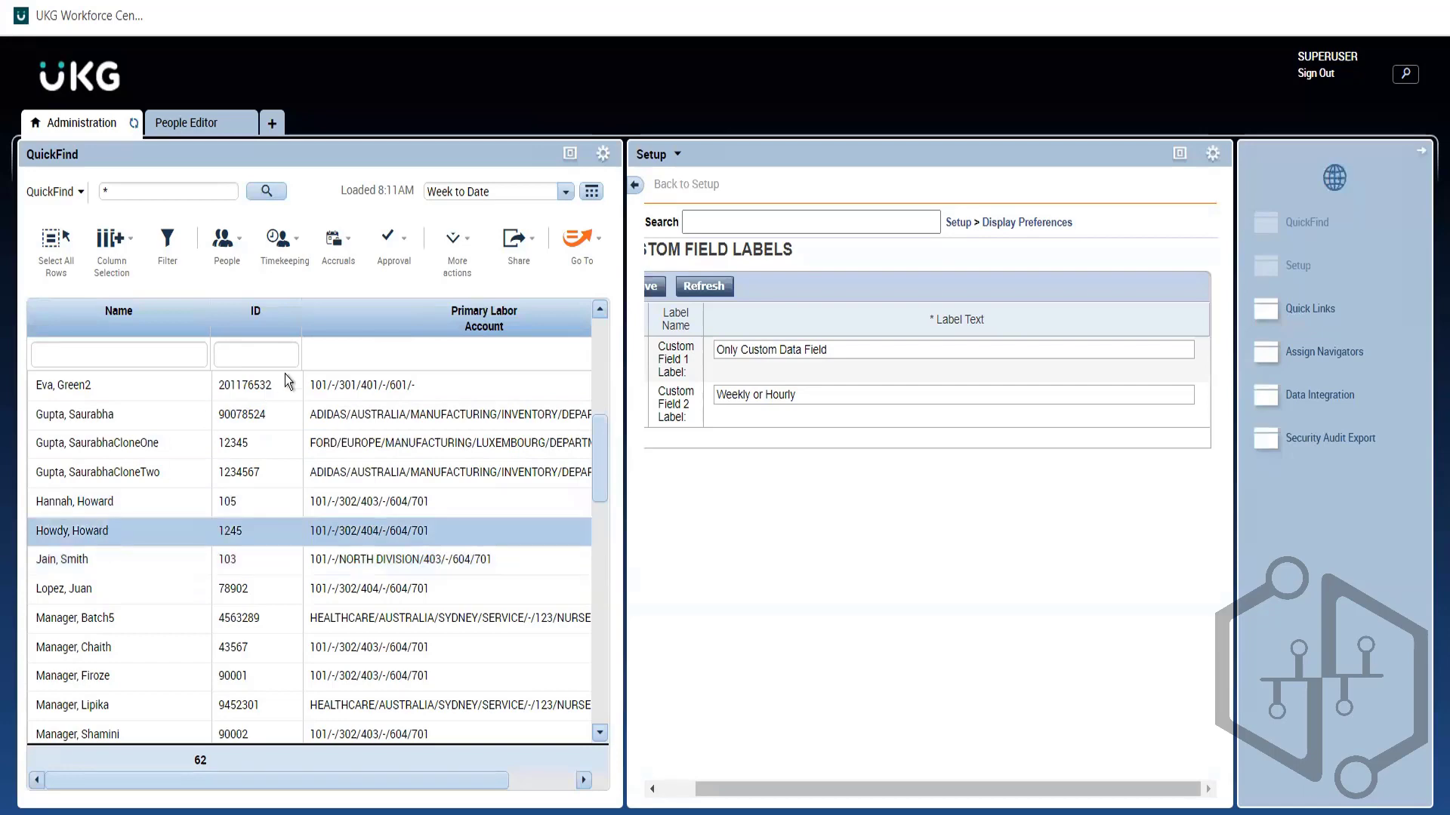
{"action": "left_click", "coordinate": [227, 242]}
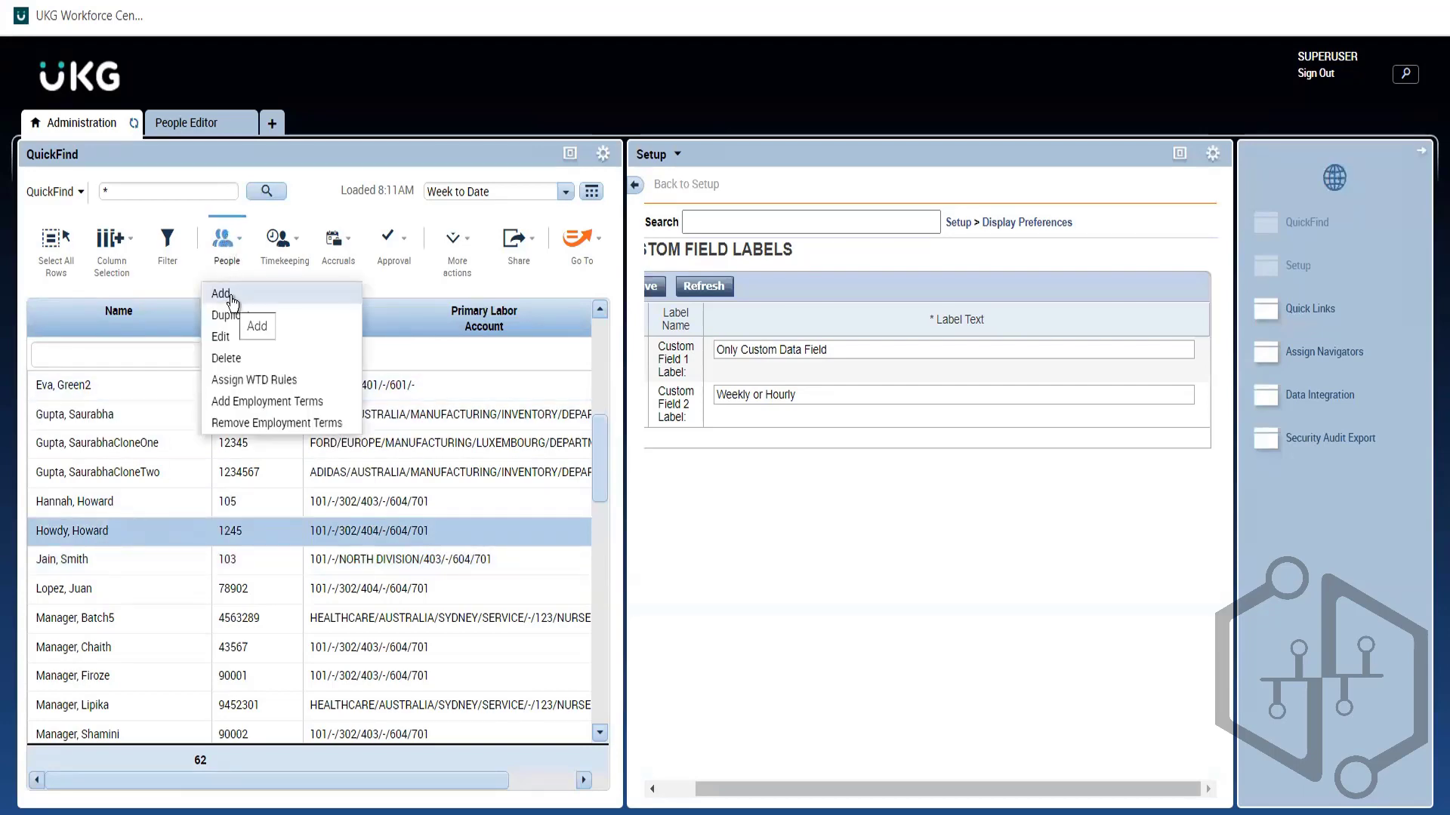
{"action": "left_click", "coordinate": [204, 132]}
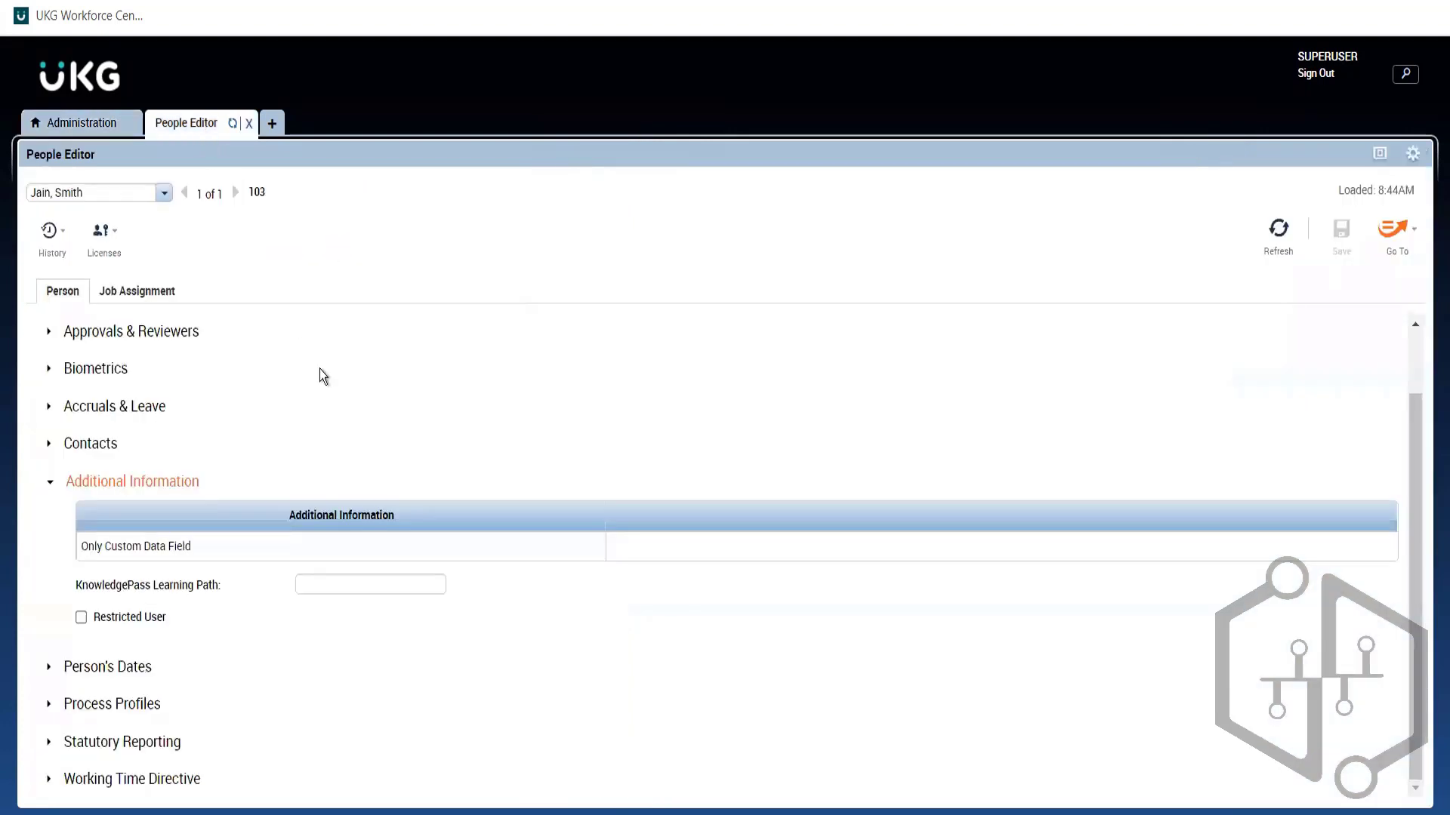
{"action": "left_click", "coordinate": [155, 483]}
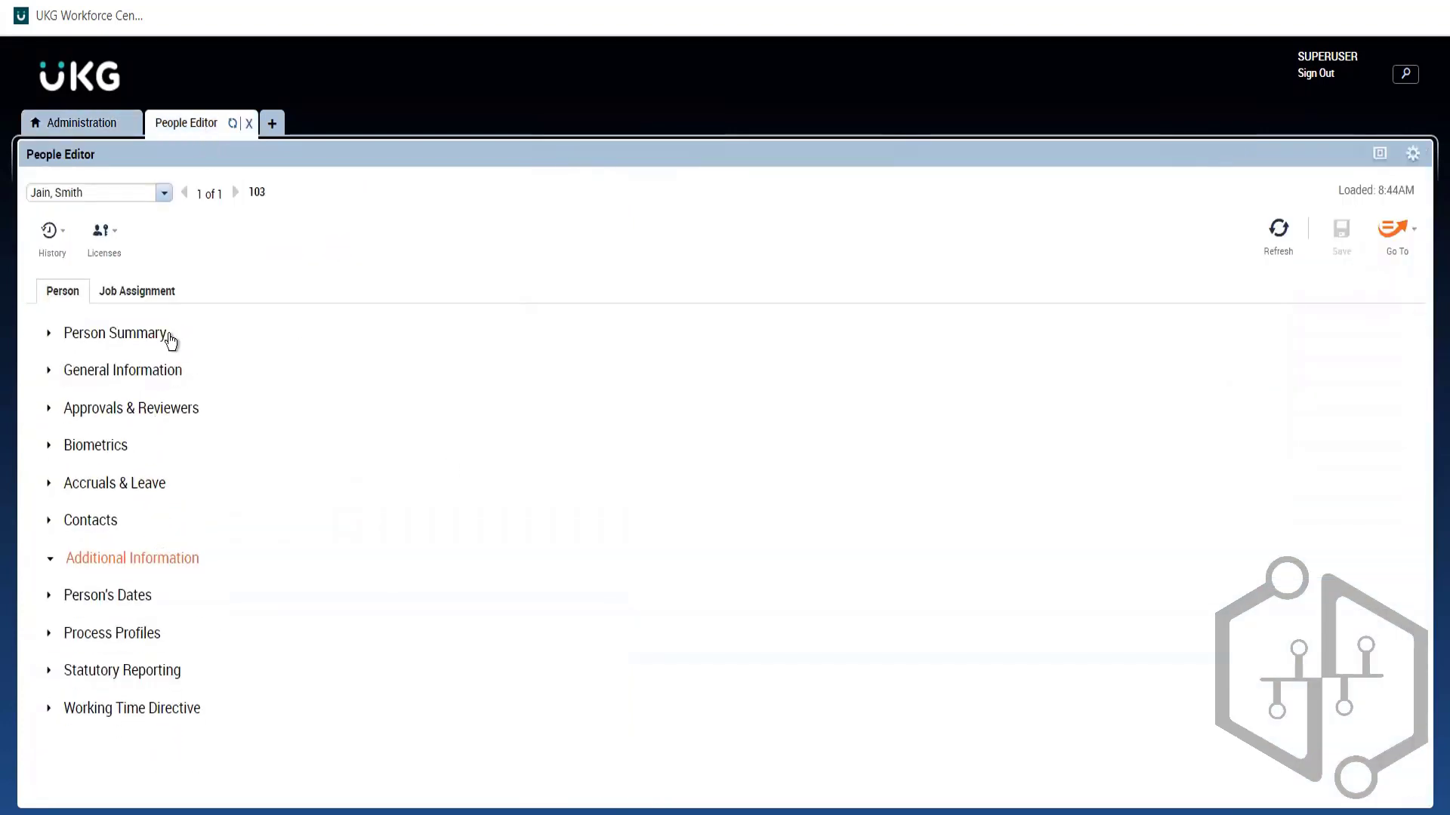
{"action": "left_click", "coordinate": [147, 374]}
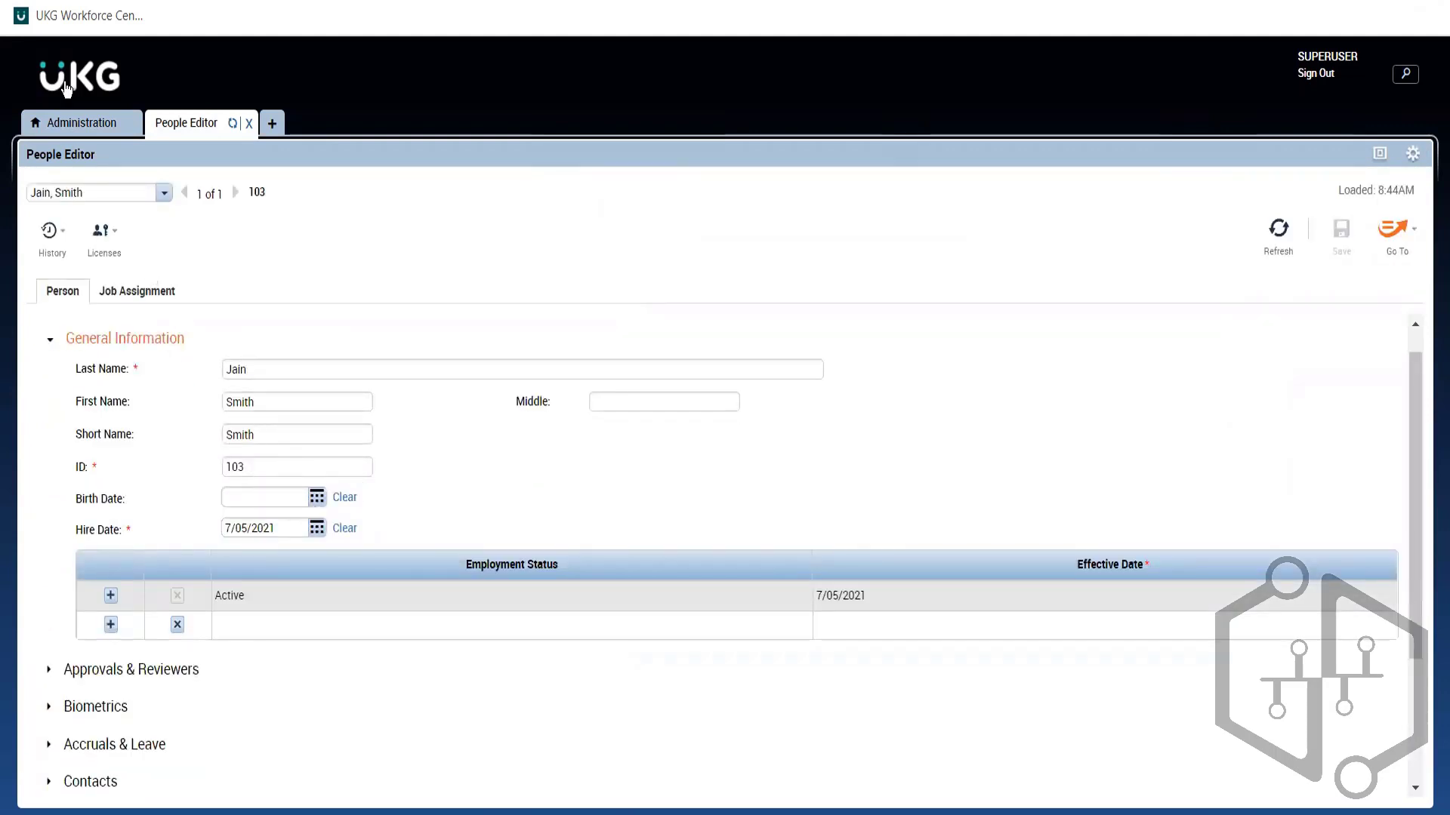
Step: Reopen the employee's record through People > Edit and reload it
{"action": "left_click_drag", "start_coordinate": [74, 136], "coordinate": [67, 124]}
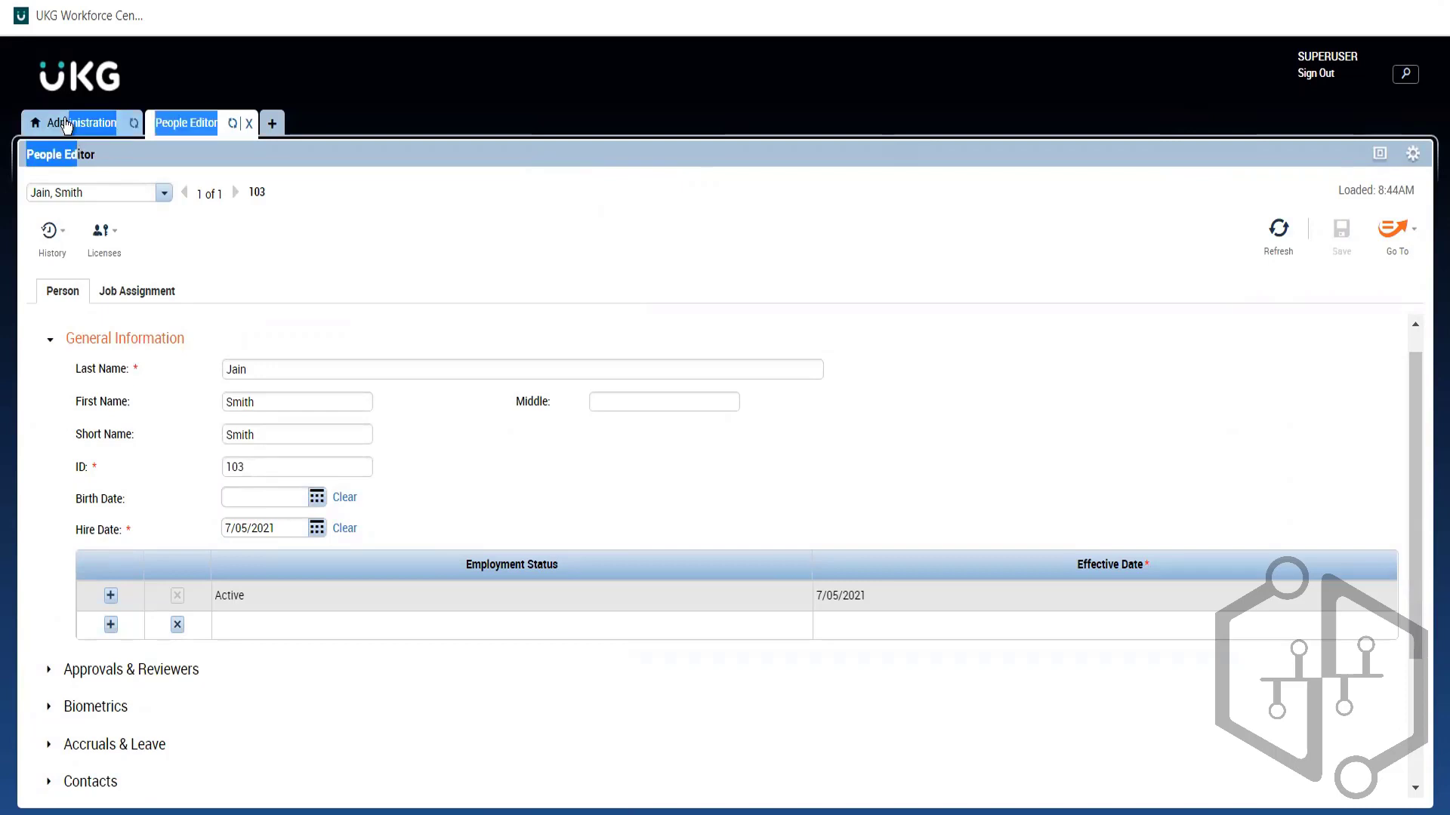
{"action": "left_click", "coordinate": [66, 124]}
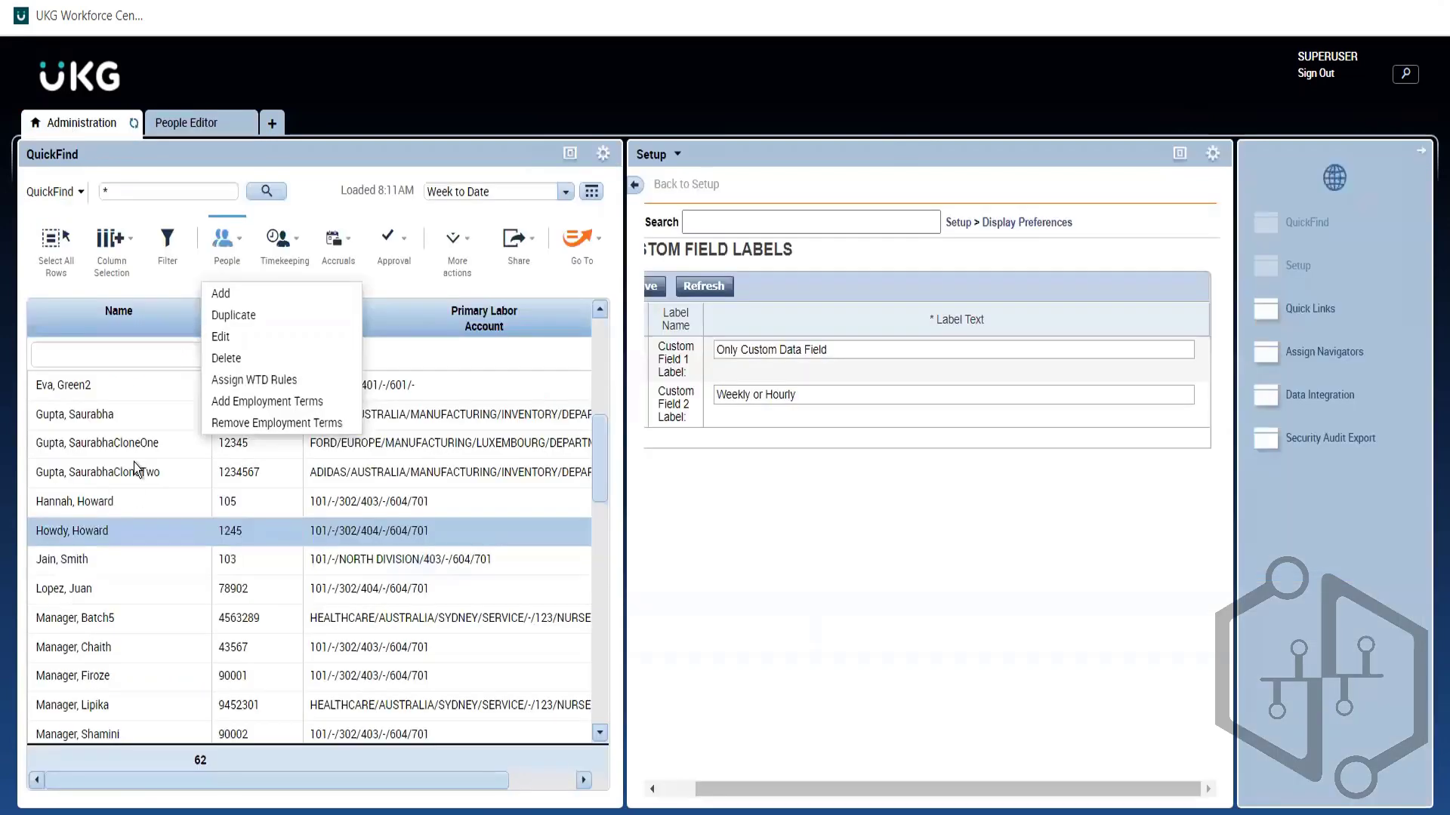
{"action": "left_click", "coordinate": [87, 565]}
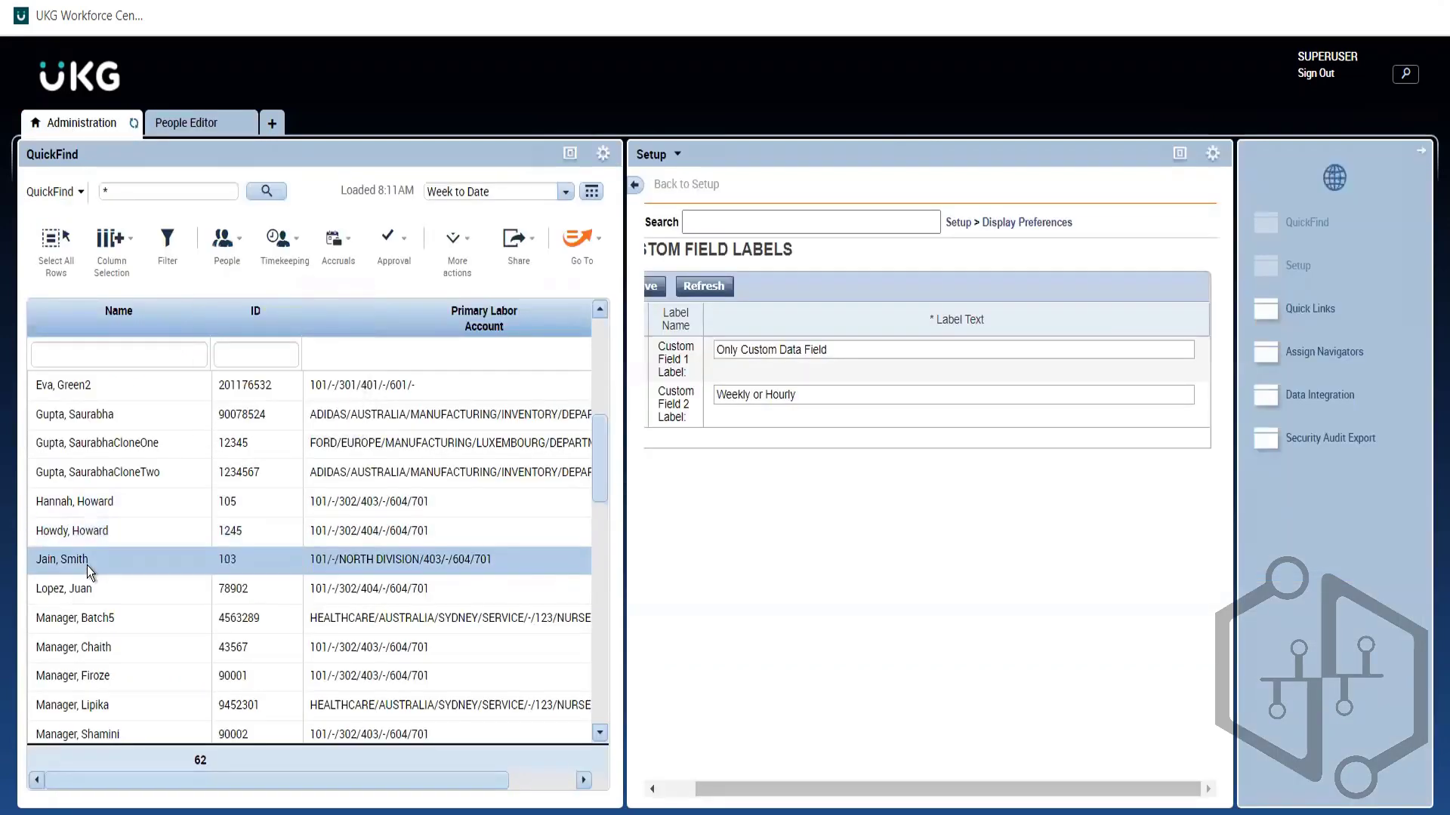
{"action": "left_click", "coordinate": [226, 243]}
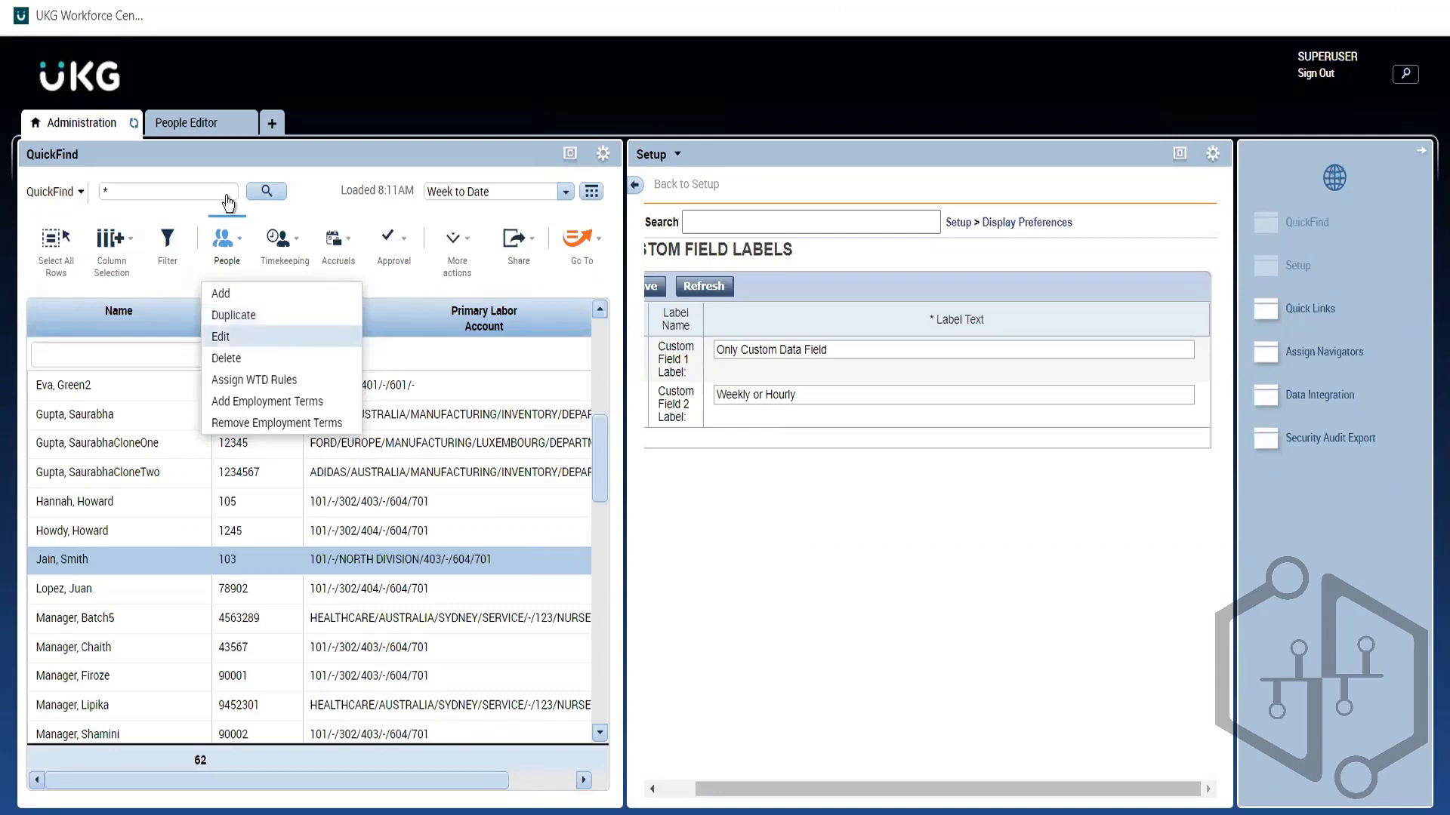
{"action": "left_click", "coordinate": [209, 126]}
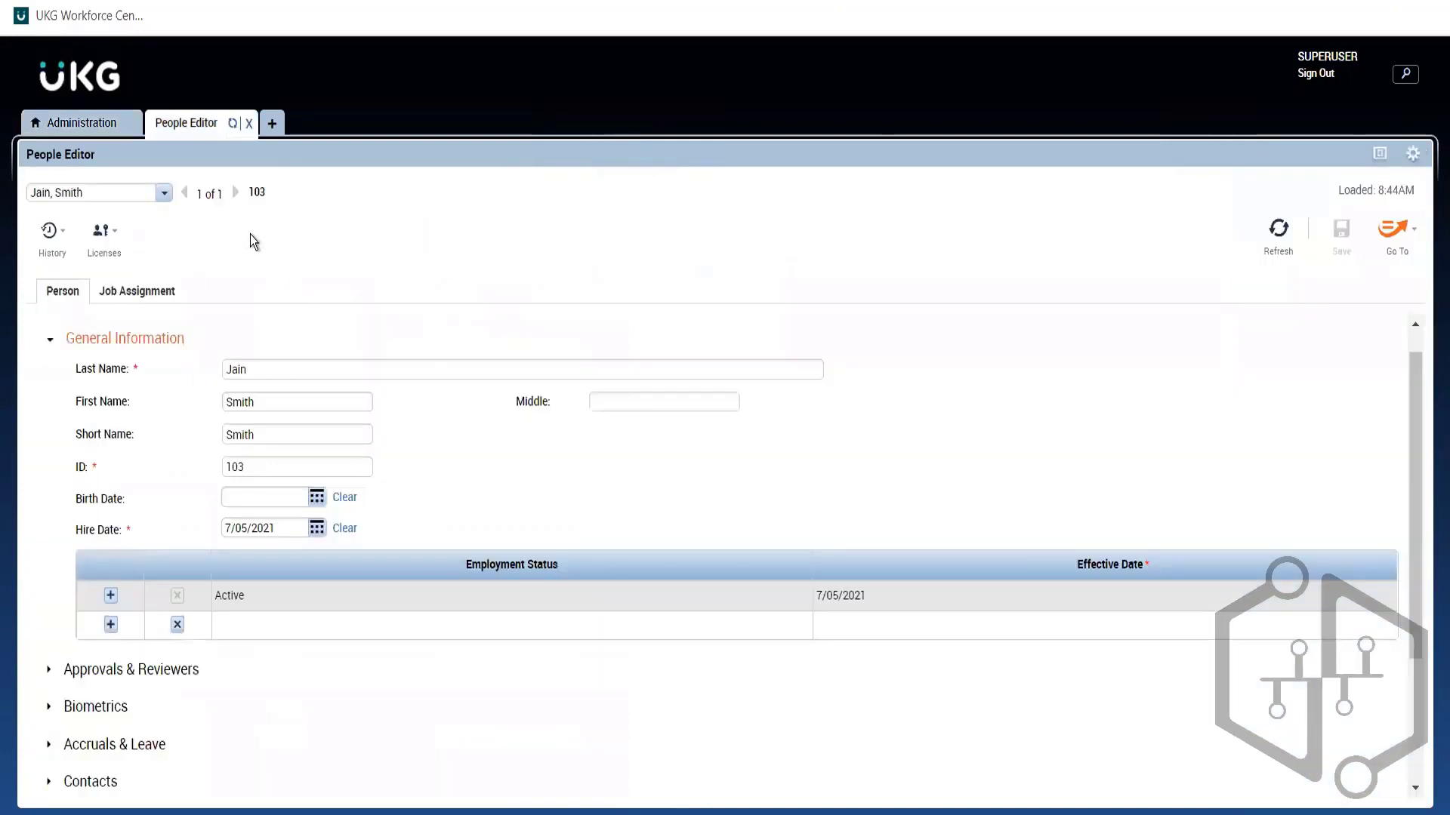
{"action": "double_click", "coordinate": [1270, 247]}
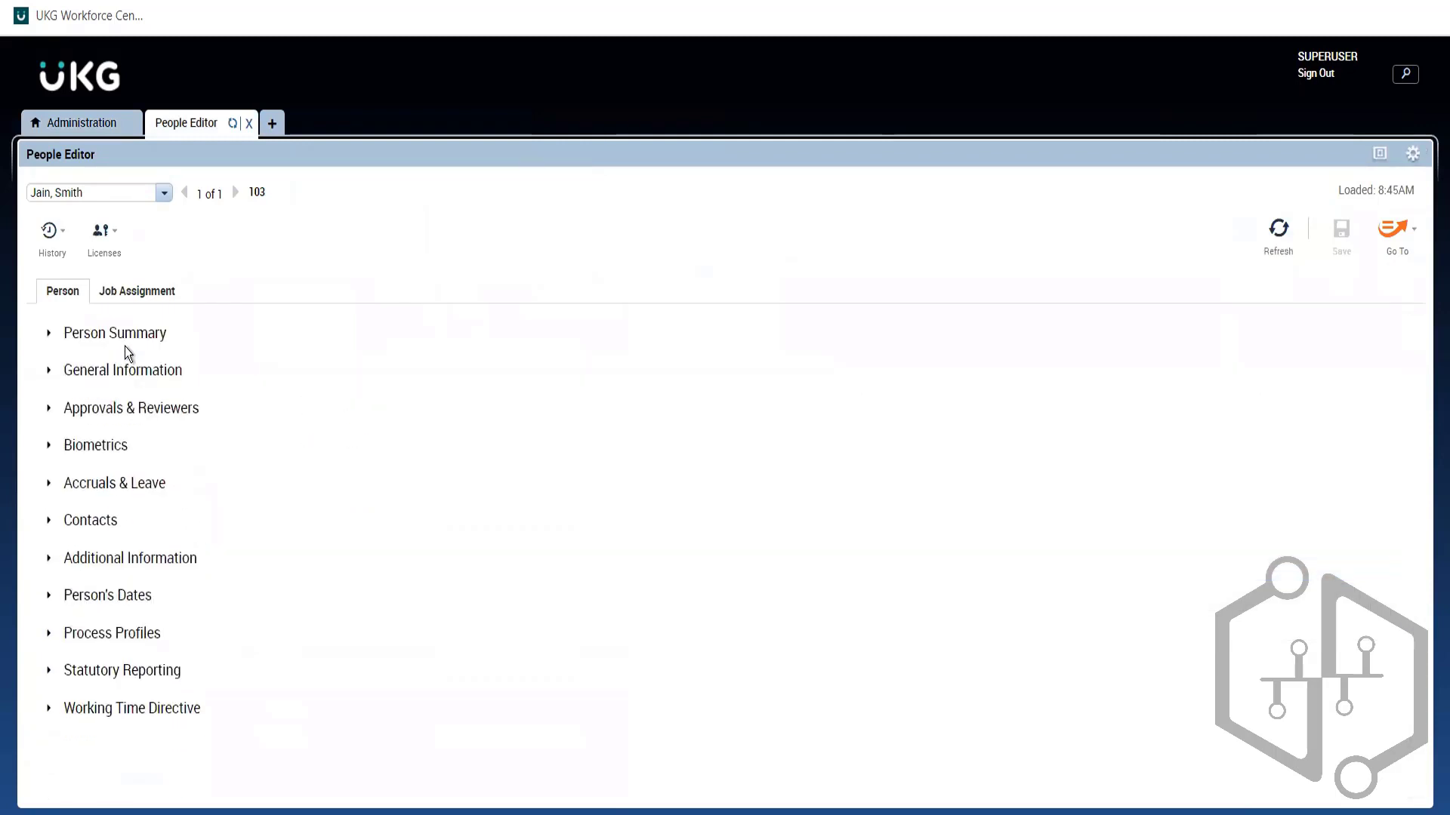
Step: Expand Additional Information to show Weekly or Hourly beneath Only Custom Data Field
{"action": "left_click", "coordinate": [112, 562]}
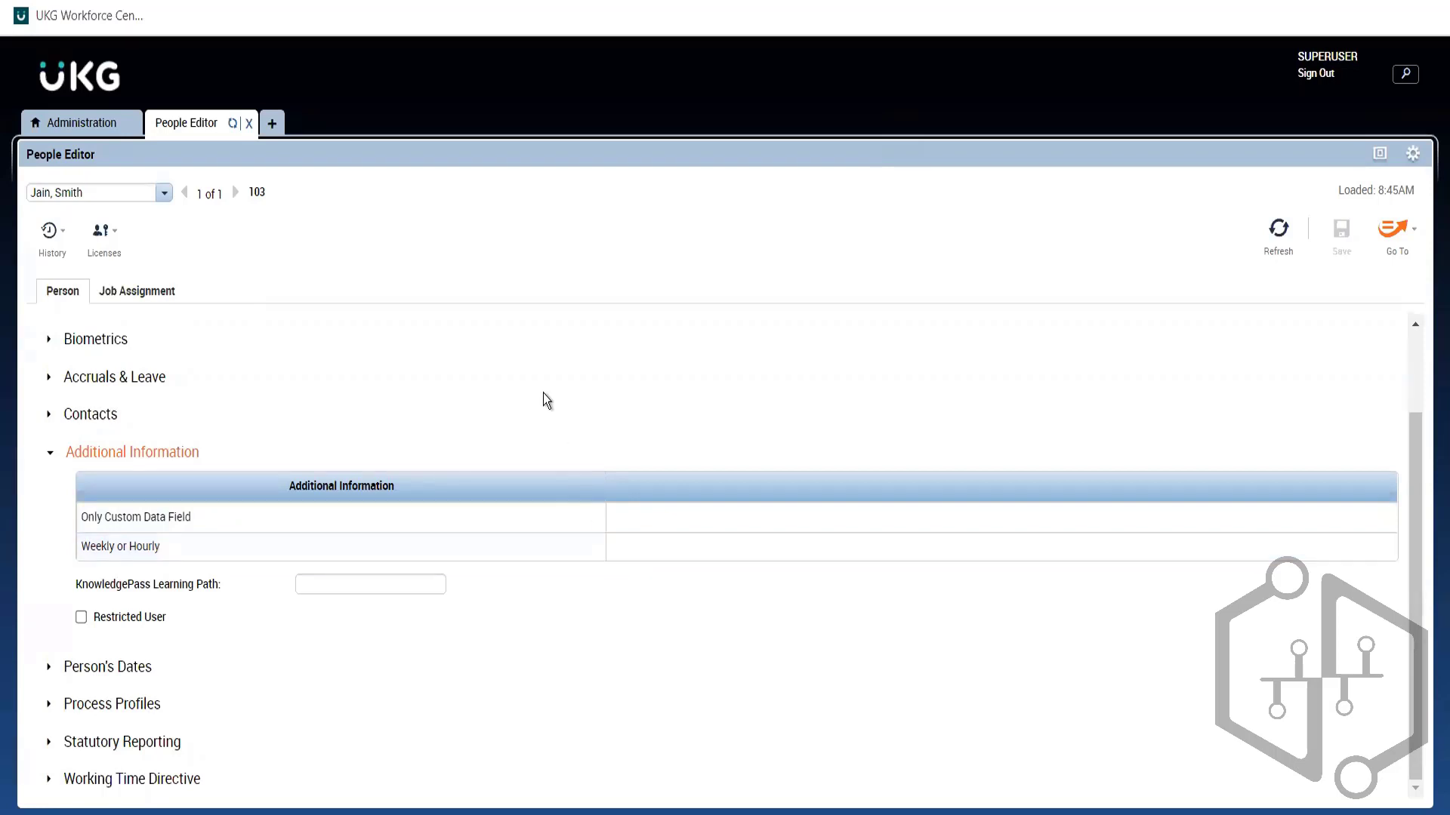
{"action": "left_click", "coordinate": [81, 125]}
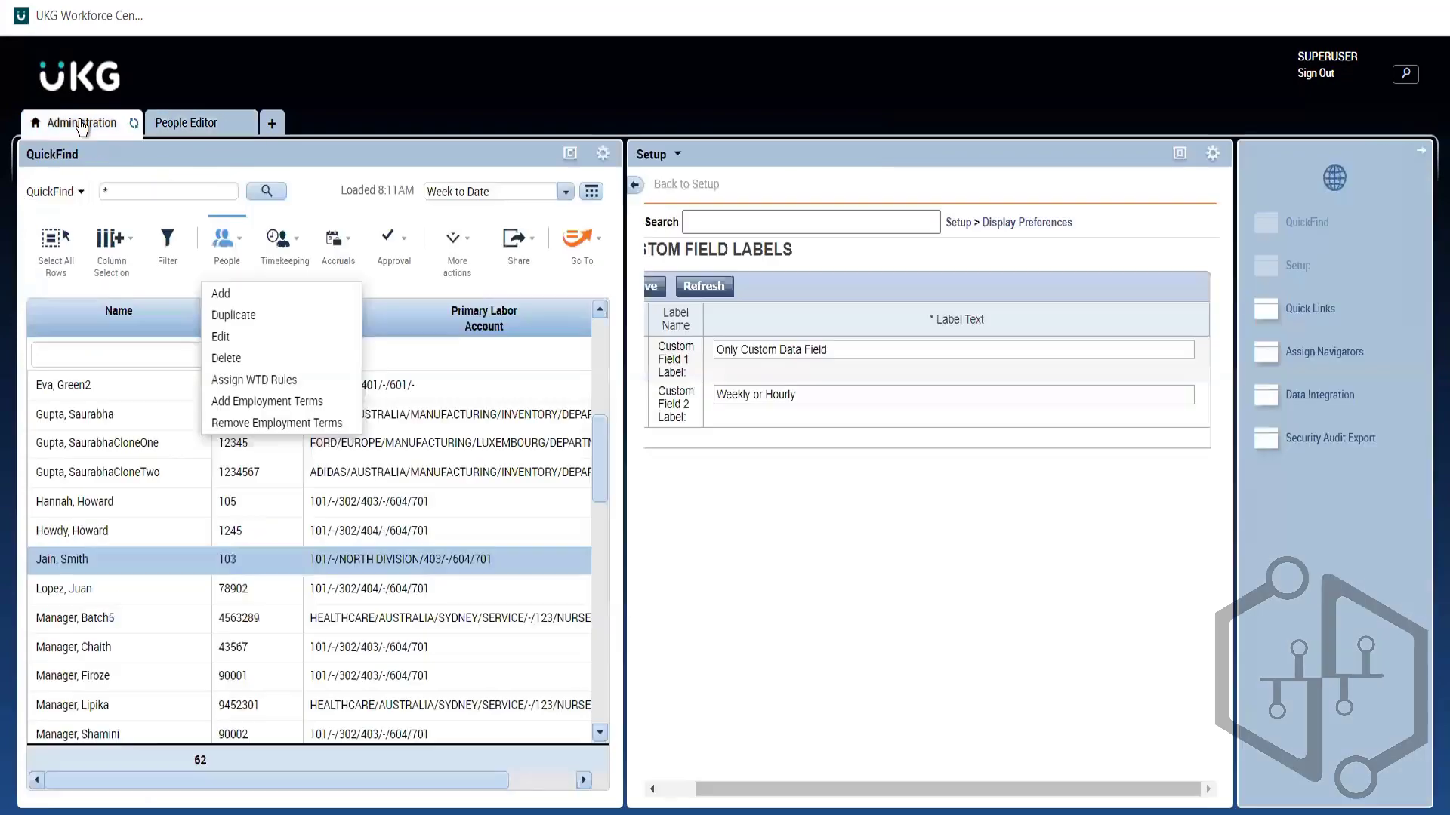
{"action": "left_click", "coordinate": [179, 125]}
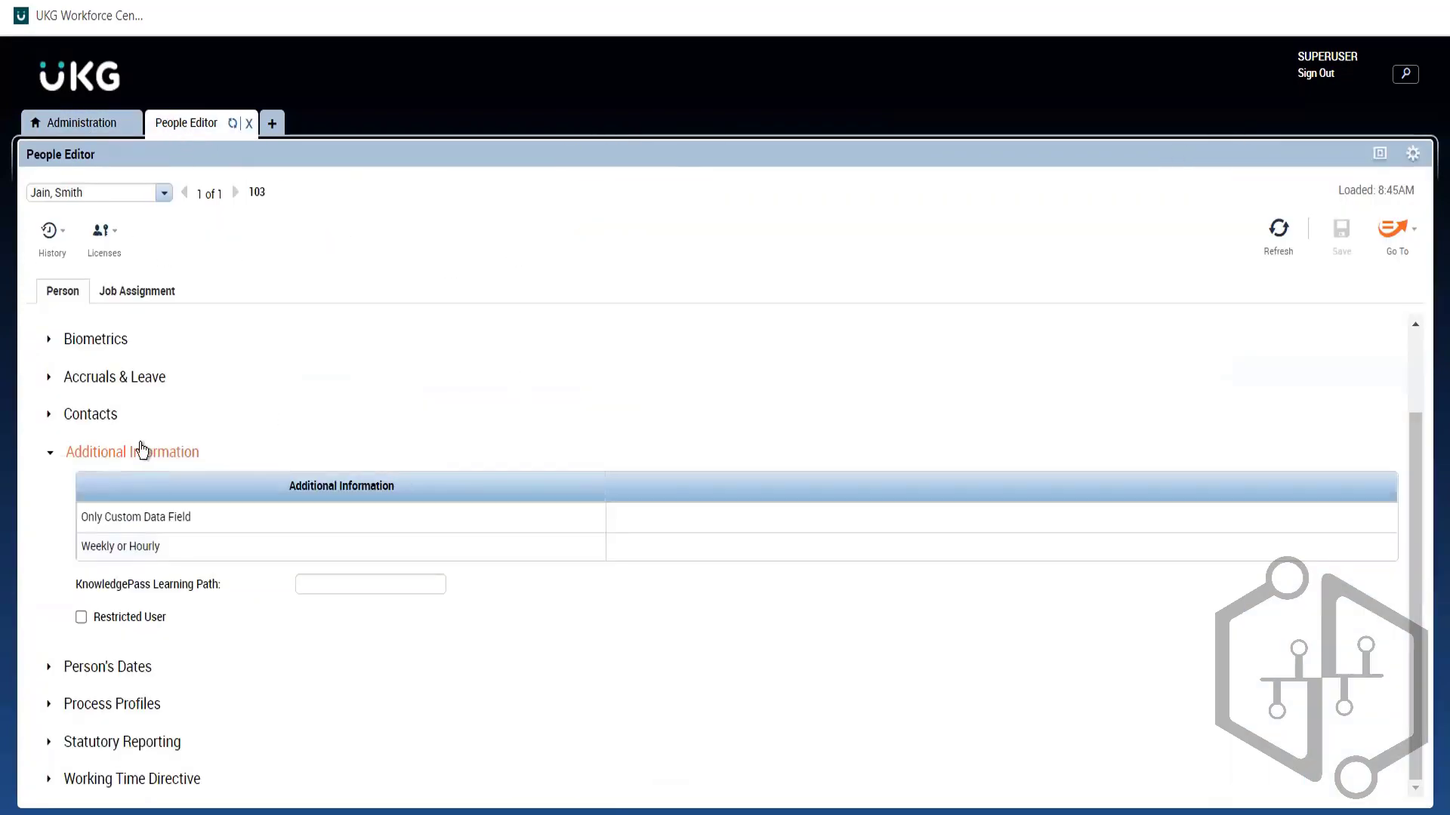
{"action": "left_click_drag", "start_coordinate": [140, 450], "coordinate": [129, 377]}
Step: Expand Accruals & Leave and browse accrual profiles without choosing, keeping ABC FT Hourly
{"action": "left_click", "coordinate": [126, 377]}
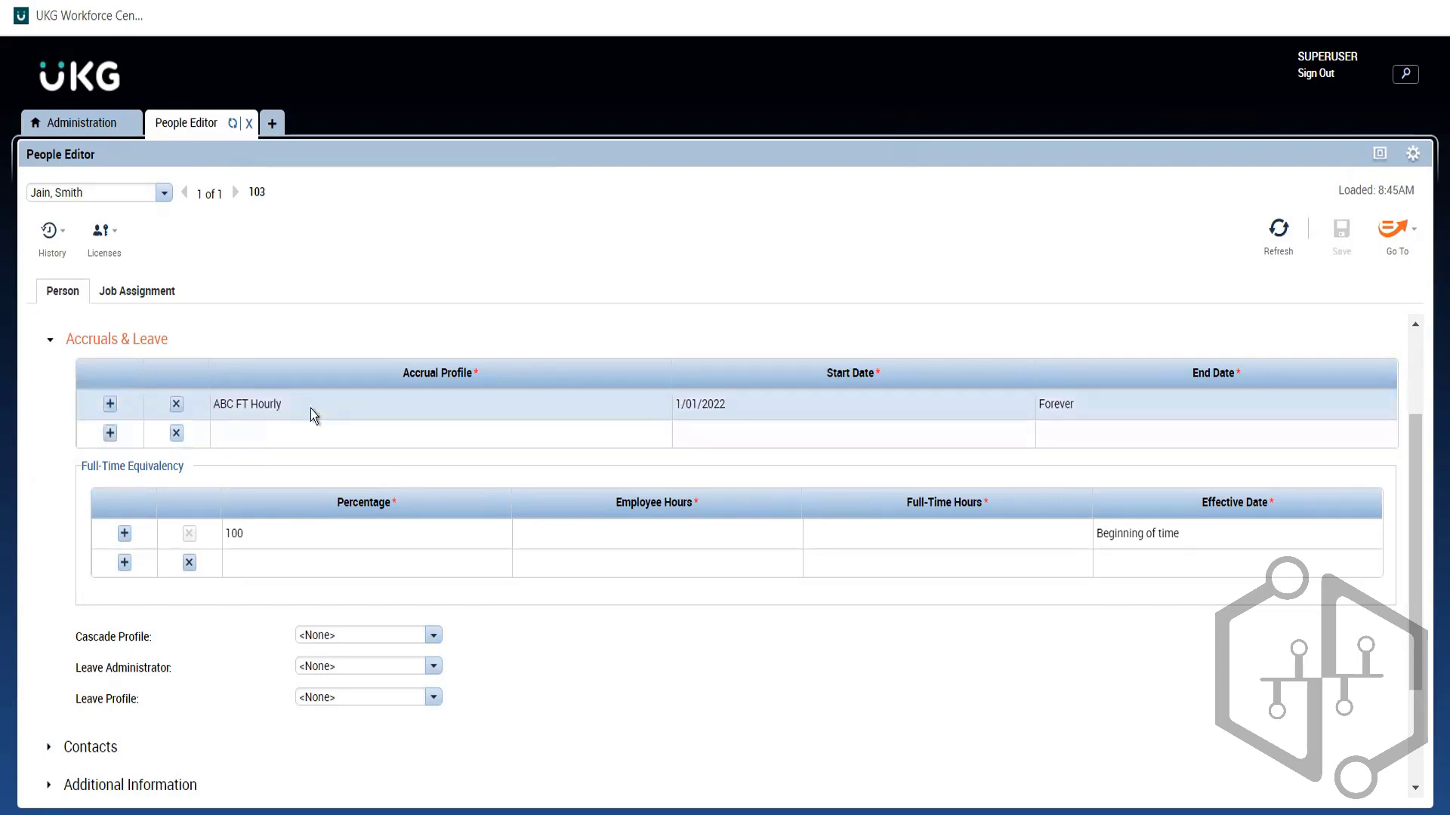
{"action": "left_click", "coordinate": [255, 440]}
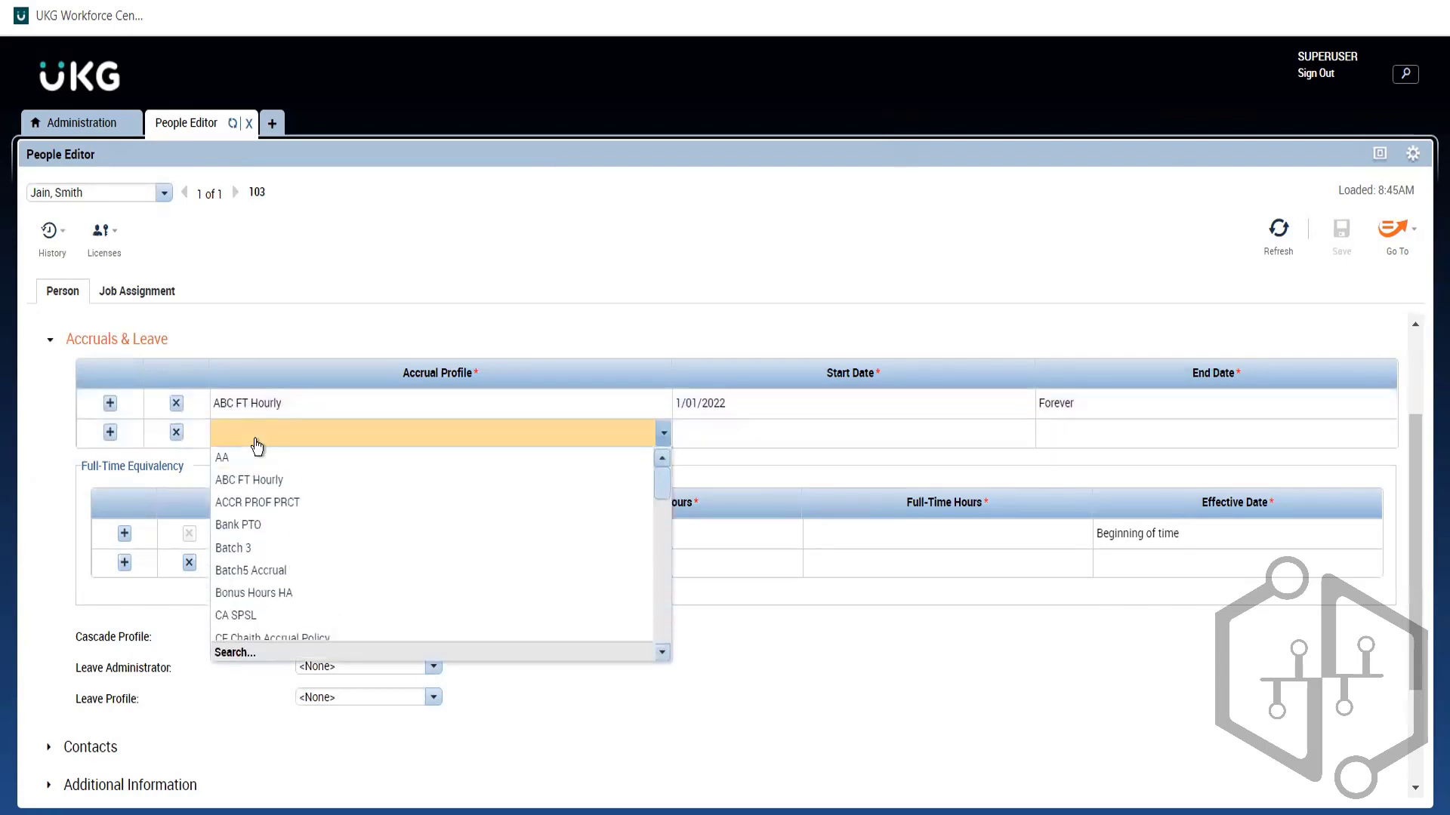
{"action": "left_click", "coordinate": [615, 294]}
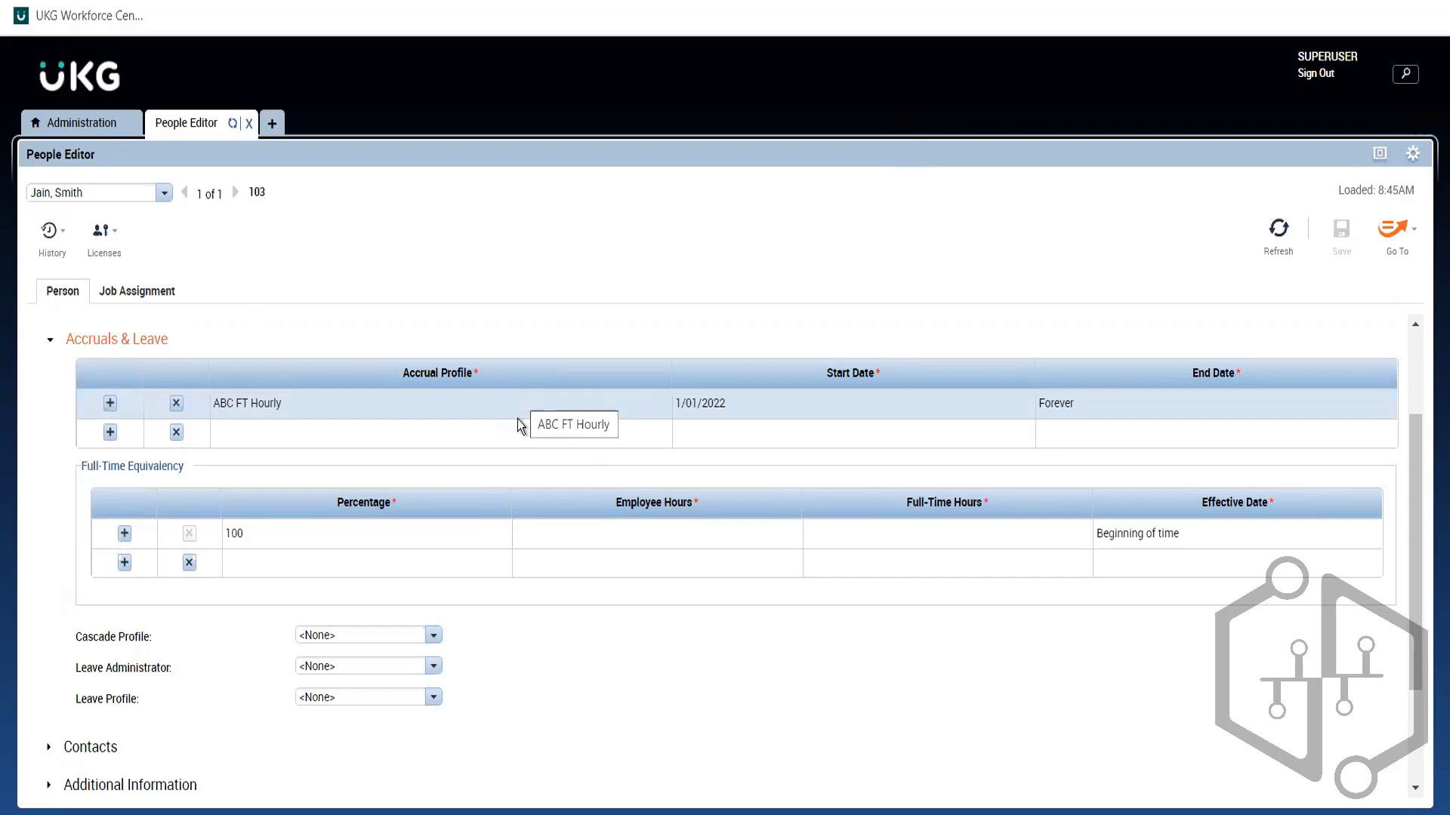
{"action": "left_click", "coordinate": [479, 429]}
{"action": "left_click", "coordinate": [482, 435]}
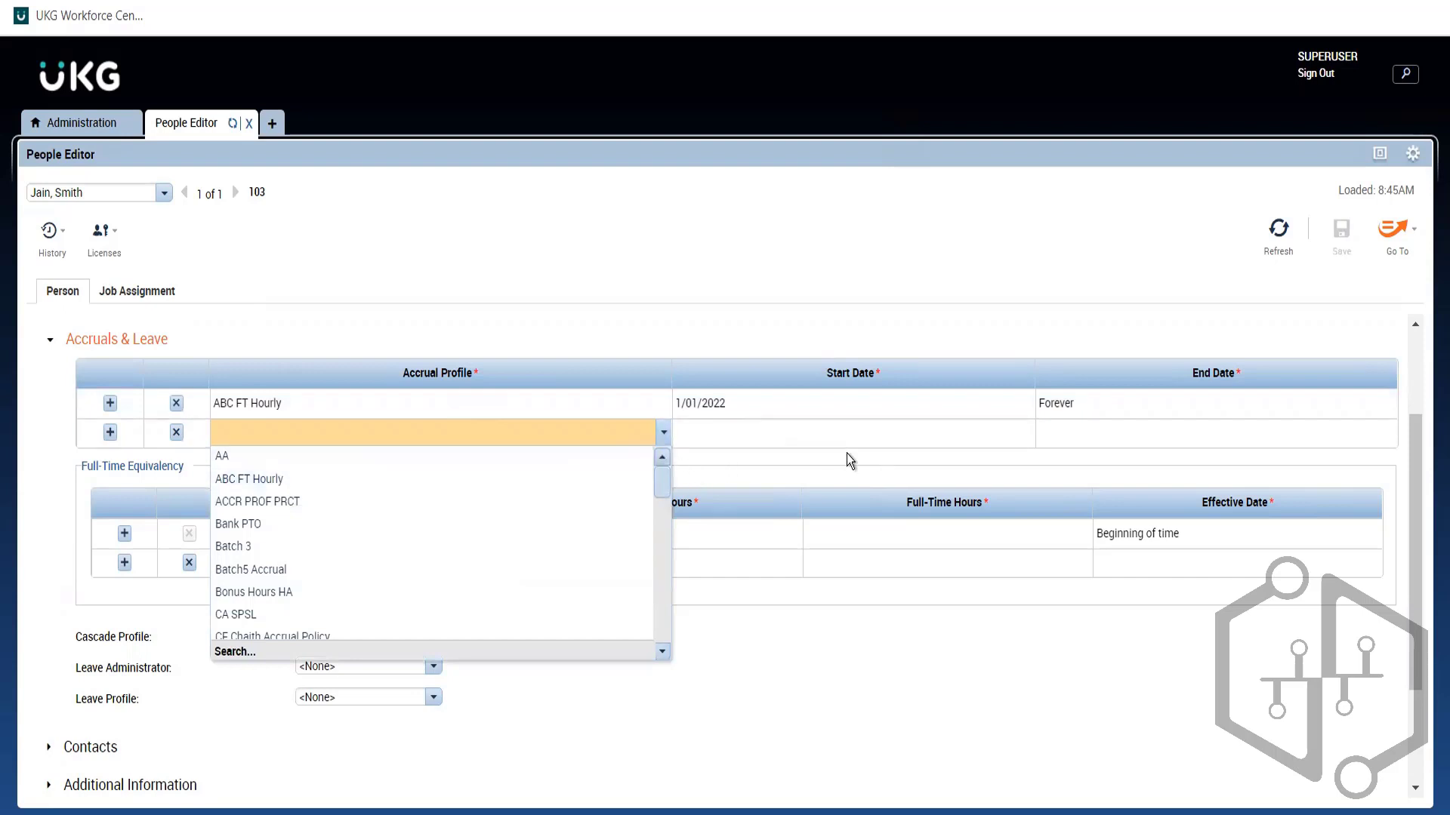
{"action": "left_click", "coordinate": [695, 306]}
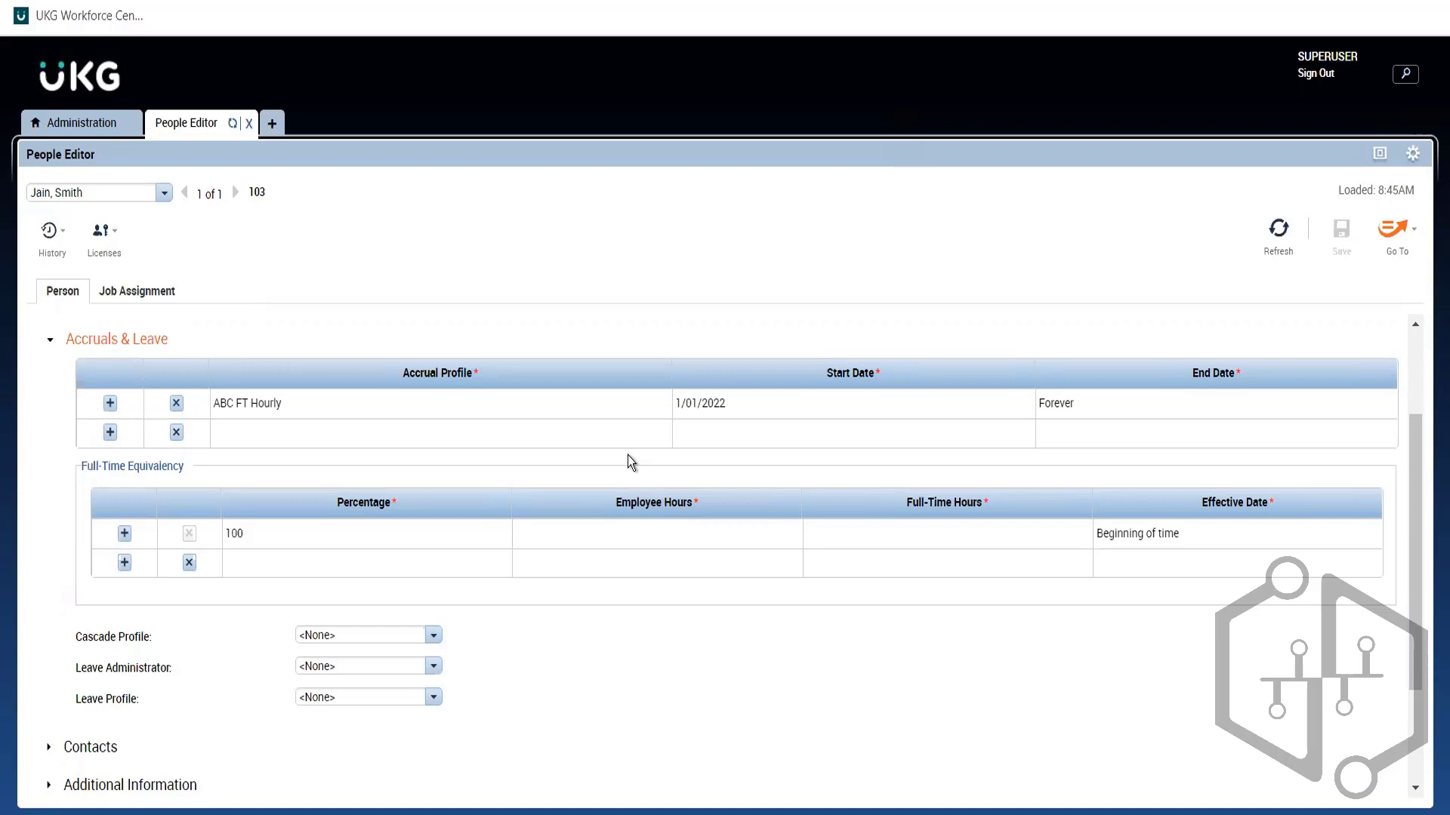
Step: Enter H in the employee's Weekly or Hourly field under Additional Information and save
{"action": "left_click", "coordinate": [153, 343]}
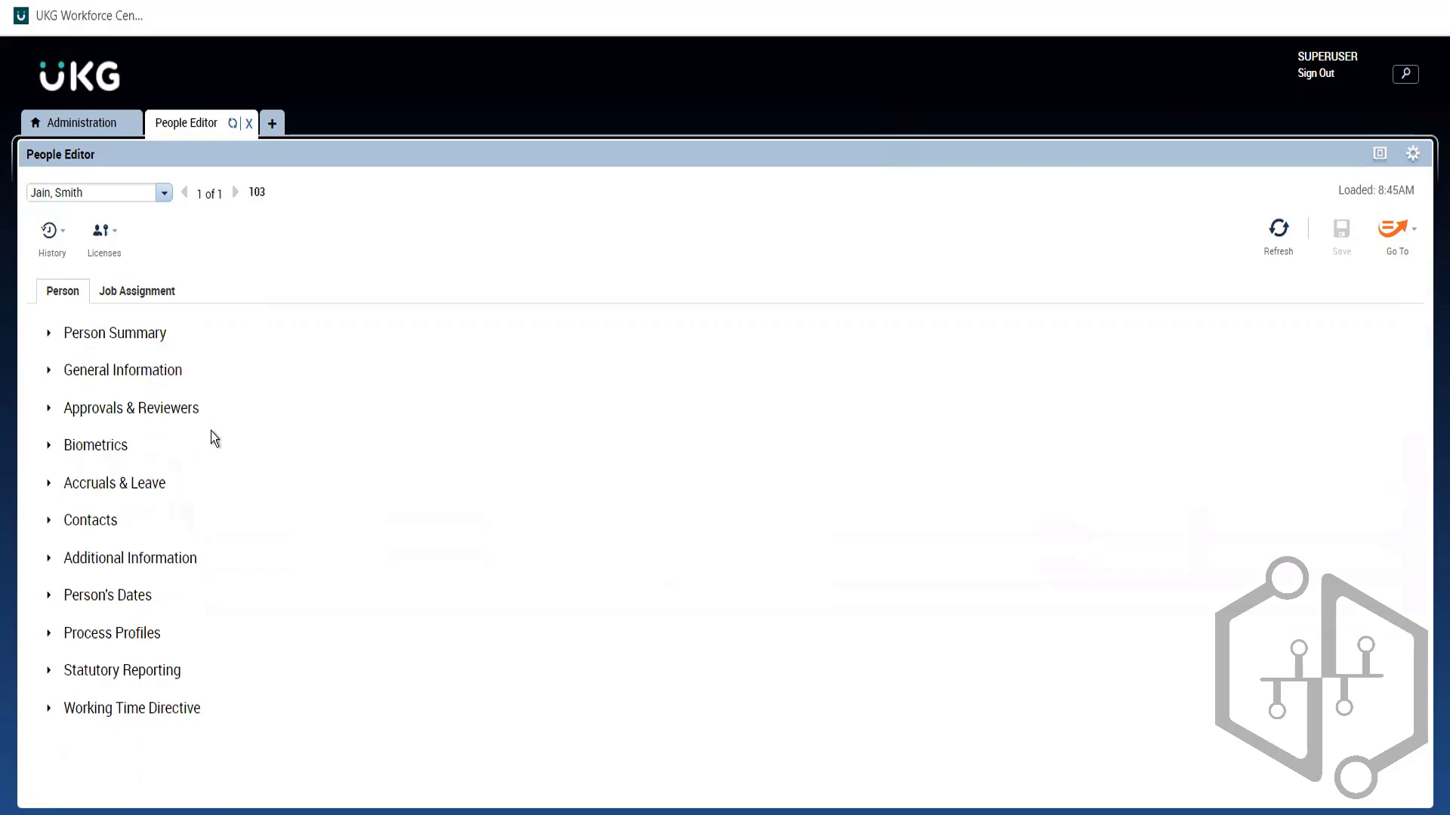
{"action": "left_click", "coordinate": [138, 562]}
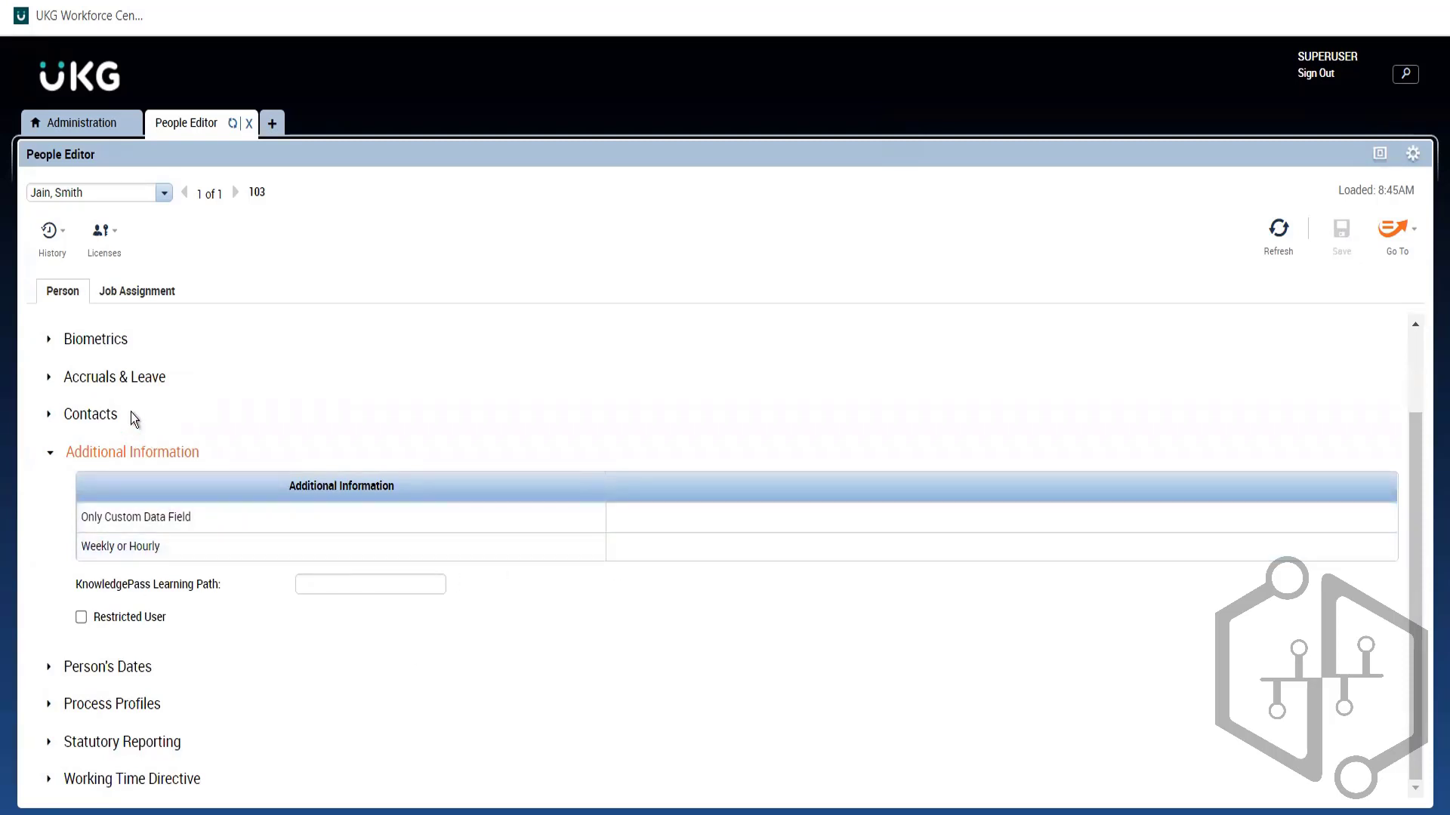
{"action": "left_click", "coordinate": [130, 381]}
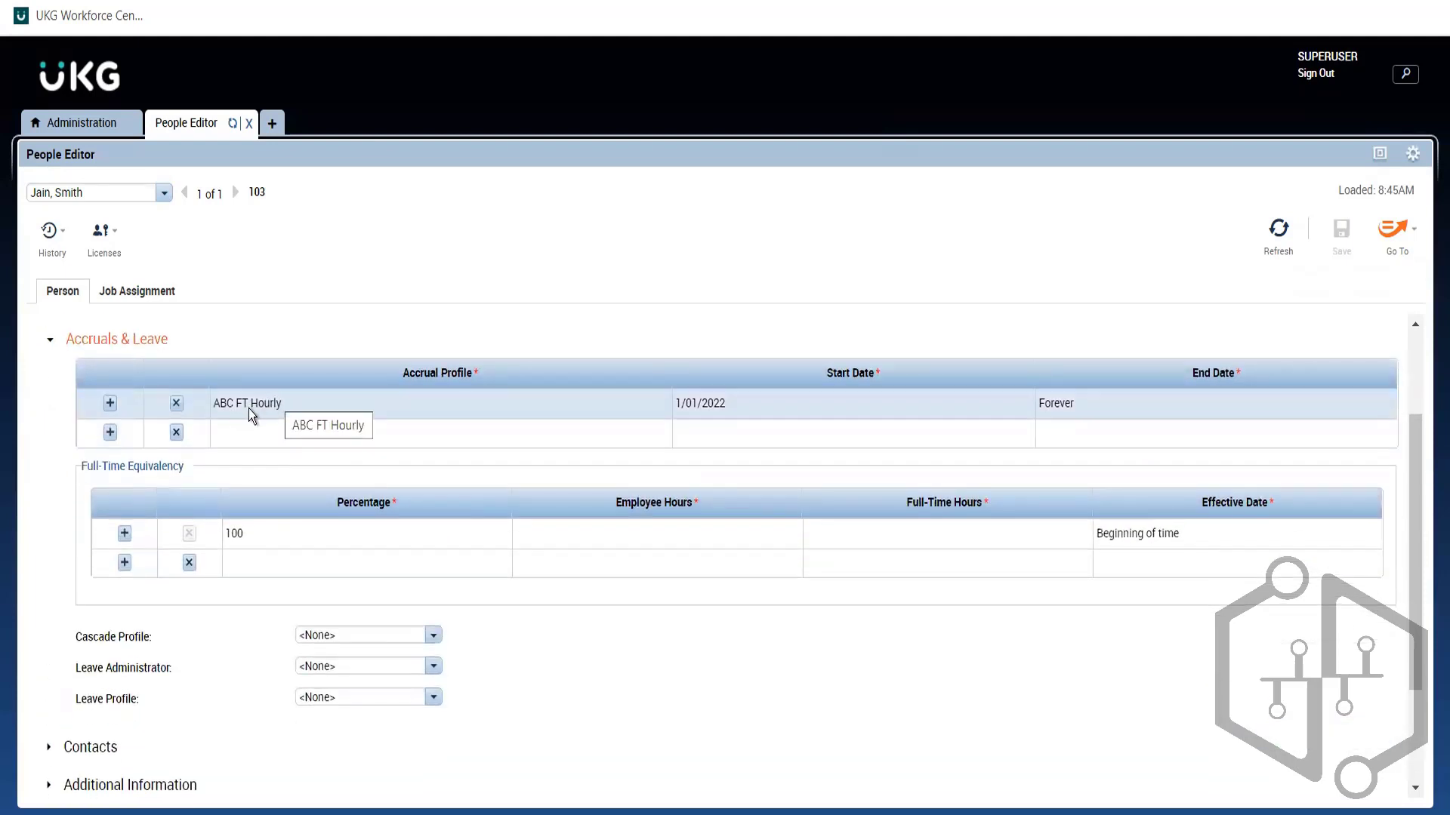
{"action": "left_click", "coordinate": [130, 340]}
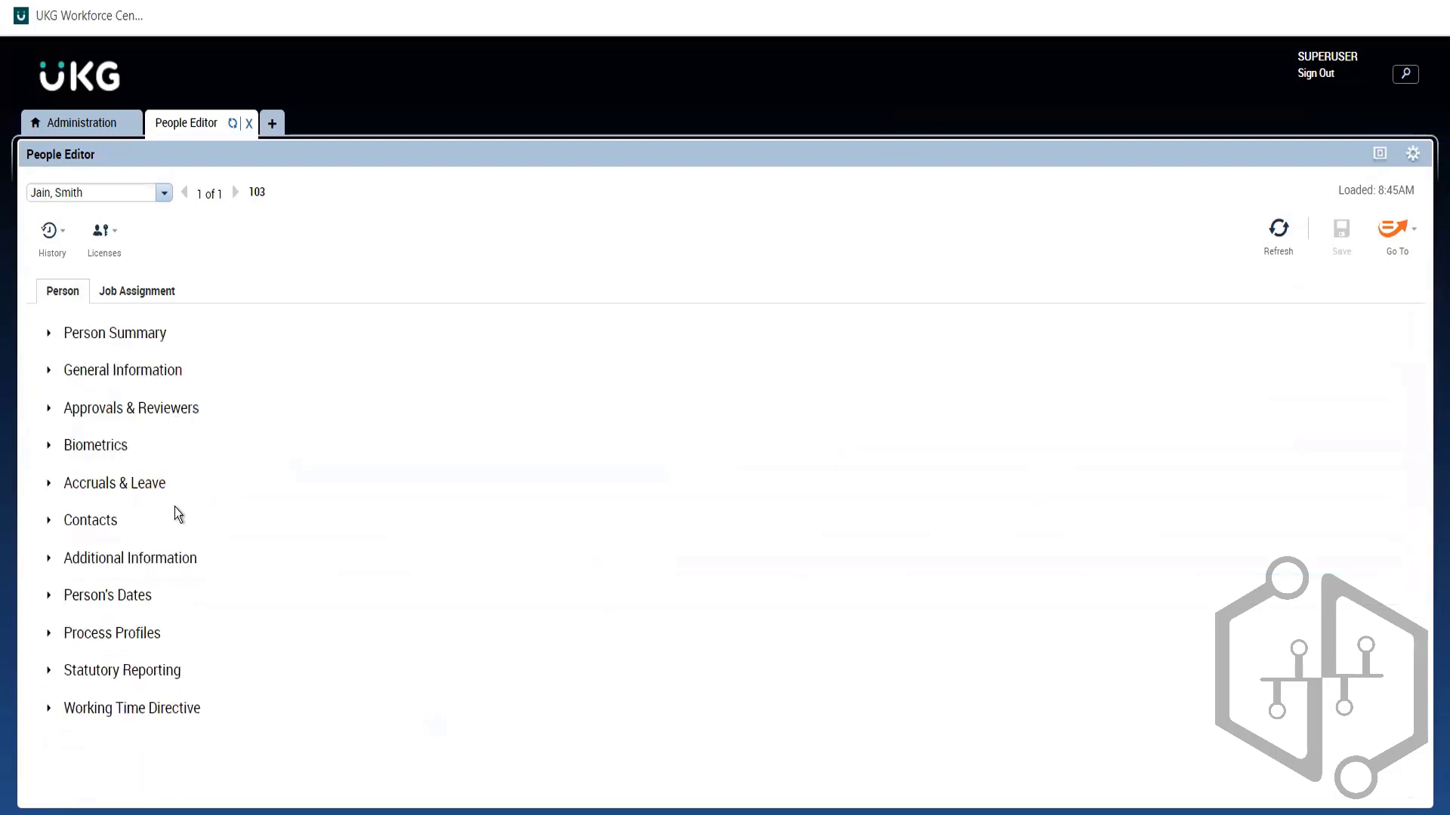
{"action": "left_click", "coordinate": [161, 556]}
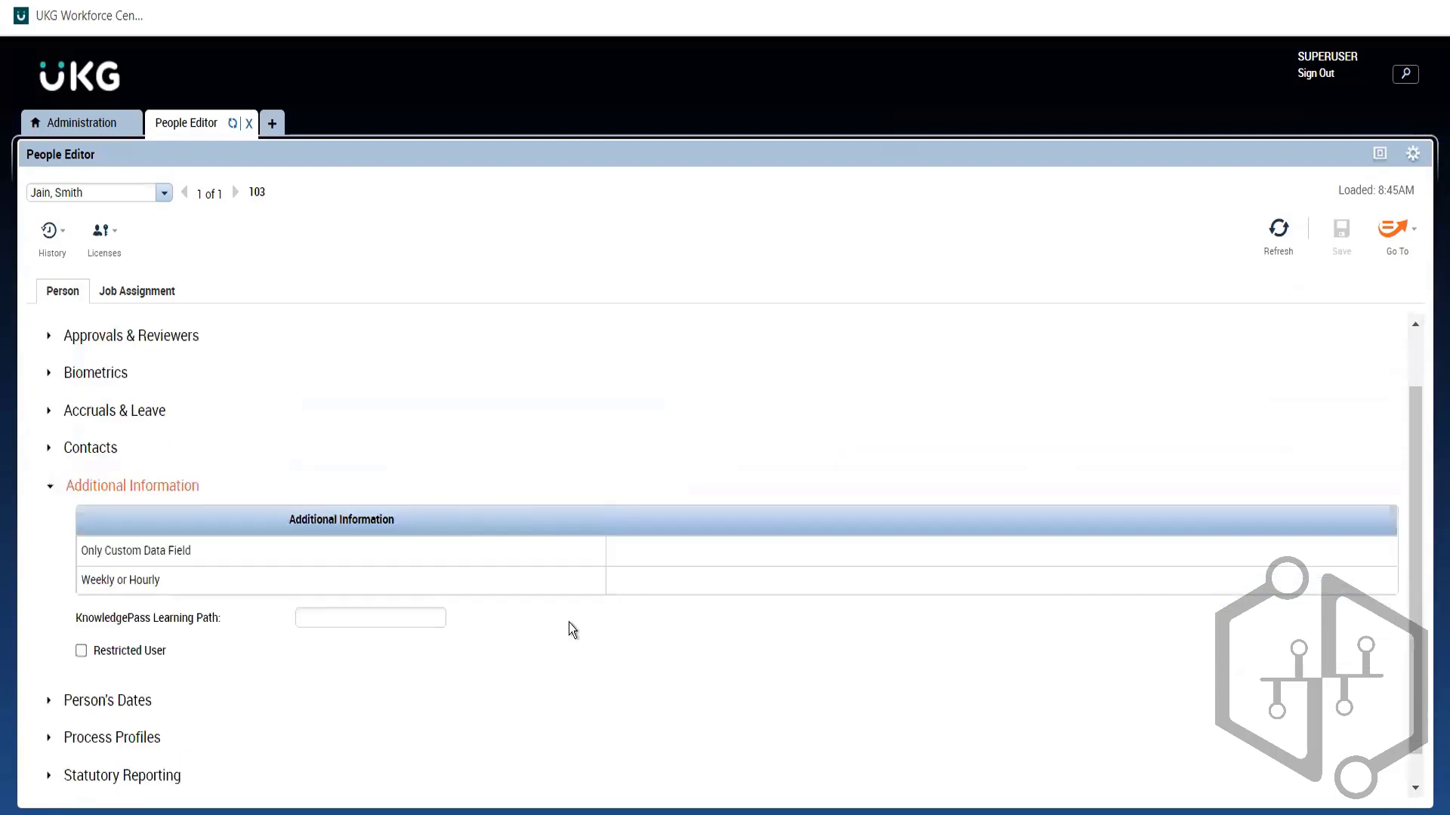
{"action": "left_click", "coordinate": [663, 554]}
{"action": "type", "text": "H"}
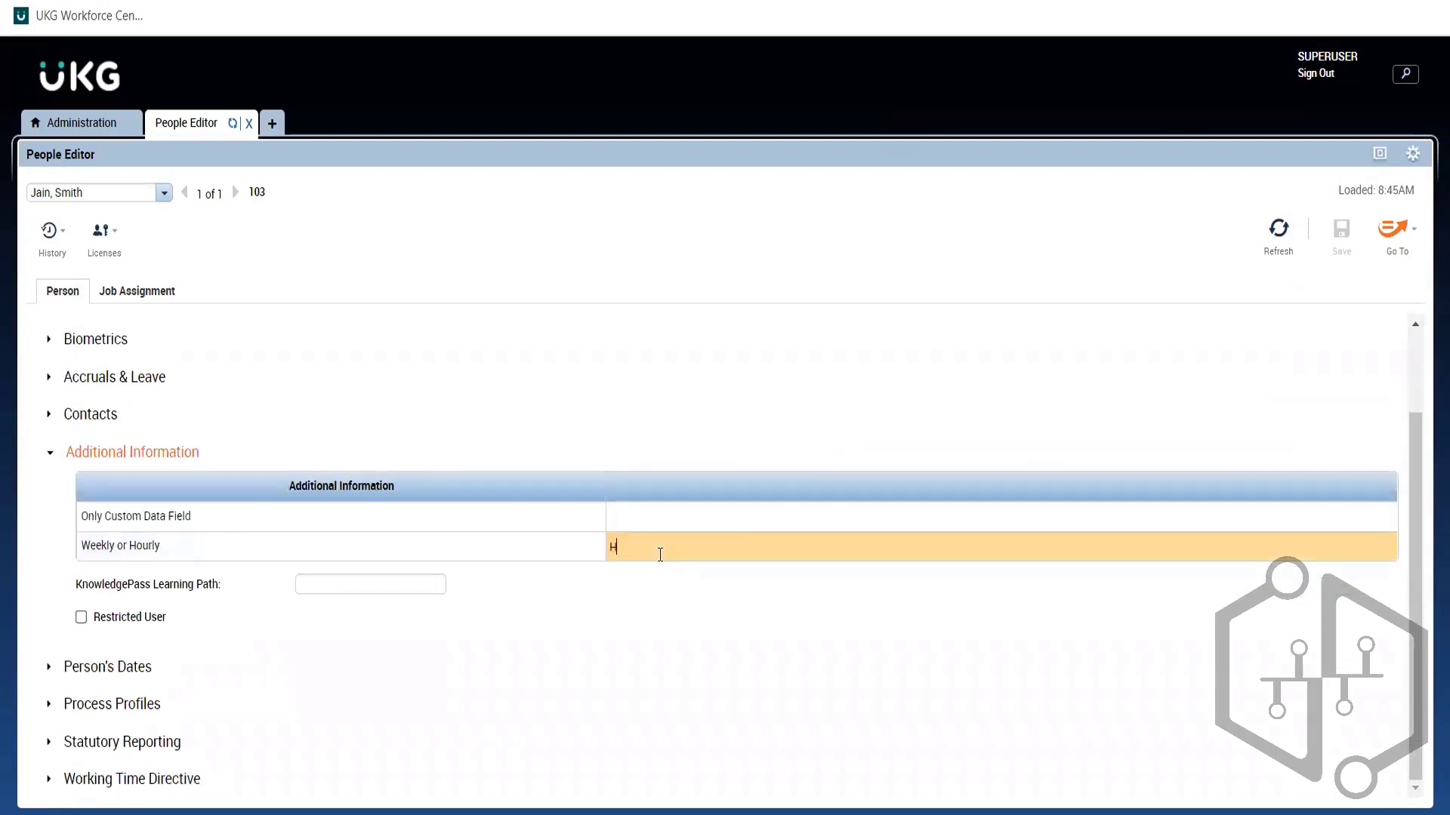
{"action": "key", "text": "Return"}
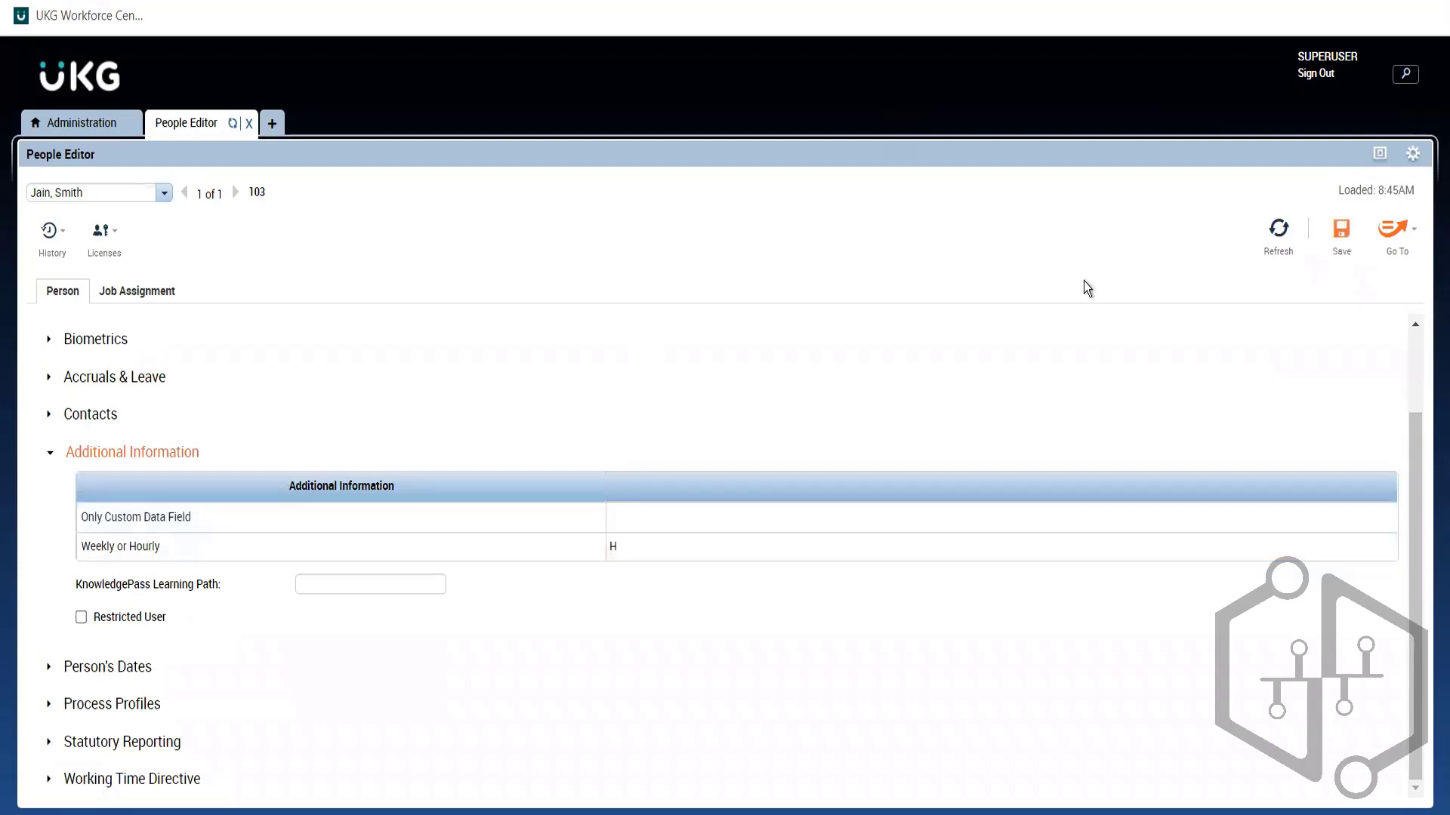
{"action": "left_click", "coordinate": [1355, 245]}
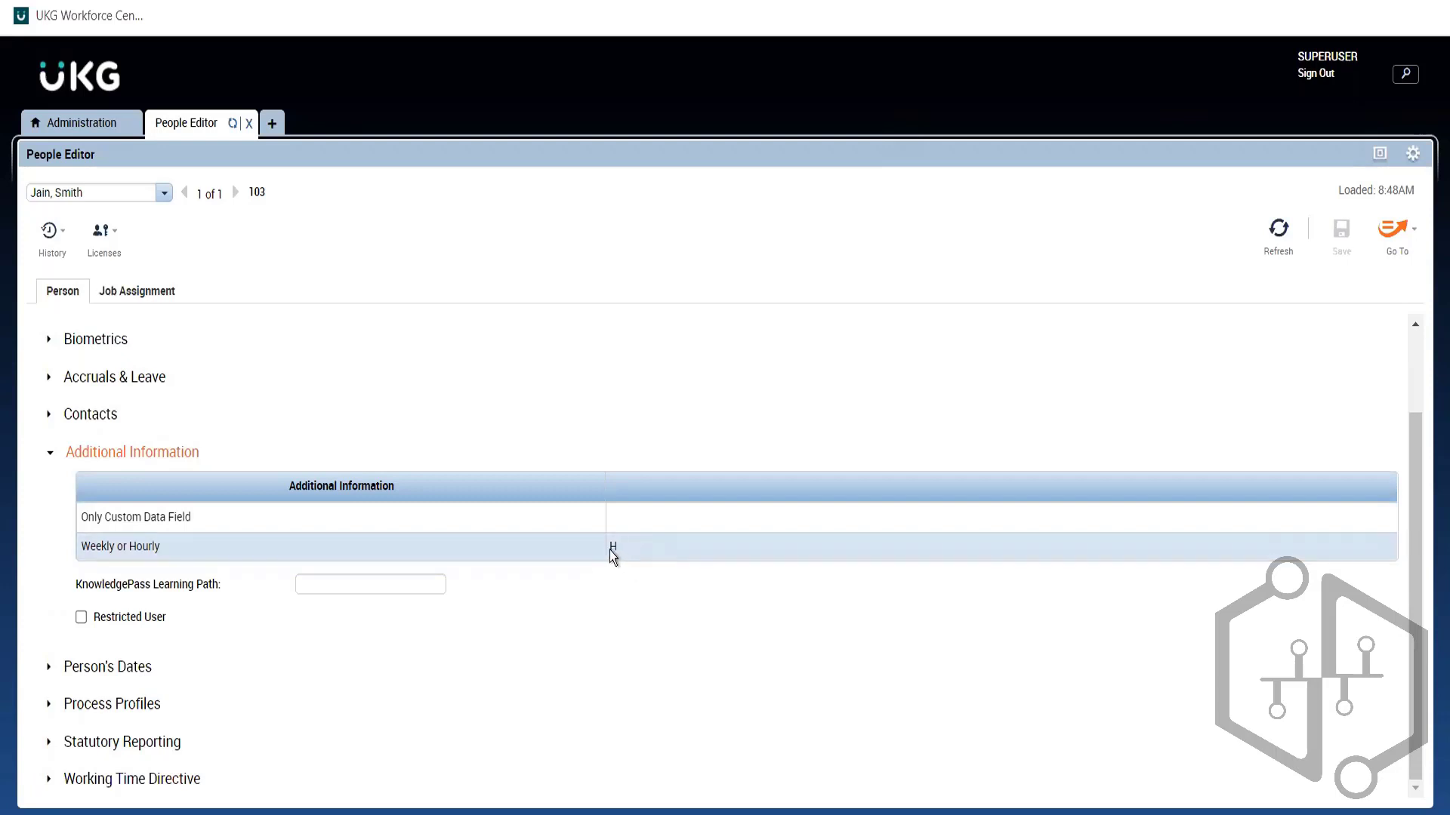
Step: Change the employee's Weekly or Hourly value from H to FT and save
{"action": "left_click", "coordinate": [622, 541]}
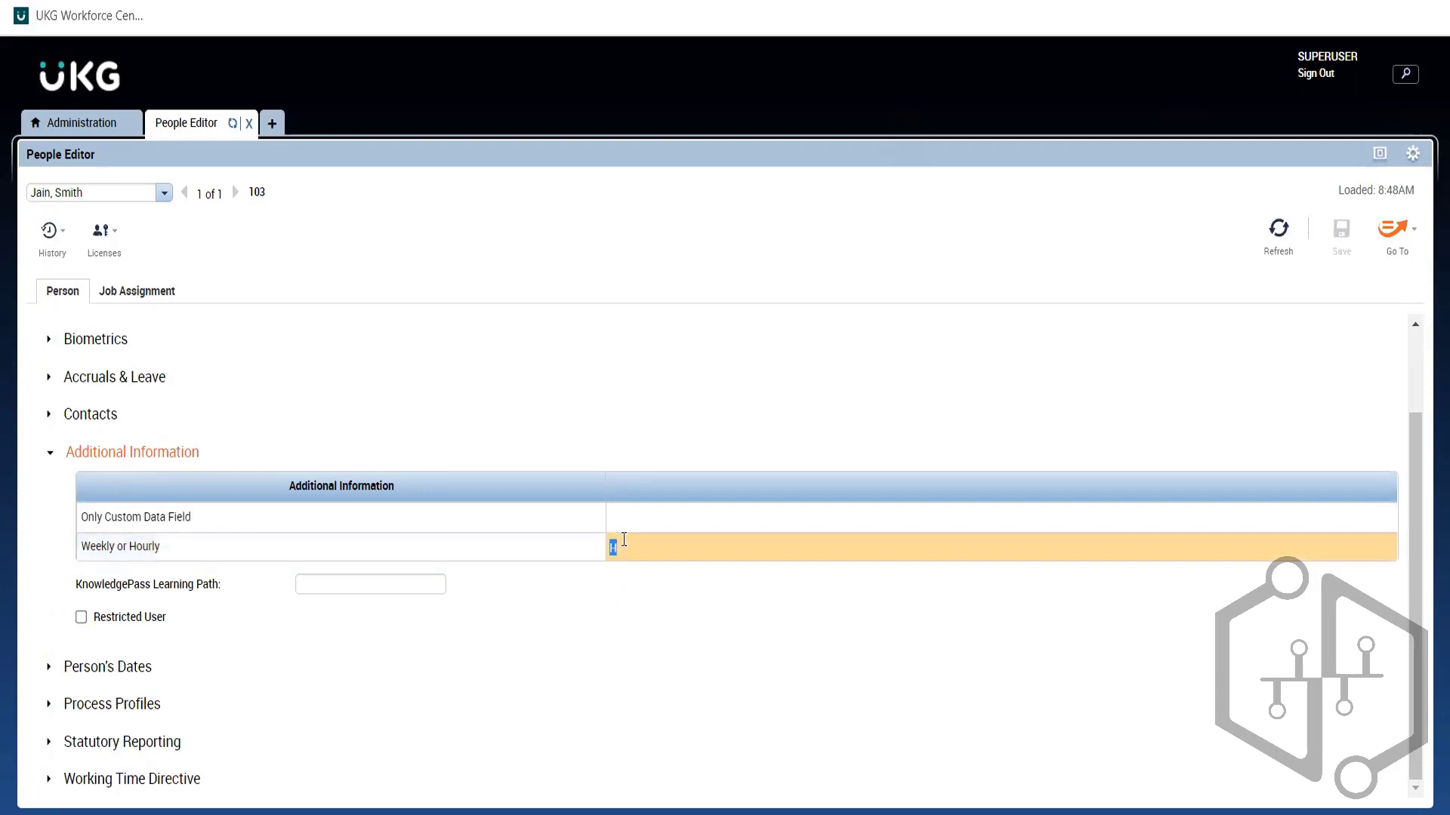
{"action": "key", "text": "BackSpace"}
{"action": "type", "text": "FT"}
{"action": "left_click", "coordinate": [967, 427]}
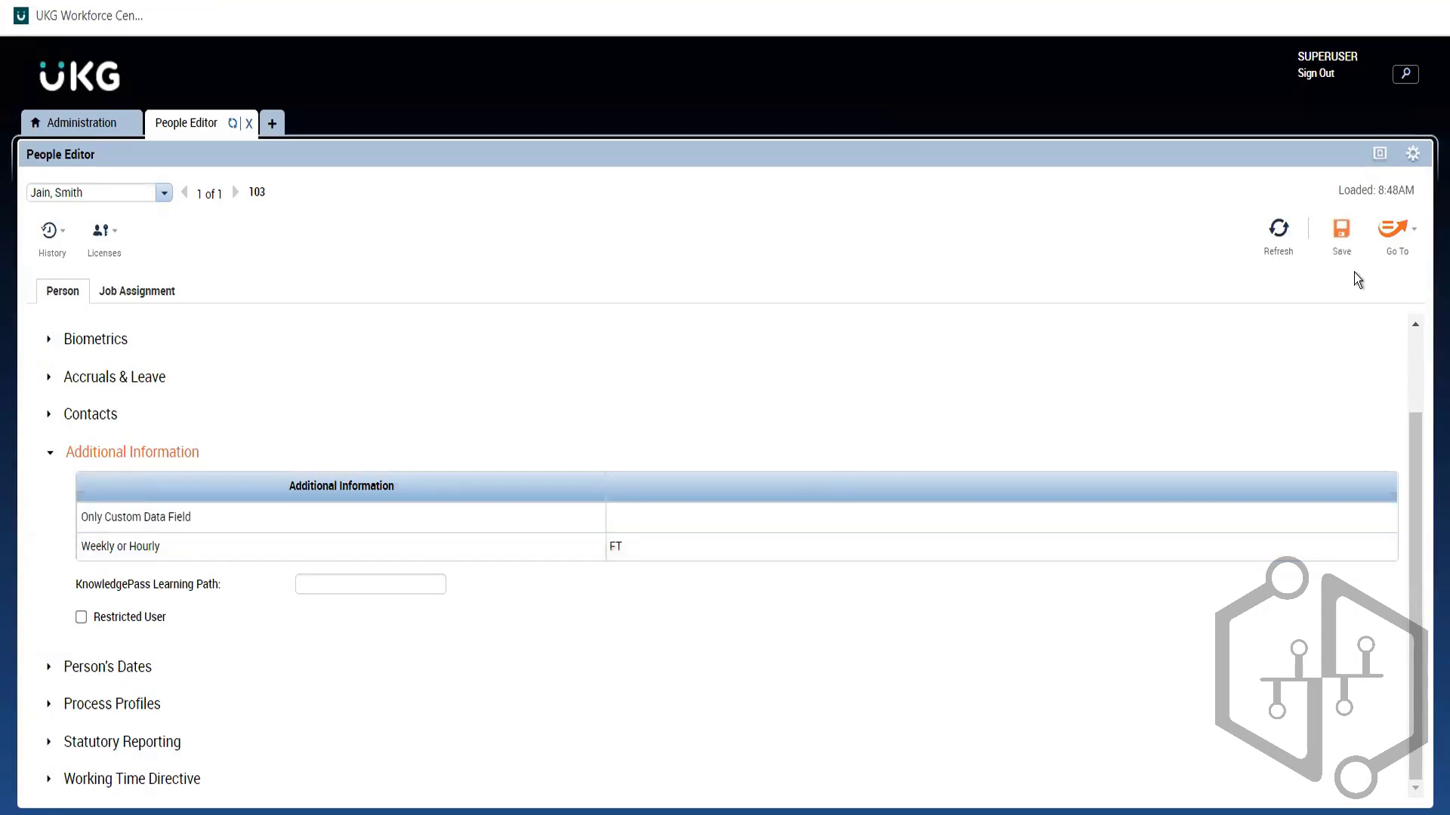
{"action": "left_click", "coordinate": [1341, 233]}
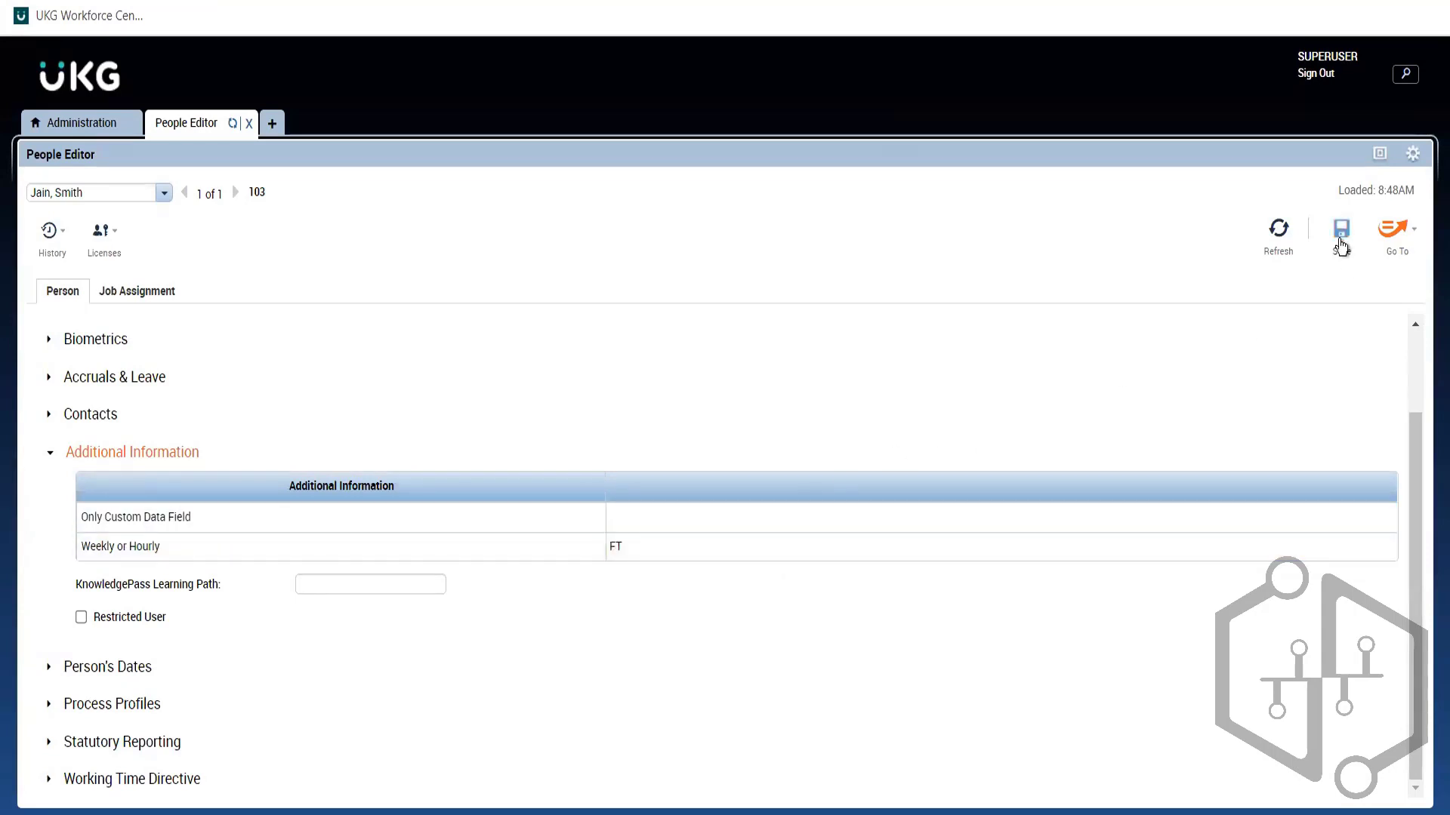
Step: Open and close the History menu, leave FT unchanged, and return to Custom Field Labels
{"action": "left_click", "coordinate": [45, 248]}
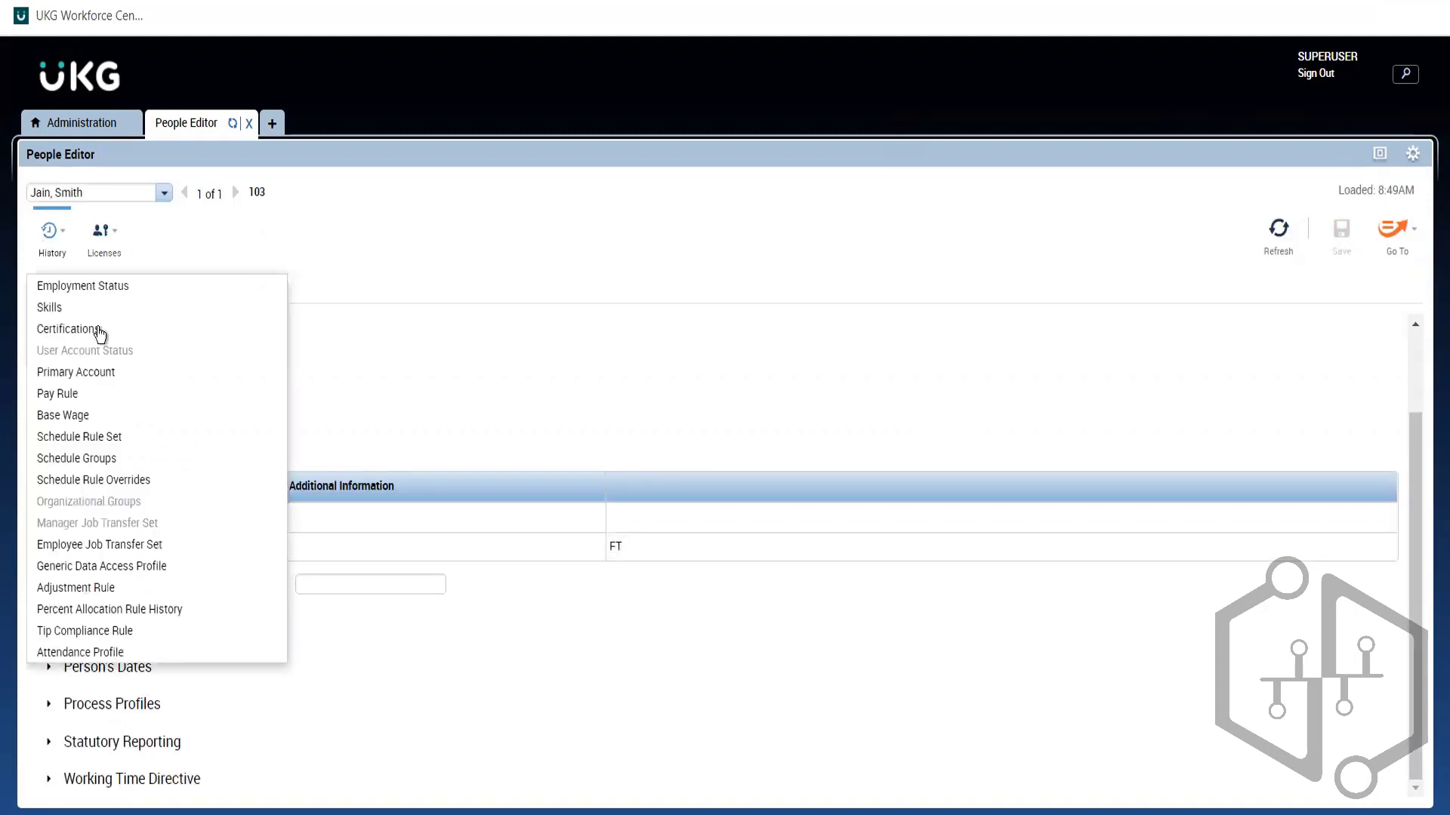
{"action": "left_click", "coordinate": [337, 388]}
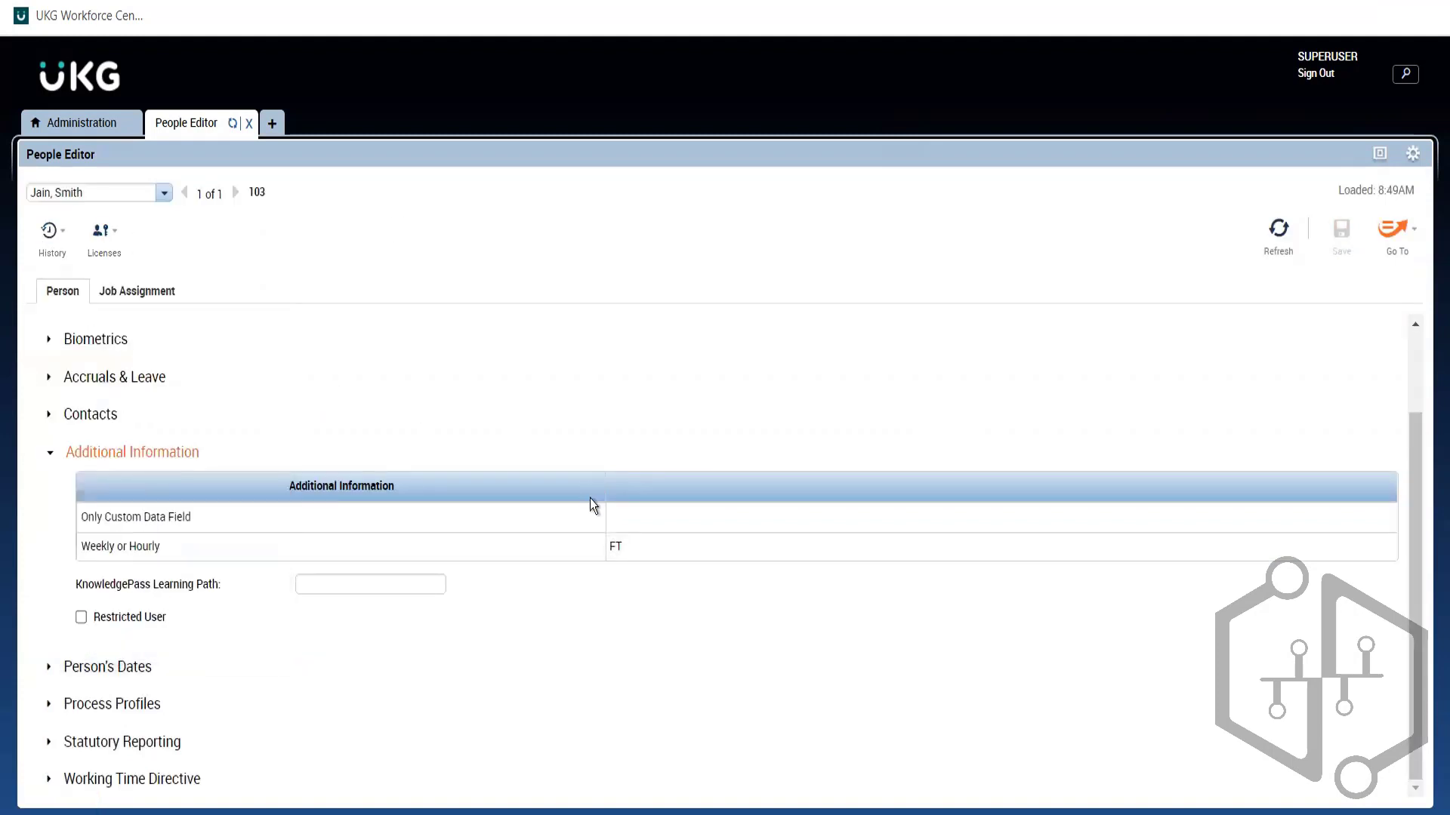
{"action": "left_click", "coordinate": [618, 549]}
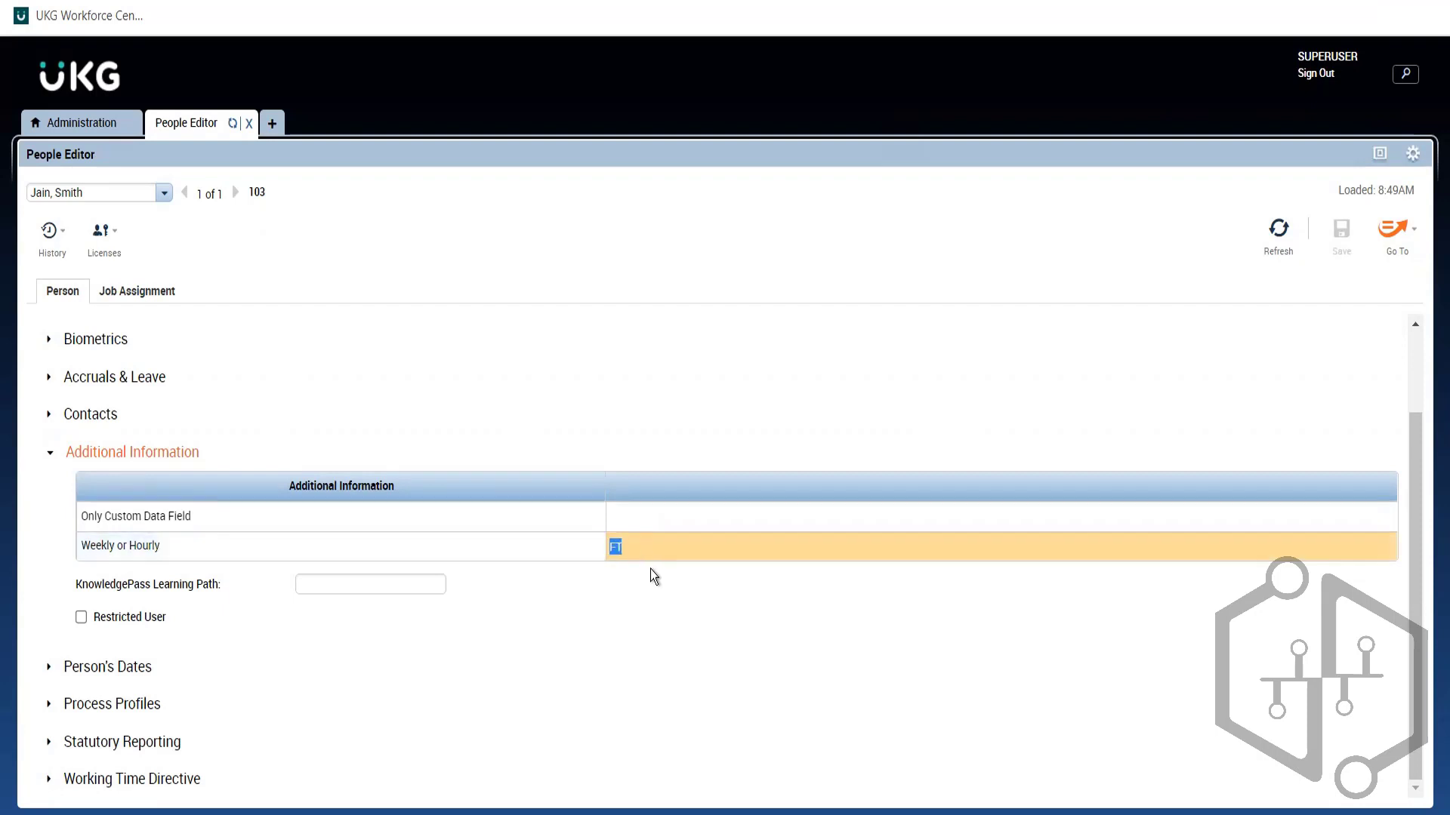
{"action": "left_click", "coordinate": [675, 638]}
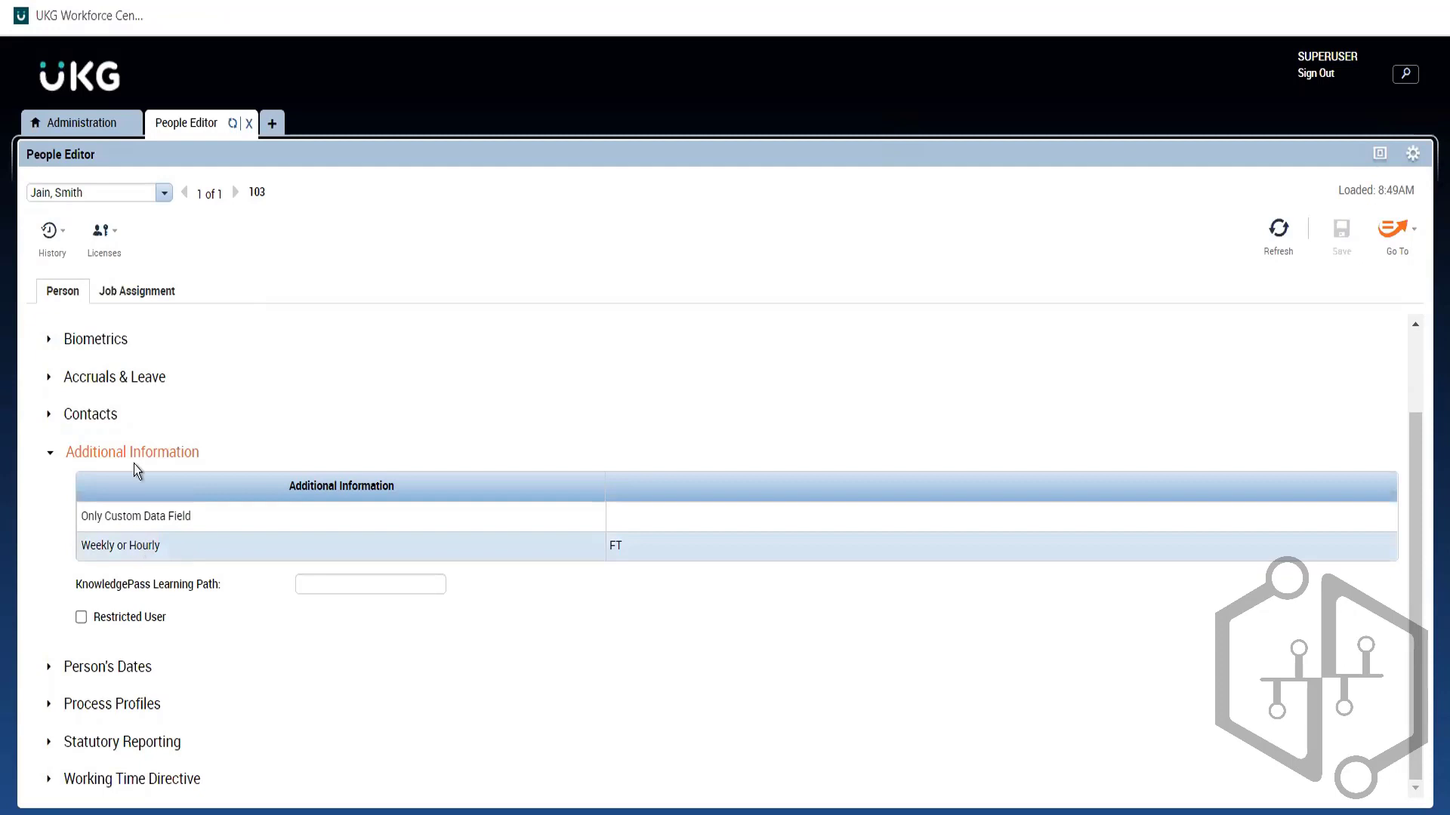
{"action": "left_click", "coordinate": [98, 123]}
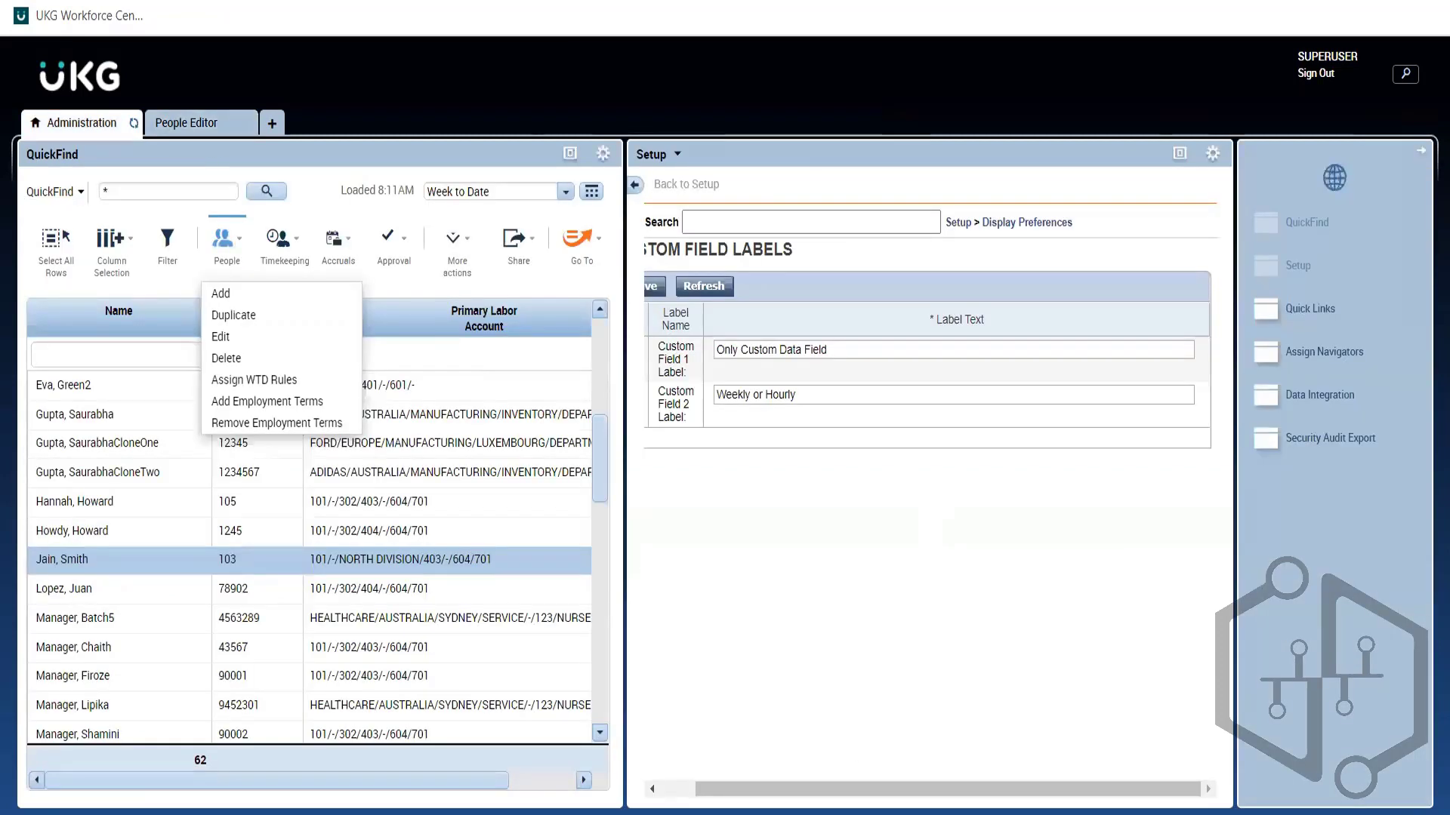
Step: Leave the Custom Field 2 'Weekly or Hourly' label unchanged and return to the People Editor
{"action": "left_click", "coordinate": [858, 398]}
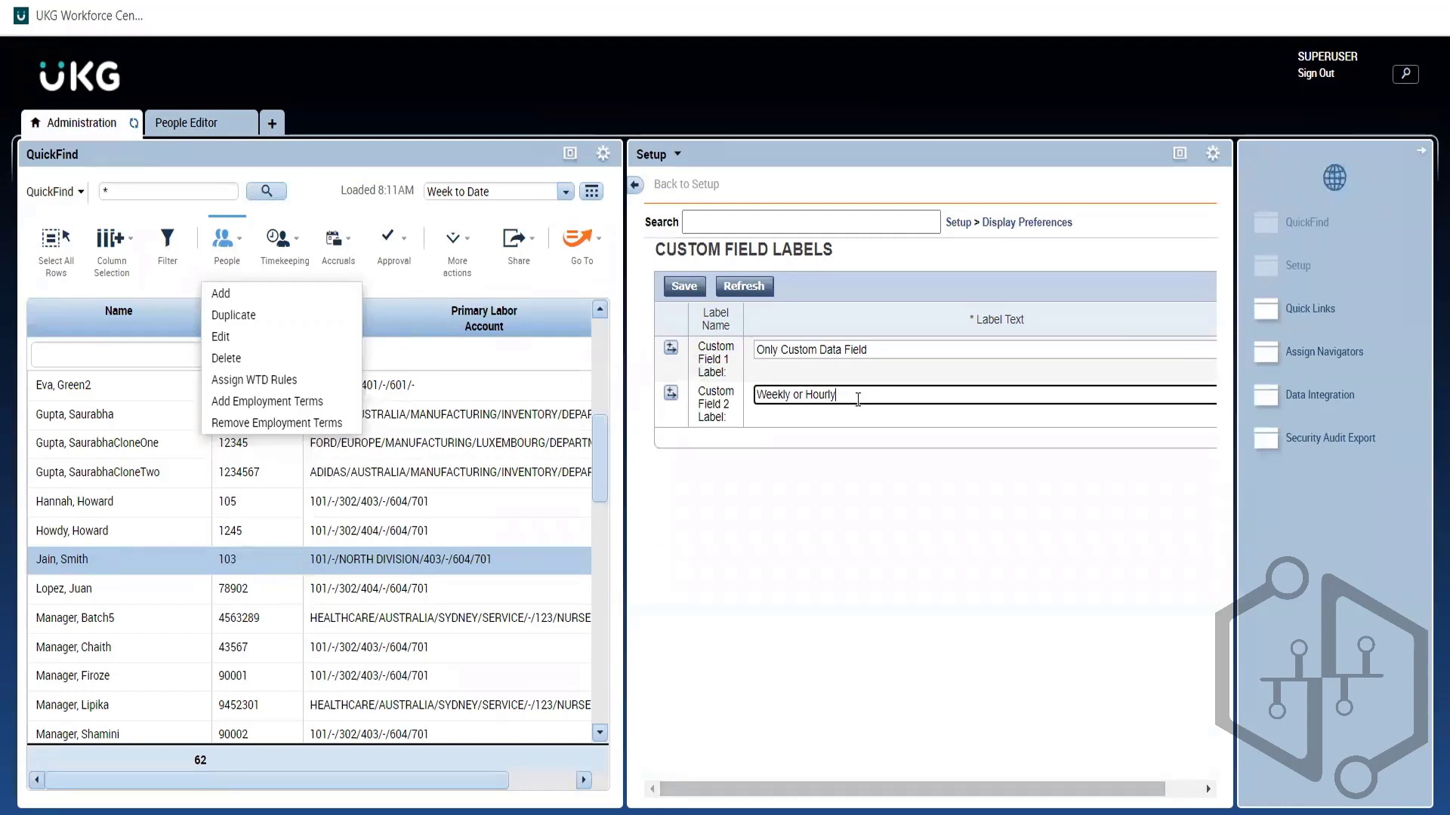
{"action": "left_click", "coordinate": [823, 434]}
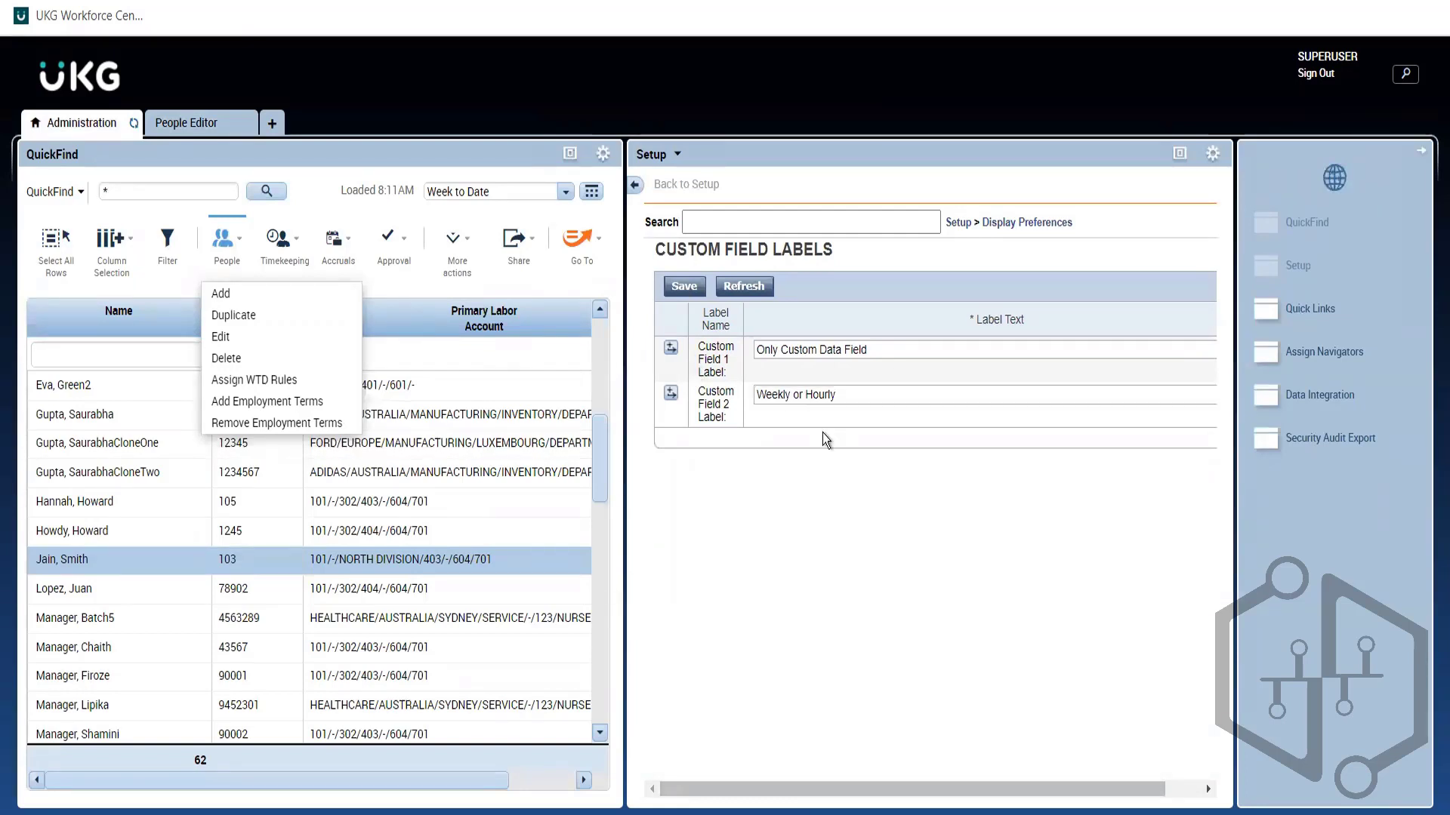
{"action": "left_click", "coordinate": [187, 124]}
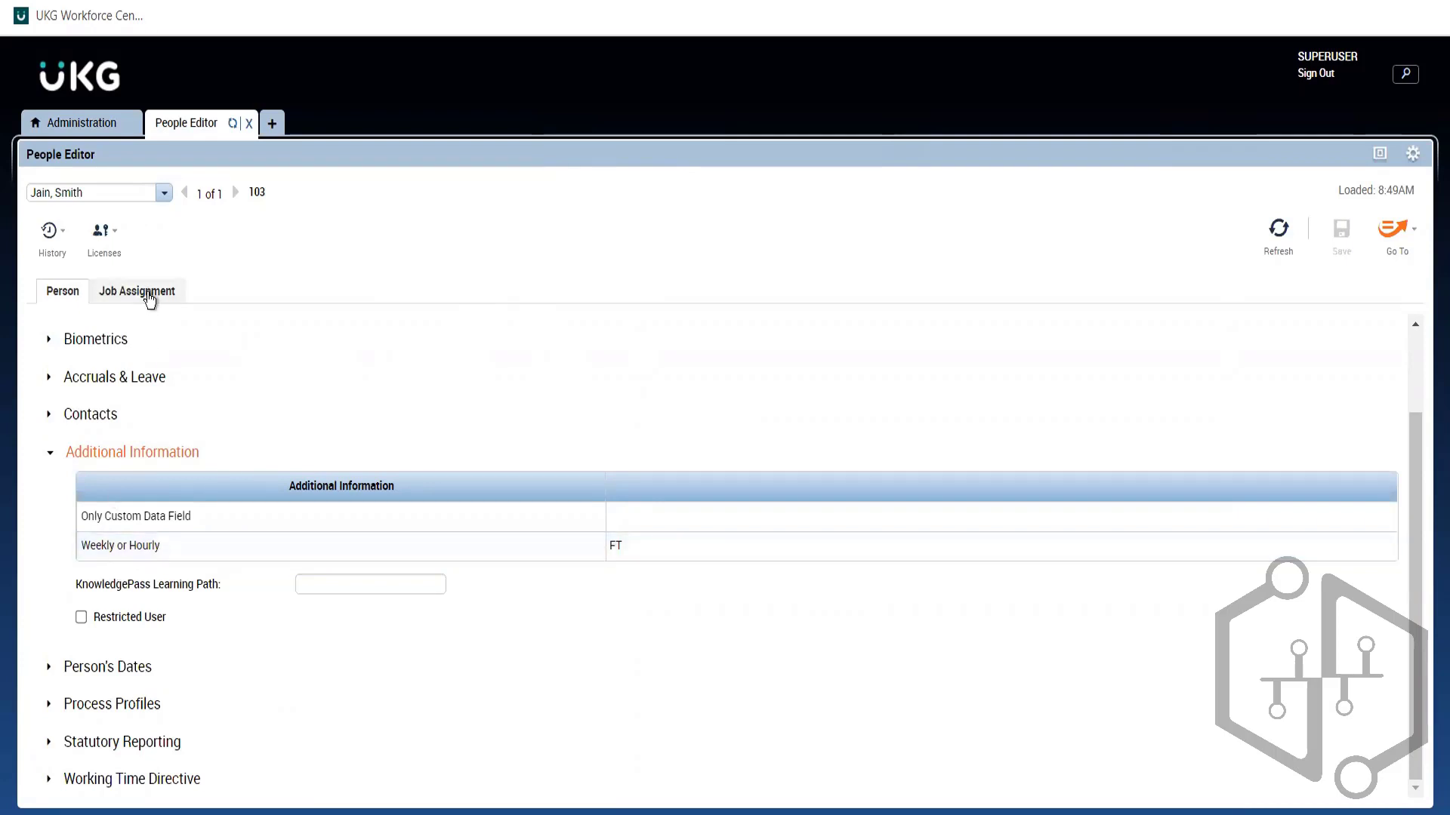
Step: Review the employee's Job Assignment, collapsing the summary and expanding the Primary Account section
{"action": "left_click", "coordinate": [147, 294]}
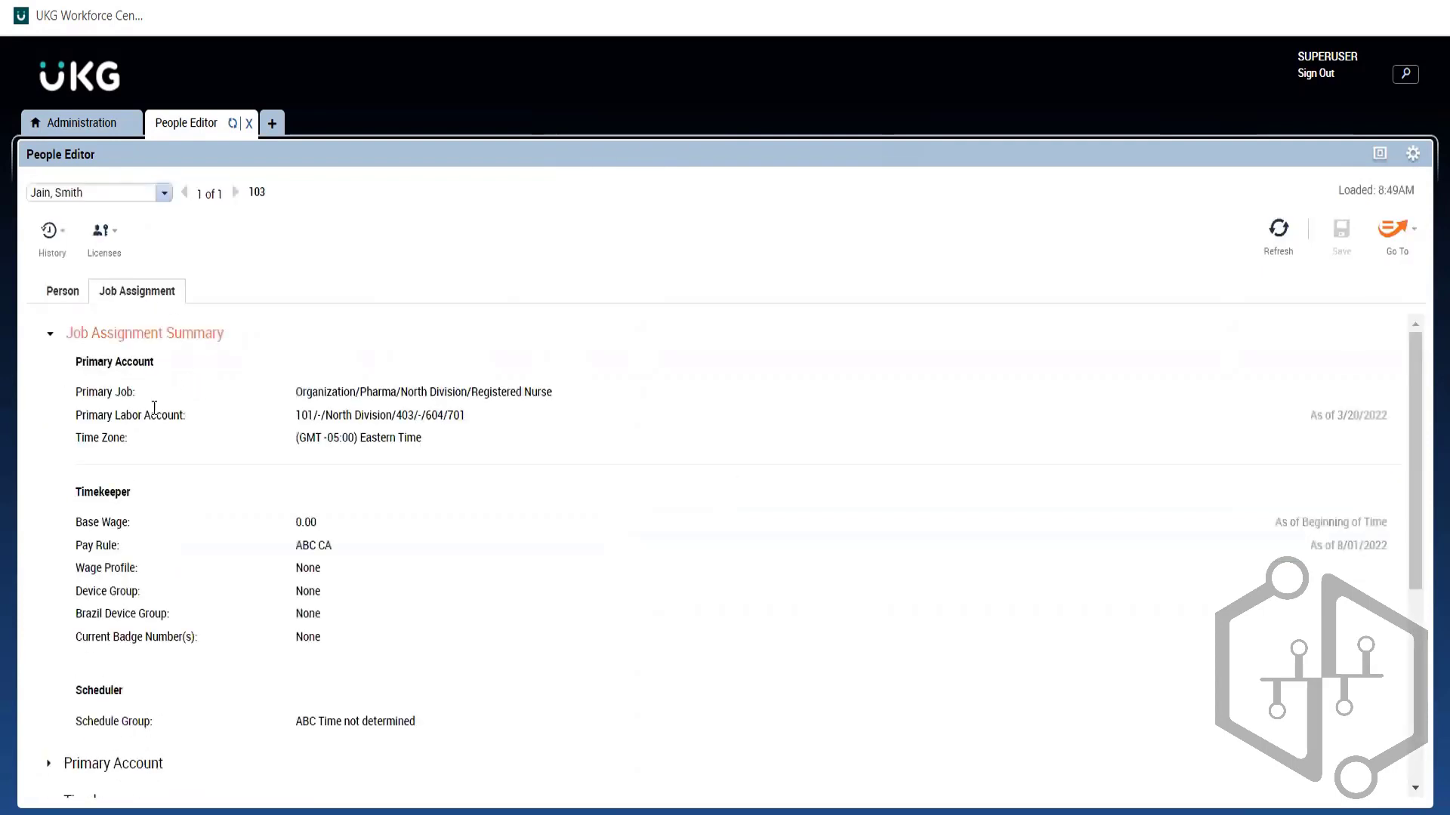
{"action": "triple_click", "coordinate": [130, 362]}
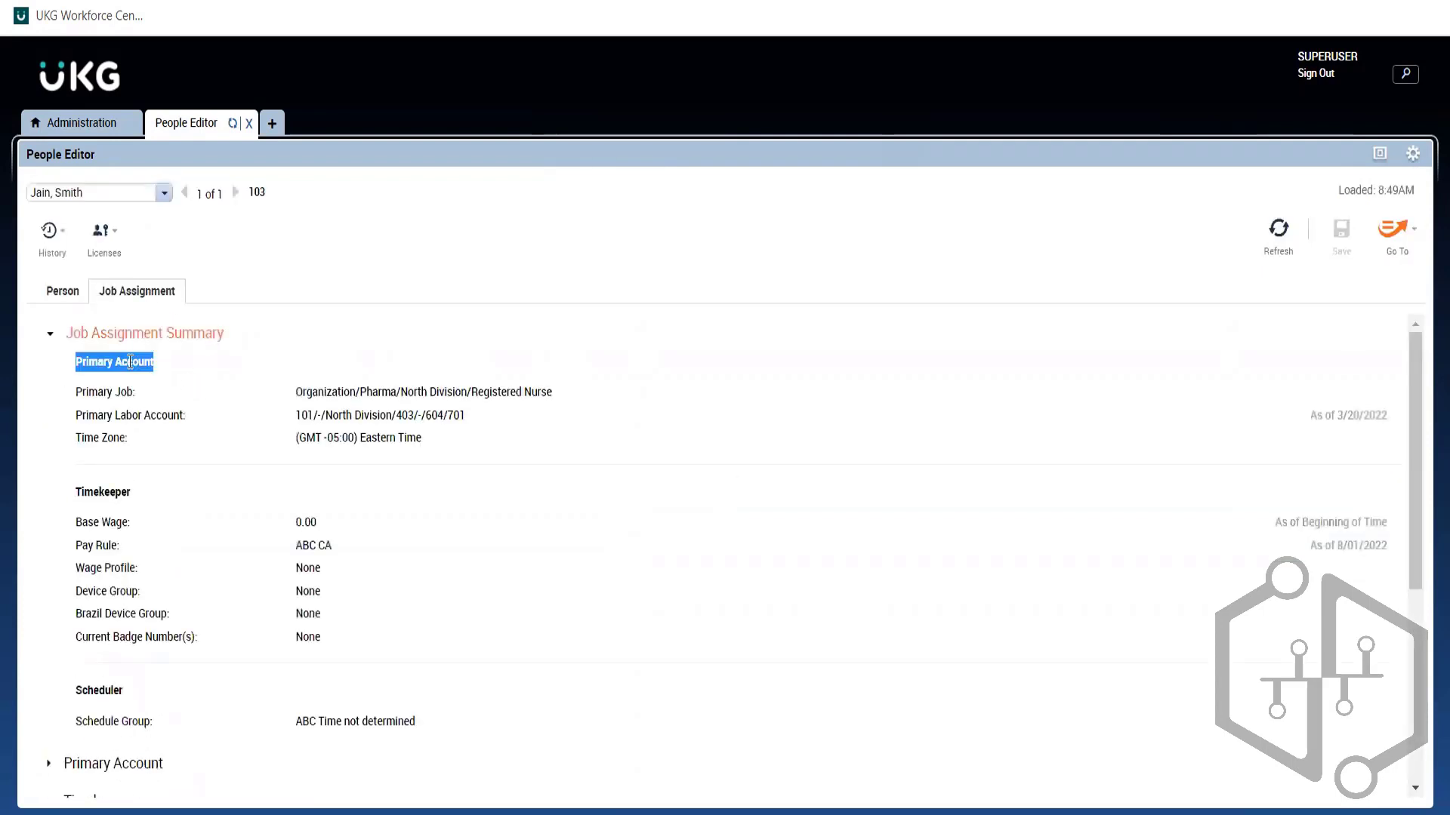
{"action": "left_click", "coordinate": [113, 123]}
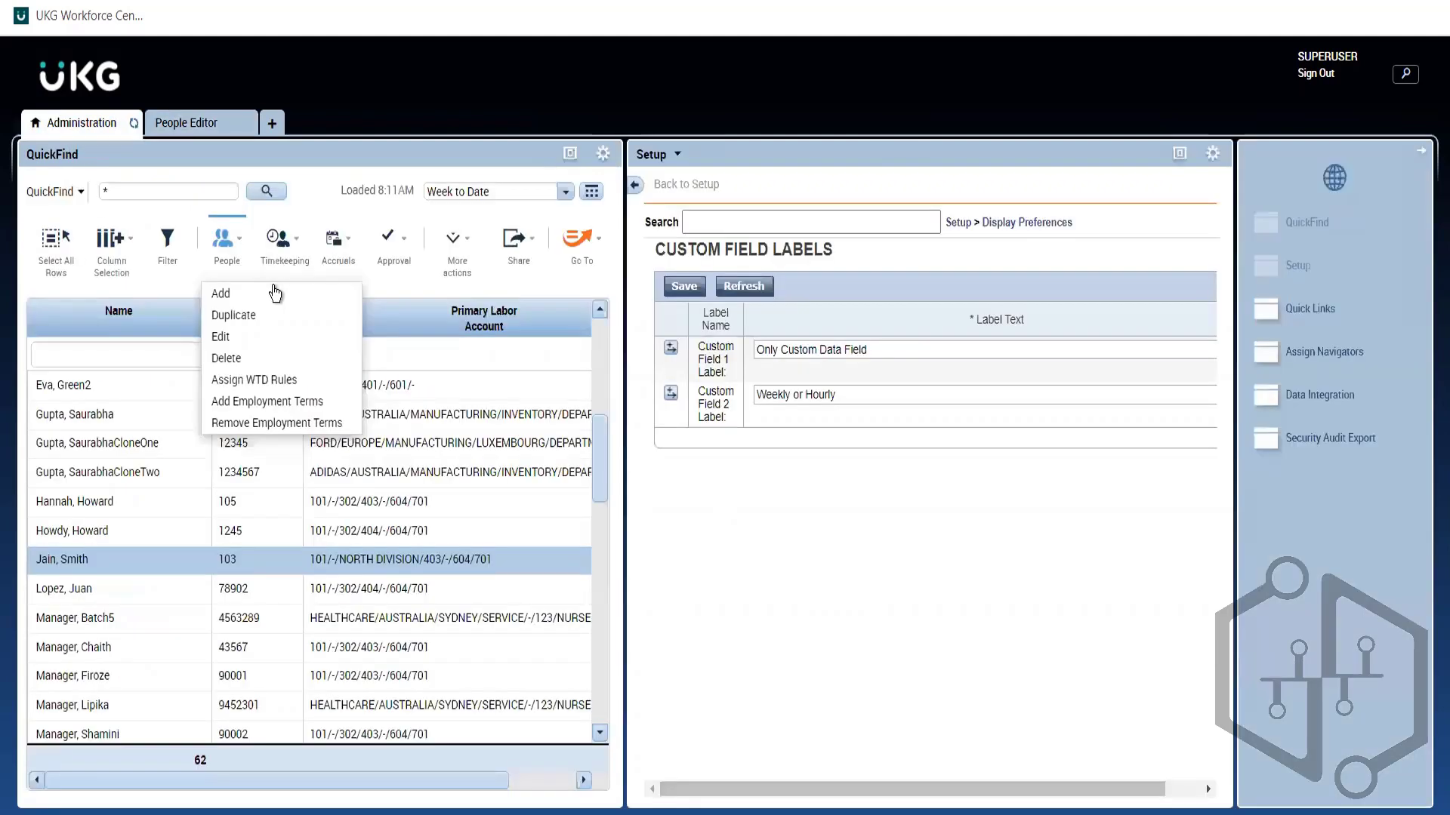
{"action": "left_click", "coordinate": [414, 282]}
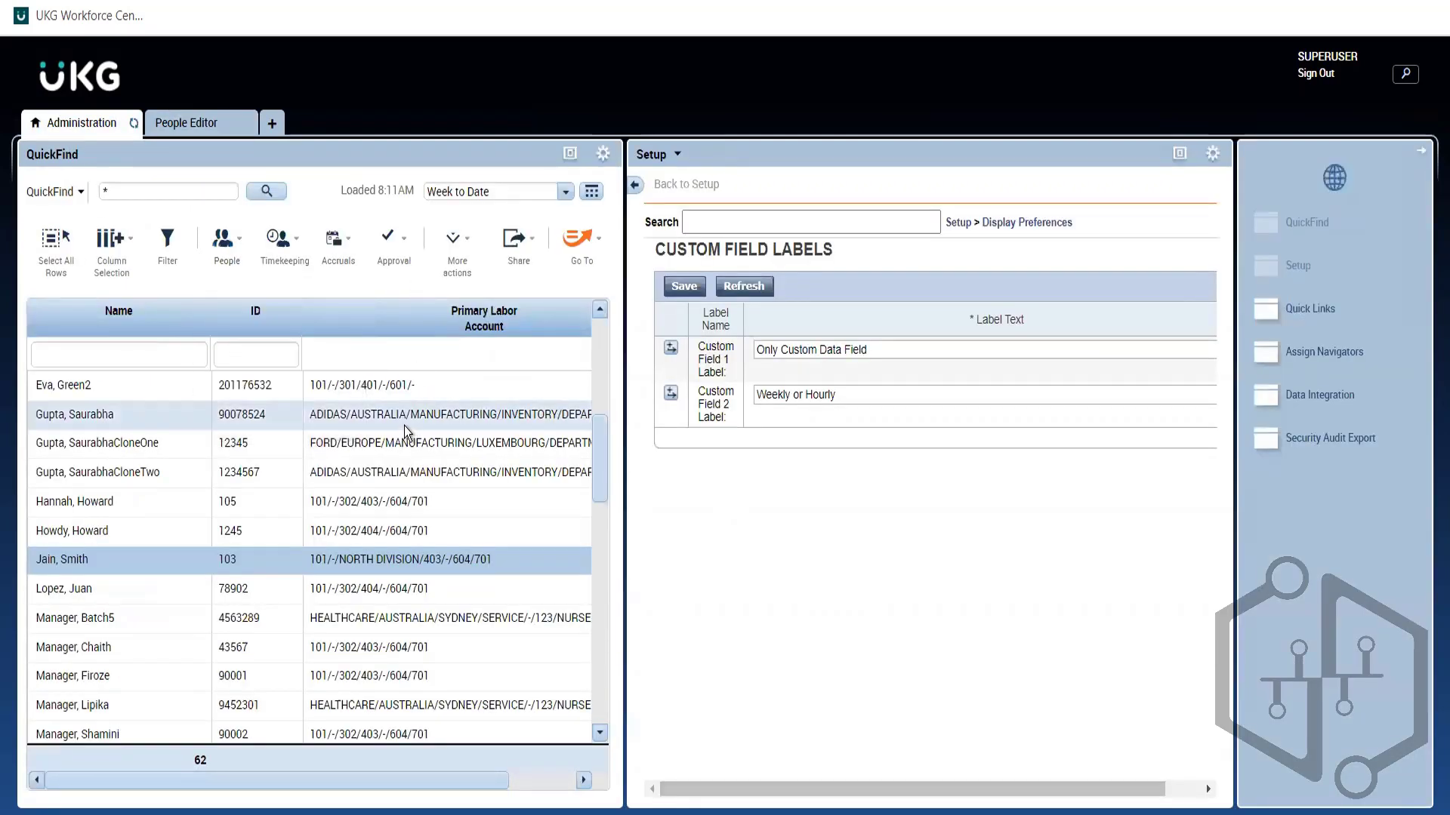
{"action": "left_click", "coordinate": [197, 123]}
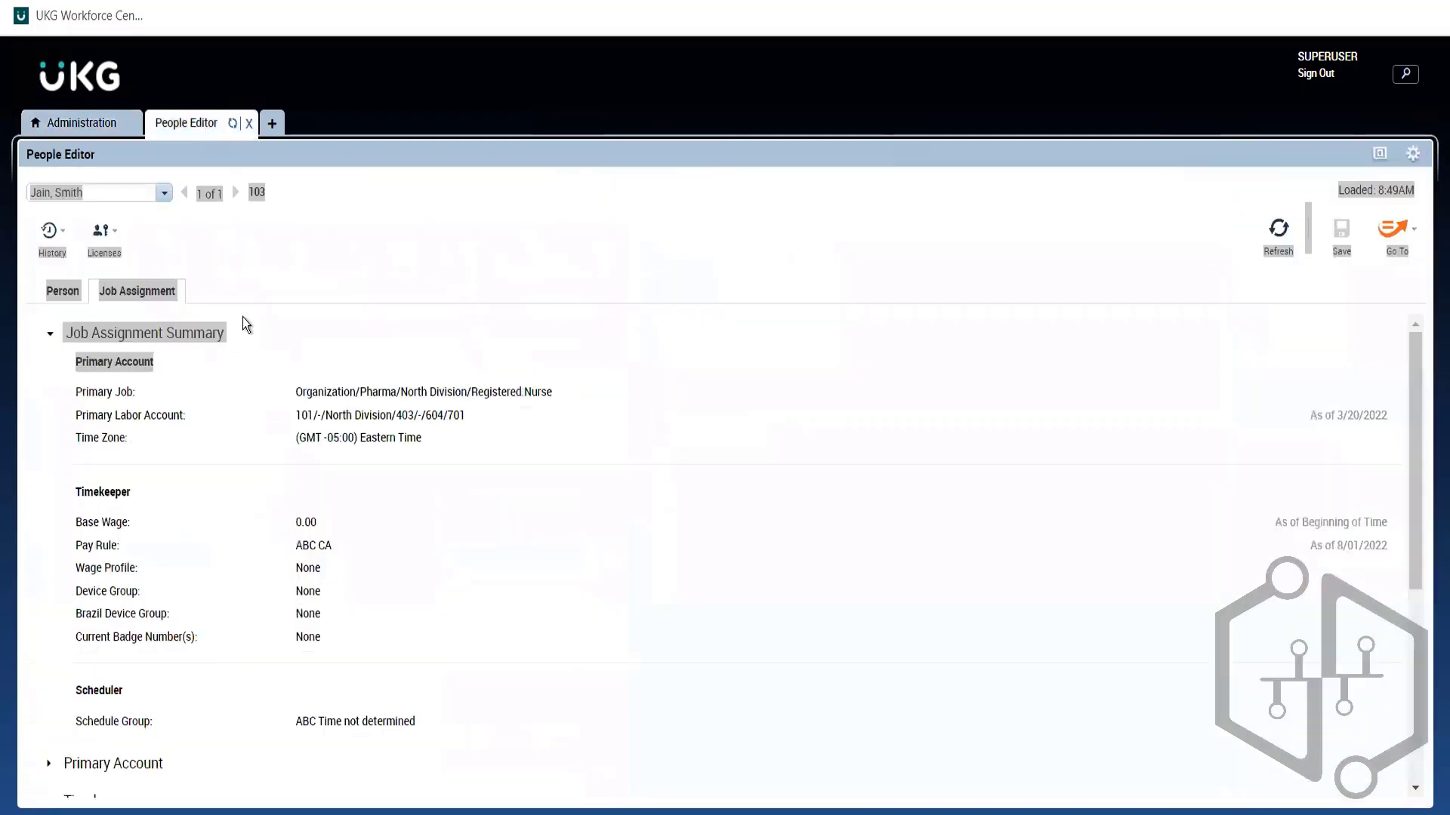
{"action": "left_click", "coordinate": [136, 340]}
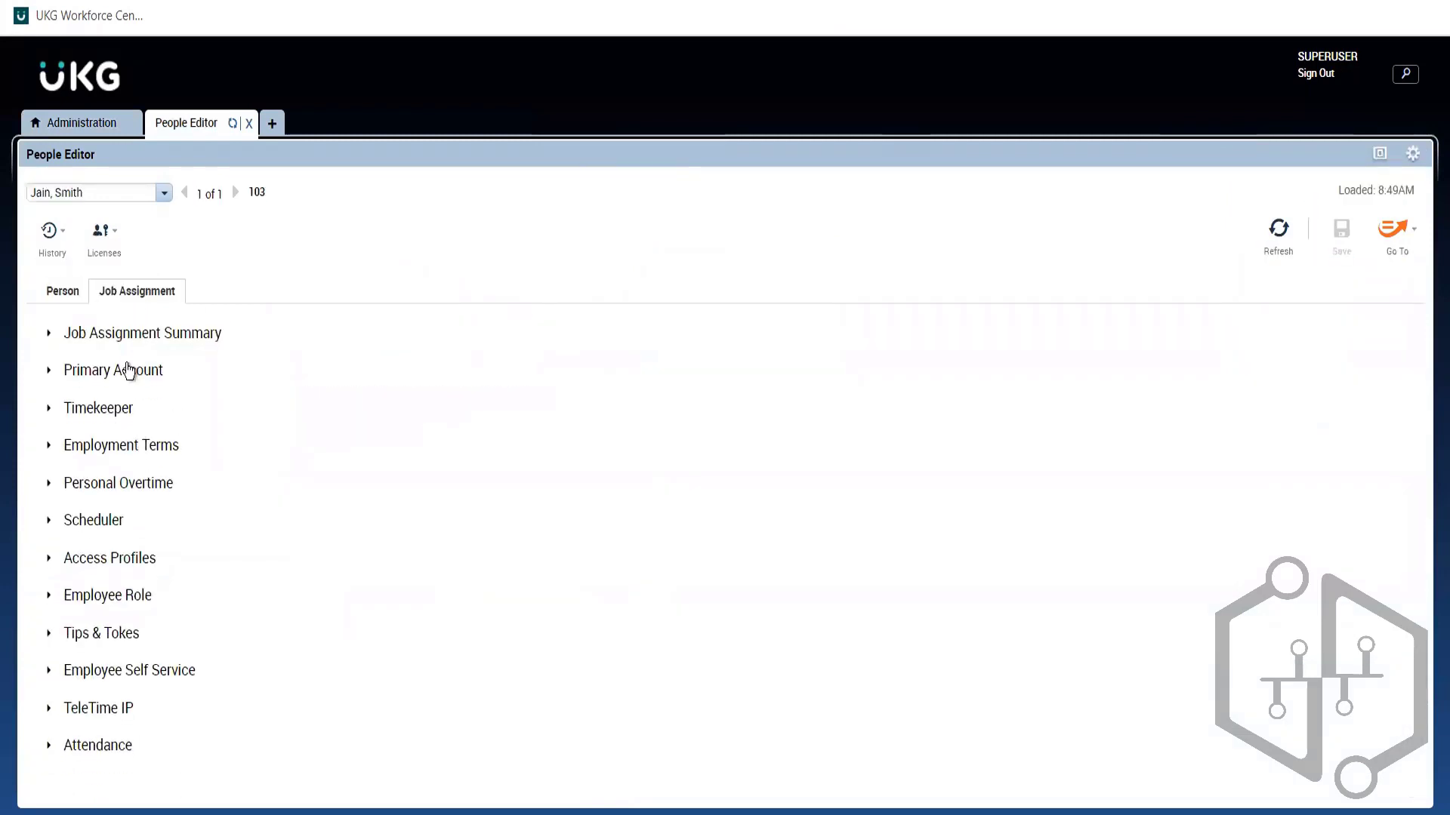
{"action": "left_click", "coordinate": [124, 369]}
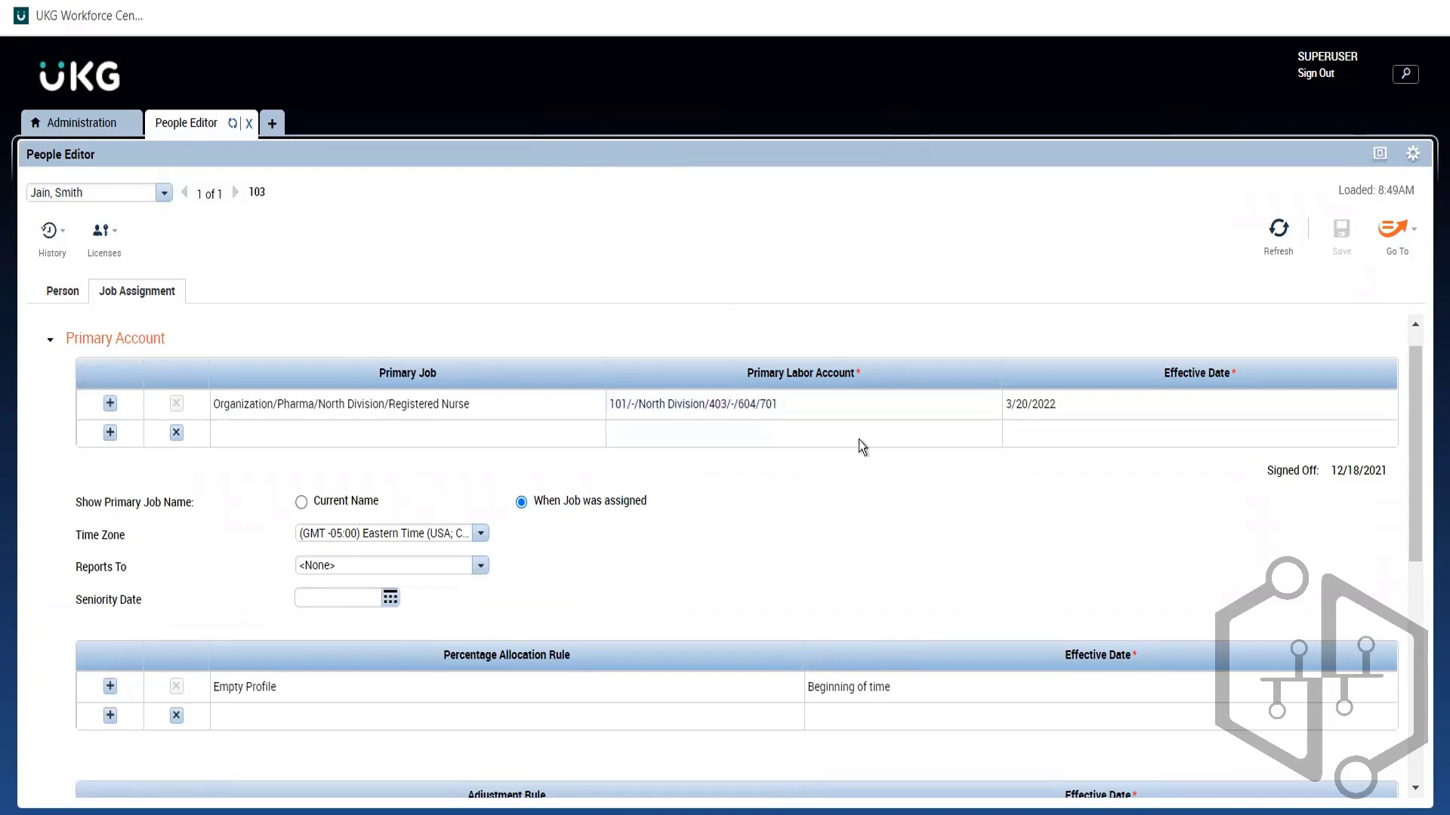
Step: View the employee's Person details, then go back to the Custom Field Labels setup in Administration
{"action": "left_click", "coordinate": [56, 286]}
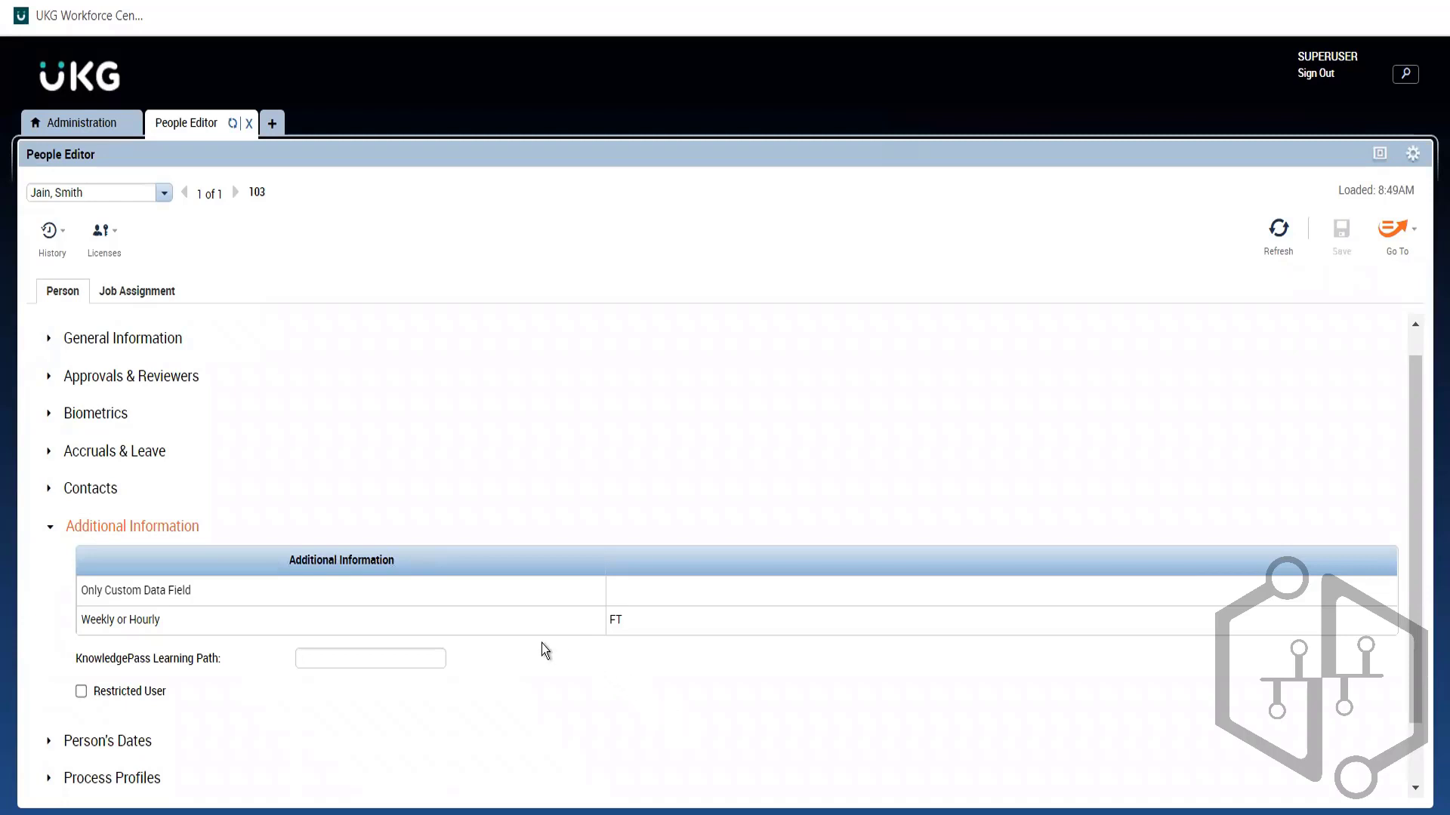
{"action": "left_click", "coordinate": [55, 127]}
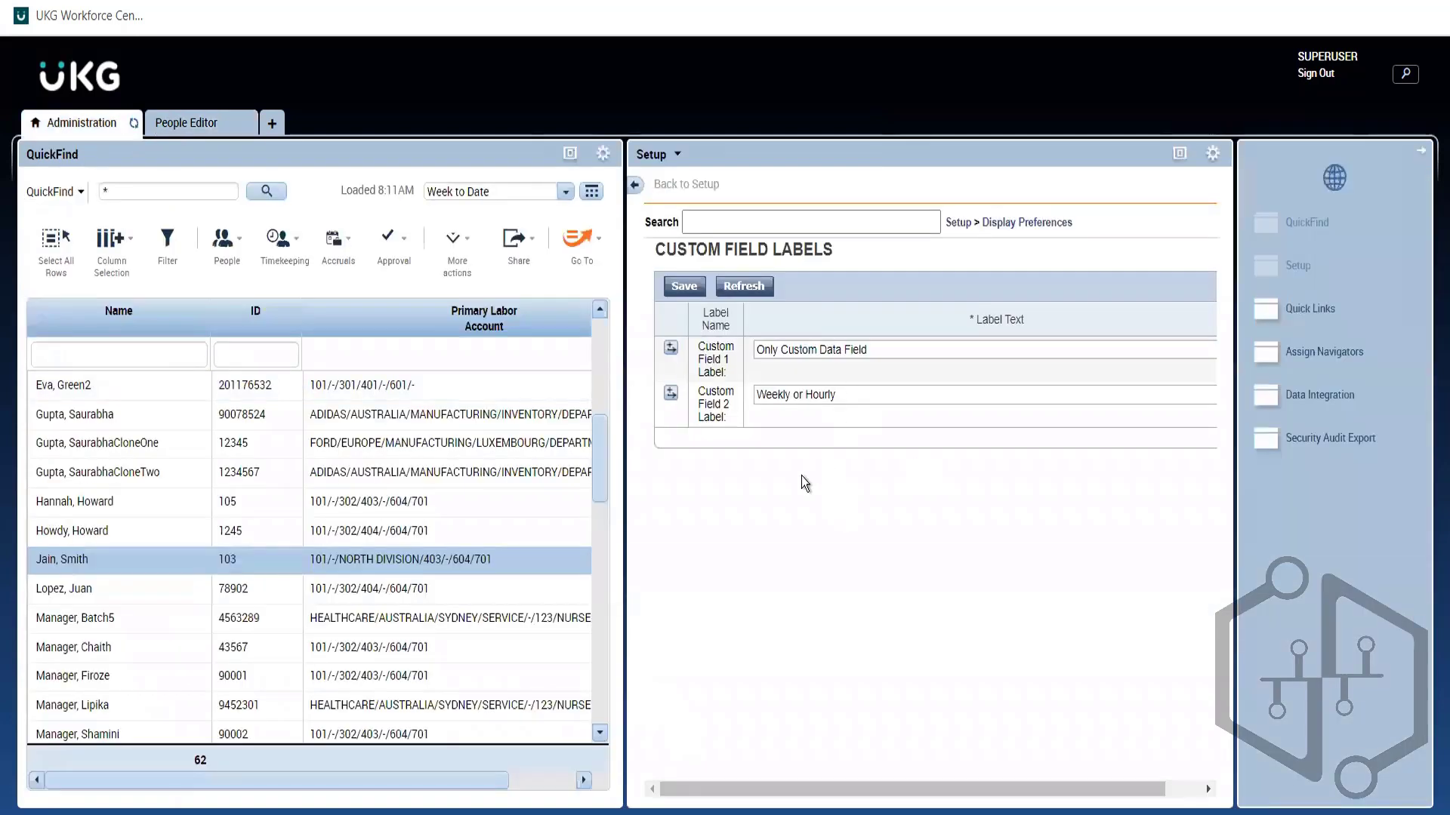
{"action": "left_click", "coordinate": [189, 130]}
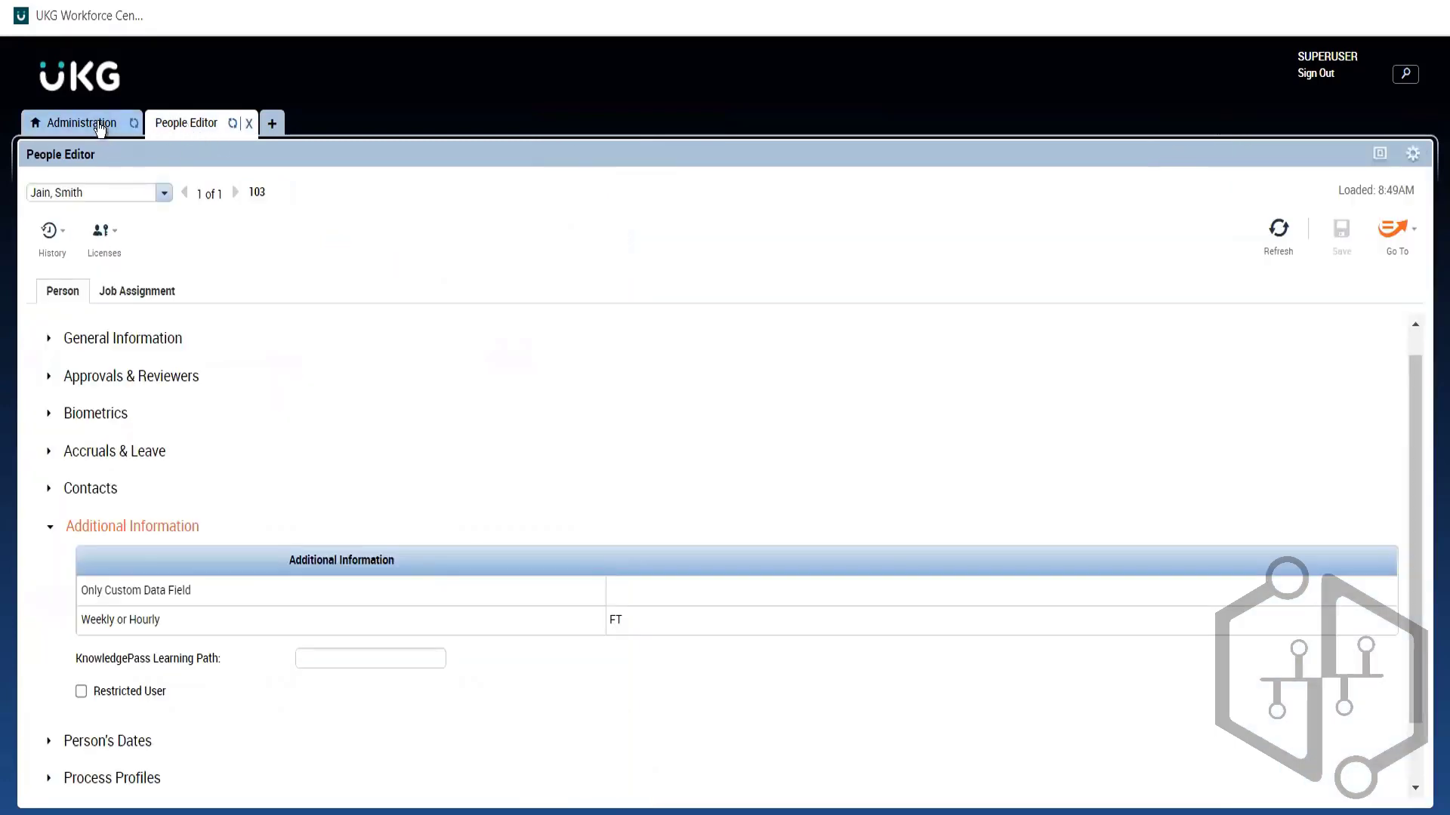
{"action": "left_click", "coordinate": [99, 129]}
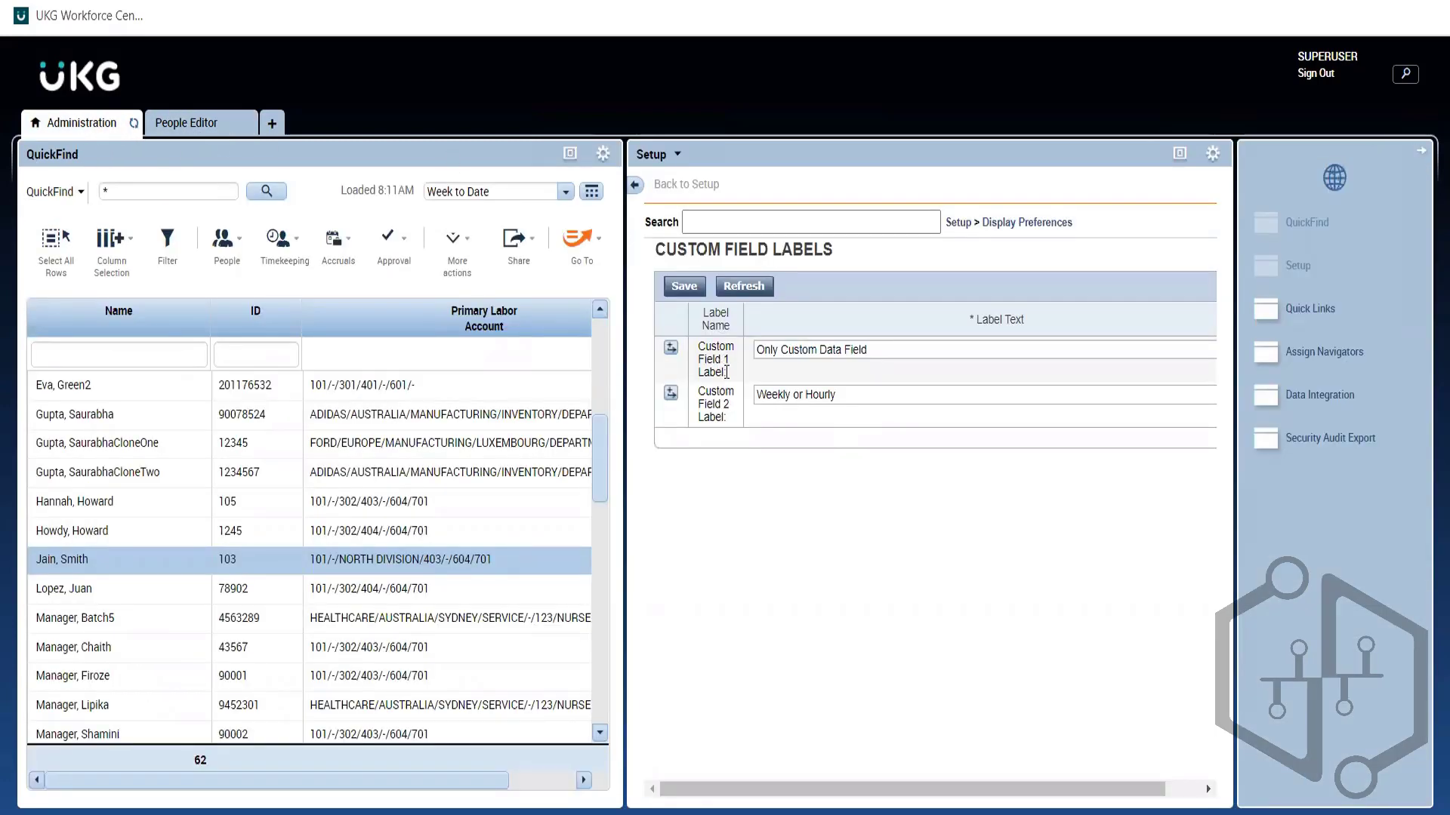
Step: Highlight the Custom Field 1 and 2 ('Weekly or Hourly') labels, then return to the employee's record
{"action": "left_click_drag", "start_coordinate": [727, 372], "coordinate": [689, 344]}
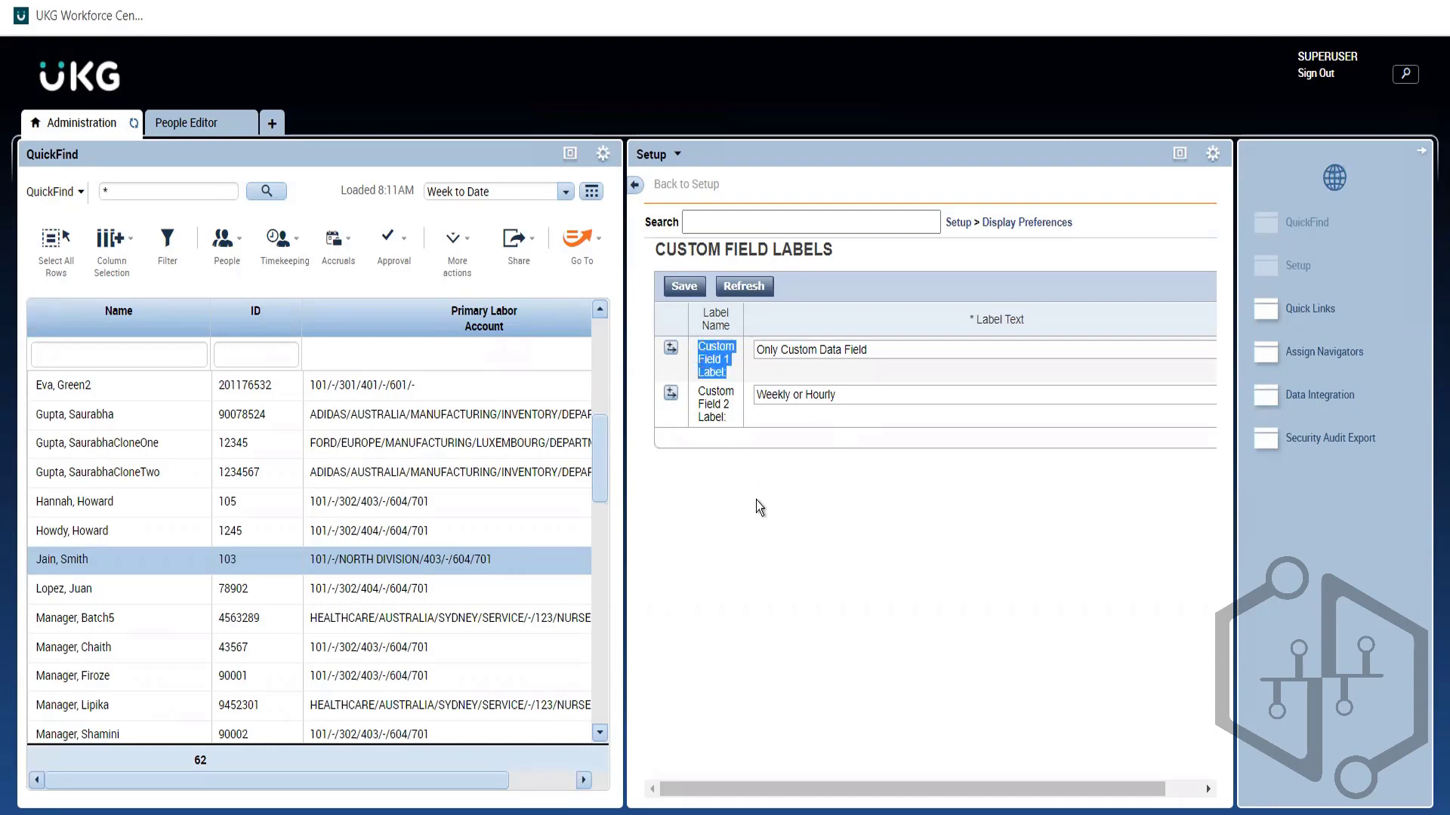
{"action": "left_click_drag", "start_coordinate": [724, 418], "coordinate": [693, 394]}
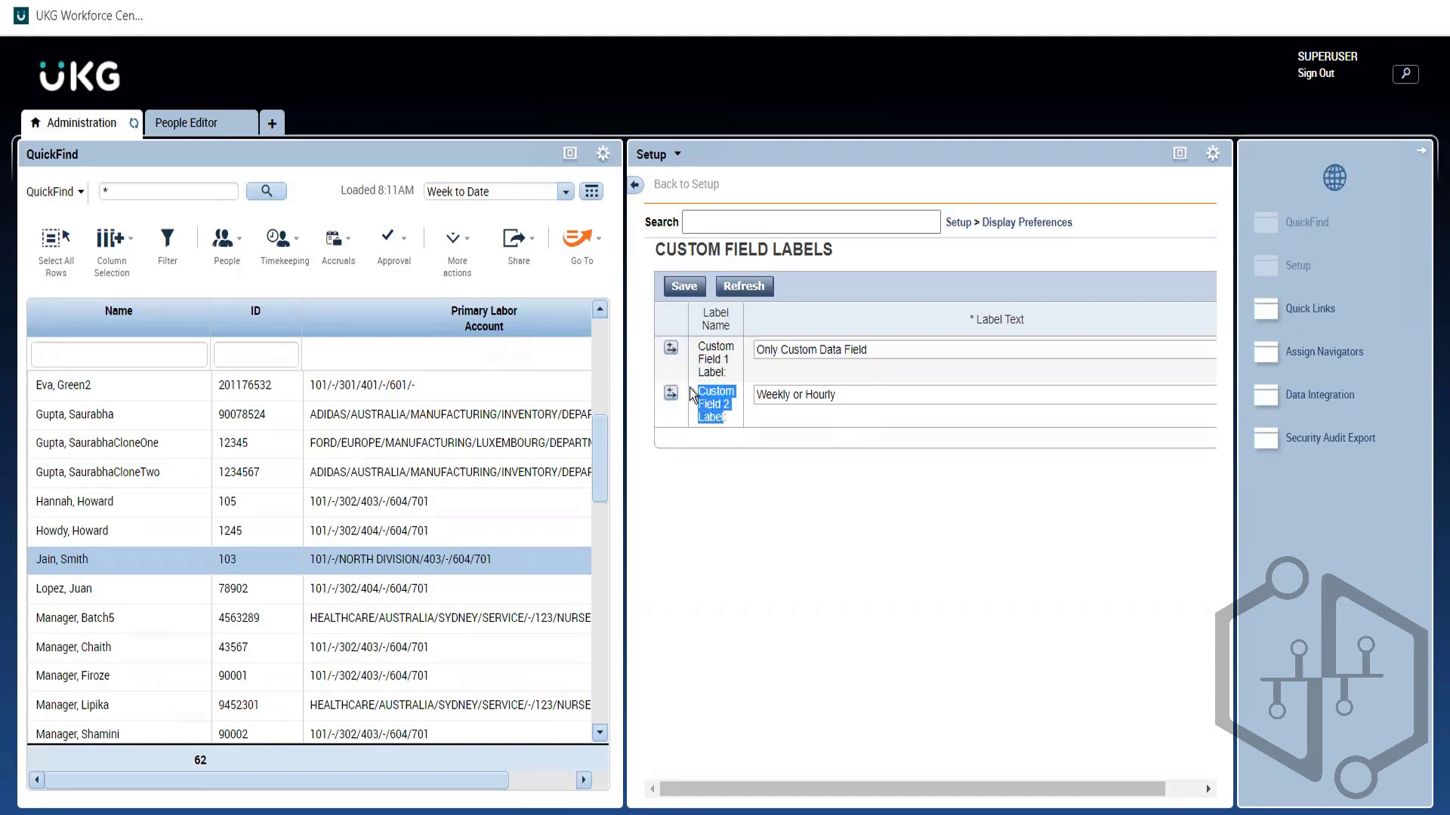
{"action": "left_click", "coordinate": [713, 408]}
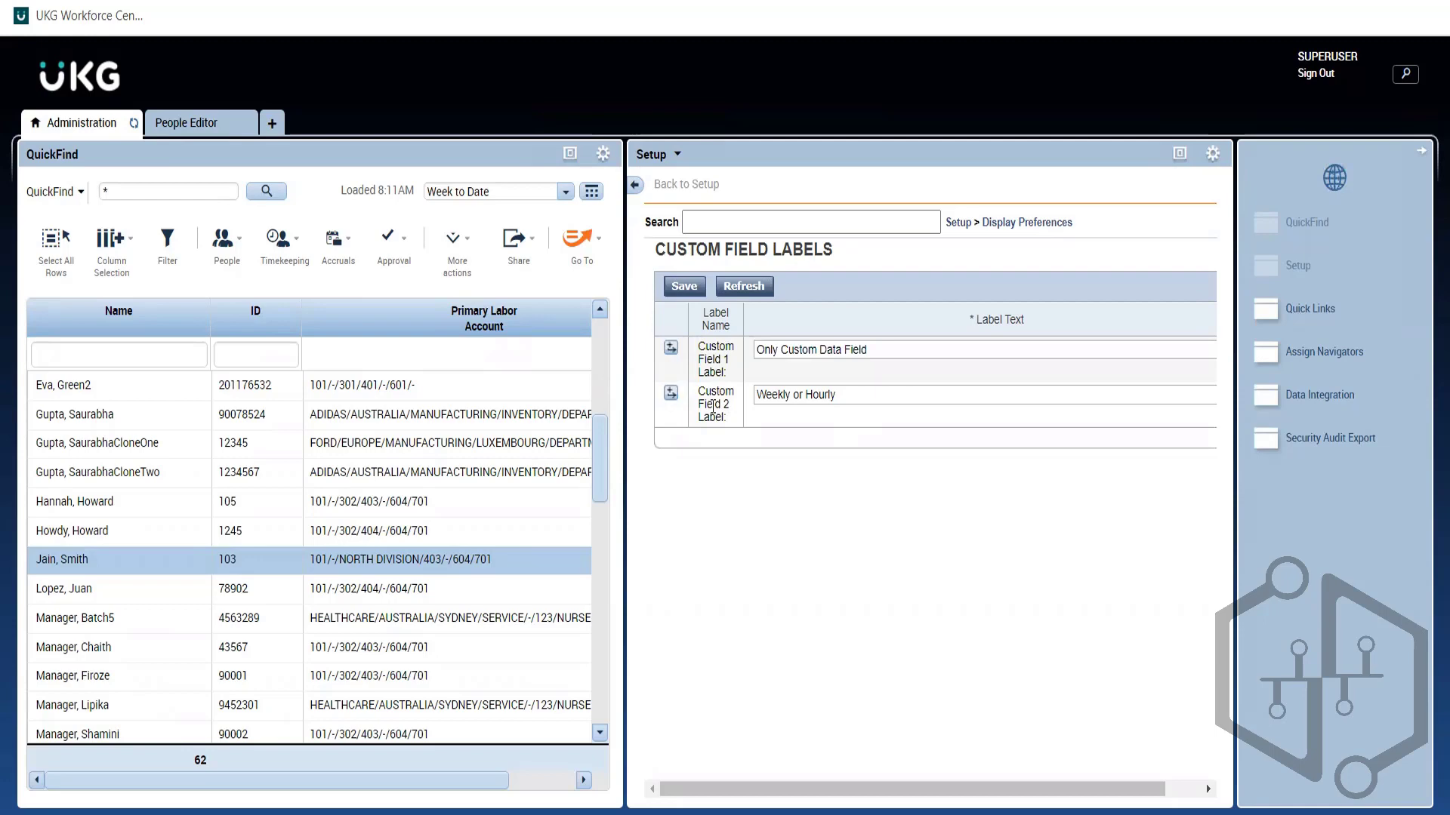
{"action": "triple_click", "coordinate": [712, 408]}
{"action": "left_click", "coordinate": [769, 419]}
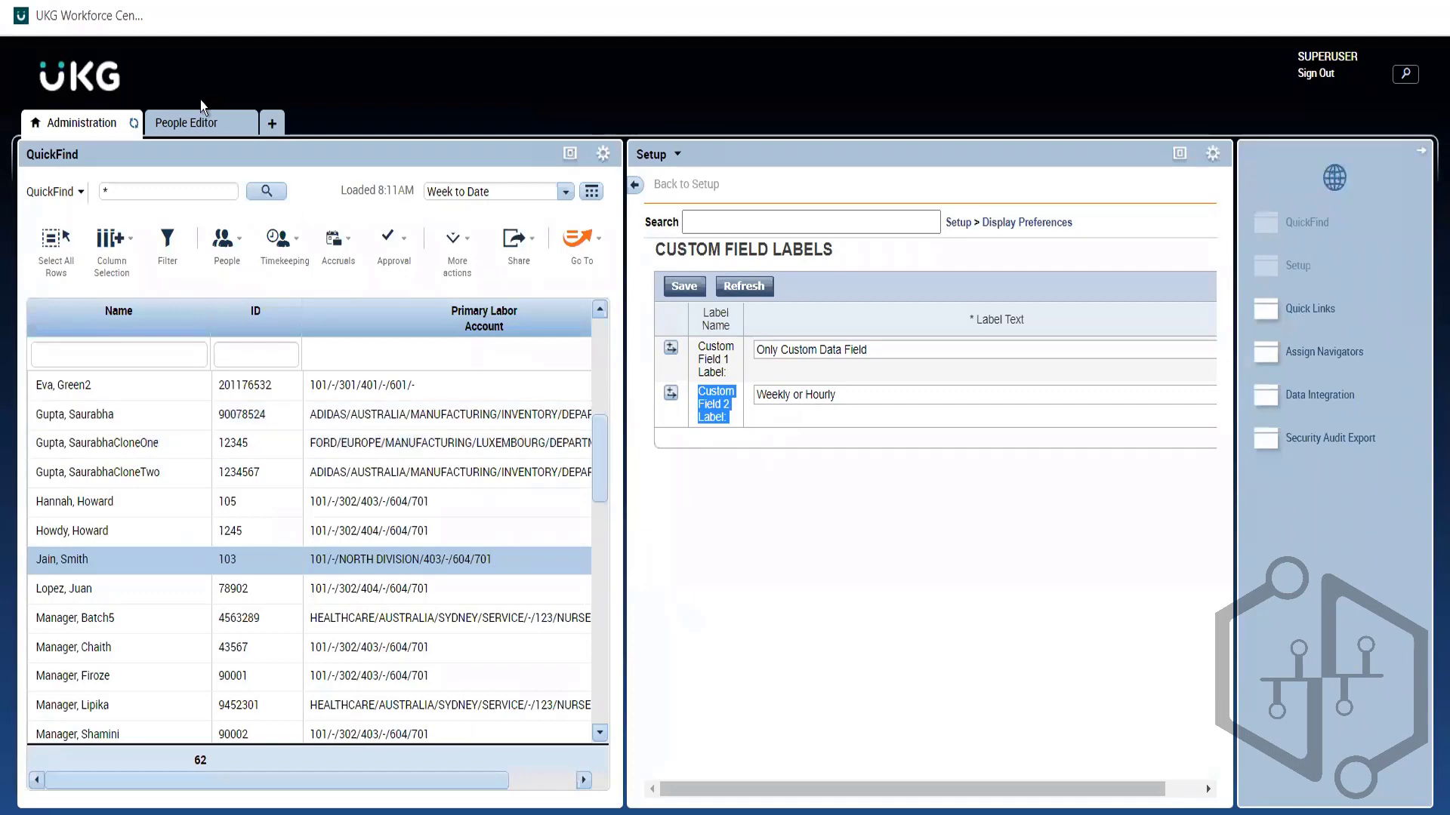
{"action": "left_click", "coordinate": [196, 129]}
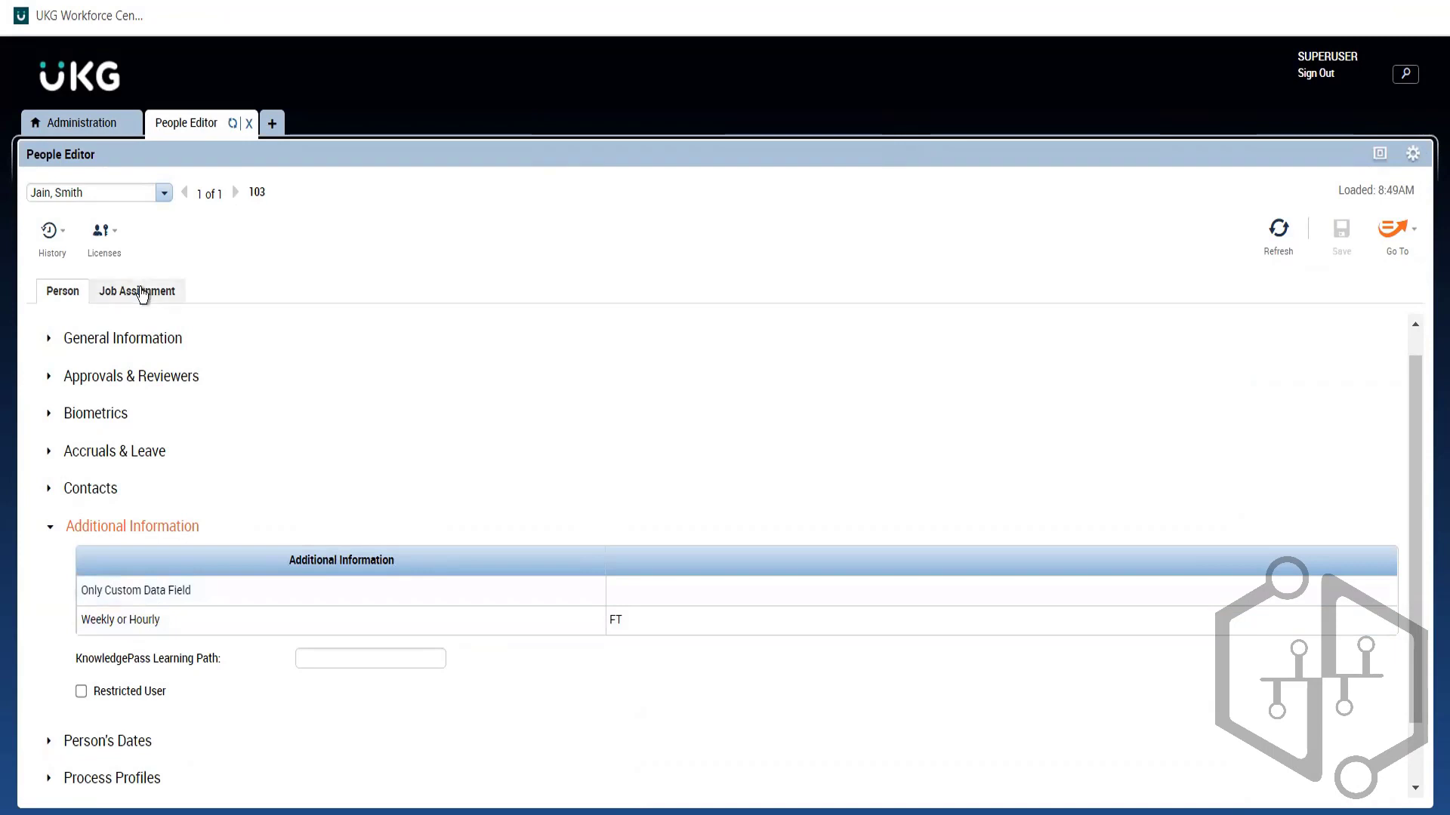
Step: Start a second Primary Labor Account row in Job Assignment and search it in the Transfer dialog
{"action": "left_click", "coordinate": [140, 291]}
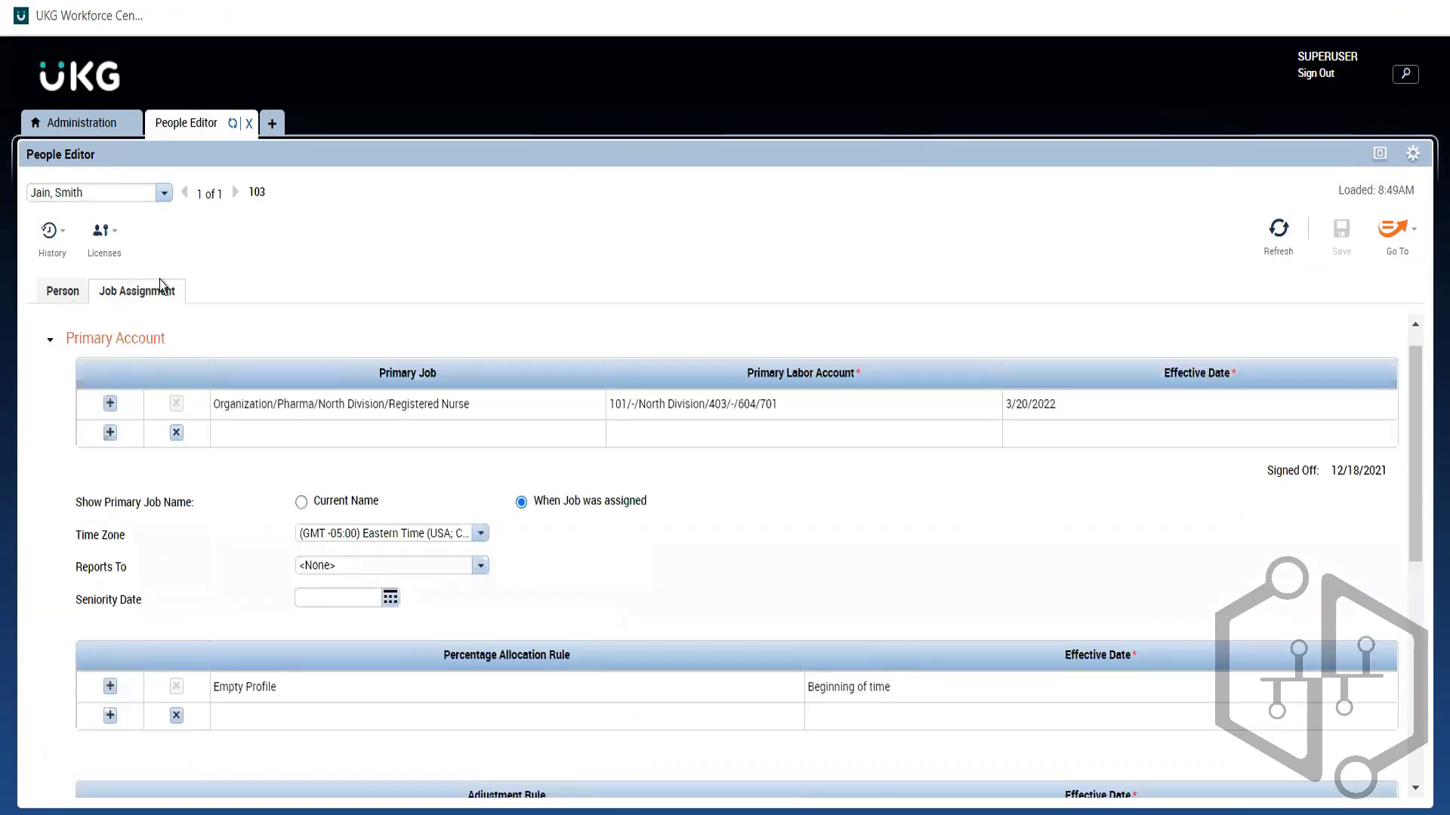
{"action": "left_click", "coordinate": [69, 294]}
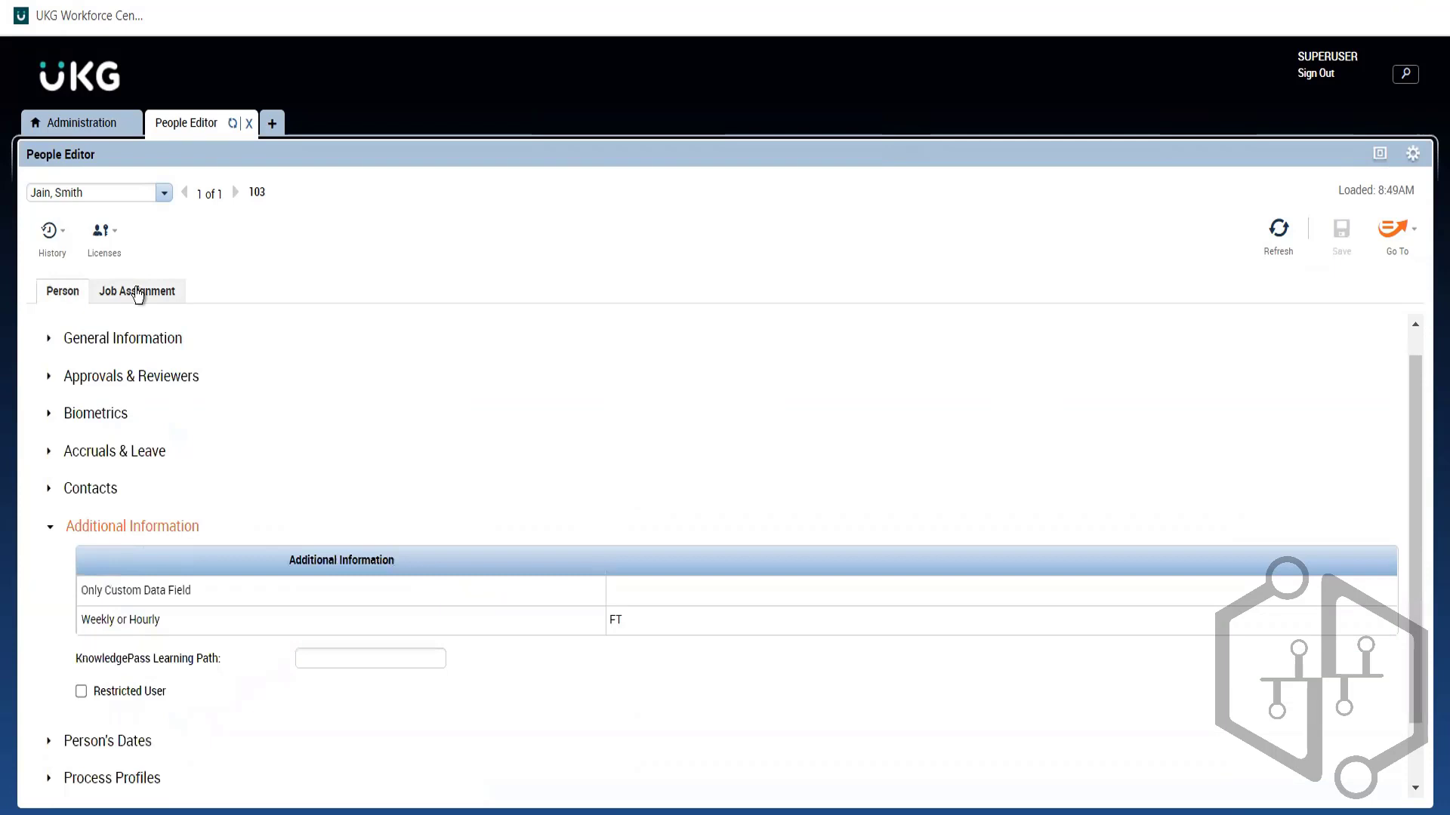
{"action": "left_click", "coordinate": [138, 294]}
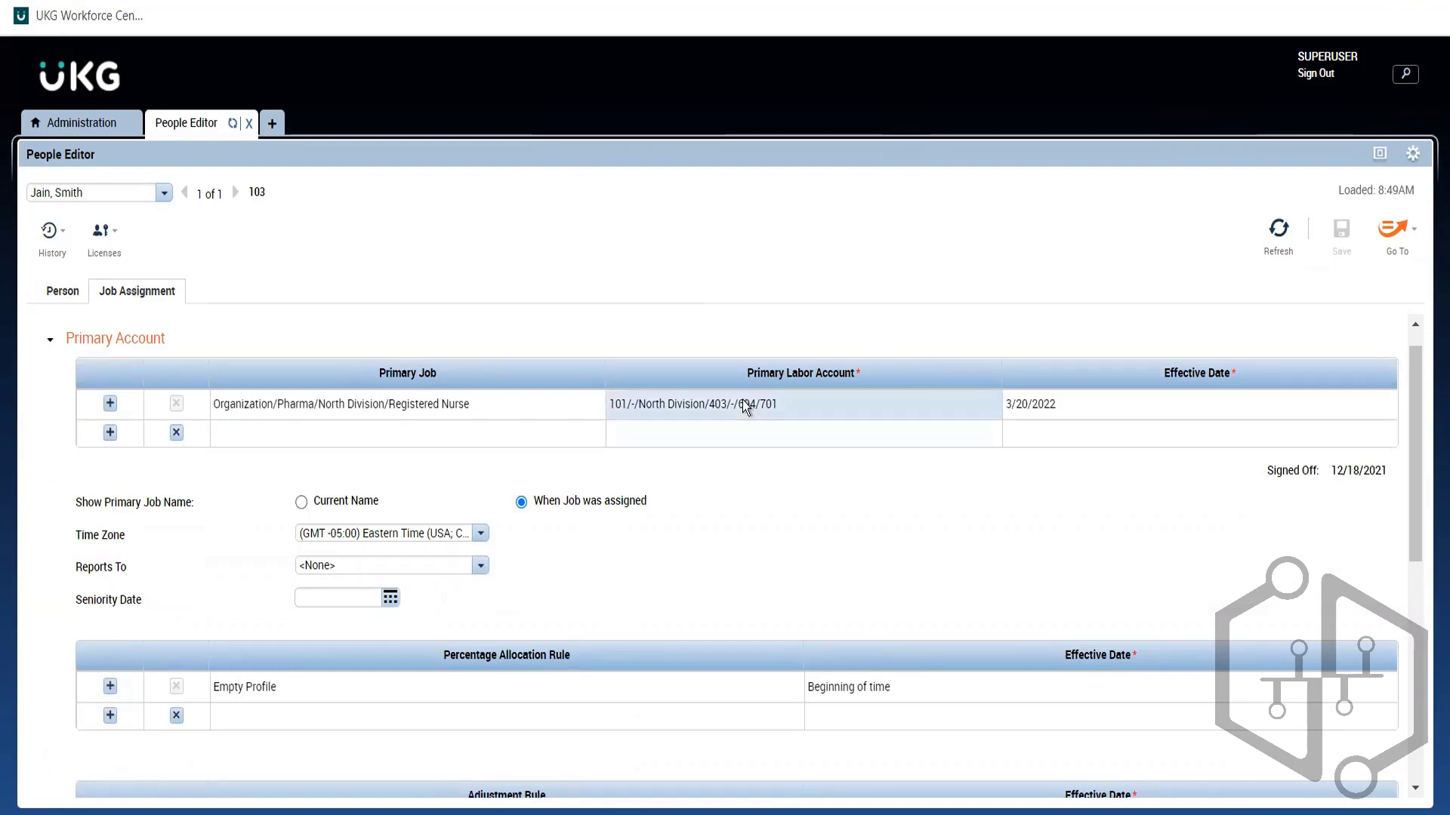
{"action": "left_click", "coordinate": [750, 442]}
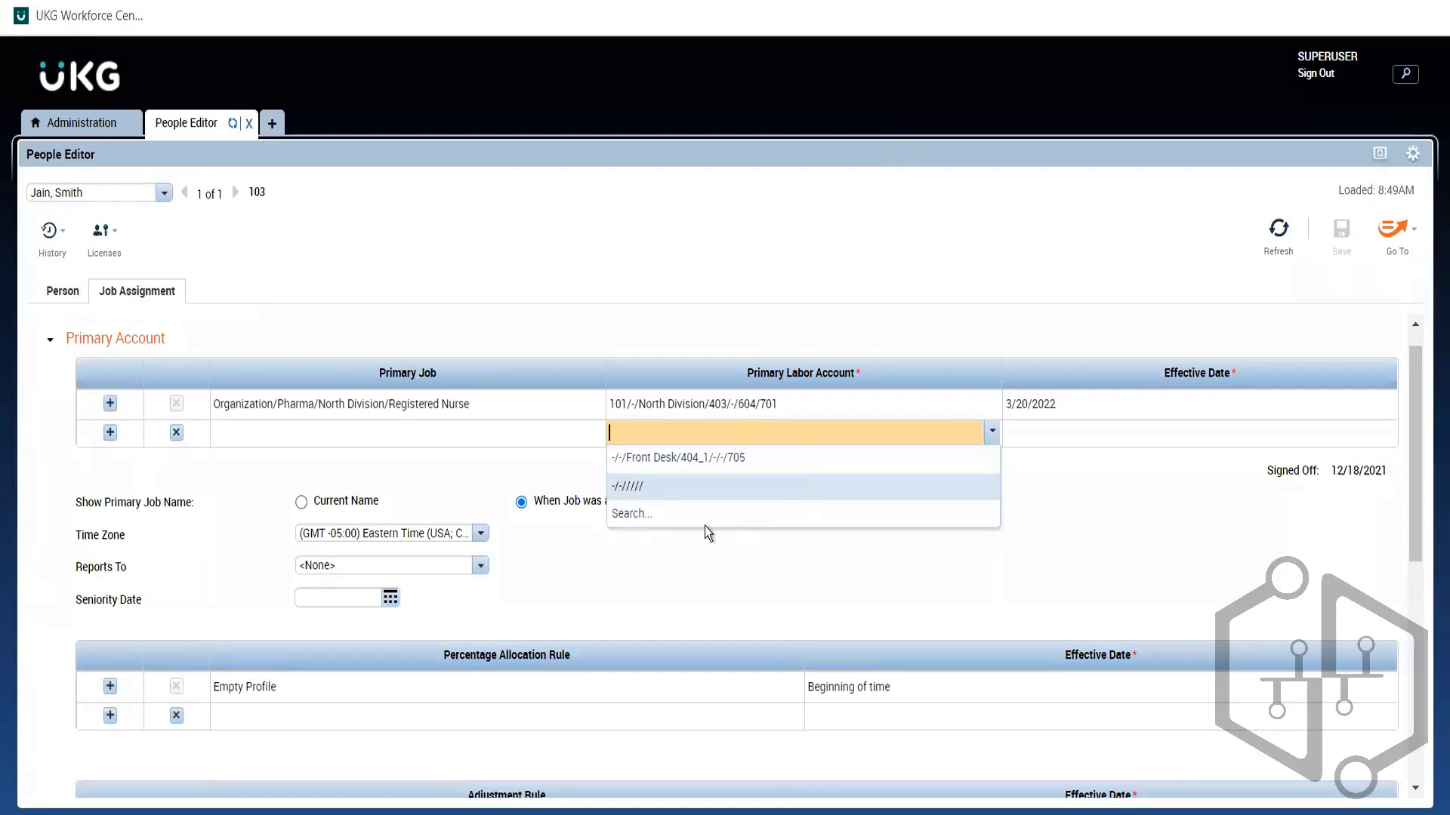
{"action": "left_click", "coordinate": [625, 513]}
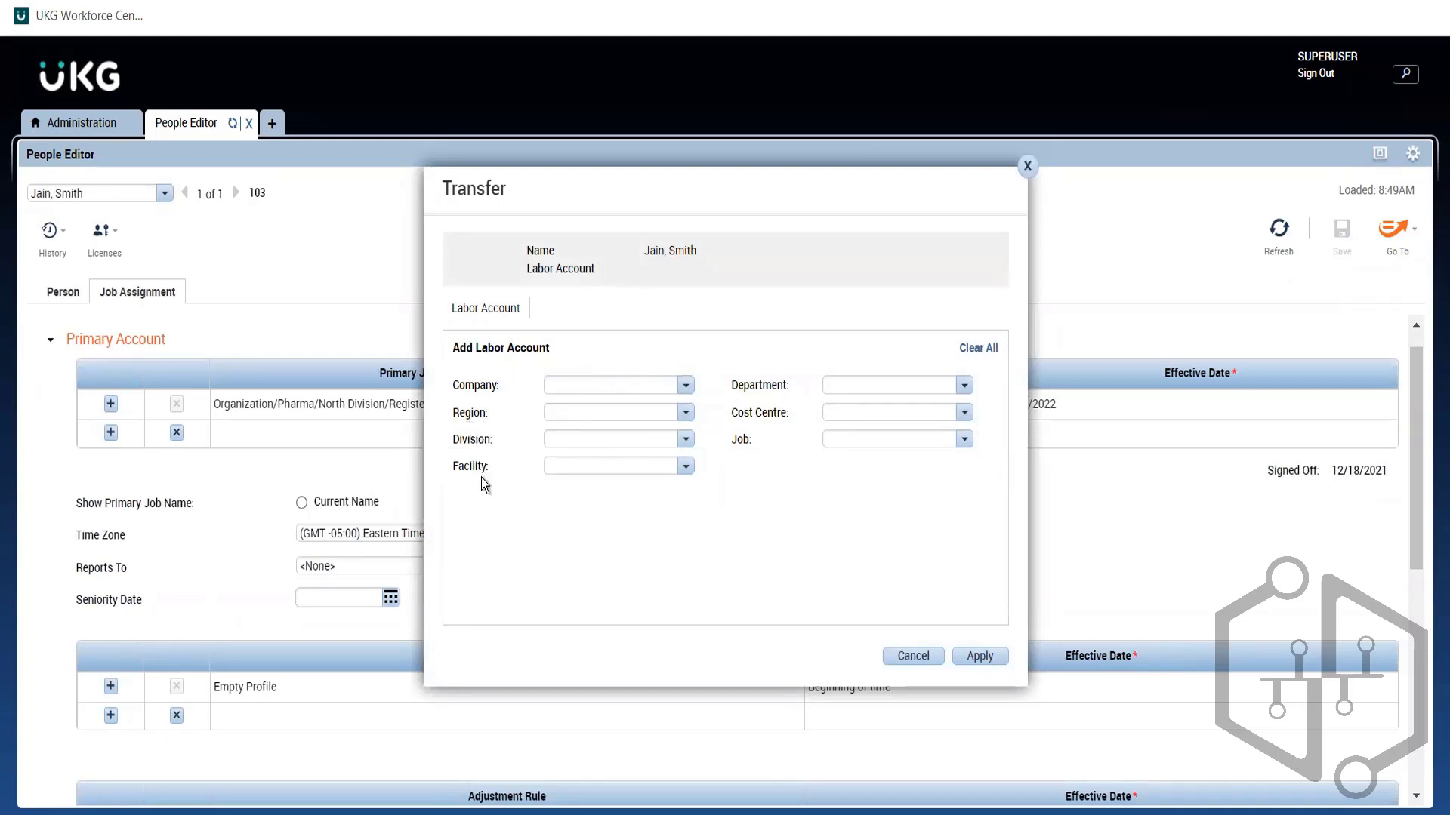
Step: Browse the Company and Region lists in the Transfer dialog, then cancel without applying
{"action": "triple_click", "coordinate": [738, 441]}
{"action": "left_click", "coordinate": [785, 447]}
{"action": "left_click", "coordinate": [684, 385]}
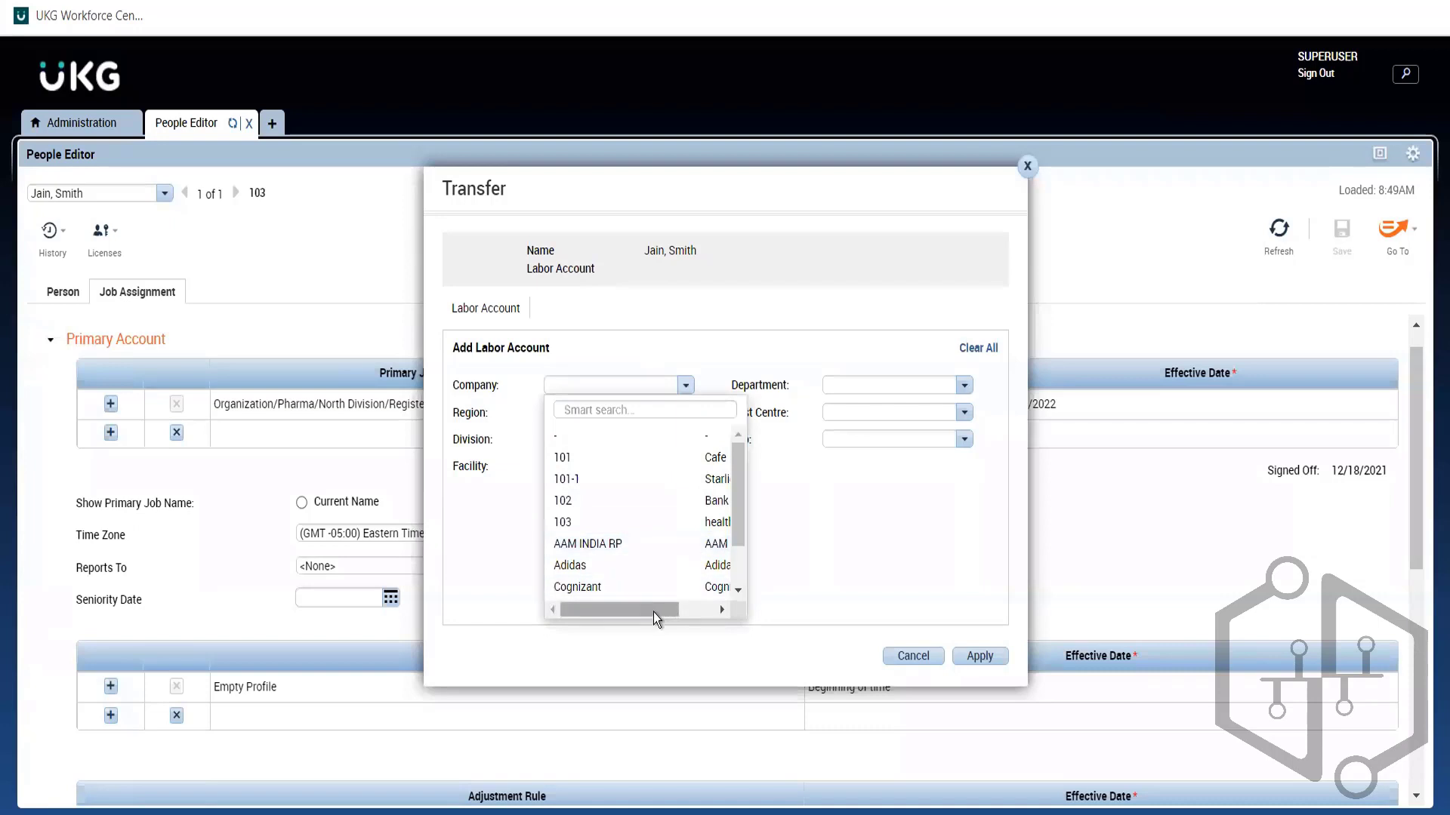
{"action": "left_click_drag", "start_coordinate": [654, 614], "coordinate": [754, 619]}
{"action": "left_click_drag", "start_coordinate": [642, 637], "coordinate": [791, 631]}
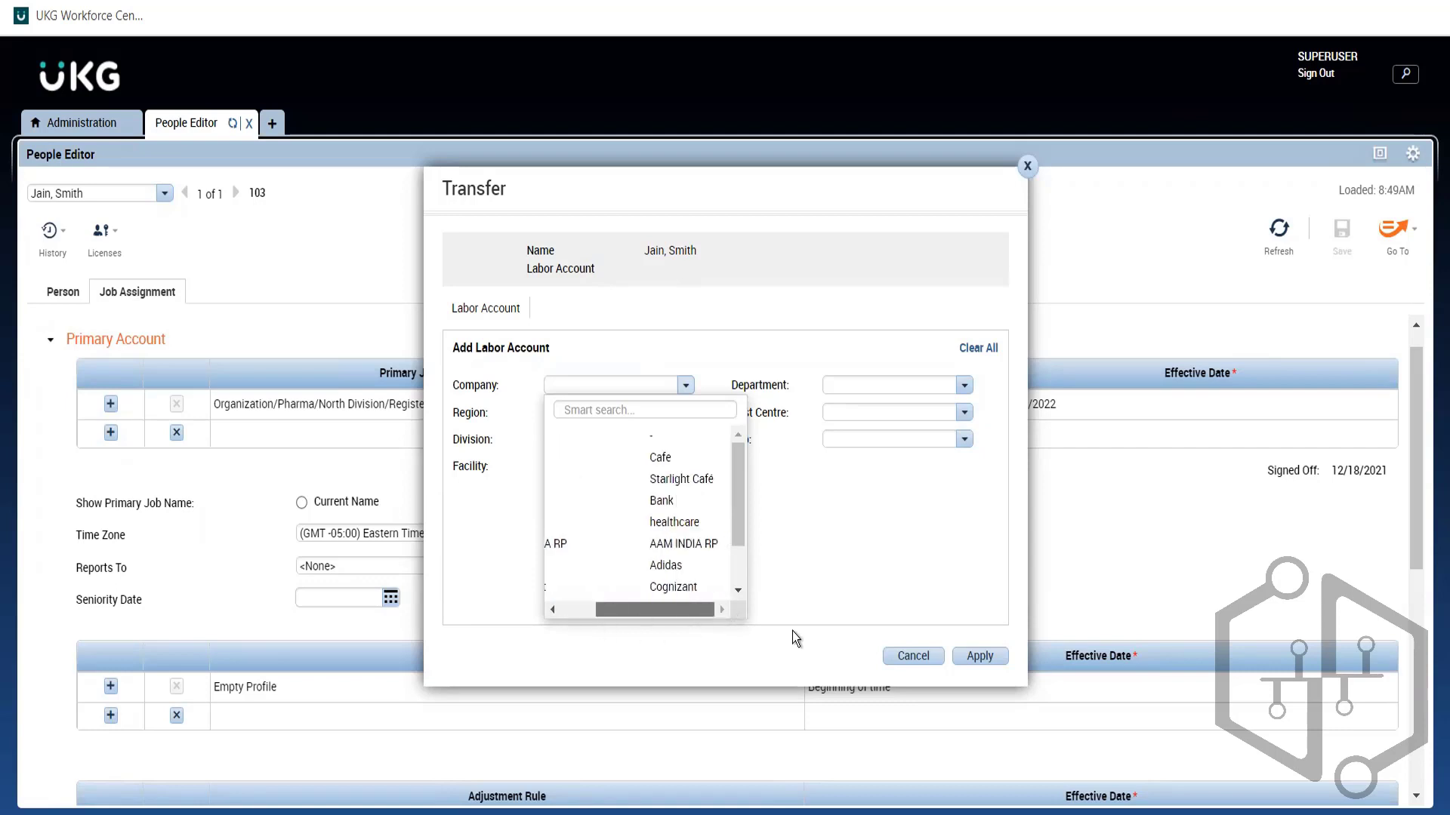
{"action": "left_click", "coordinate": [830, 567]}
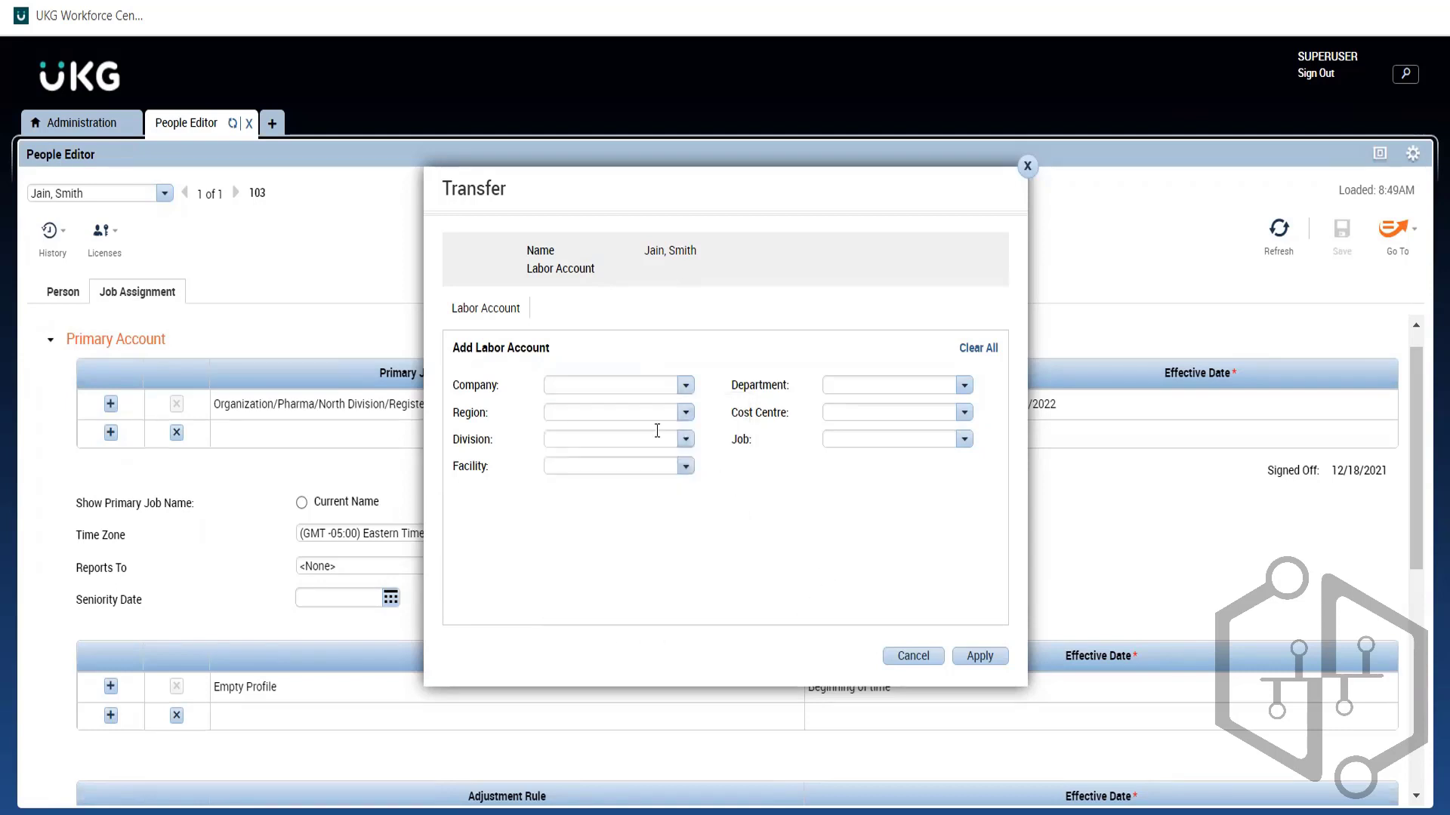
{"action": "left_click", "coordinate": [687, 414]}
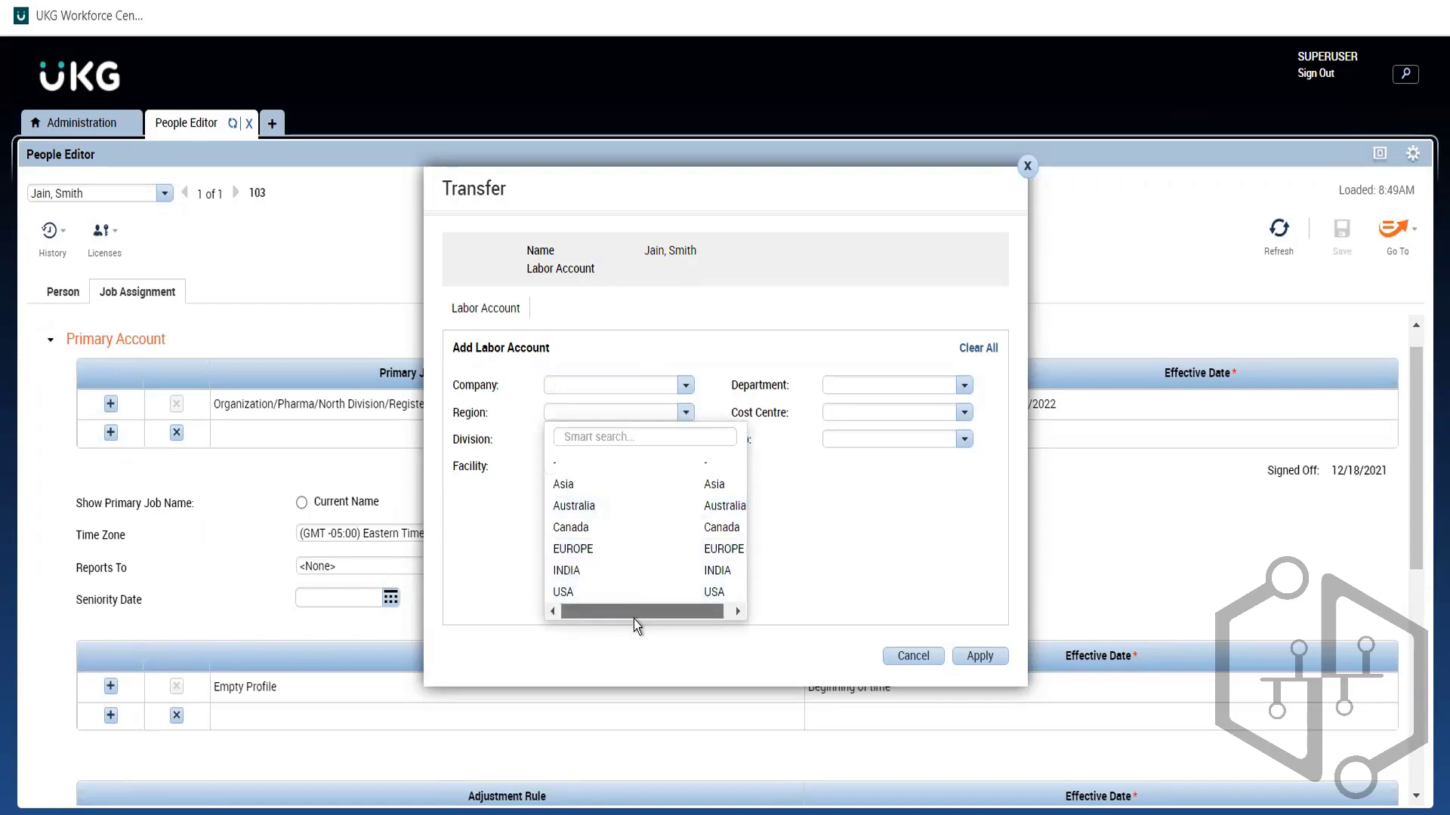
{"action": "left_click", "coordinate": [900, 537]}
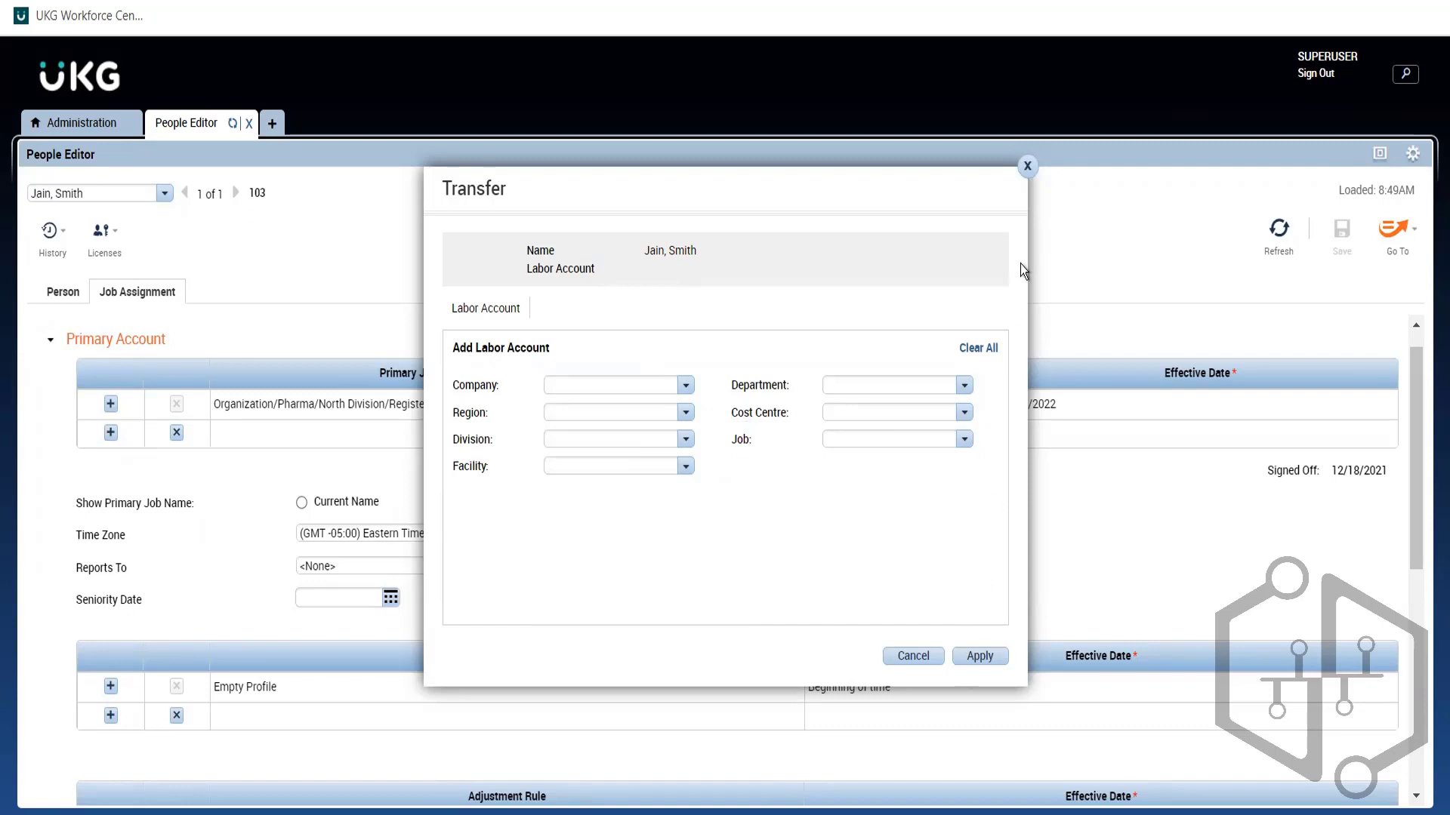
{"action": "left_click", "coordinate": [1028, 166]}
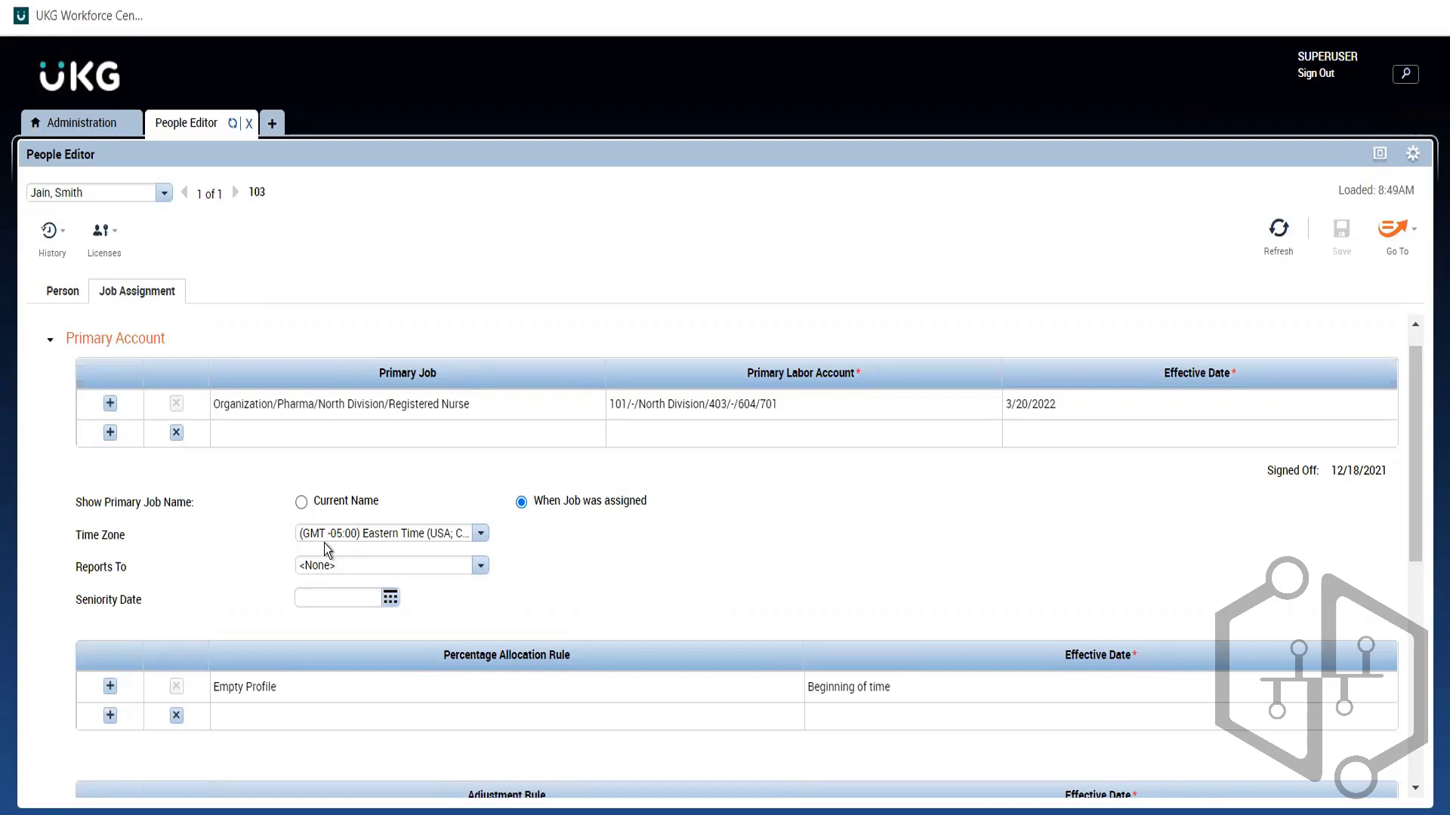
Step: Check the Time Zone options and keep Eastern Time
{"action": "left_click", "coordinate": [433, 529]}
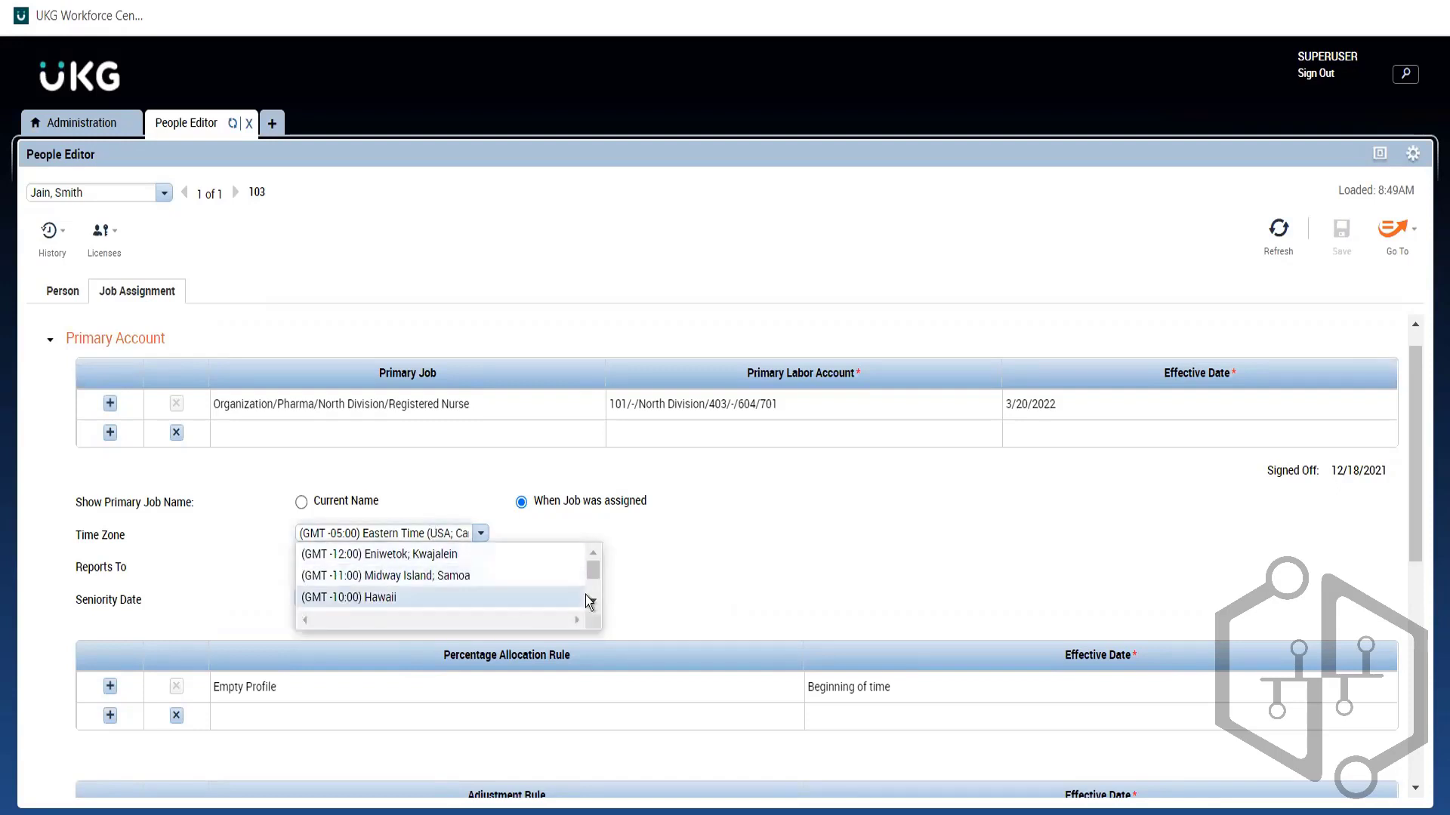
{"action": "mouse_move", "coordinate": [595, 570]}
{"action": "left_mouse_down"}
{"action": "mouse_move", "coordinate": [596, 615]}
{"action": "mouse_move", "coordinate": [599, 549]}
{"action": "left_mouse_up"}
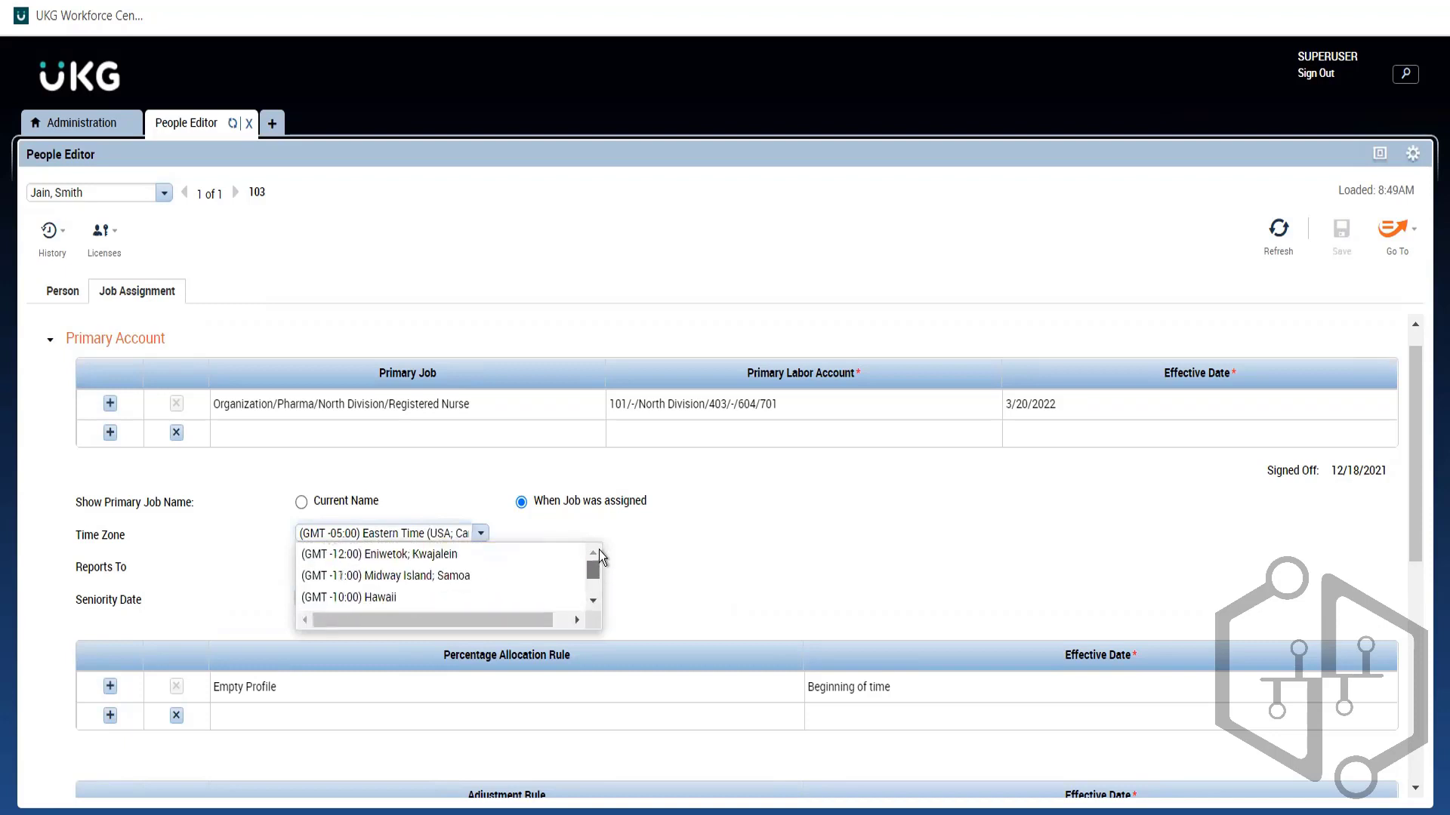
{"action": "left_click", "coordinate": [740, 556]}
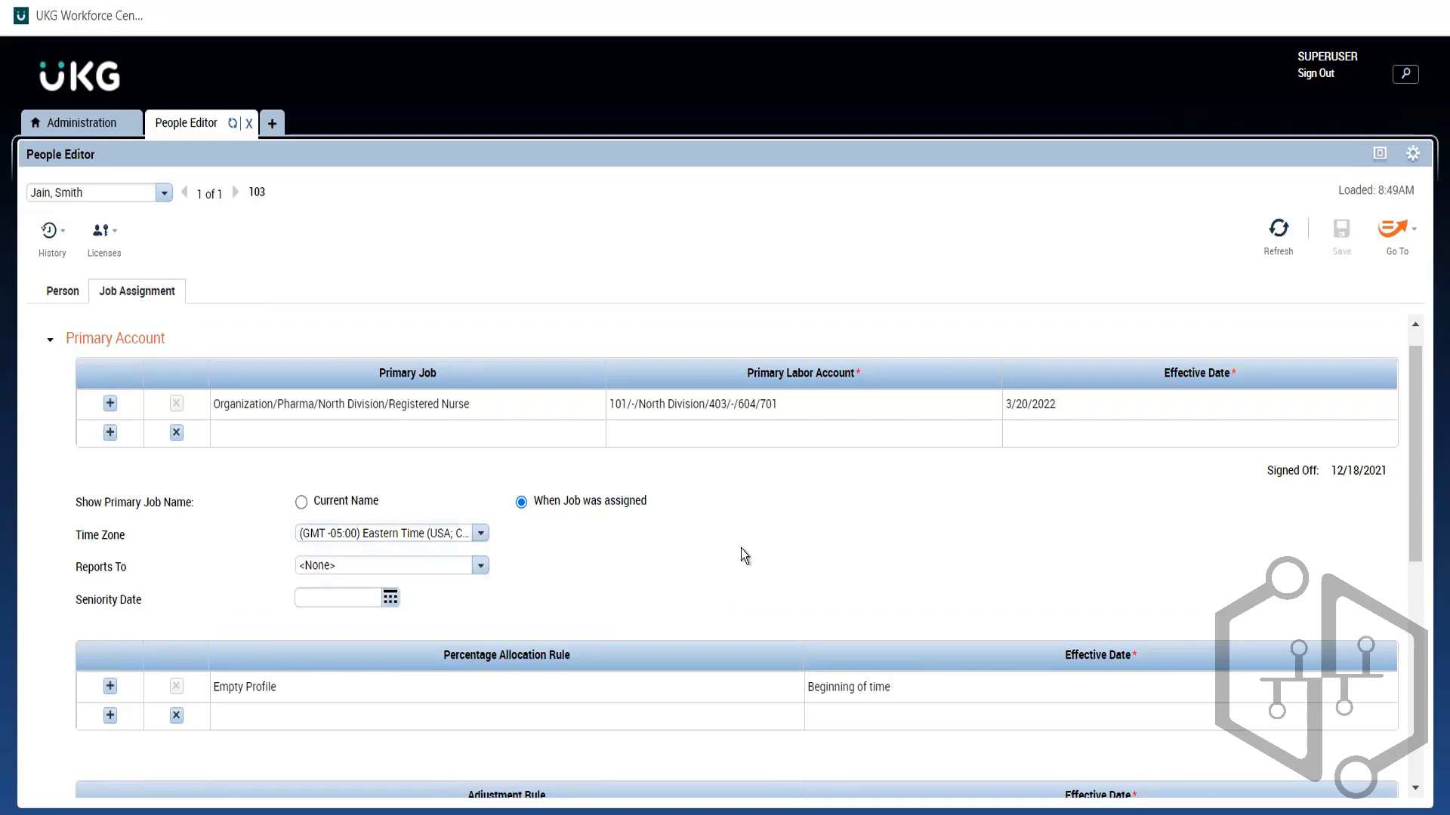
Step: Choose a Reports To manager, save, and dismiss the WFP-00694 off-limits period error
{"action": "left_click", "coordinate": [479, 565]}
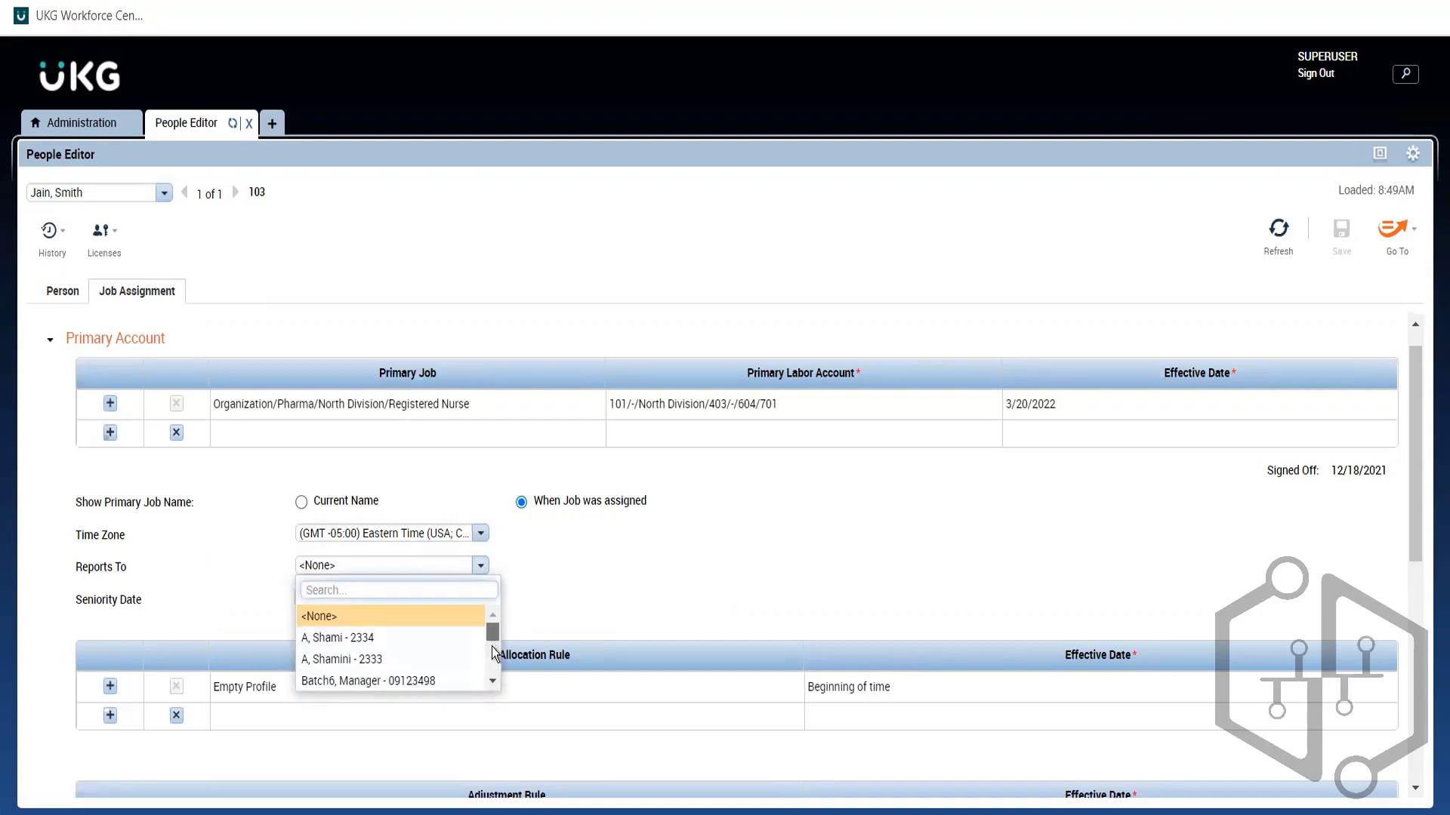
{"action": "left_click_drag", "start_coordinate": [491, 633], "coordinate": [495, 678]}
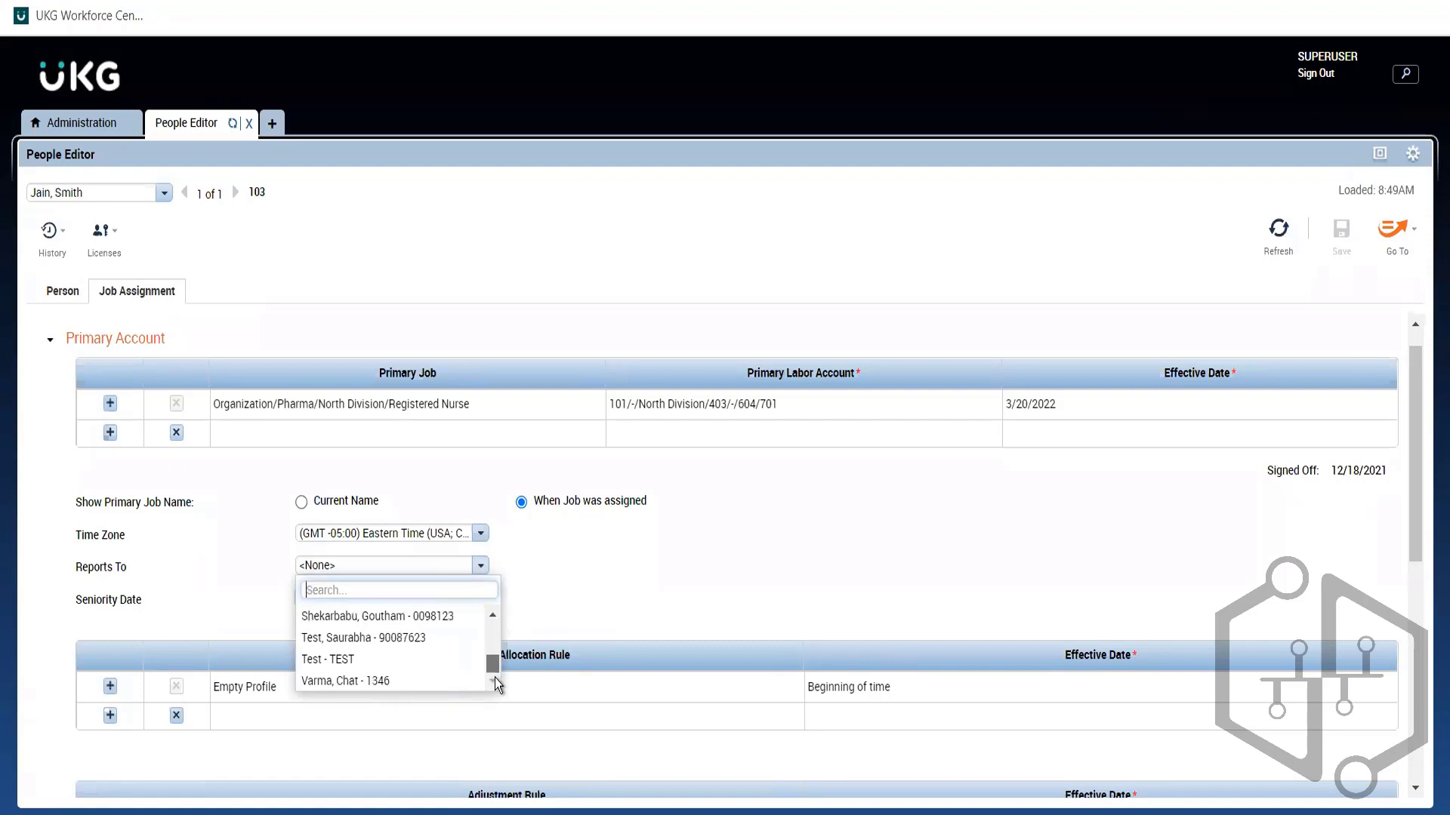
{"action": "left_click", "coordinate": [391, 616]}
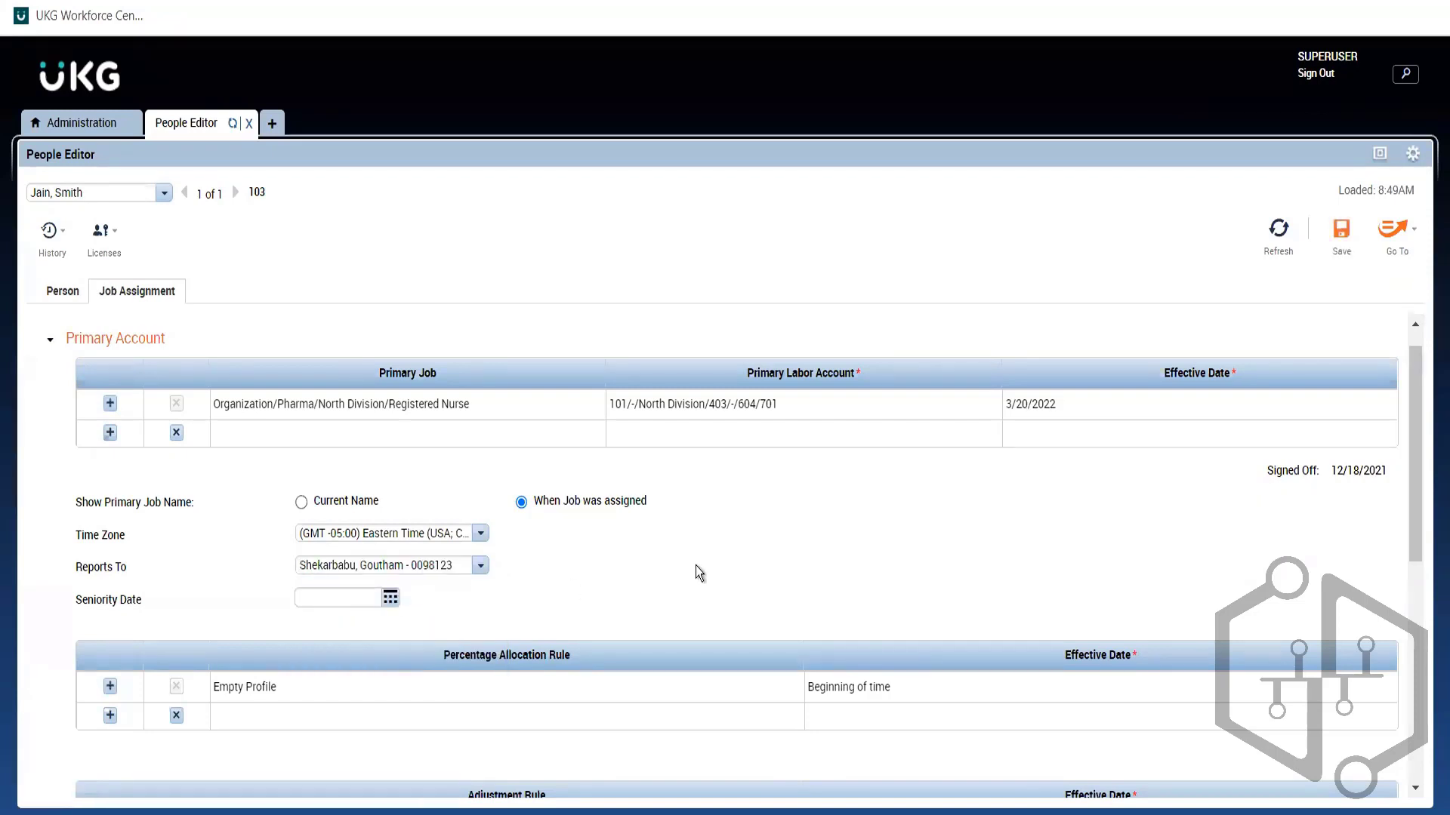
{"action": "left_click", "coordinate": [1340, 245]}
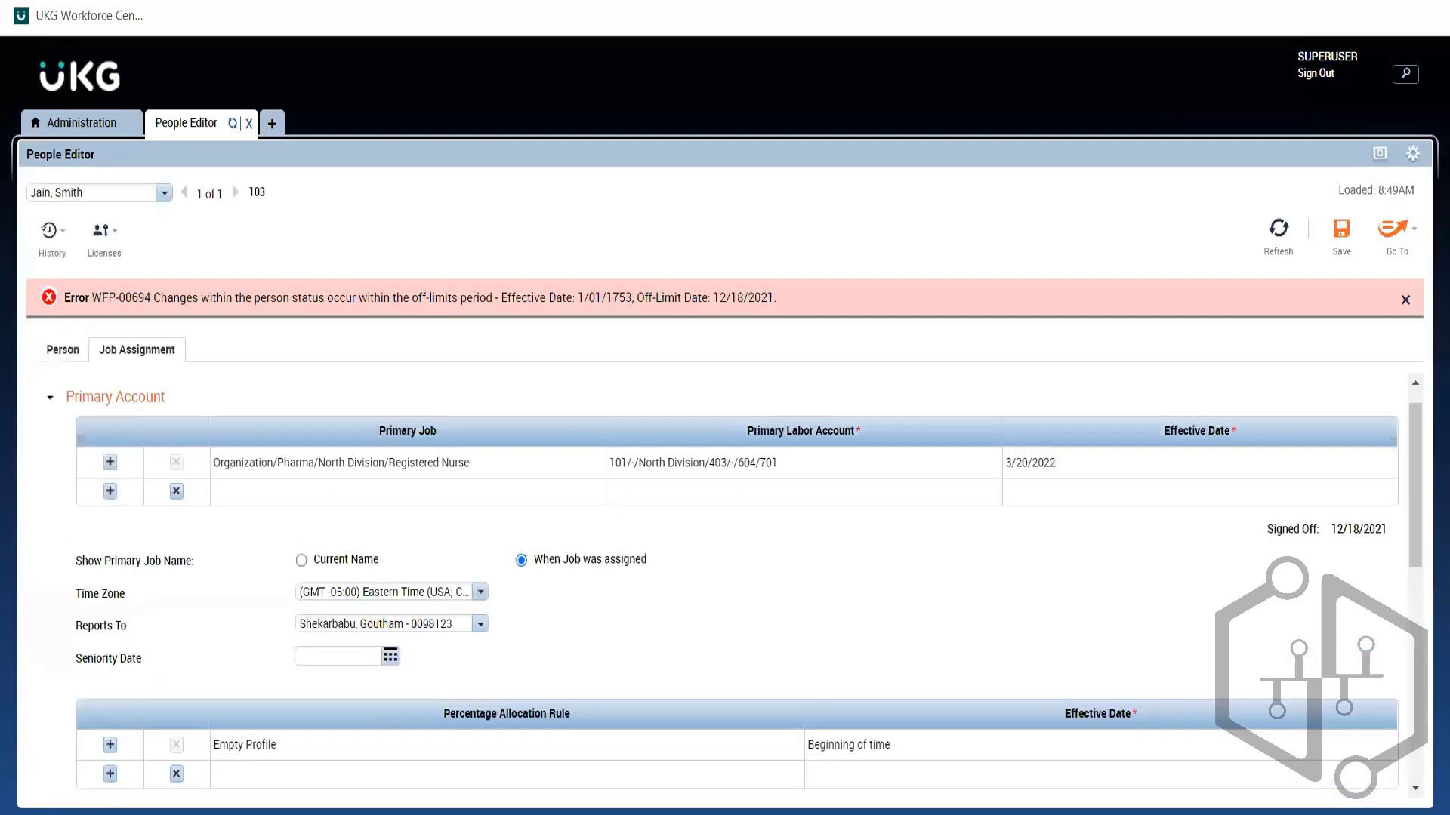
{"action": "left_click", "coordinate": [1404, 302]}
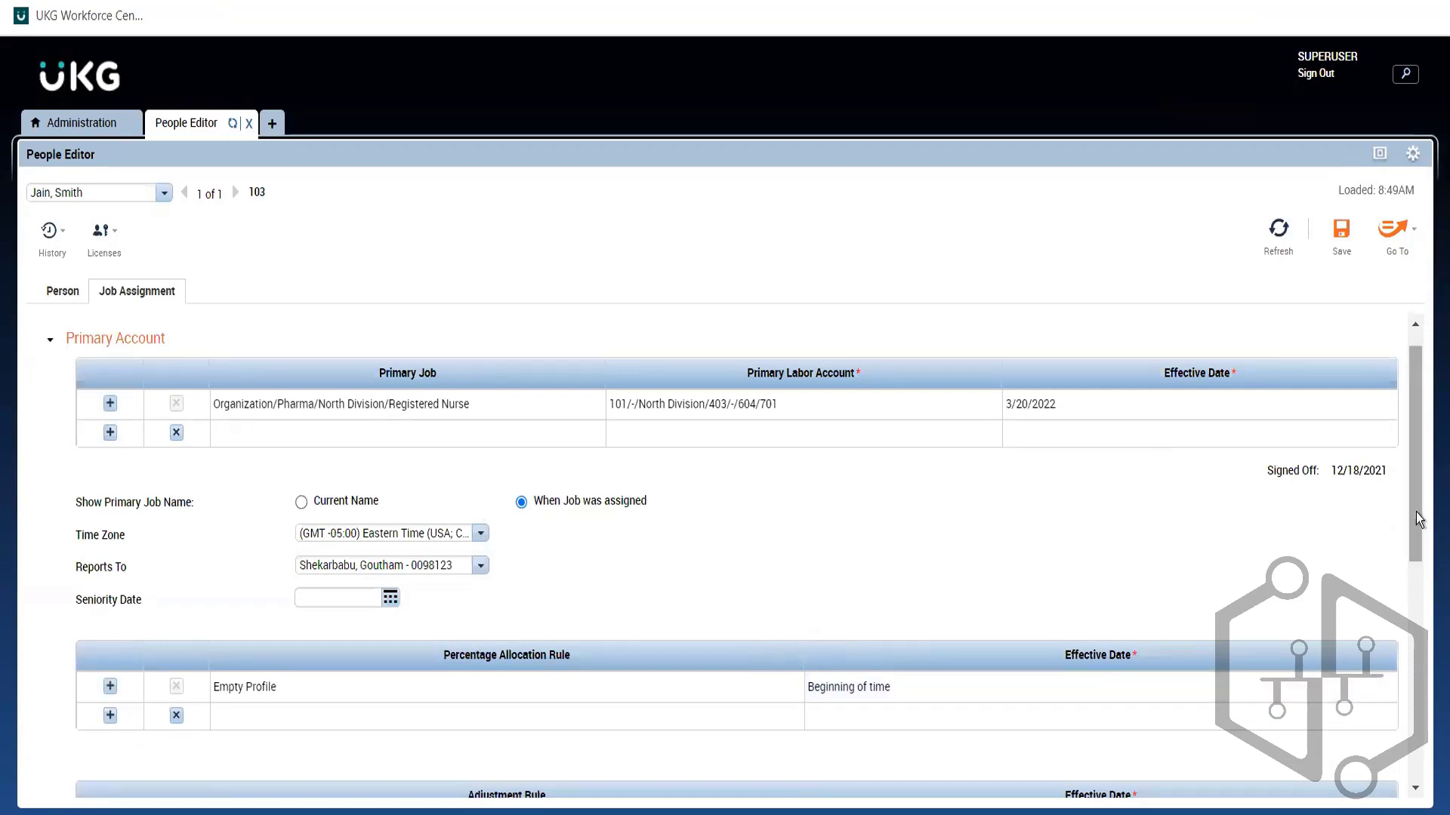
{"action": "left_click_drag", "start_coordinate": [1415, 511], "coordinate": [1411, 632]}
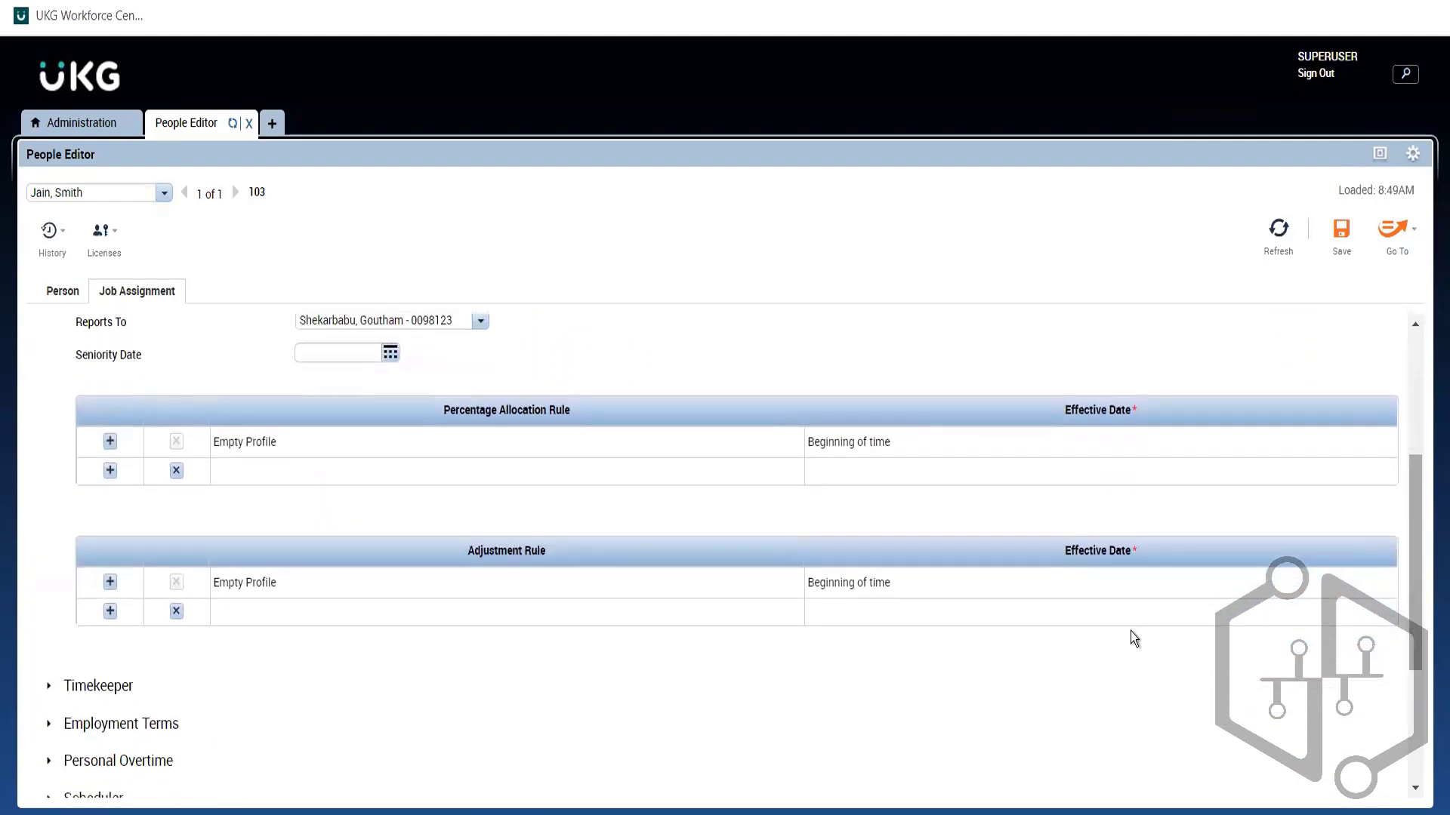
Step: Expand the Timekeeper section showing pay rule ABC CA, then go to the Administration workspace
{"action": "left_click", "coordinate": [98, 688]}
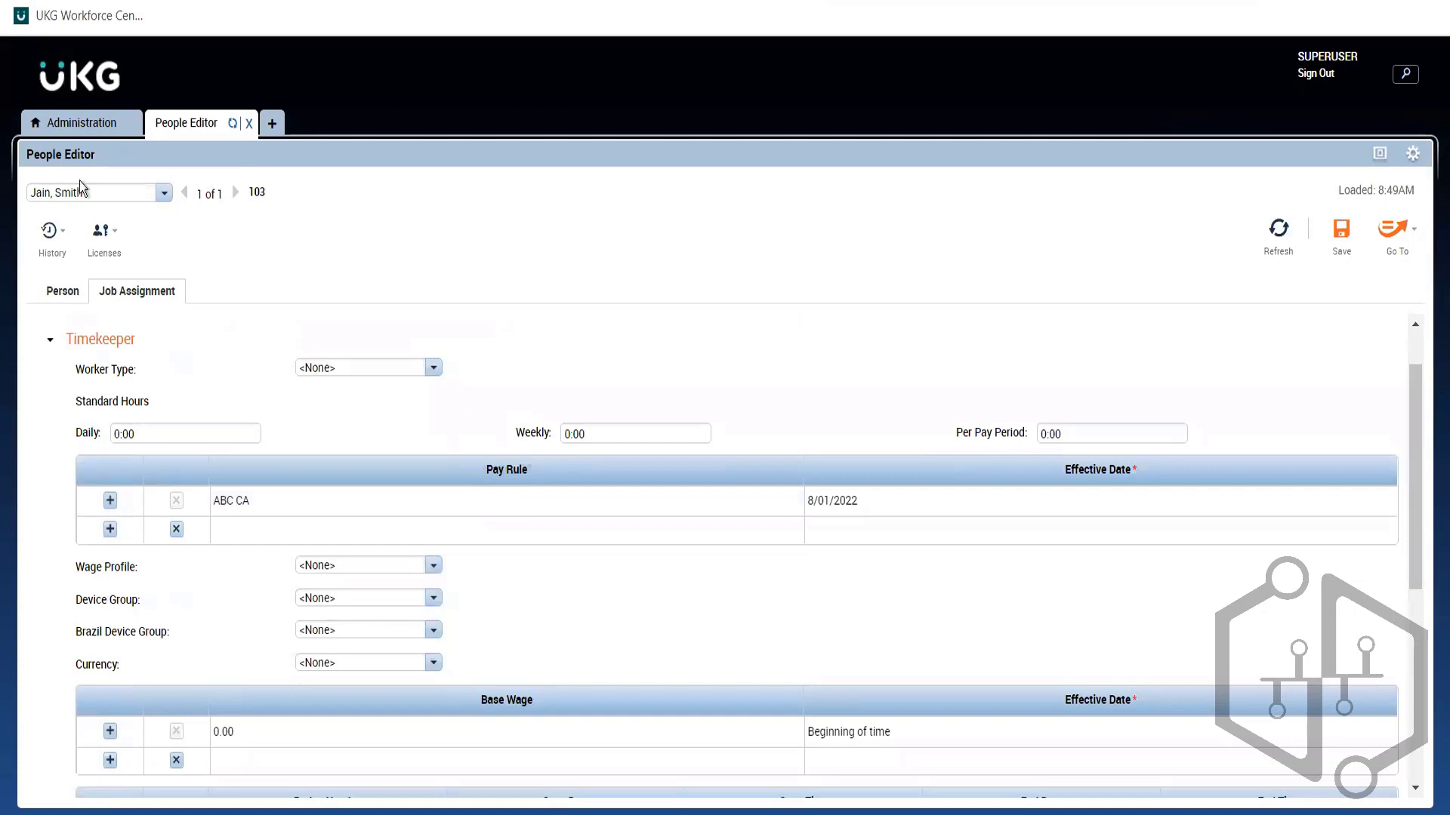
{"action": "left_click", "coordinate": [73, 127]}
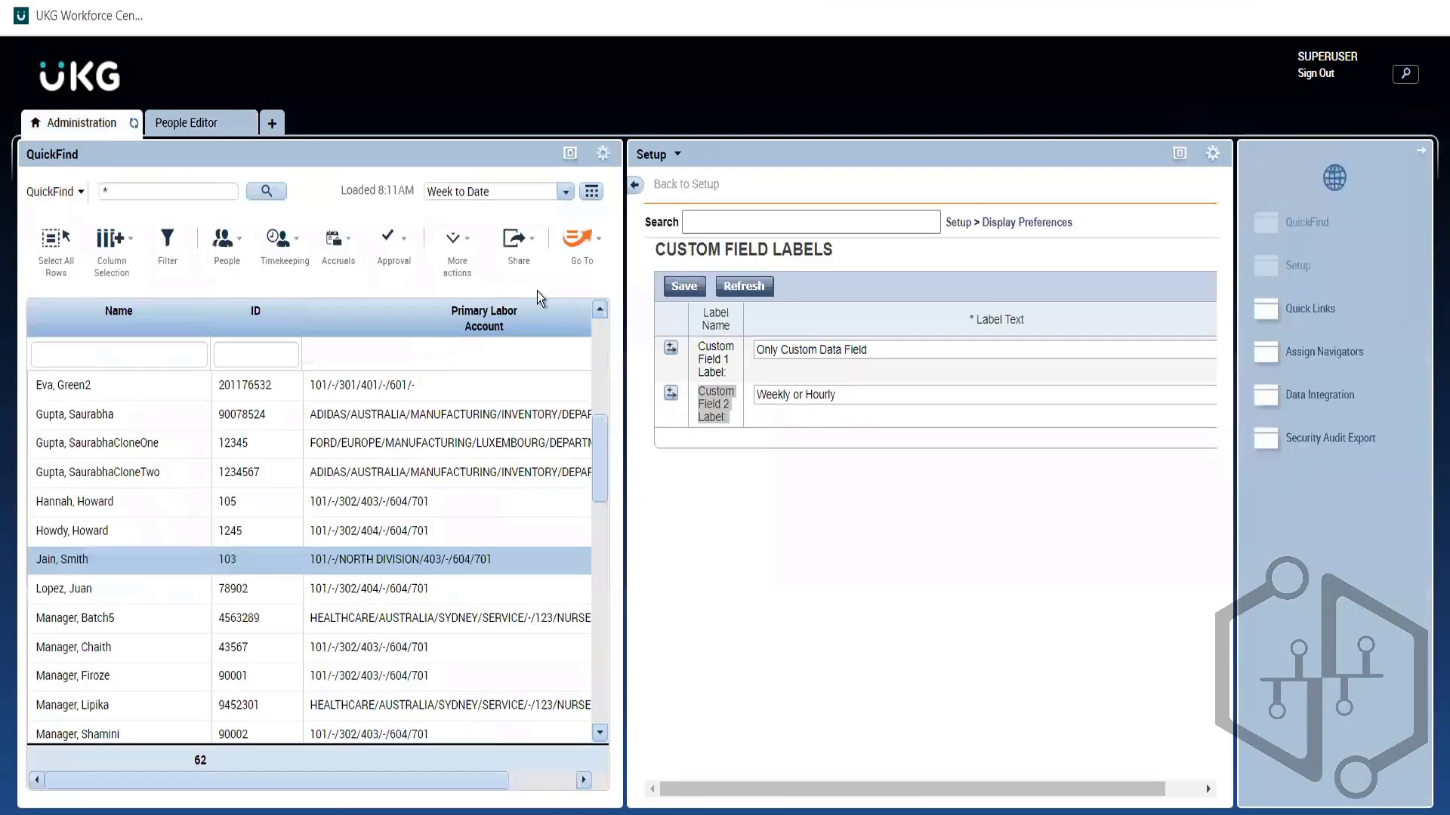
Step: Locate Pay Rules under the Pay Policies setup category, then return to the employee's People Editor record
{"action": "left_click", "coordinate": [957, 224]}
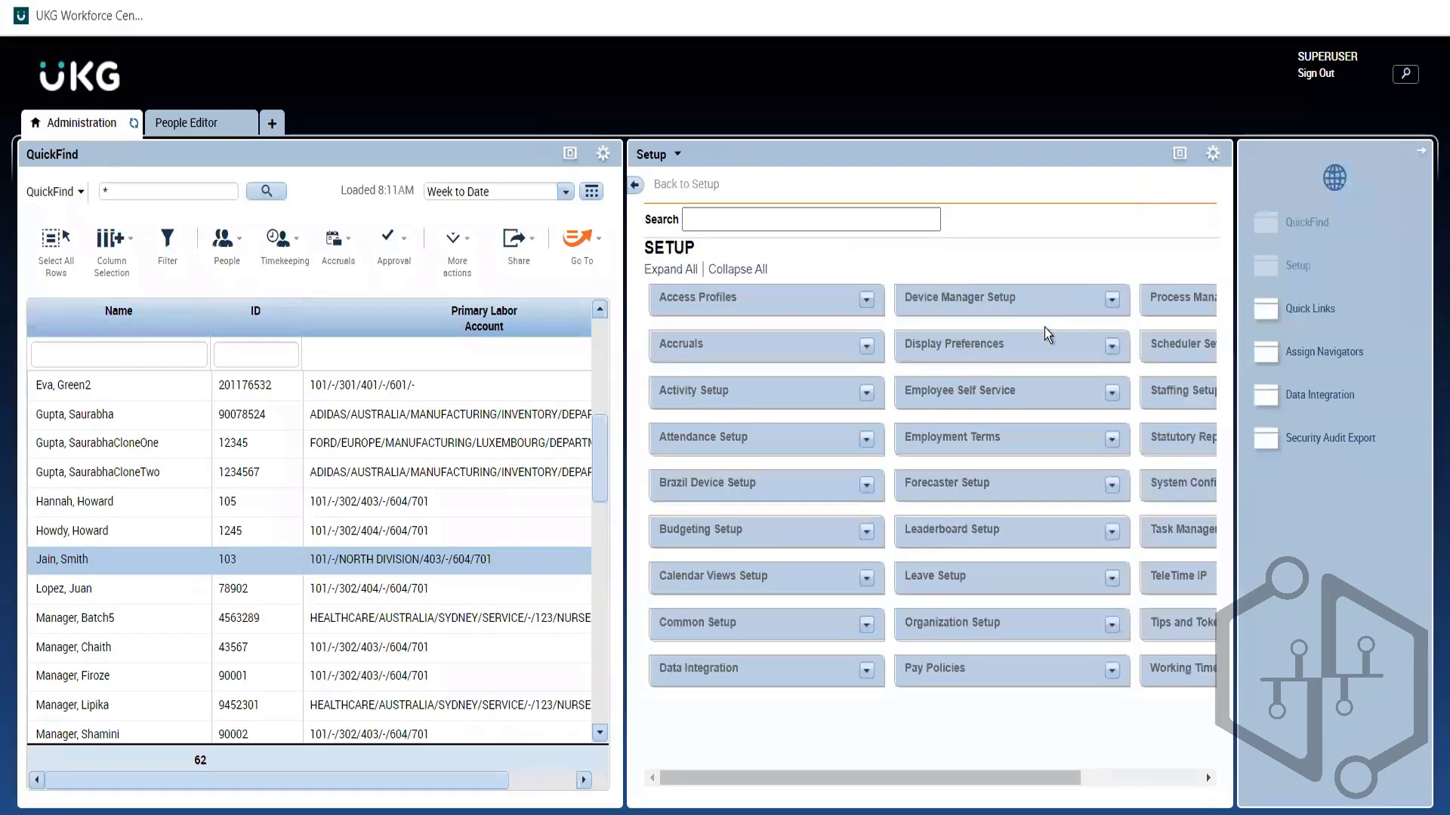
{"action": "left_click", "coordinate": [1113, 671]}
{"action": "left_click_drag", "start_coordinate": [1208, 407], "coordinate": [1240, 746]}
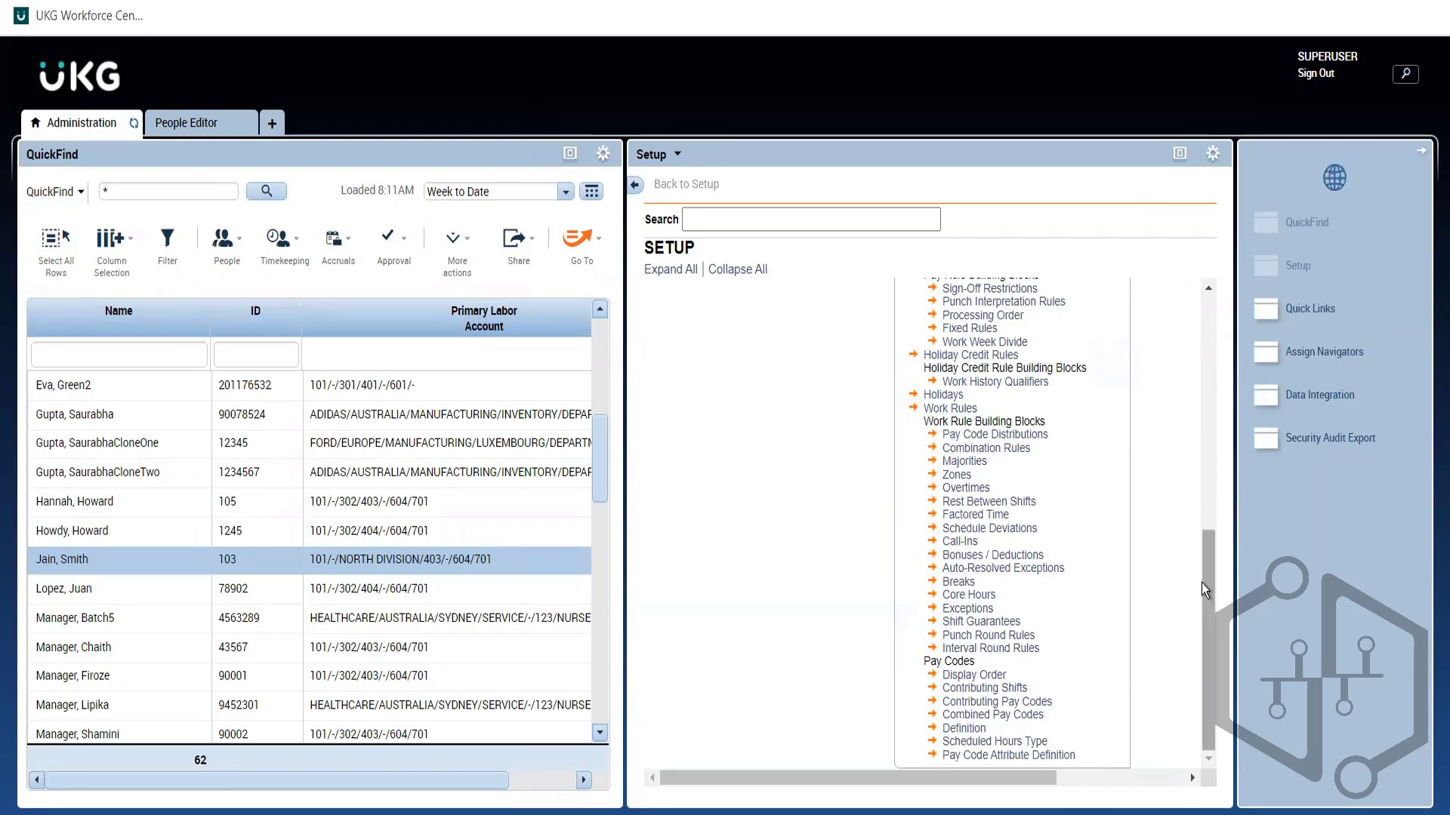
{"action": "left_click_drag", "start_coordinate": [1202, 583], "coordinate": [1203, 505]}
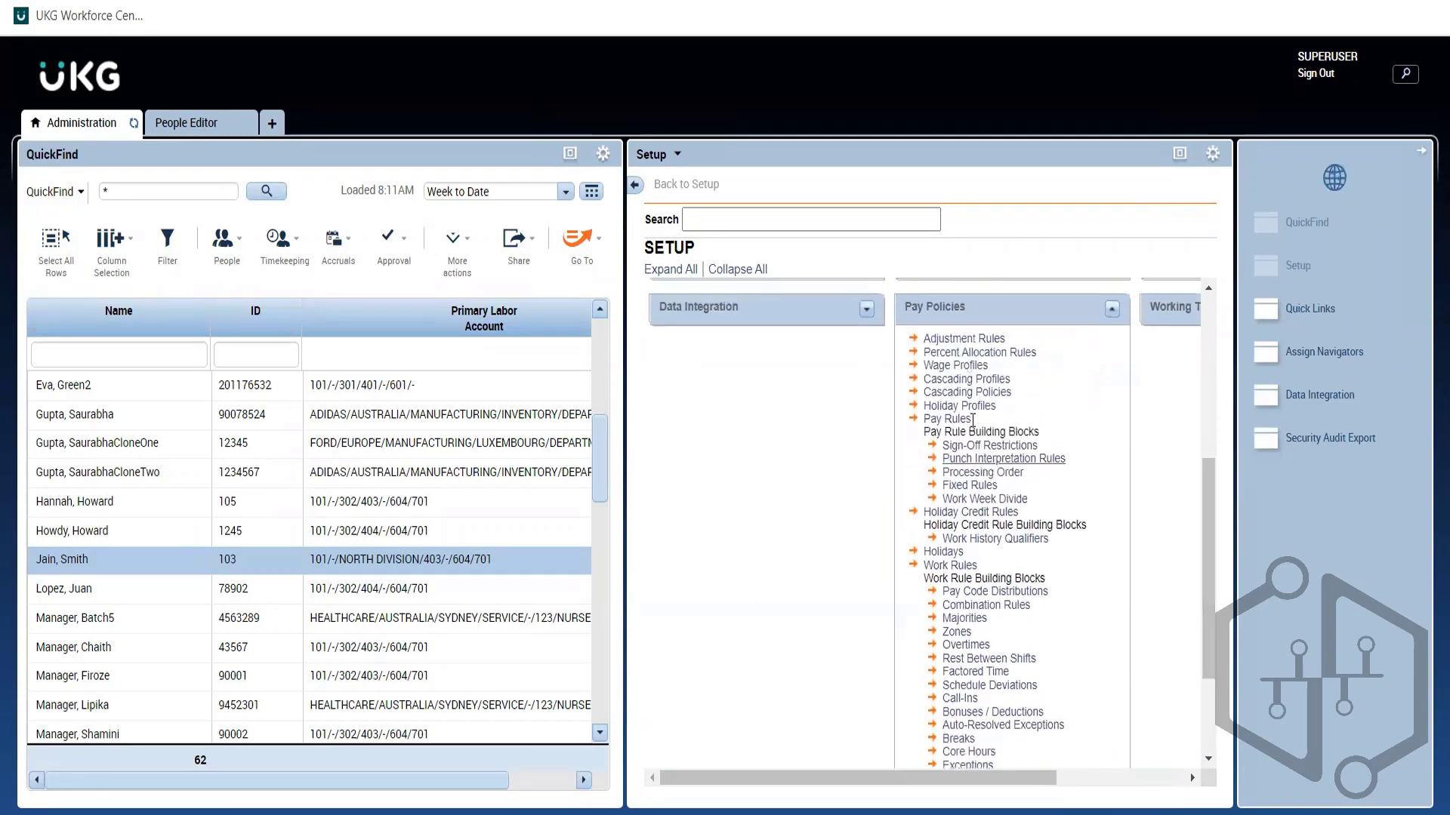
{"action": "left_click_drag", "start_coordinate": [972, 420], "coordinate": [912, 413]}
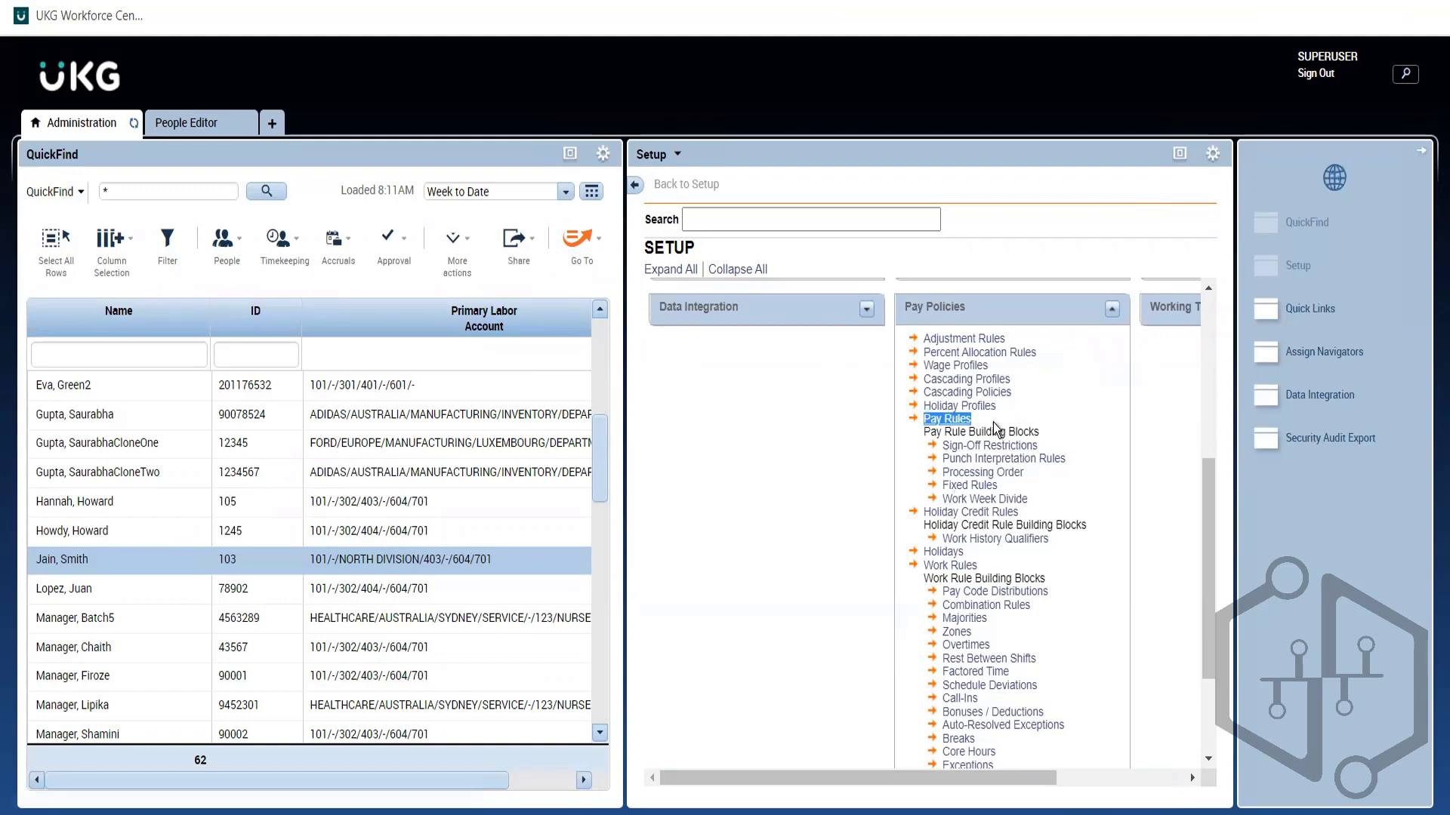
{"action": "left_click", "coordinate": [180, 130]}
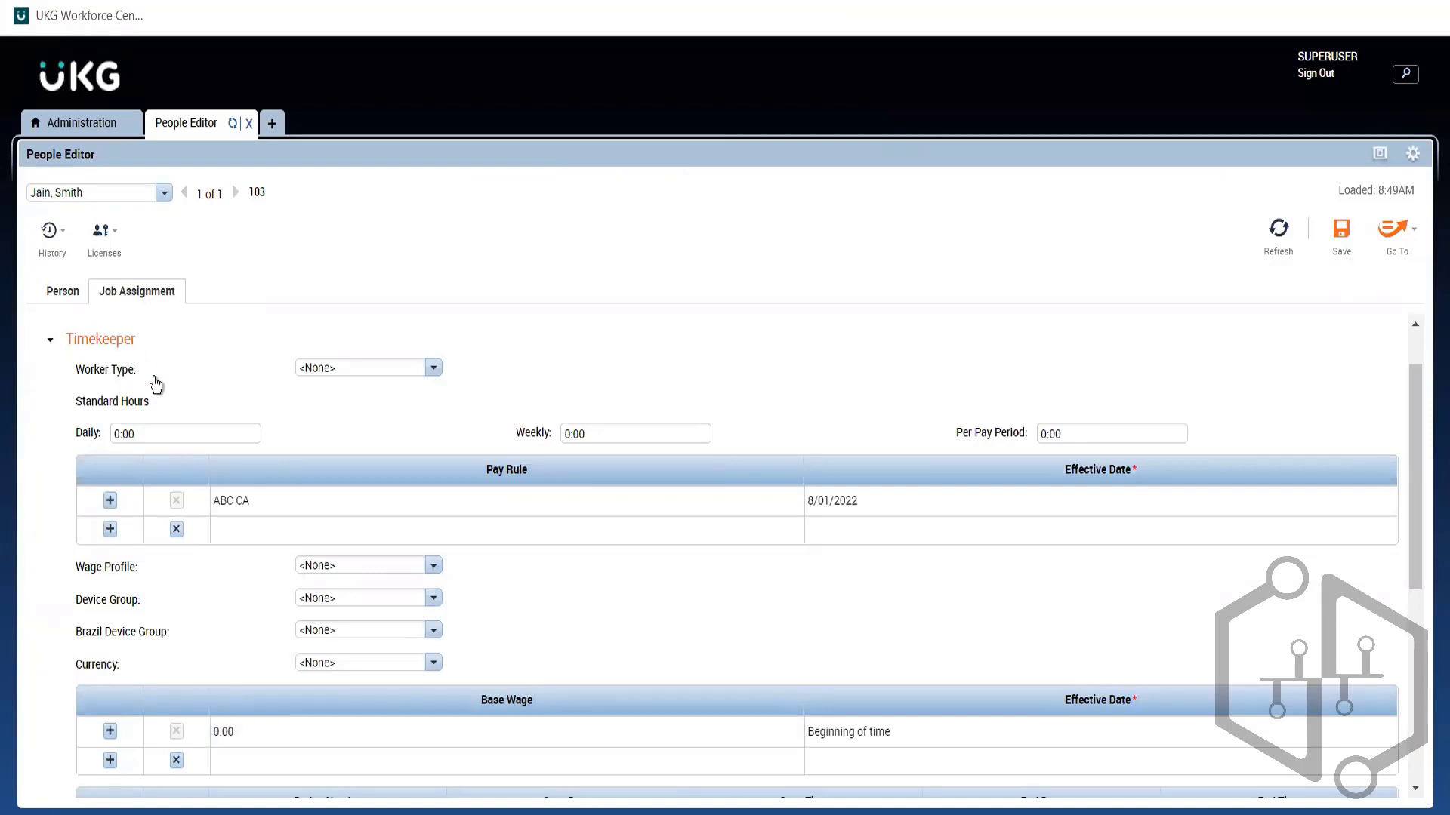
Step: Collapse Timekeeper, check Scheduler, and expand Access Profiles showing the Default function access and display profiles
{"action": "left_click", "coordinate": [117, 343]}
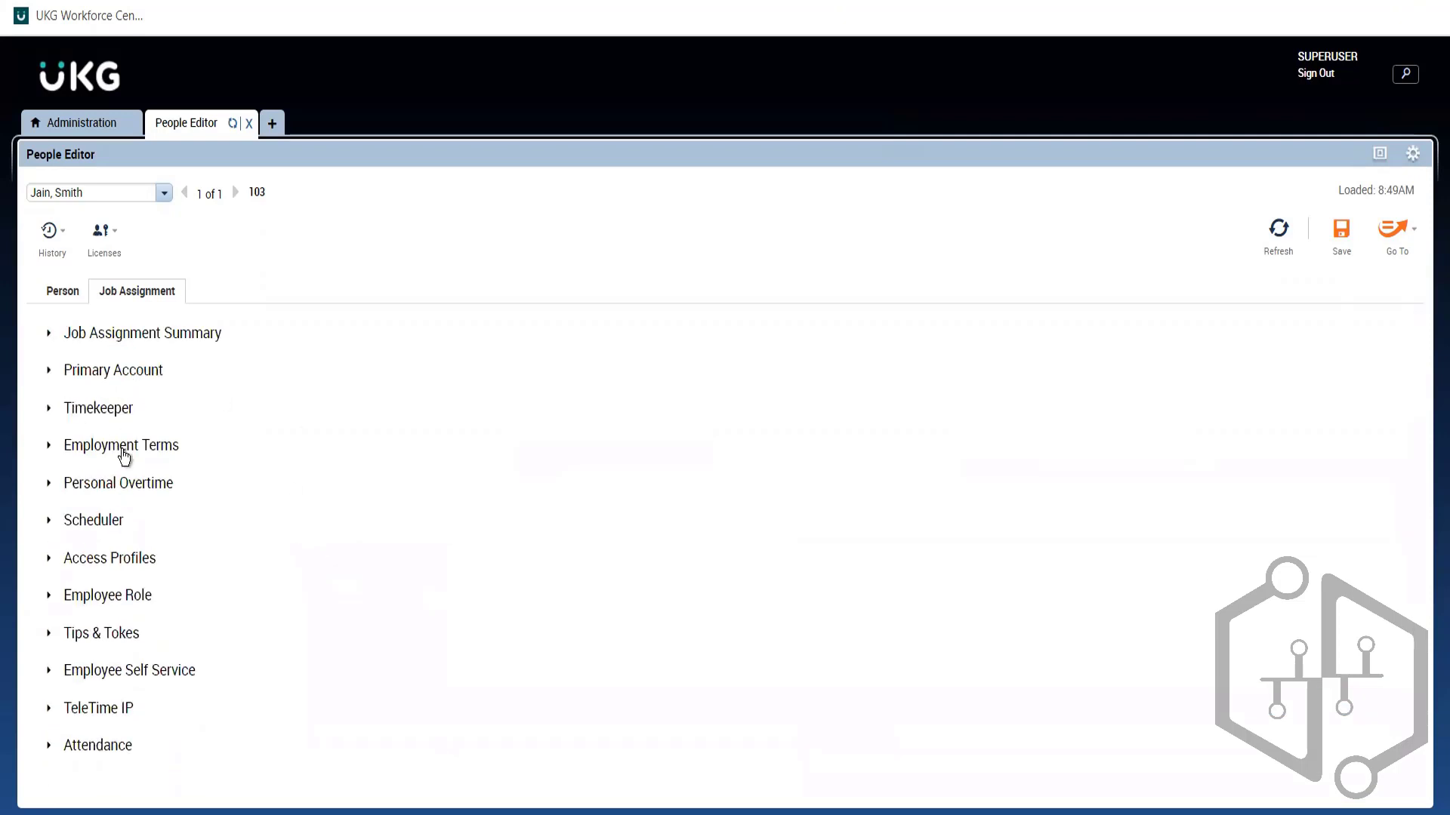
{"action": "left_click", "coordinate": [106, 519]}
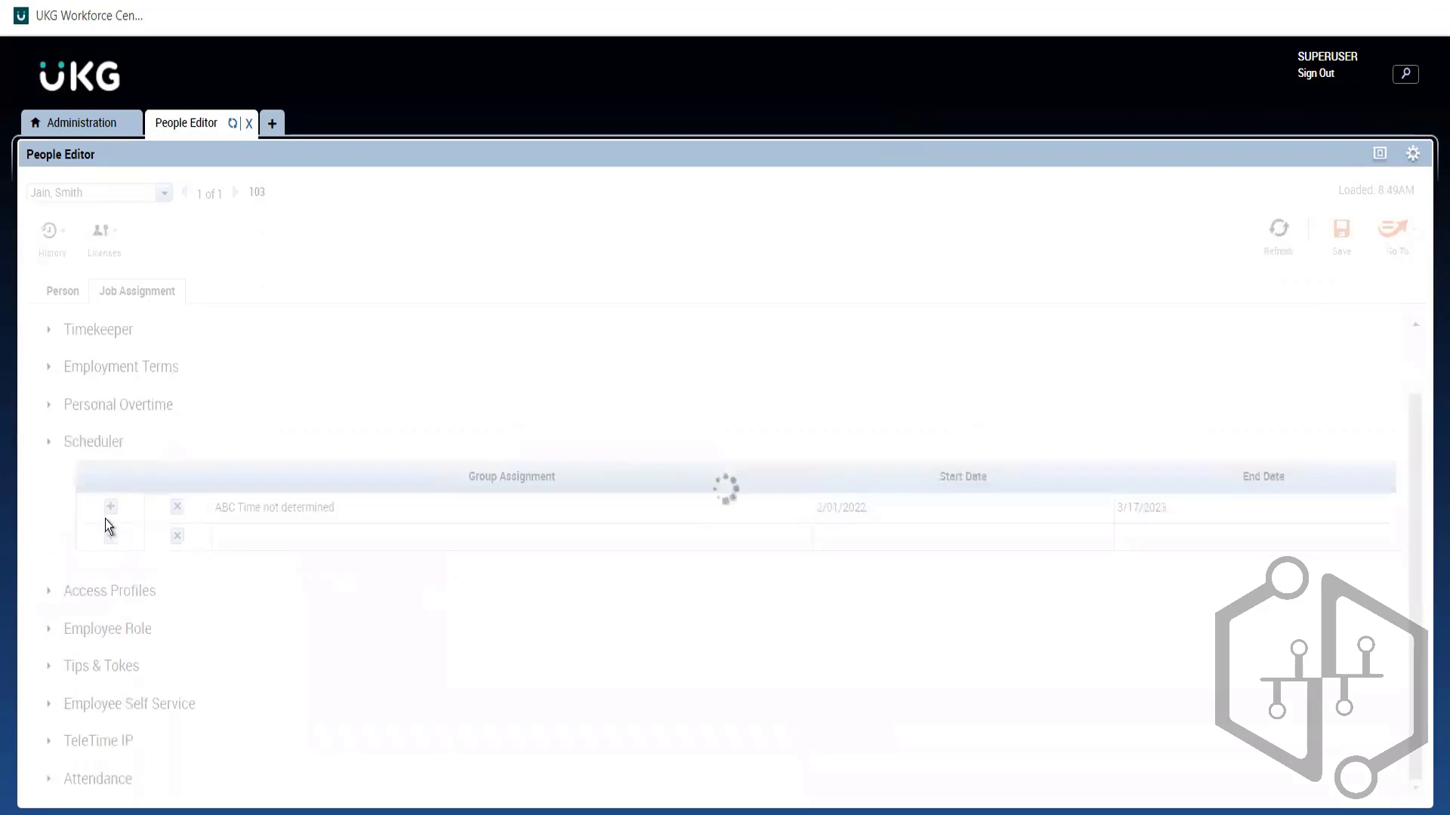
{"action": "left_click", "coordinate": [108, 442]}
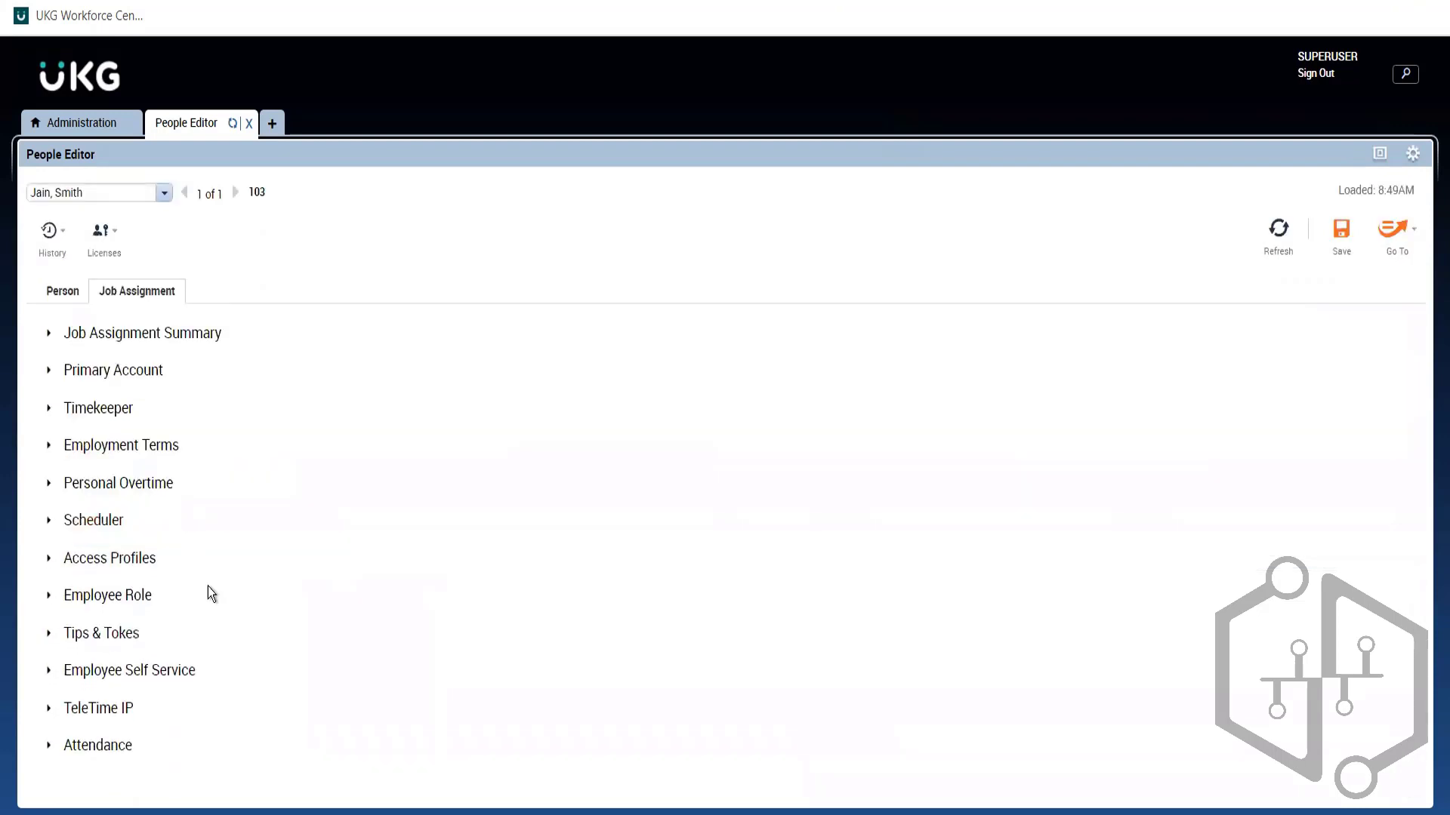
{"action": "left_click", "coordinate": [122, 562]}
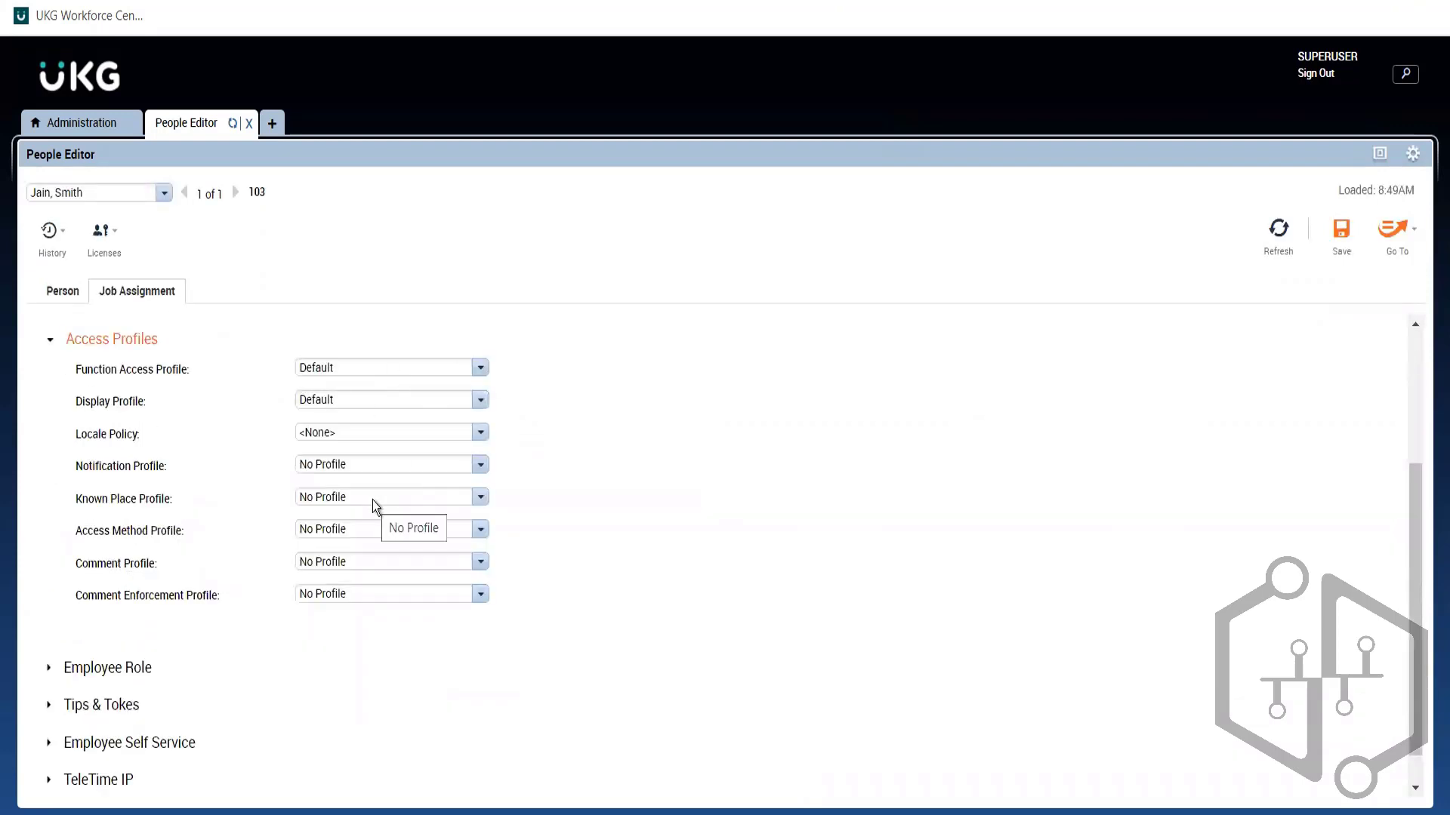
Step: Check the Function Access Profile options keeping Default, note the Display Profile, then return to Administration
{"action": "left_click", "coordinate": [484, 371]}
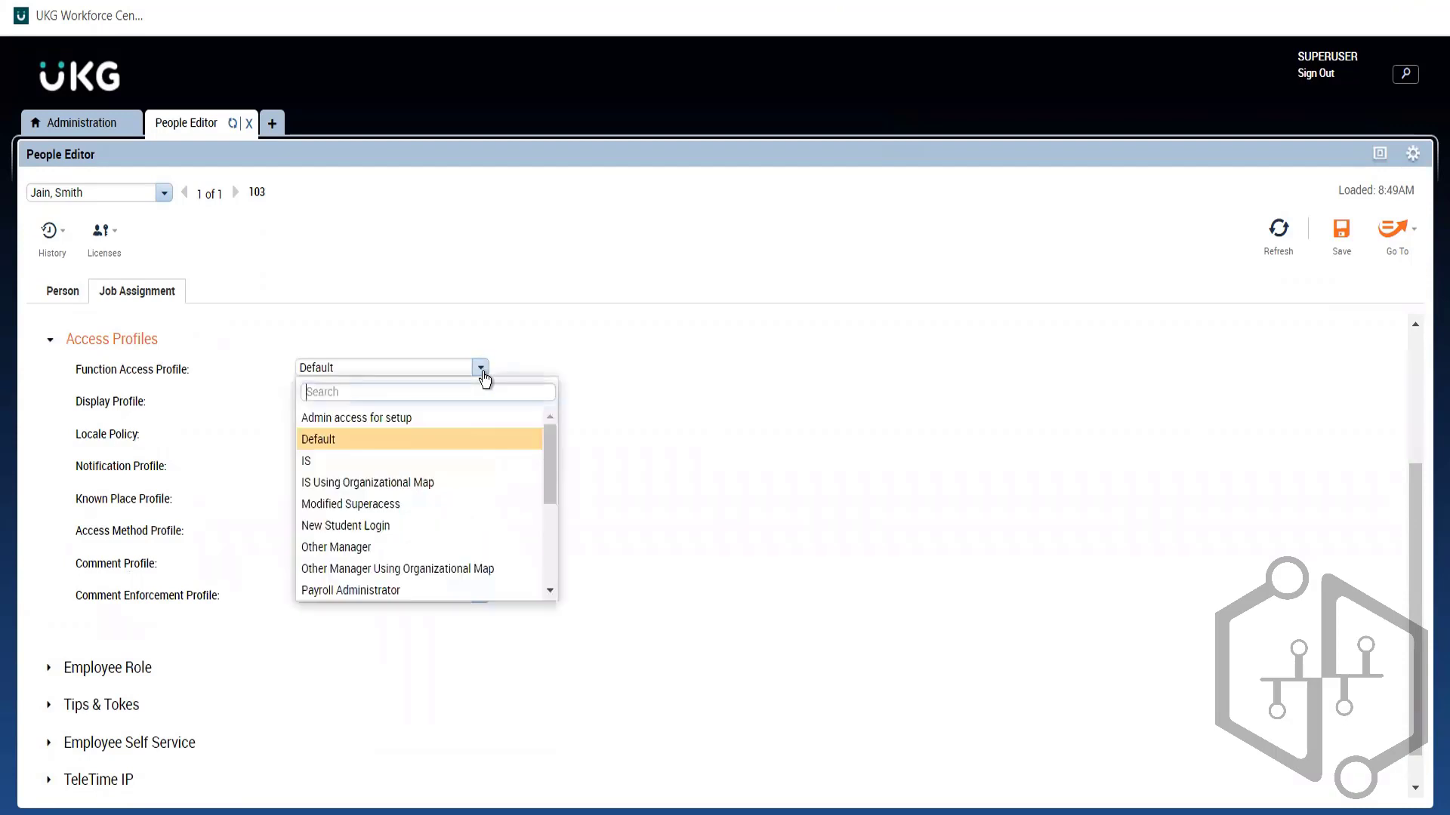
{"action": "left_click", "coordinate": [651, 378]}
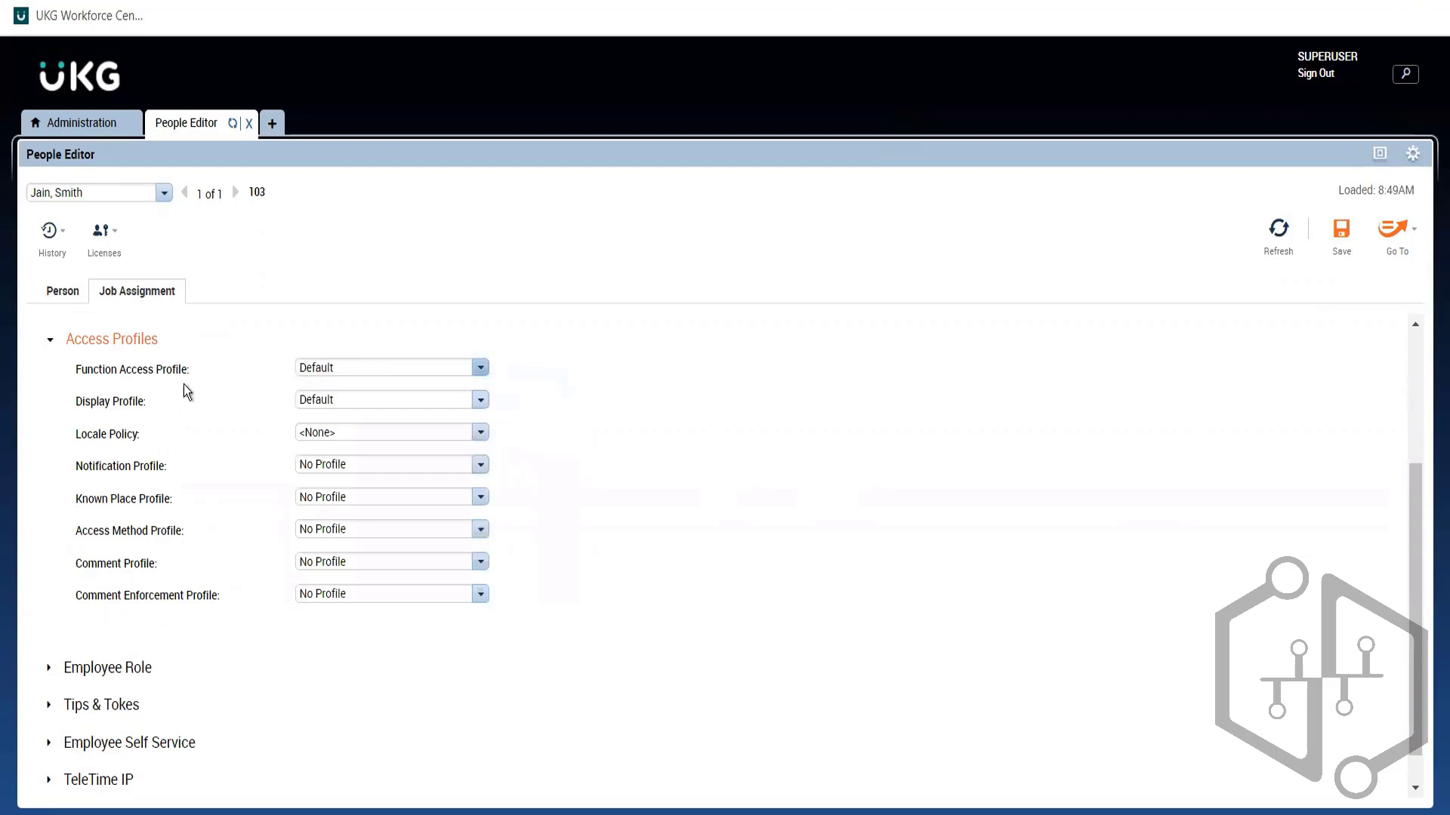
{"action": "left_click_drag", "start_coordinate": [191, 370], "coordinate": [71, 368]}
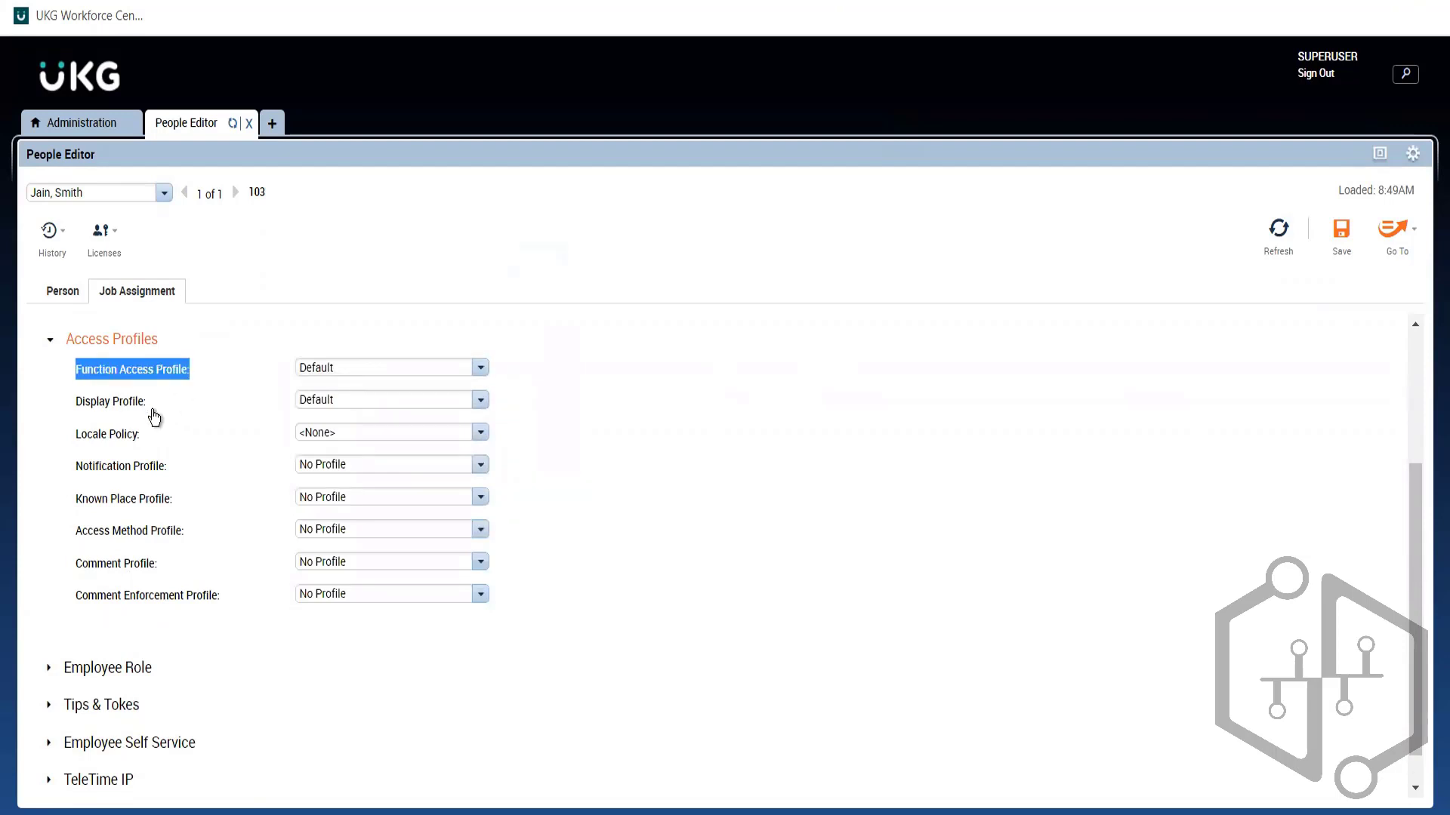
{"action": "left_click_drag", "start_coordinate": [148, 412], "coordinate": [61, 408]}
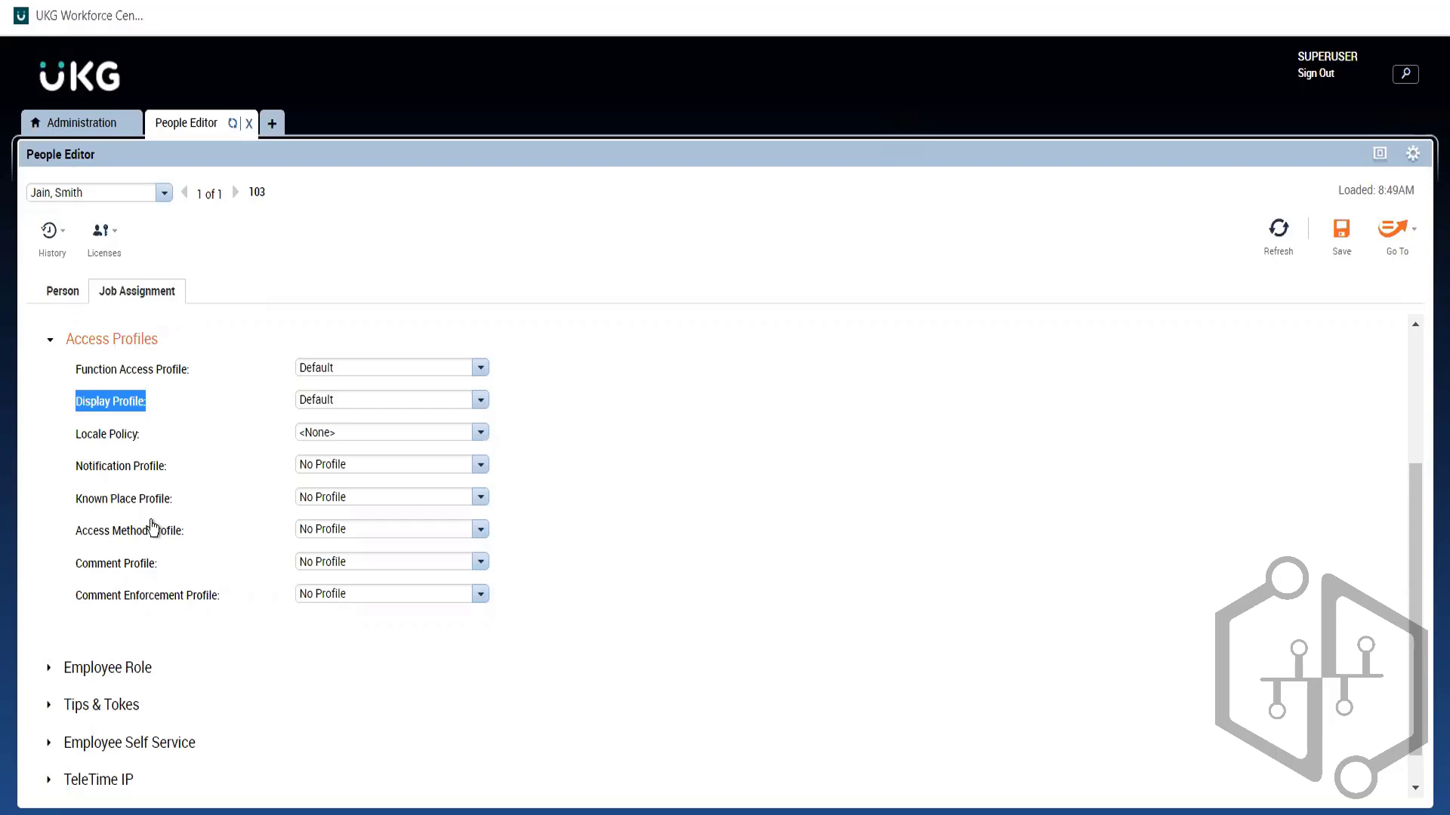
{"action": "left_click", "coordinate": [176, 414]}
{"action": "left_click", "coordinate": [356, 369]}
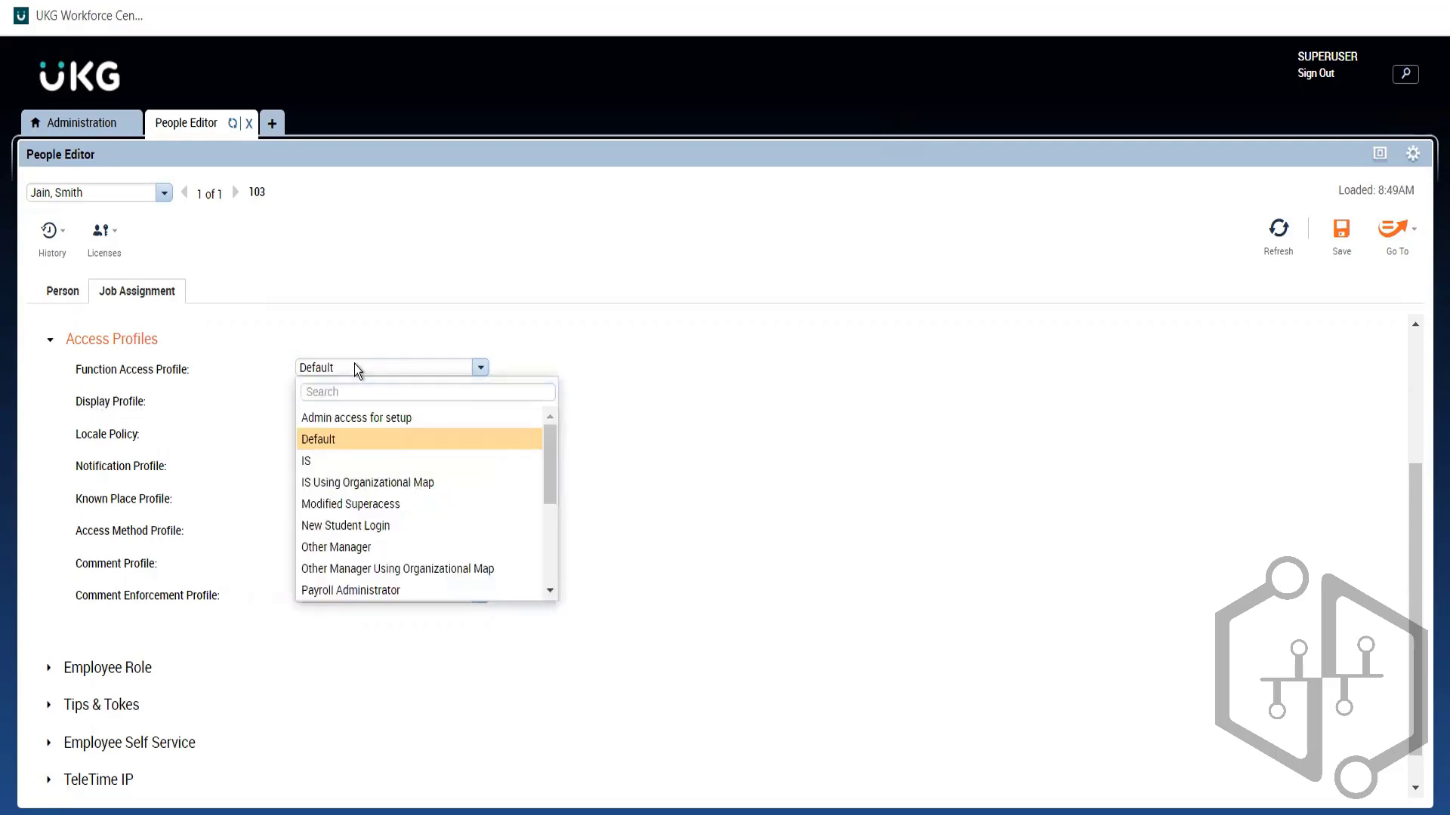
{"action": "left_click", "coordinate": [355, 368]}
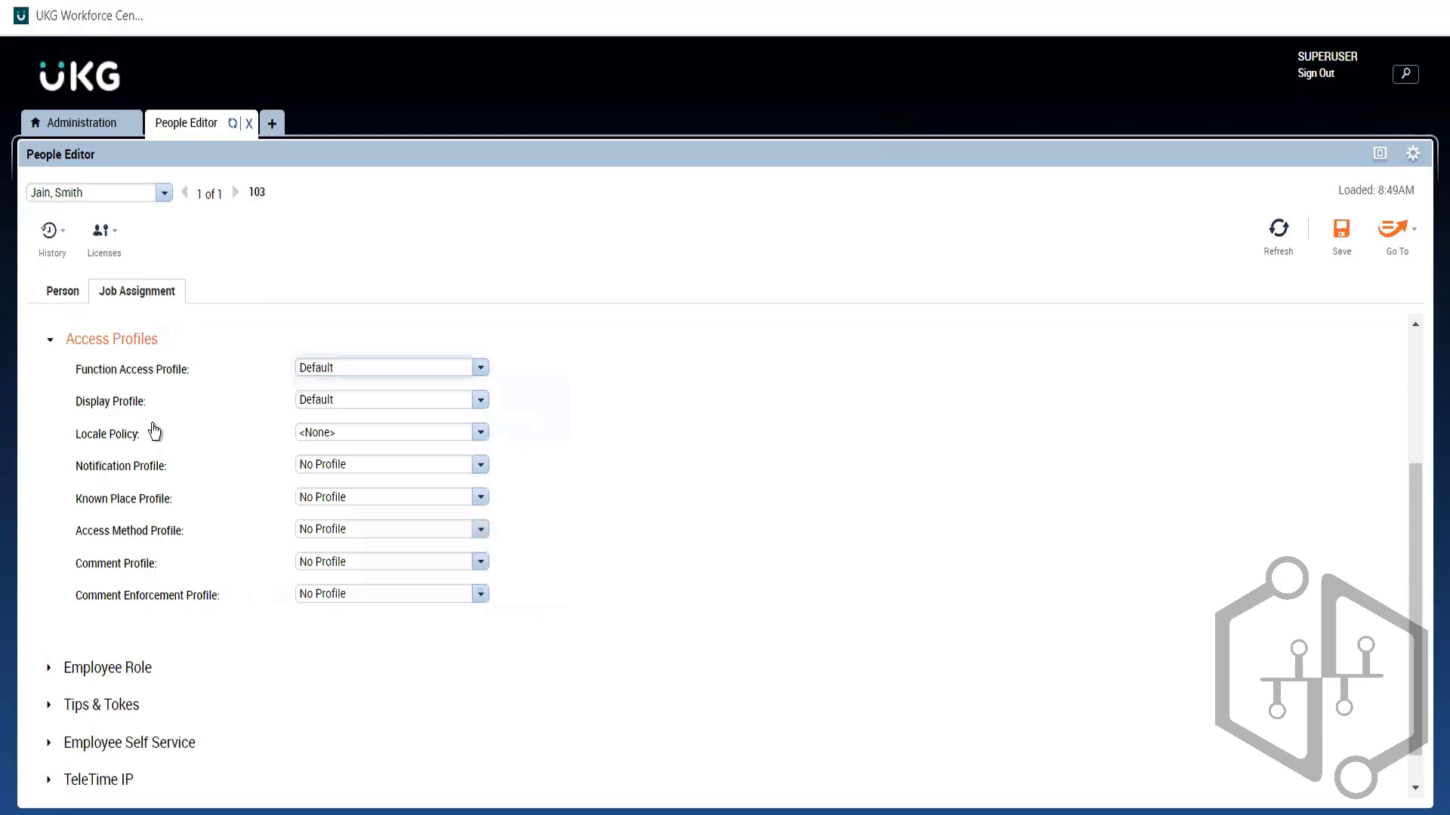
{"action": "left_click", "coordinate": [85, 125]}
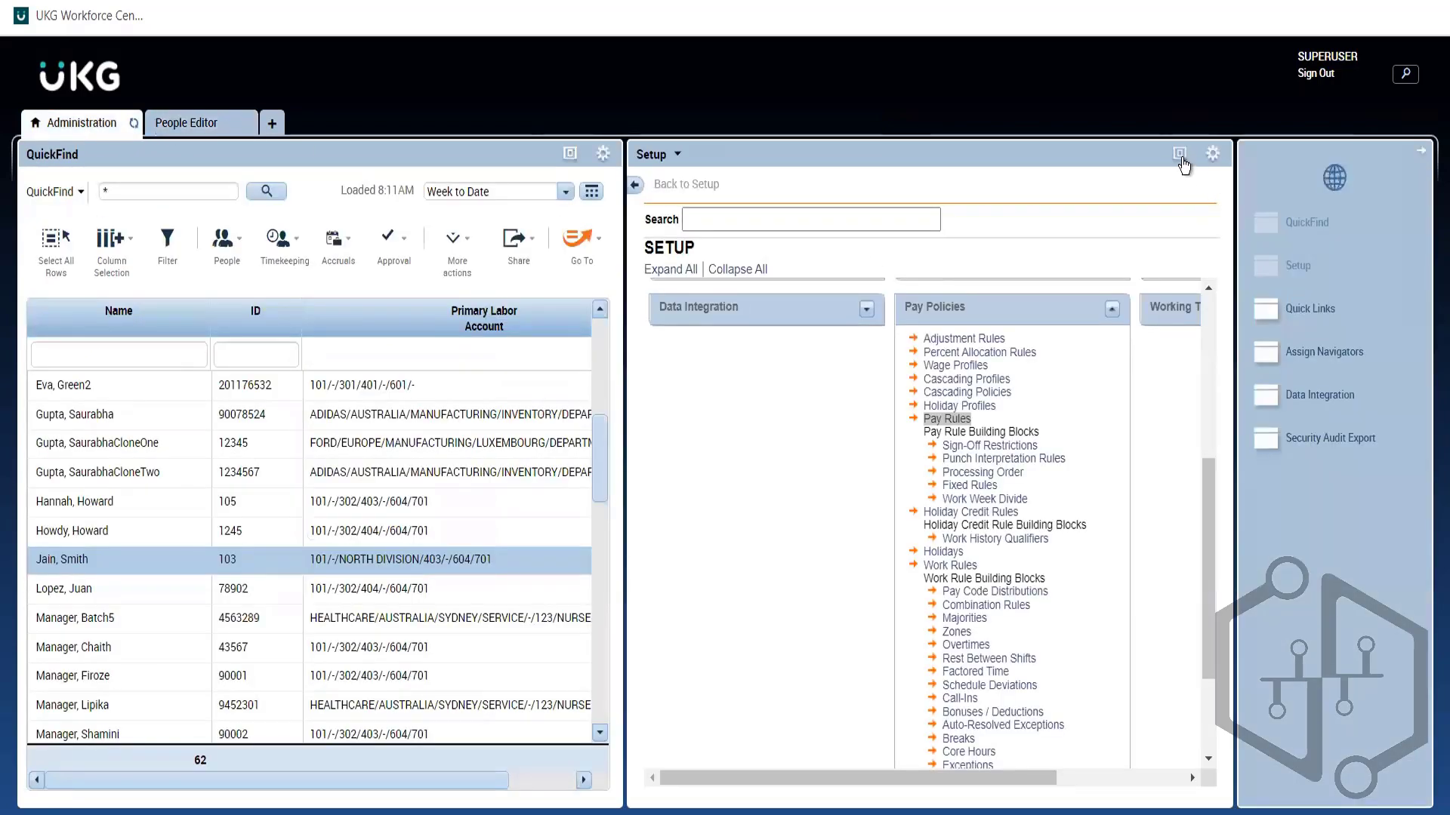
Step: Expand the Access Profiles and Display Preferences setup groups, then view the employee's assigned Default profiles
{"action": "left_click", "coordinate": [1203, 380]}
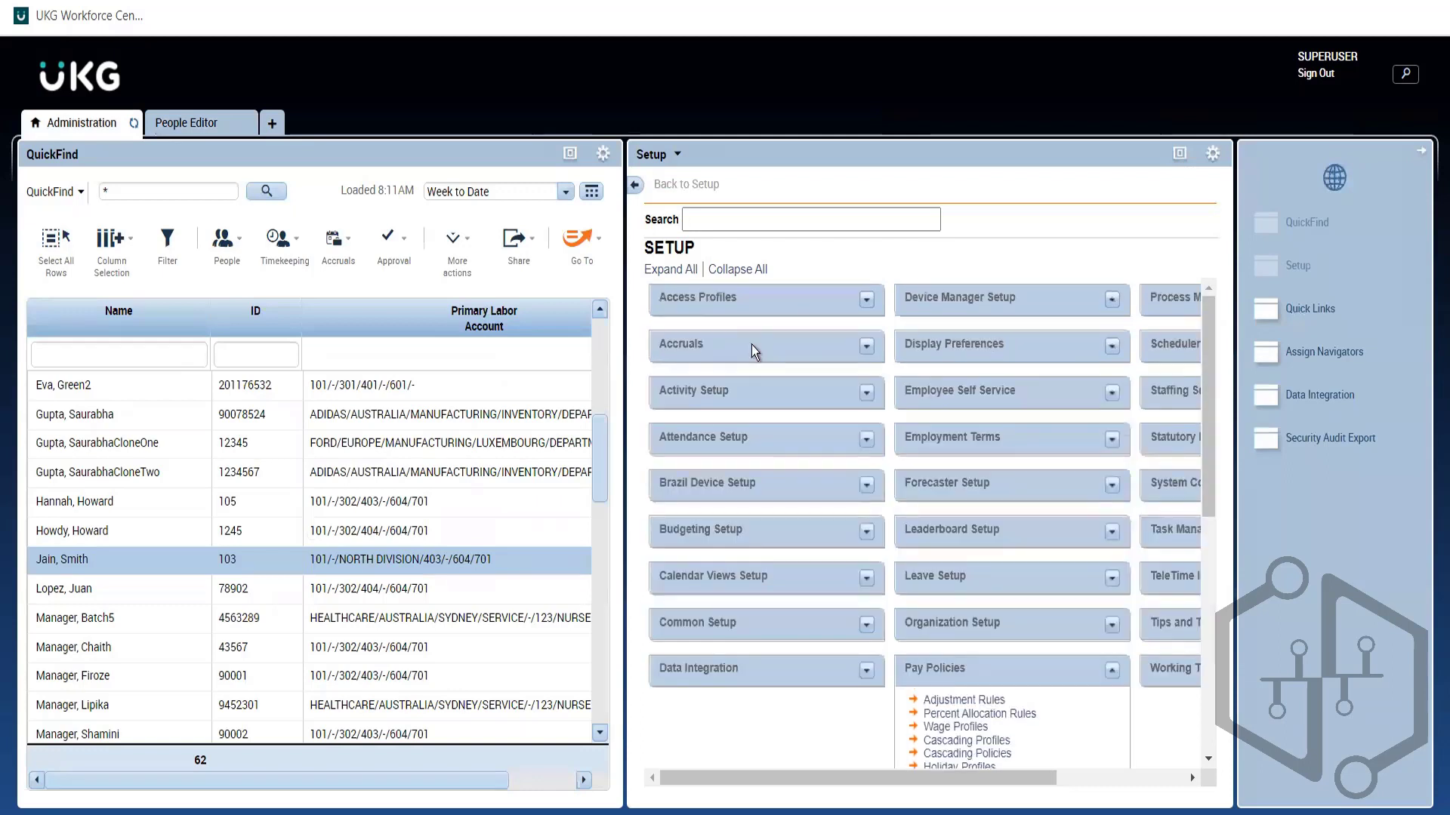
{"action": "left_click", "coordinate": [866, 302]}
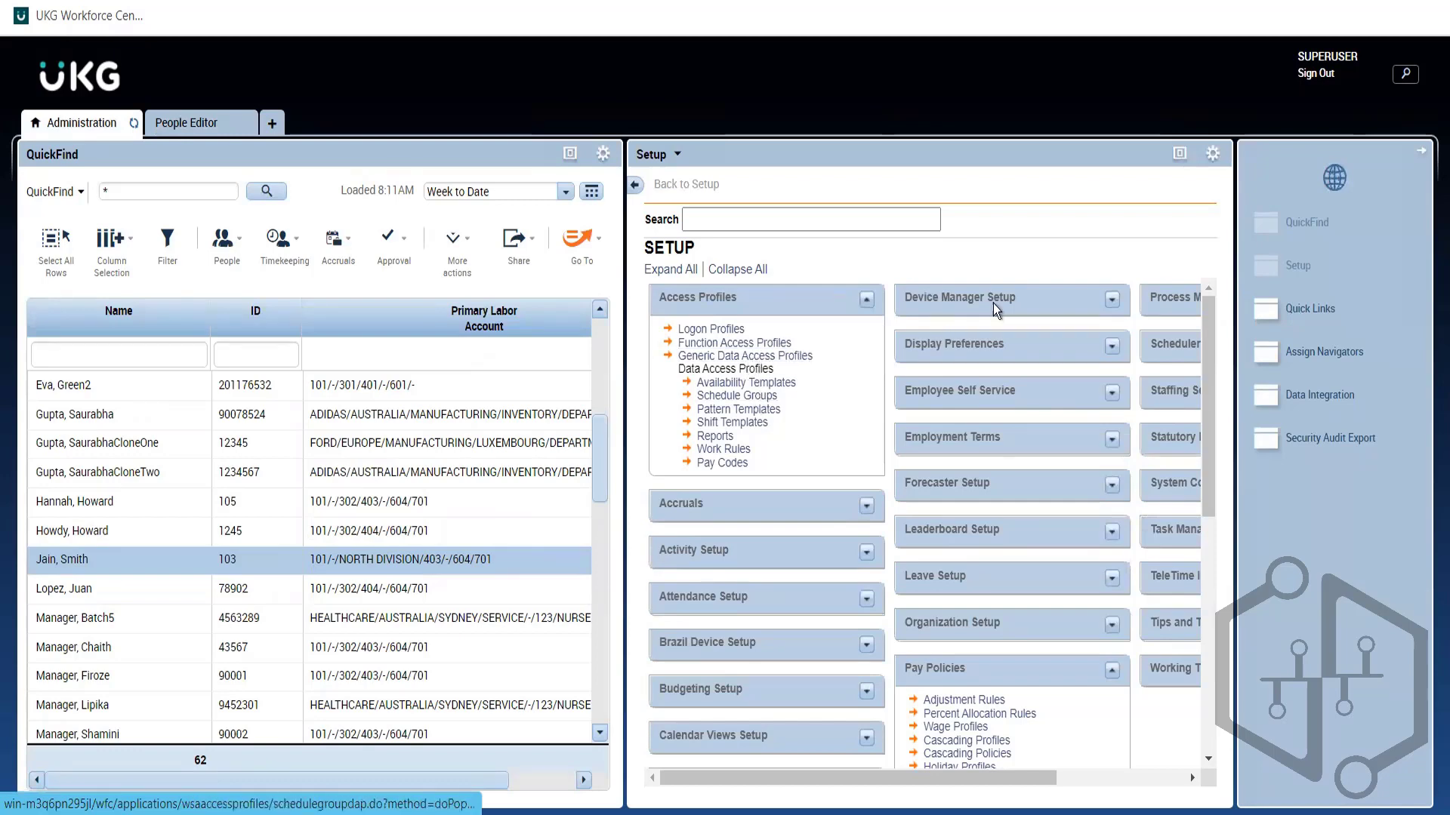
{"action": "left_click", "coordinate": [1108, 347]}
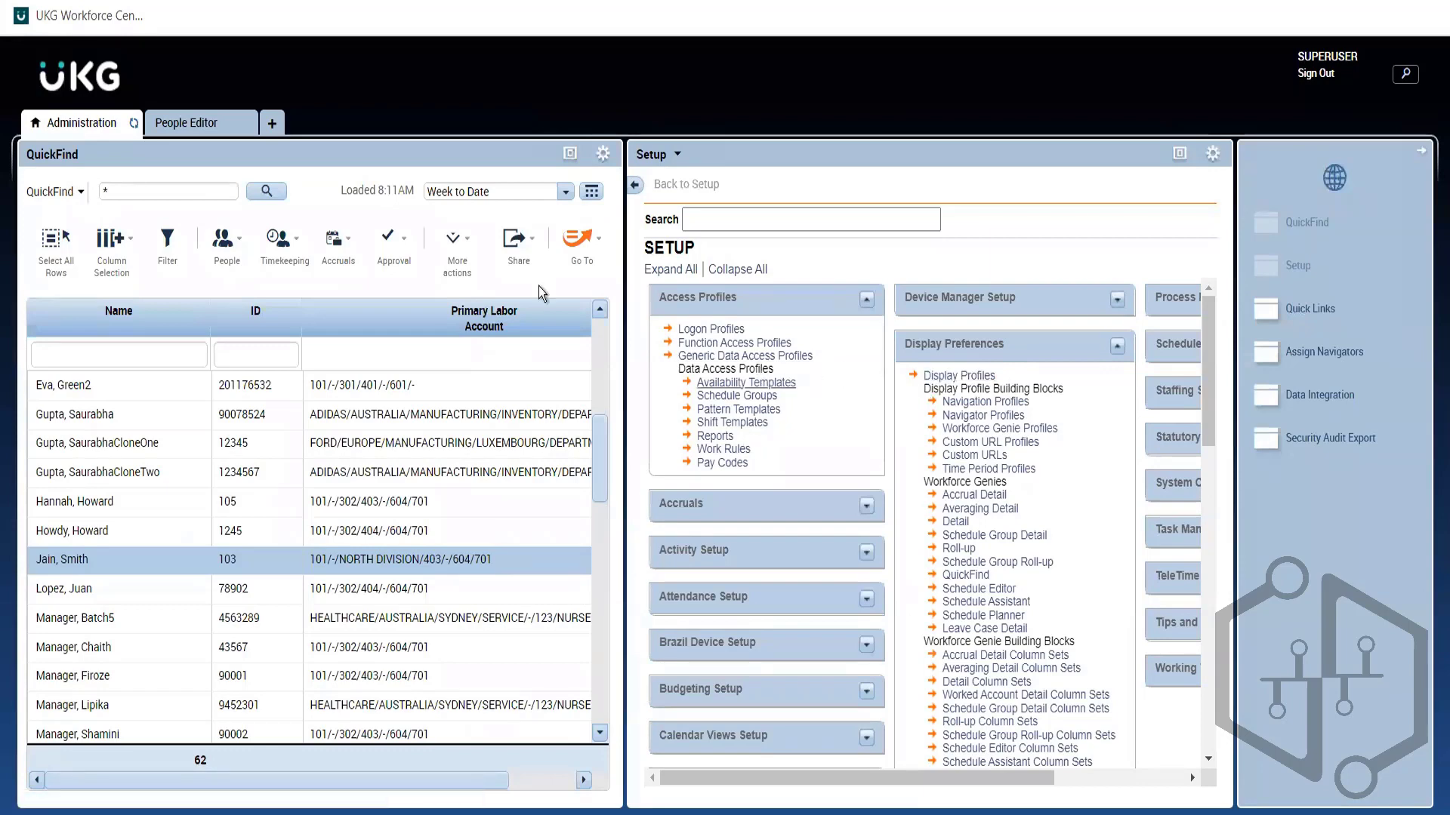
{"action": "left_click", "coordinate": [216, 125]}
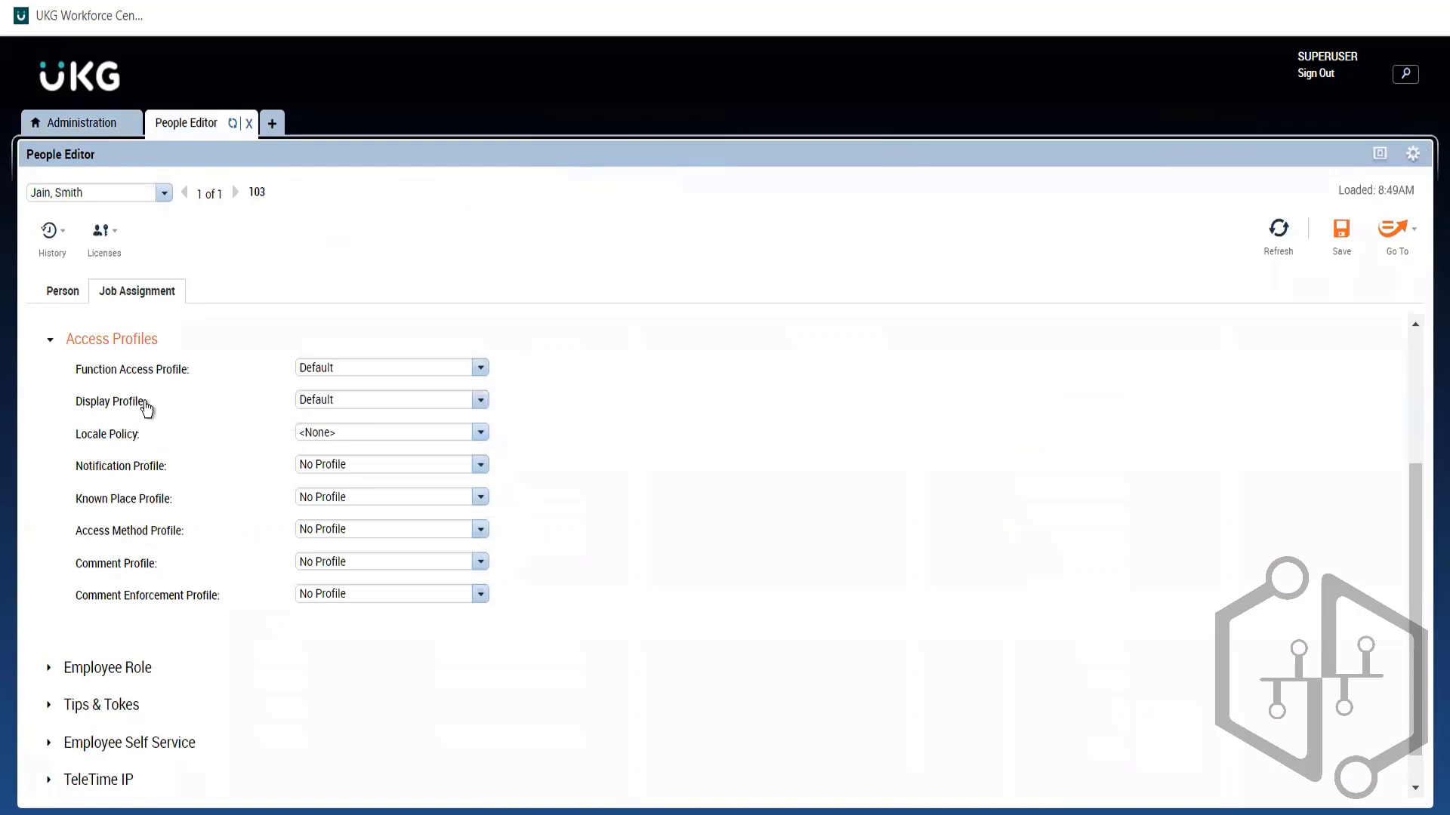
Step: Check the Locale Policy and Notification Profile options without changing them, then return to Administration
{"action": "left_click_drag", "start_coordinate": [146, 409], "coordinate": [83, 375]}
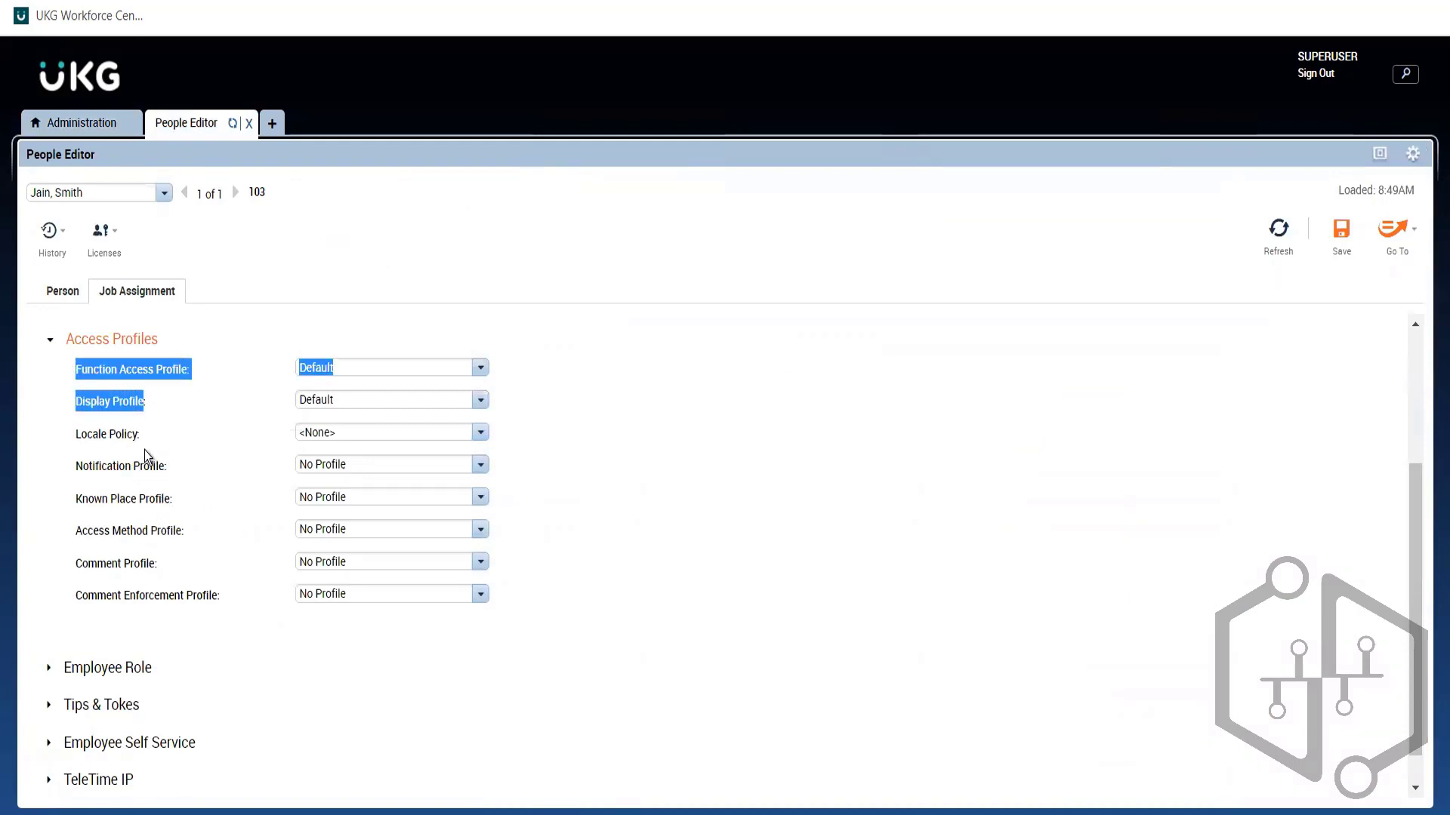
{"action": "left_click", "coordinate": [337, 432]}
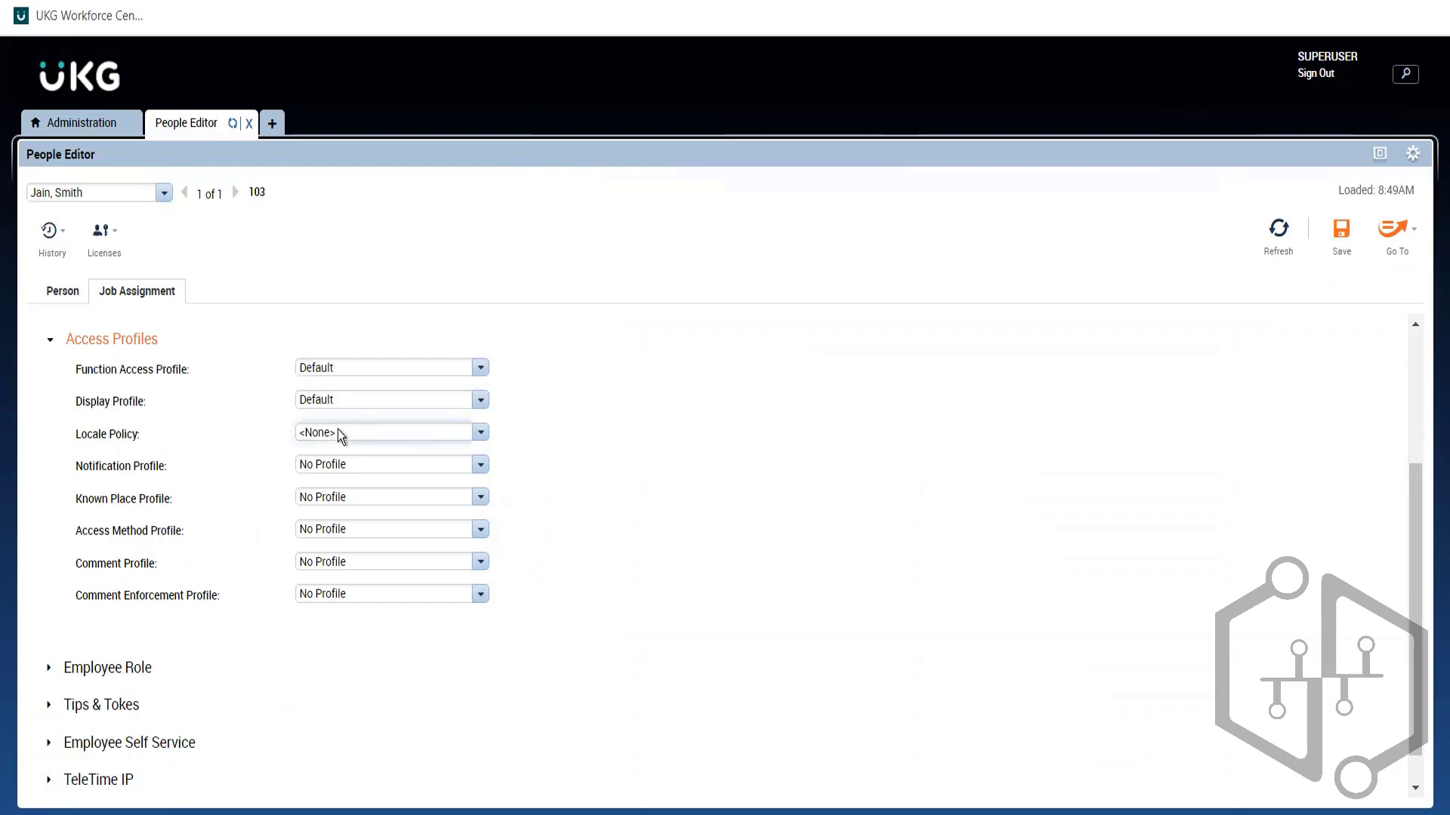
{"action": "left_click", "coordinate": [337, 431]}
{"action": "left_click", "coordinate": [314, 468]}
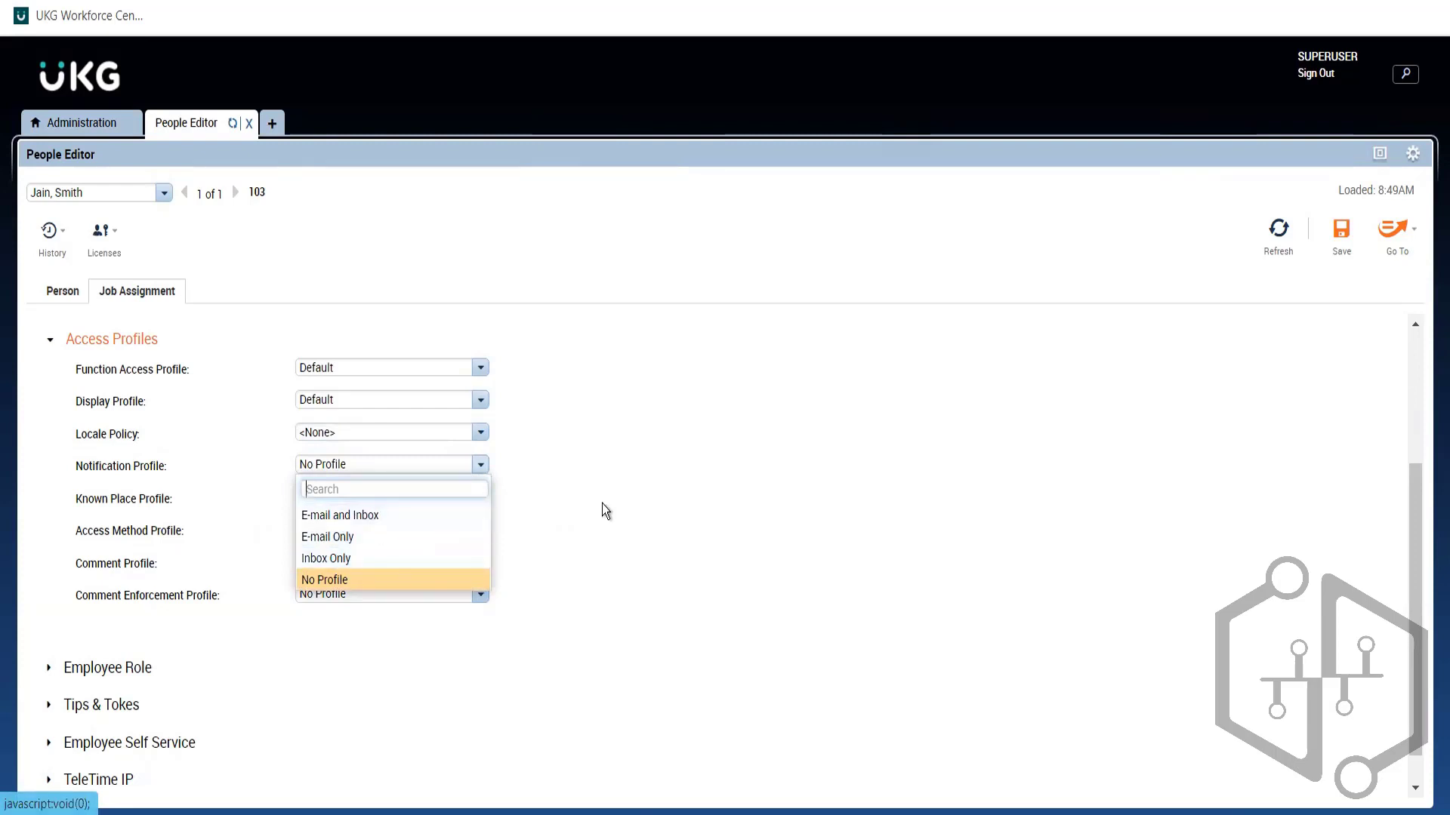
{"action": "left_click", "coordinate": [687, 500]}
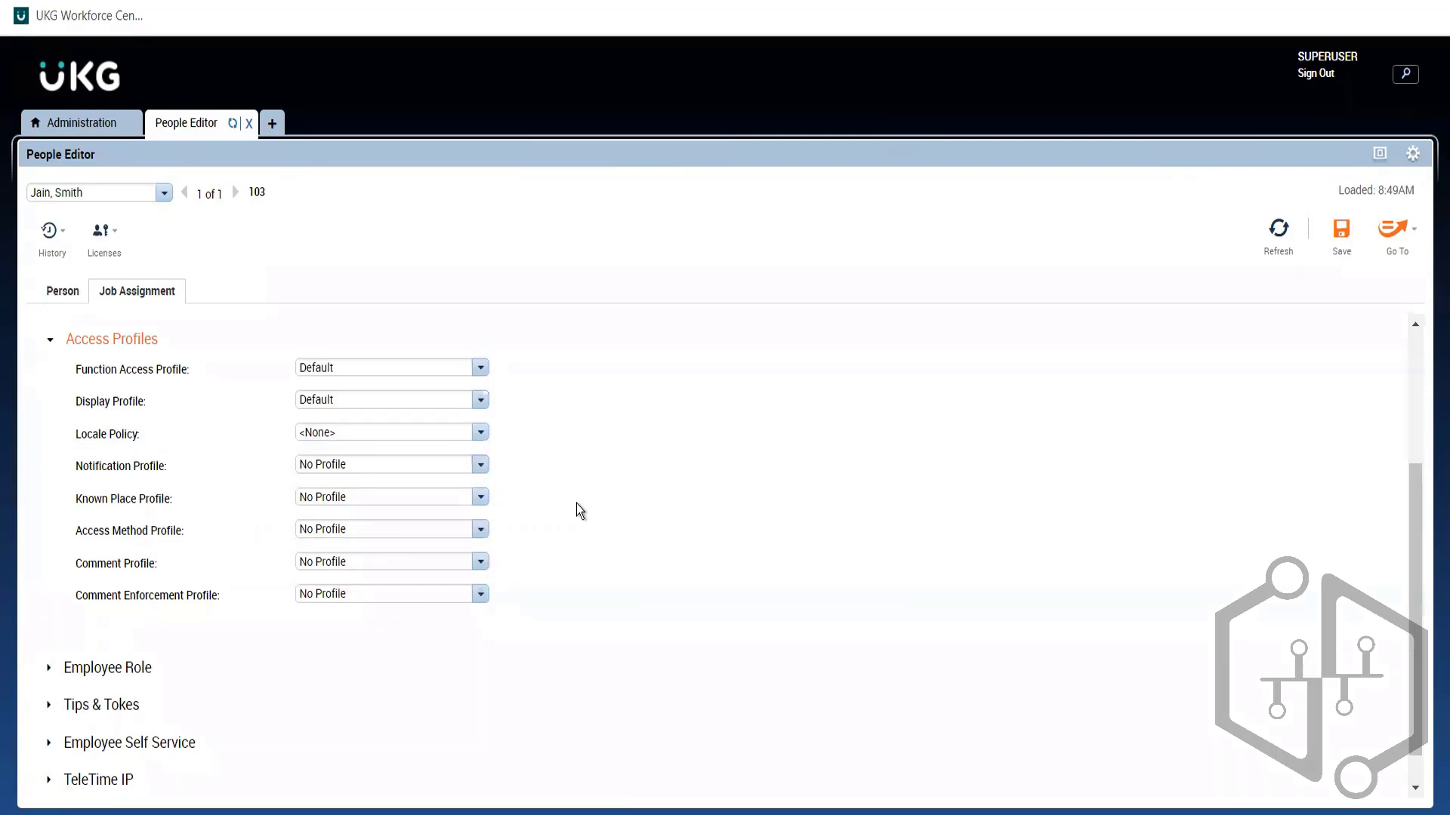
{"action": "left_click", "coordinate": [97, 125]}
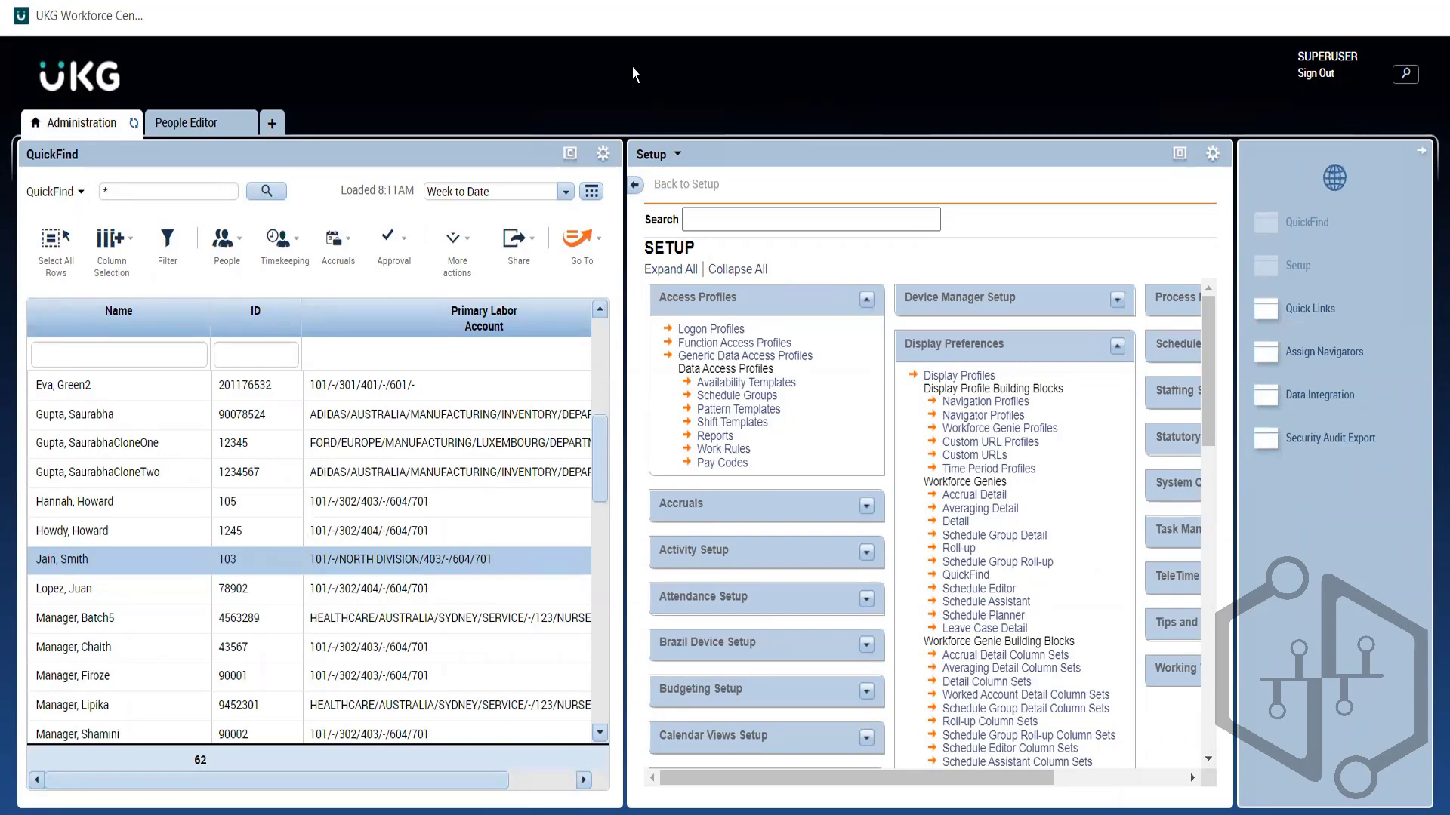
Step: Compare the employee's Default function access and display profiles with Setup's Access Profiles, ending in People Editor
{"action": "left_click", "coordinate": [182, 130]}
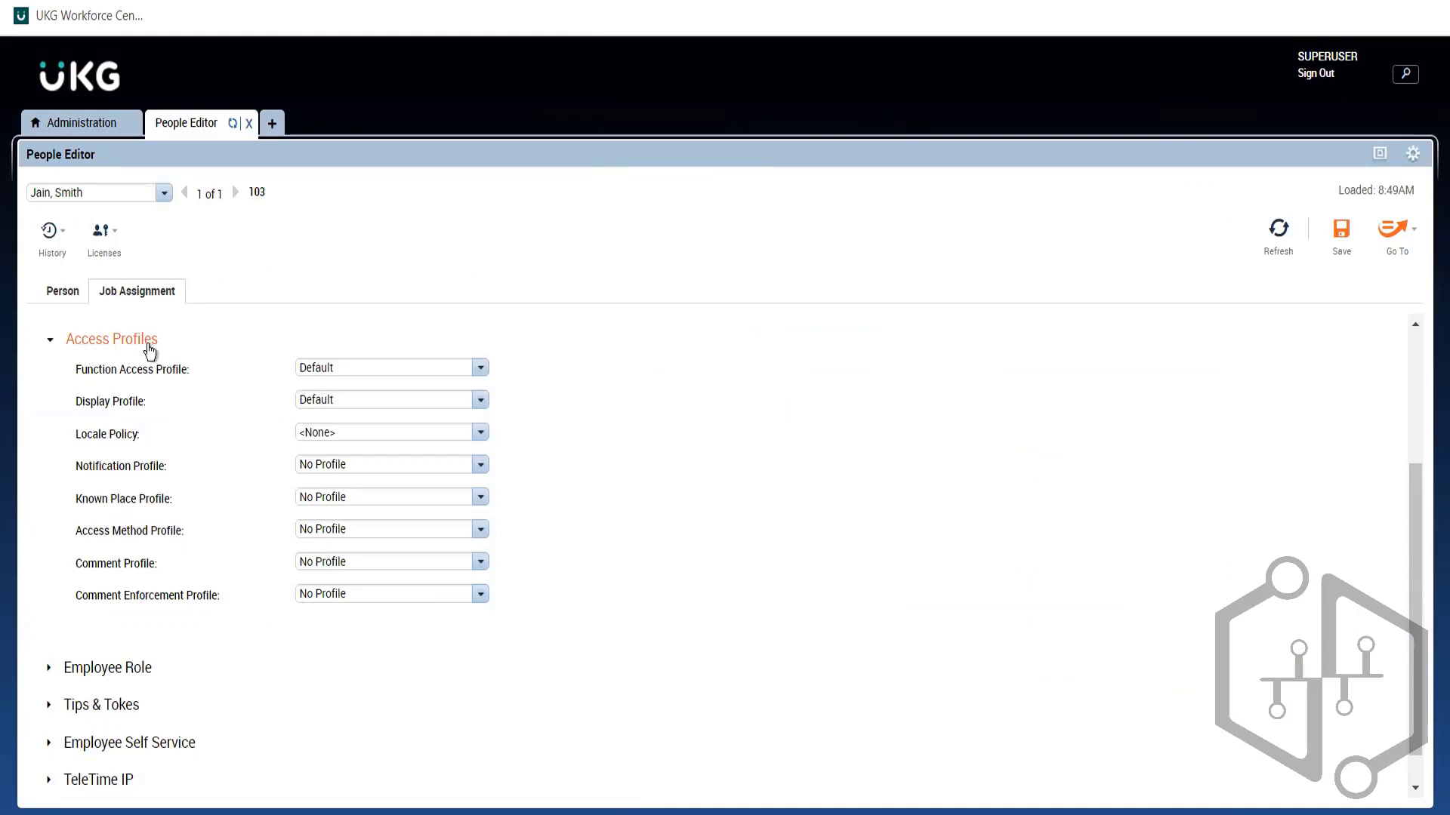
{"action": "left_click_drag", "start_coordinate": [155, 403], "coordinate": [21, 366]}
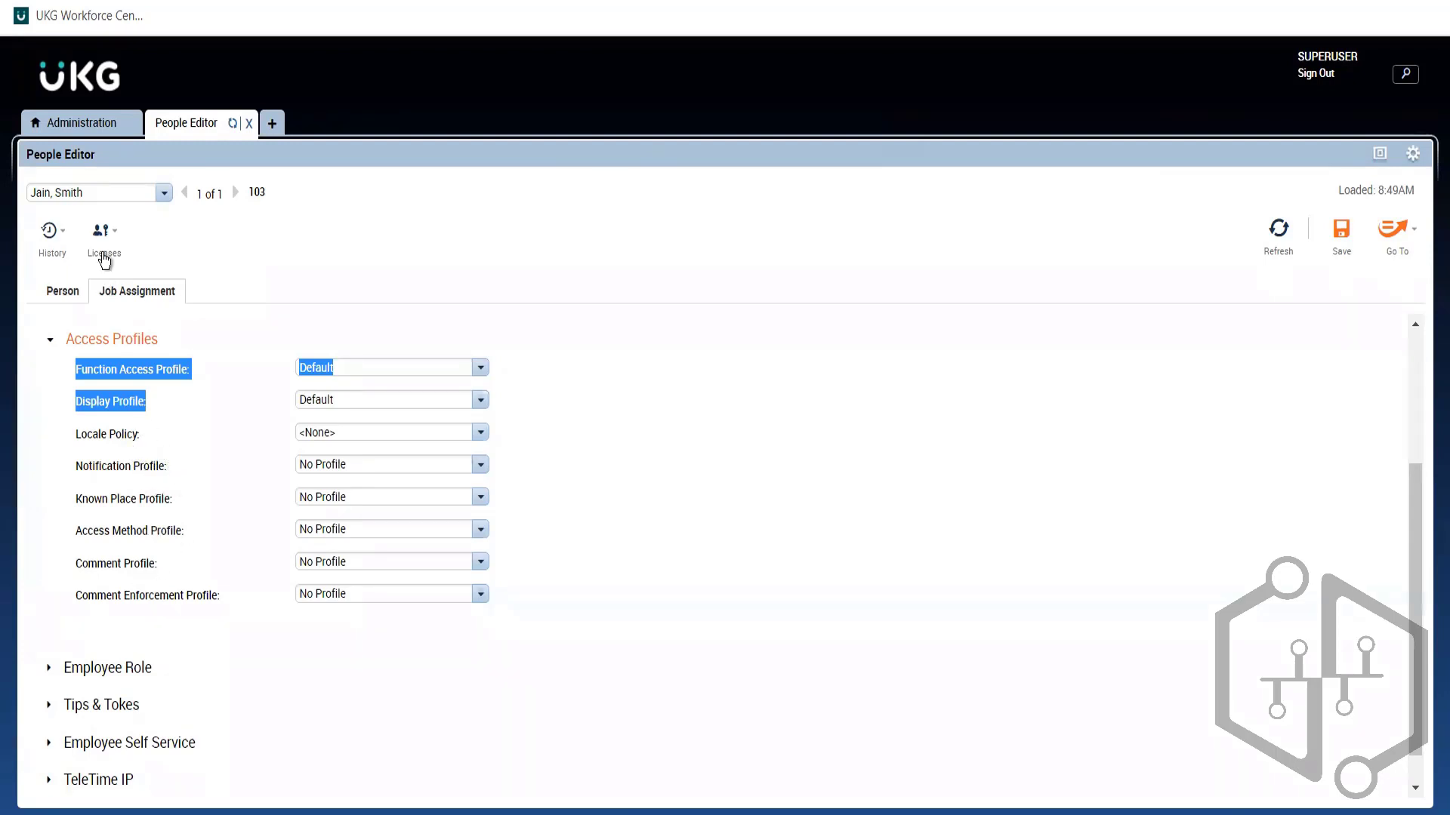
{"action": "left_click", "coordinate": [93, 129]}
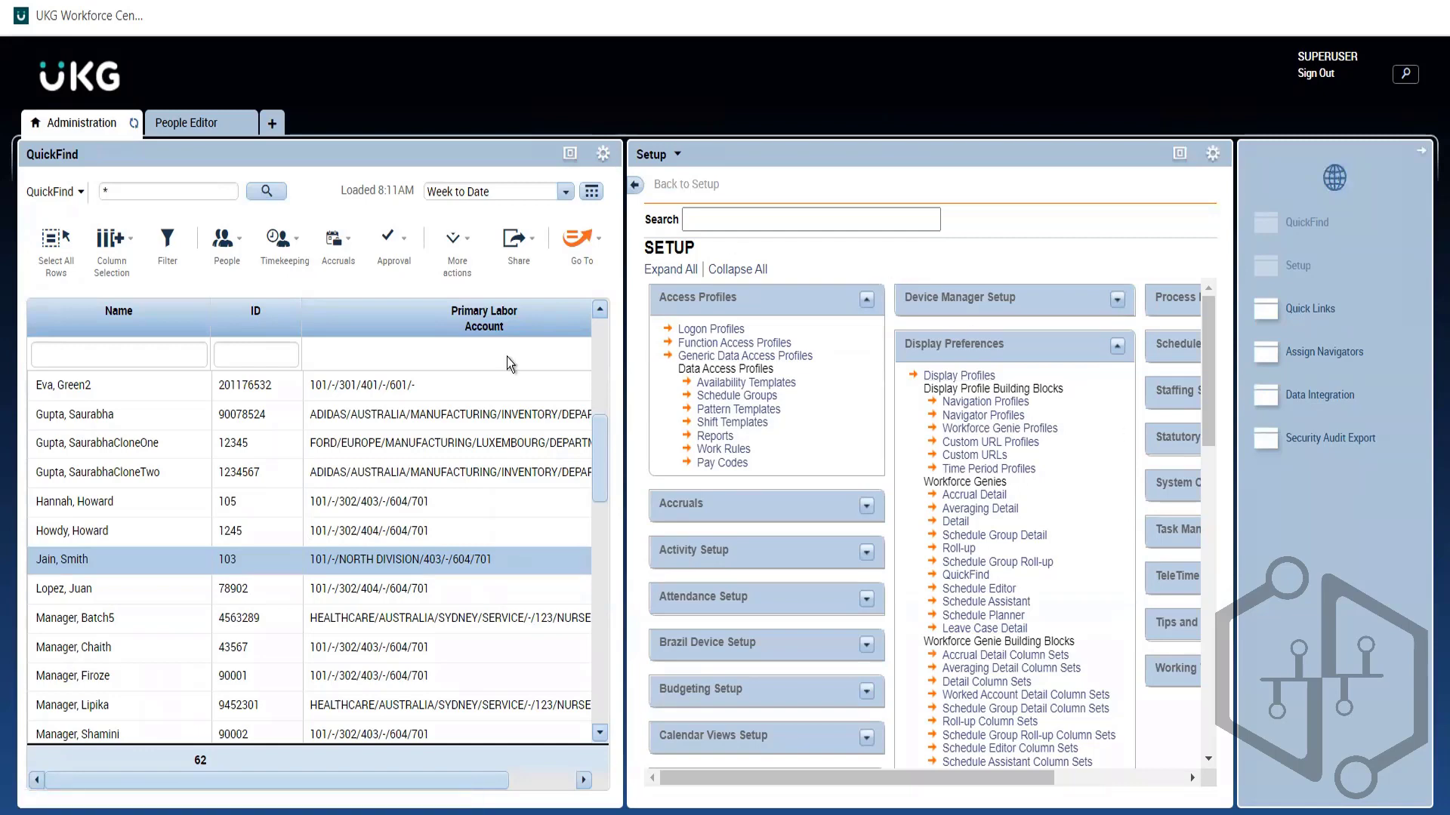
{"action": "left_click", "coordinate": [188, 124]}
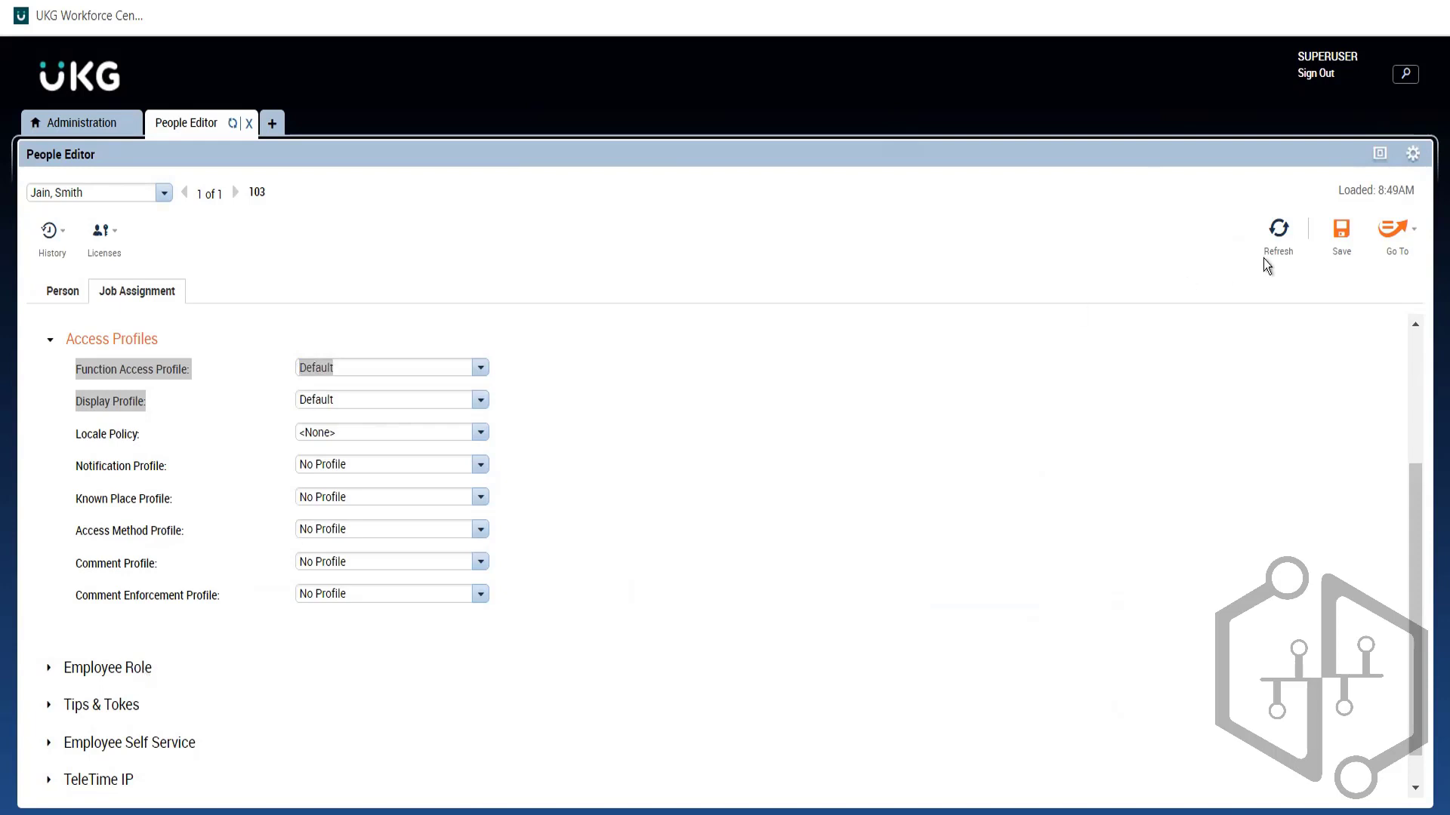
Step: Save the employee's record, then collapse Access Profiles so every Job Assignment section is listed
{"action": "left_click", "coordinate": [1342, 232]}
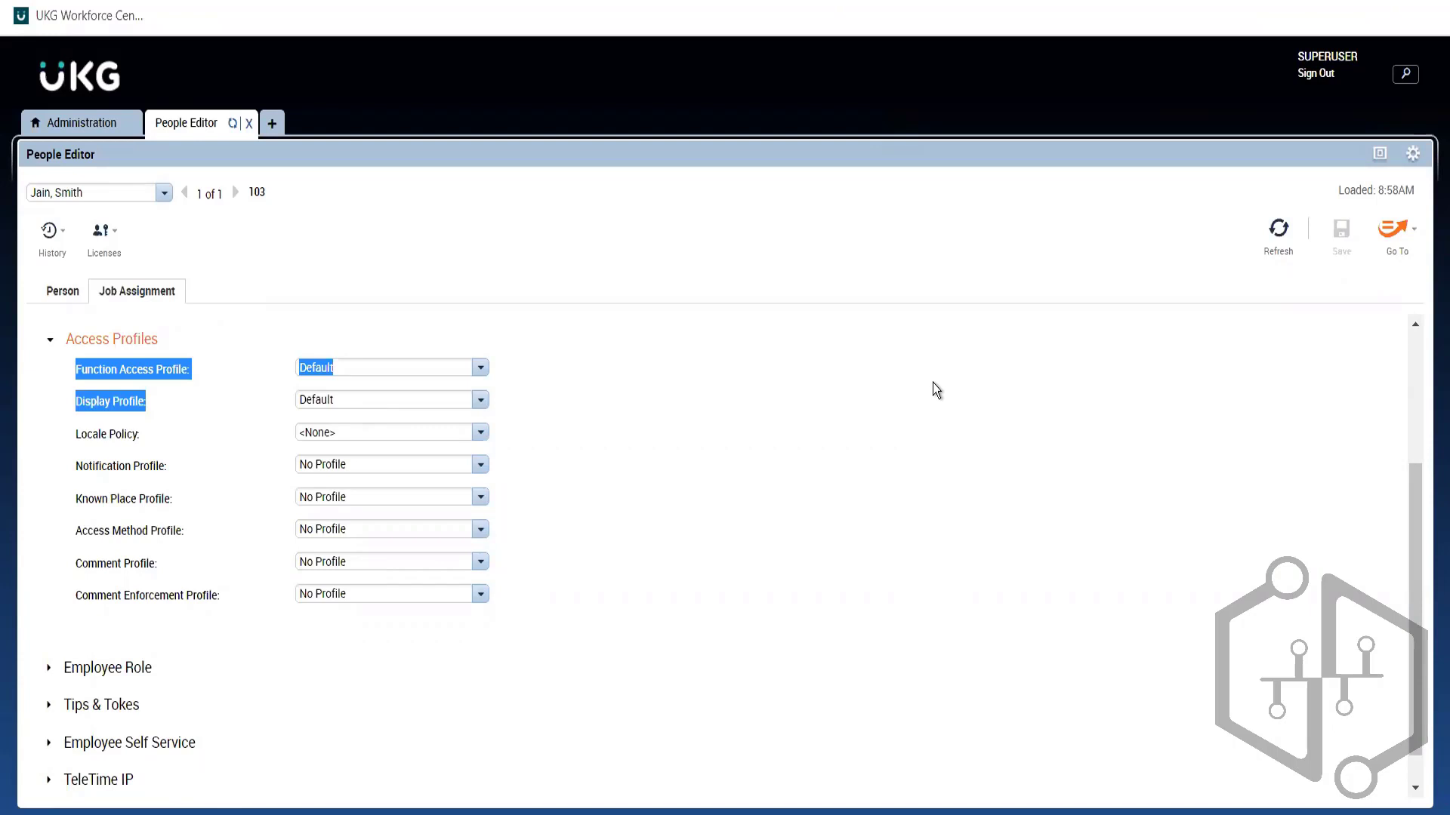
{"action": "left_click", "coordinate": [932, 382]}
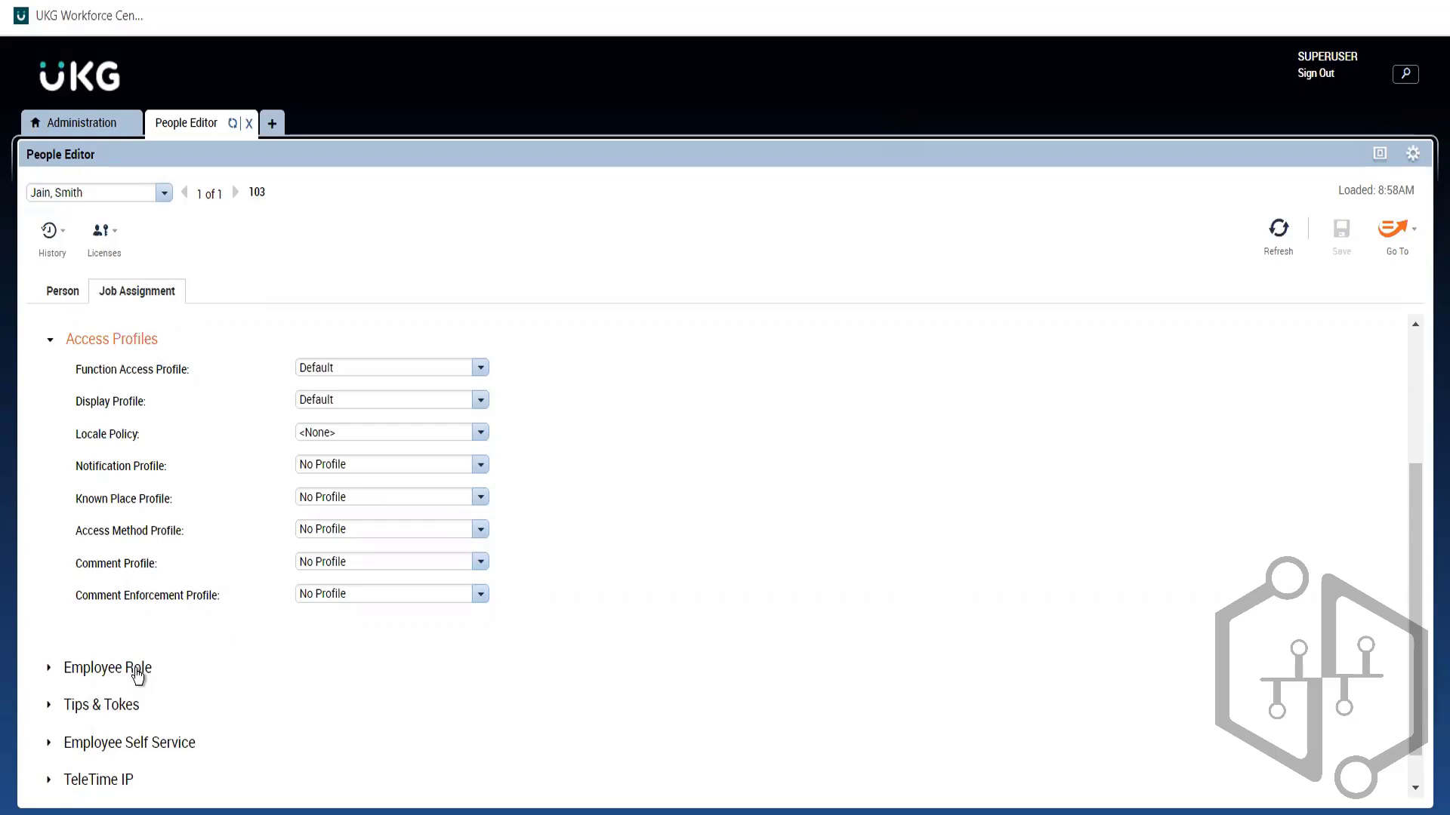
{"action": "left_click", "coordinate": [86, 132]}
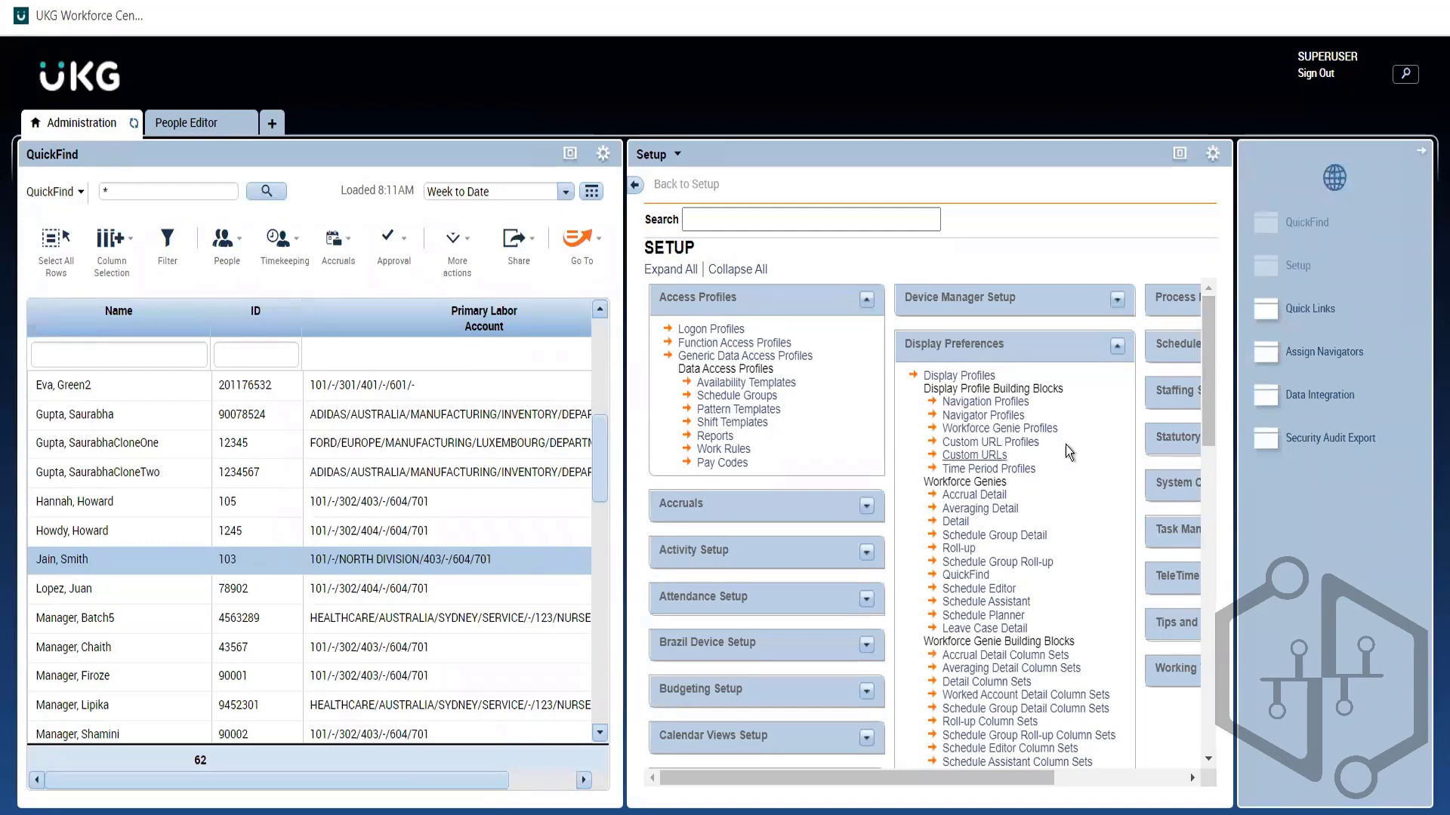
{"action": "left_click", "coordinate": [175, 129]}
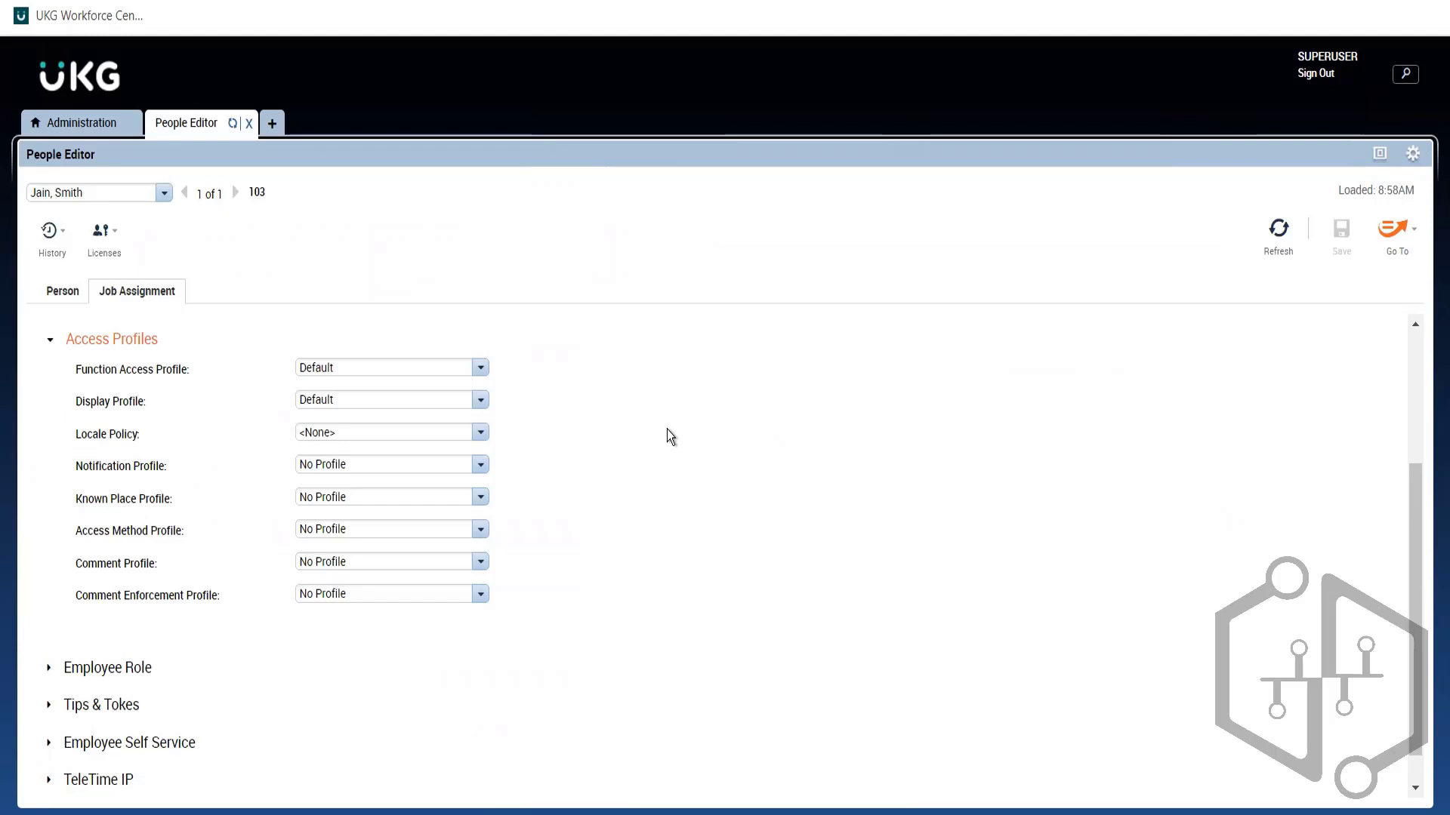
{"action": "left_click", "coordinate": [140, 341]}
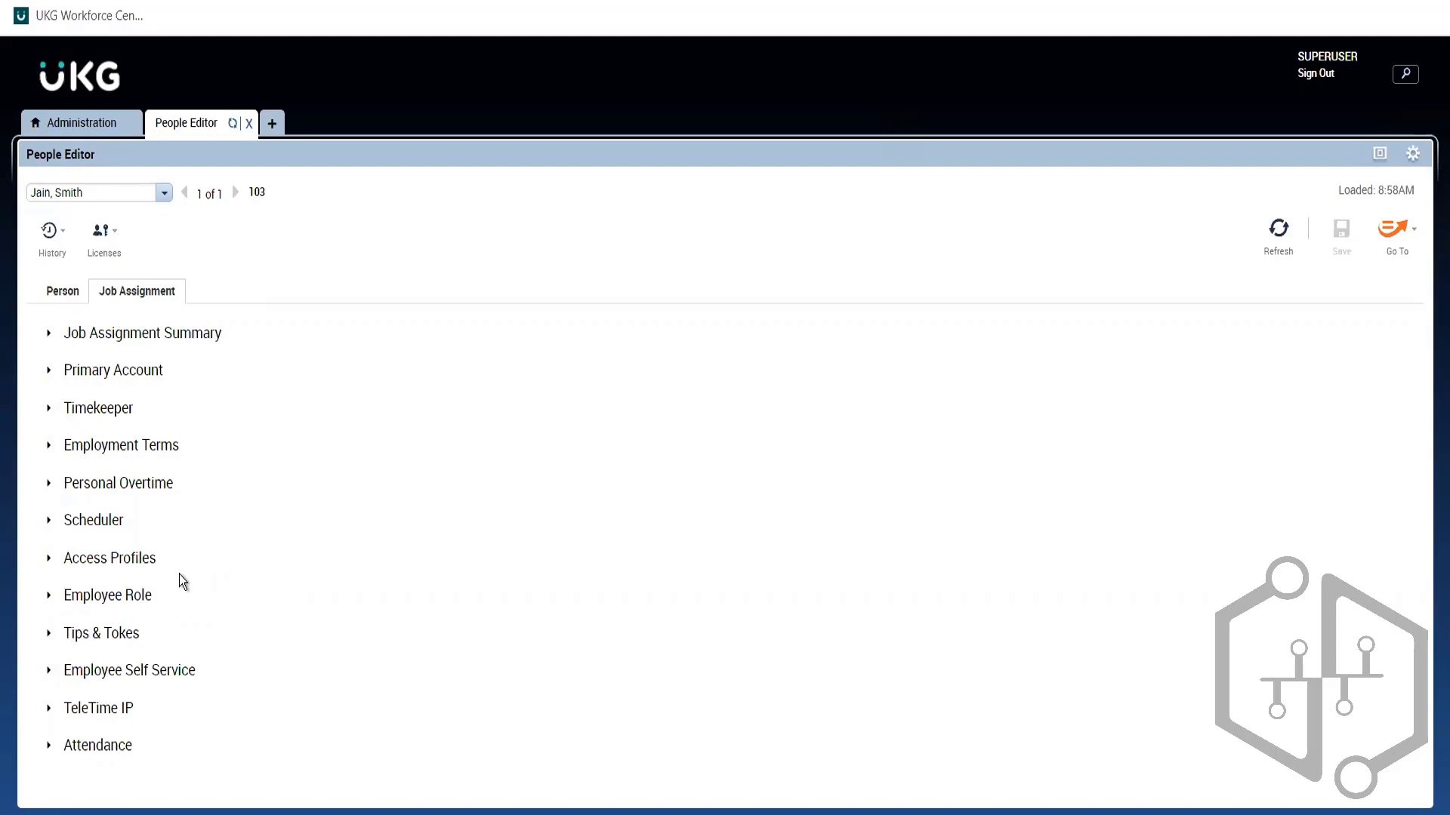
Step: Expand Employee Role and inspect the Pay Codes "Edit" Profile options, keeping All Pay Codes
{"action": "left_click", "coordinate": [87, 602]}
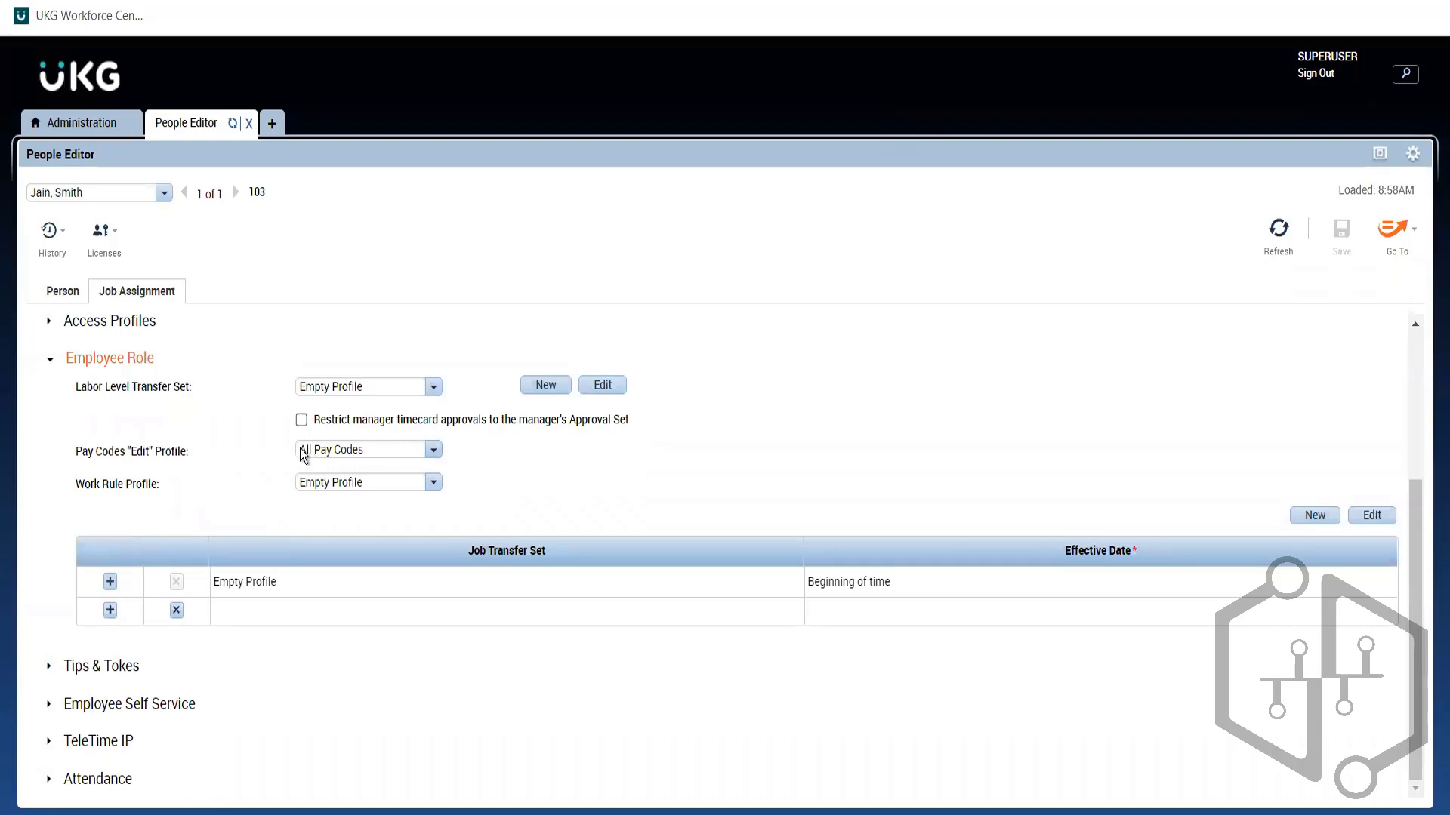
{"action": "left_click", "coordinate": [437, 453]}
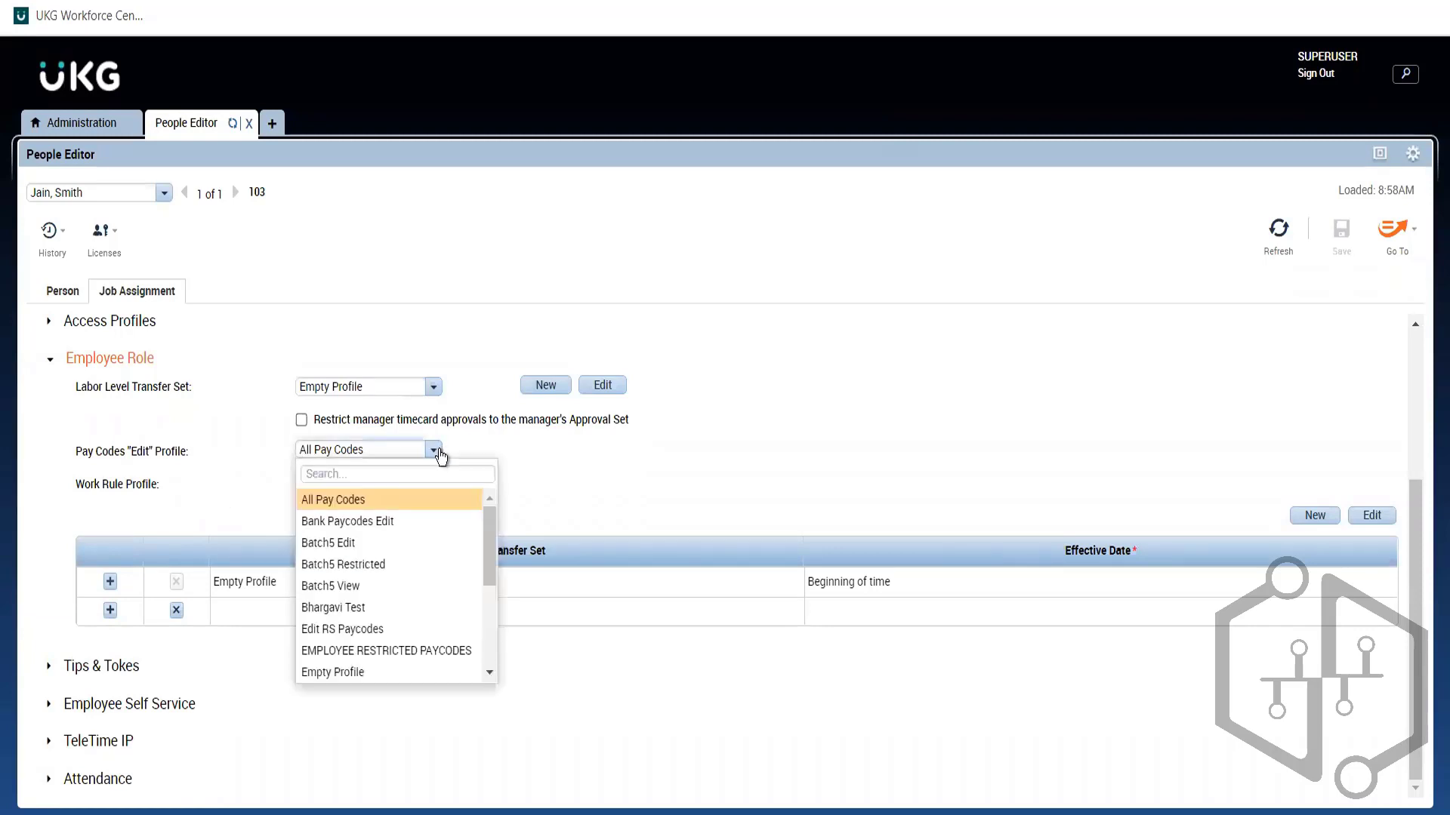
{"action": "left_click", "coordinate": [437, 453]}
{"action": "left_click", "coordinate": [436, 451]}
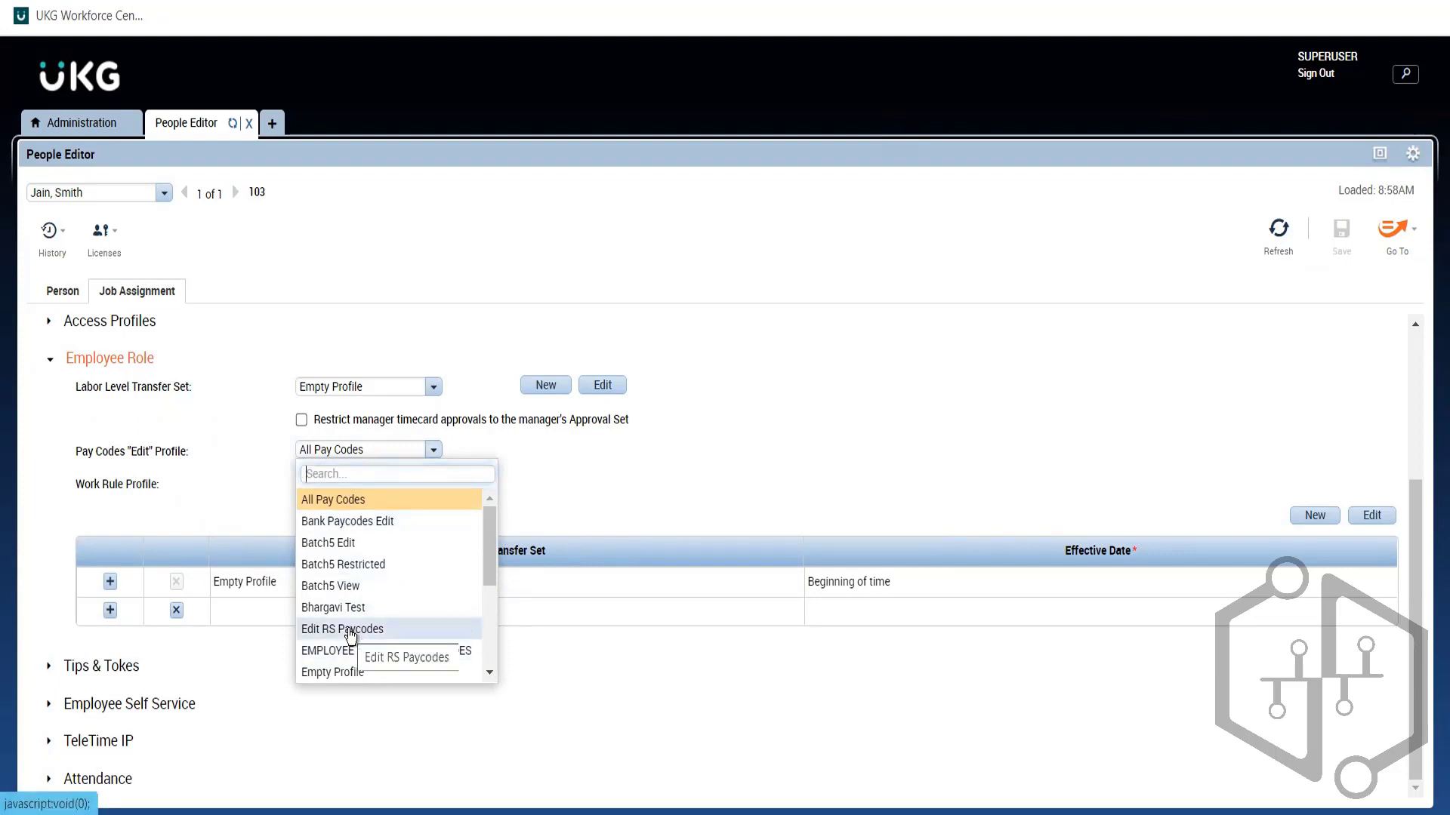
{"action": "left_click", "coordinate": [691, 504]}
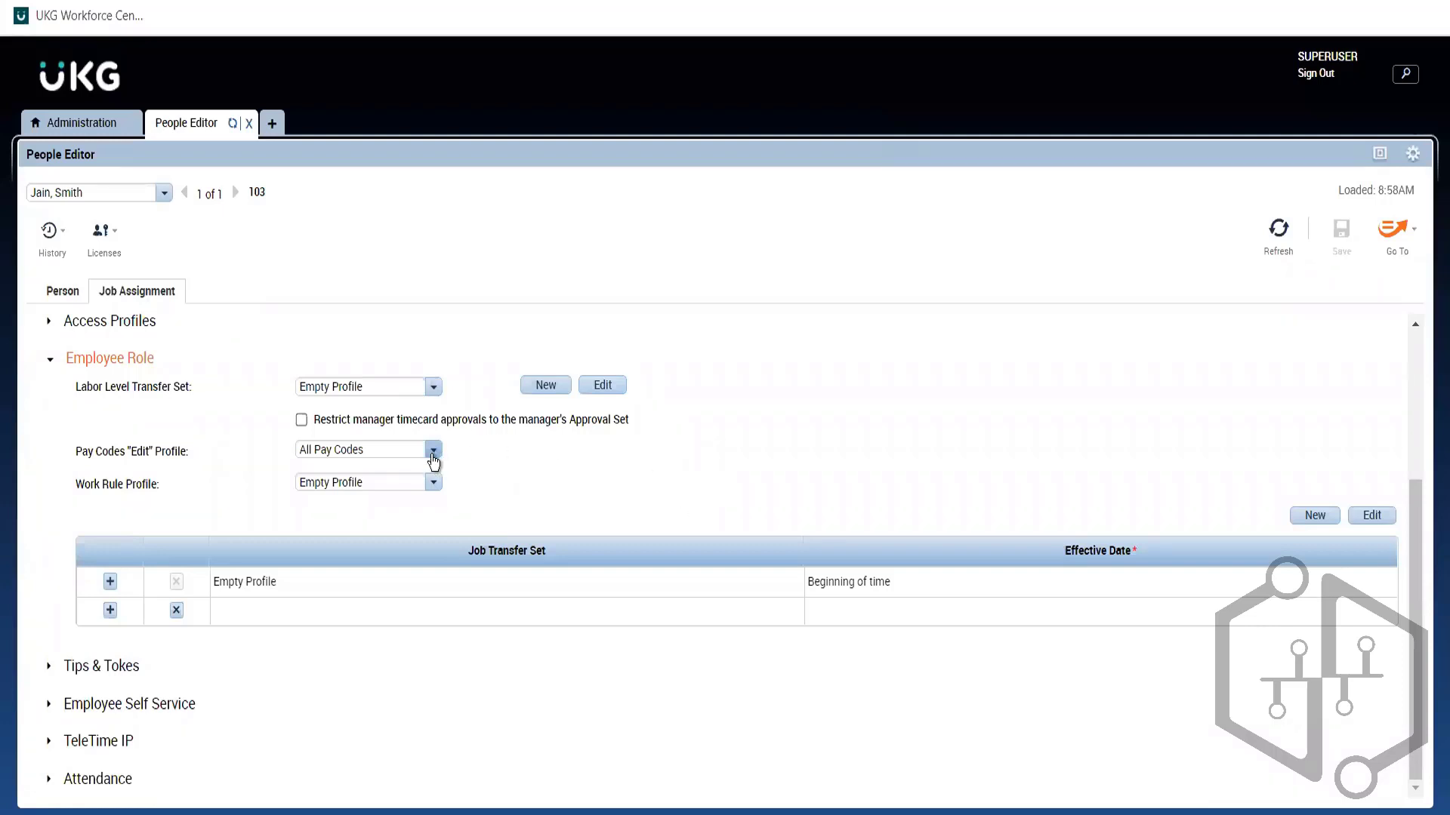
{"action": "left_click", "coordinate": [433, 452]}
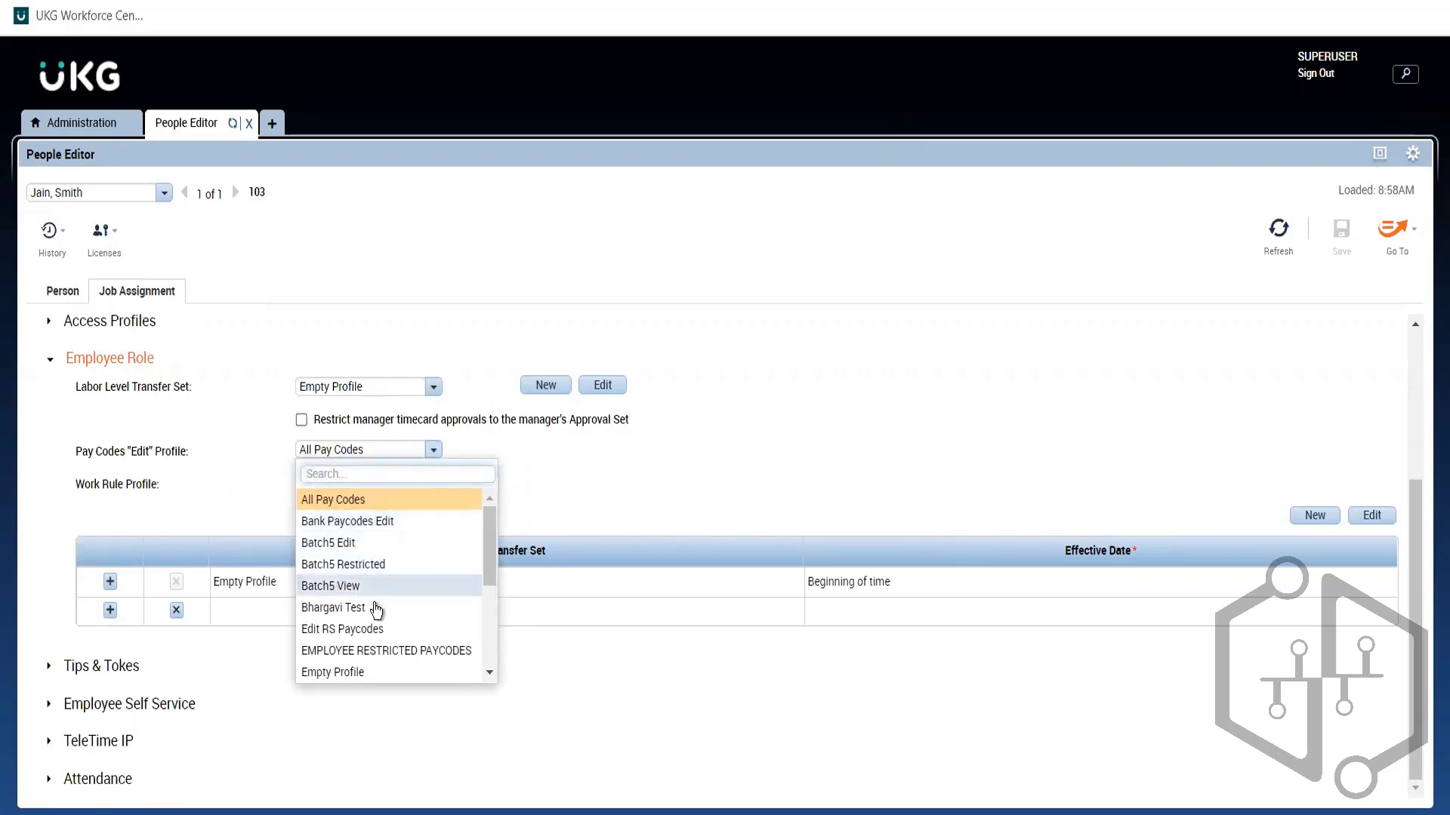
{"action": "left_click", "coordinate": [575, 495]}
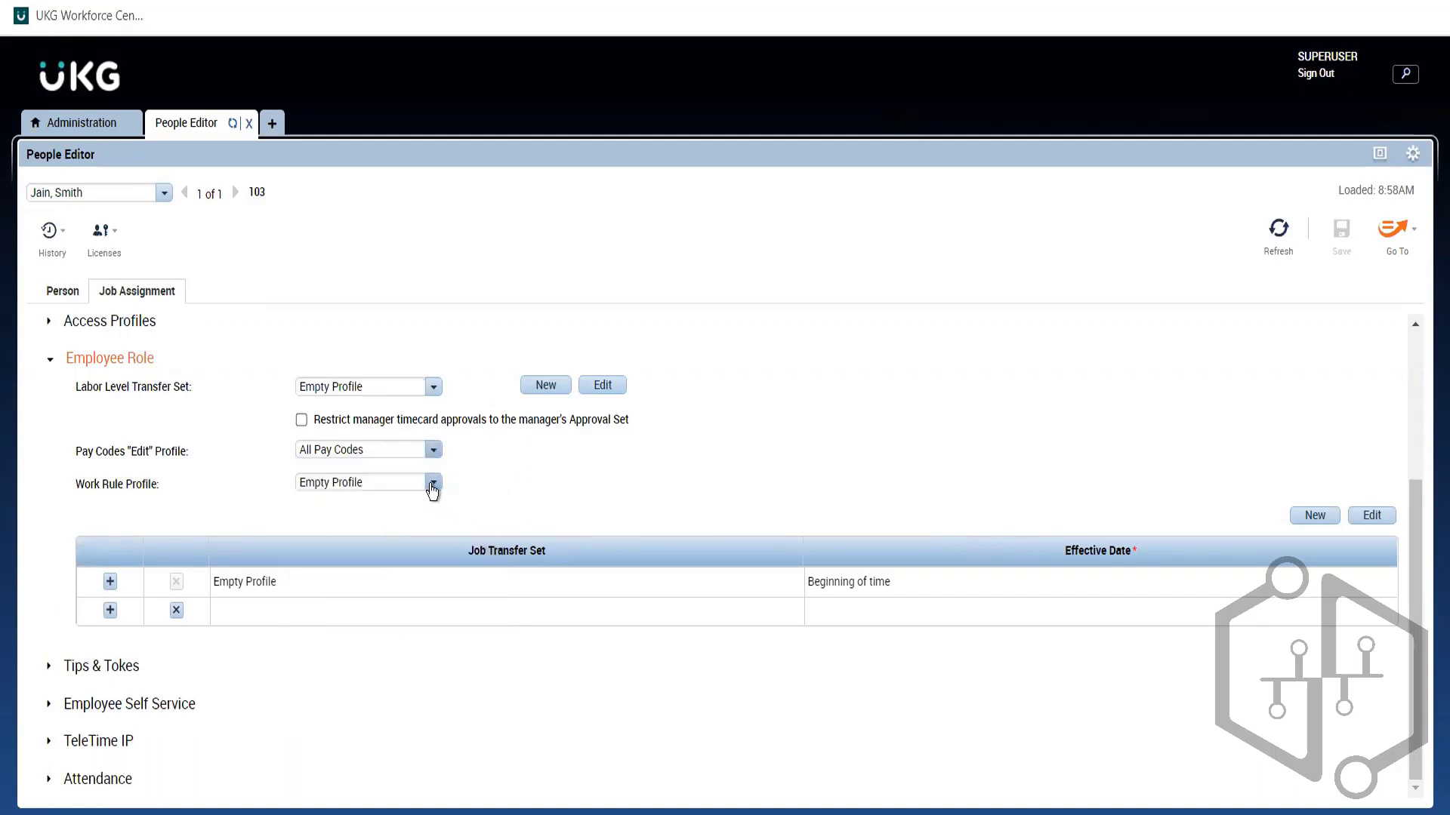
{"action": "left_click", "coordinate": [80, 121]}
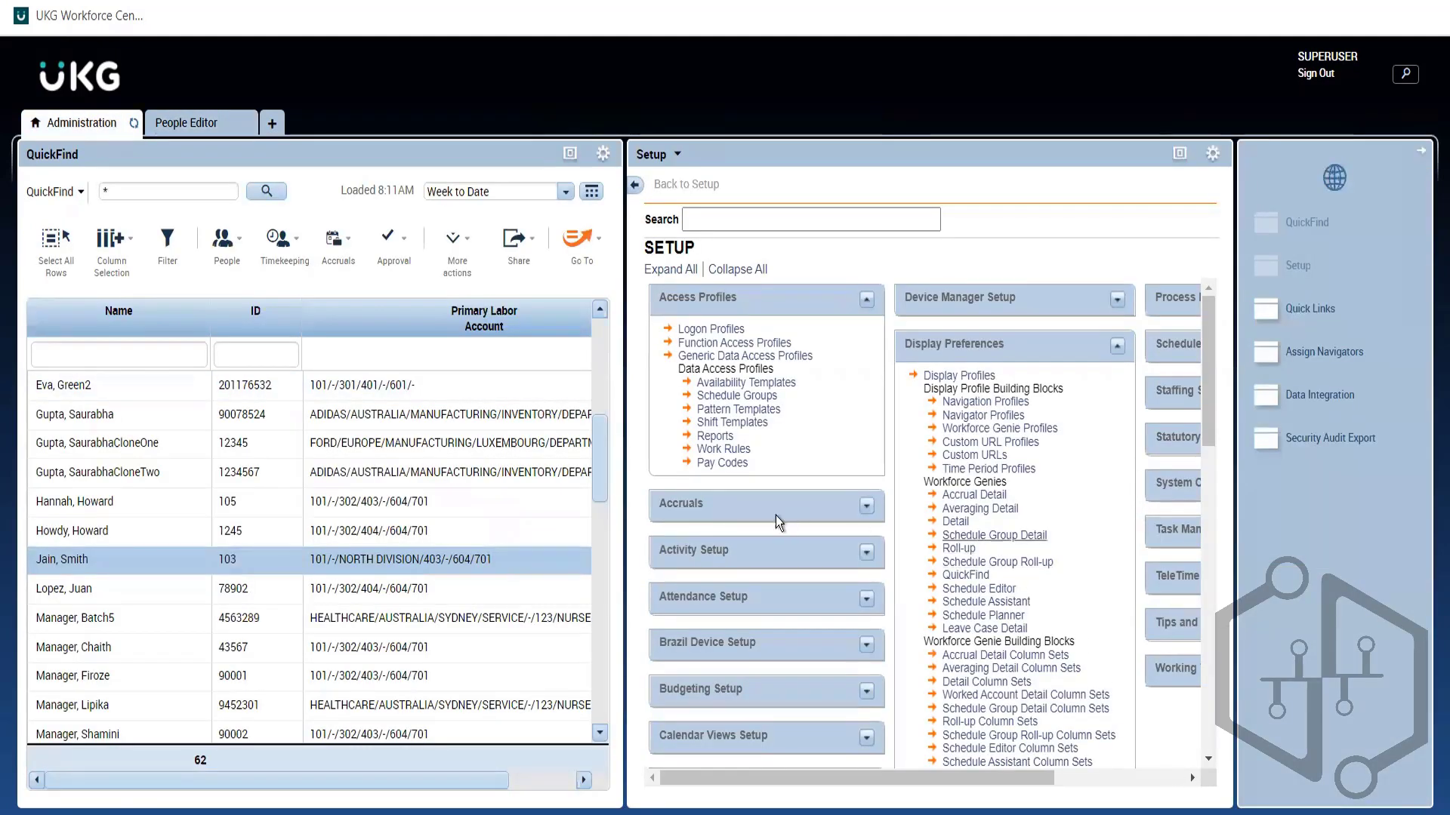
Step: Open Access Profiles > Pay Codes in Setup to list the Pay Code Data Access Profiles
{"action": "left_click_drag", "start_coordinate": [753, 462], "coordinate": [692, 468]}
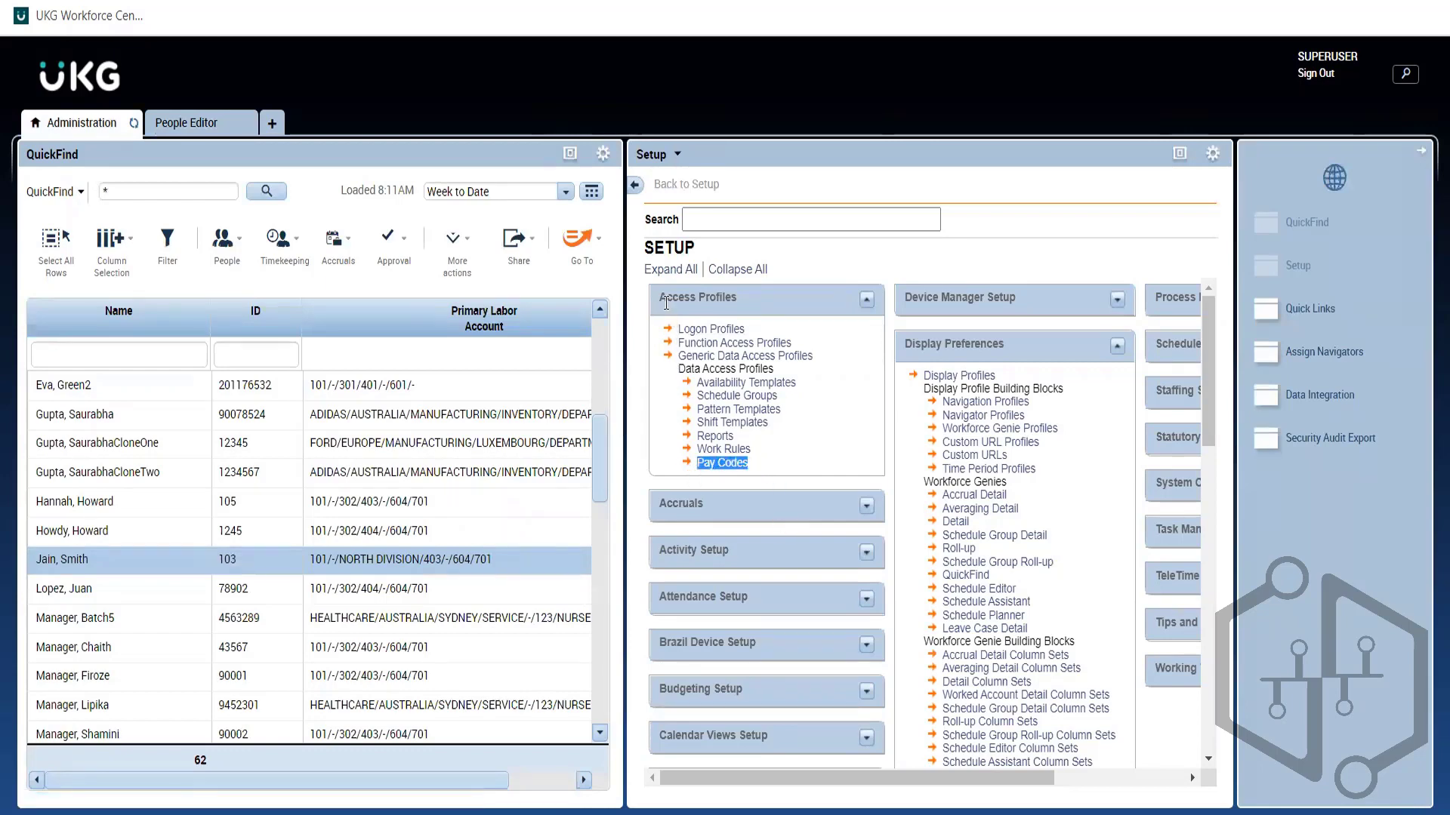
{"action": "left_click_drag", "start_coordinate": [661, 296], "coordinate": [755, 305]}
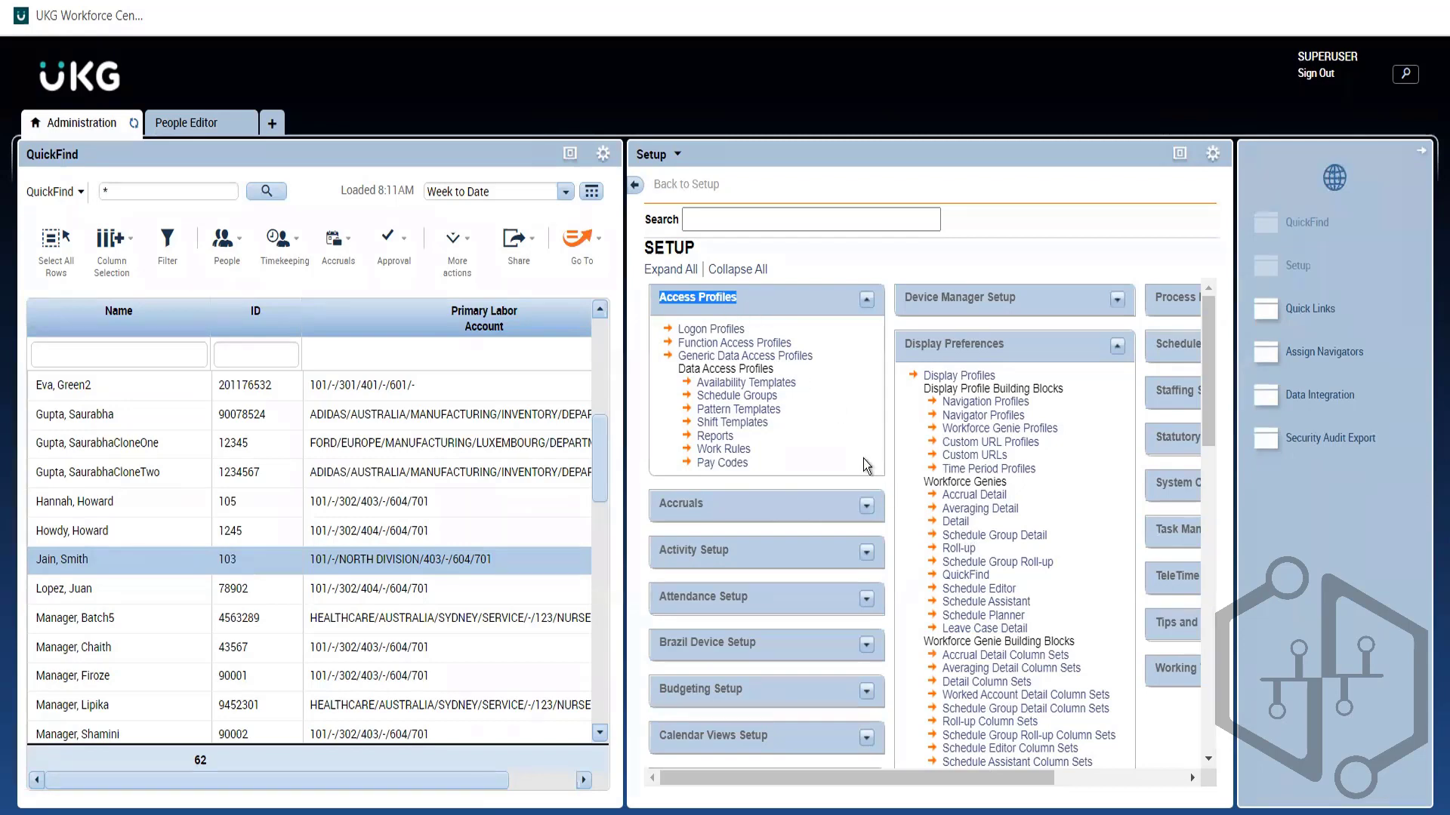
{"action": "left_click", "coordinate": [734, 301]}
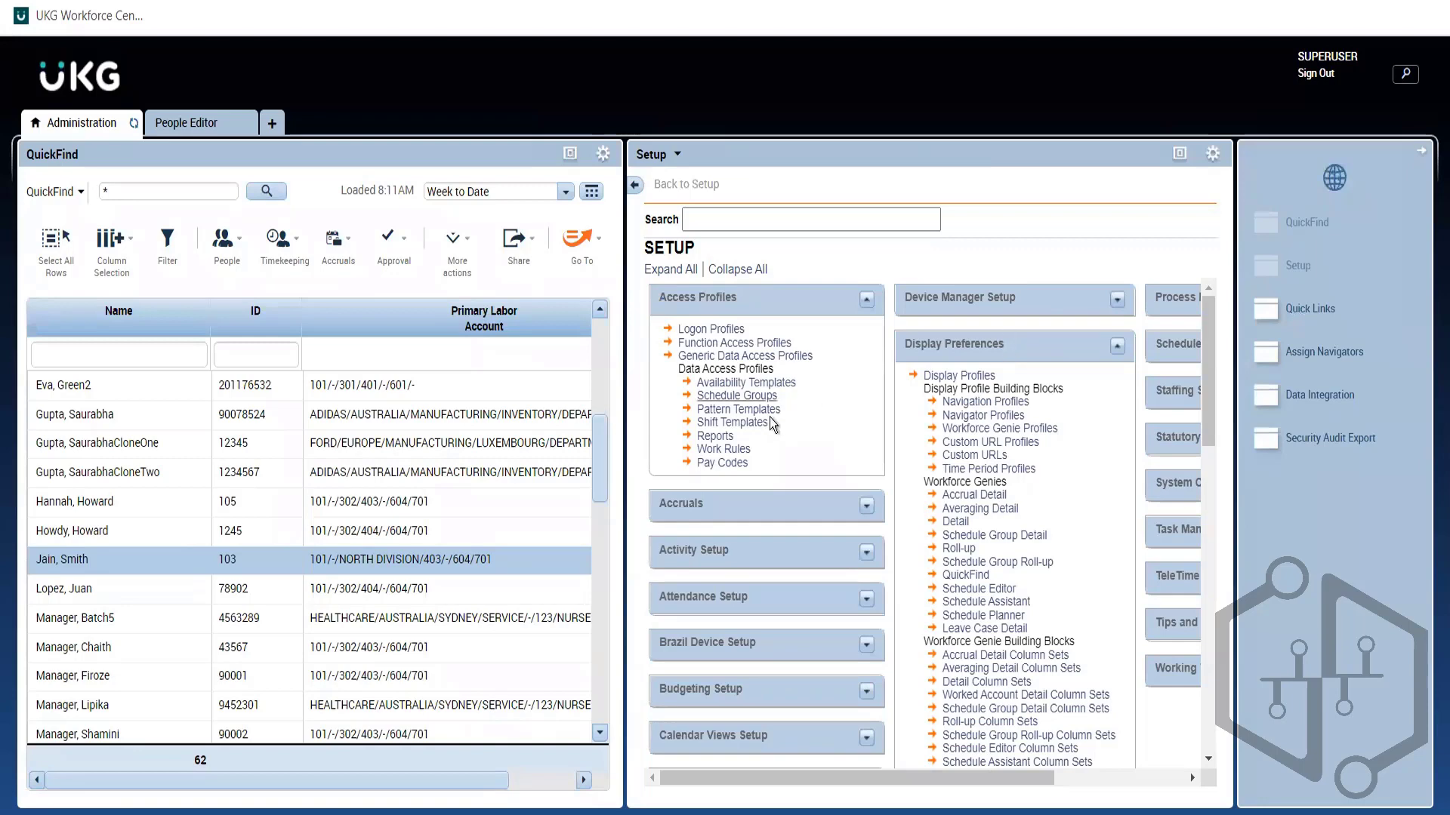
{"action": "left_click_drag", "start_coordinate": [748, 460], "coordinate": [690, 455]}
{"action": "left_click", "coordinate": [764, 453]}
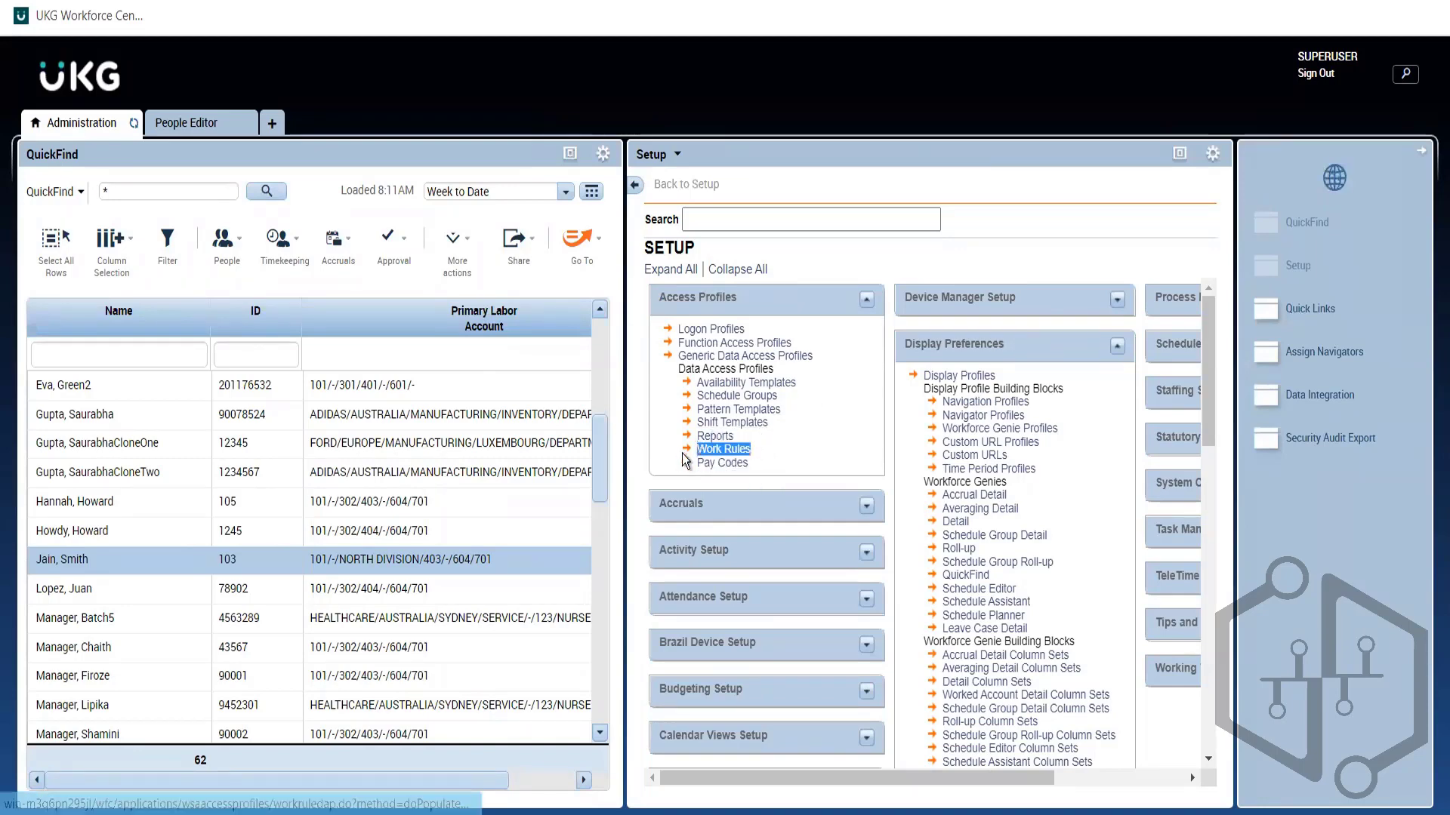
{"action": "left_click", "coordinate": [194, 133]}
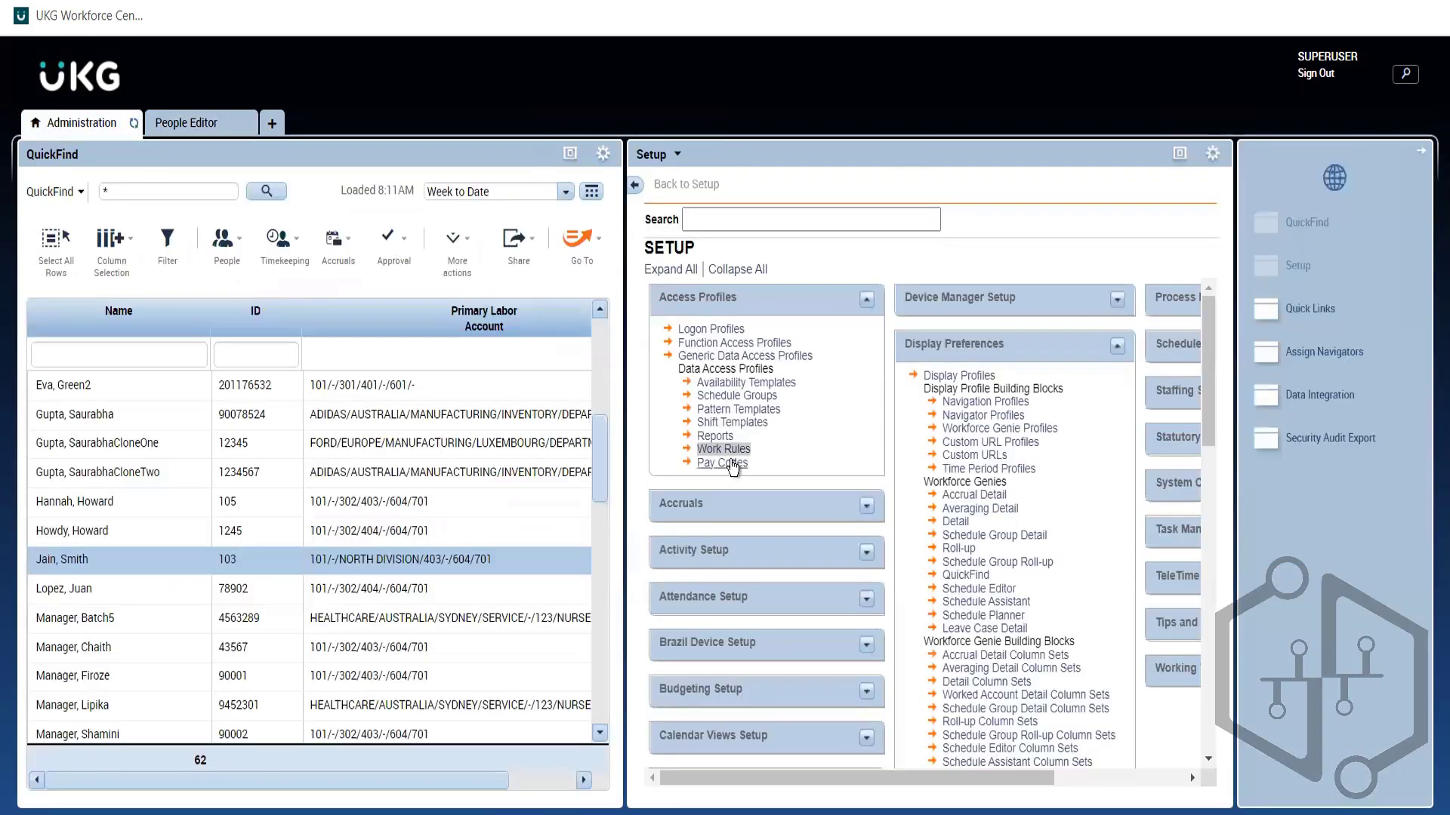
{"action": "left_click", "coordinate": [739, 466]}
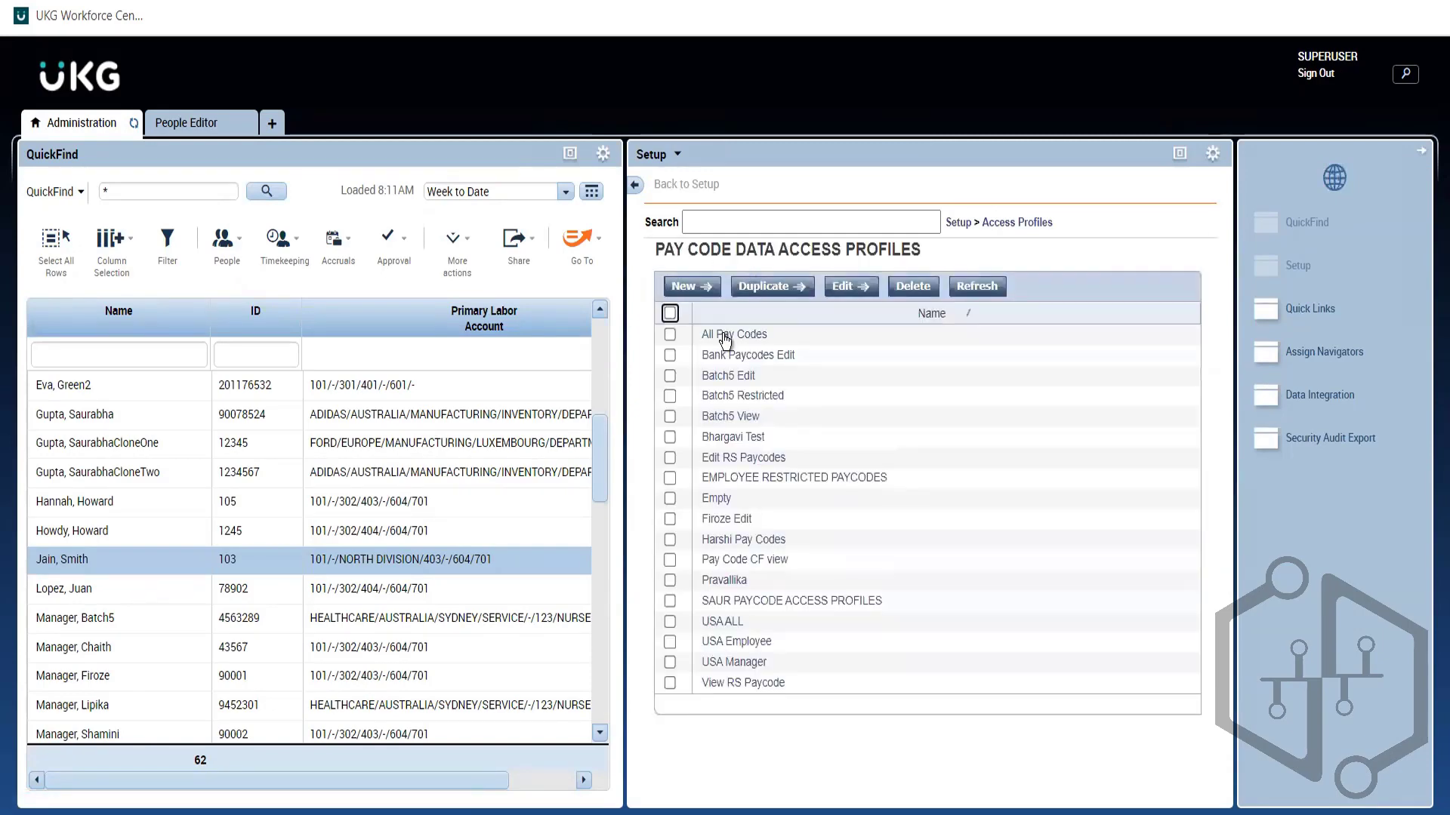
Step: Open one pay code data access profile to view its selected pay codes, then return to Setup
{"action": "left_click", "coordinate": [728, 580]}
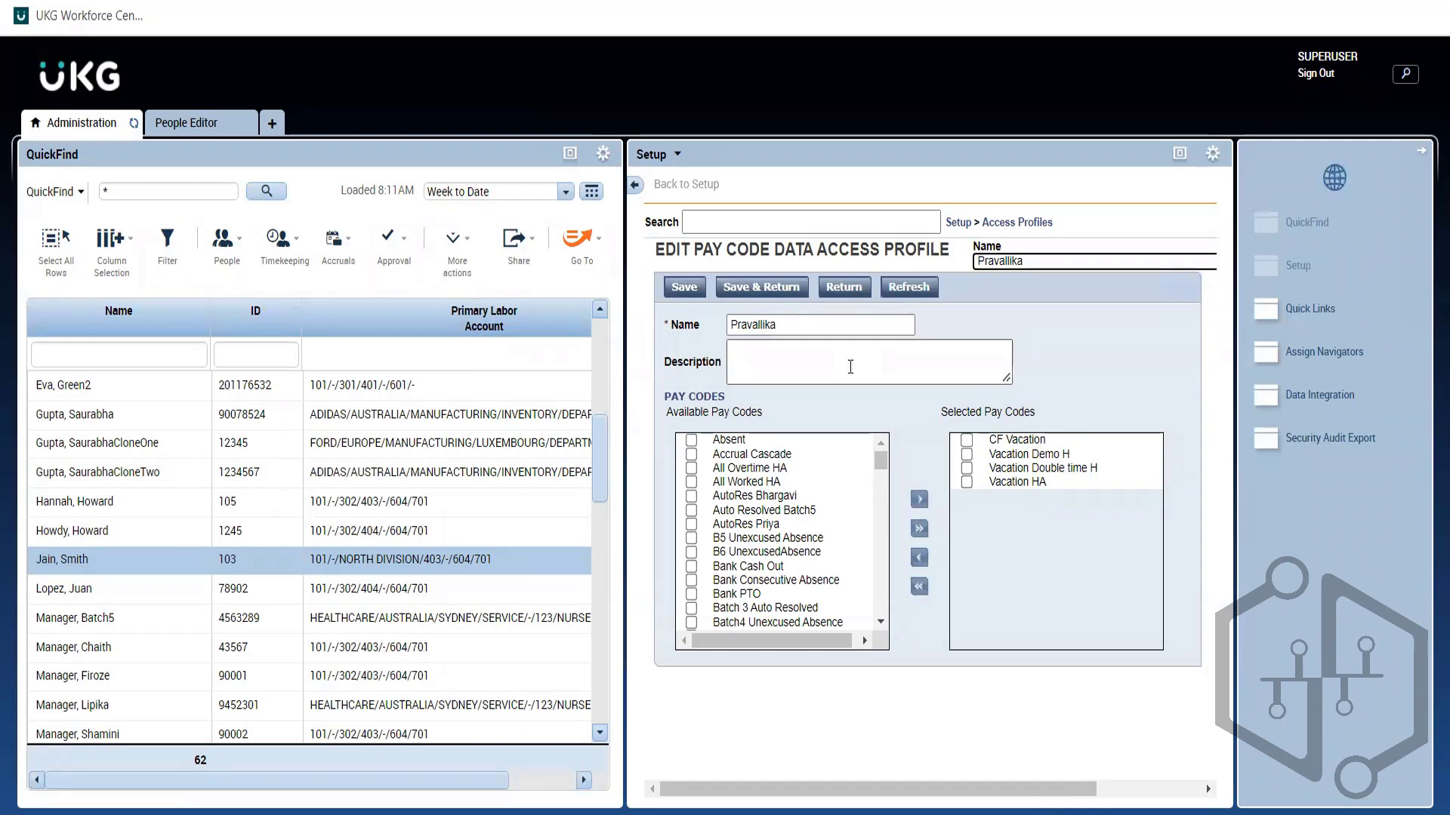
{"action": "left_click", "coordinate": [964, 222]}
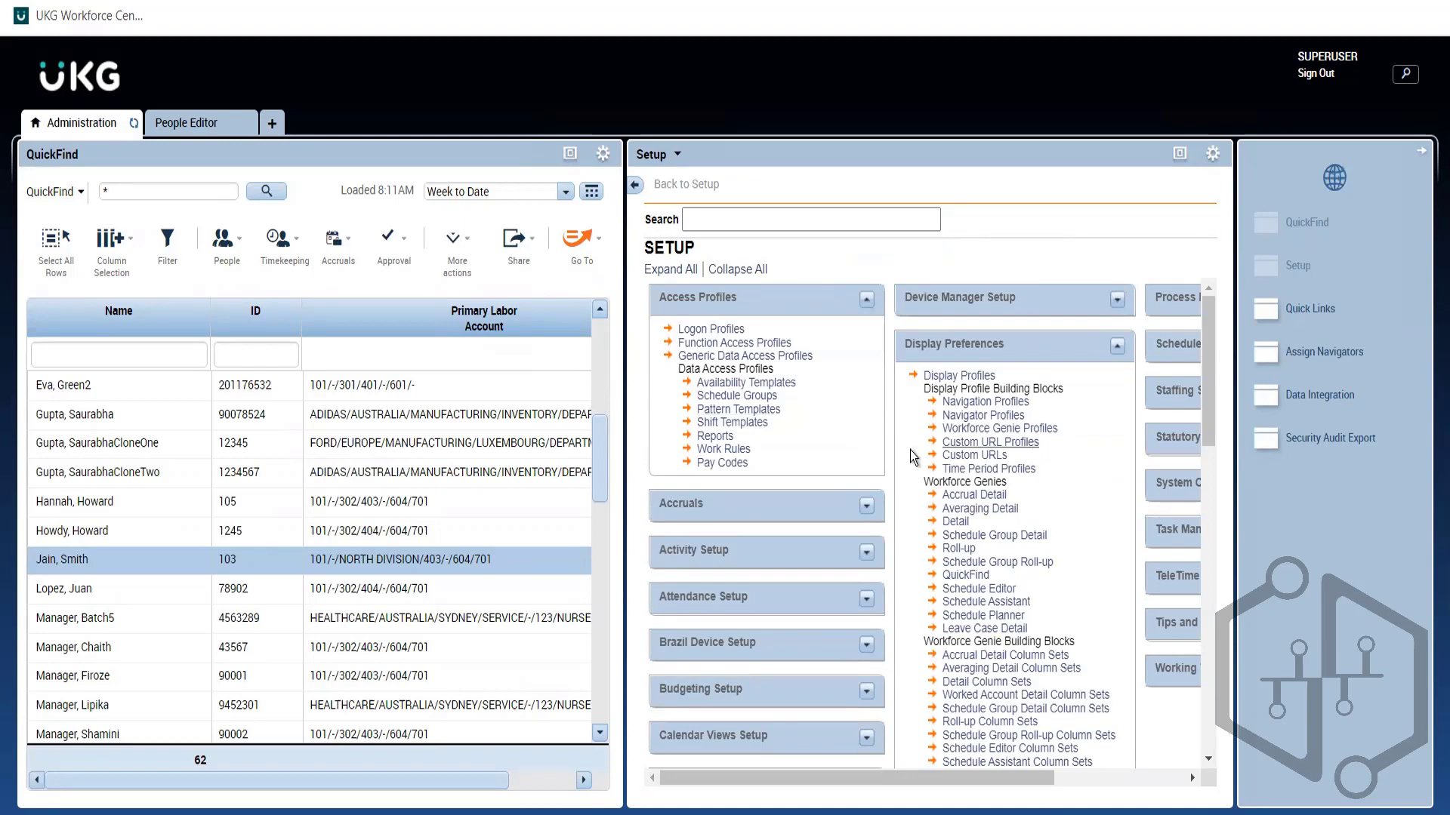
Step: Scroll Setup toward Pay Policies, collapse the employee's Employee Role section, and return to Administration
{"action": "left_click_drag", "start_coordinate": [763, 469], "coordinate": [683, 453]}
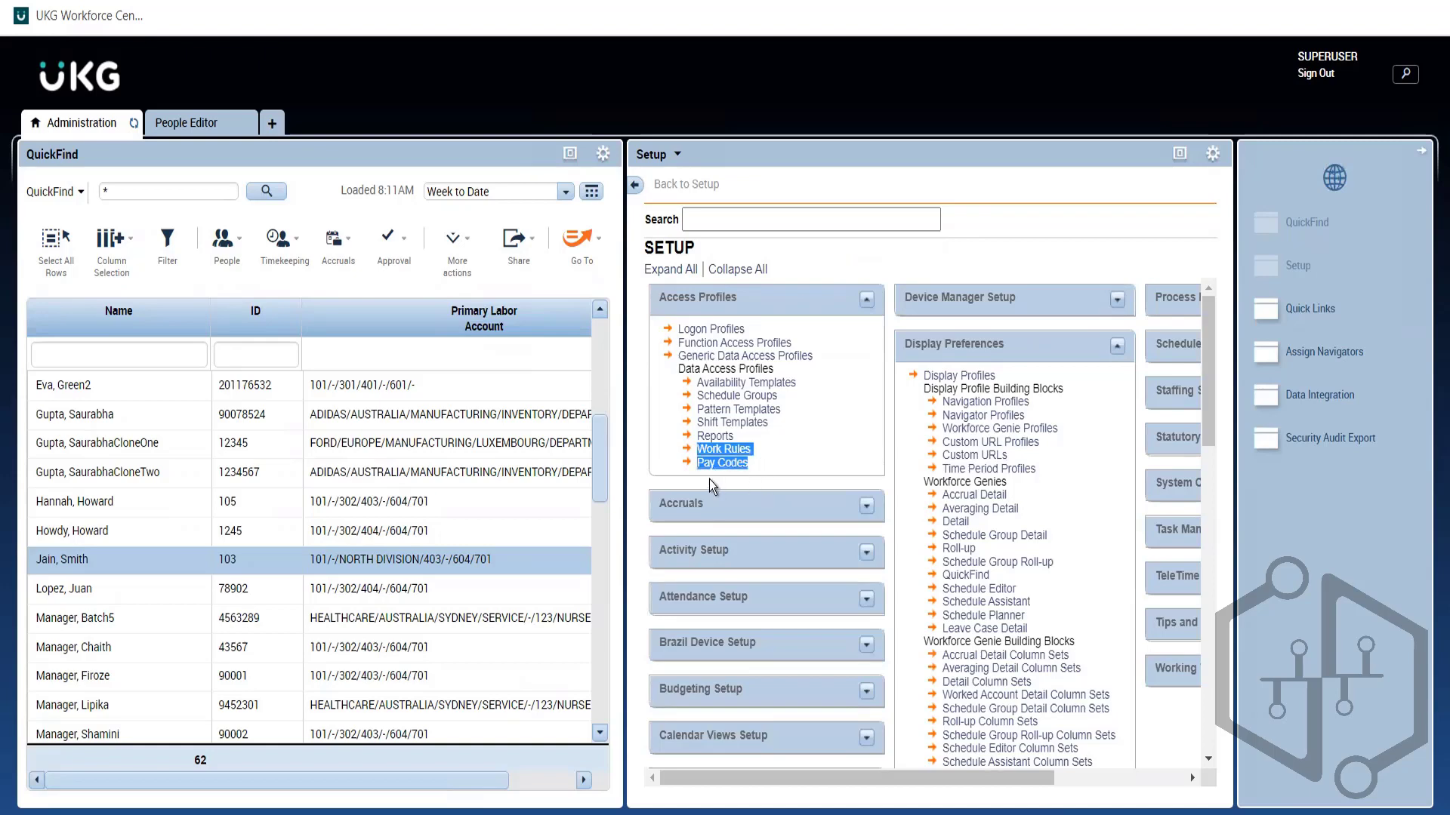
{"action": "left_click", "coordinate": [812, 465]}
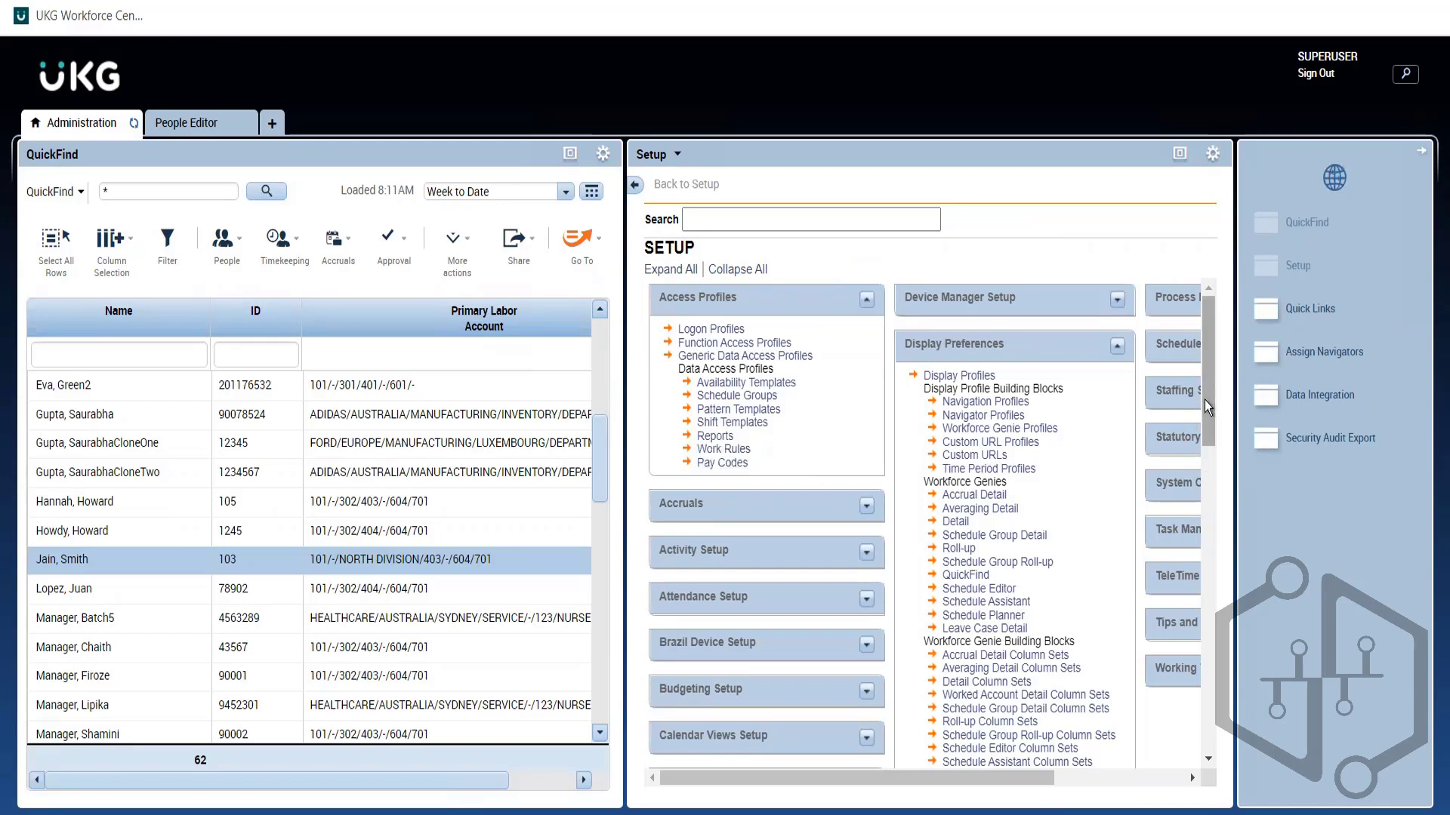
{"action": "left_click_drag", "start_coordinate": [1203, 400], "coordinate": [1235, 693]}
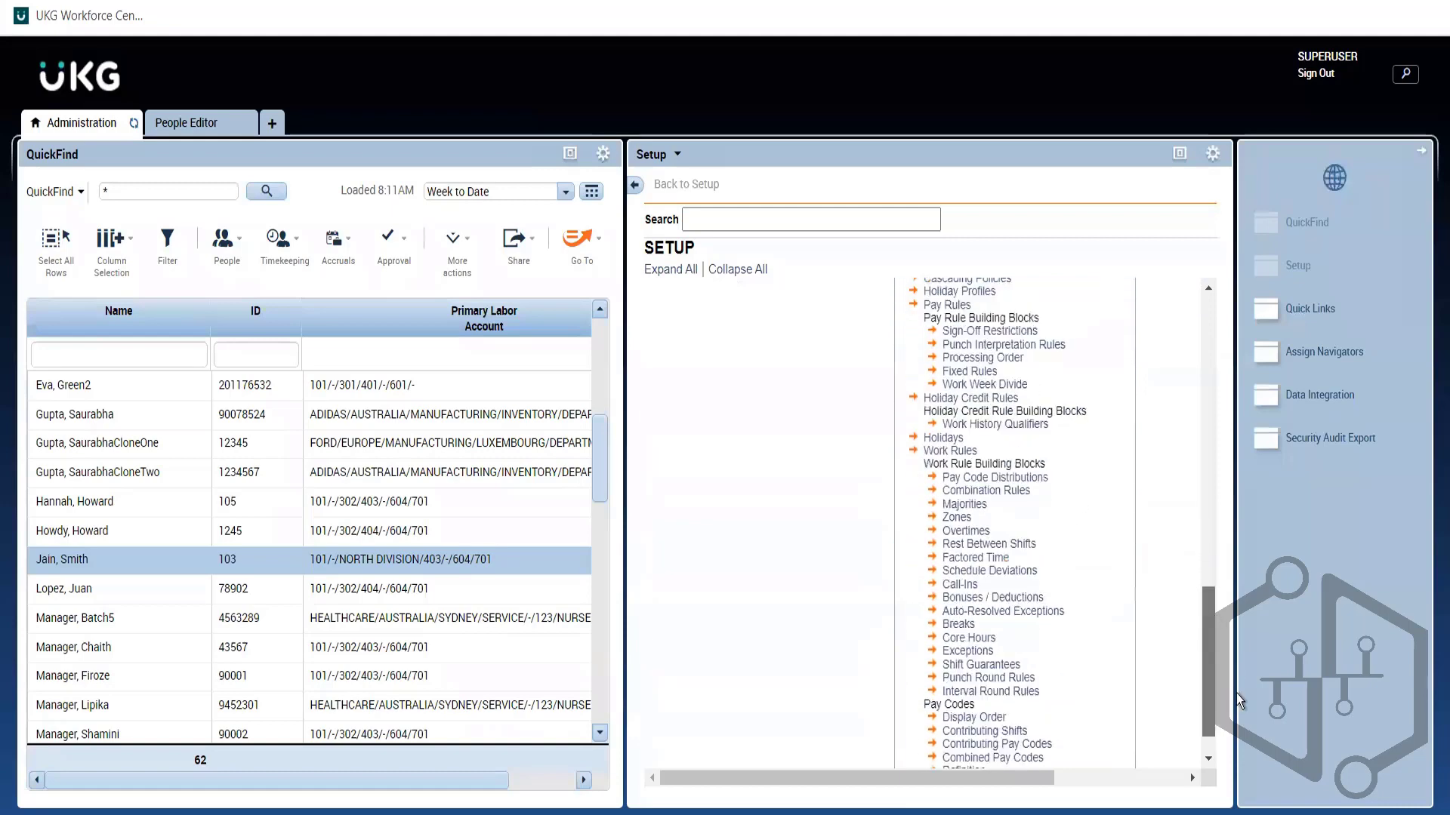
{"action": "left_click", "coordinate": [211, 125]}
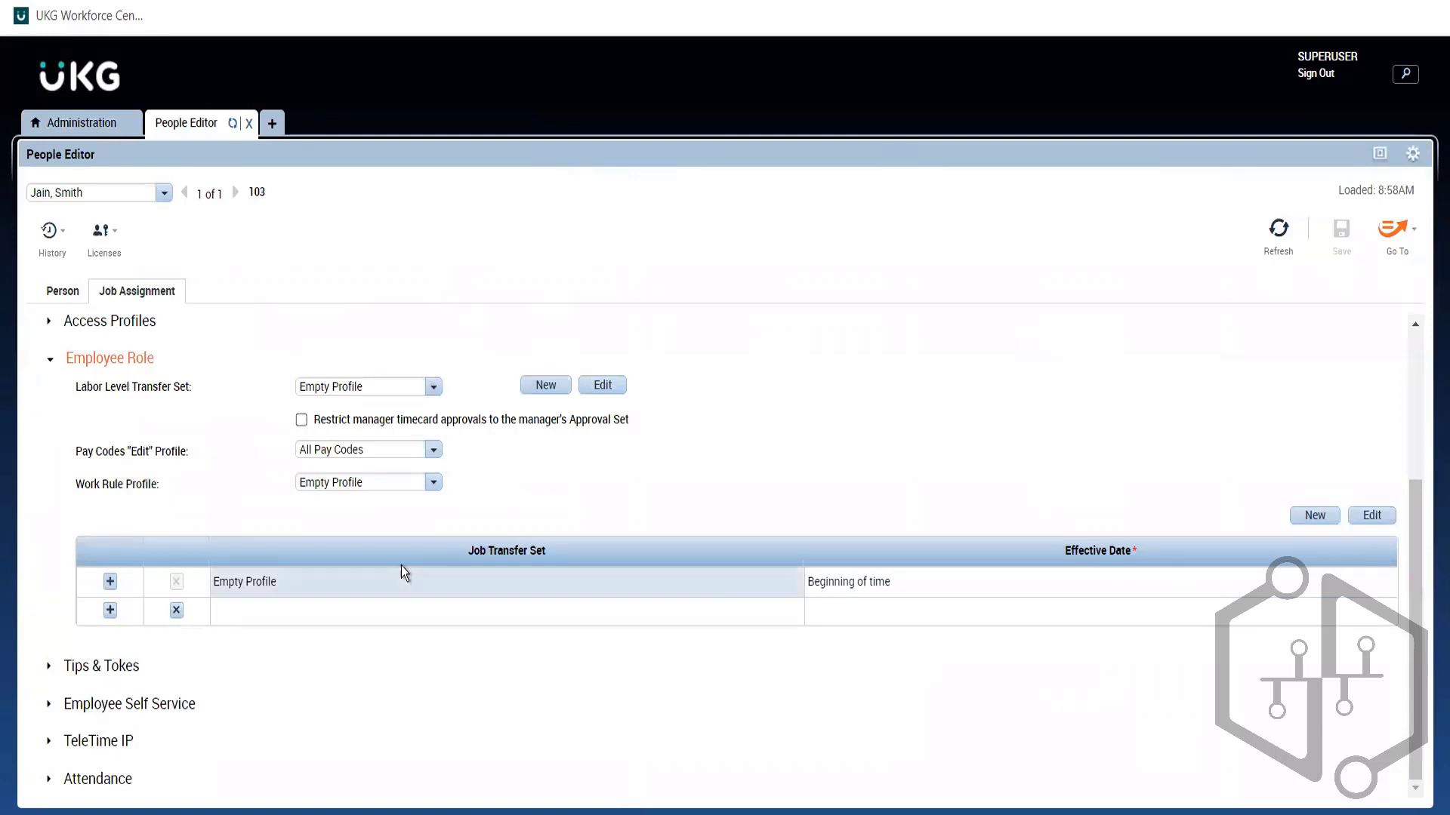
{"action": "left_click", "coordinate": [117, 368]}
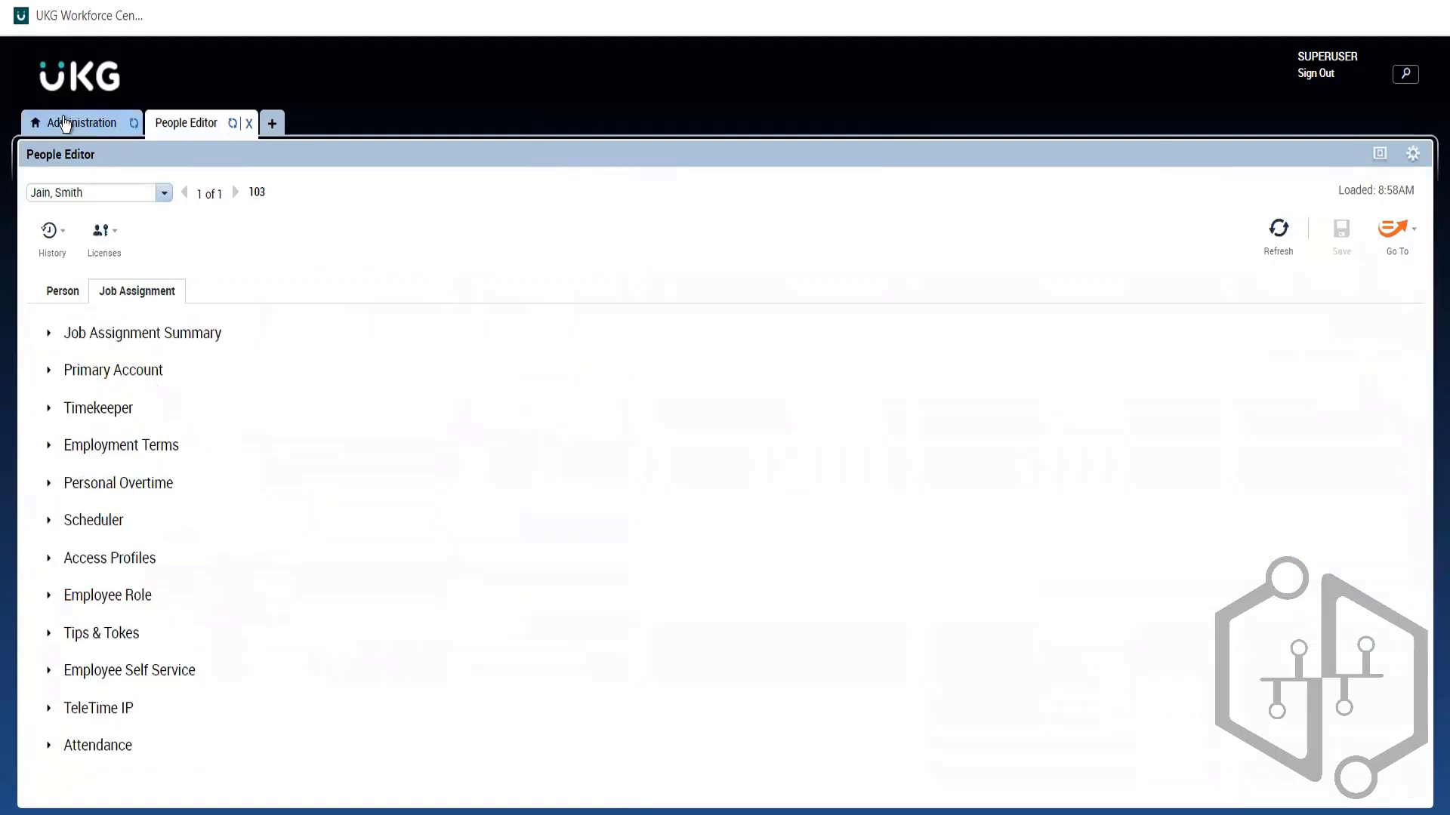
{"action": "left_click", "coordinate": [65, 124]}
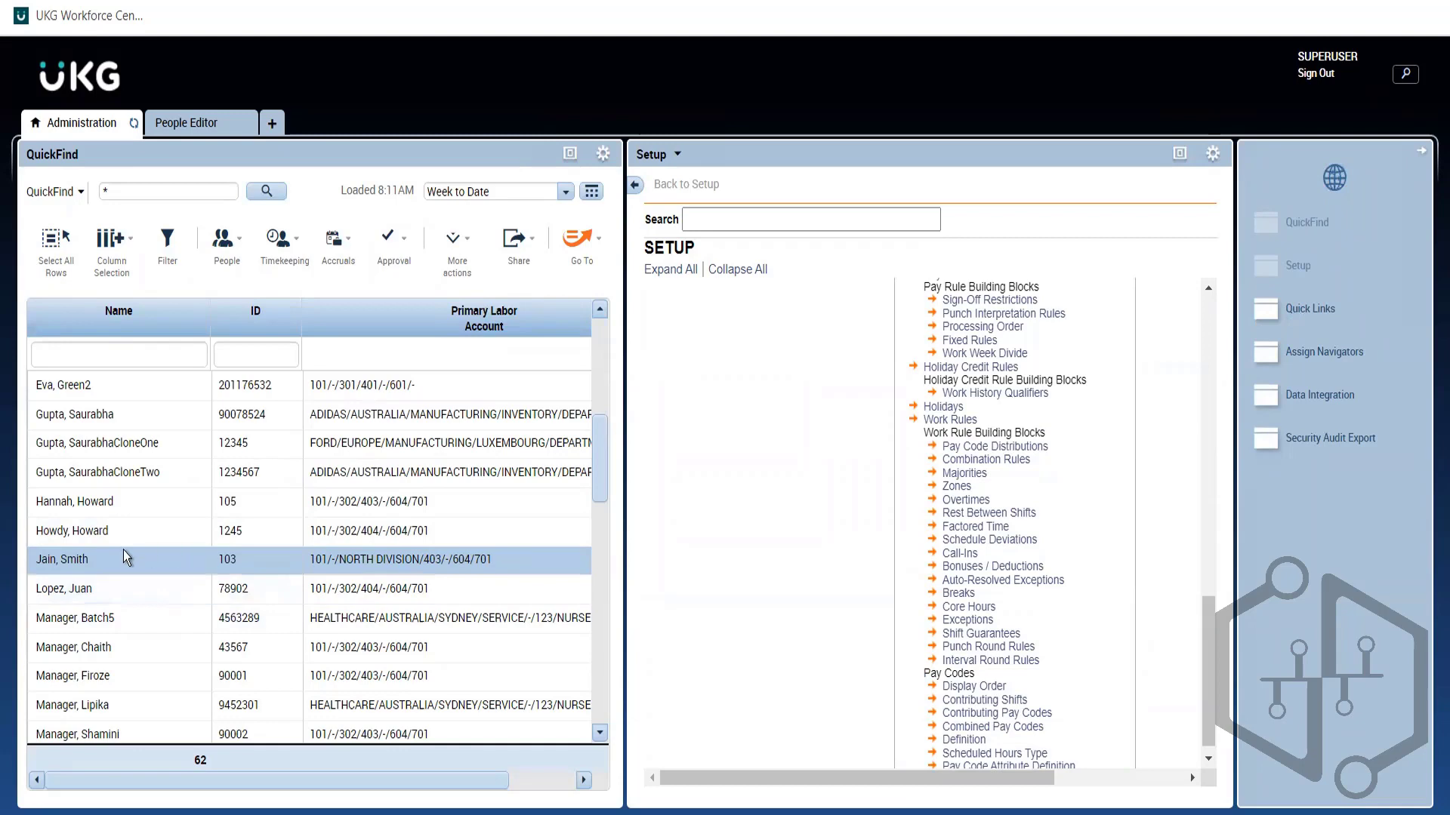
Step: Open the employee's timecard in a new tab and switch between Timecard, People Editor and Administration
{"action": "double_click", "coordinate": [66, 558]}
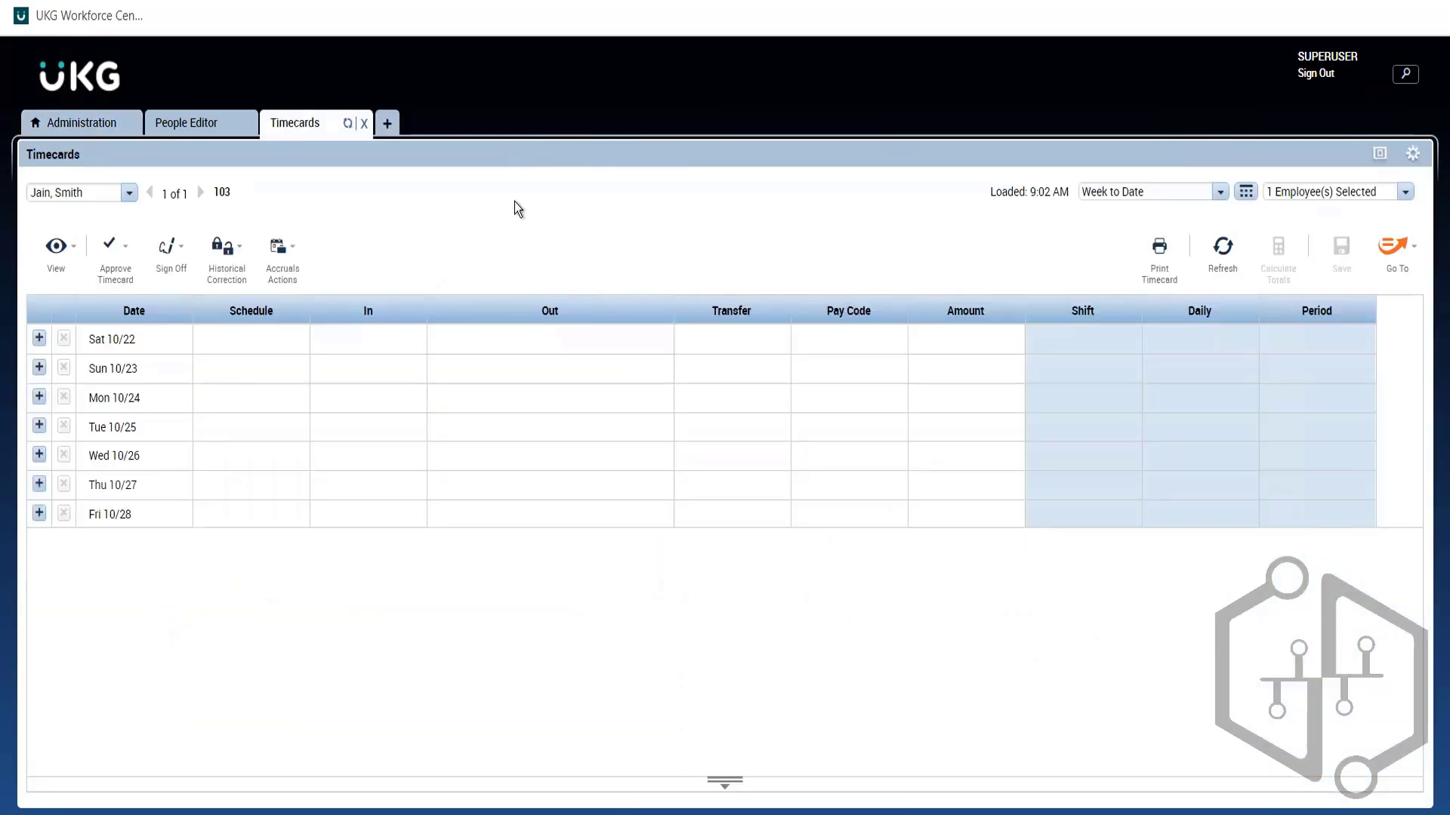
{"action": "left_click", "coordinate": [194, 131]}
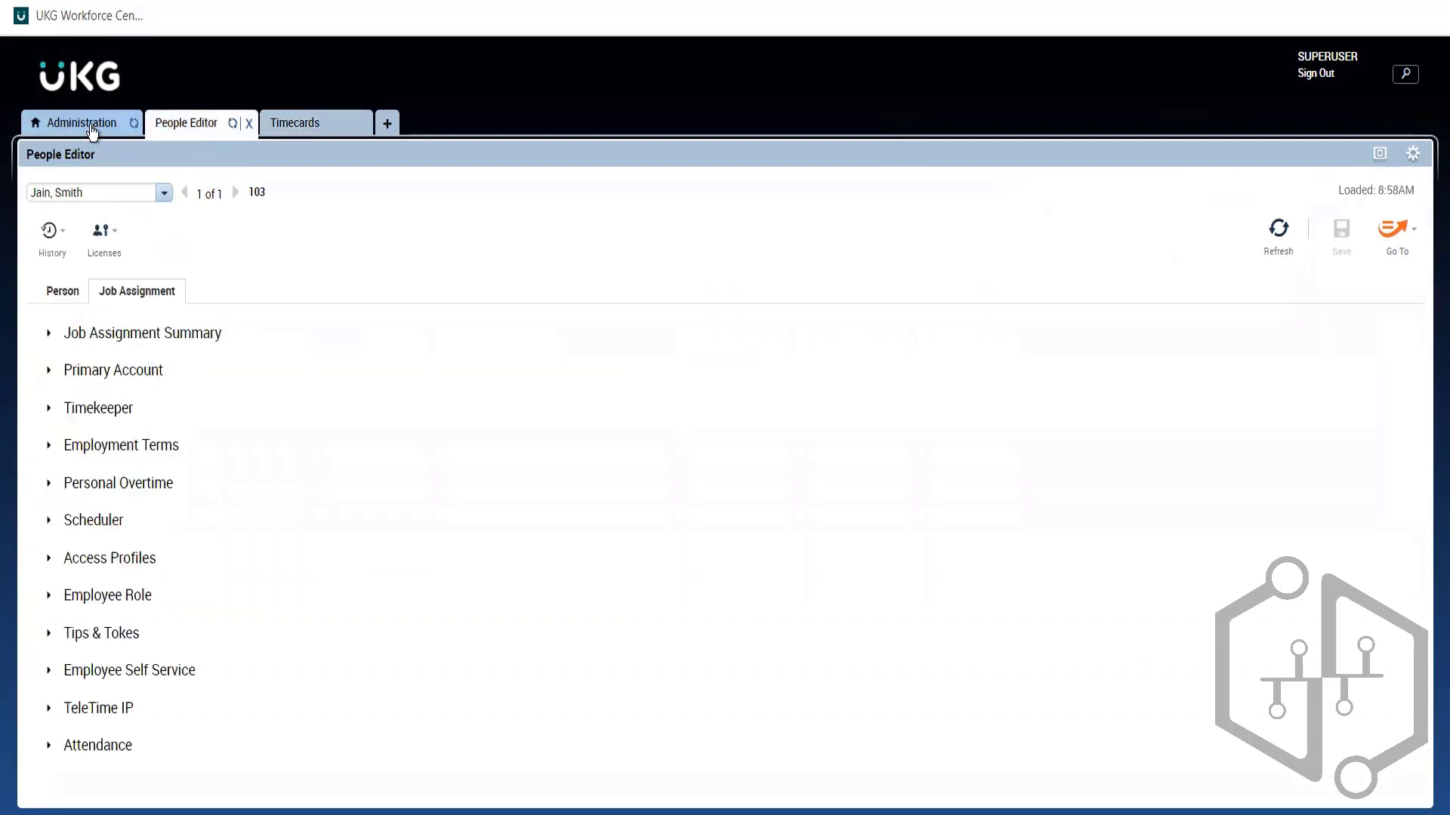
{"action": "left_click", "coordinate": [91, 130]}
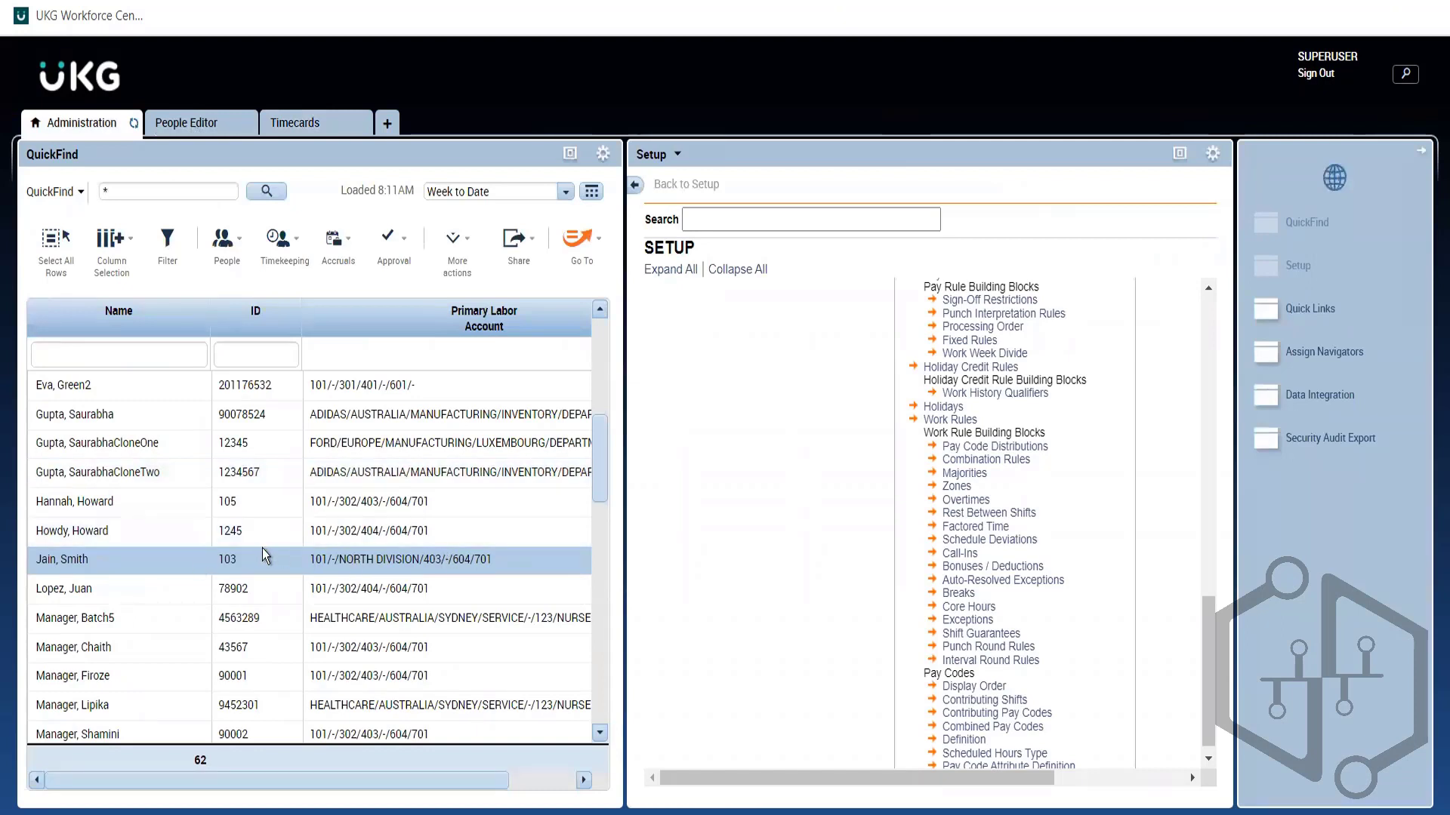
{"action": "left_click", "coordinate": [579, 257]}
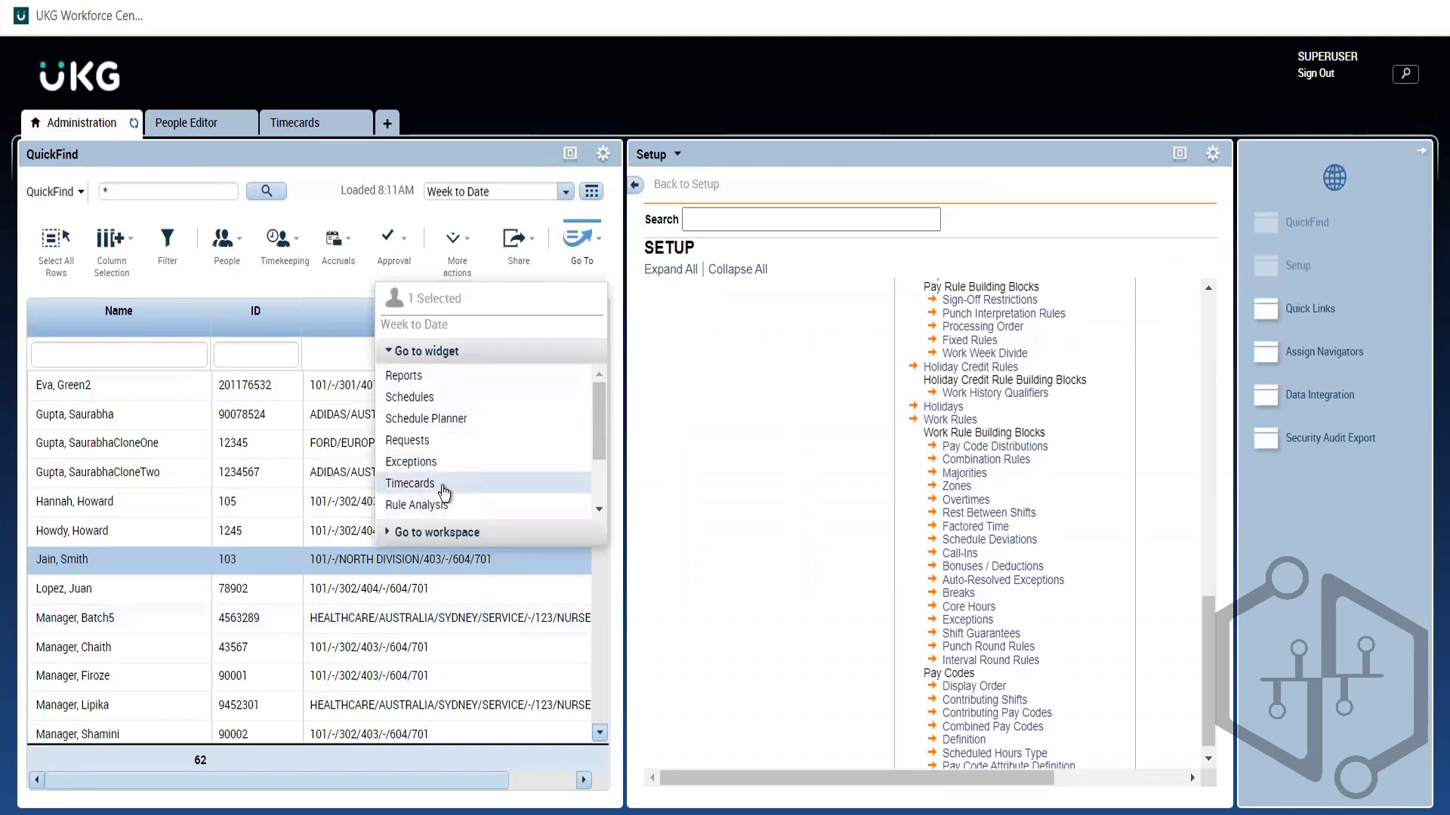
{"action": "left_click", "coordinate": [294, 128]}
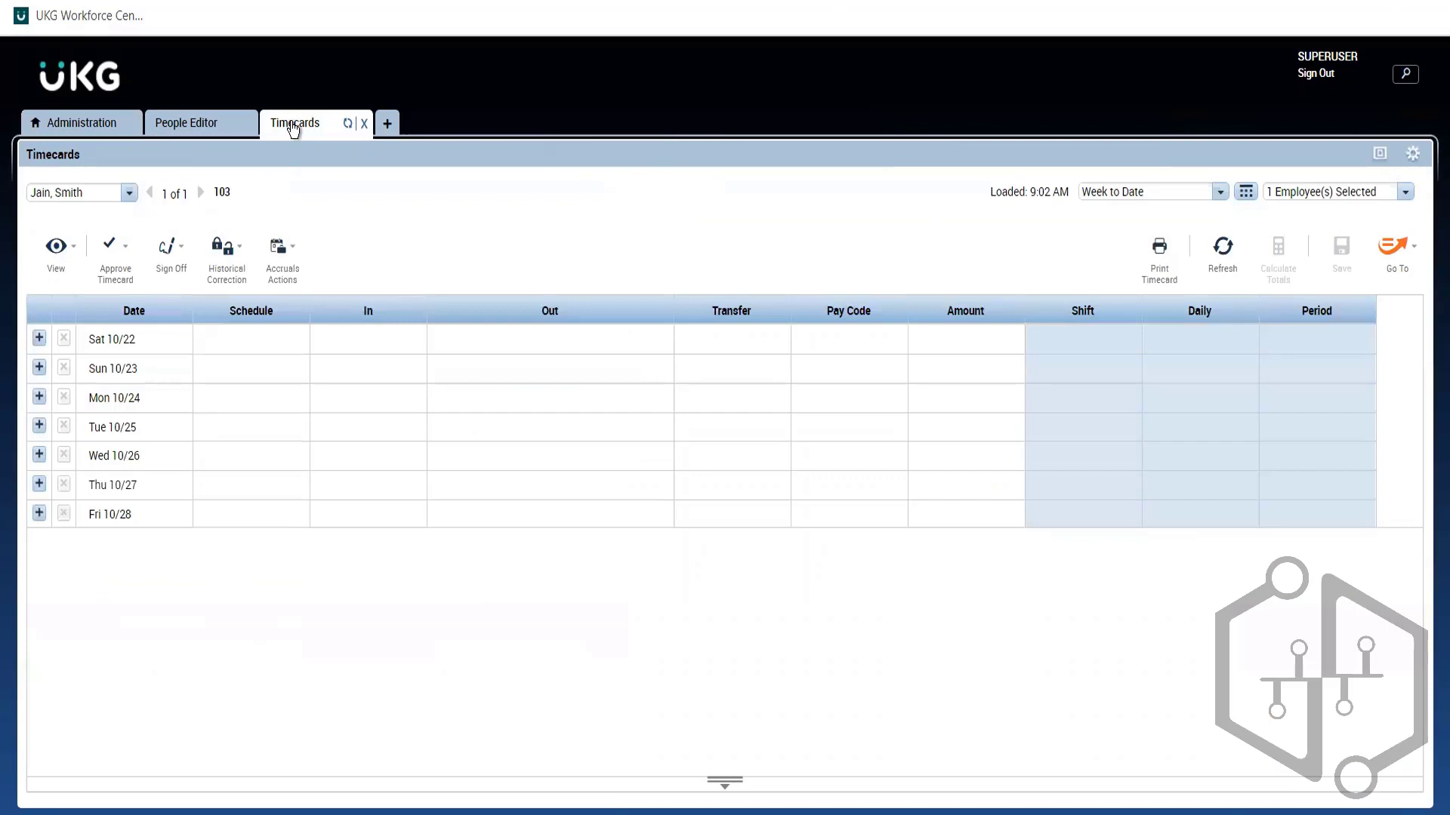
{"action": "left_click", "coordinate": [205, 130]}
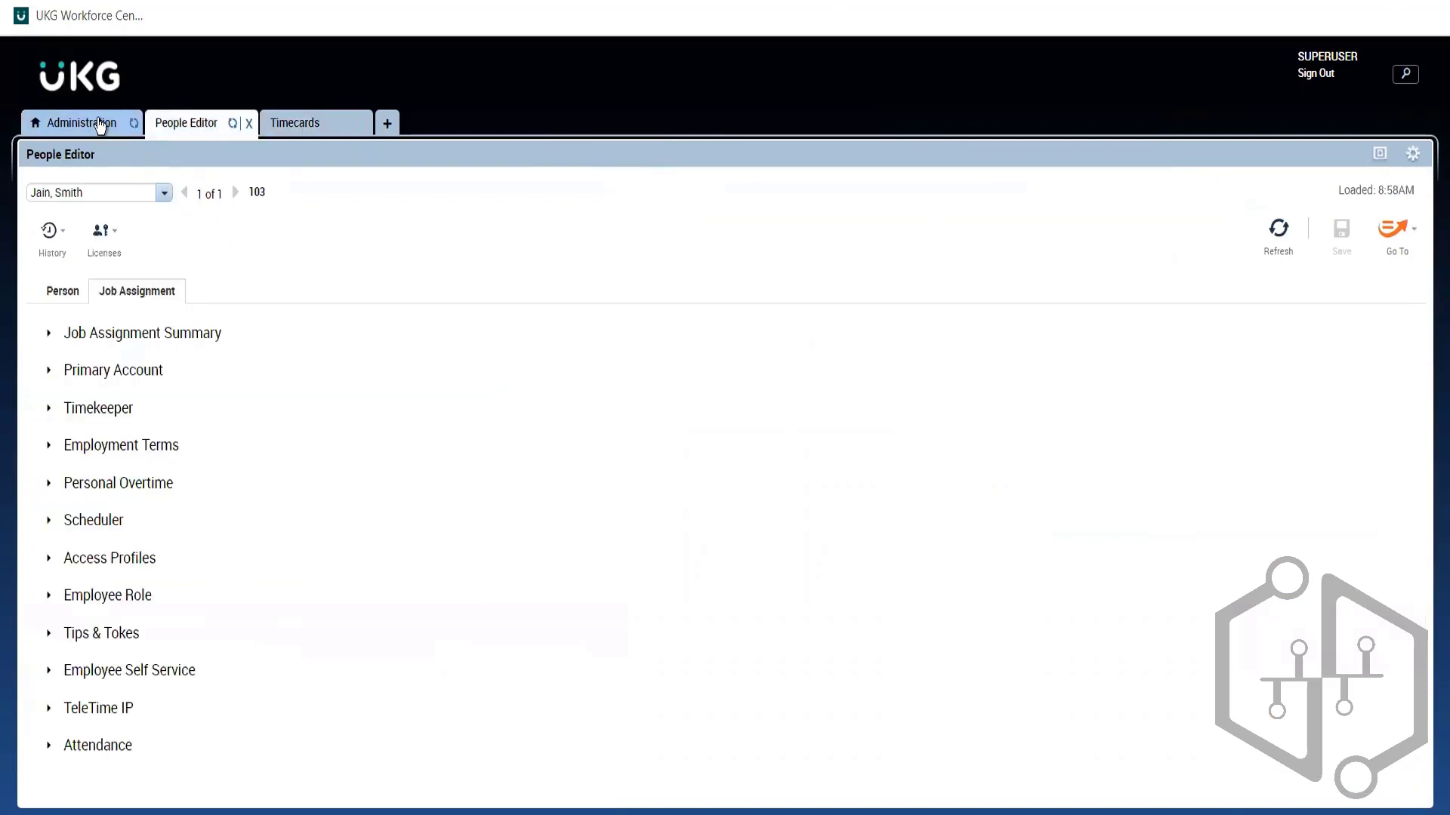
{"action": "left_click", "coordinate": [100, 127]}
Step: Browse the Timekeeping, People and Go To action menus for the selected employee, leaving Go To open
{"action": "left_click", "coordinate": [287, 259]}
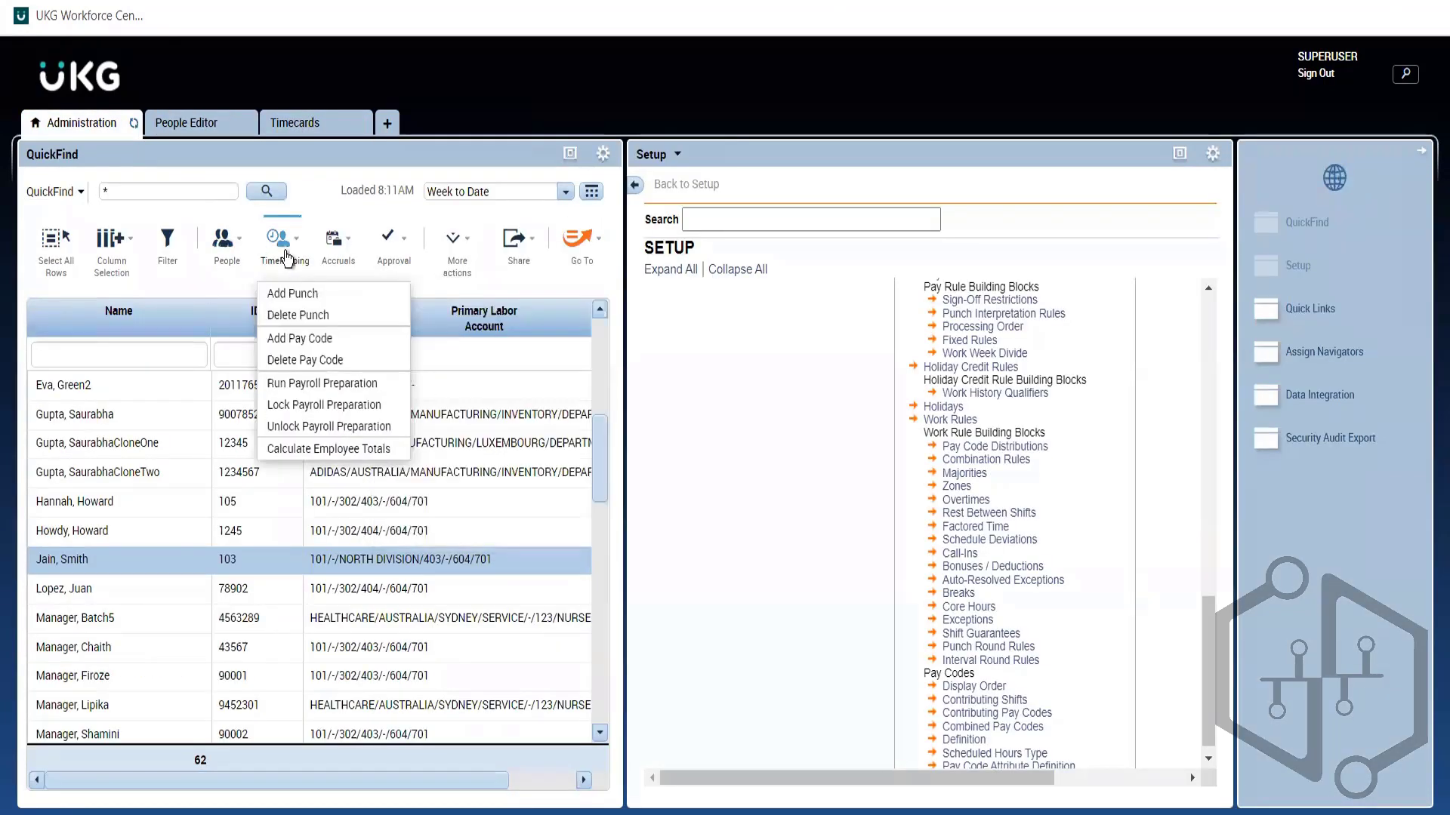
{"action": "left_click", "coordinate": [224, 291]}
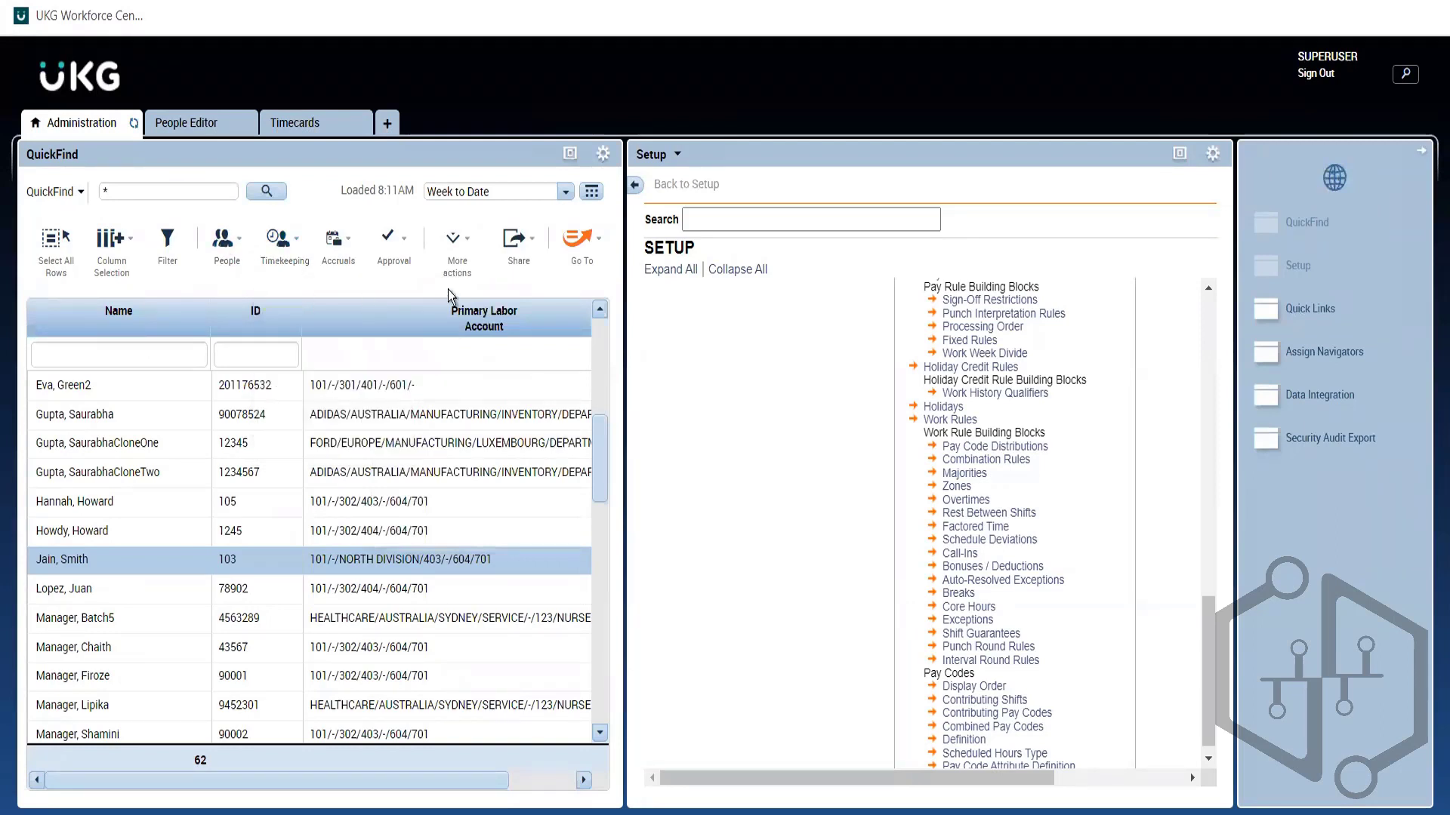
{"action": "left_click", "coordinate": [572, 258]}
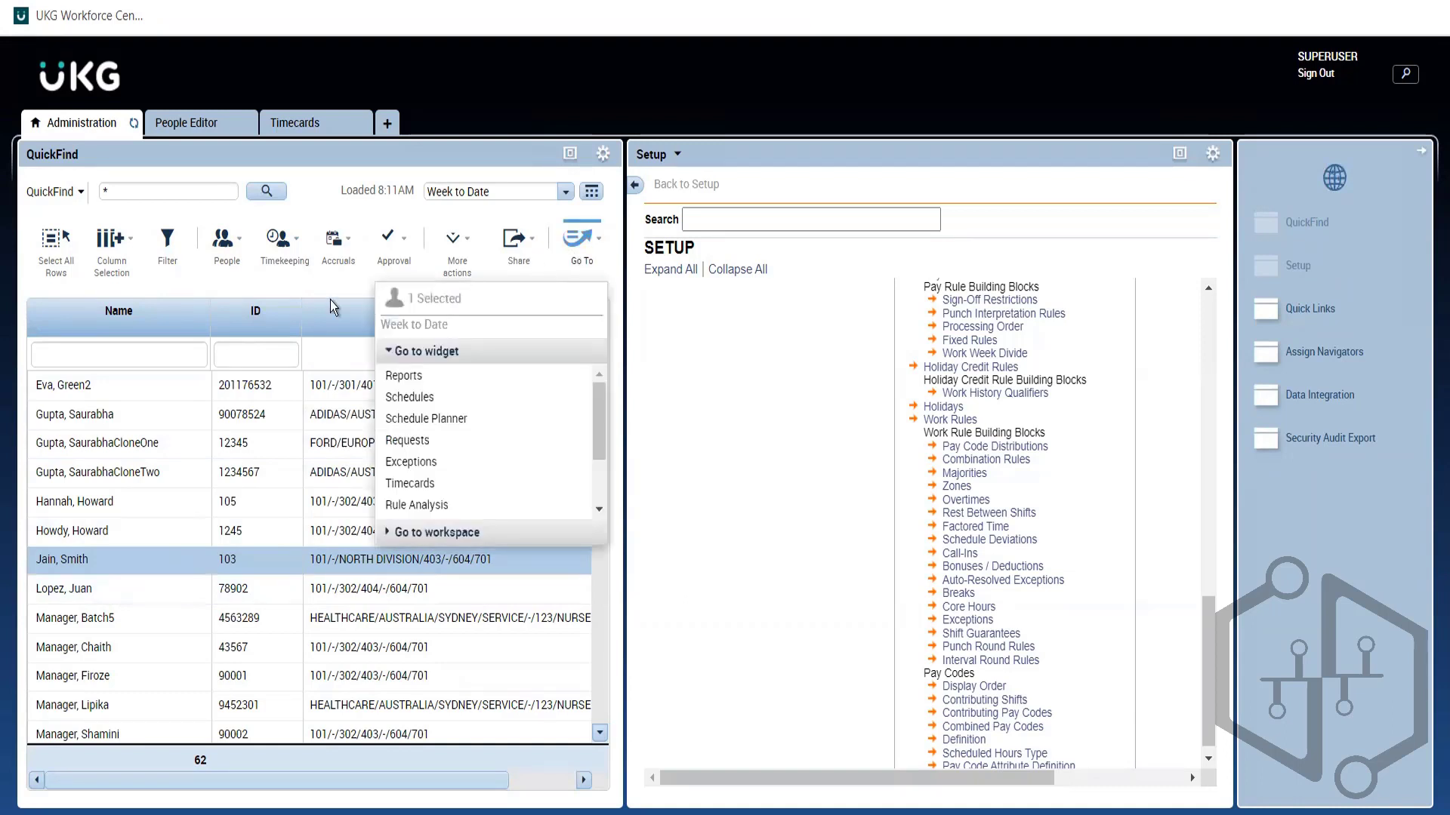
{"action": "left_click", "coordinate": [210, 284]}
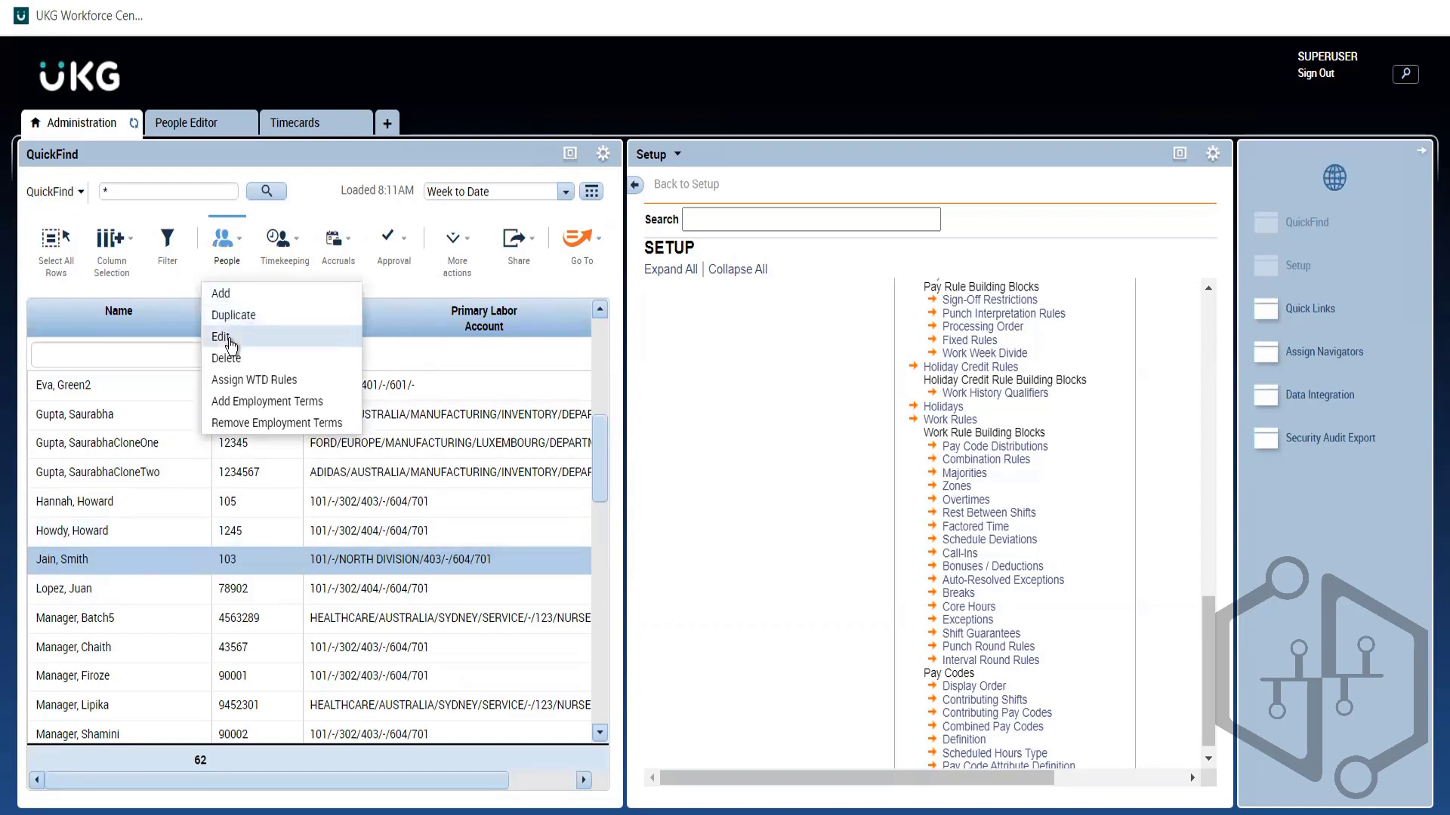
{"action": "left_click", "coordinate": [74, 565]}
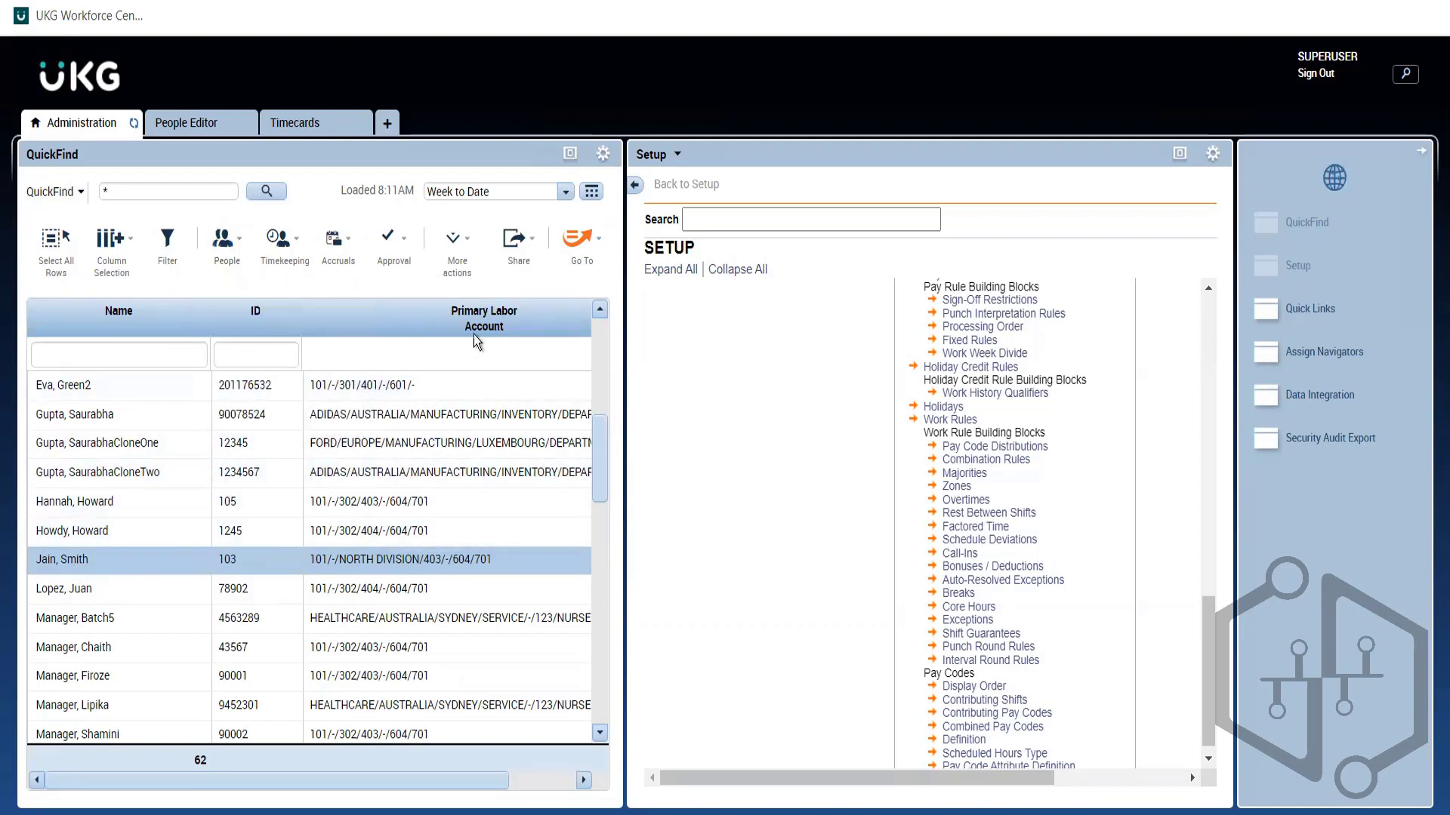
{"action": "left_click", "coordinate": [577, 249]}
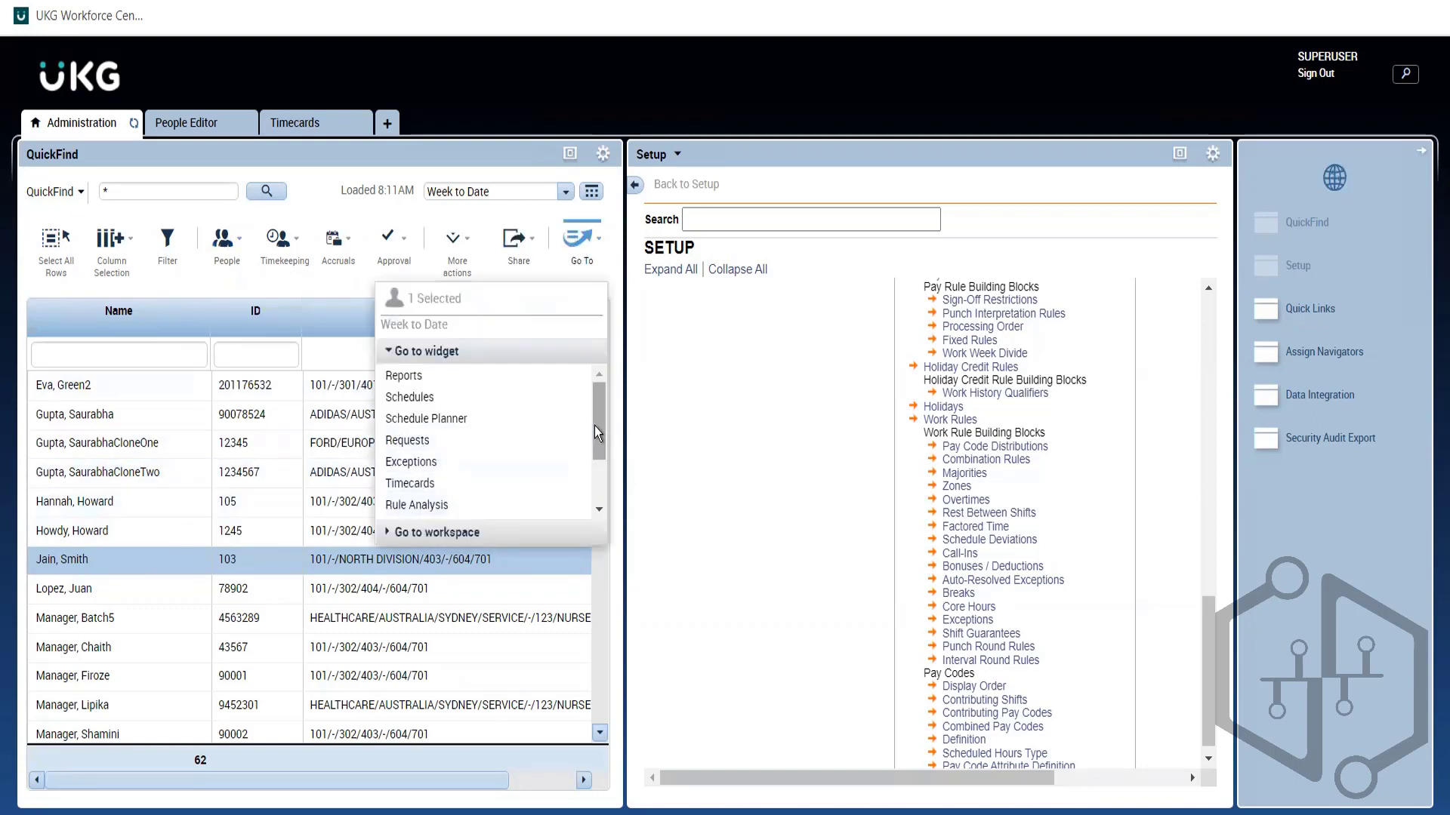
{"action": "scroll", "coordinate": [595, 428], "scroll_direction": "down", "scroll_amount": 3}
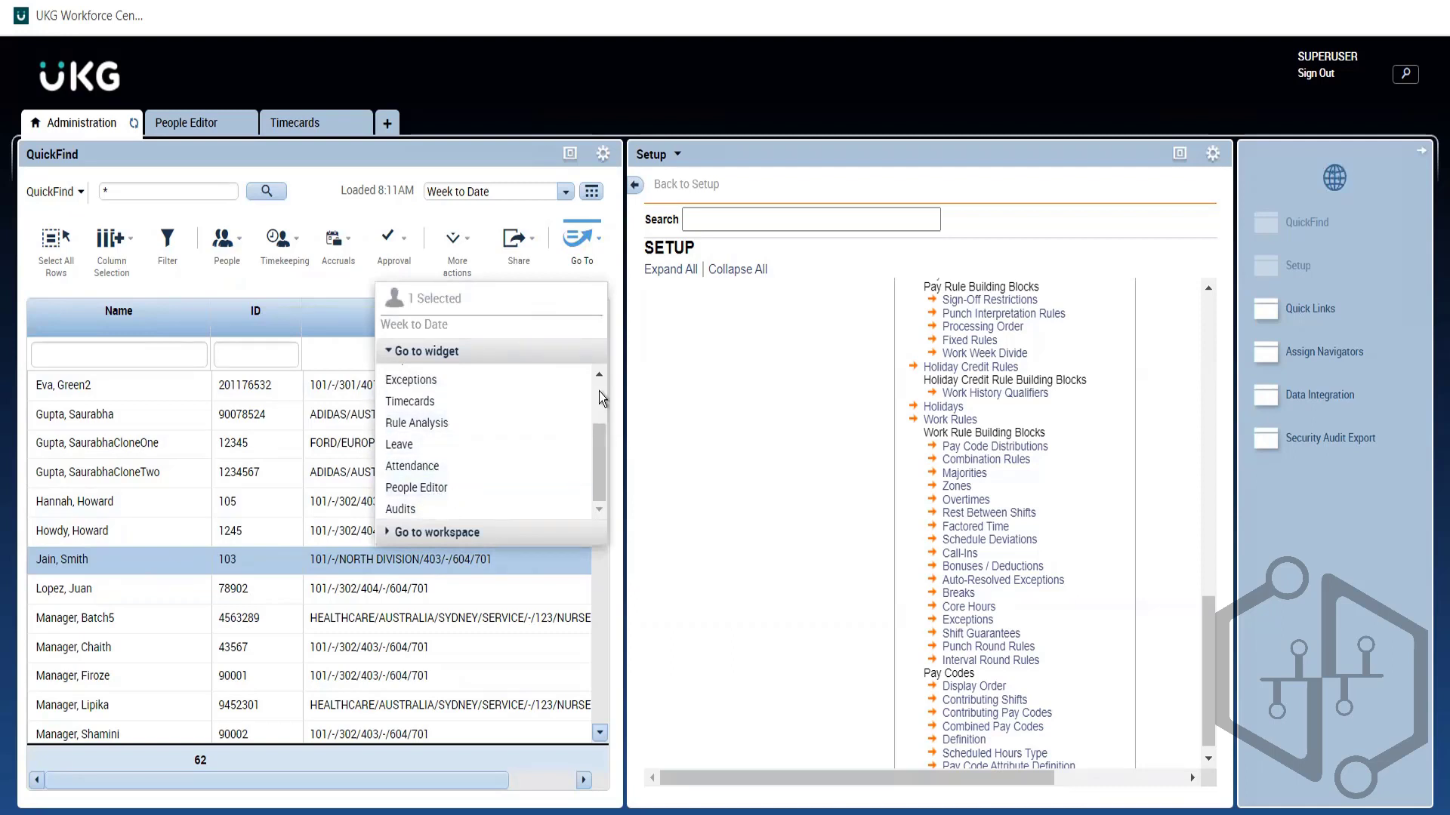
{"action": "scroll", "coordinate": [600, 389], "scroll_direction": "up", "scroll_amount": 3}
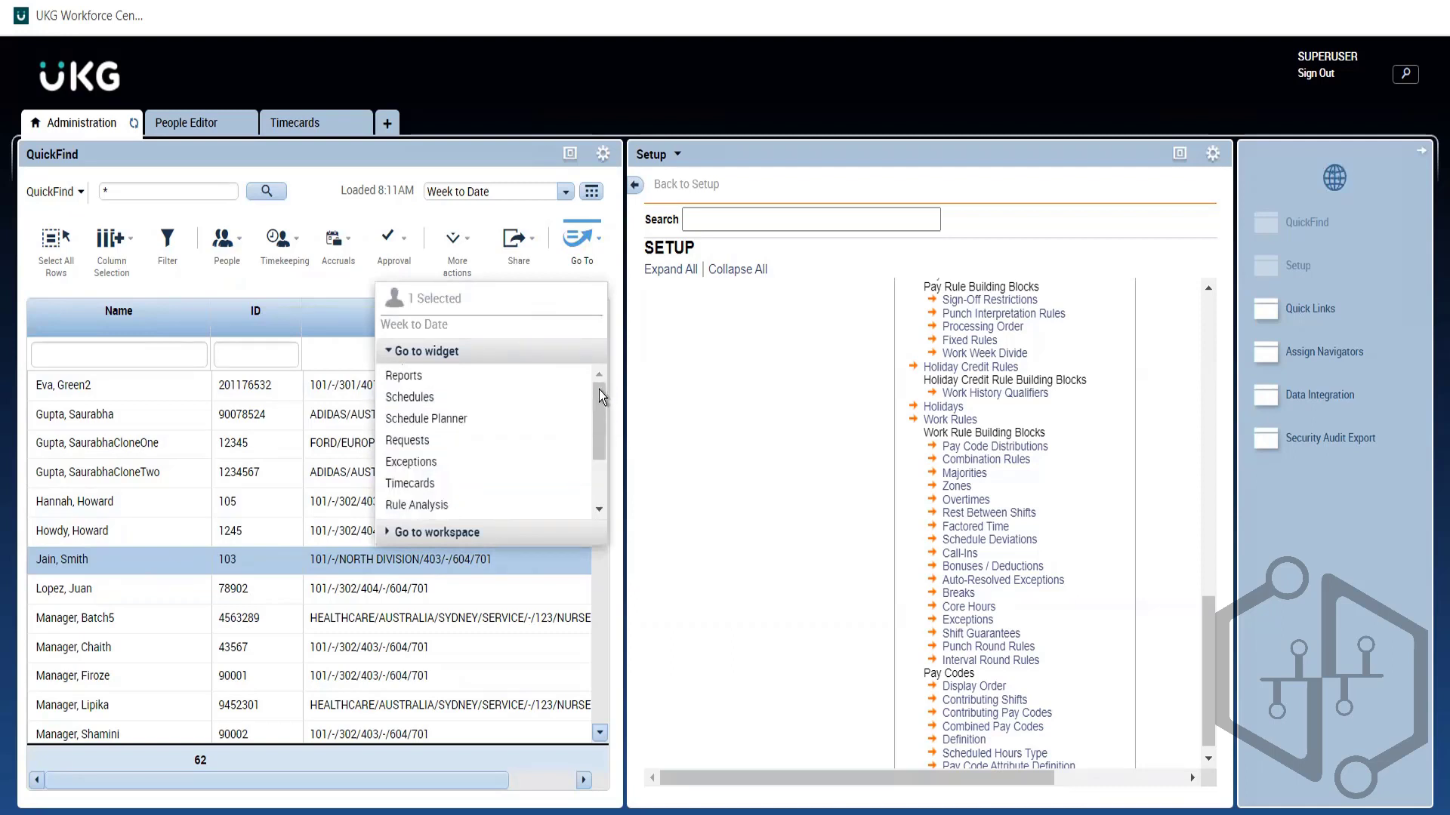
Step: In the timecard, enter In 8:05AM and Out 5:55PM for Mon 10/24 and save
{"action": "left_click", "coordinate": [400, 490]}
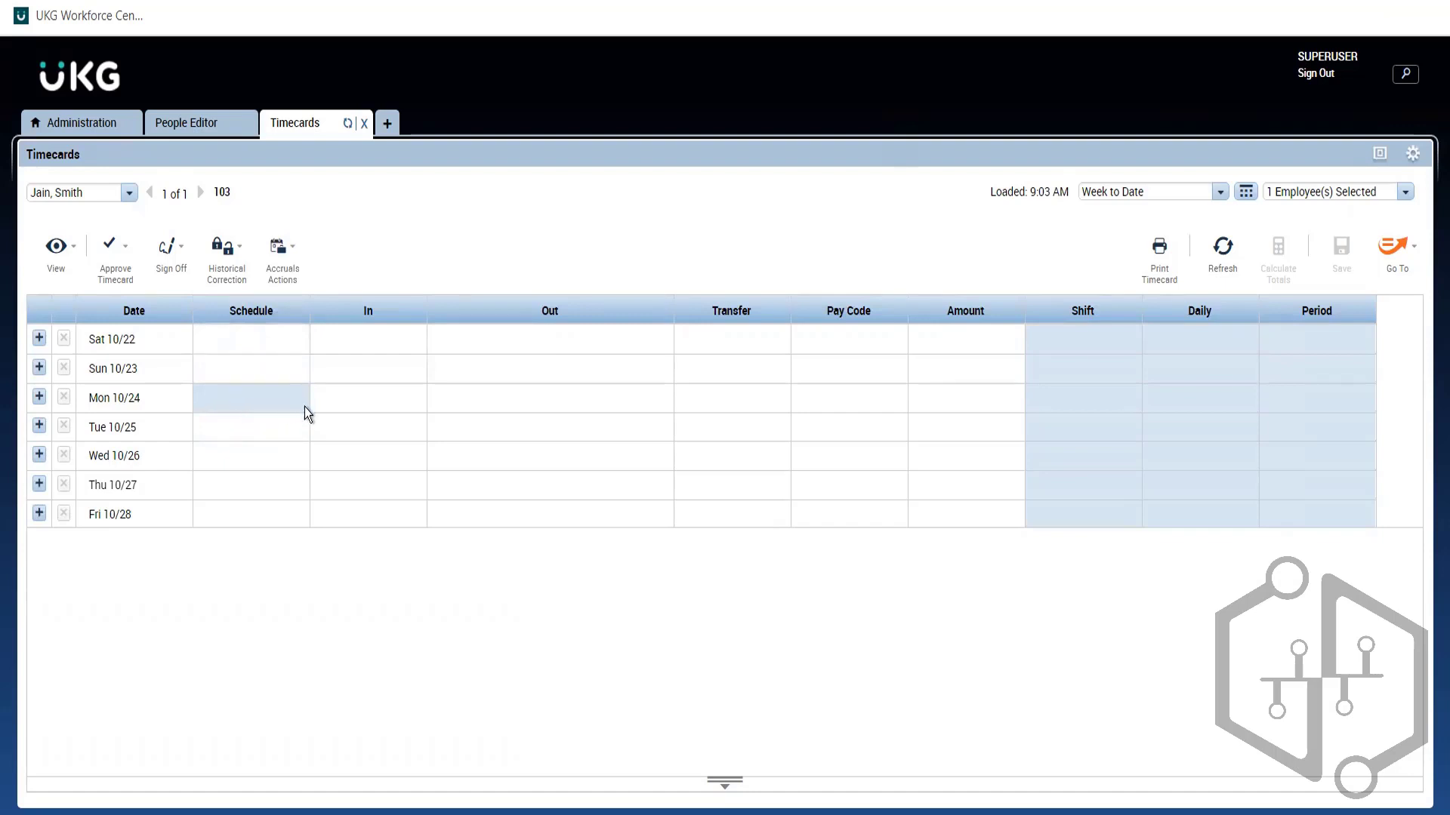
{"action": "left_click", "coordinate": [351, 412]}
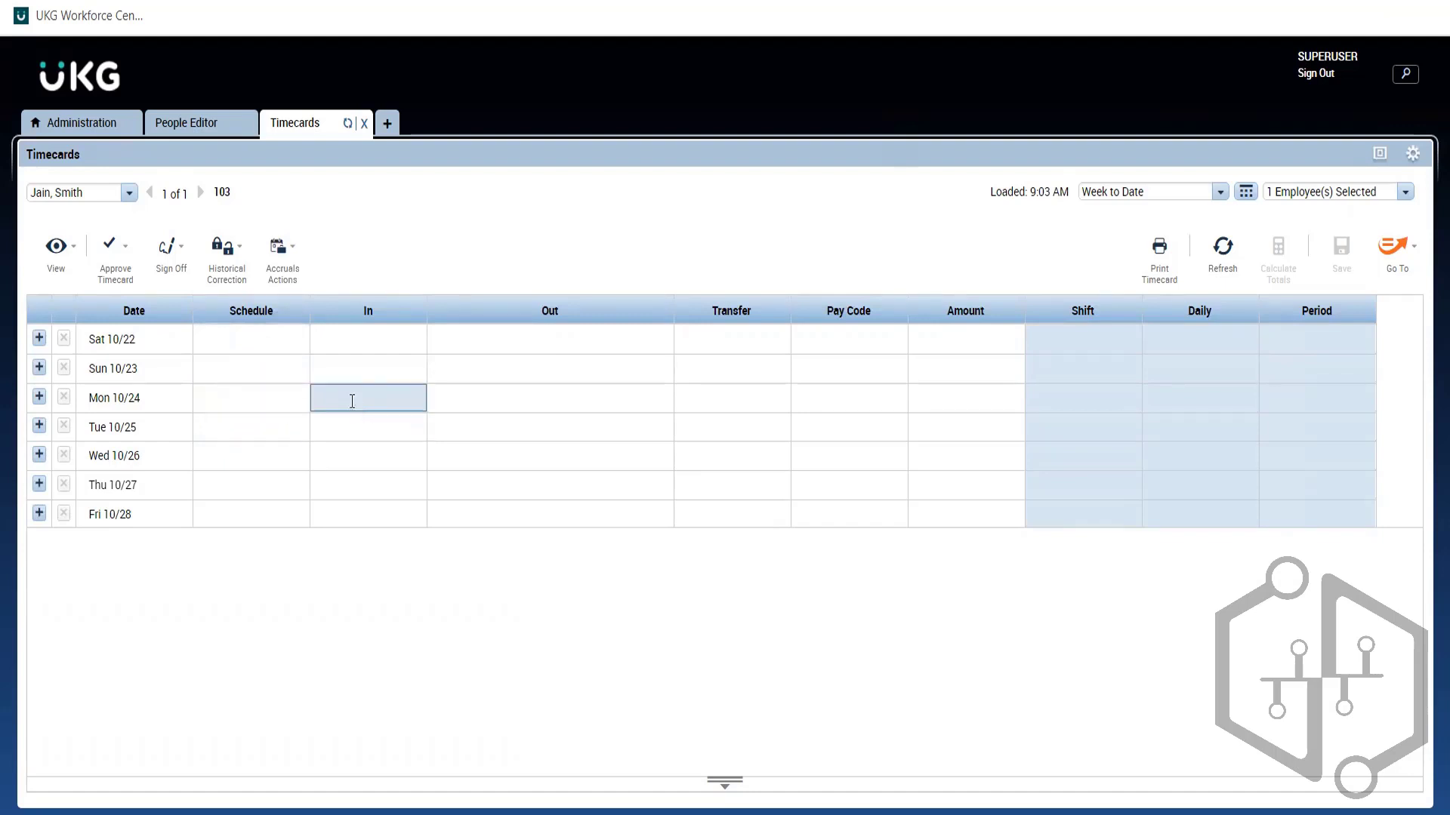
{"action": "left_click", "coordinate": [351, 402]}
{"action": "type", "text": "8:05a"}
{"action": "left_click", "coordinate": [527, 388]}
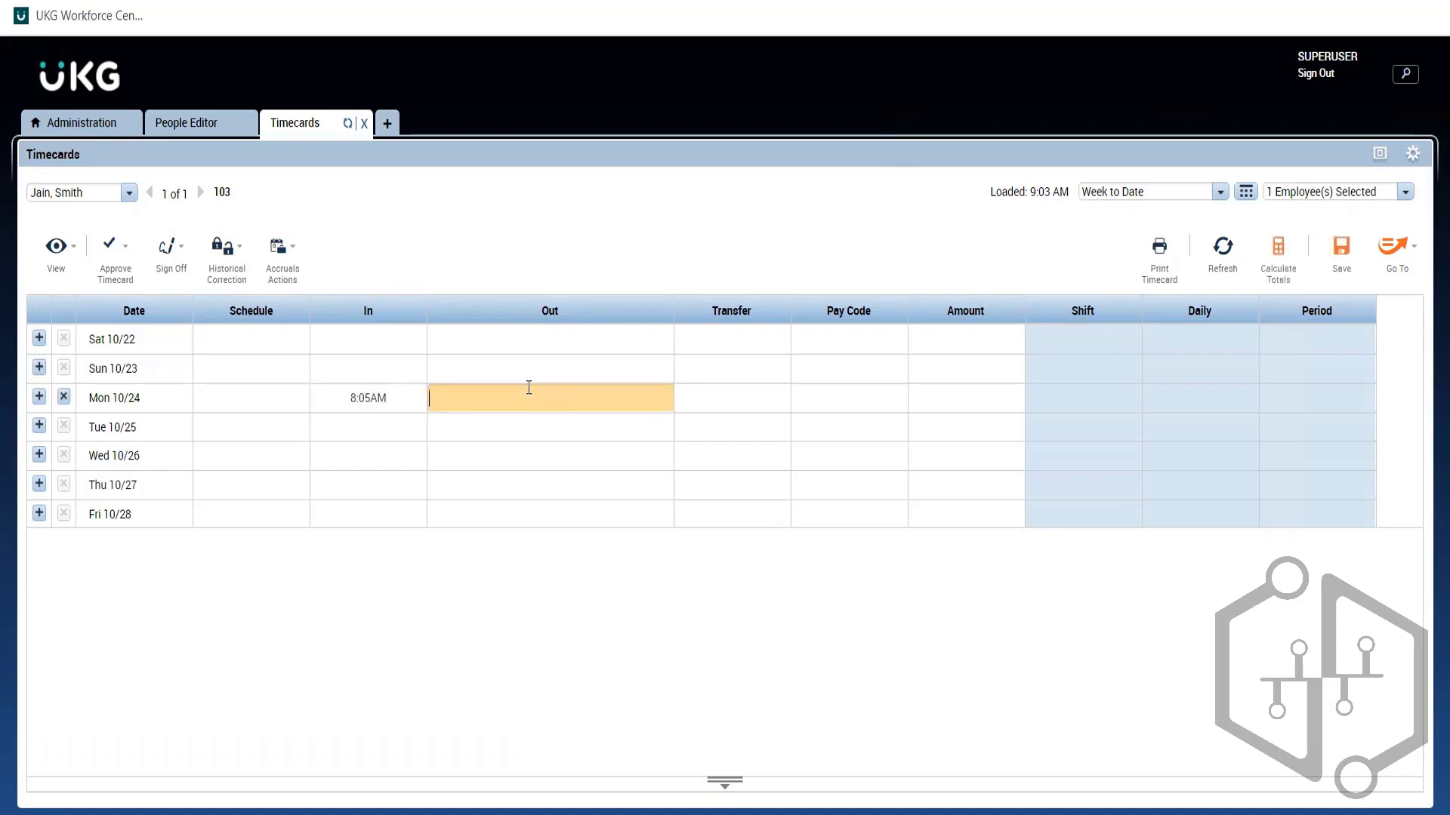
{"action": "type", "text": "5:55p"}
{"action": "key", "text": "Return"}
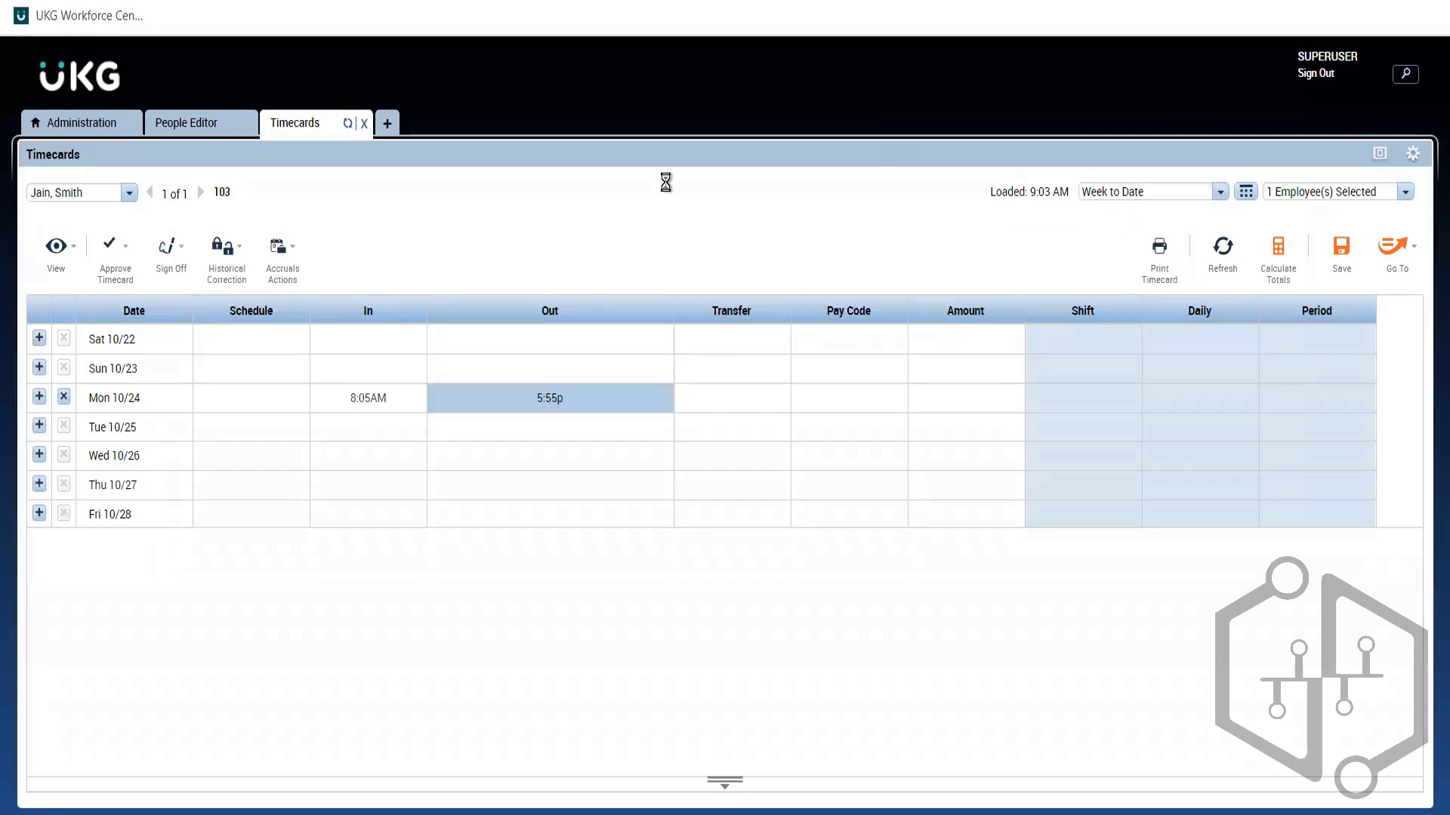
{"action": "left_click", "coordinate": [1342, 257]}
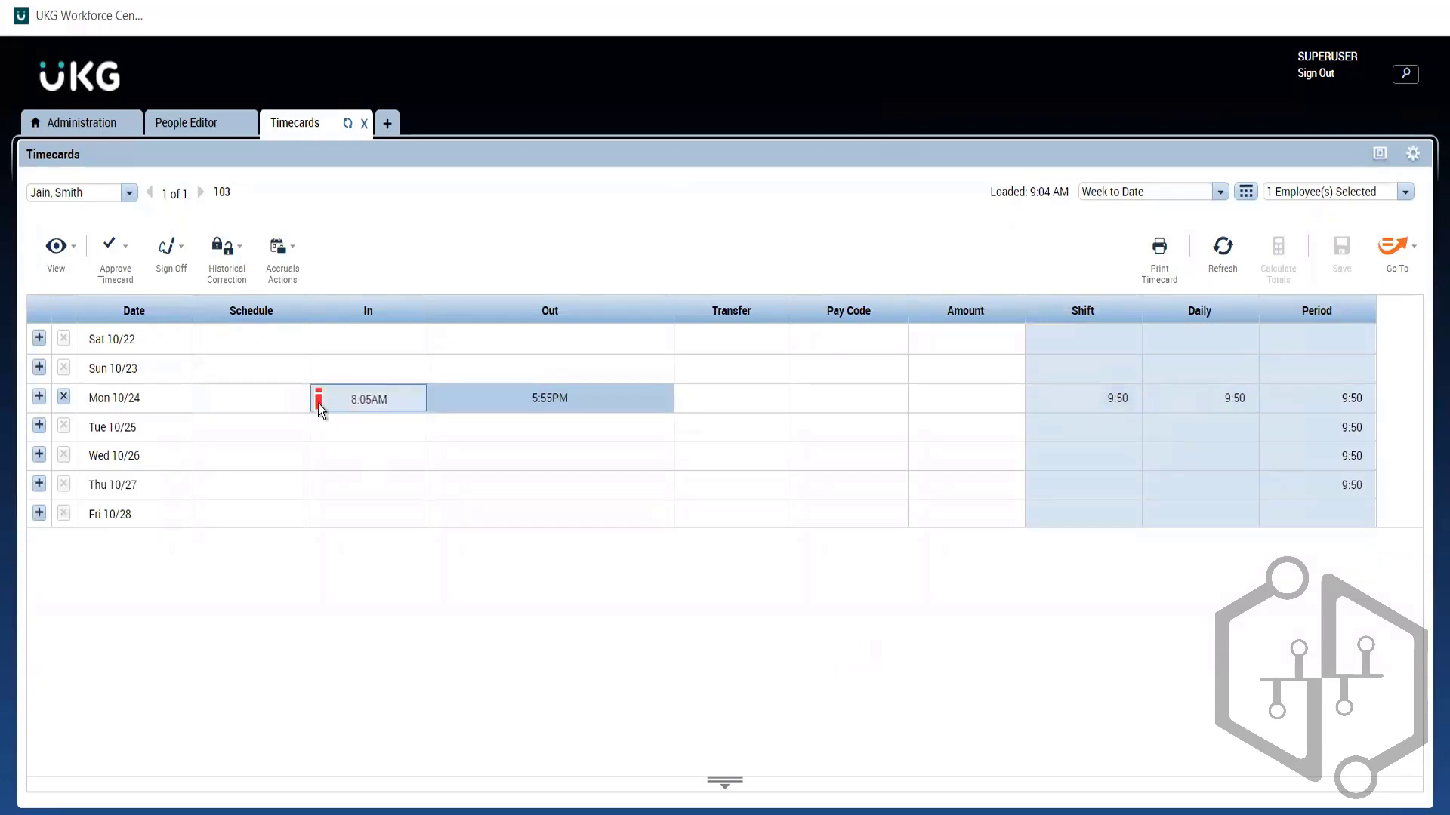
Step: Show and enlarge the Totals panel below the timecard, then select the Mon 10/24 5:55PM out punch
{"action": "mouse_move", "coordinate": [318, 403]}
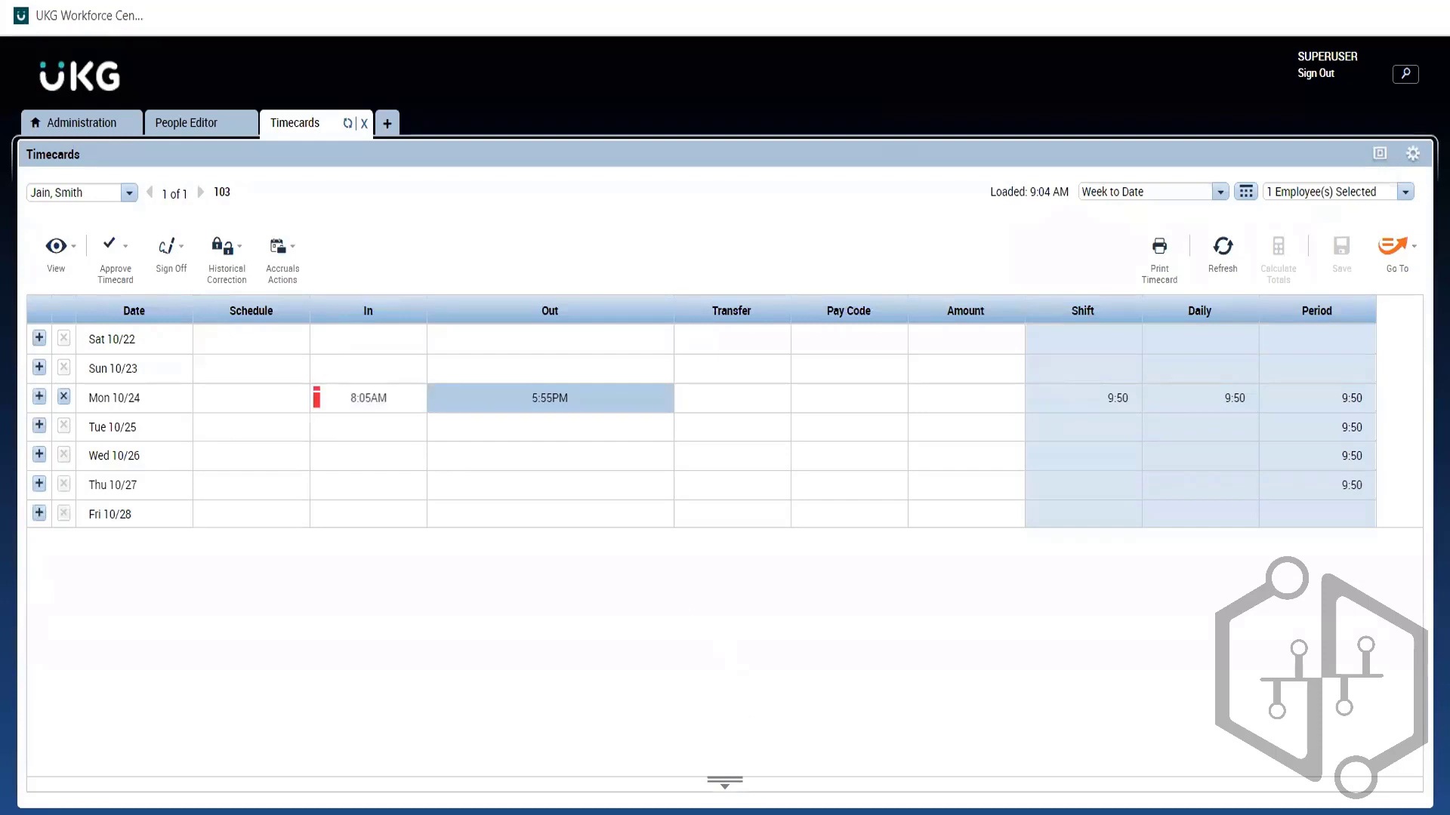
{"action": "left_click", "coordinate": [725, 784]}
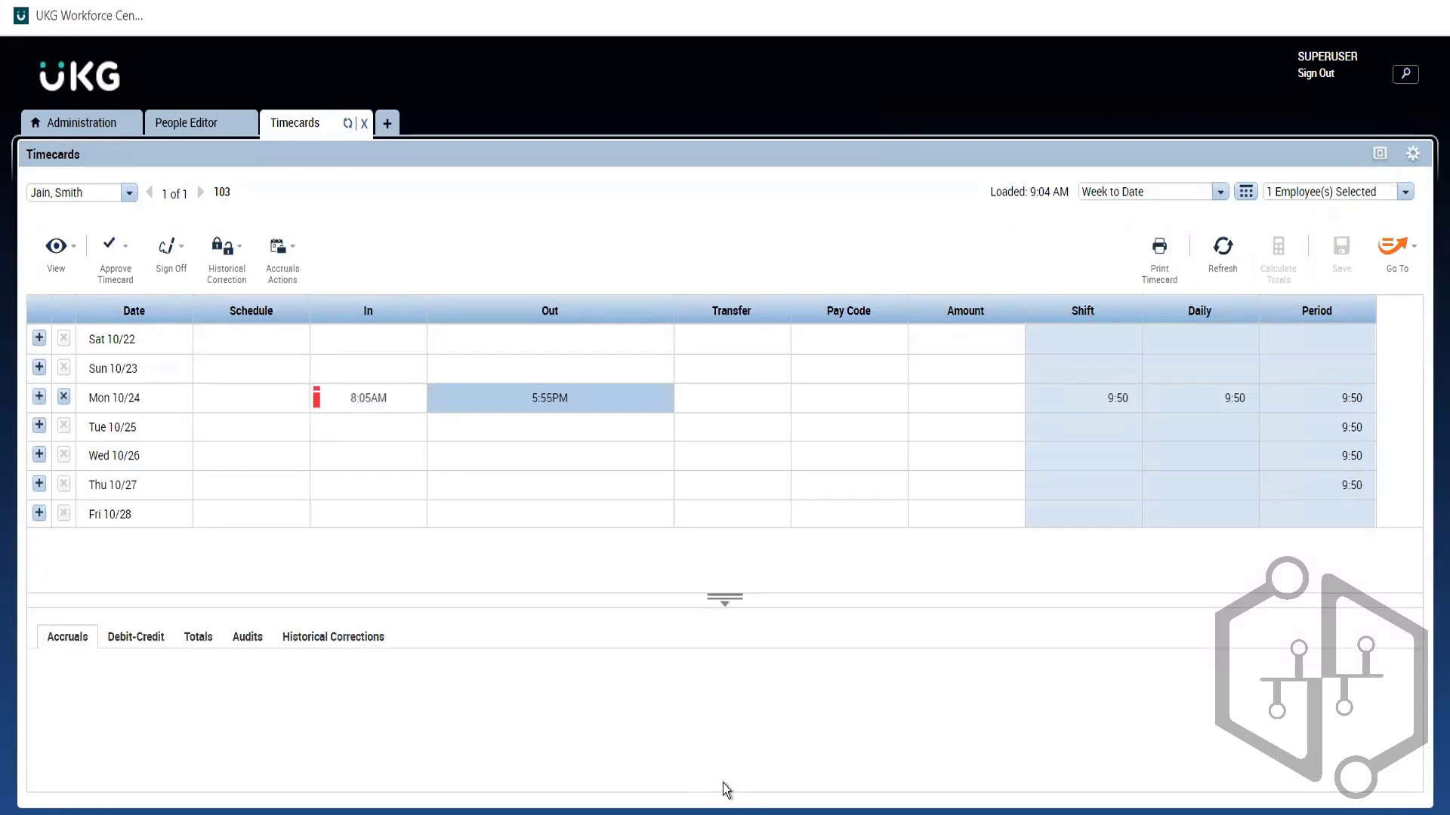
{"action": "left_click", "coordinate": [193, 638]}
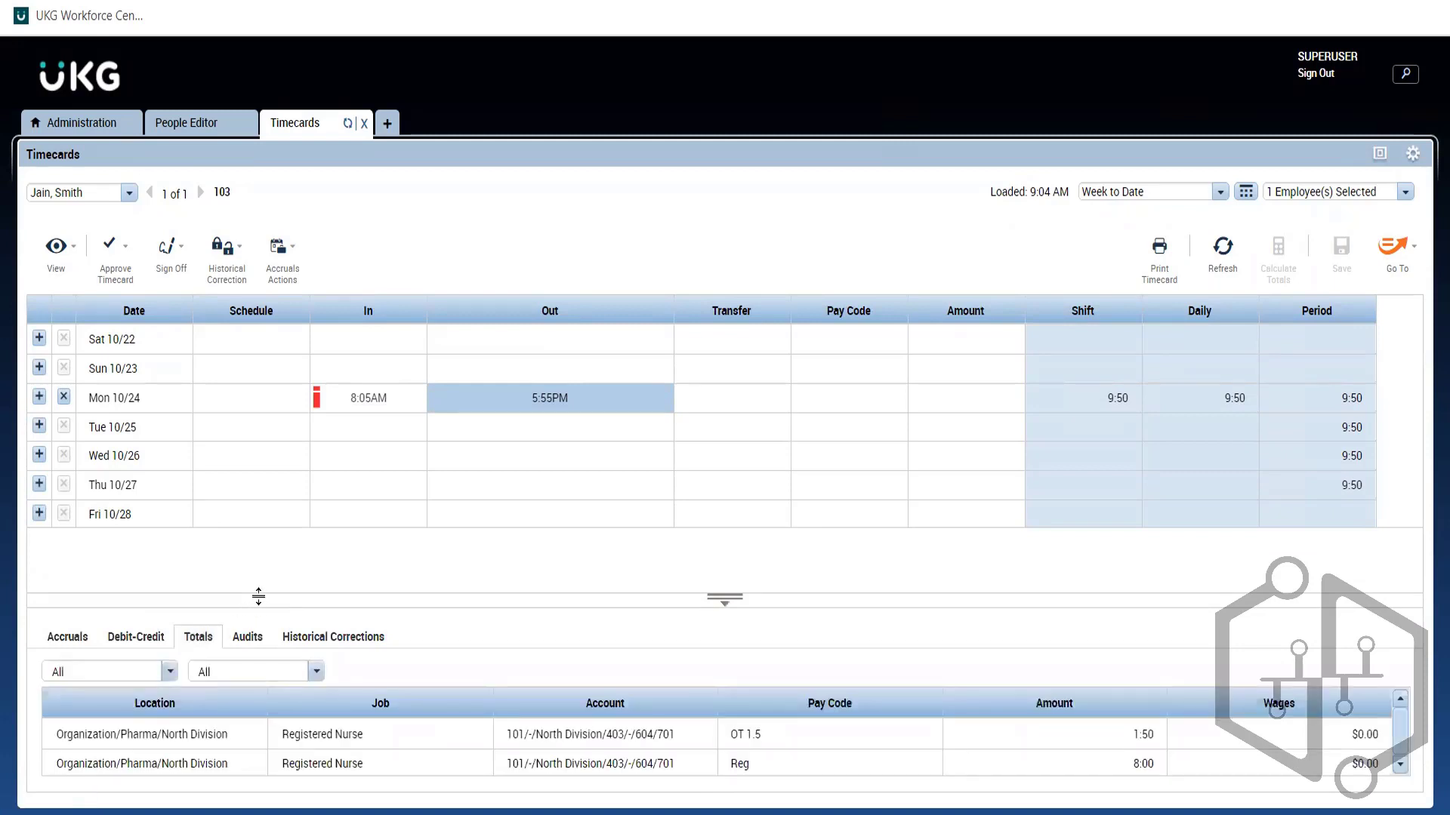
{"action": "left_click_drag", "start_coordinate": [258, 597], "coordinate": [255, 557]}
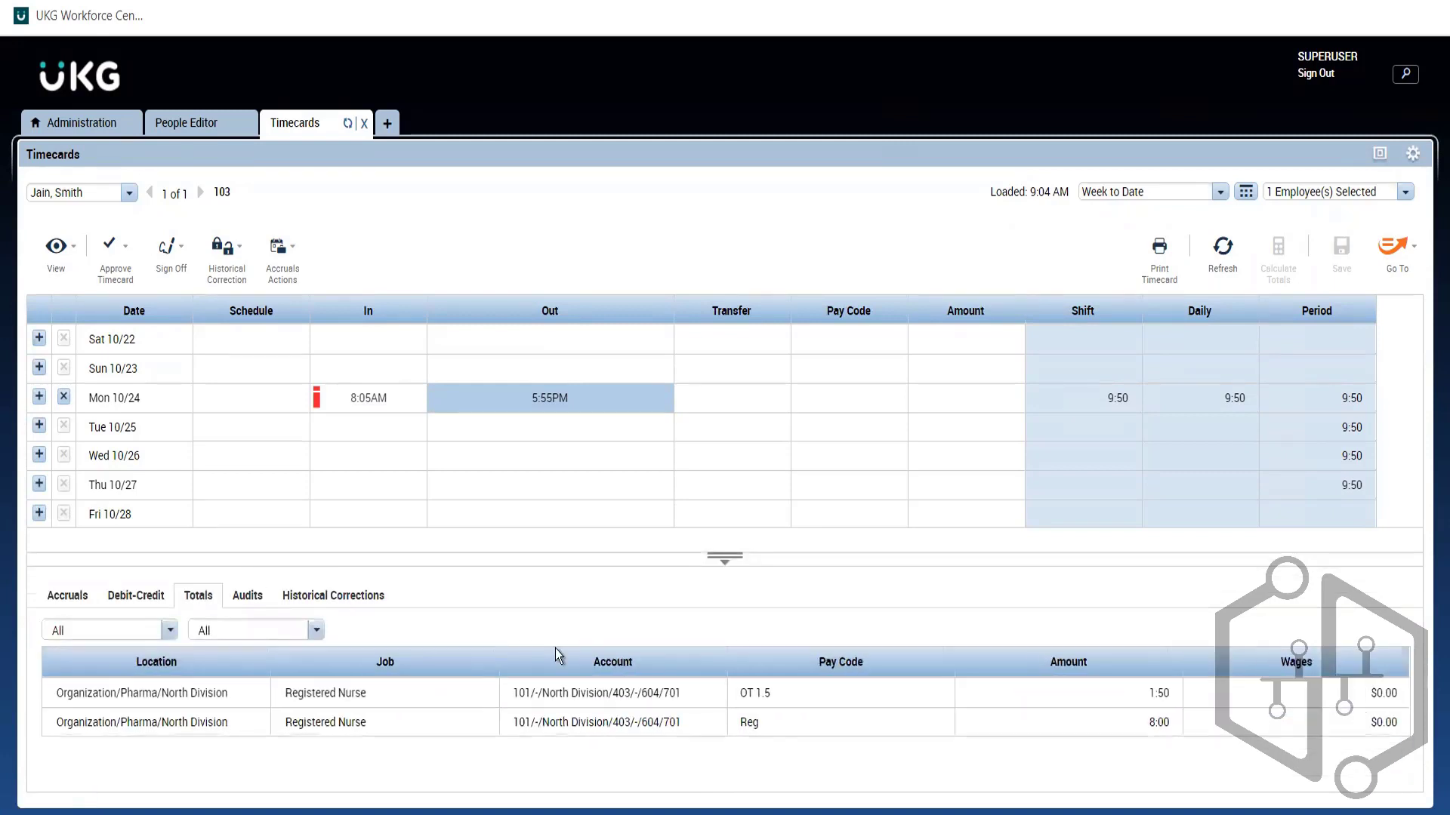
{"action": "left_click", "coordinate": [521, 400]}
Step: Load the Current Pay Period on the timecard and scroll through its grid
{"action": "left_click", "coordinate": [1218, 193]}
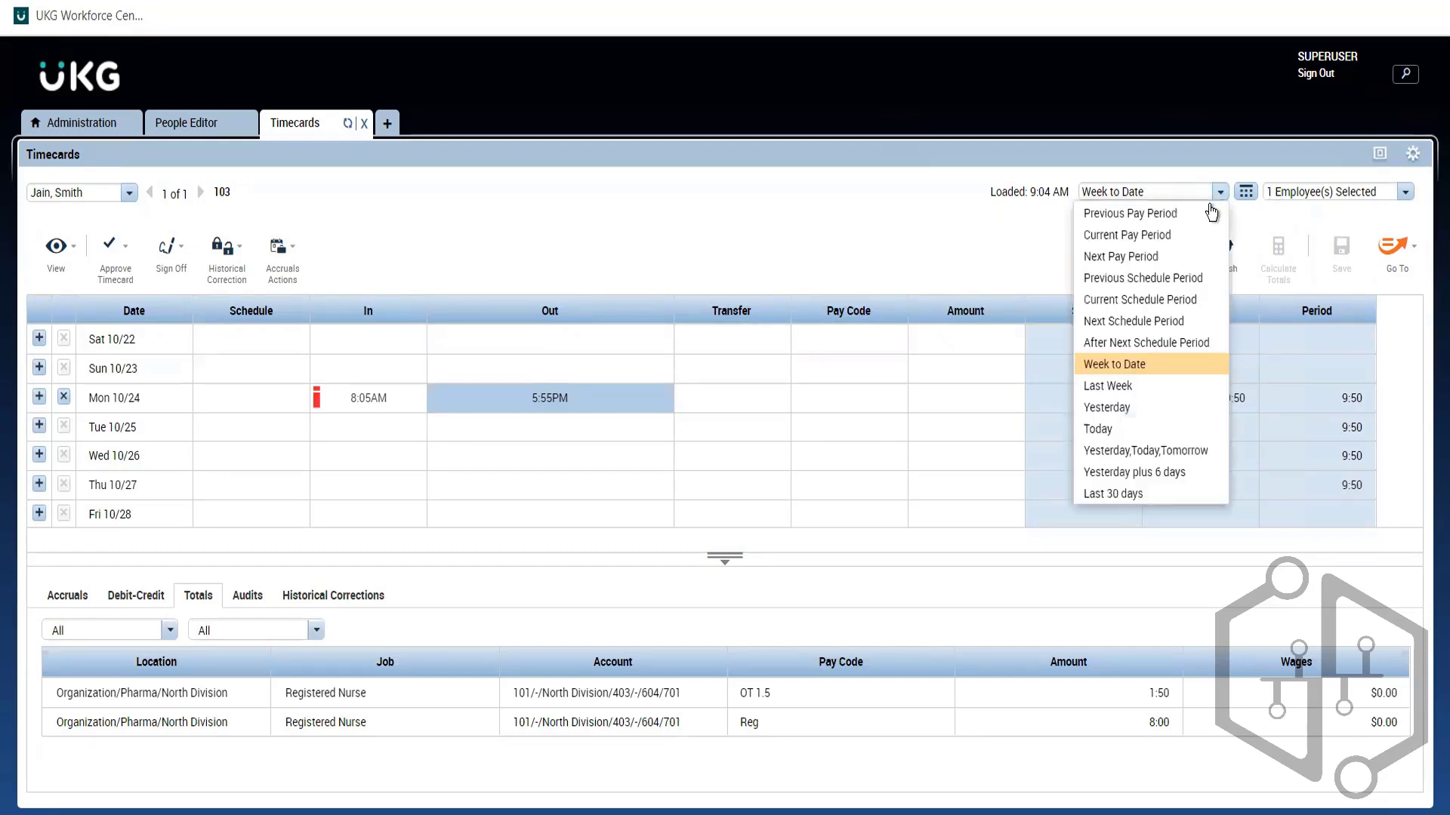
{"action": "left_click", "coordinate": [1135, 236]}
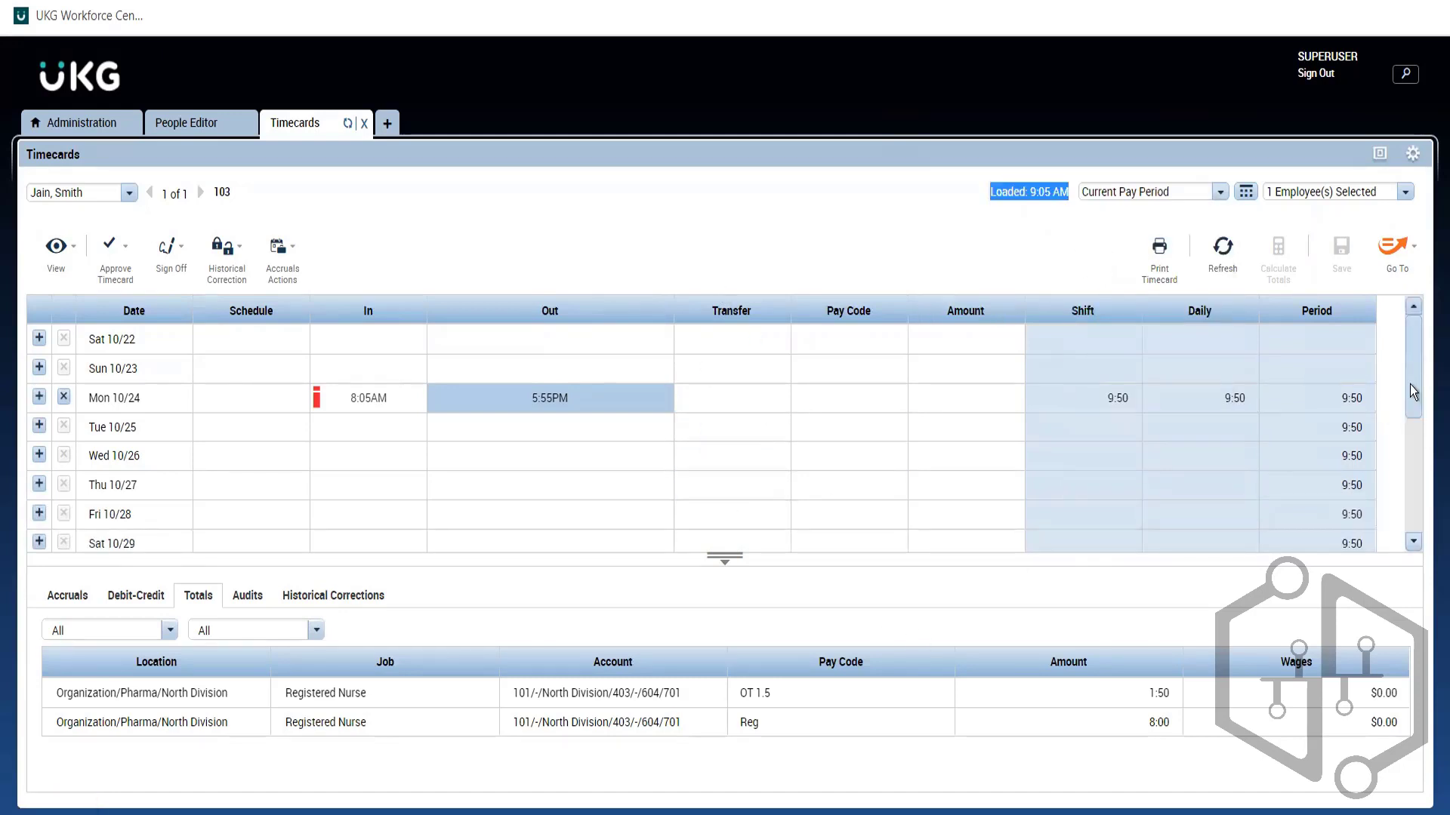
{"action": "scroll", "coordinate": [1412, 414], "scroll_direction": "down", "scroll_amount": 5}
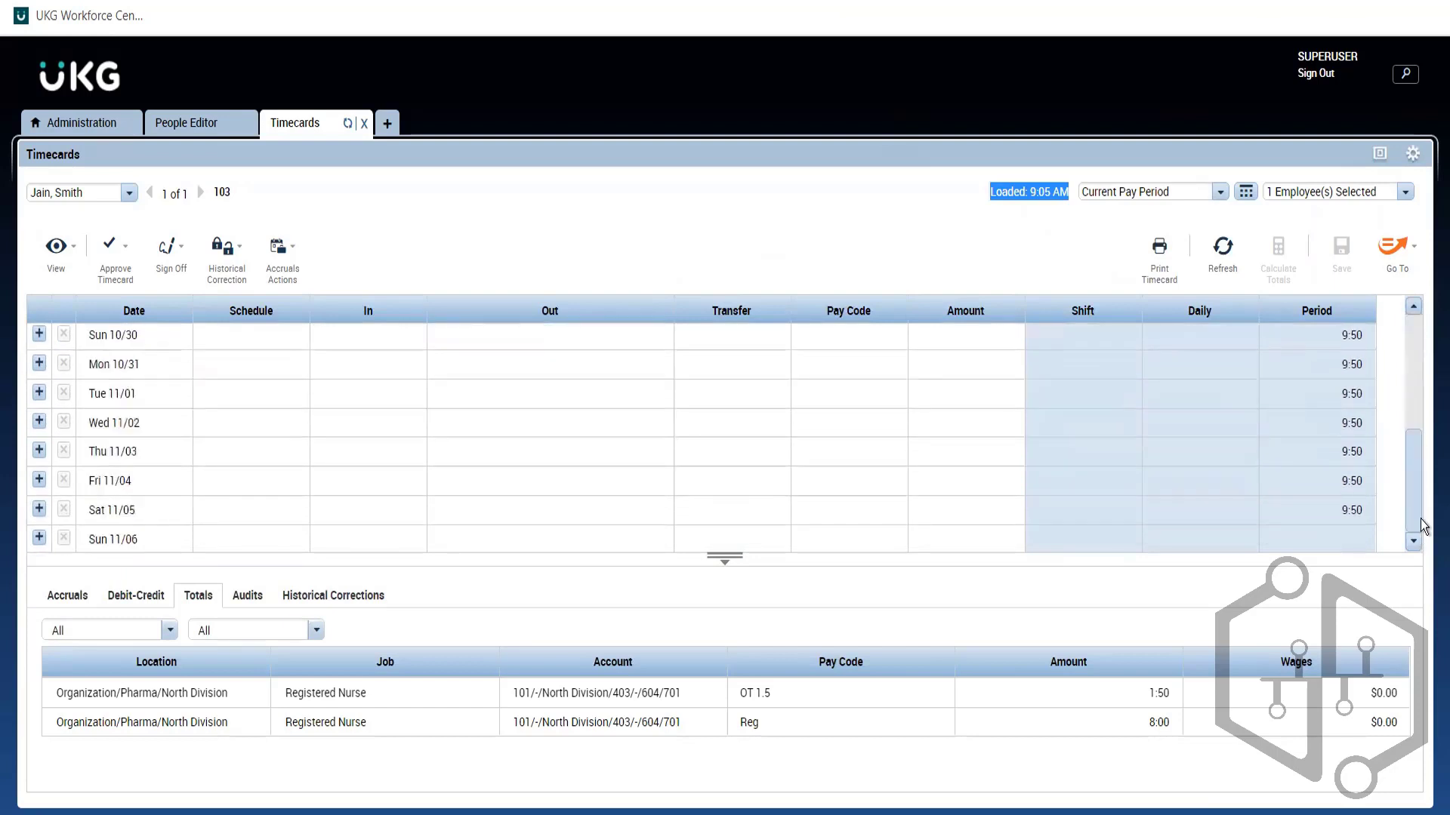
{"action": "scroll", "coordinate": [1399, 361], "scroll_direction": "up", "scroll_amount": 5}
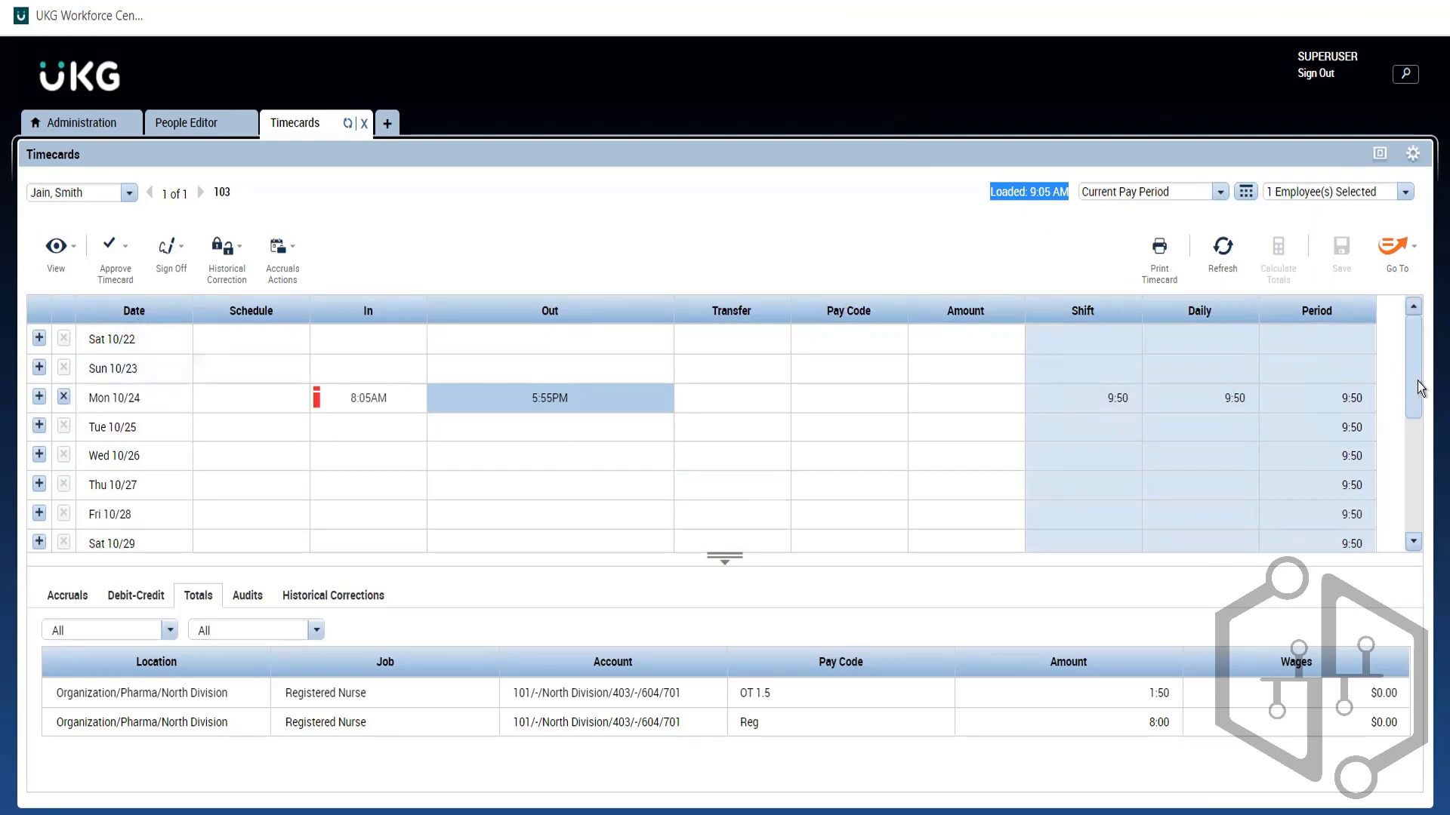
{"action": "left_click_drag", "start_coordinate": [1416, 384], "coordinate": [1415, 519]}
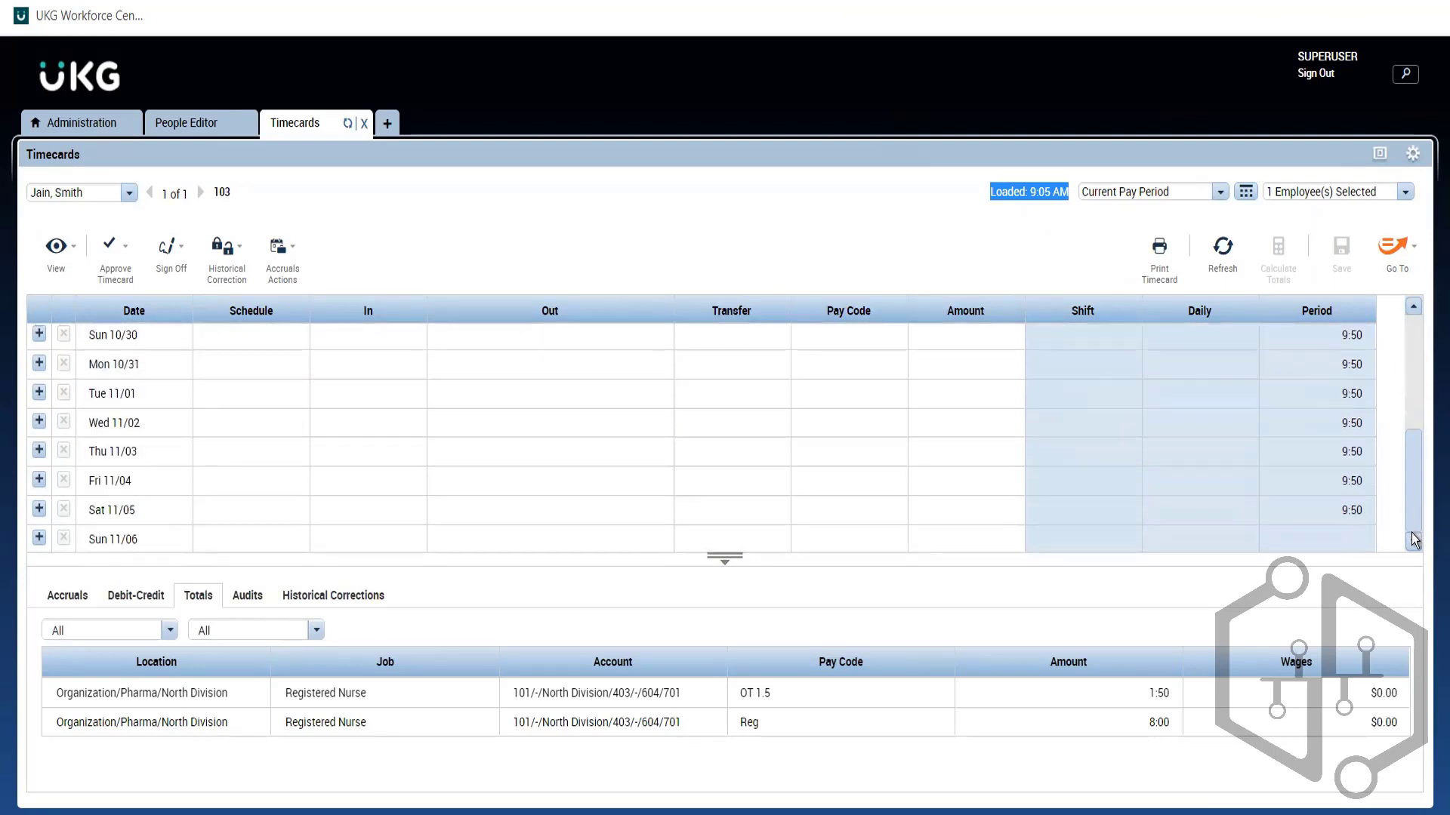
{"action": "scroll", "coordinate": [1401, 369], "scroll_direction": "up", "scroll_amount": 1}
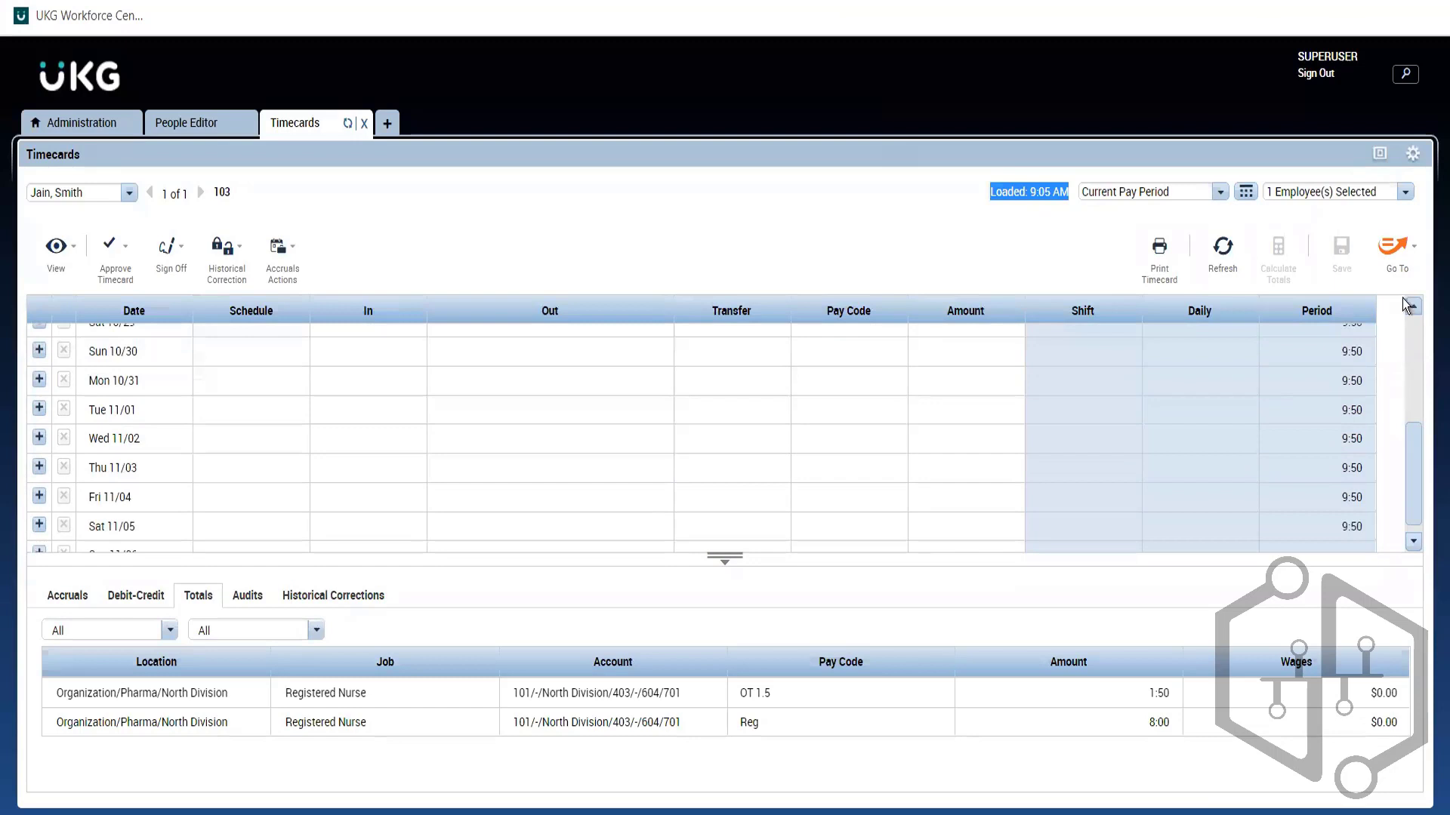
{"action": "scroll", "coordinate": [1405, 302], "scroll_direction": "up", "scroll_amount": 3}
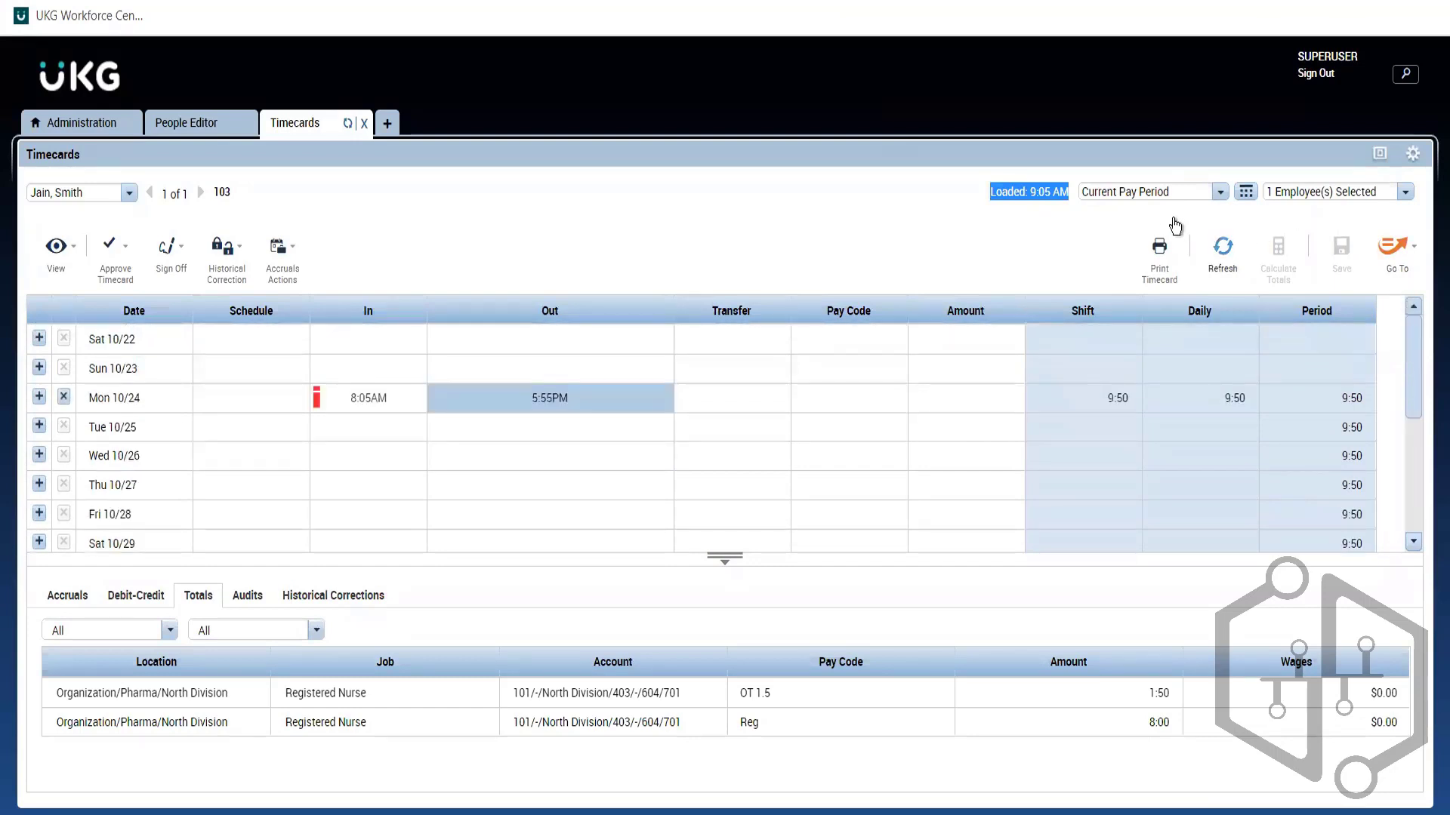
Step: Switch the timecard to the Previous Pay Period starting Sat 10/08
{"action": "left_click", "coordinate": [1154, 192]}
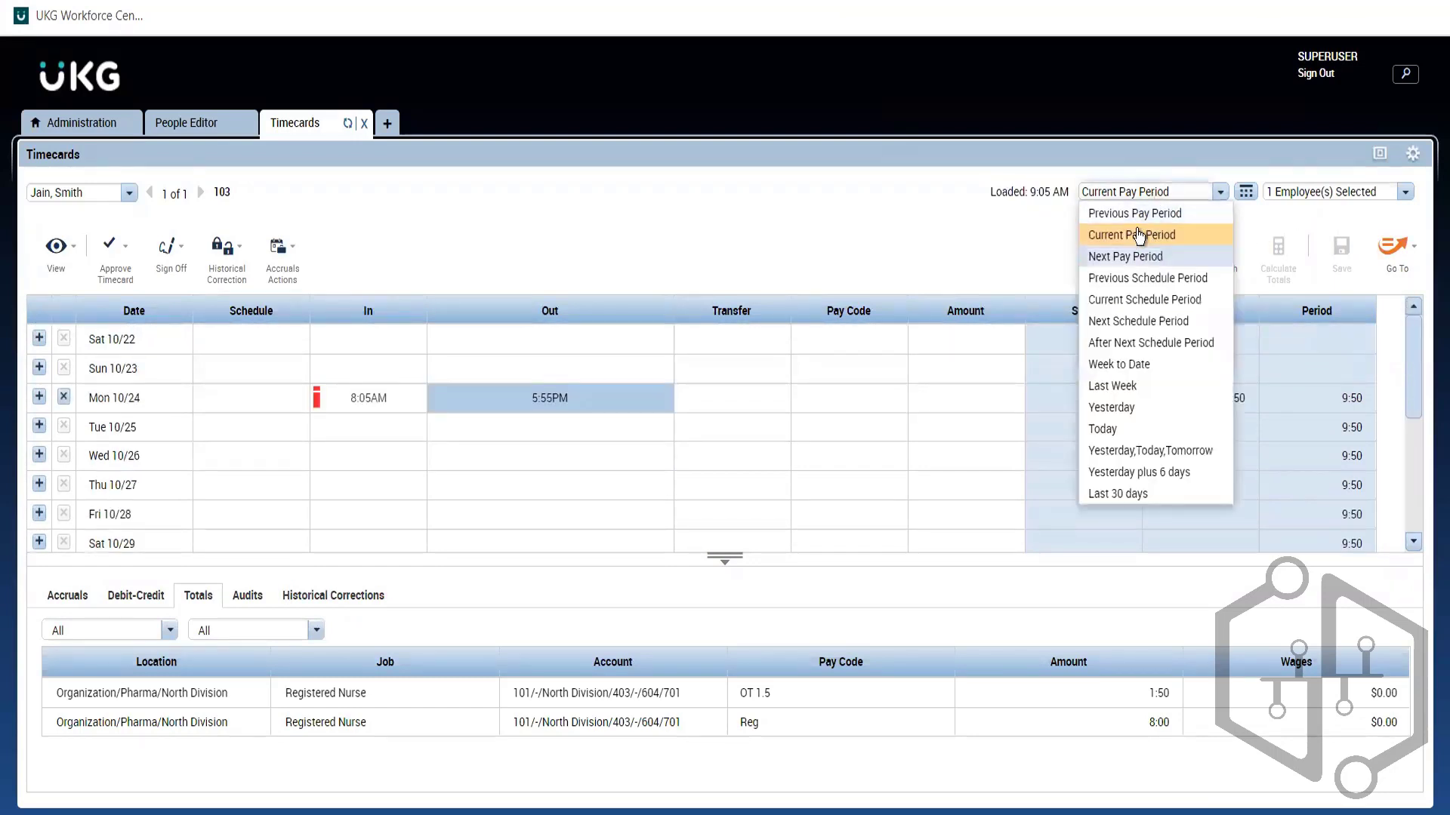
{"action": "left_click", "coordinate": [1154, 234]}
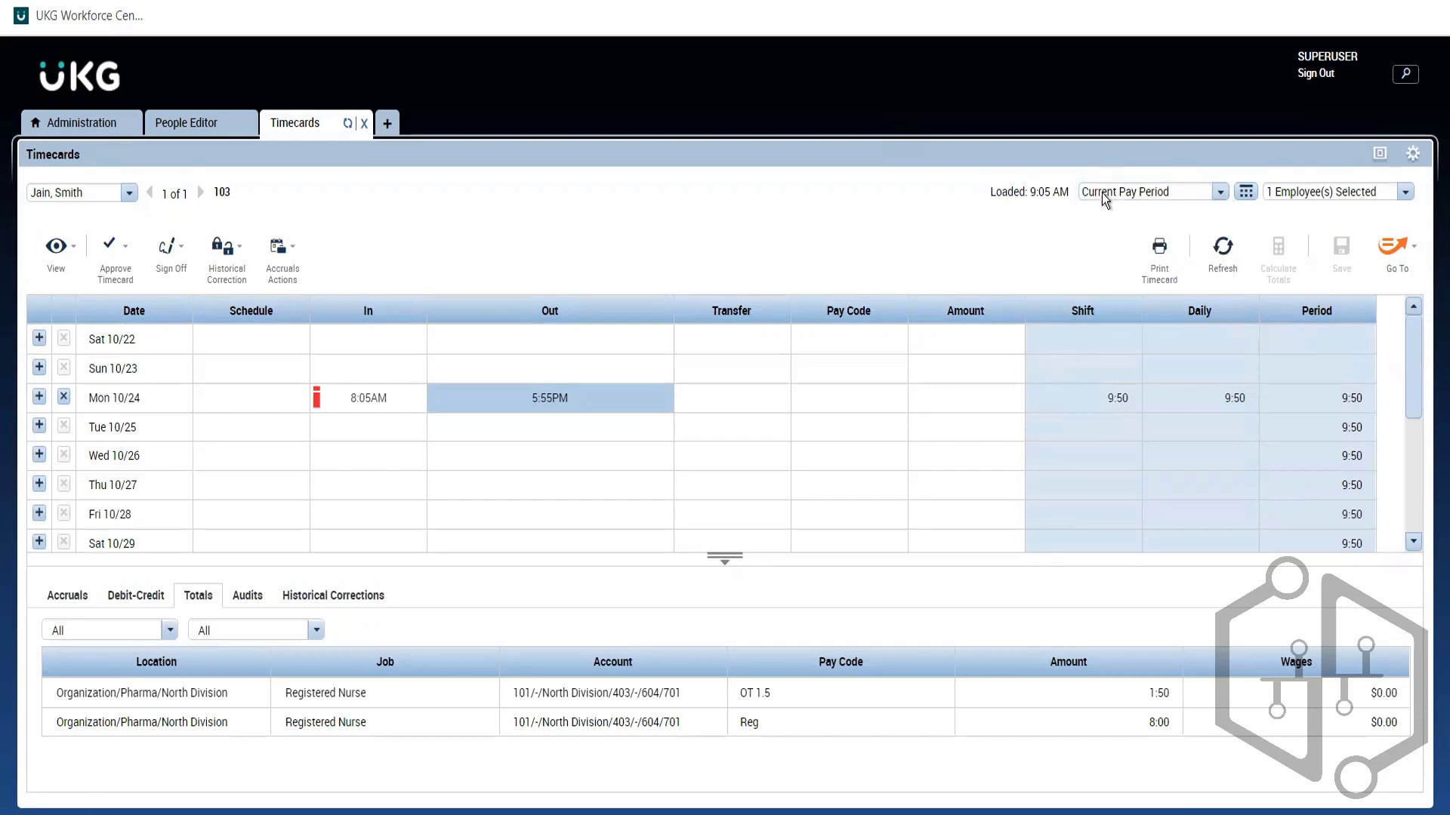
{"action": "left_click", "coordinate": [1105, 203]}
{"action": "left_click", "coordinate": [1102, 209]}
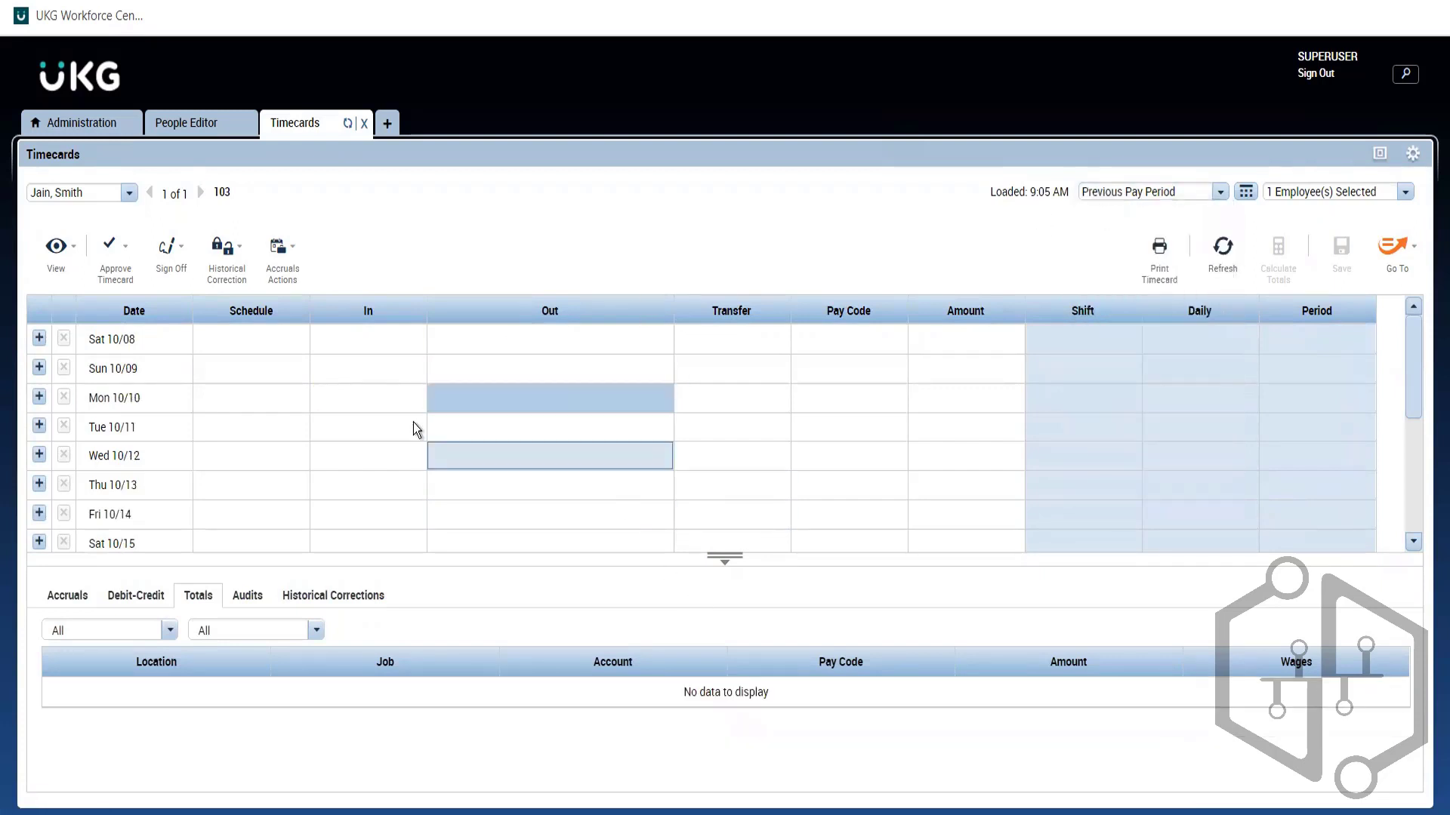
Step: Open the Select Dates calendar and dismiss it without changing the range
{"action": "left_click", "coordinate": [1244, 194]}
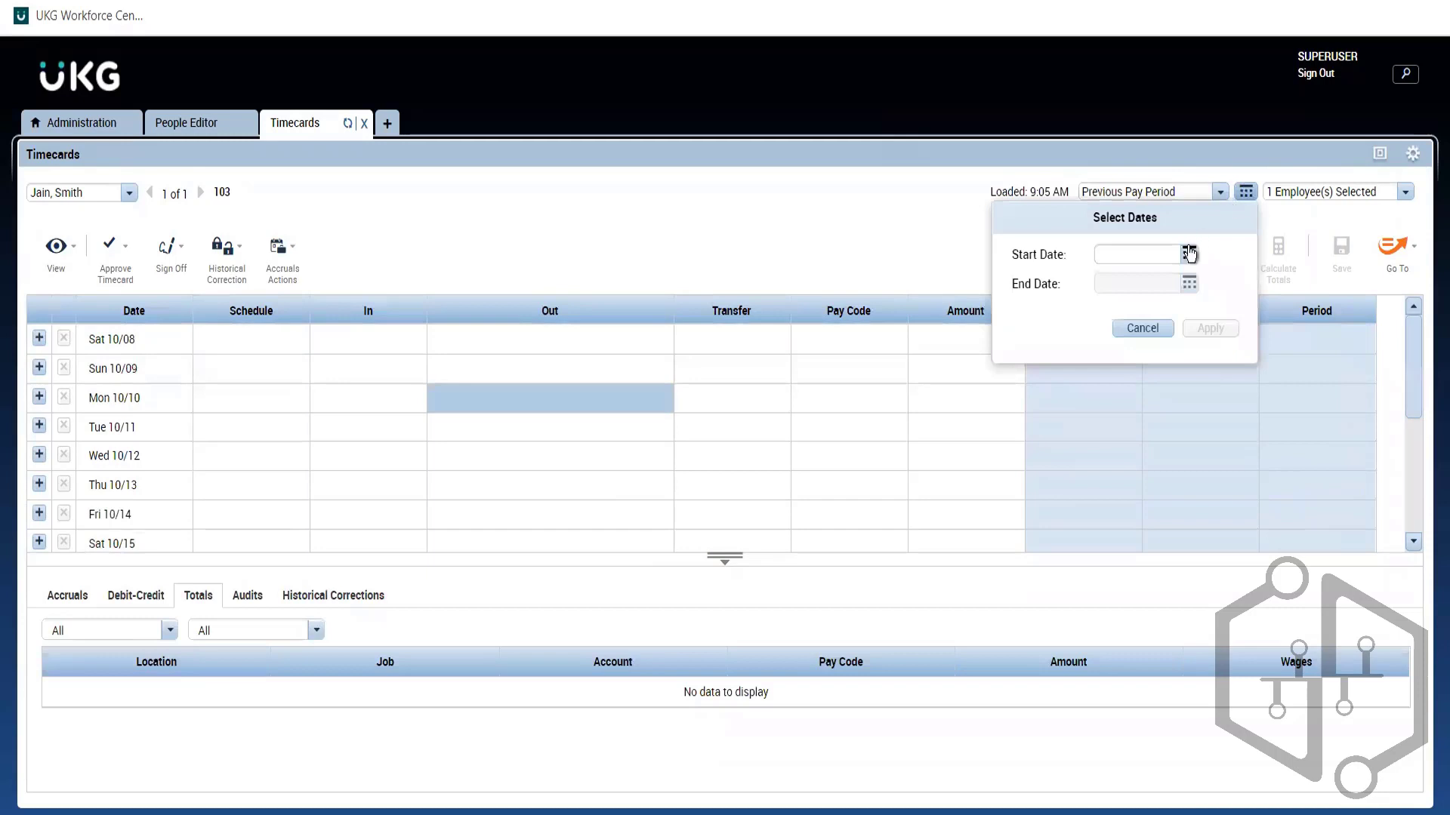
{"action": "left_click", "coordinate": [1189, 255]}
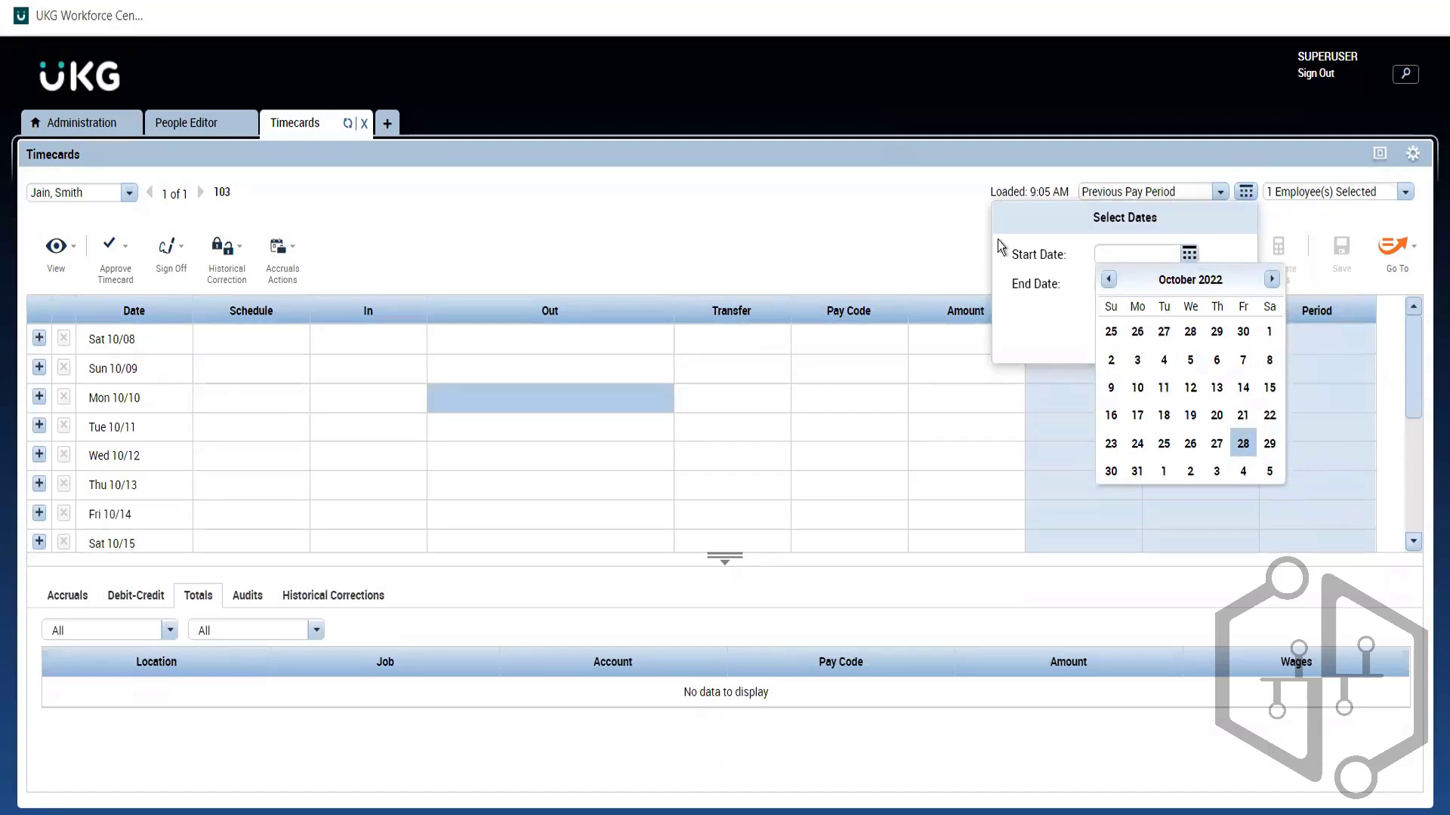
{"action": "left_click", "coordinate": [1212, 189]}
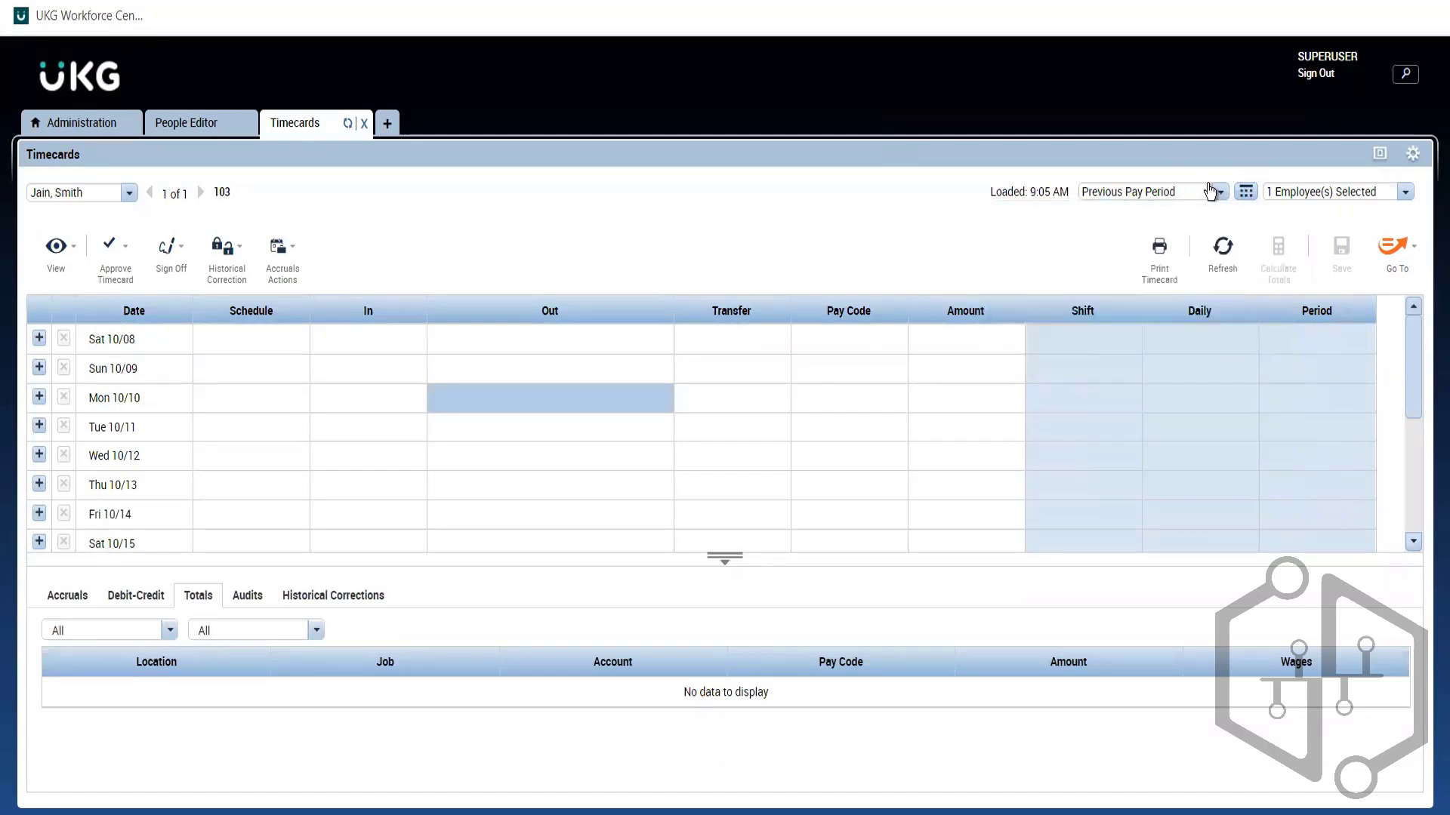
Step: Return the timecard from Next to Current Pay Period and set Totals to Daily
{"action": "left_click", "coordinate": [1219, 193]}
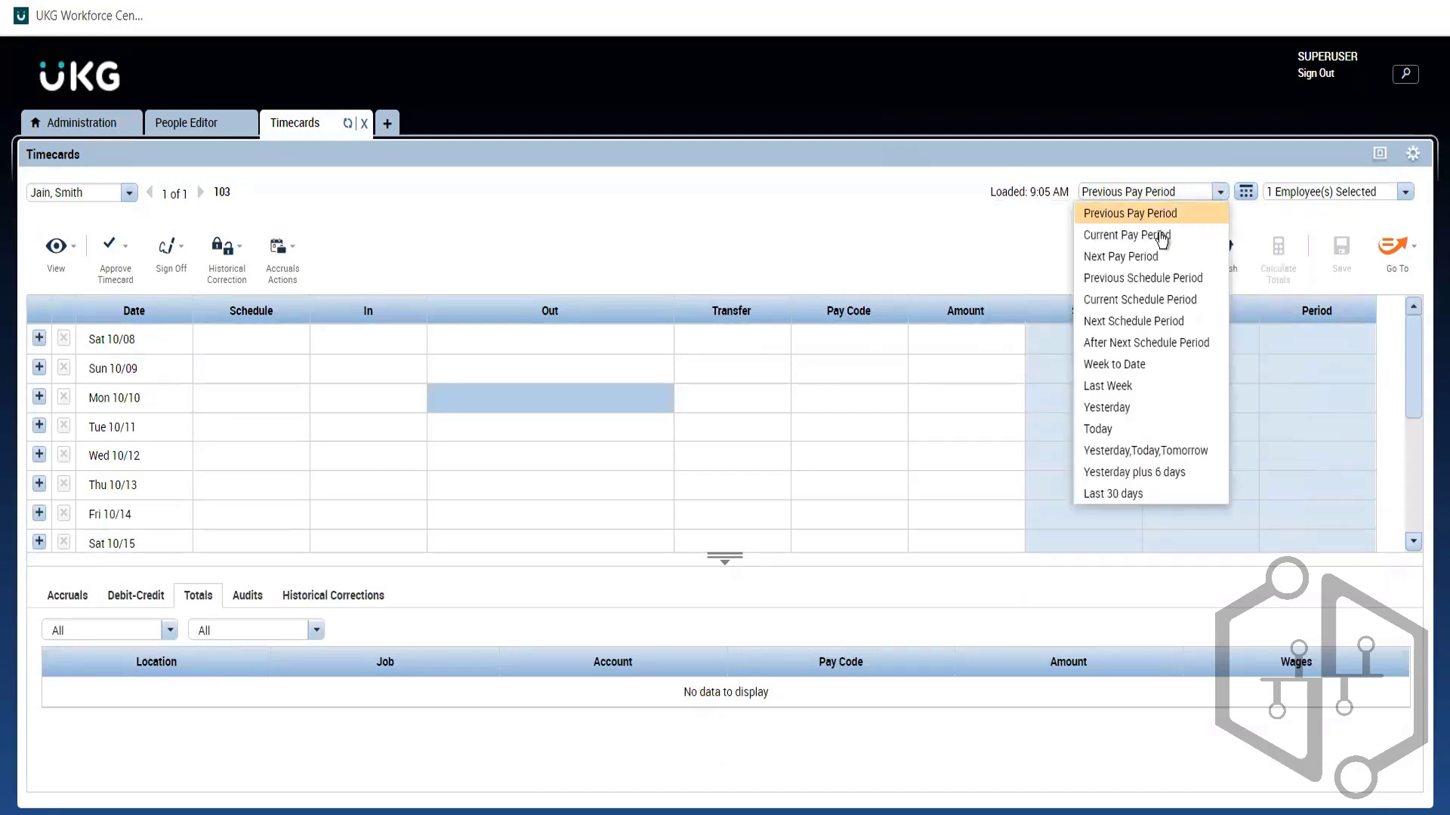
{"action": "left_click", "coordinate": [1120, 249]}
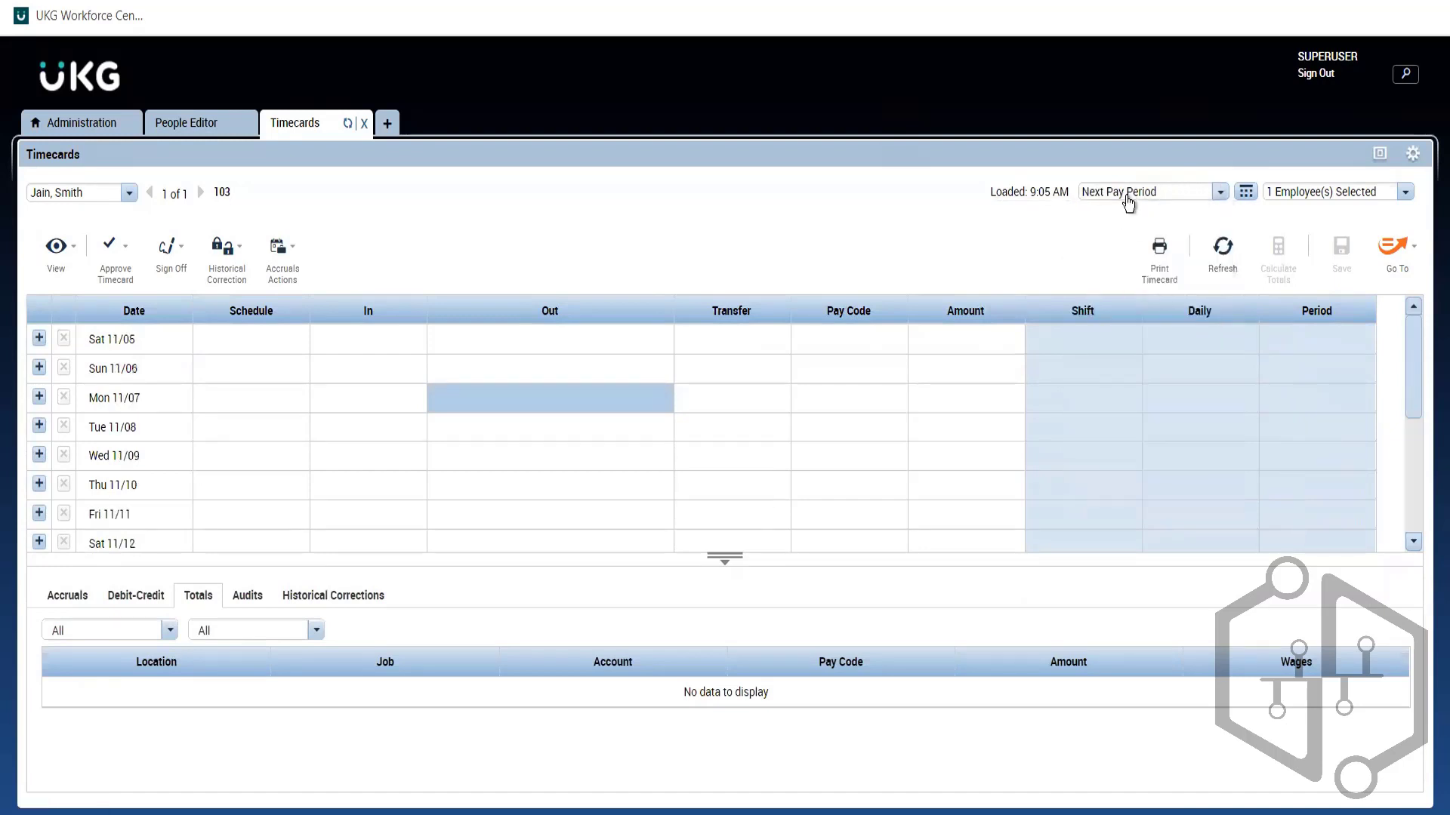
{"action": "left_click", "coordinate": [1213, 194]}
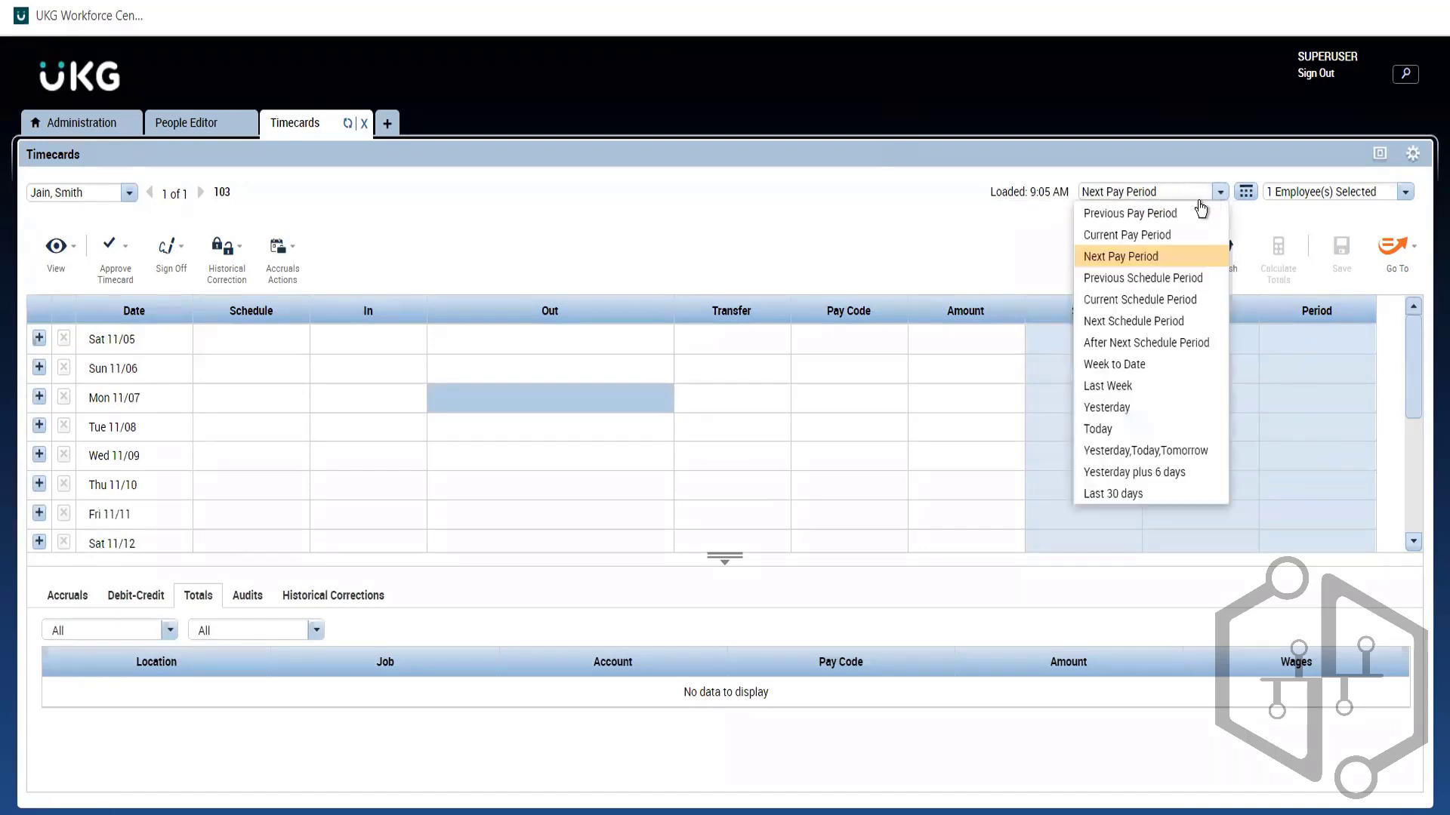
{"action": "left_click", "coordinate": [1115, 237]}
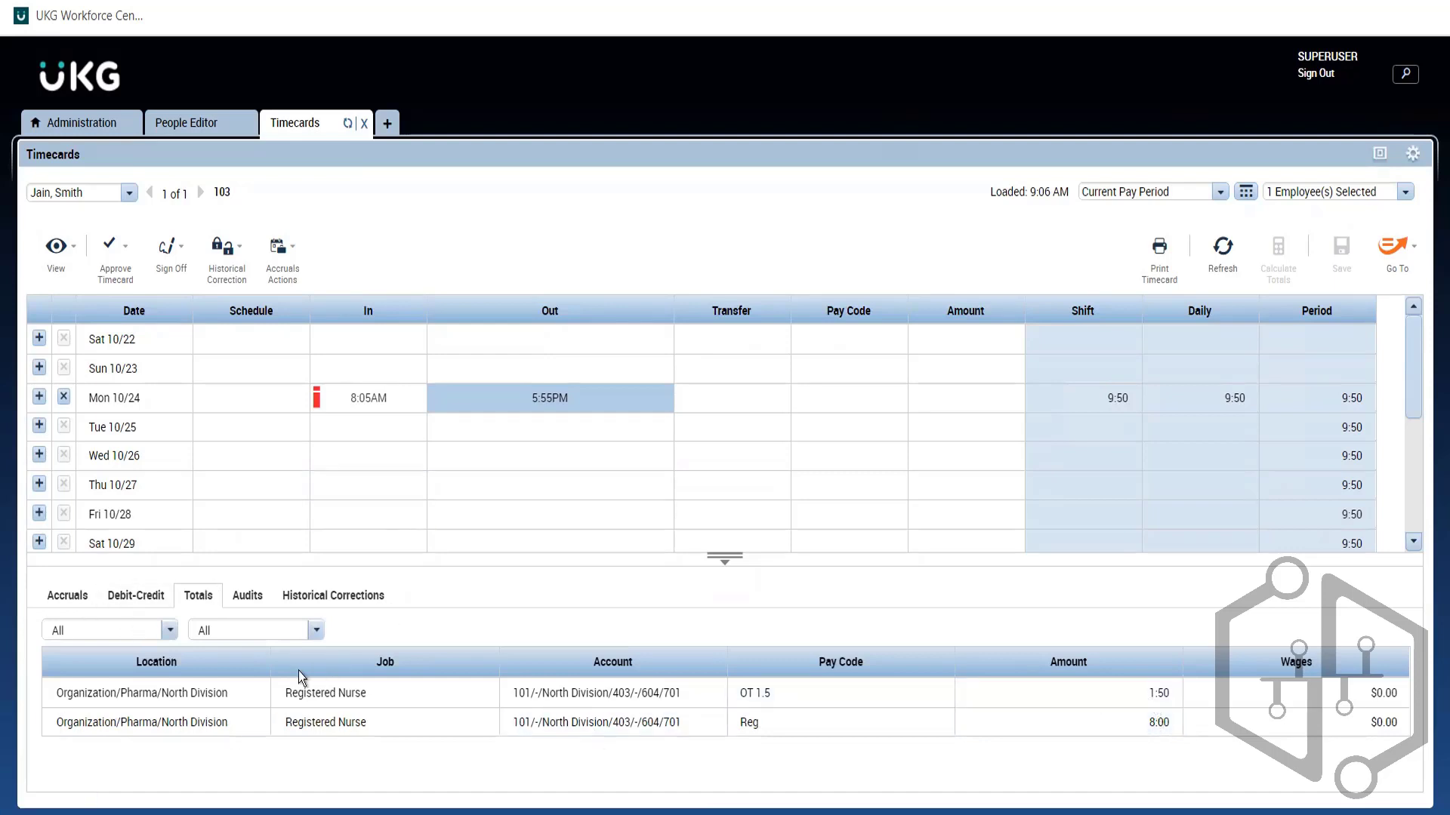
{"action": "left_click", "coordinate": [169, 632]}
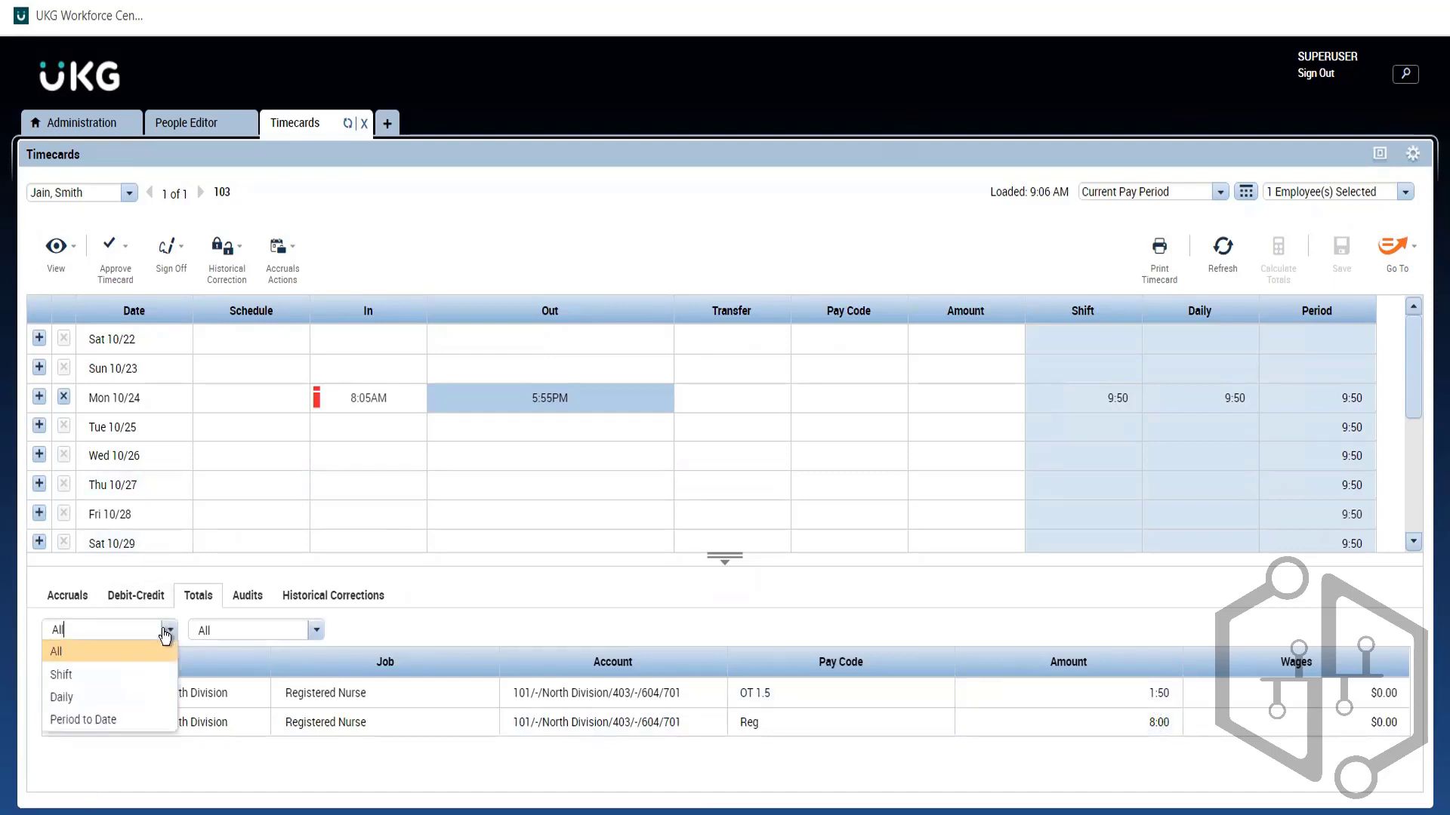
{"action": "left_click", "coordinate": [115, 697]}
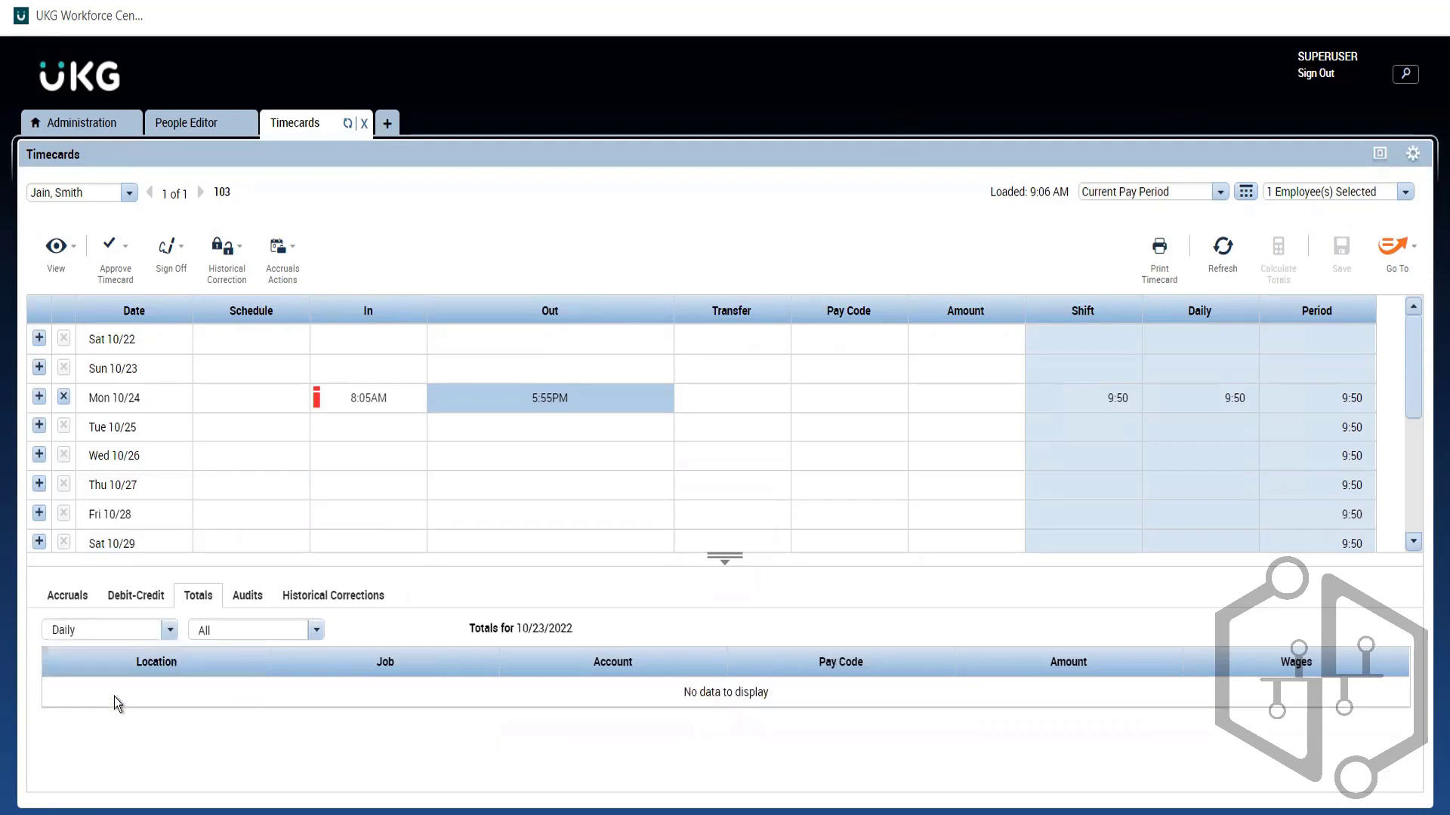
Step: Review Sun 10/23 and Mon 10/24 daily totals, then show ABC Sick and ABC Vacation accruals
{"action": "left_click", "coordinate": [156, 374]}
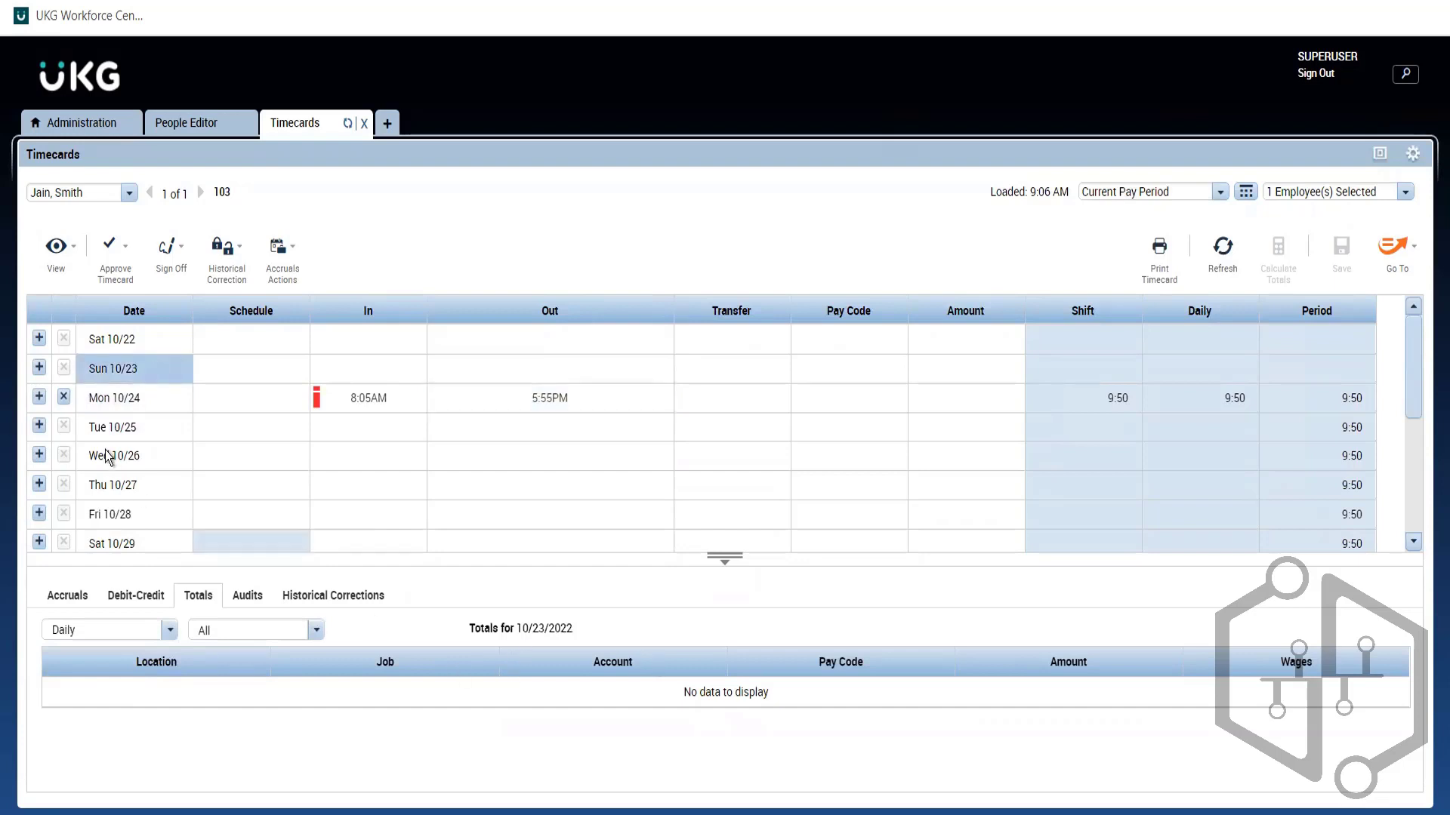
{"action": "left_click", "coordinate": [138, 402]}
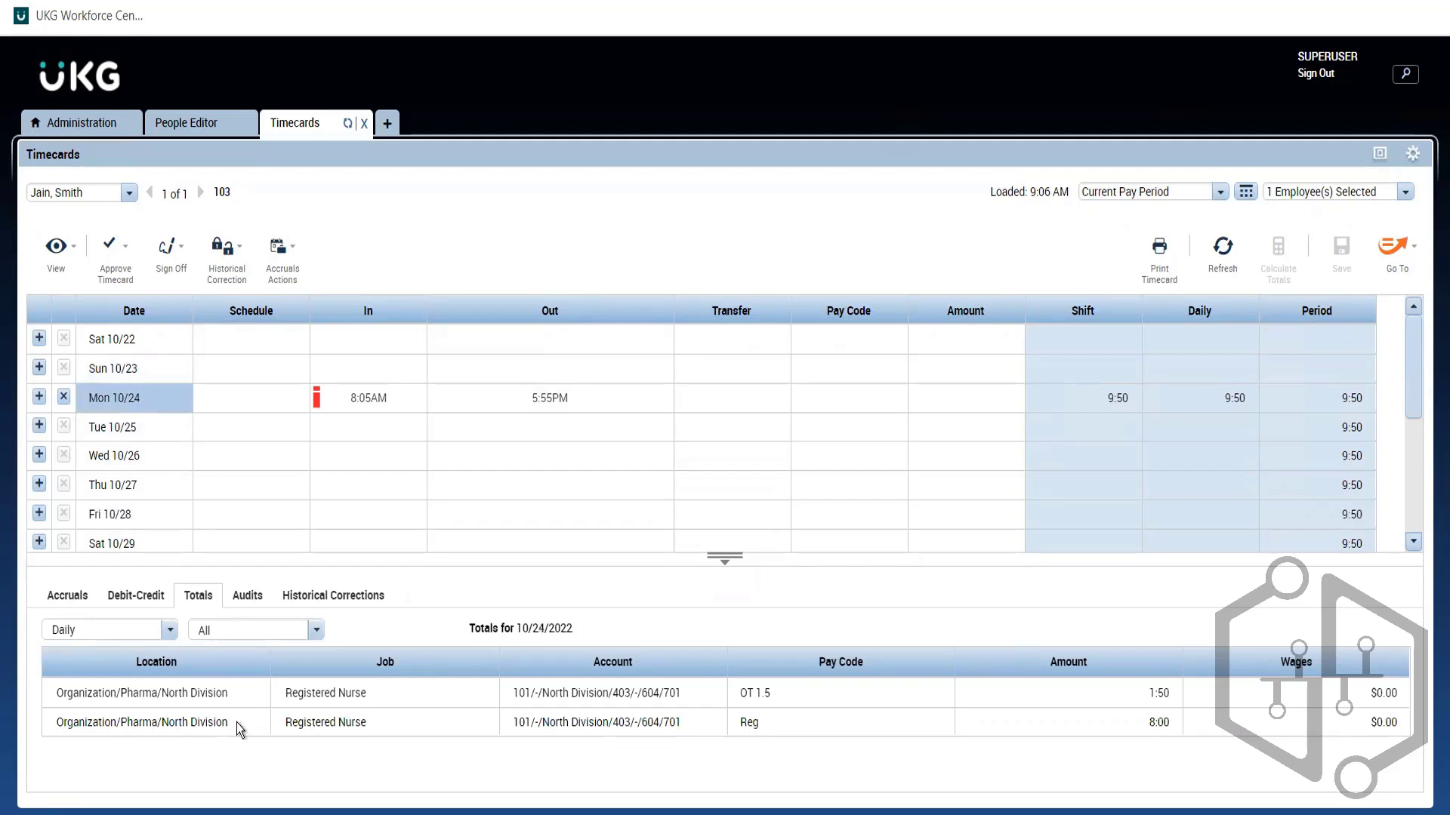
{"action": "left_click", "coordinate": [86, 595]}
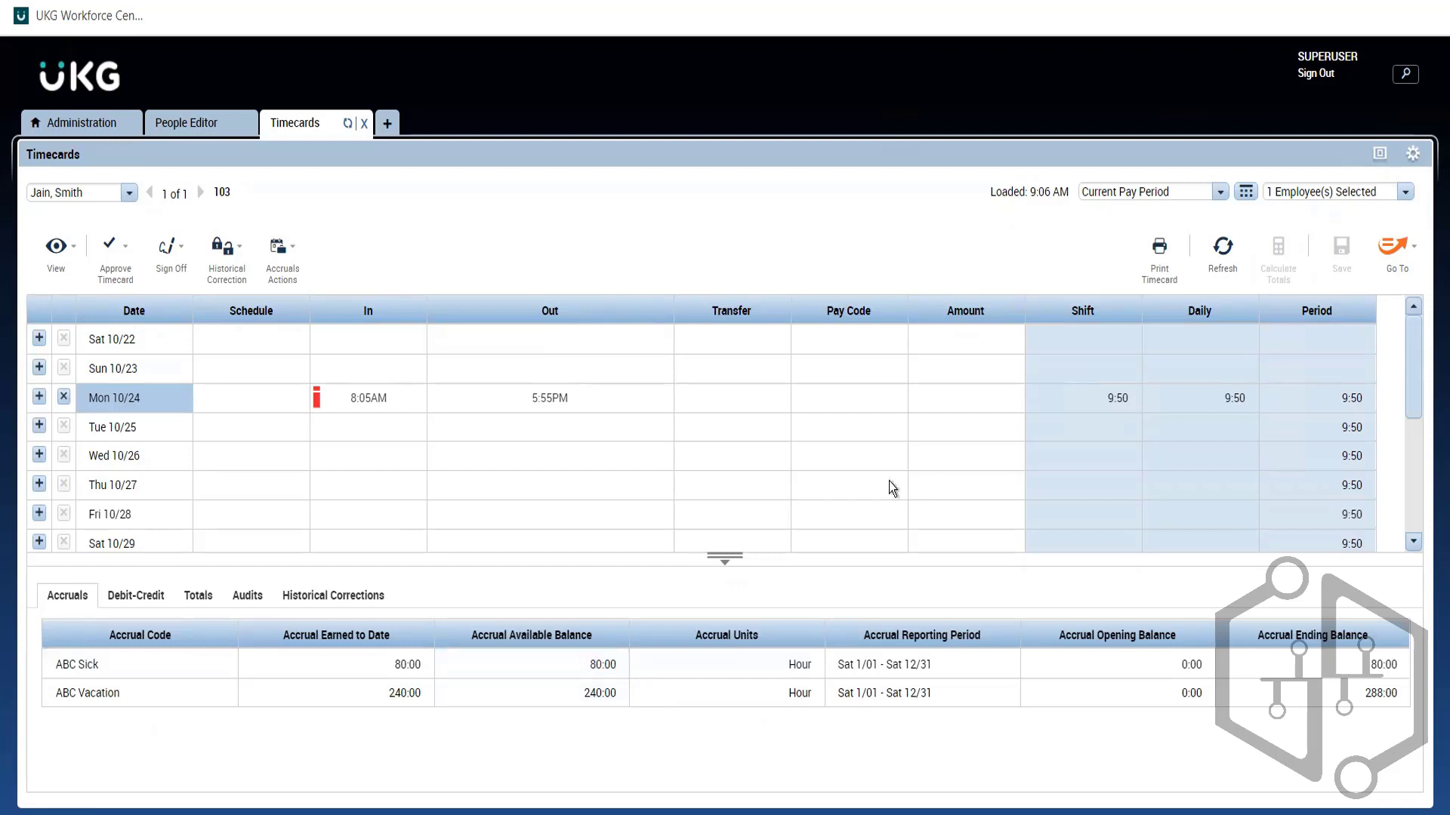
Step: Assign the Vacation pay code to Tue 10/25
{"action": "left_click", "coordinate": [856, 420]}
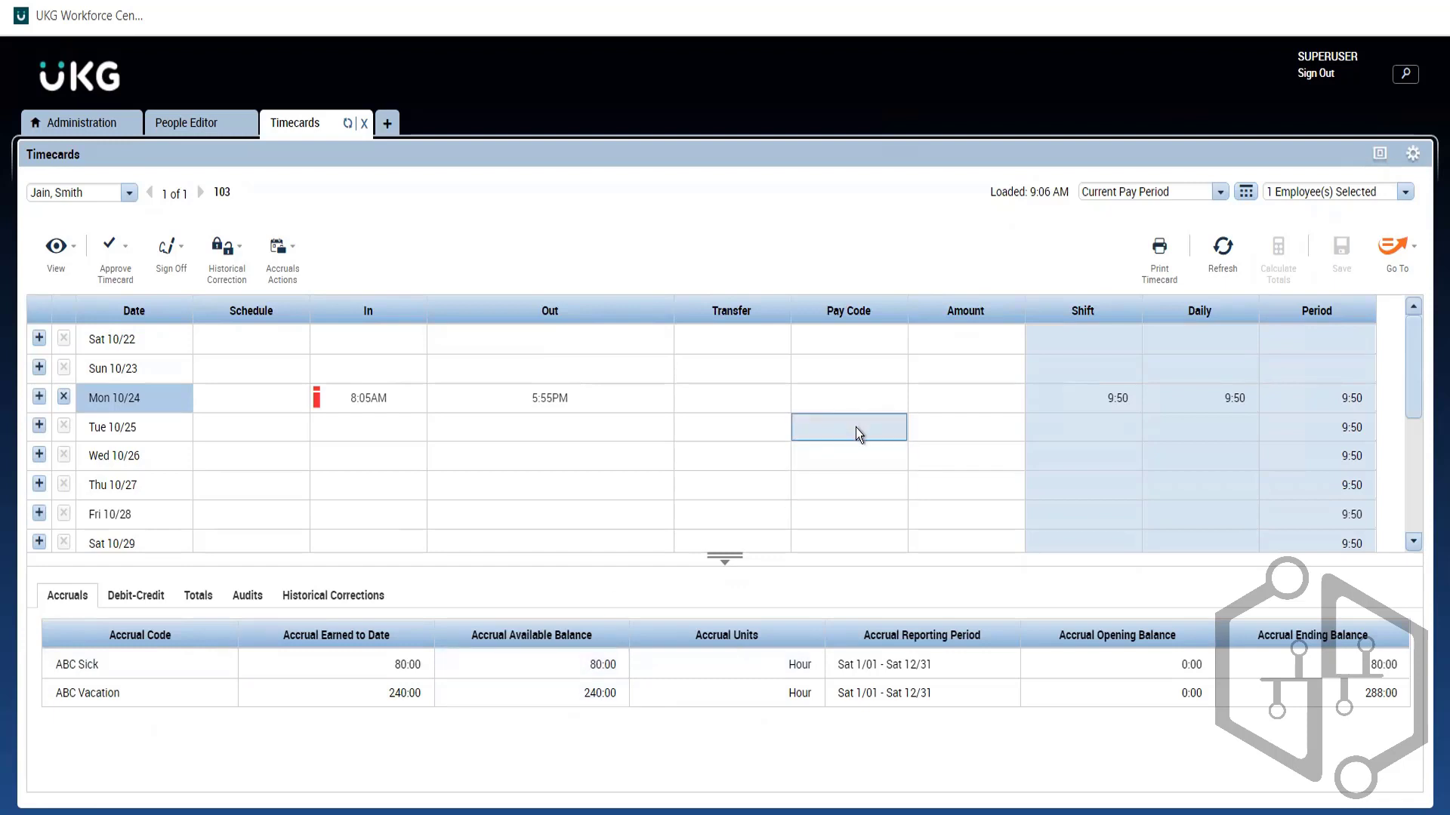
{"action": "left_click", "coordinate": [857, 433]}
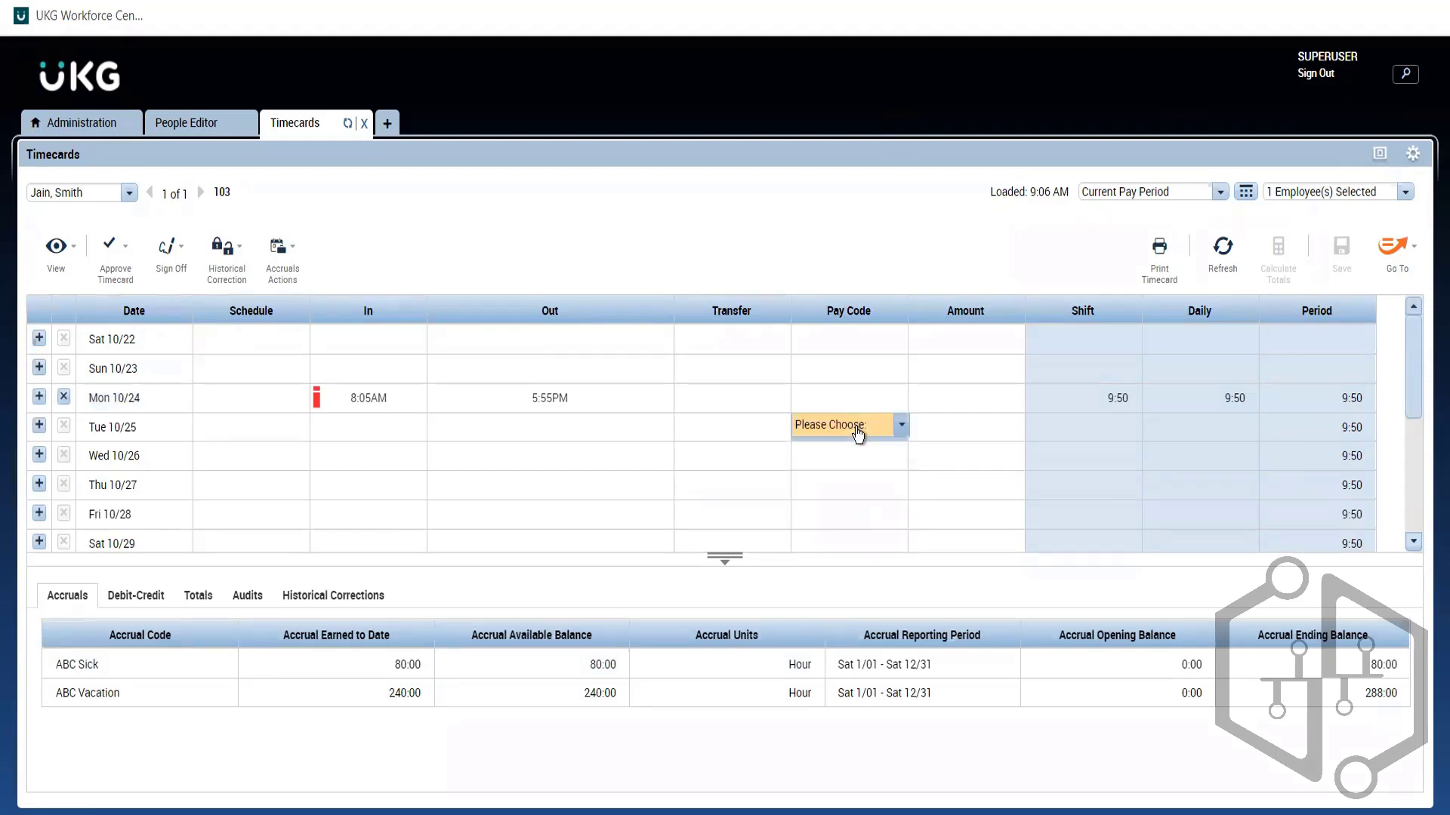
{"action": "left_click", "coordinate": [859, 432]}
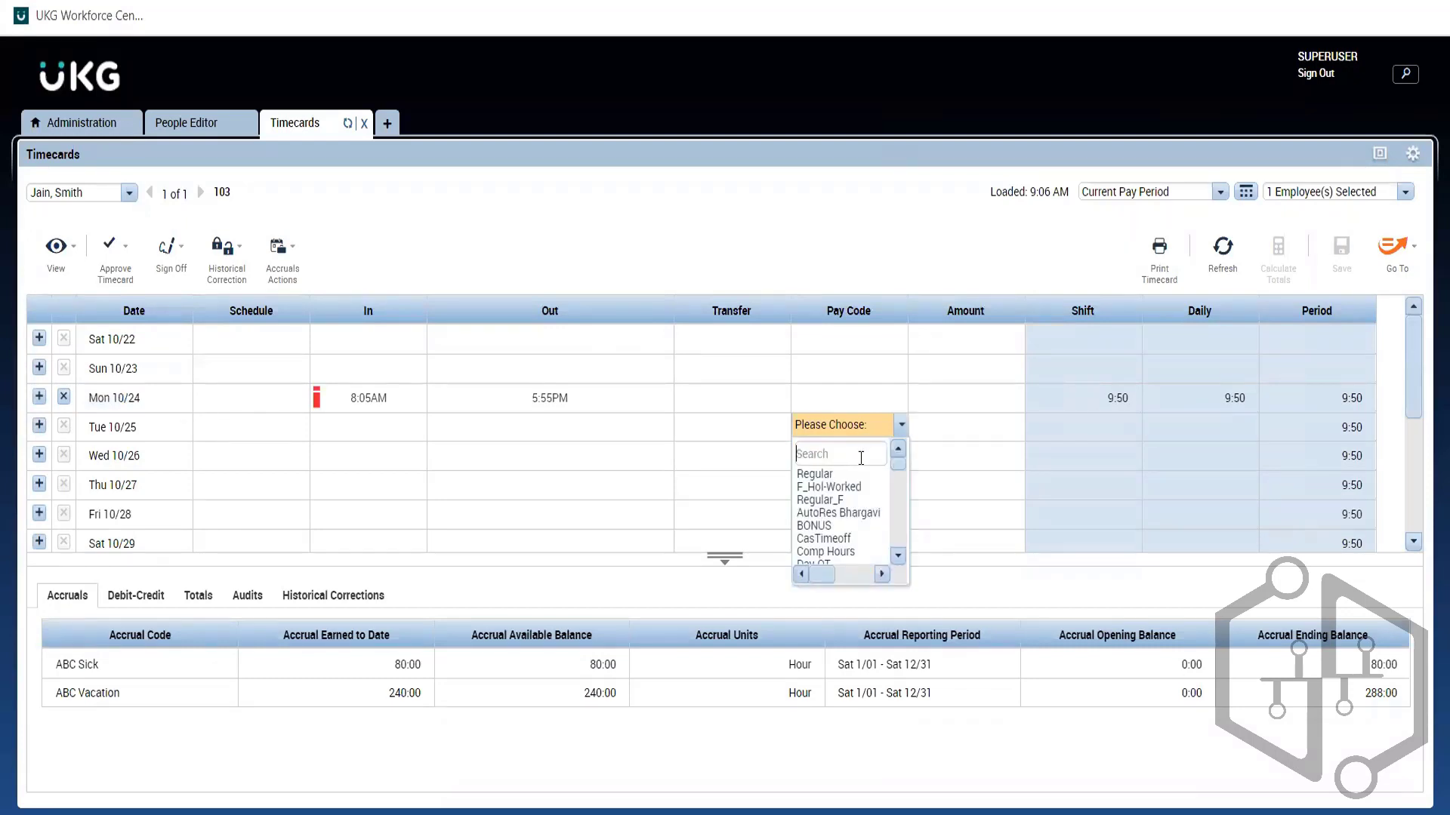
{"action": "type", "text": "vaac"}
{"action": "key", "text": "BackSpace"}
{"action": "key", "text": "BackSpace"}
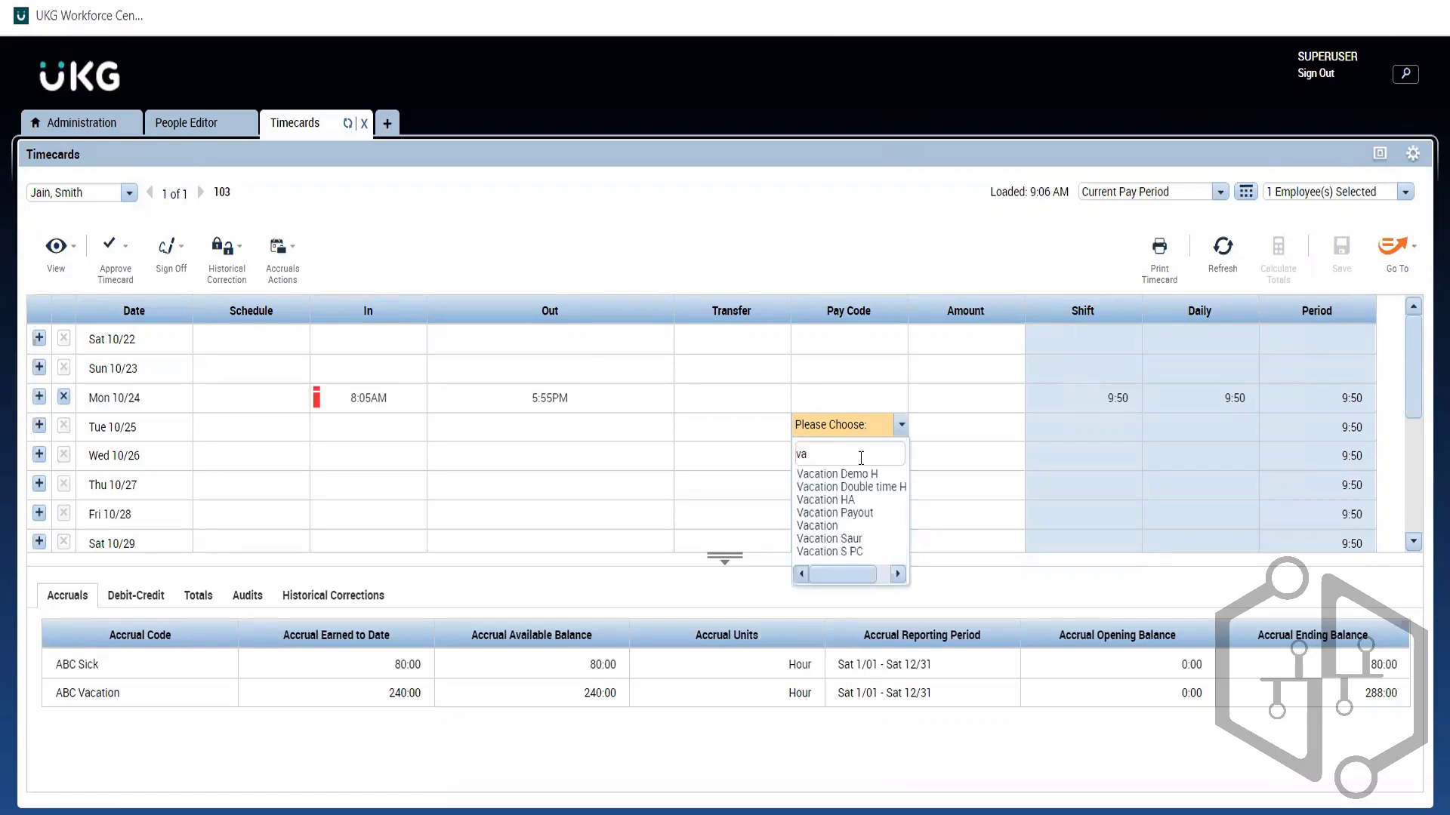
{"action": "type", "text": "ca"}
{"action": "left_click", "coordinate": [845, 536]}
{"action": "left_click", "coordinate": [847, 424]}
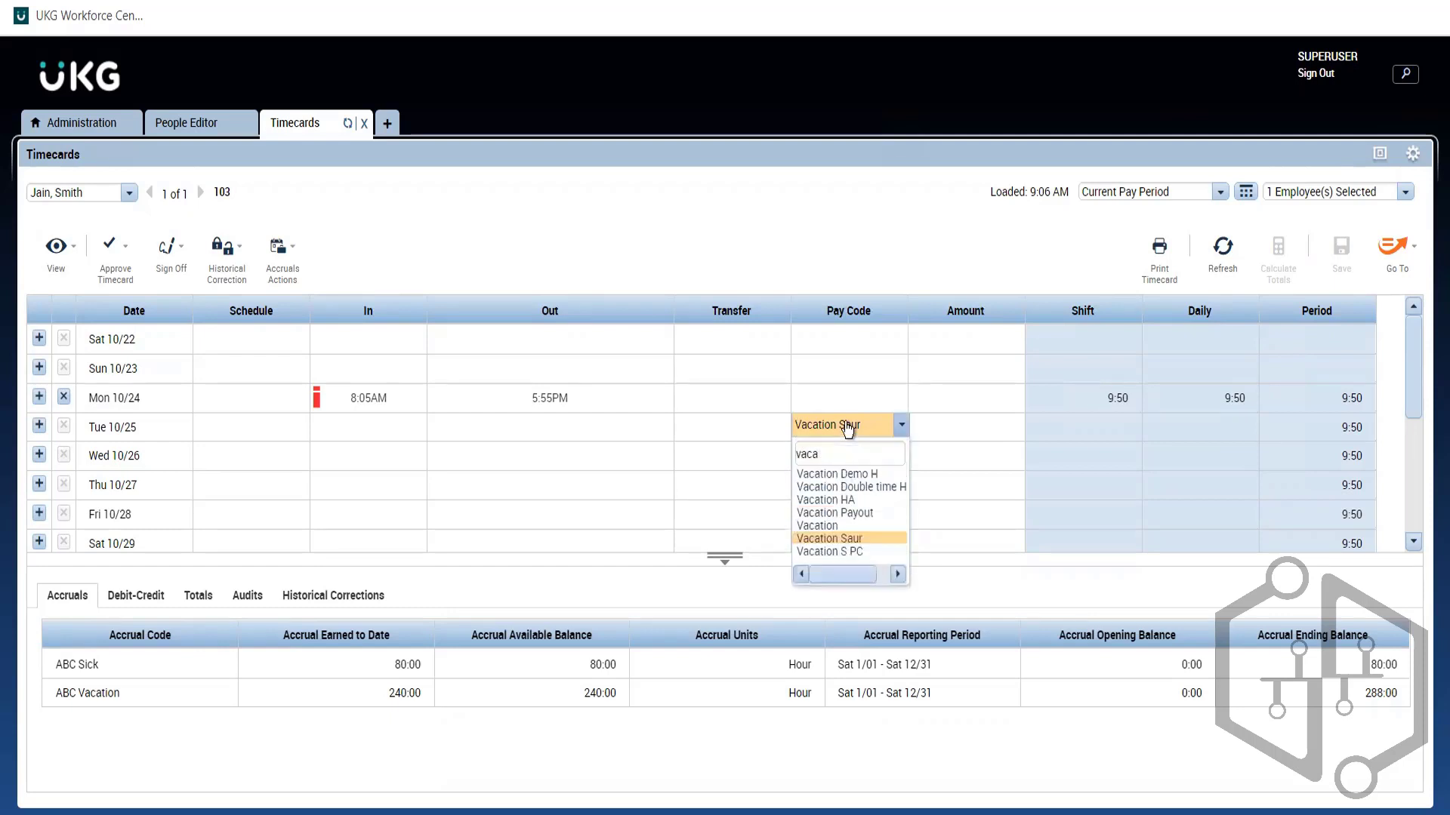
{"action": "left_click", "coordinate": [819, 525]}
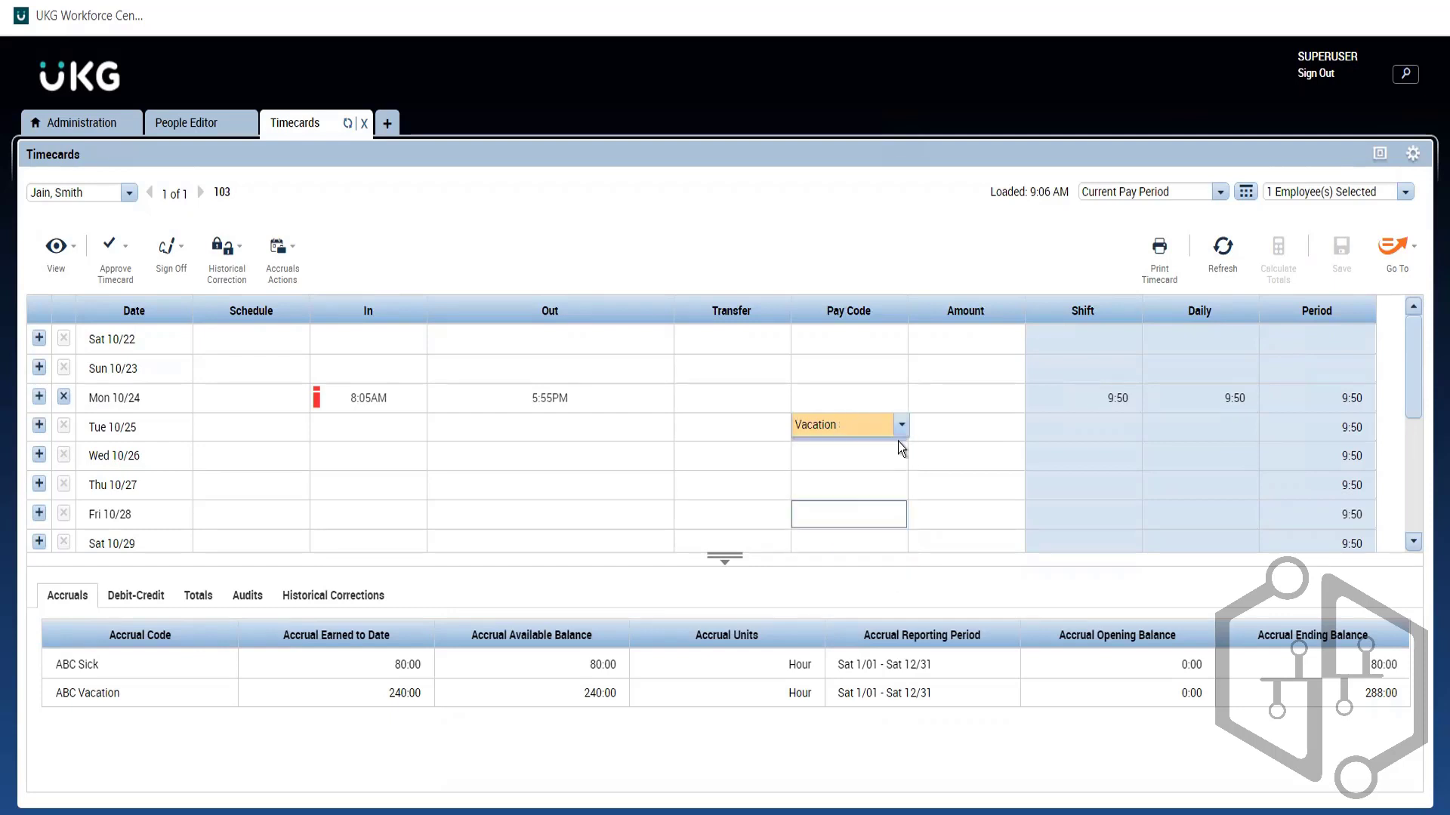
Step: Enter an 8:00 amount for Tue 10/25's Vacation pay code
{"action": "left_click", "coordinate": [940, 427]}
{"action": "type", "text": "8"}
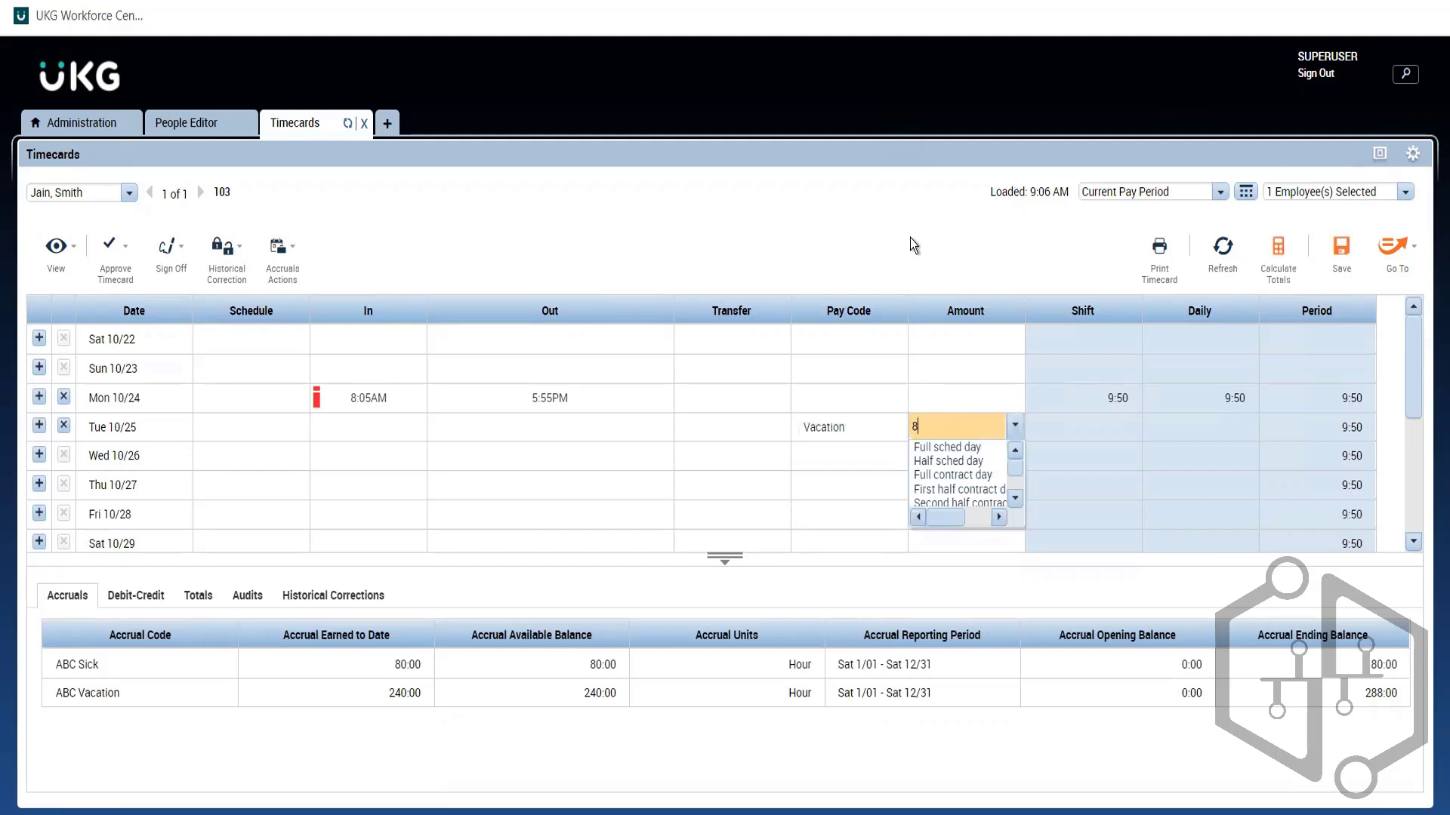
{"action": "left_click", "coordinate": [903, 447]}
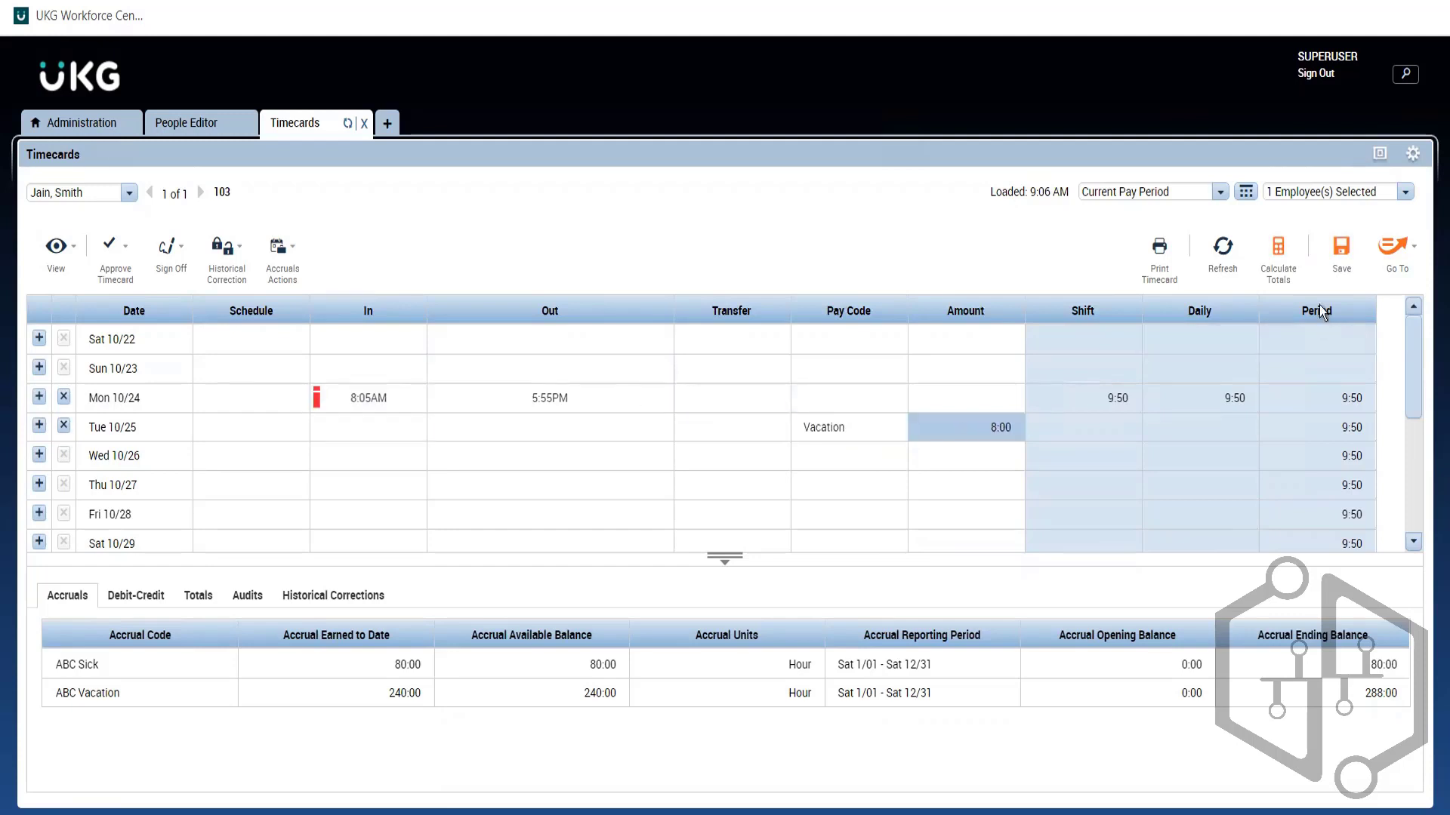
Step: Save the timecard, bringing the period total to 17:50, and review Mon 10/24's totals and accruals
{"action": "left_click", "coordinate": [1325, 276]}
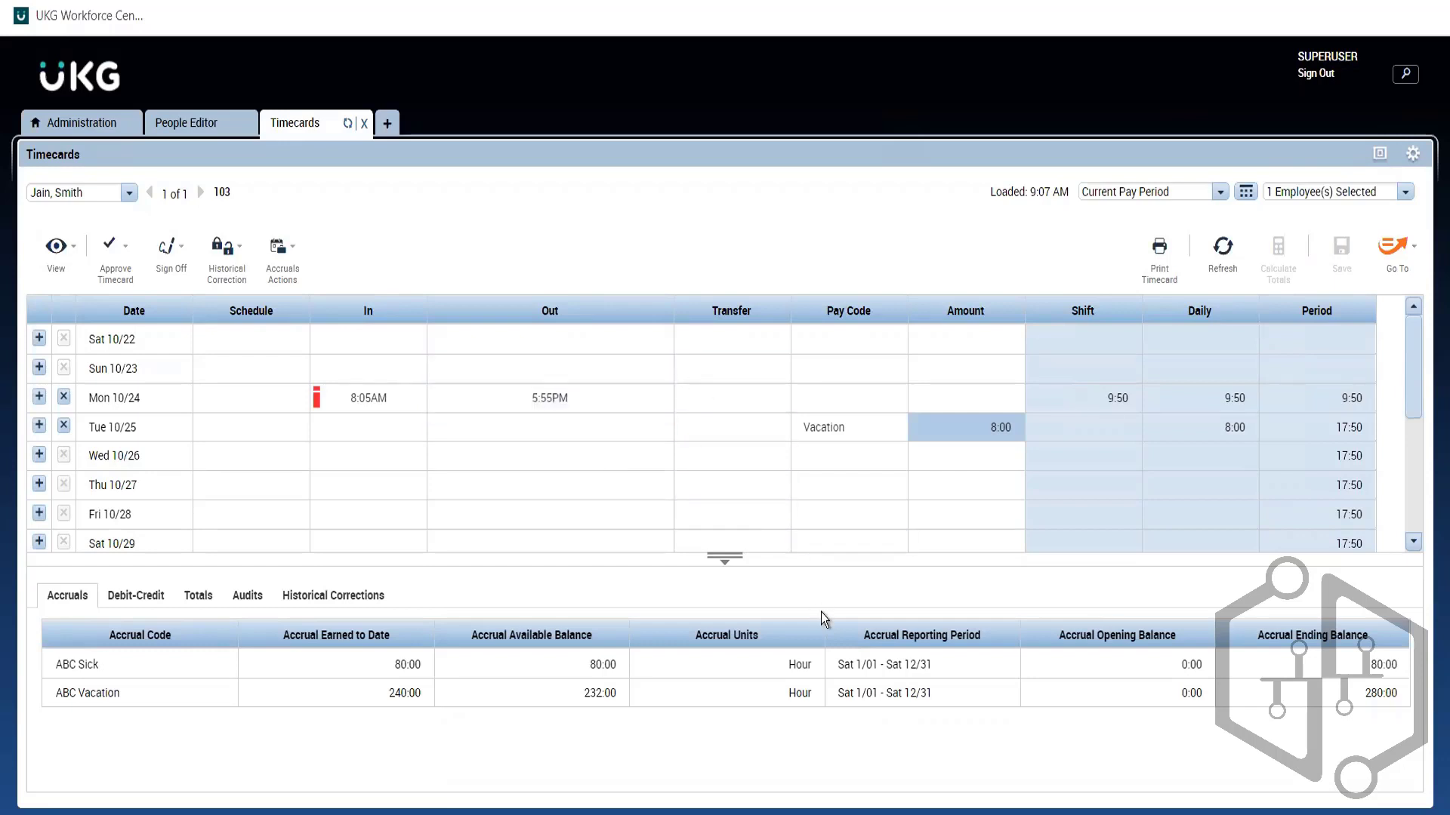
{"action": "left_click", "coordinate": [156, 391]}
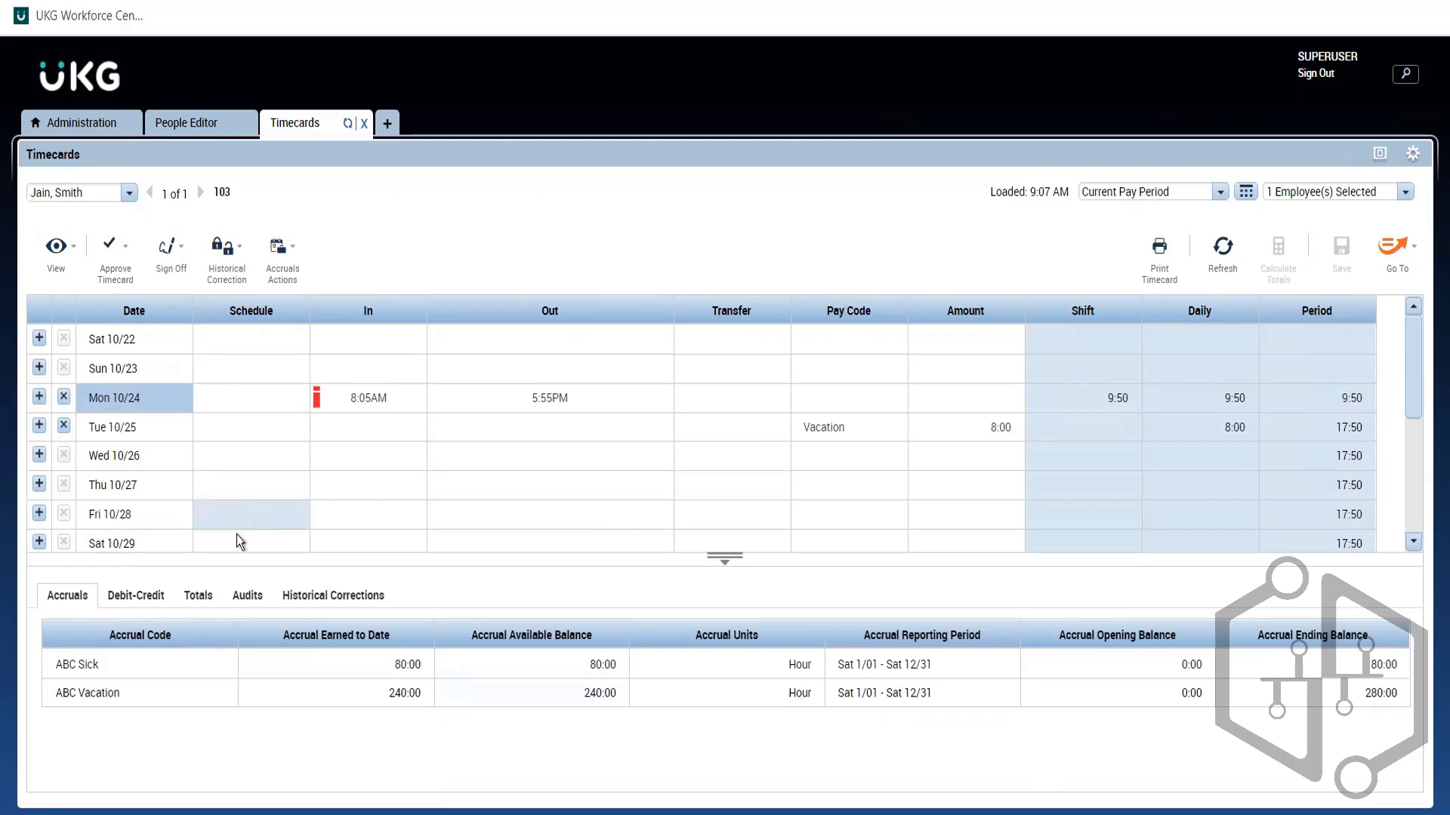
{"action": "left_click", "coordinate": [199, 596]}
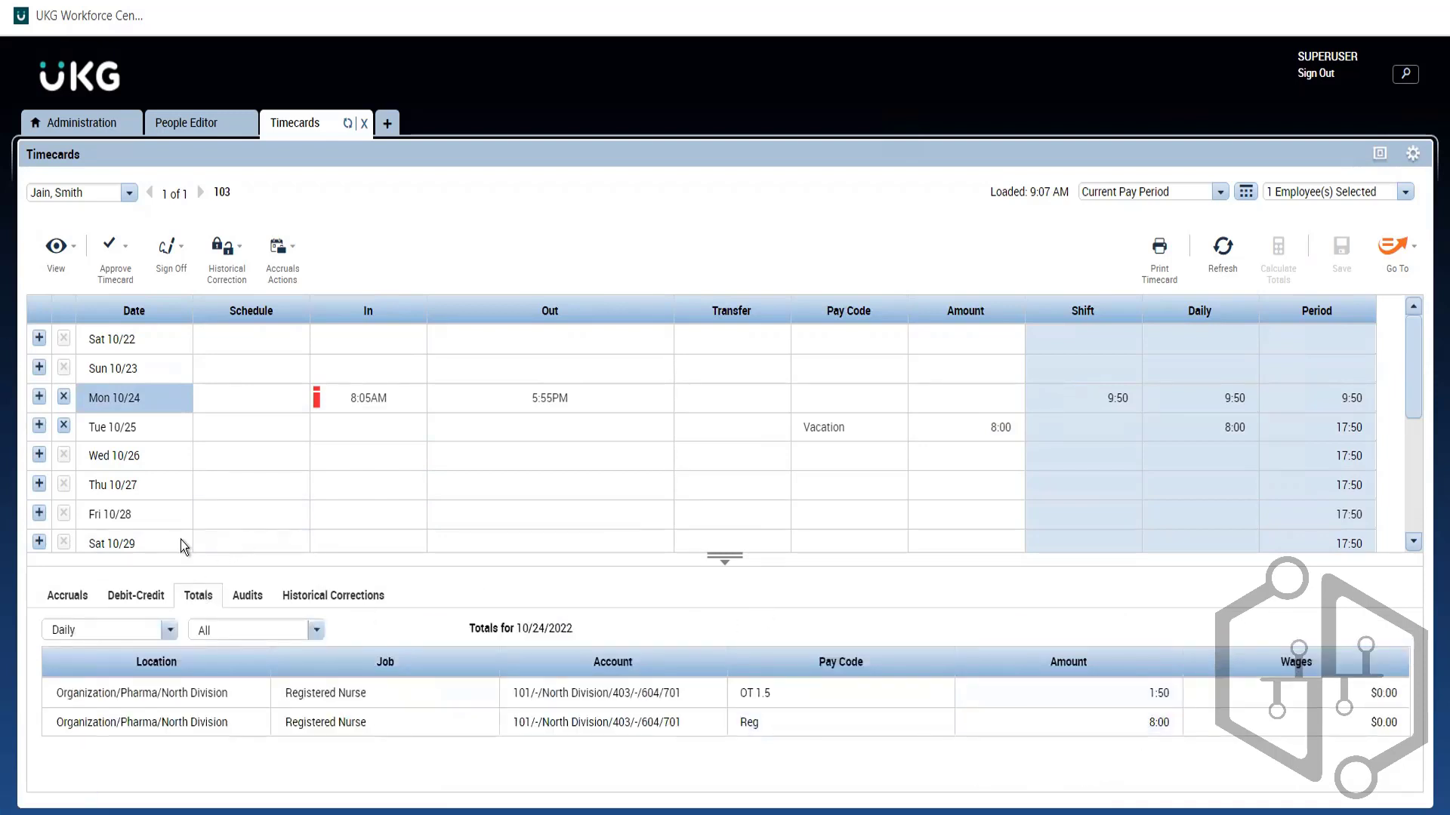
{"action": "left_click", "coordinate": [91, 596]}
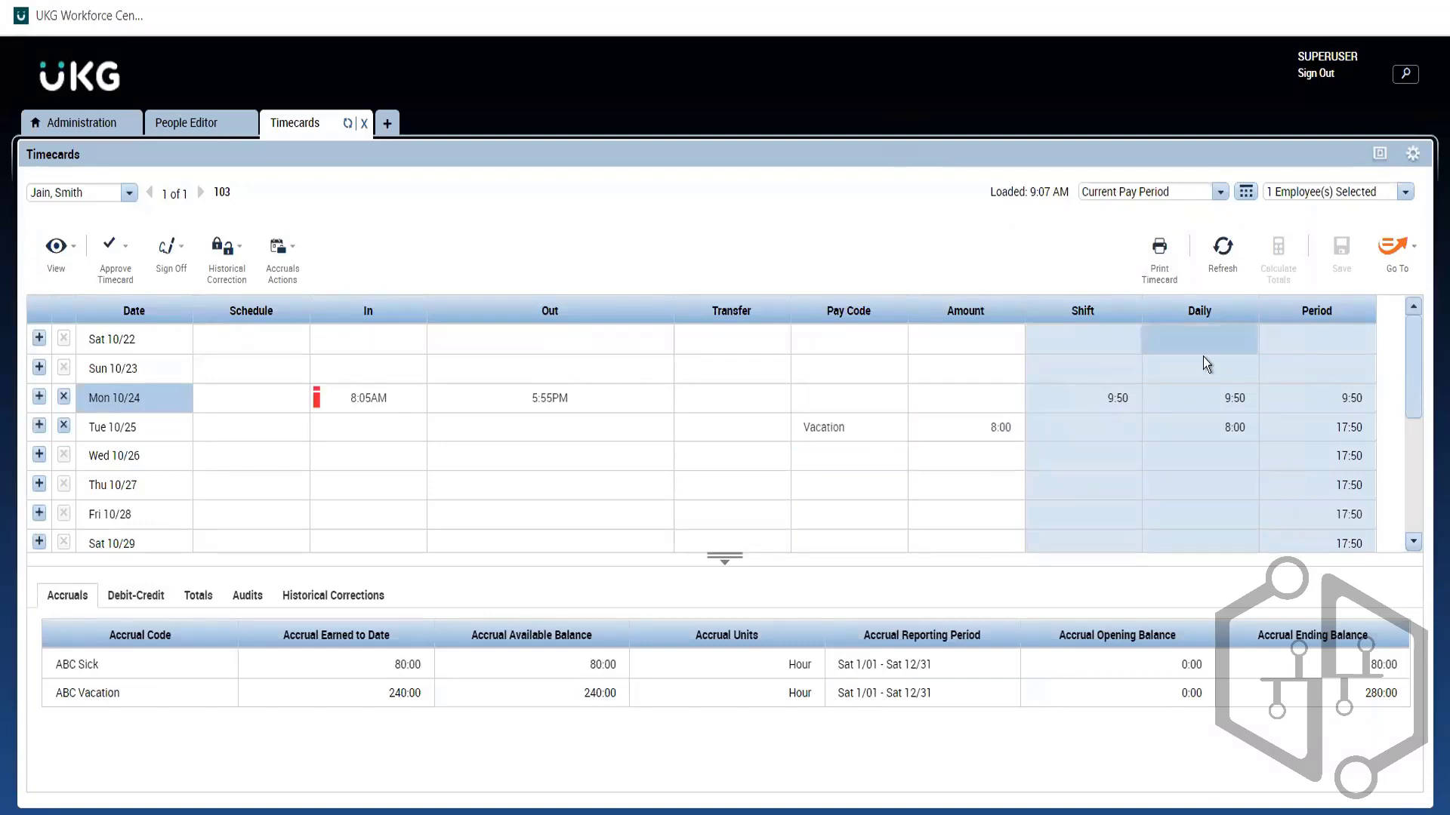
Step: Compare vacation balances on Mon 10/24 and Tue 10/25, confirming 232:00 after Tue
{"action": "left_click", "coordinate": [148, 429]}
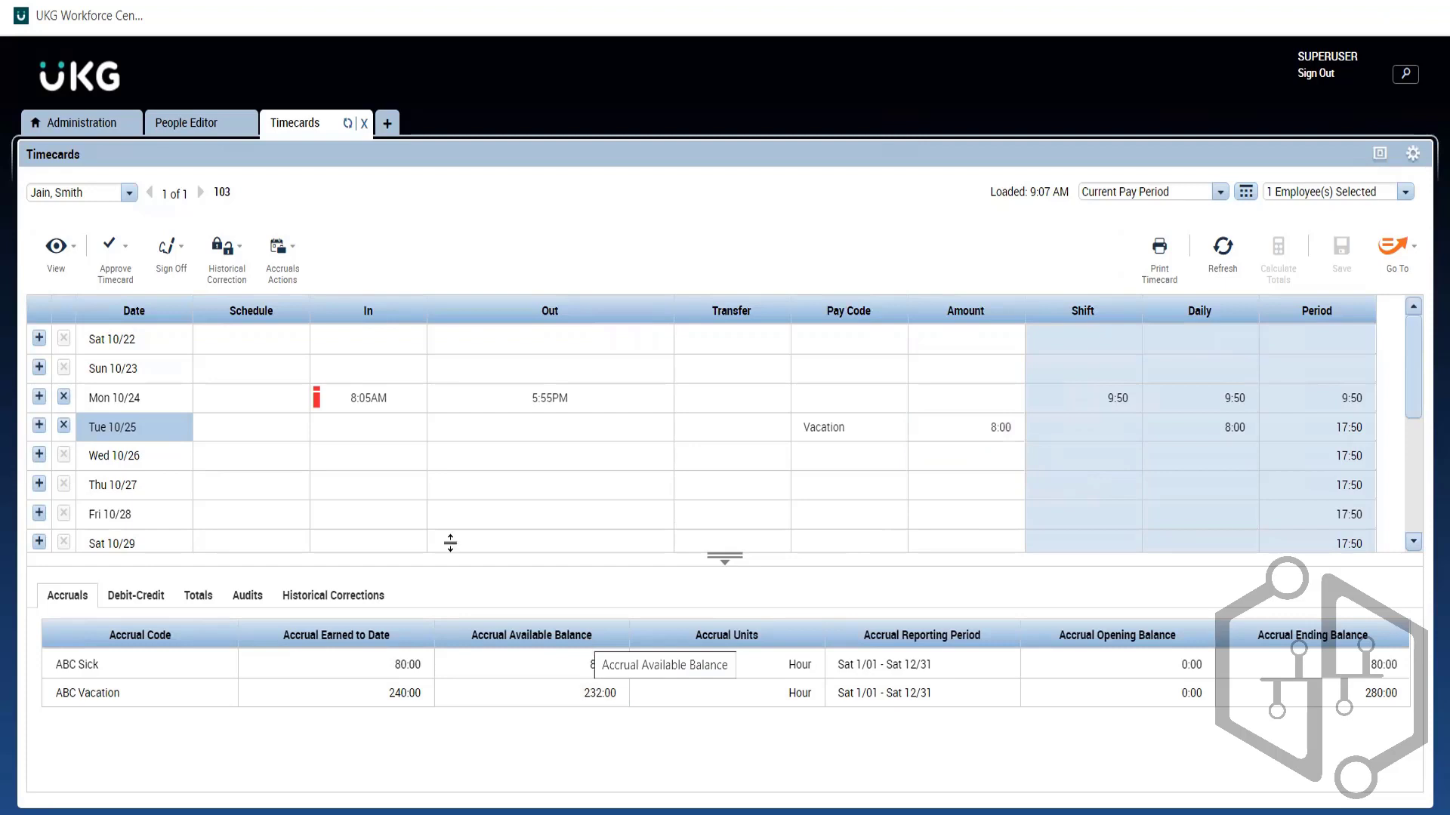
{"action": "left_click", "coordinate": [130, 388]}
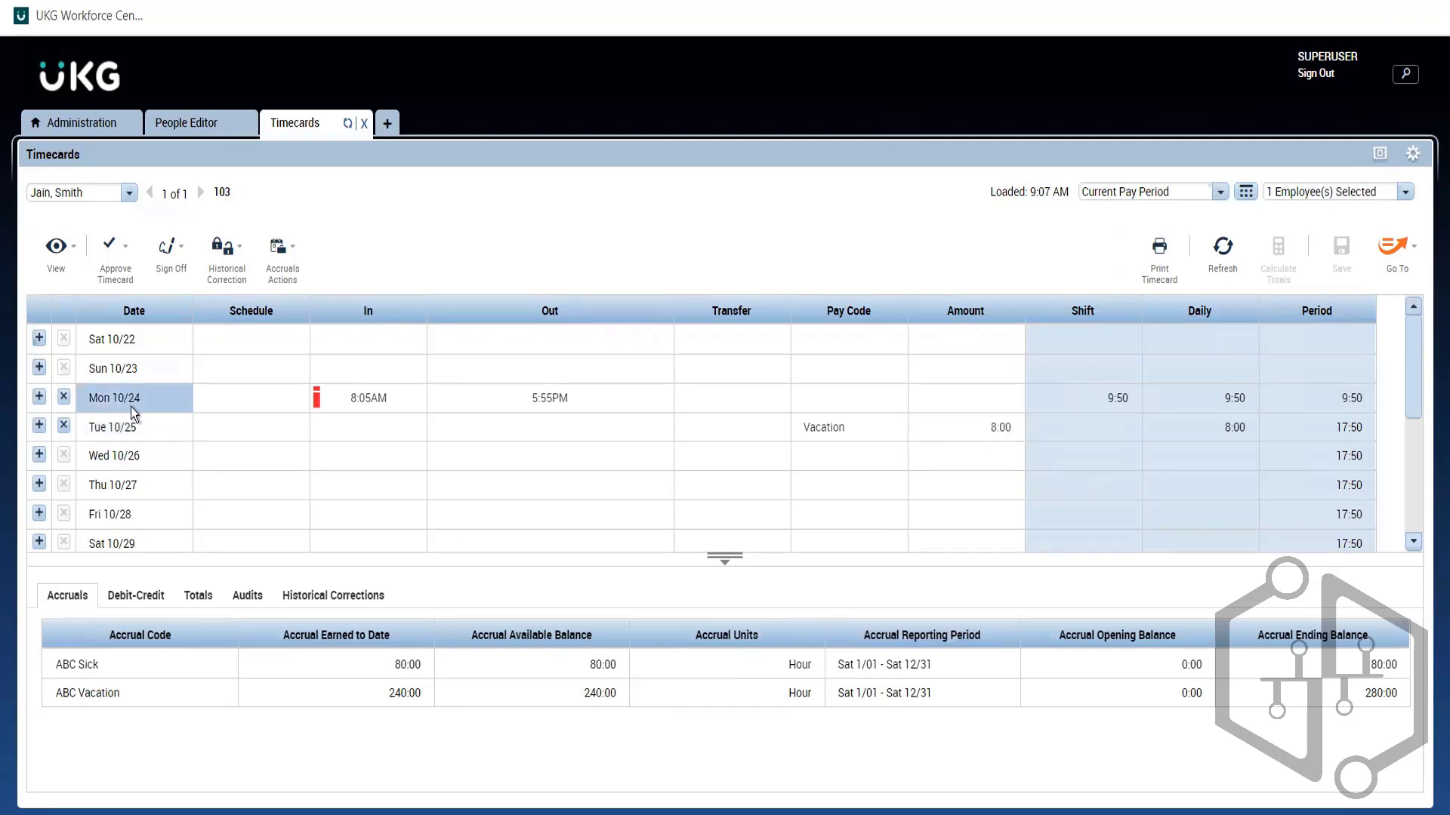
{"action": "left_click", "coordinate": [129, 419]}
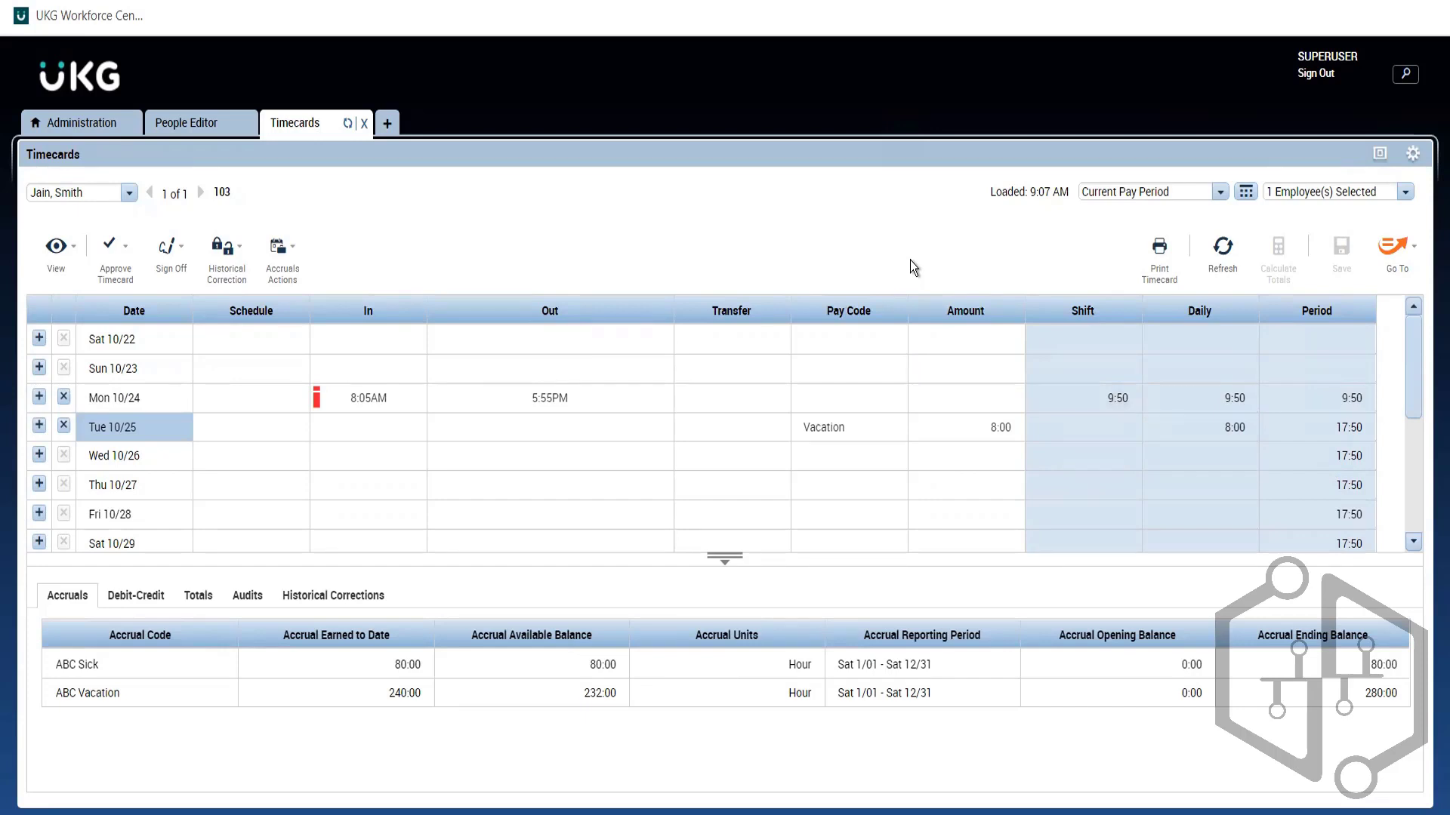
{"action": "left_click", "coordinate": [200, 124]}
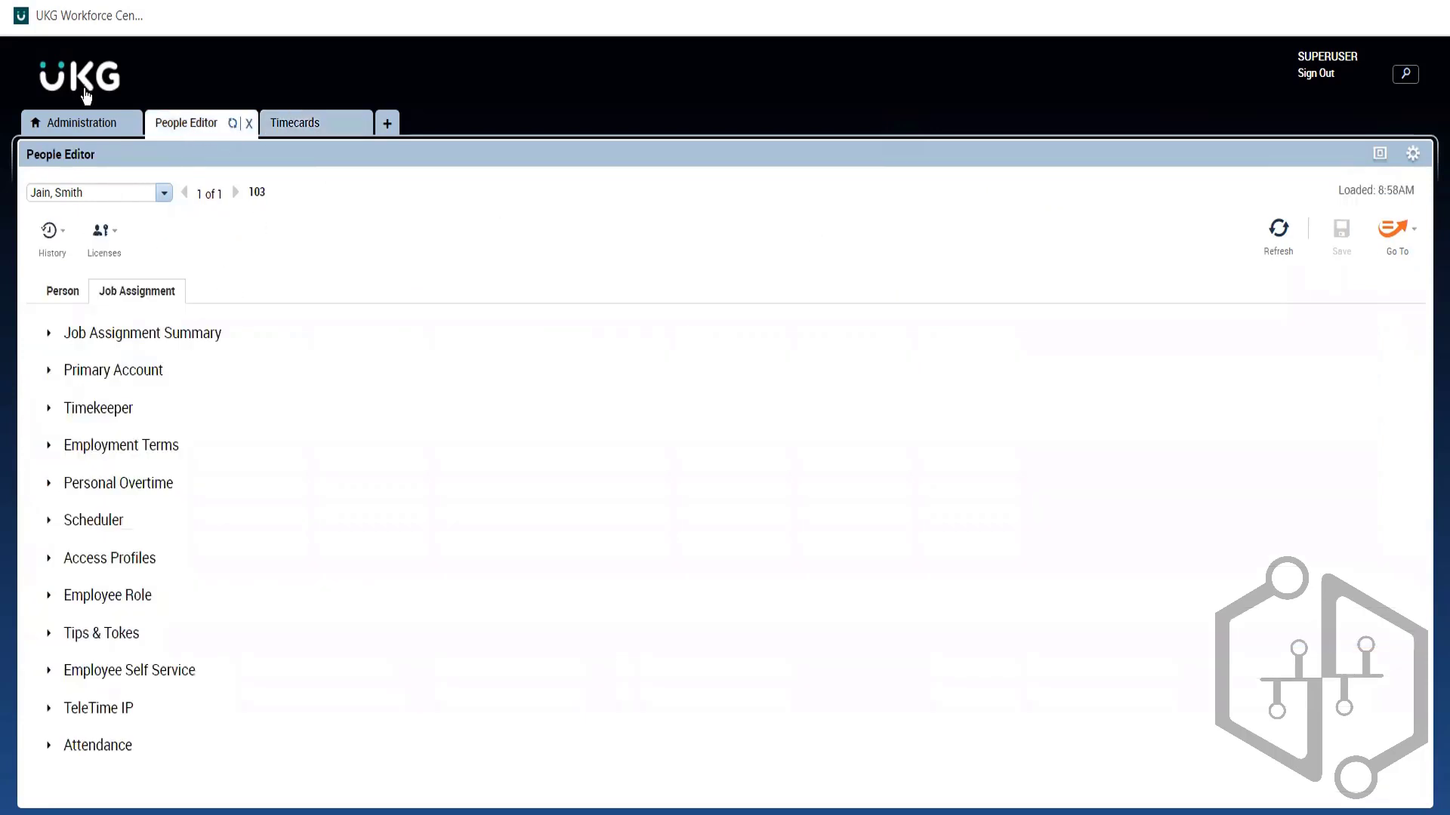
{"action": "left_click", "coordinate": [93, 134]}
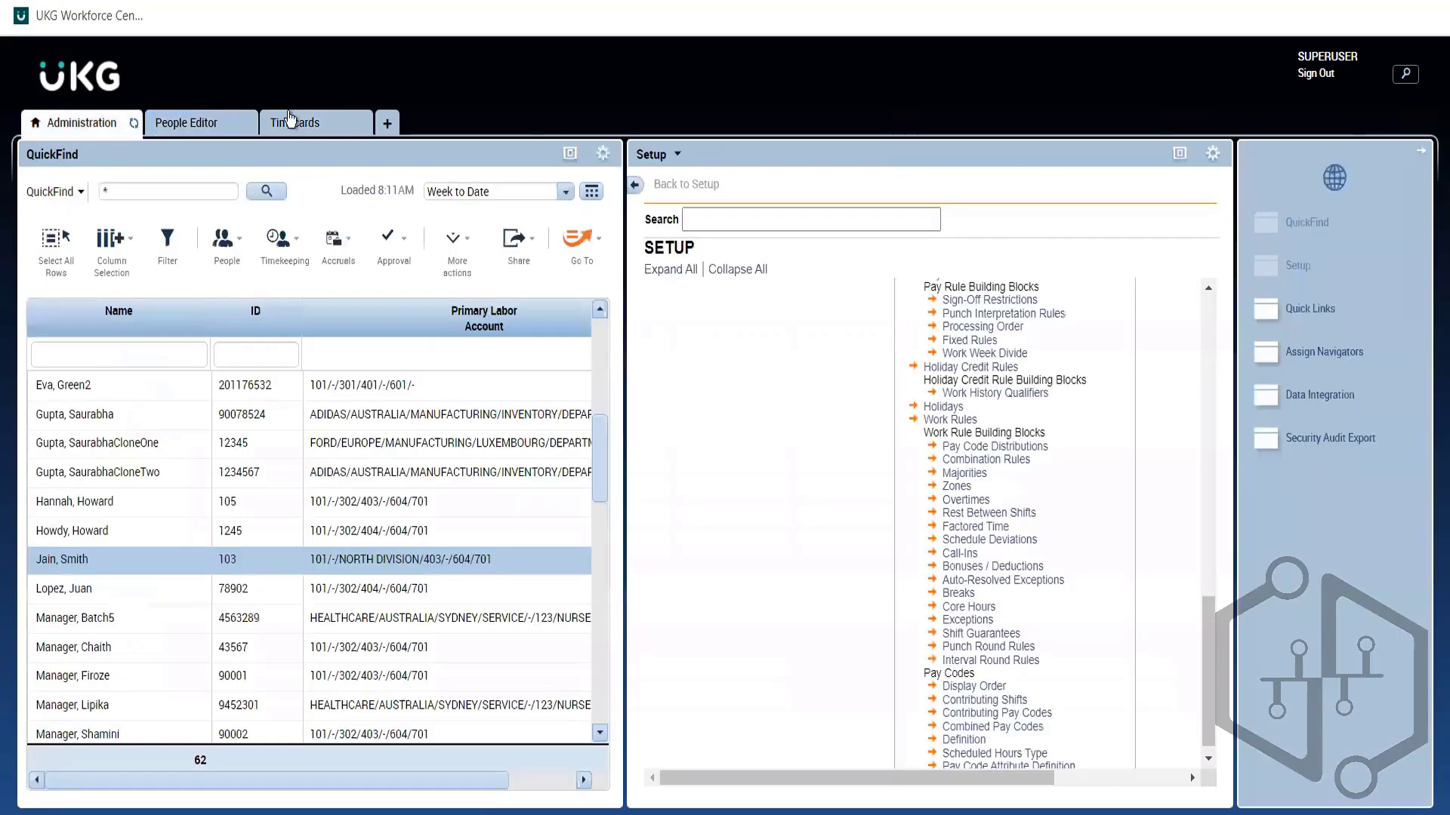
{"action": "left_click", "coordinate": [289, 120]}
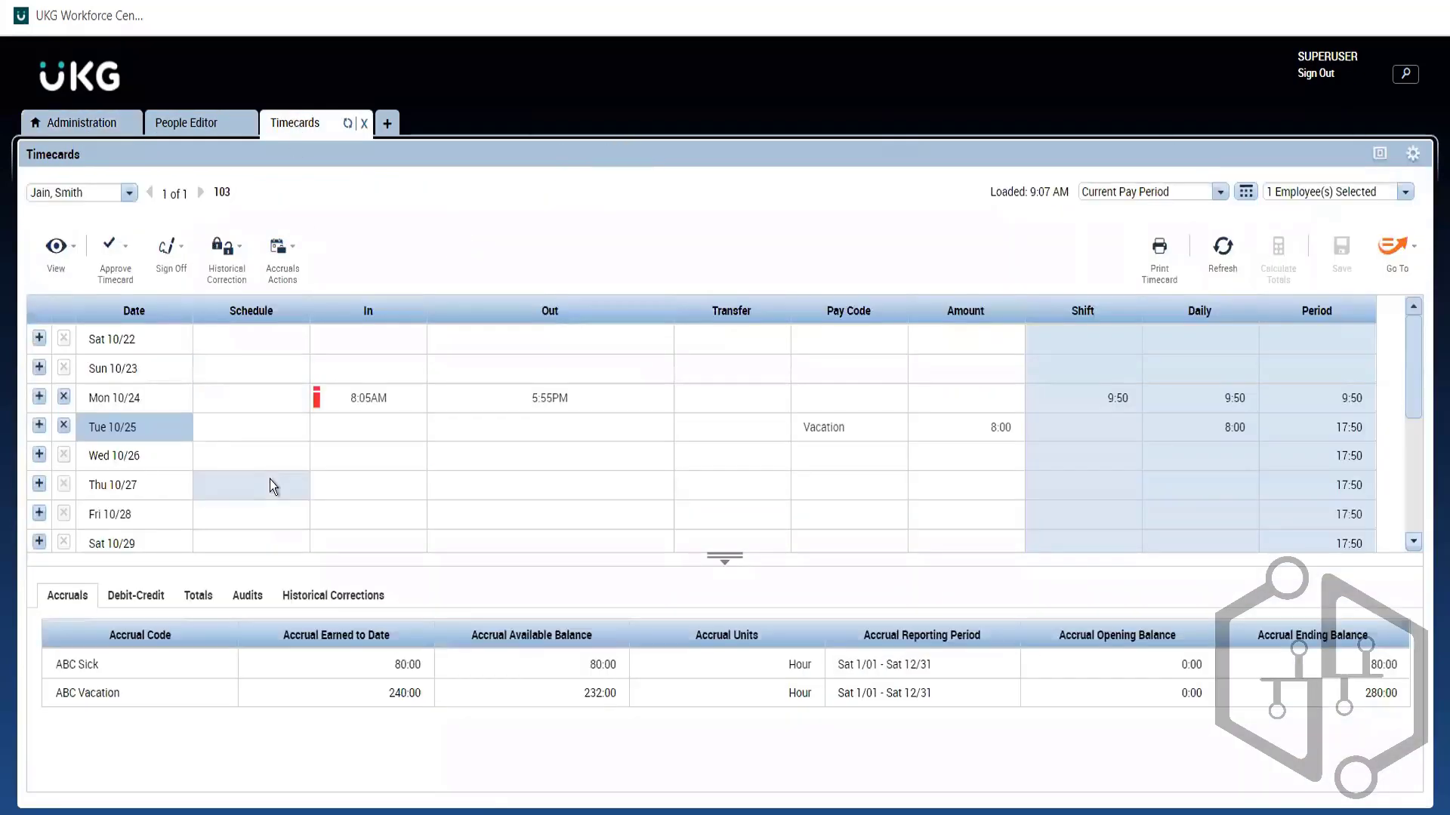
{"action": "left_click", "coordinate": [113, 253]}
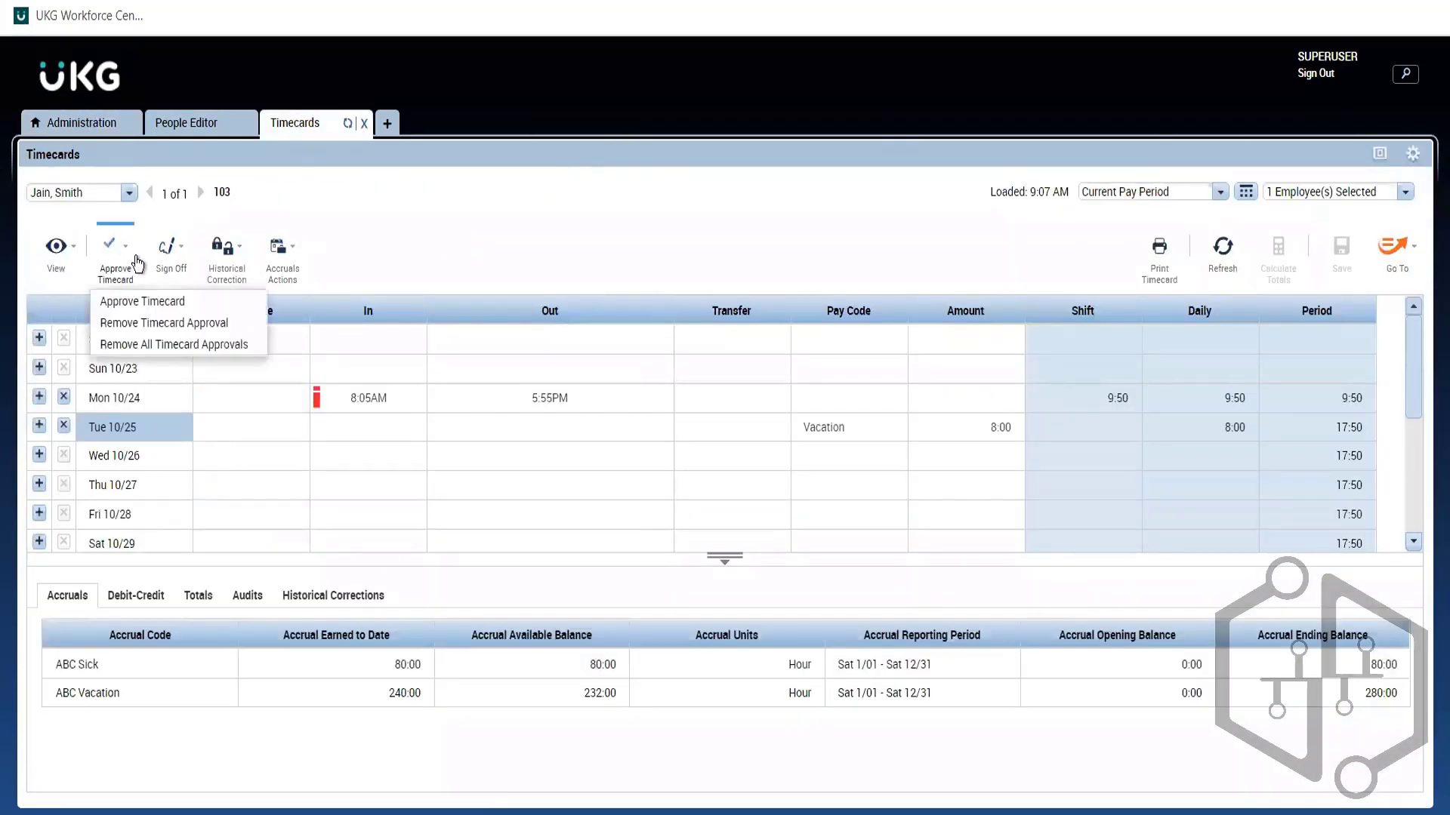
{"action": "left_click", "coordinate": [635, 338]}
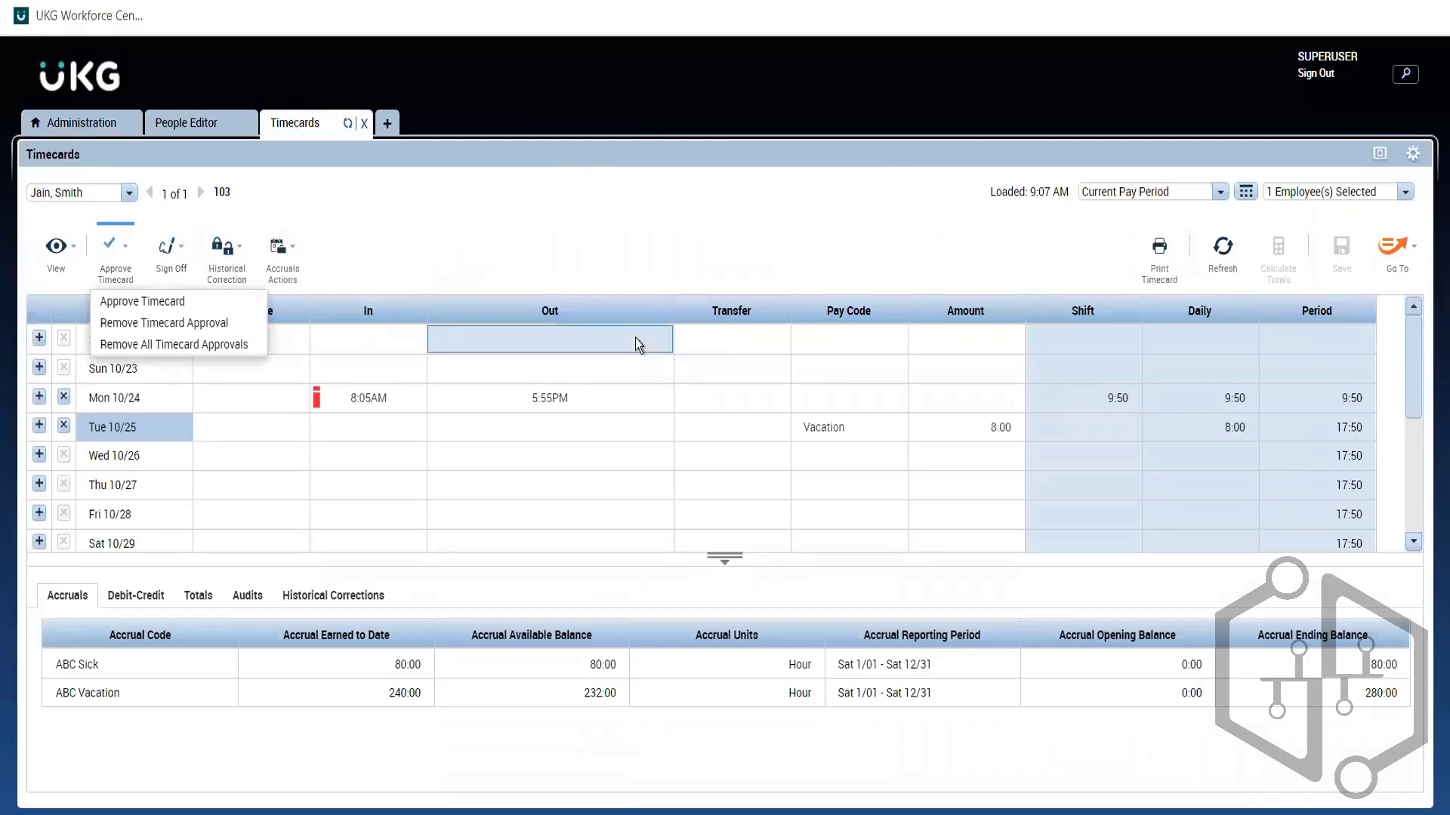
{"action": "left_click", "coordinate": [81, 122]}
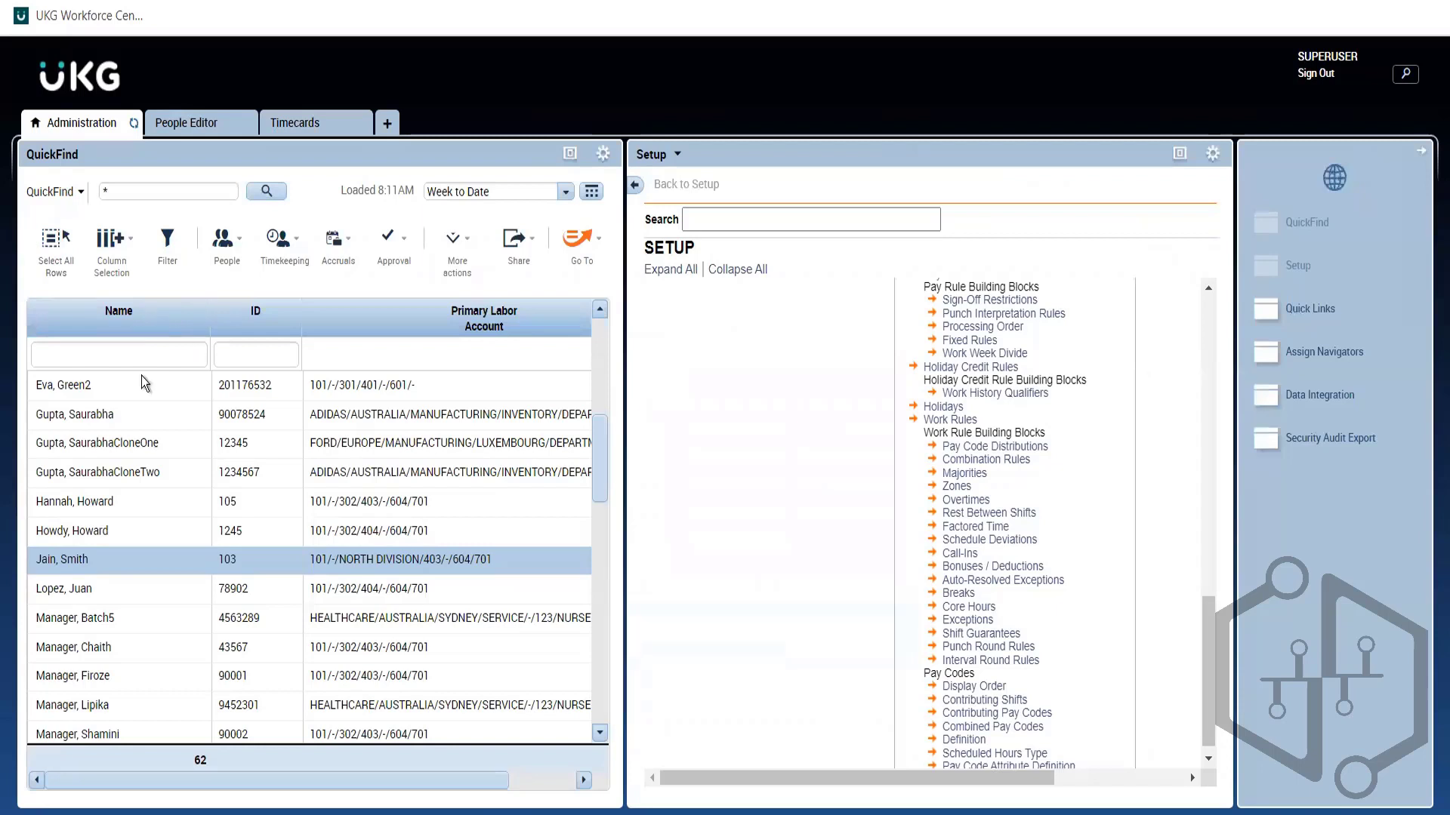
{"action": "left_click", "coordinate": [66, 278]}
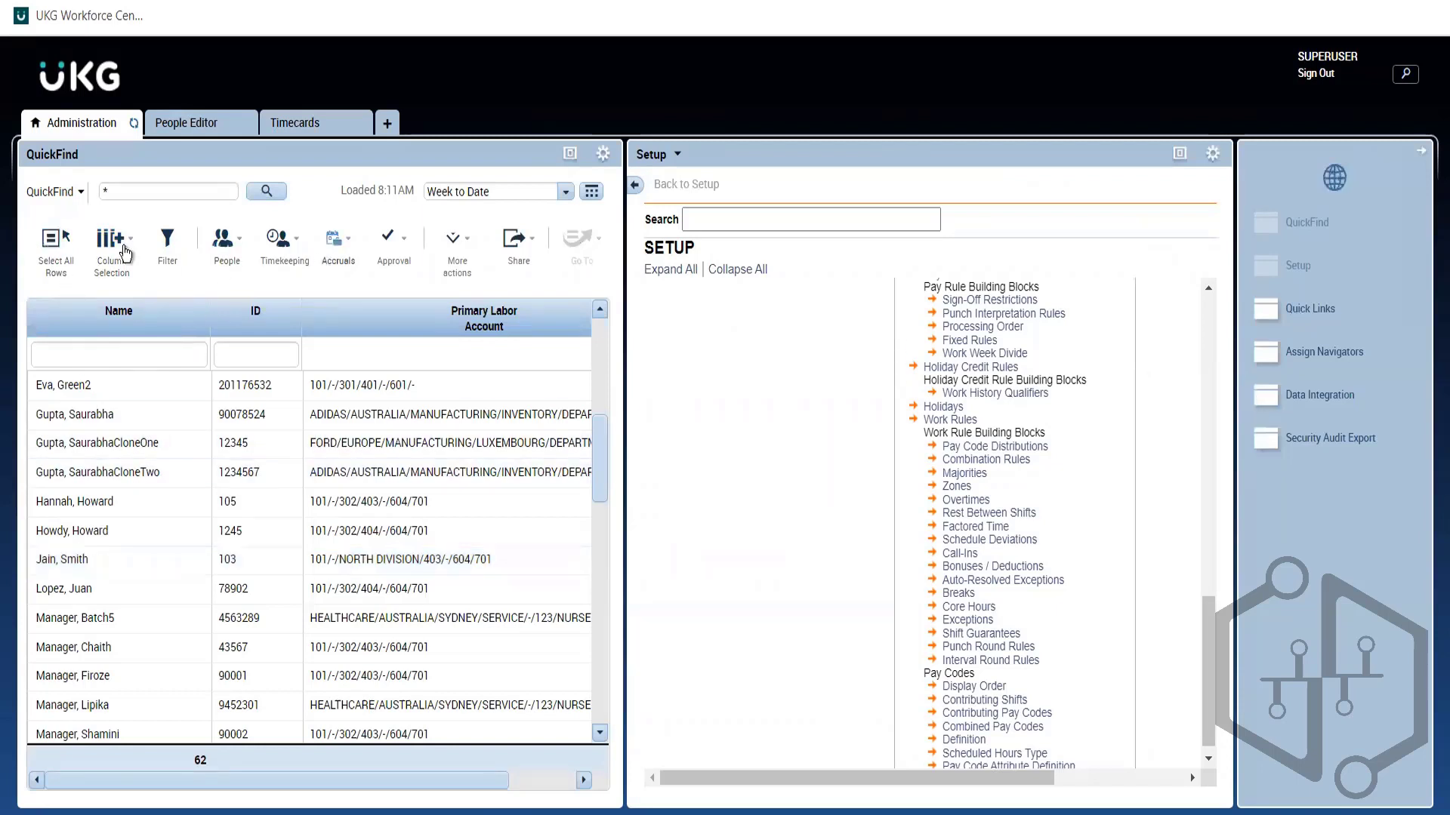
{"action": "left_click", "coordinate": [52, 251]}
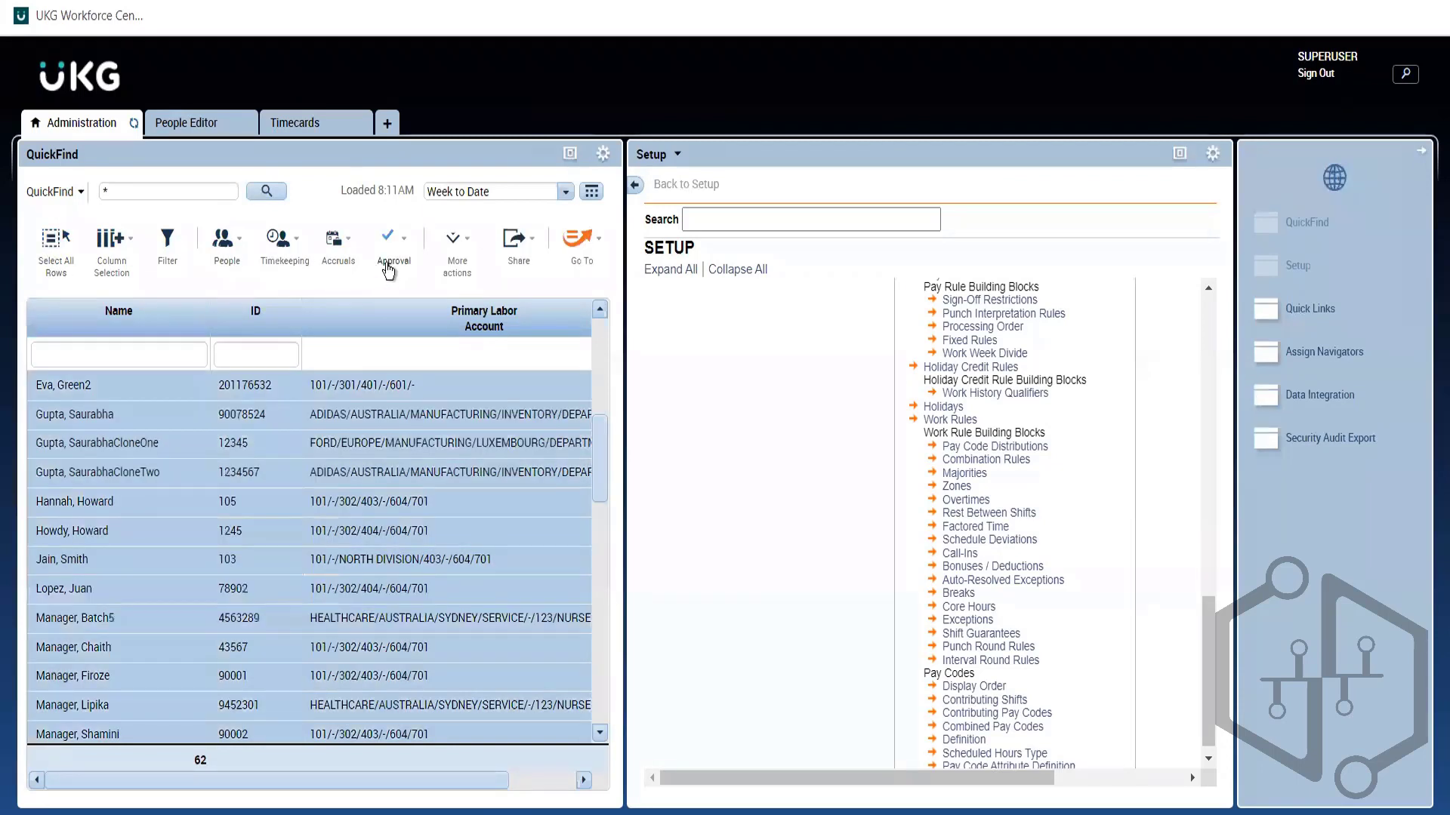
{"action": "left_click", "coordinate": [386, 249]}
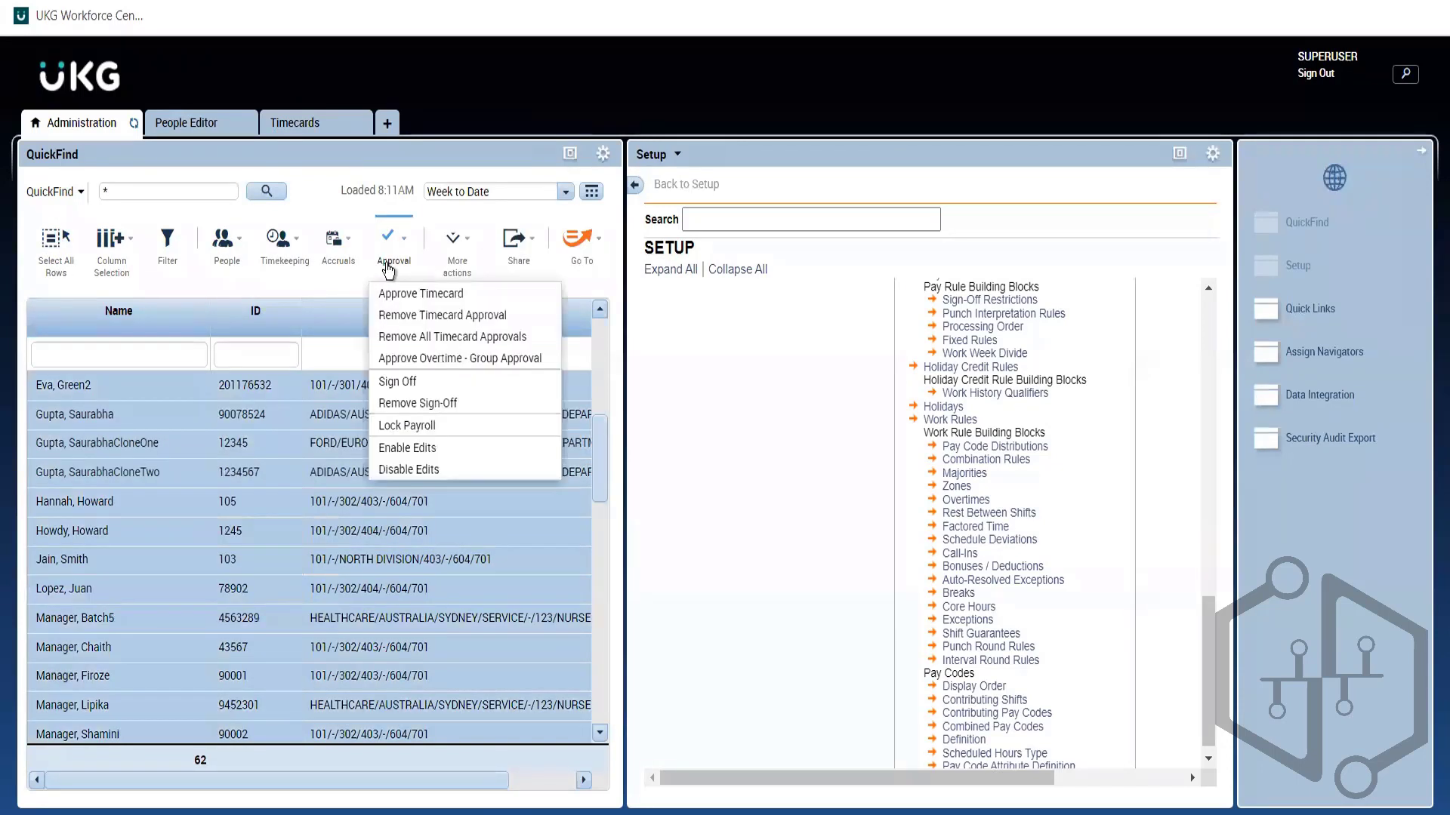
{"action": "left_click", "coordinate": [317, 127]}
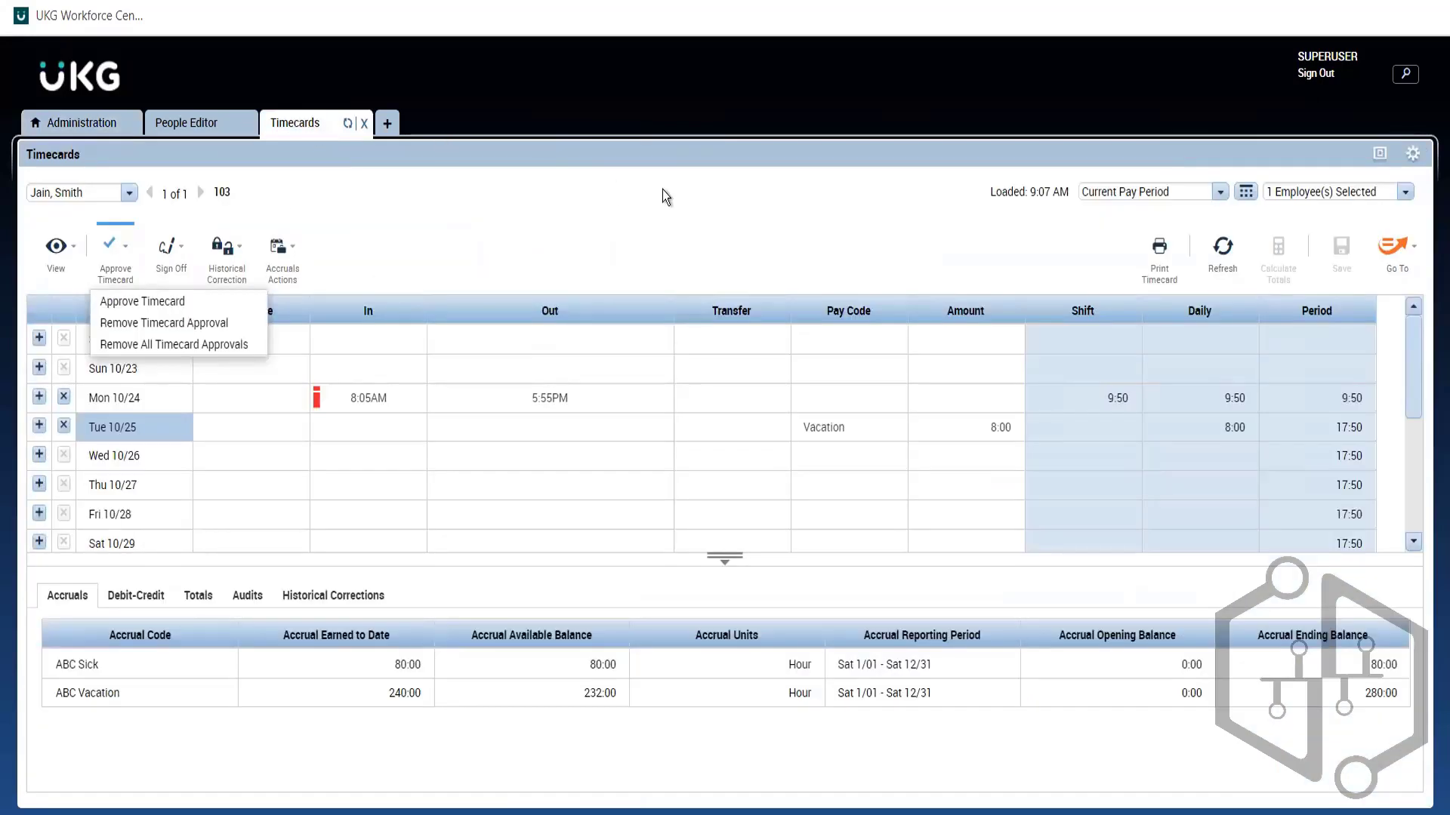
{"action": "left_click", "coordinate": [614, 244]}
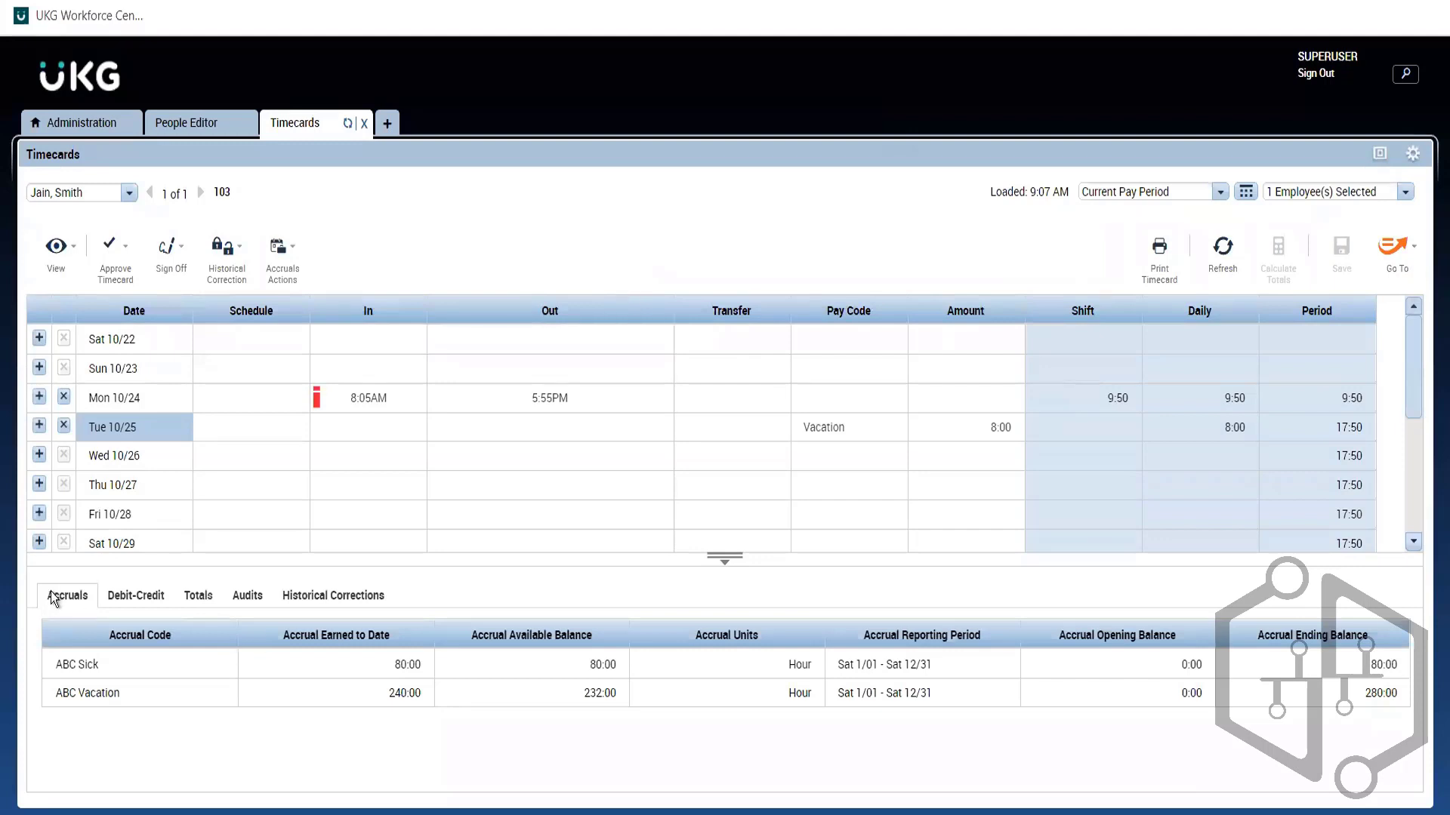
Step: Enlarge the Audits panel and check the 10/24 8:05AM/5:55PM punches and 10/25 8:00 Vacation
{"action": "left_click", "coordinate": [230, 601]}
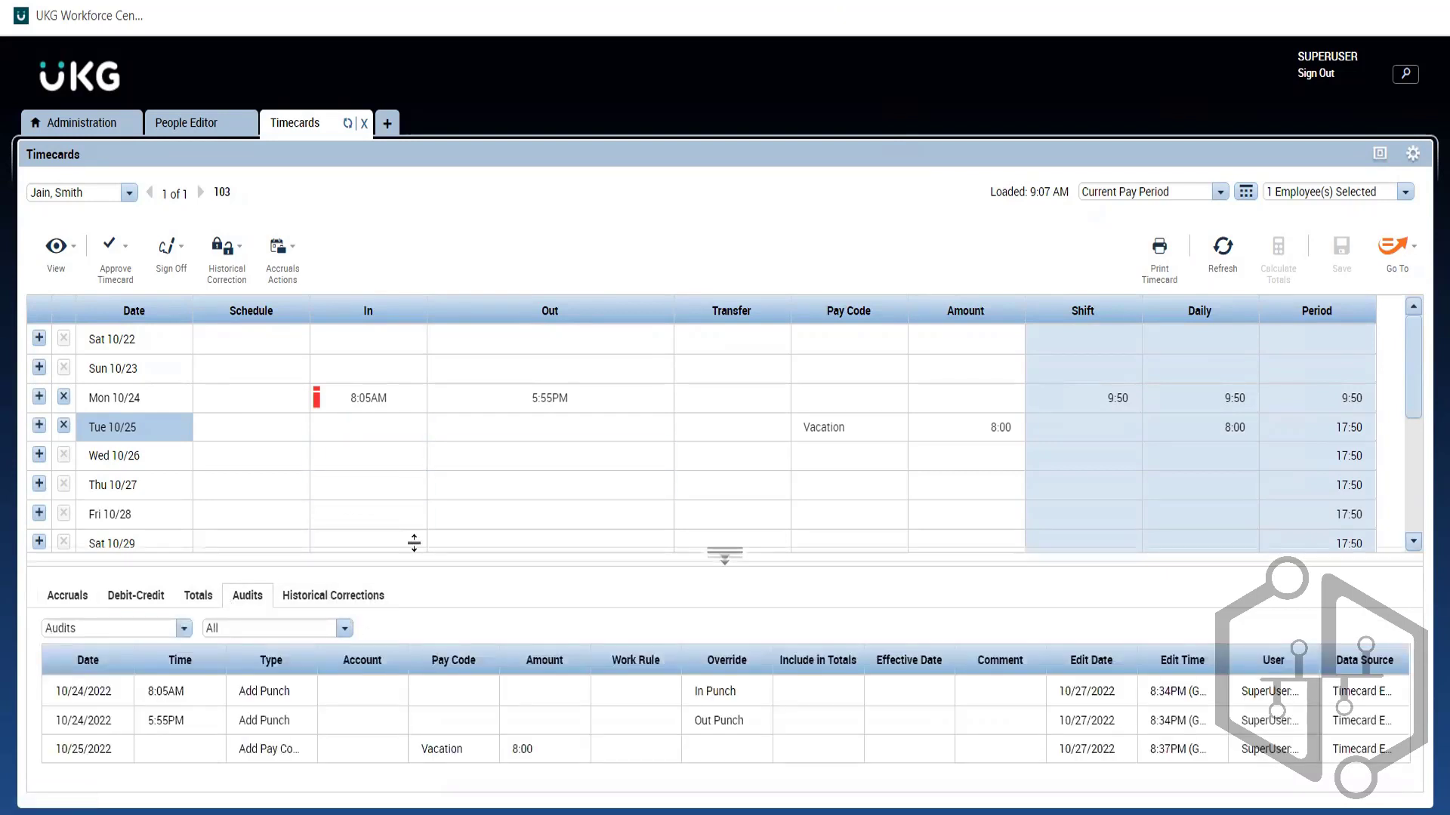
{"action": "left_click_drag", "start_coordinate": [414, 543], "coordinate": [418, 469]}
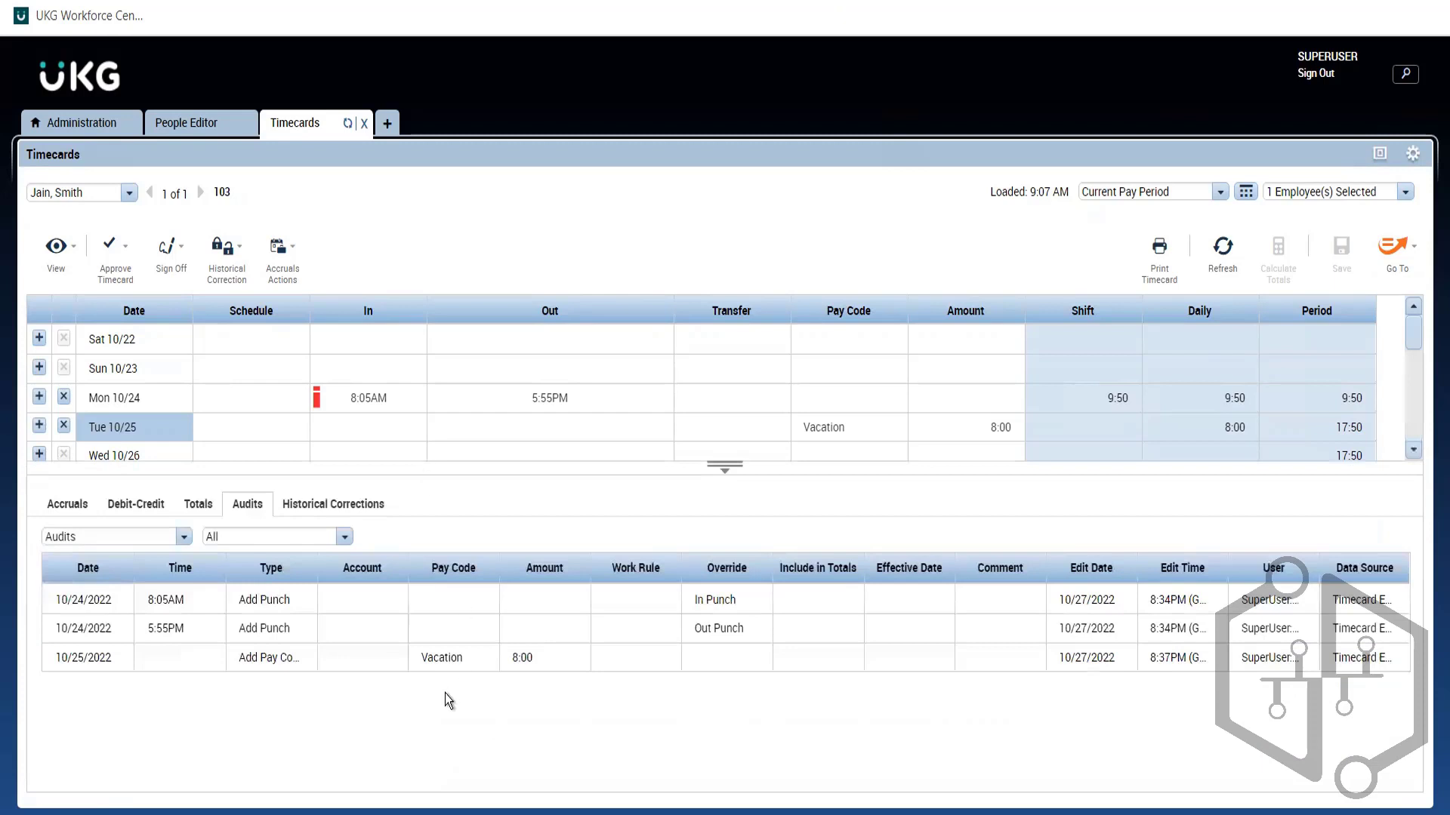
{"action": "left_click", "coordinate": [391, 405]}
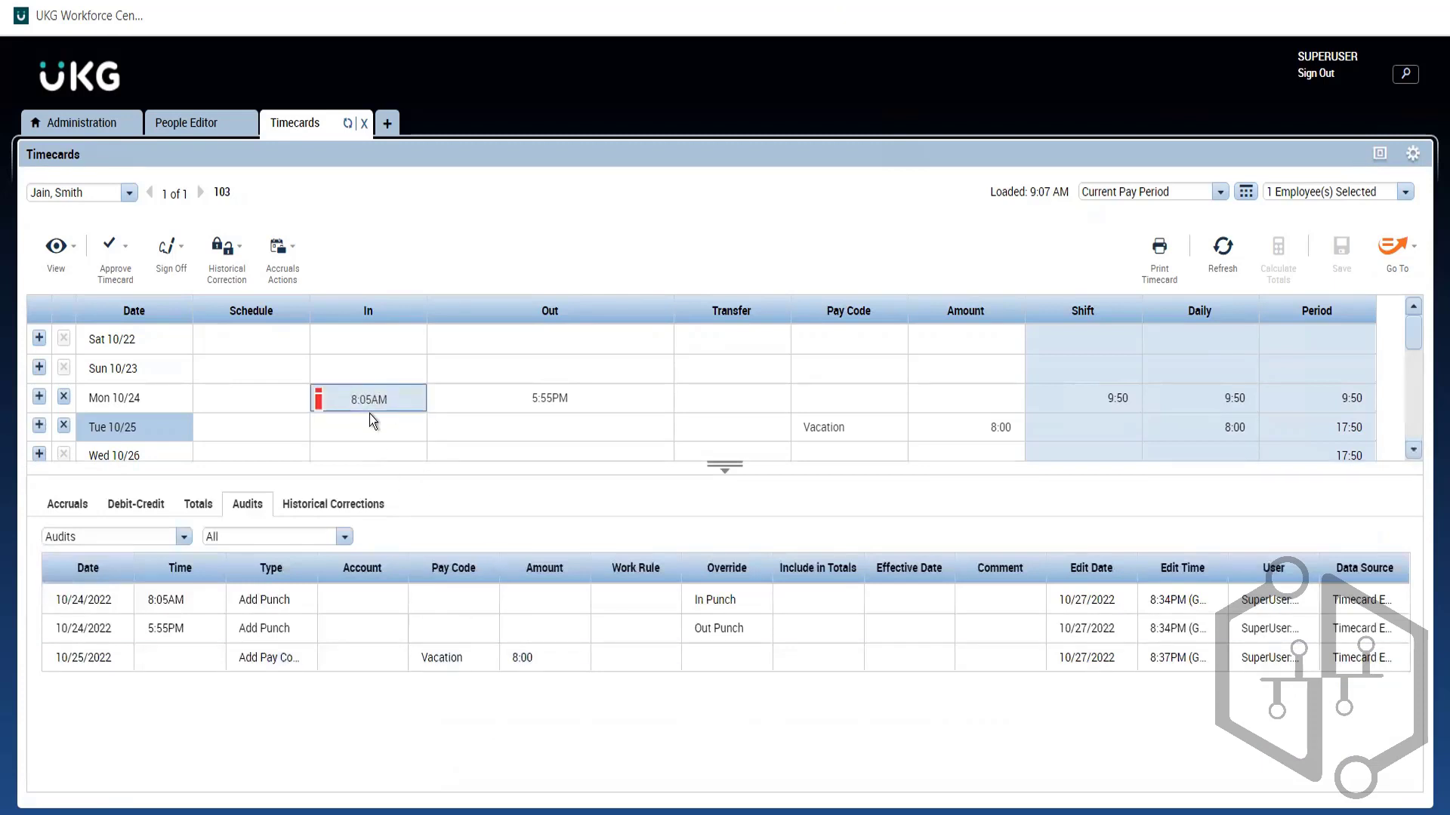
{"action": "left_click", "coordinate": [564, 411]}
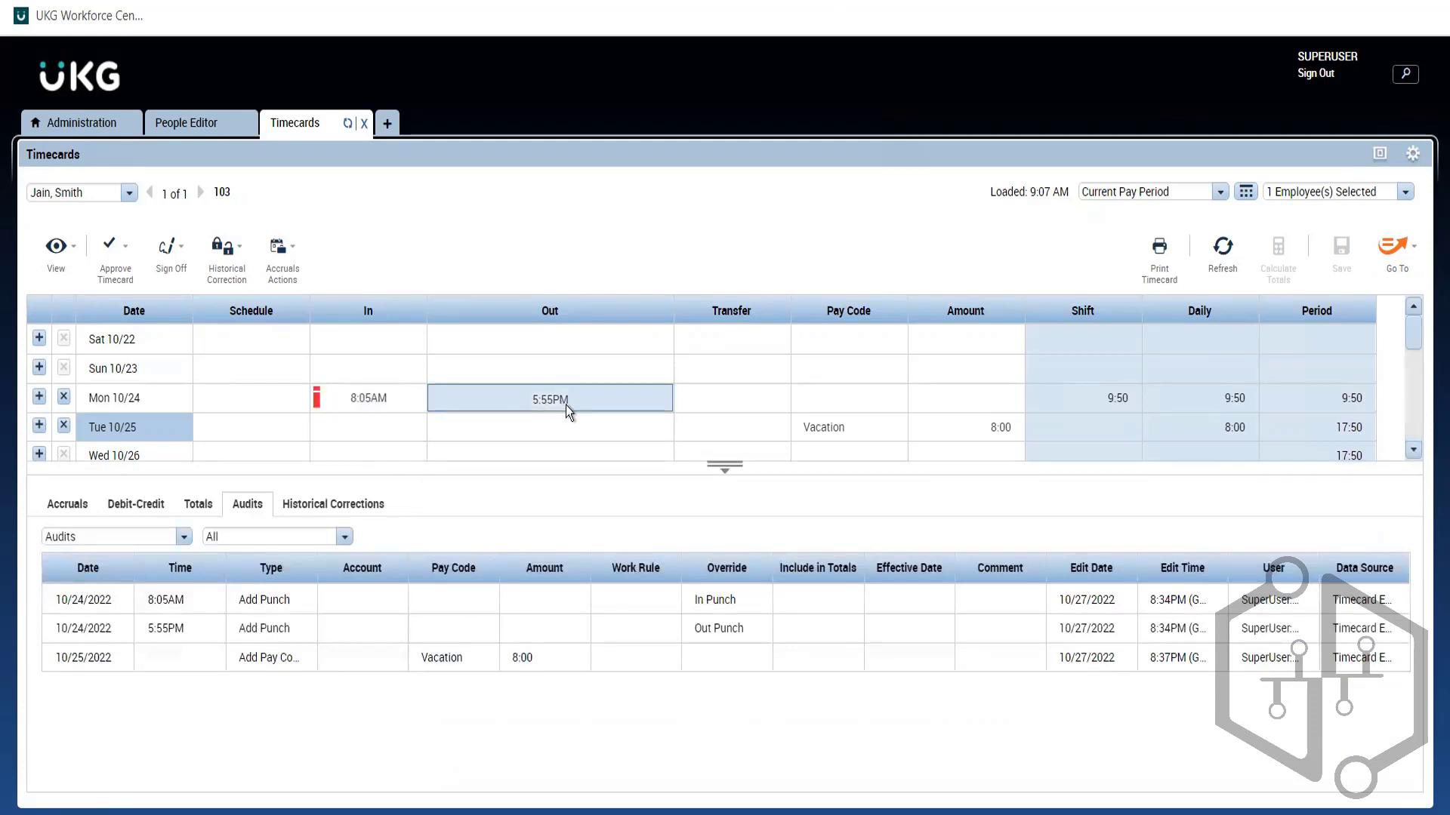
{"action": "left_click", "coordinate": [822, 410]}
{"action": "left_click", "coordinate": [822, 423]}
{"action": "left_click", "coordinate": [1016, 432]}
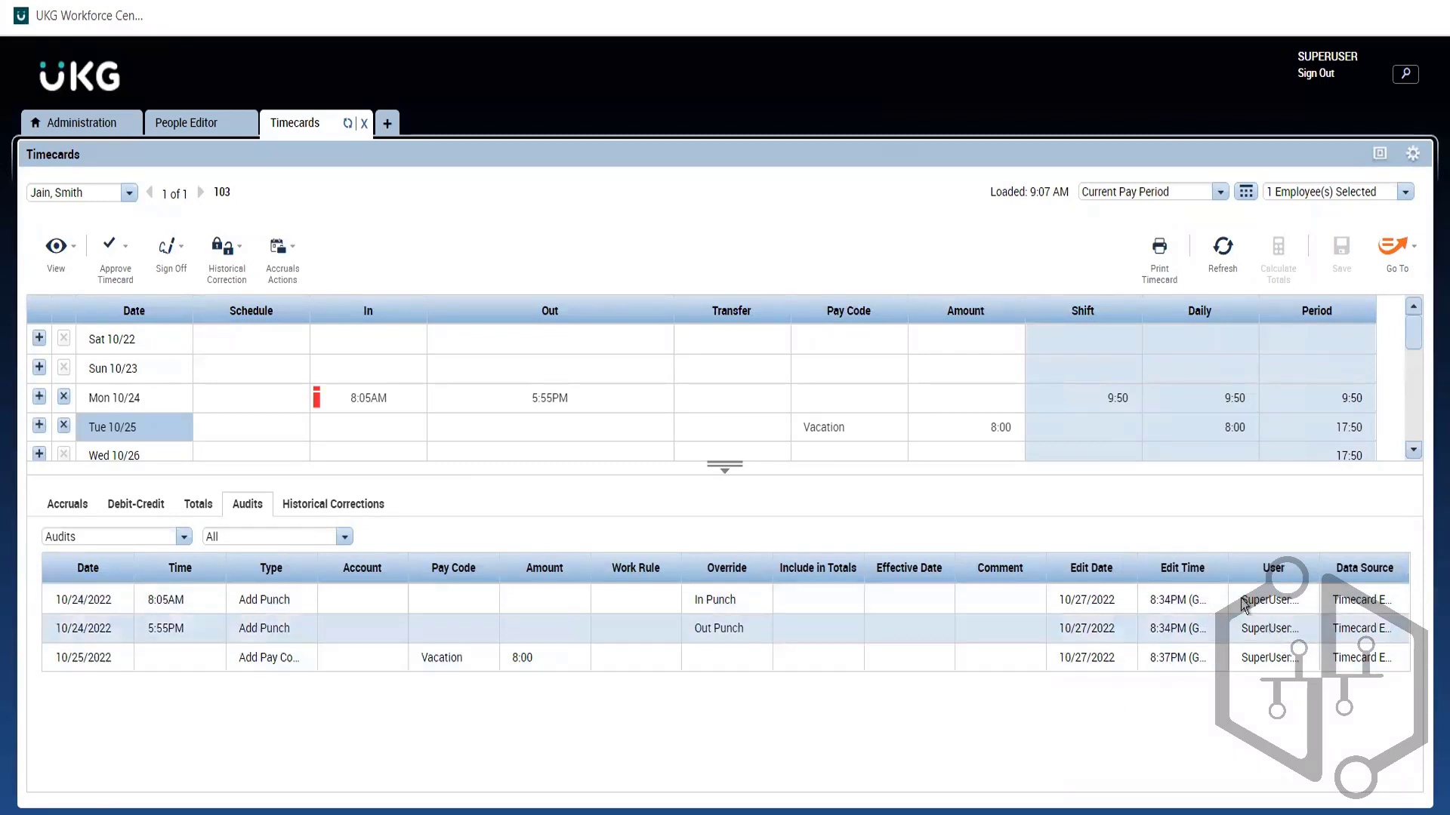
Step: Resize the Edit Time, User and Data Source audit columns so the source is readable
{"action": "left_click_drag", "start_coordinate": [1228, 576], "coordinate": [1168, 580]}
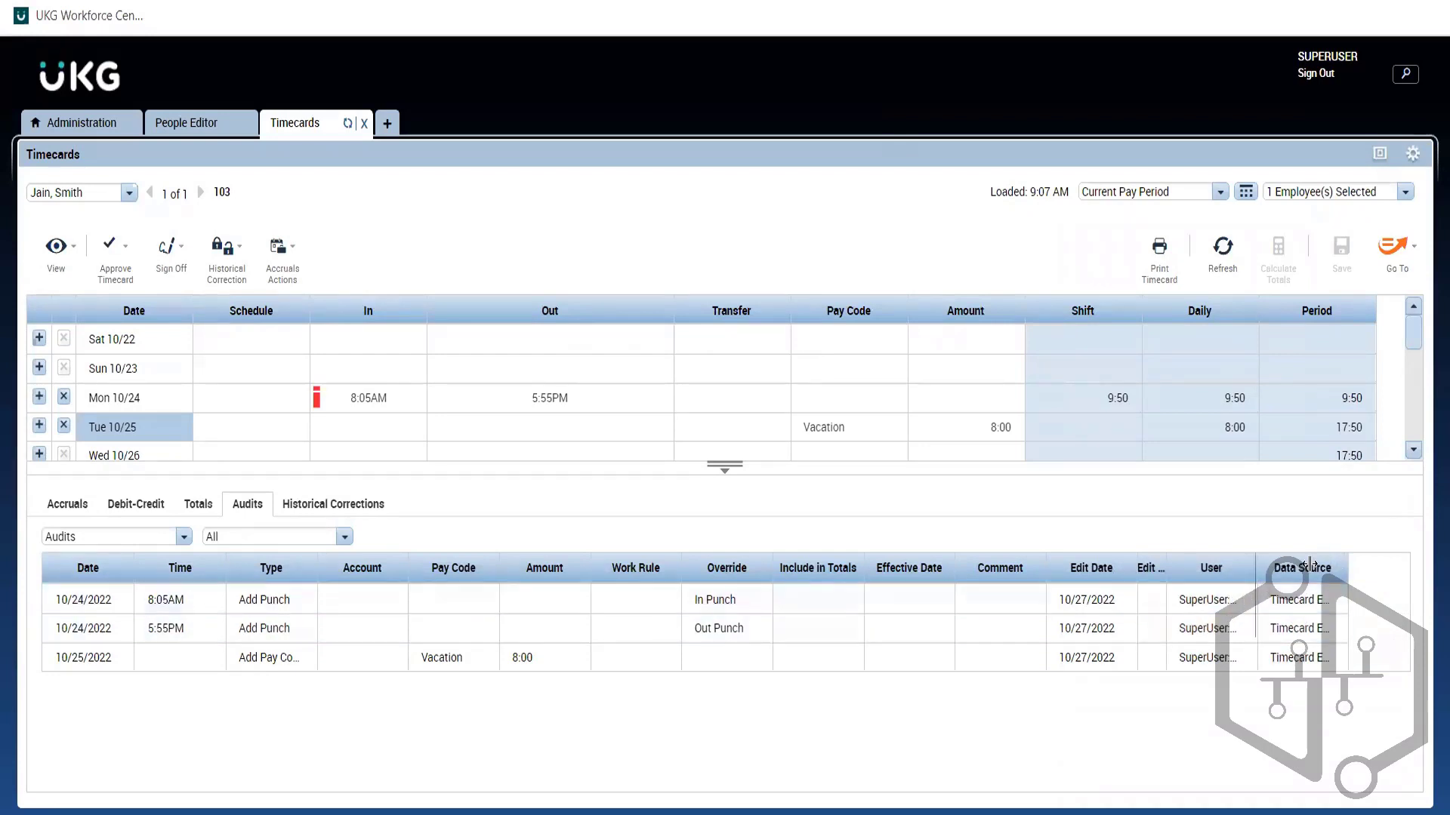
{"action": "left_click_drag", "start_coordinate": [1256, 573], "coordinate": [1218, 568]}
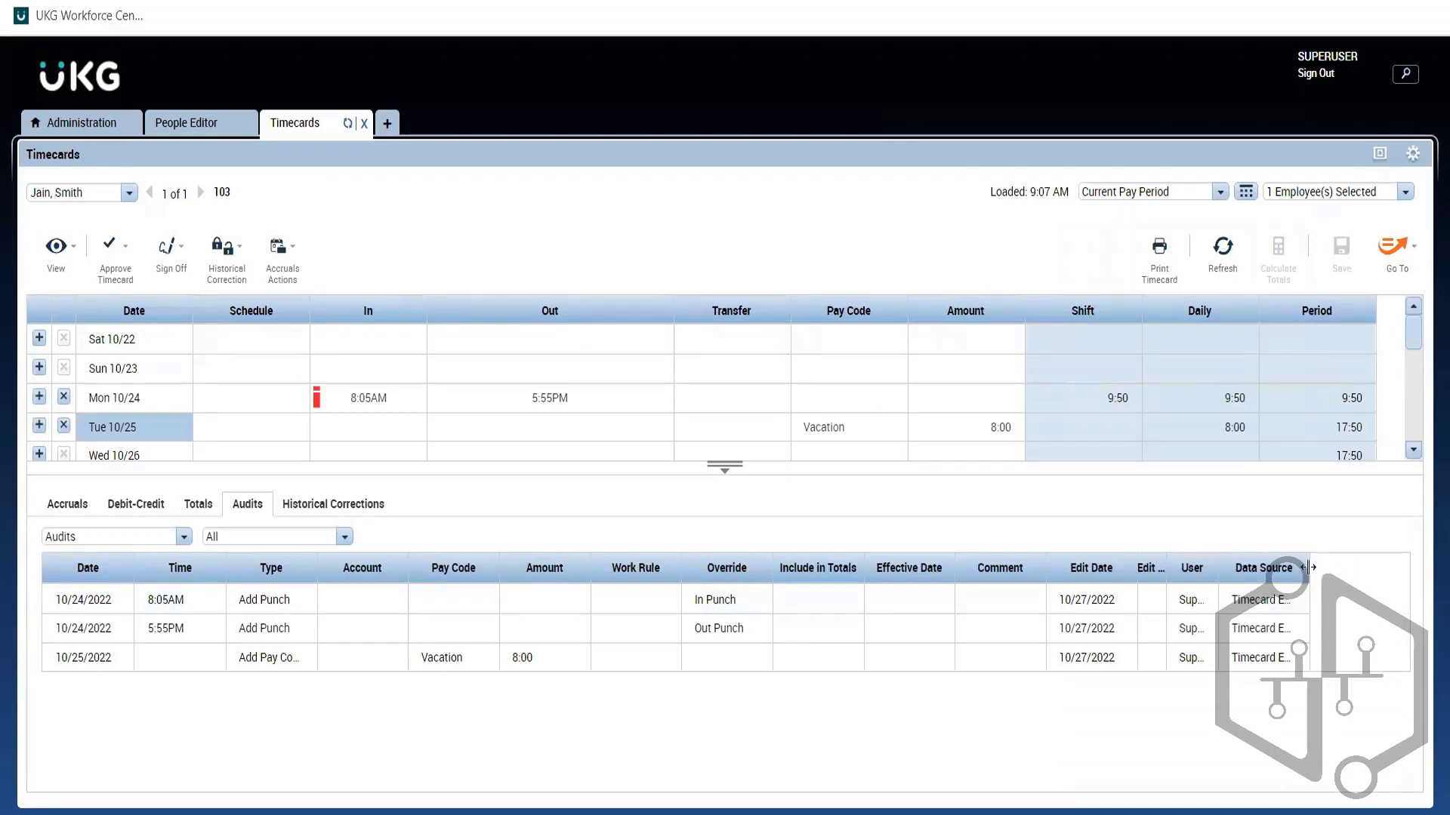
{"action": "left_click_drag", "start_coordinate": [1311, 568], "coordinate": [1429, 545]}
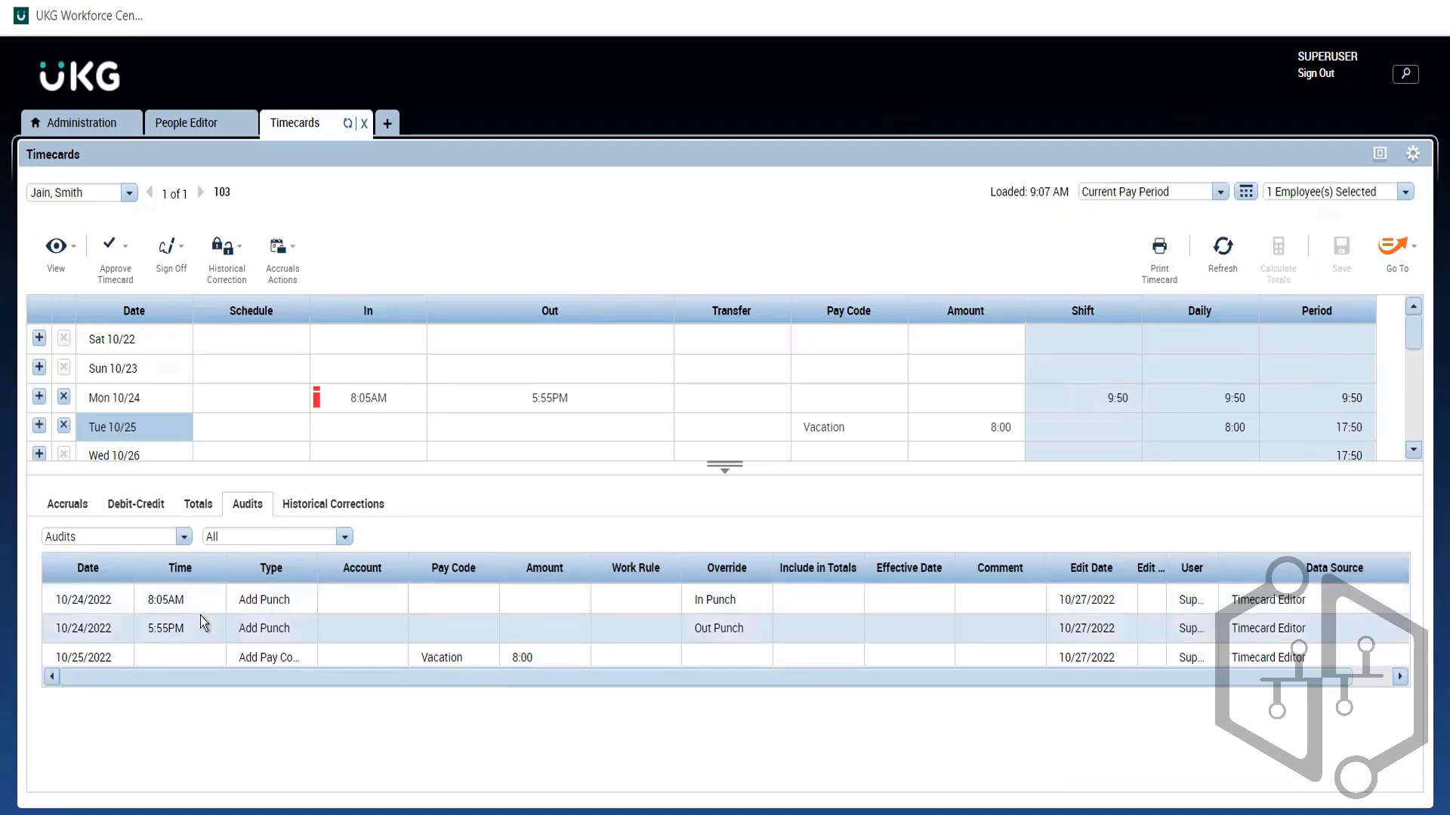
{"action": "left_click", "coordinate": [325, 427]}
{"action": "left_click", "coordinate": [1014, 694]}
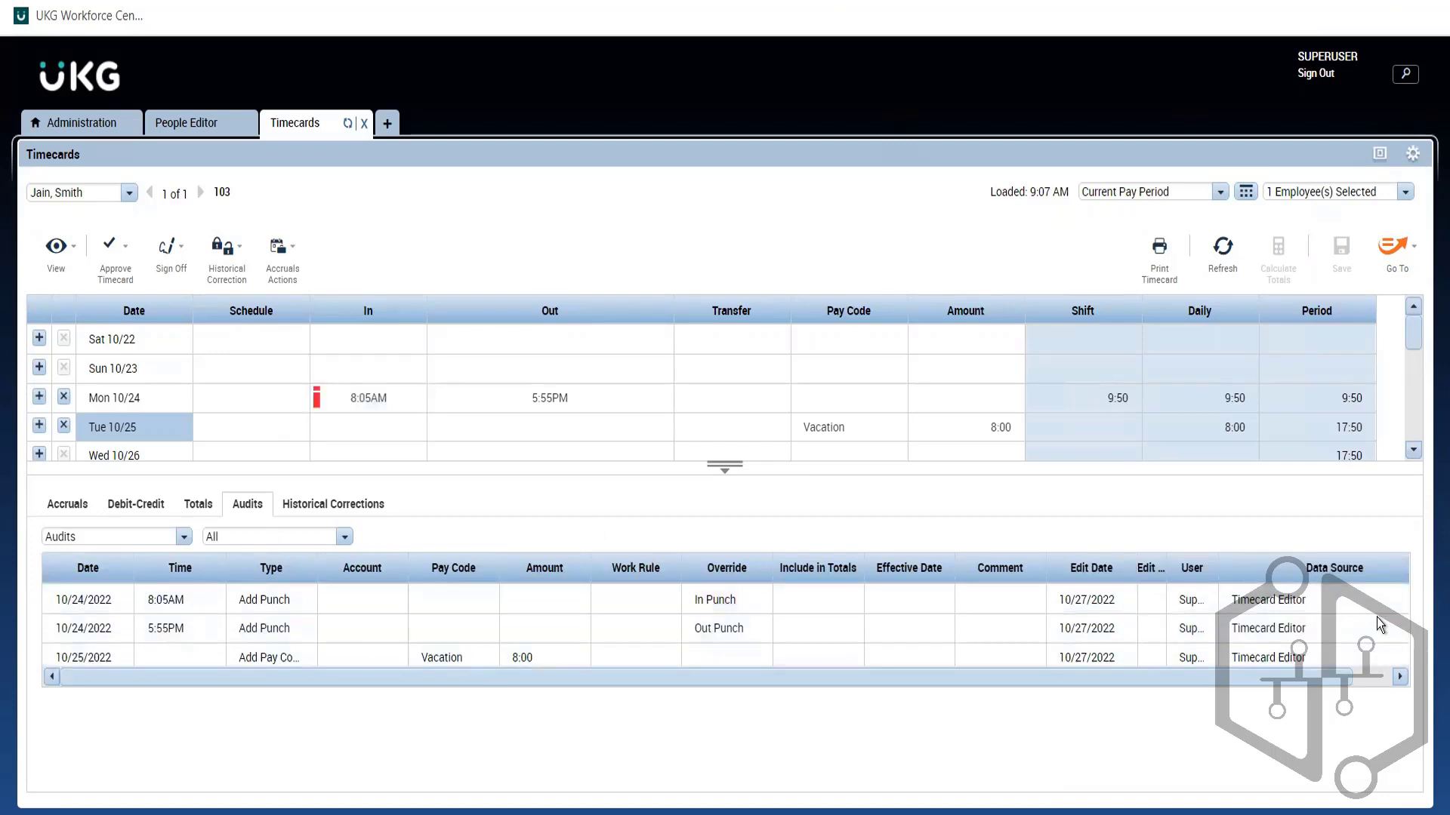